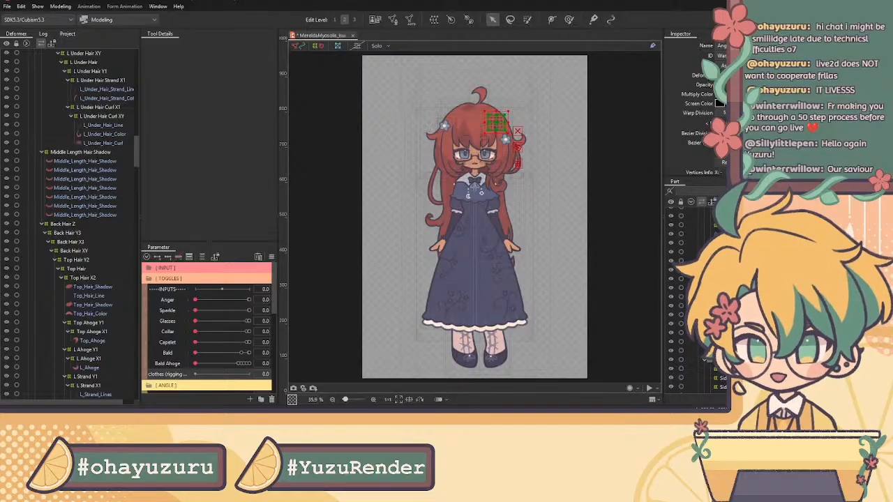
Step: Clear the selection, switch to the physics settings window and examine the model's motion up close in the preview
left_click(347, 122)
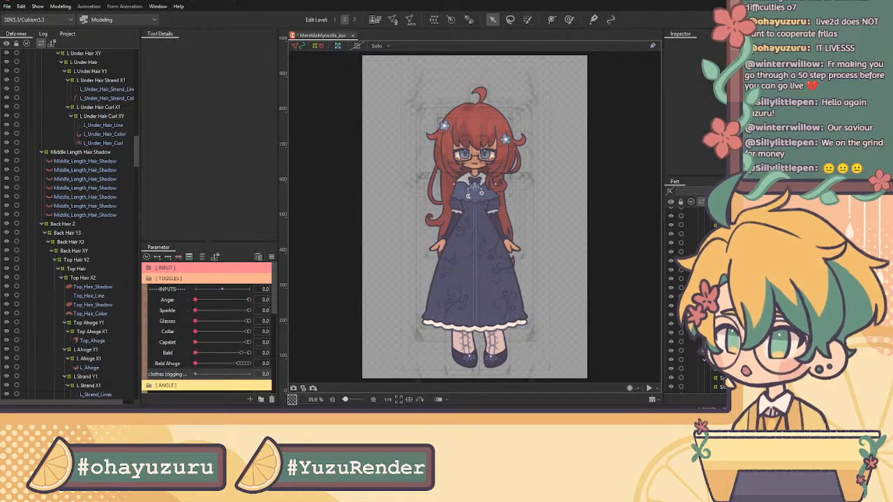
key("alt+Tab")
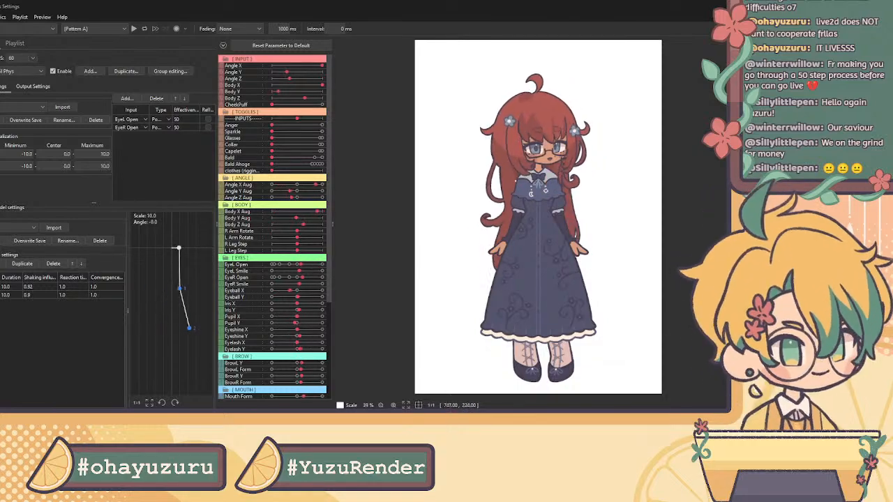
scroll(505, 216, "up", 2)
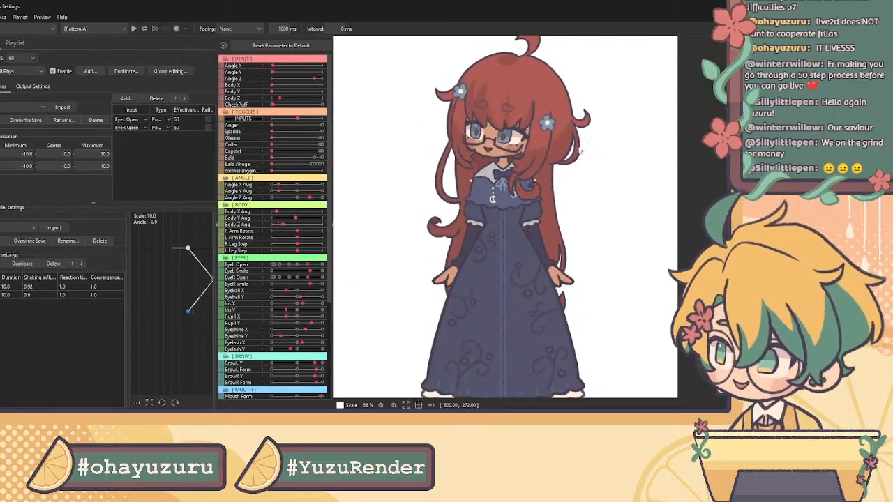
scroll(583, 143, "up", 5)
scroll(510, 113, "down", 1)
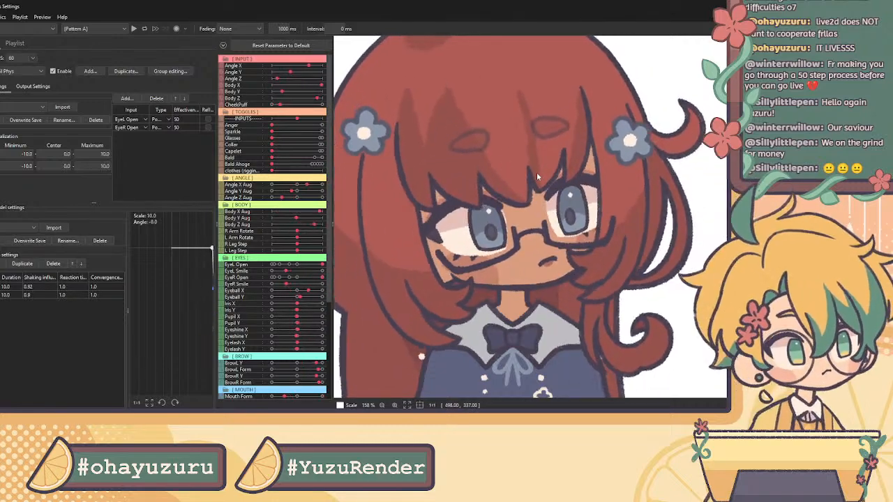
scroll(537, 172, "down", 4)
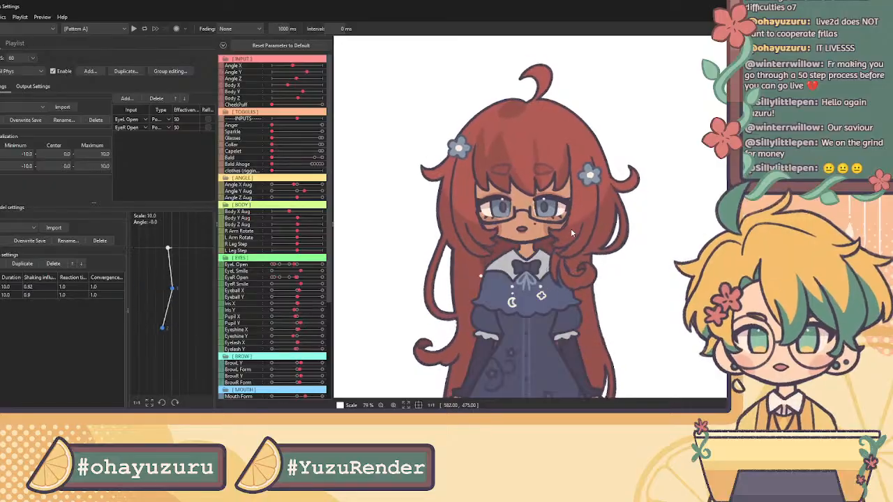
scroll(593, 264, "down", 2)
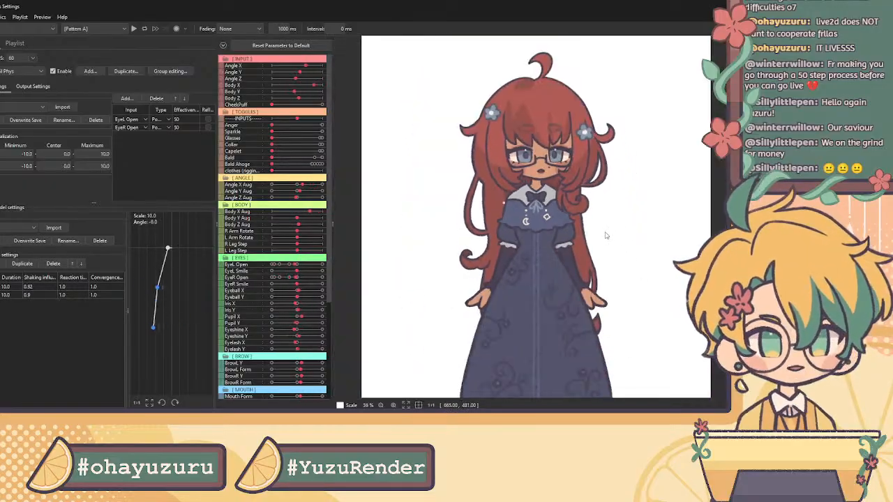
Step: Test the Bald and Bald Ahoge toggles in the physics preview, restore the hair and return to the modeling workspace
left_click_drag(272, 157, 389, 166)
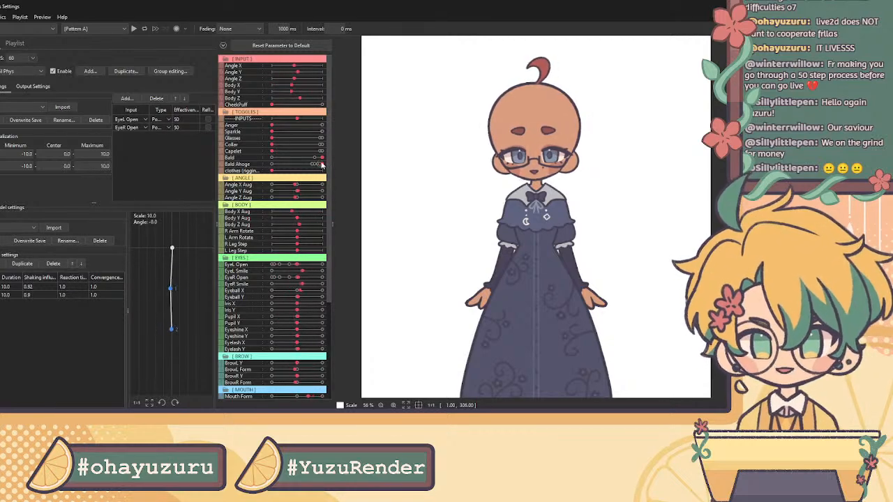
left_click_drag(321, 160, 296, 166)
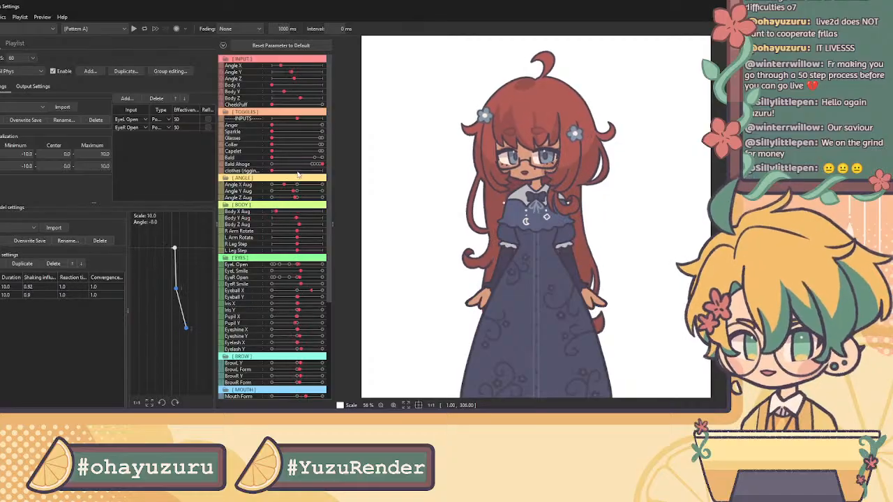
scroll(565, 265, "down", 3)
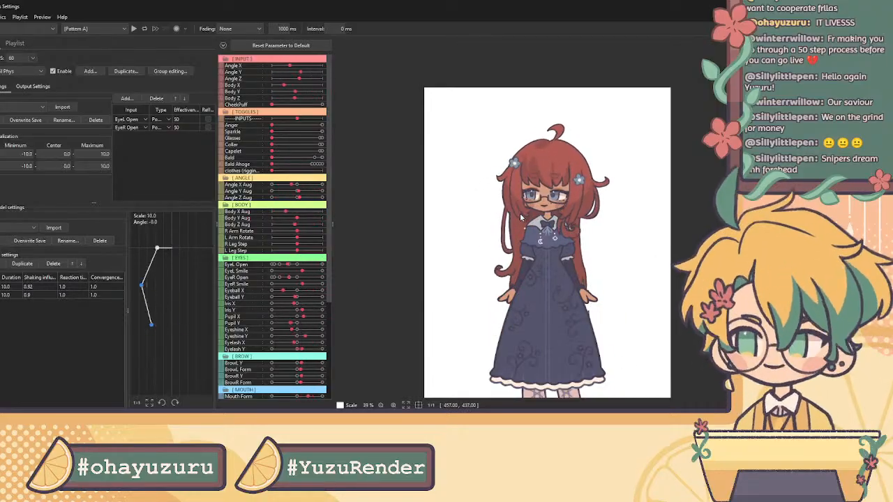
scroll(553, 262, "up", 2)
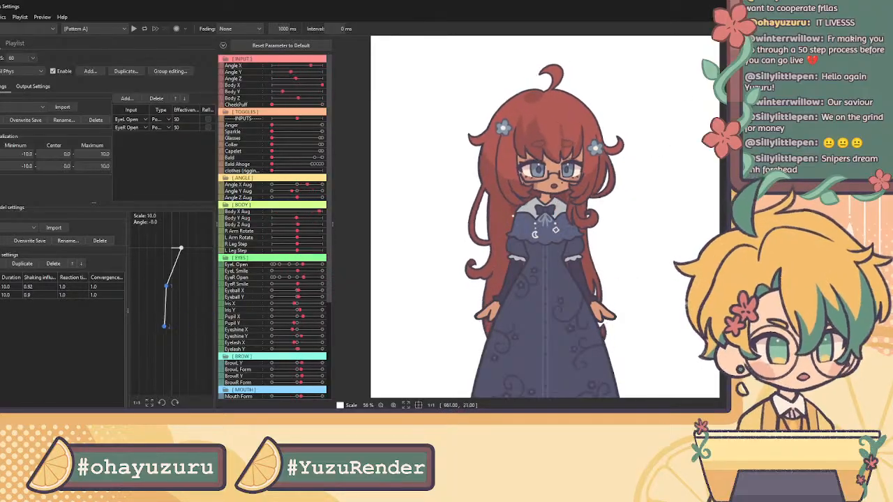
key("Escape")
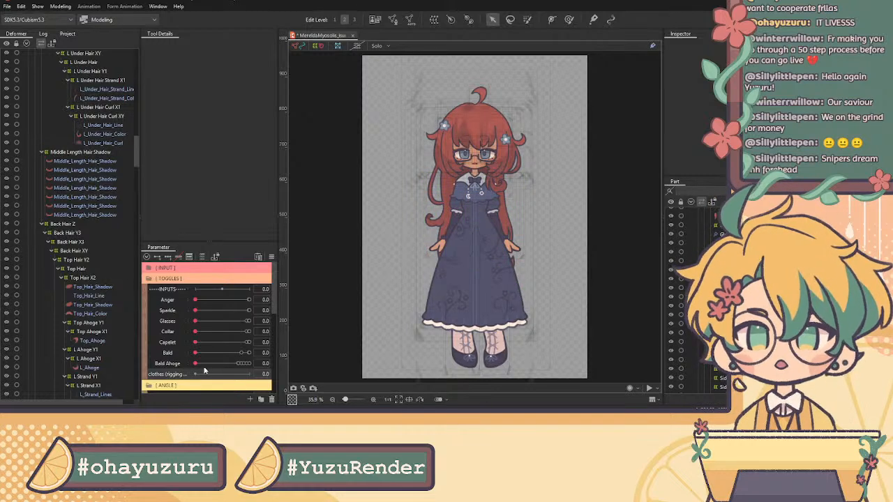
Step: Set the Capelet and Collar toggle parameters to 1.0 to hide the capelet and outer collar
left_click_drag(214, 342, 308, 338)
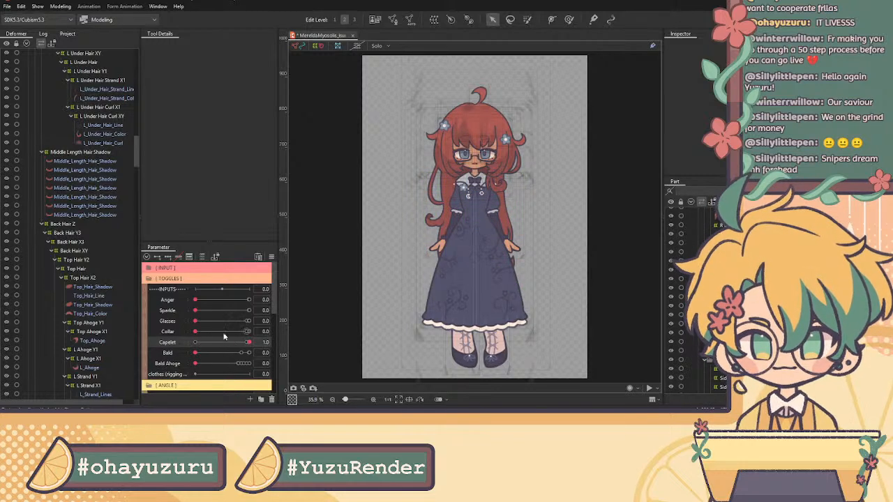
left_click_drag(244, 332, 328, 332)
scroll(480, 185, "up", 2)
scroll(480, 185, "up", 2)
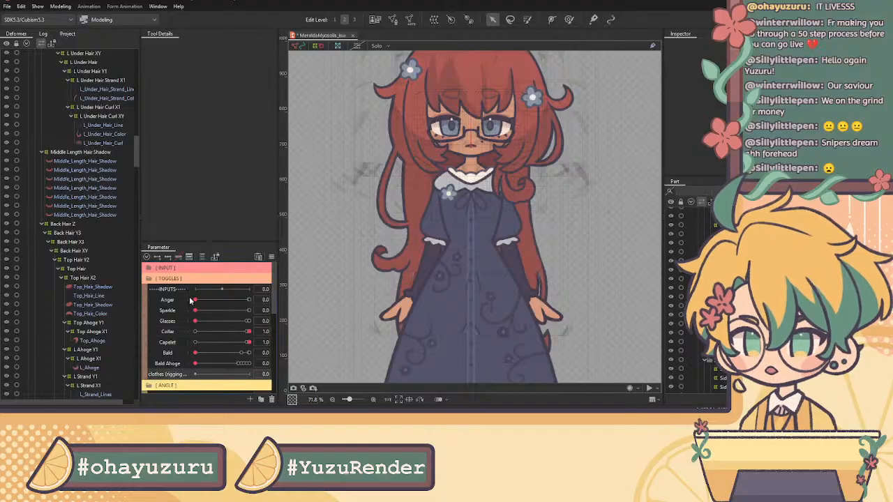
left_click(520, 185)
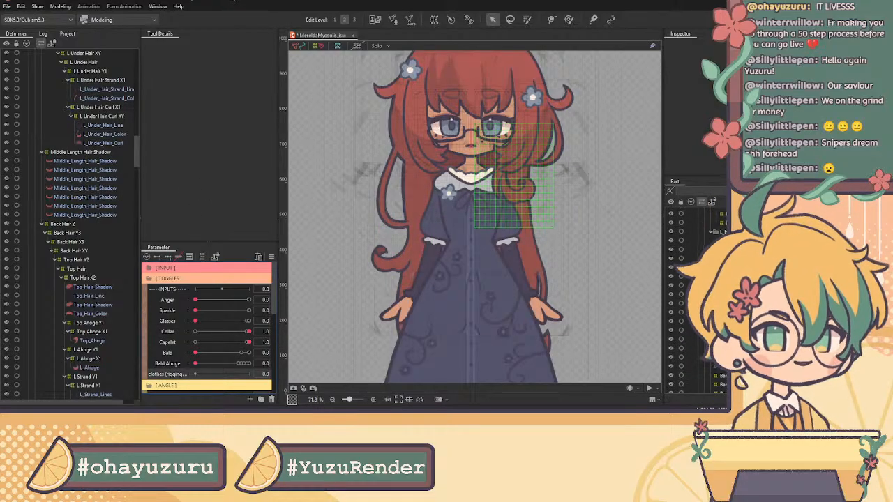
key("Escape")
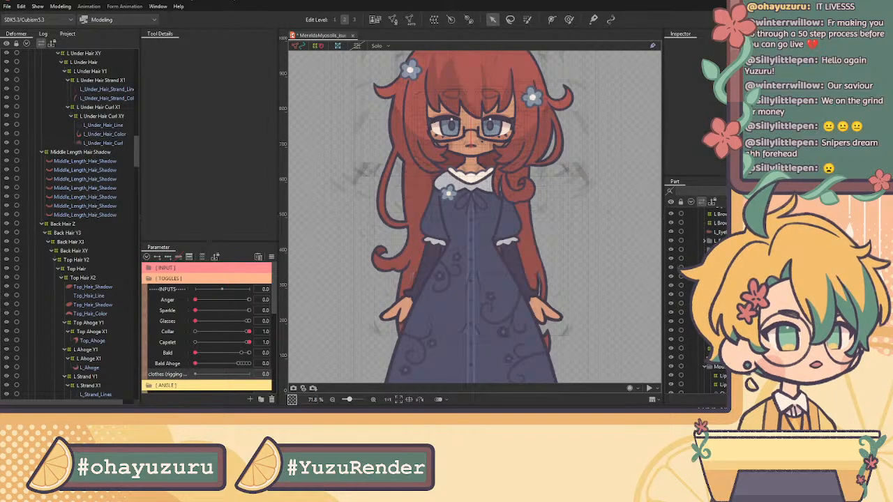
left_click(708, 249)
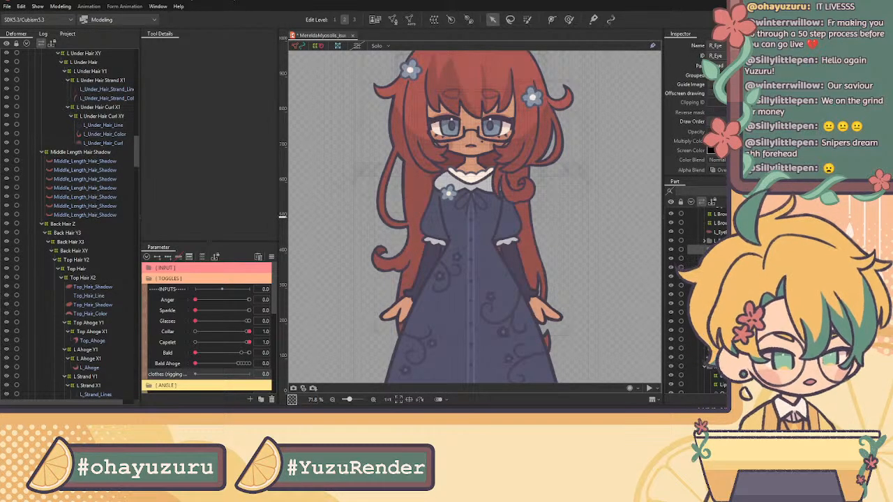
key("Escape")
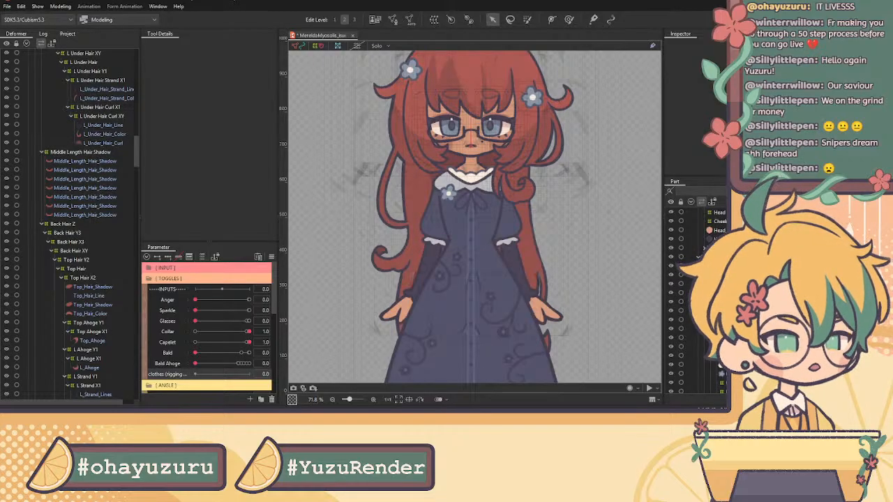
Step: Locate the undershirt's collar and flower parts on the model and select their parent Undershirt deformer
left_click(471, 180)
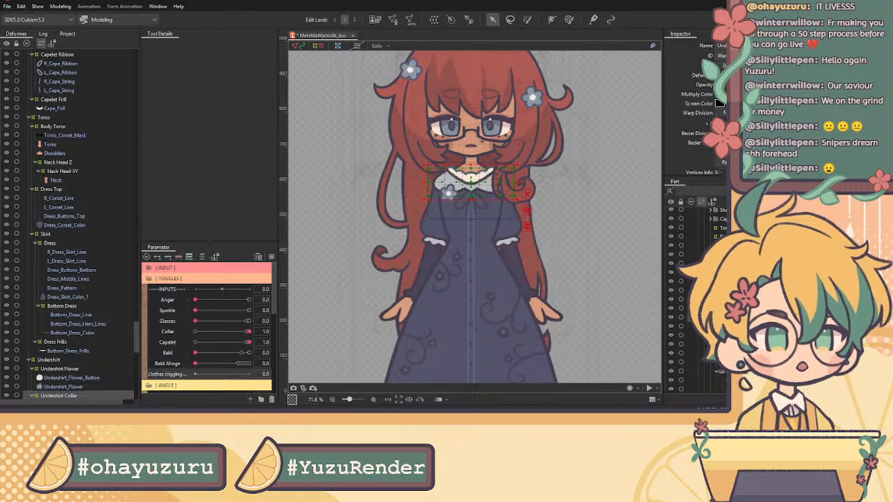
left_click(449, 193)
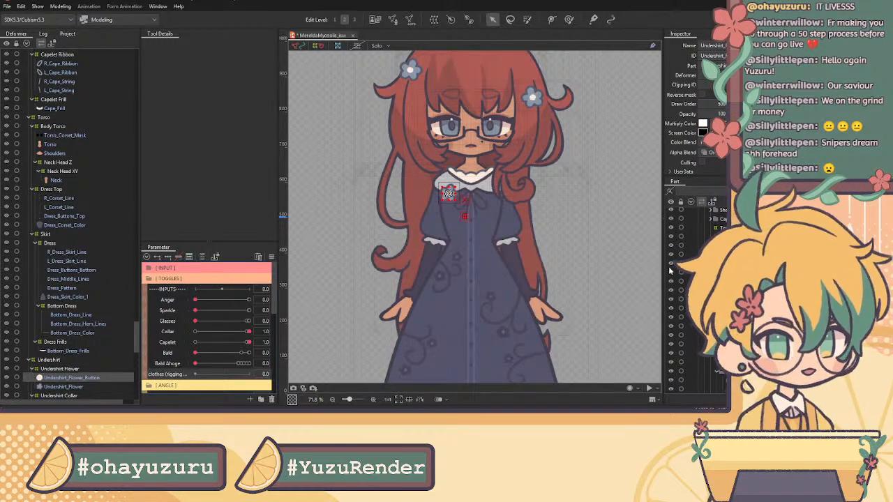
left_click(449, 194, "shift")
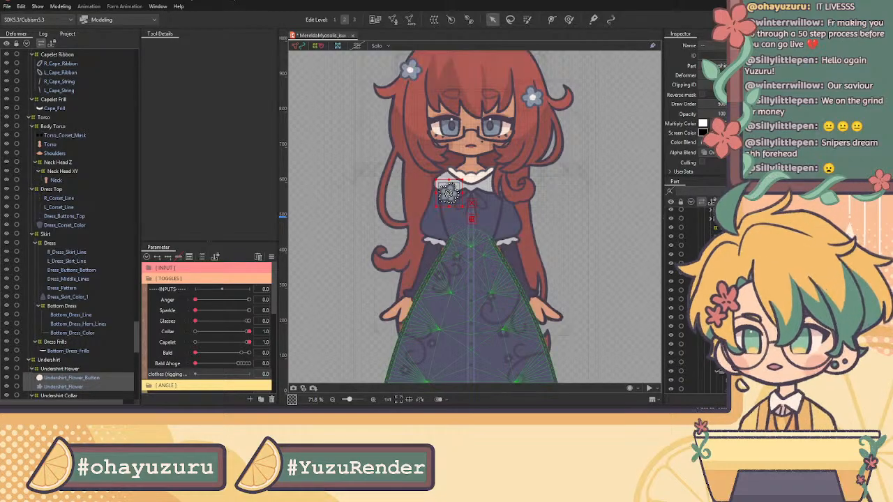
scroll(52, 335, "down", 1)
left_click(48, 330)
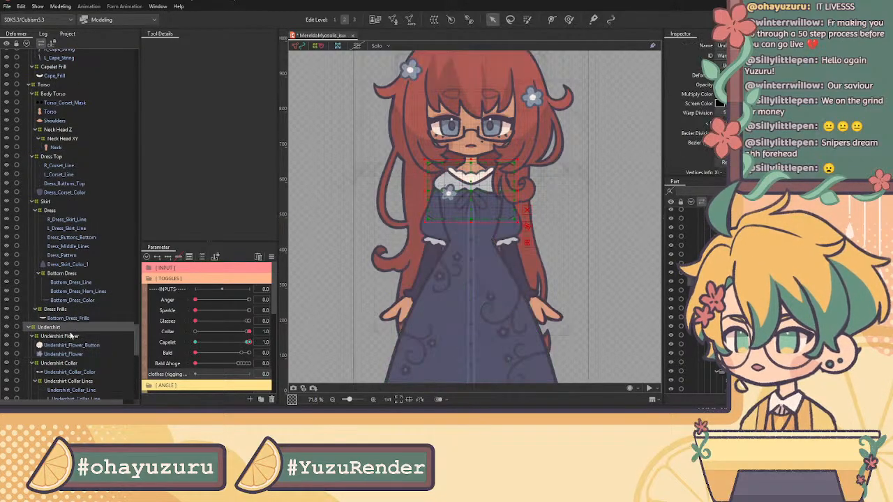
Step: Collapse the Undershirt, Skirt and Dress Top groups in the deformer hierarchy
scroll(83, 339, "down", 1)
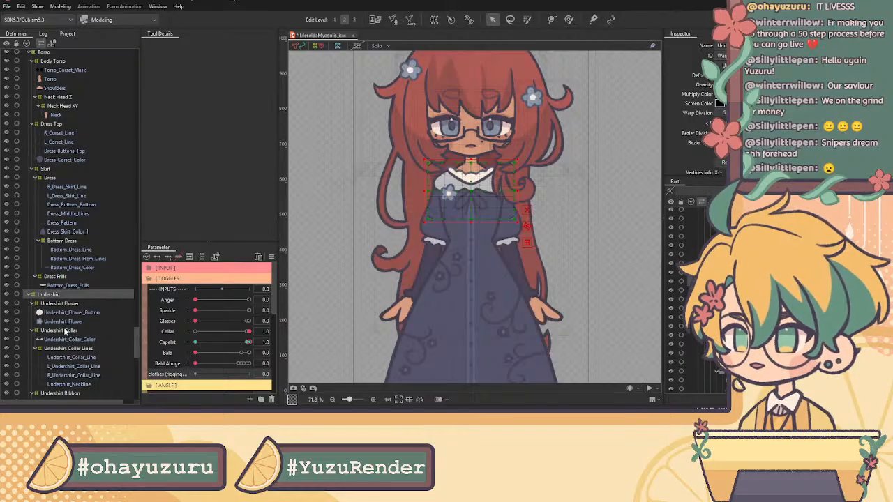
left_click(30, 296)
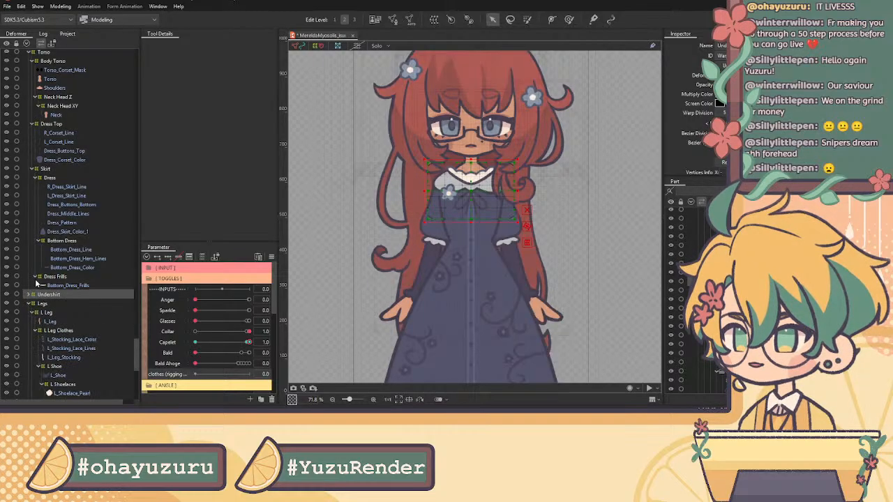
left_click(31, 169)
scroll(43, 174, "up", 1)
scroll(43, 175, "up", 3)
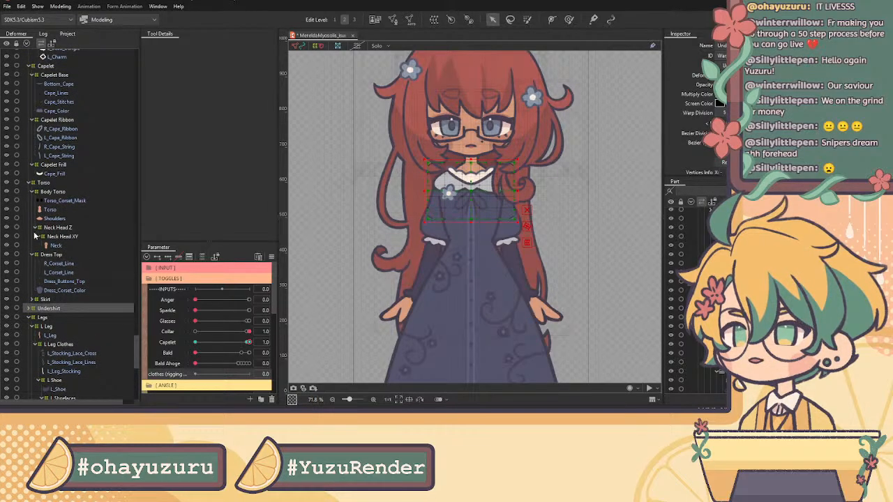
left_click(32, 256)
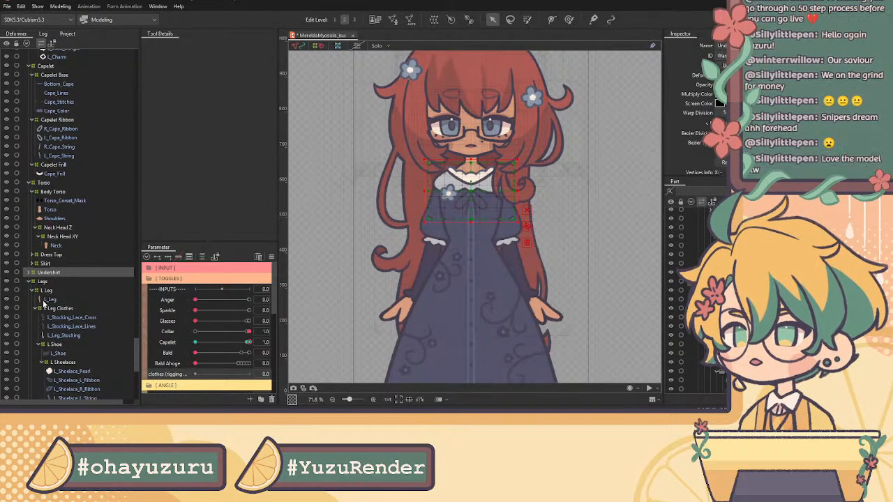
Step: Select the Dress Top, Skirt and Undershirt deformers together
left_click(56, 255)
left_click(56, 264, "ctrl")
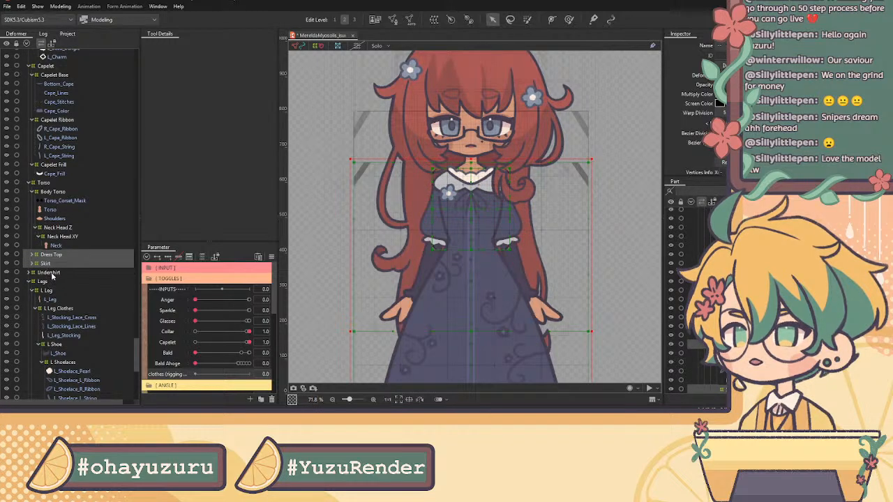
left_click(55, 273, "ctrl")
scroll(59, 288, "down", 1)
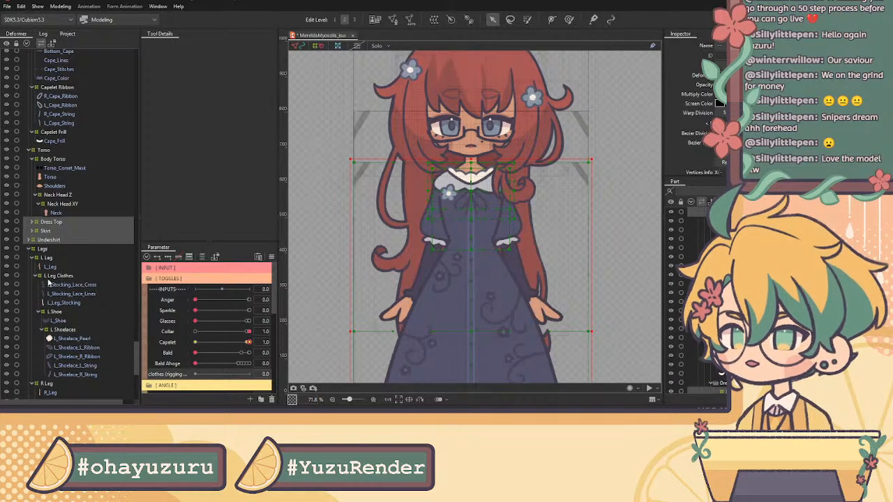
Step: Add both legs' clothes and shoe deformers and both arms' clothes deformers to the selection, collapsing the L Shoe group
left_click(57, 278, "ctrl")
left_click(59, 313, "ctrl")
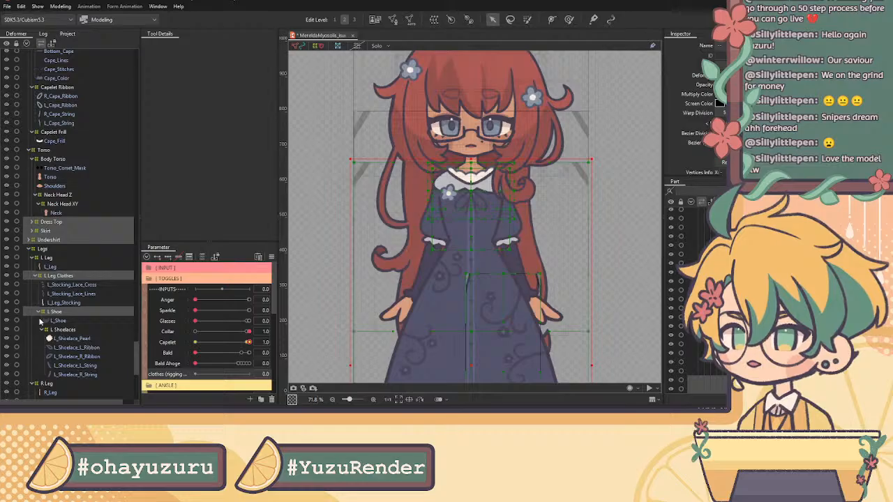
left_click(37, 311)
scroll(59, 333, "down", 2)
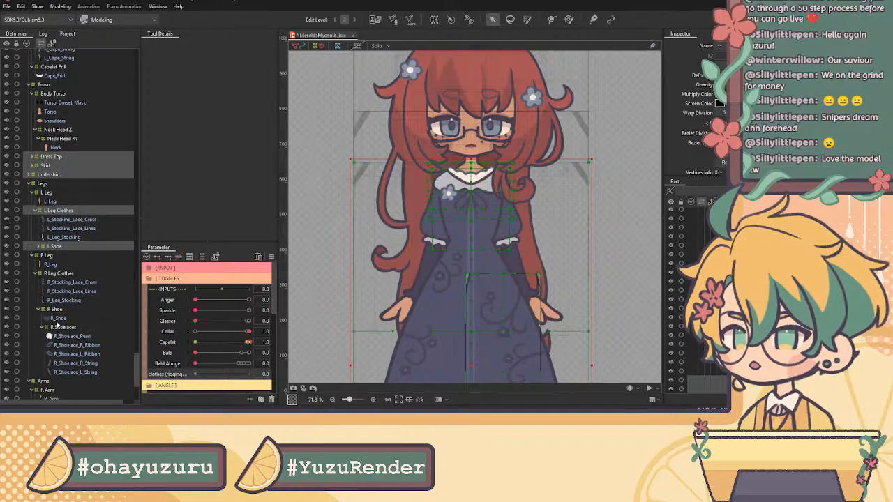
left_click(60, 277, "ctrl")
left_click(59, 311, "ctrl")
scroll(59, 311, "down", 4)
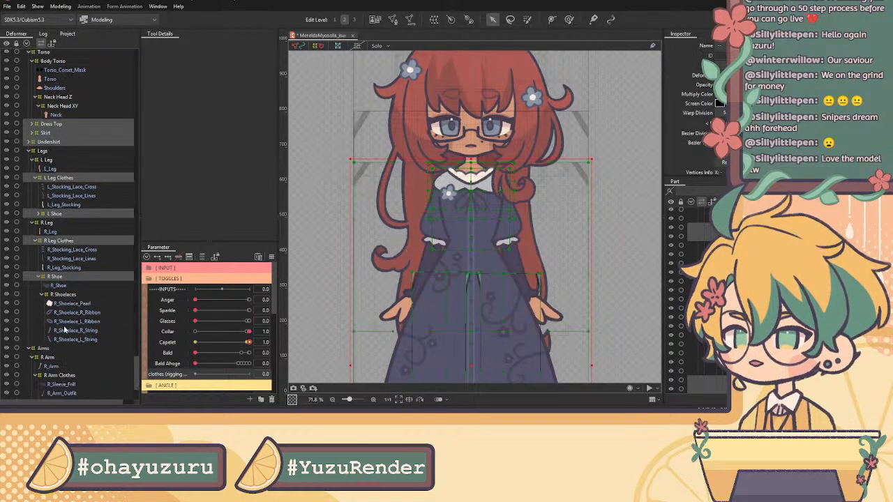
left_click(66, 280, "ctrl")
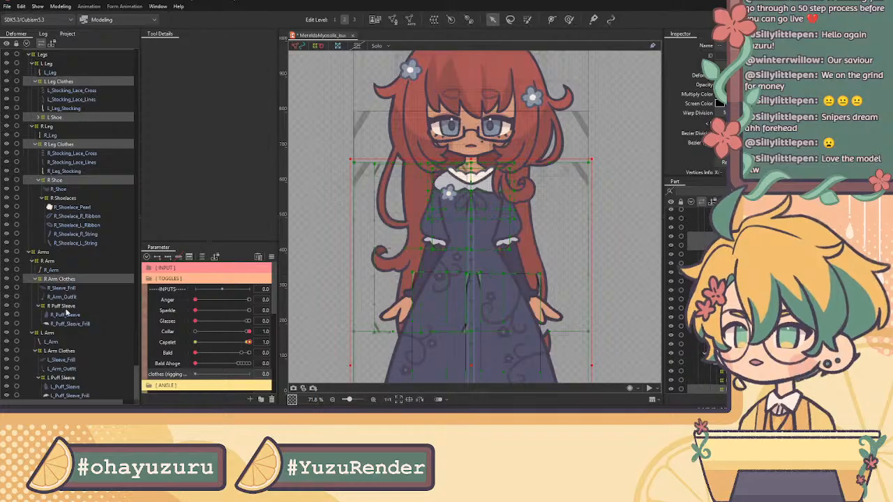
left_click(62, 350, "ctrl")
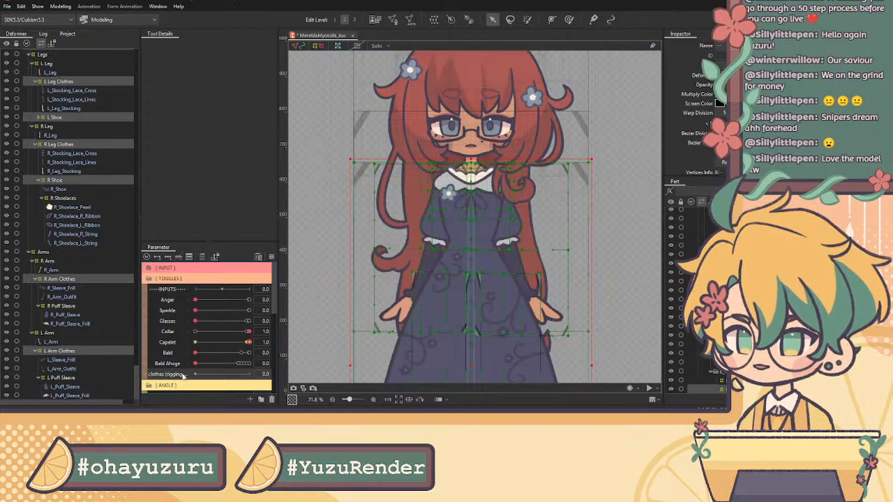
Step: Key the selected clothing deformers on the clothes (rigging) parameter so that the outfit is hidden at its maximum
mouse_move(248, 343)
left_mouse_down()
mouse_move(189, 343)
mouse_move(249, 343)
left_mouse_up()
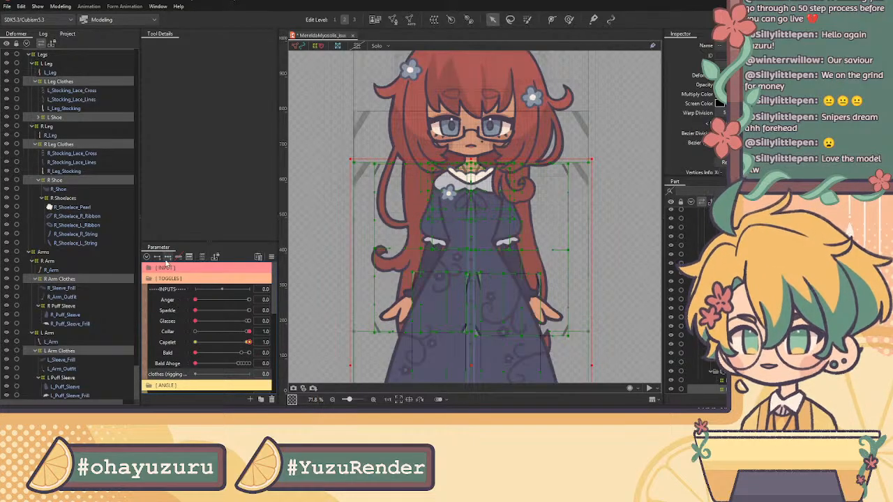
left_click_drag(195, 374, 249, 374)
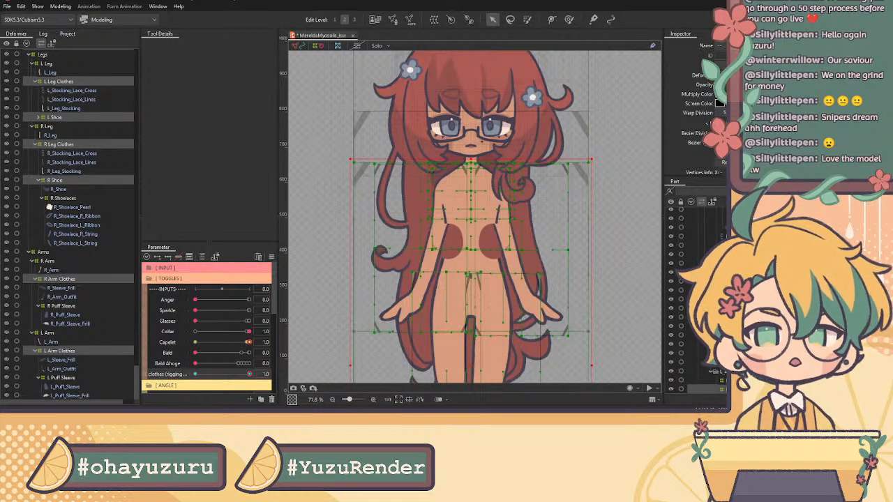
scroll(448, 256, "up", 2)
scroll(70, 237, "up", 7)
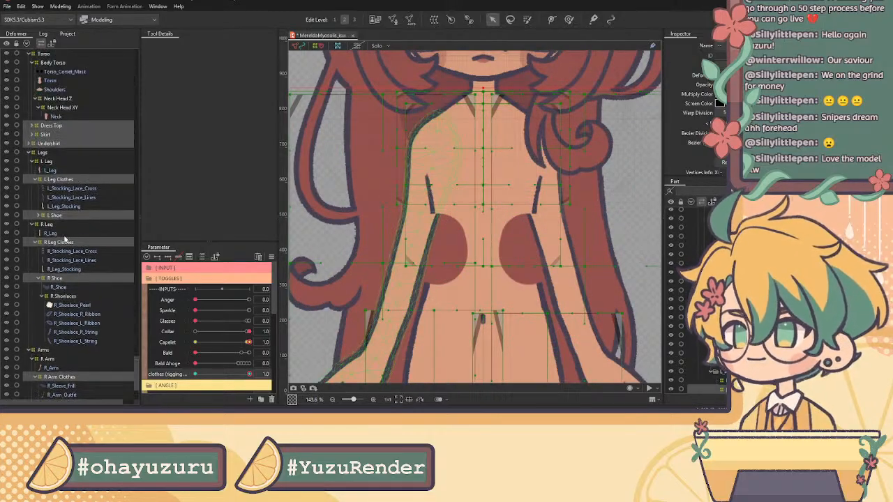
Step: Select the Torso_Corset_Mask mesh and try enlarging it around its centre
left_click(61, 171)
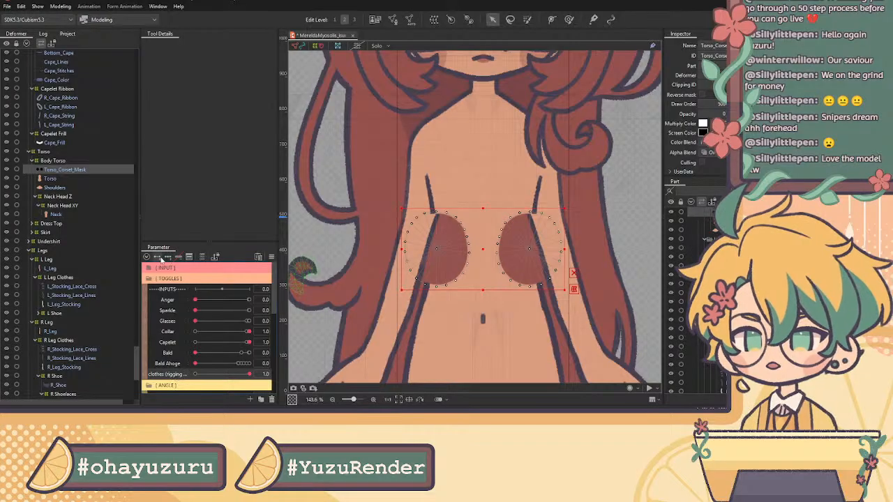
left_click_drag(718, 114, 740, 114)
key("ctrl+z")
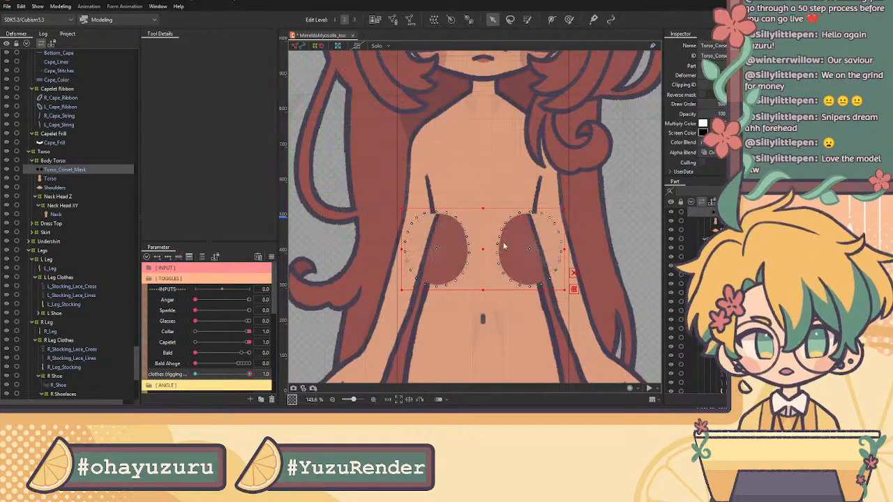
scroll(483, 277, "down", 4)
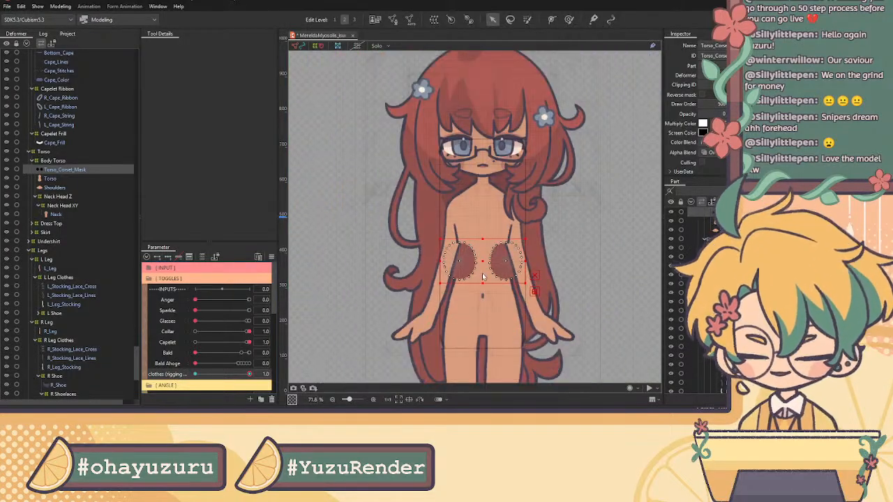
left_click(525, 238)
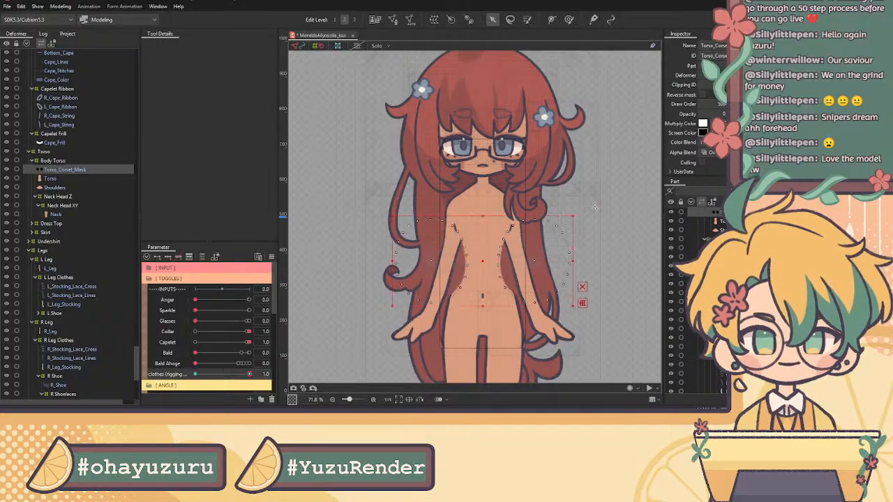
left_click_drag(649, 201, 521, 239)
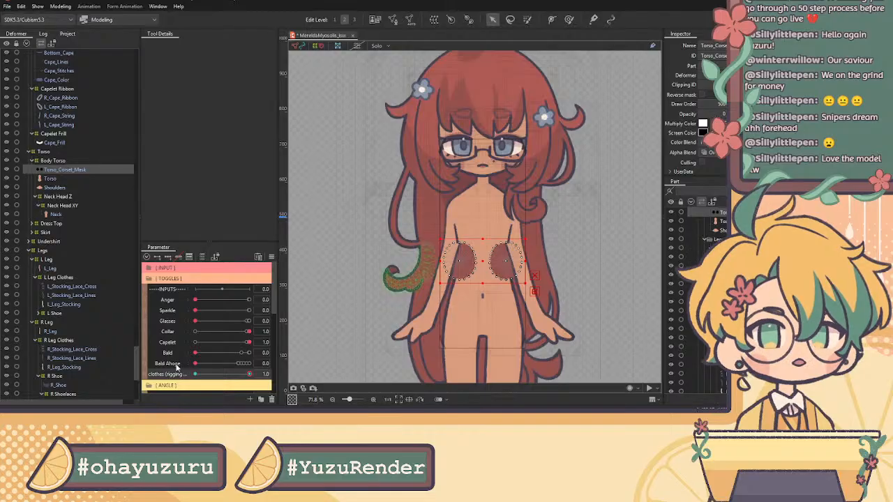
Step: Hide the Torso_Corset_Mask mesh and compare the body with the outfit shown and hidden using the clothes (rigging) parameter
left_click(7, 169)
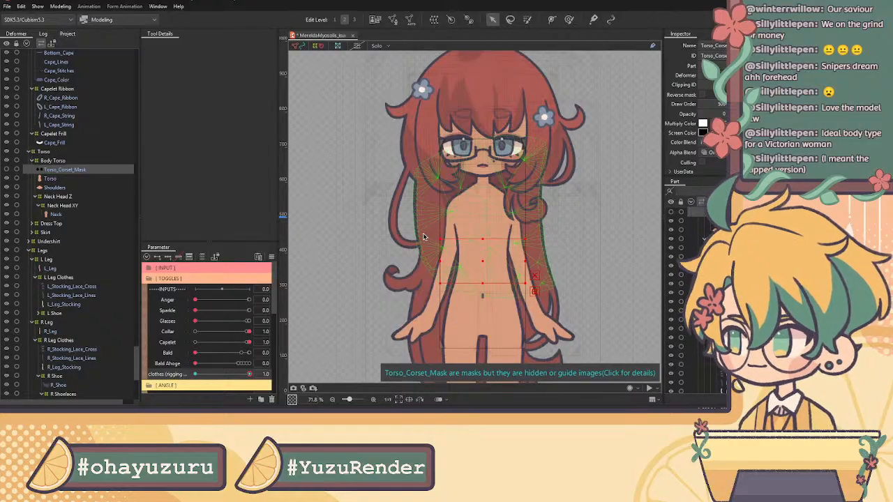
left_click_drag(249, 374, 195, 377)
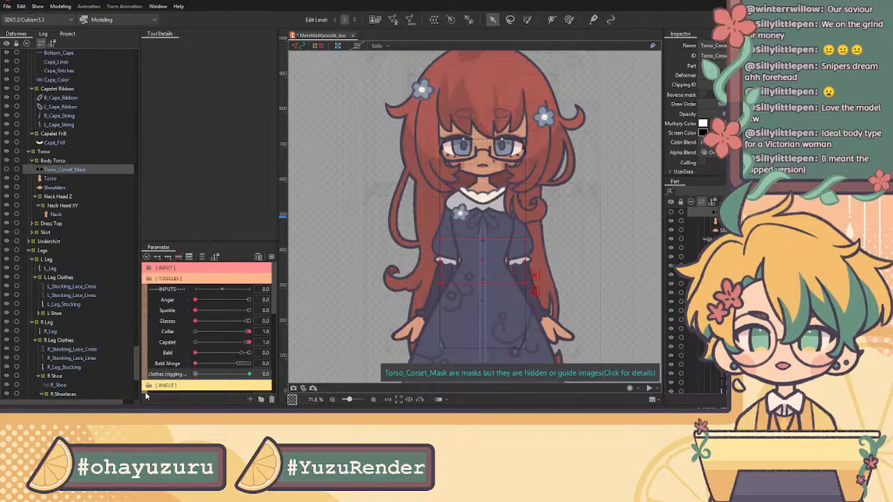
key("ctrl+z")
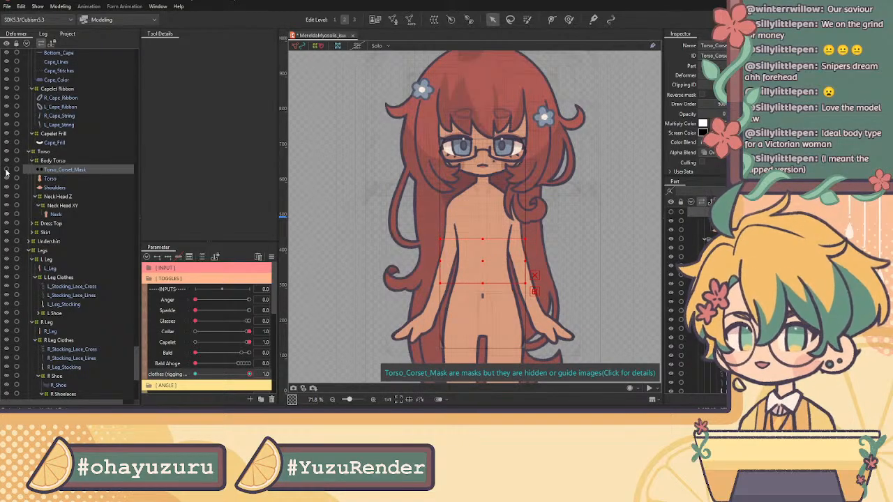
left_click(6, 170)
left_click(6, 171)
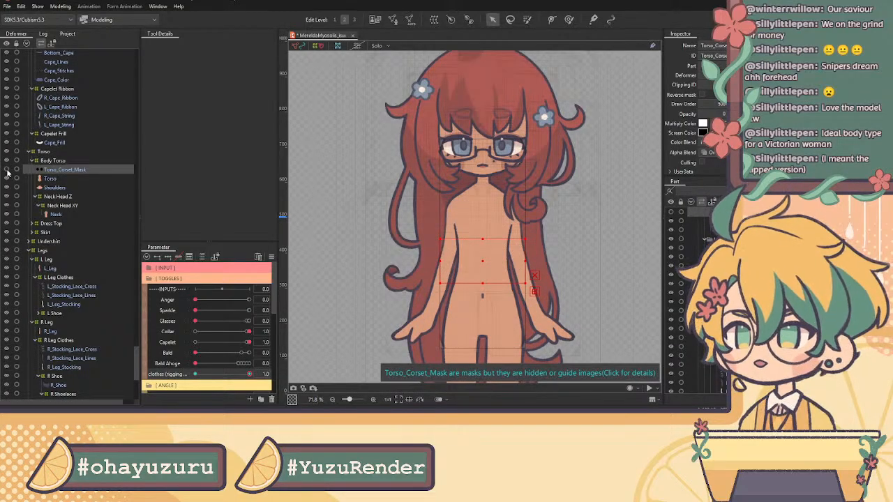
left_click(6, 171)
left_click(6, 170)
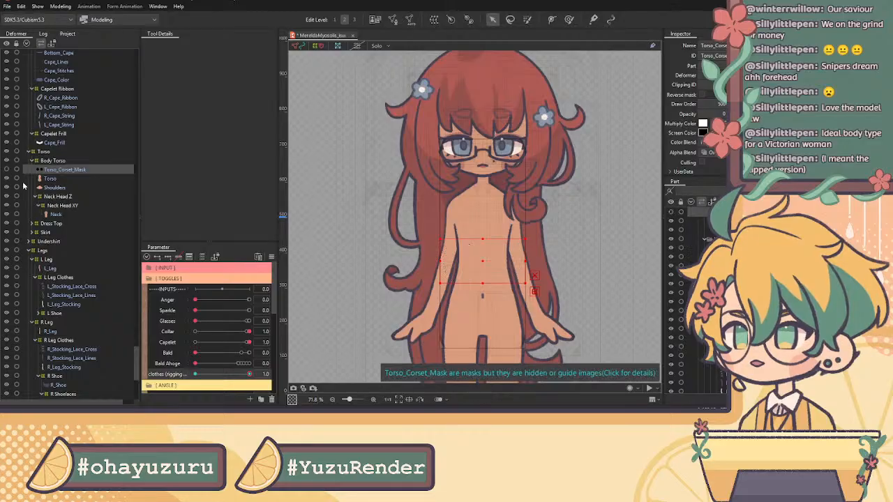
Step: Create a warp deformer named Torso XY as the parent of the Torso and Shoulders meshes
scroll(481, 179, "down", 3)
scroll(481, 179, "up", 2)
scroll(480, 179, "up", 2)
scroll(369, 189, "down", 2)
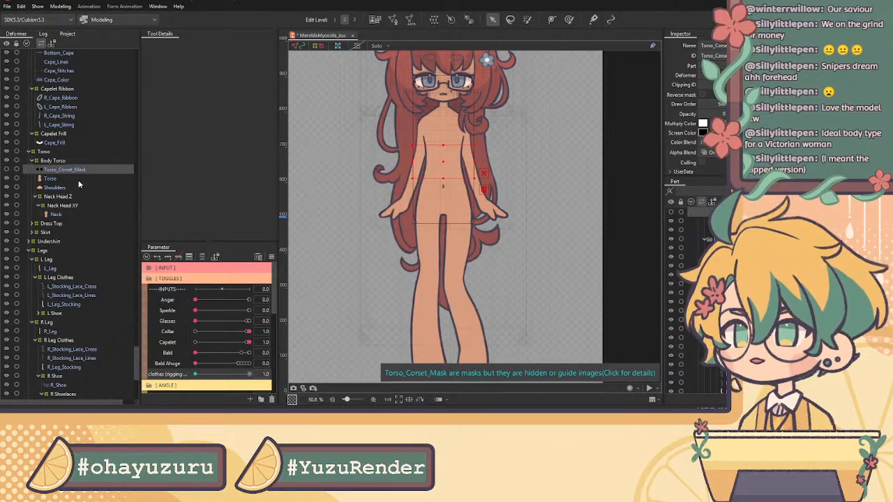
scroll(83, 200, "up", 10)
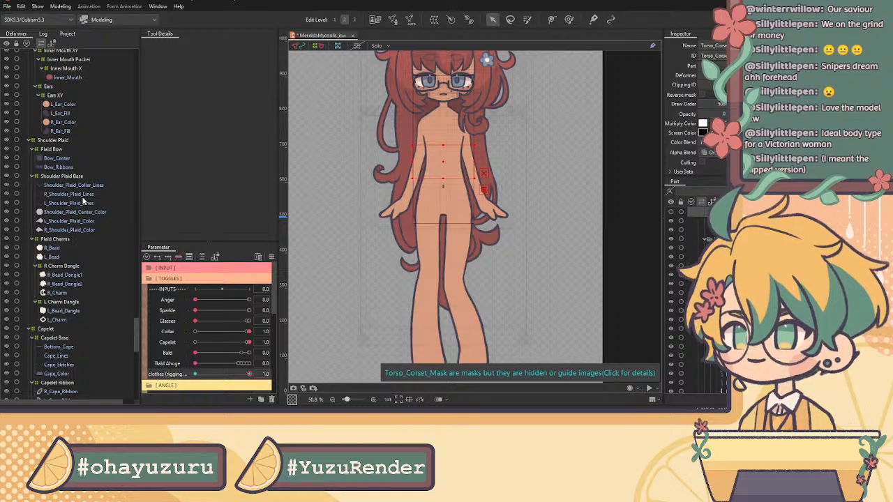
scroll(82, 200, "down", 8)
left_click(74, 212)
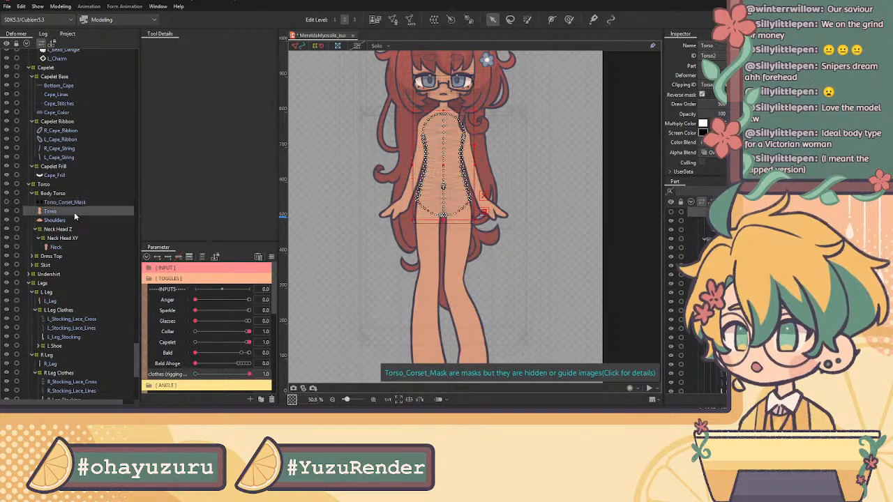
left_click(72, 220, "ctrl")
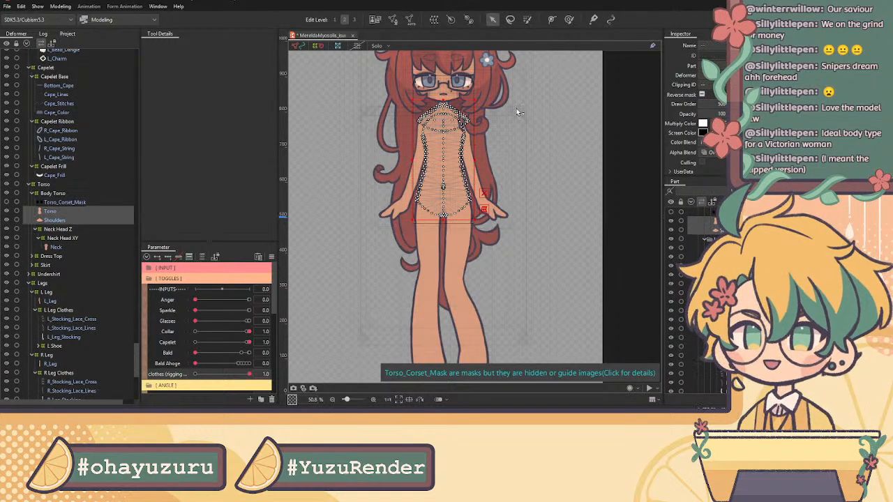
left_click(433, 20)
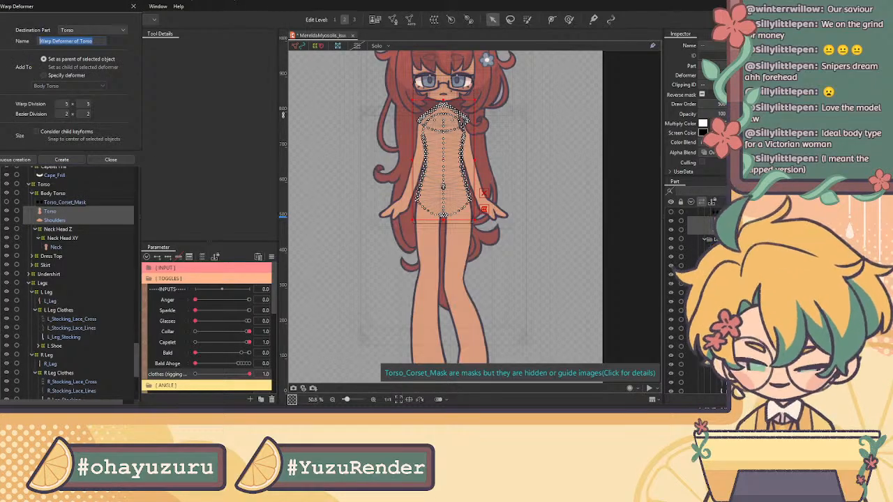
type("Tor")
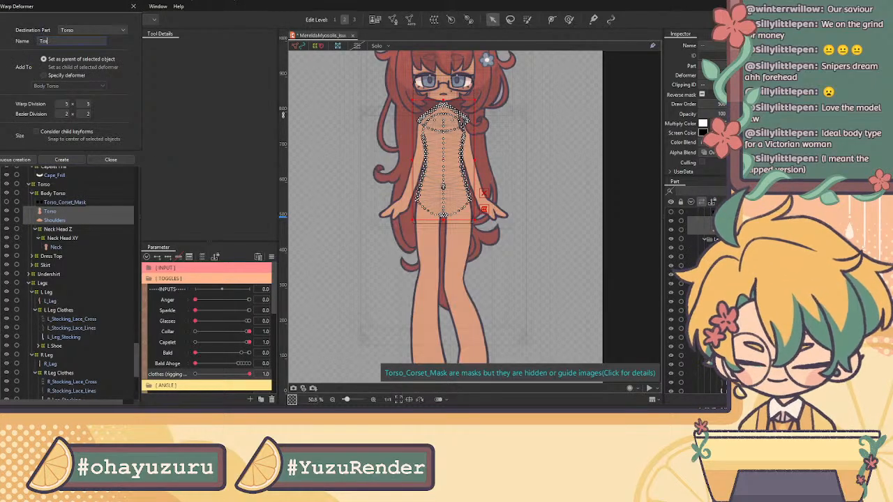
type("so XY")
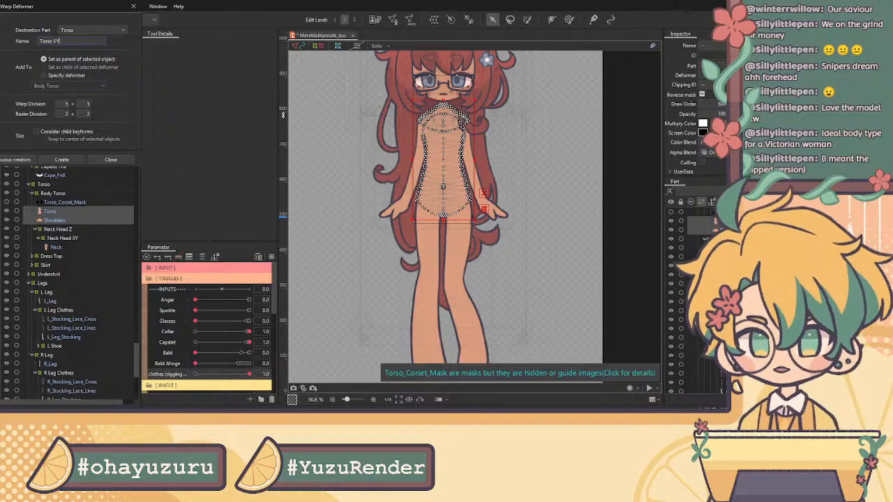
left_click(69, 160)
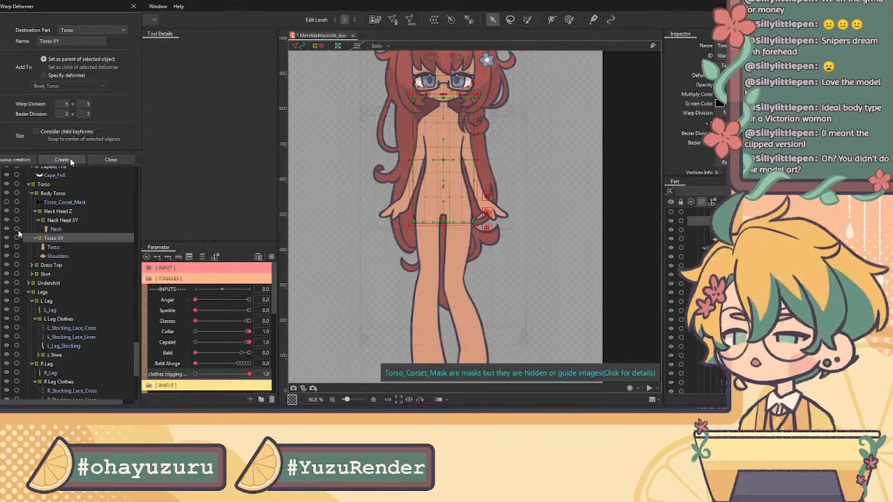
Step: Create a warp deformer named Neck Body XY as the parent of the Neck Head Z deformer
scroll(79, 253, "down", 1)
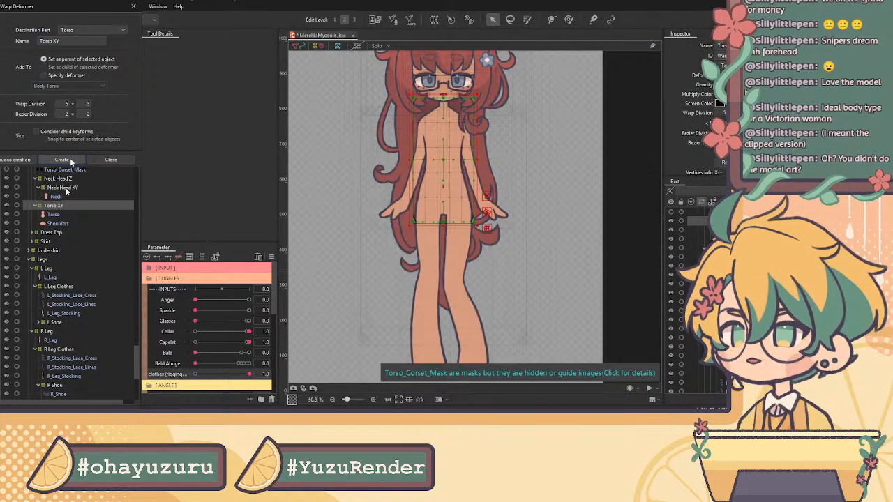
left_click(64, 180)
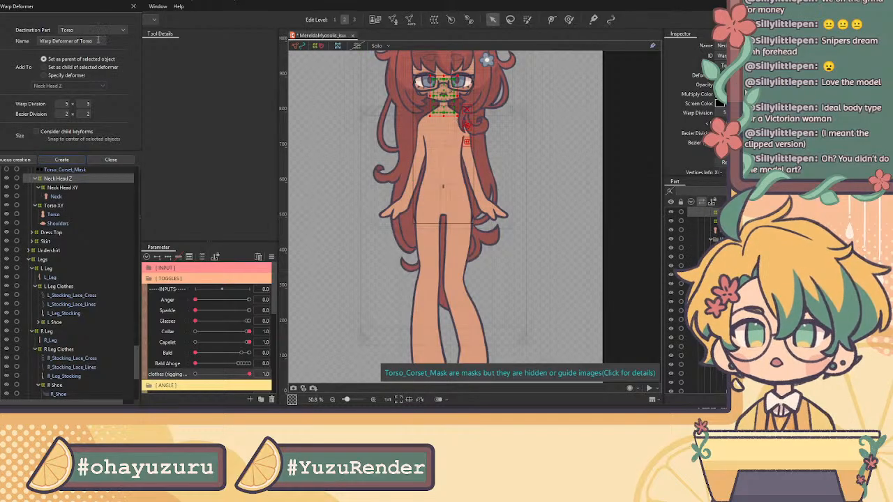
left_click_drag(98, 40, 40, 41)
type("Neck B")
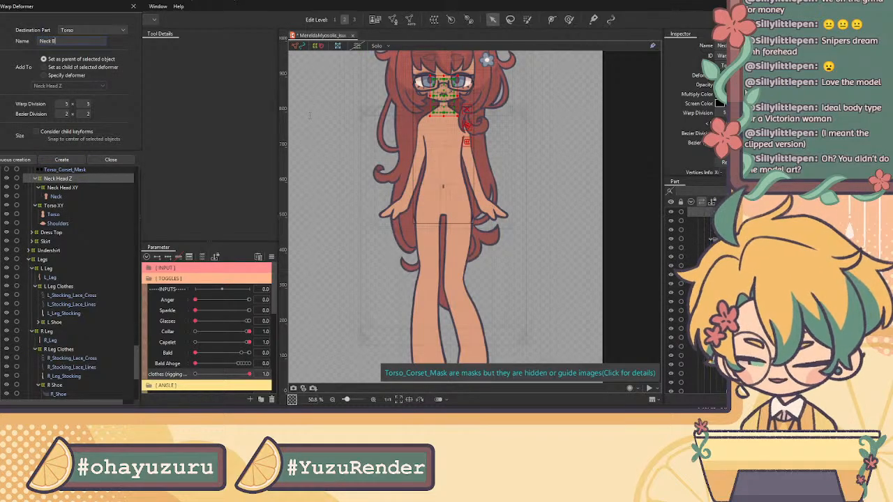
type("ody XY")
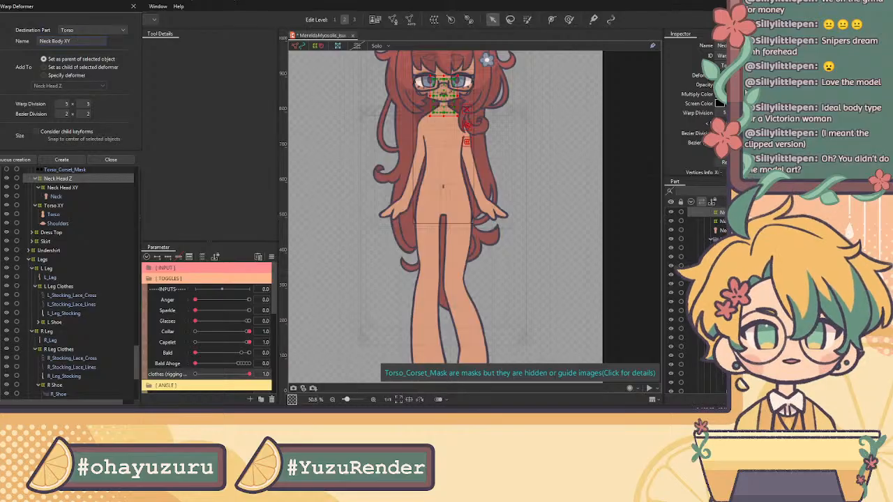
left_click(62, 159)
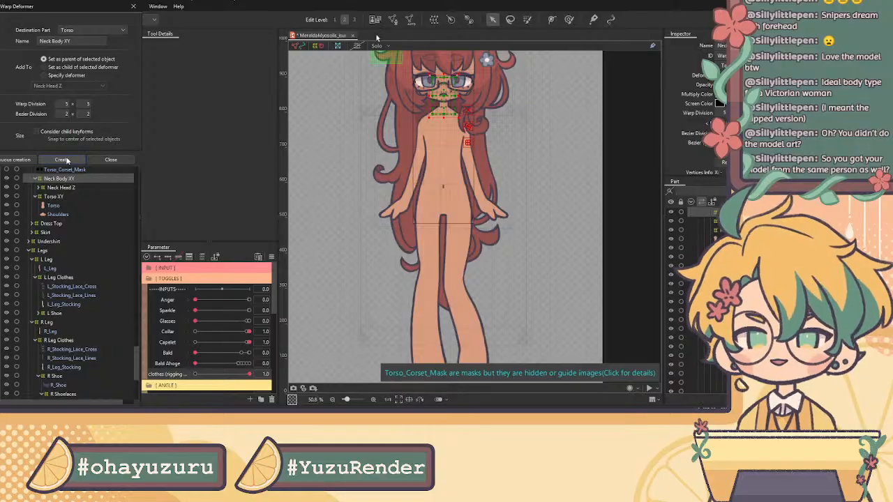
Step: Create a warp deformer named Torso Corset Body XY as the parent of the Torso_Corset_Mask mesh
scroll(440, 142, "up", 2)
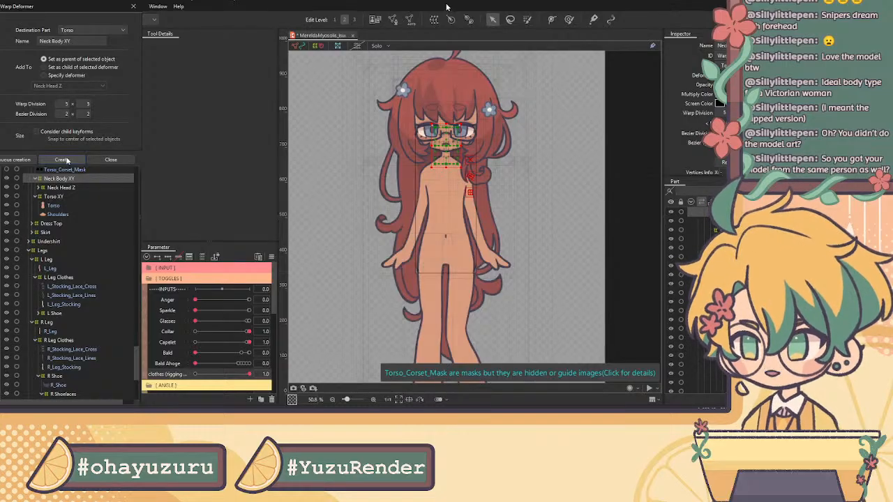
scroll(438, 117, "up", 2)
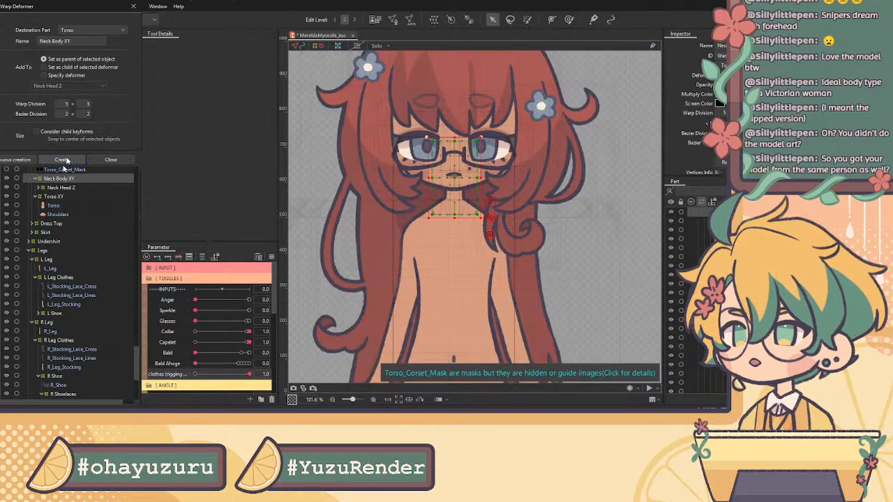
left_click(65, 171)
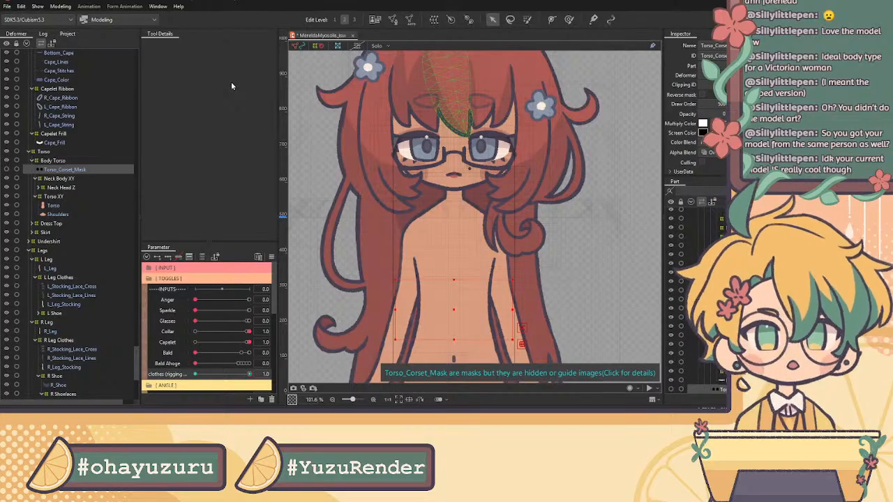
left_click(414, 247)
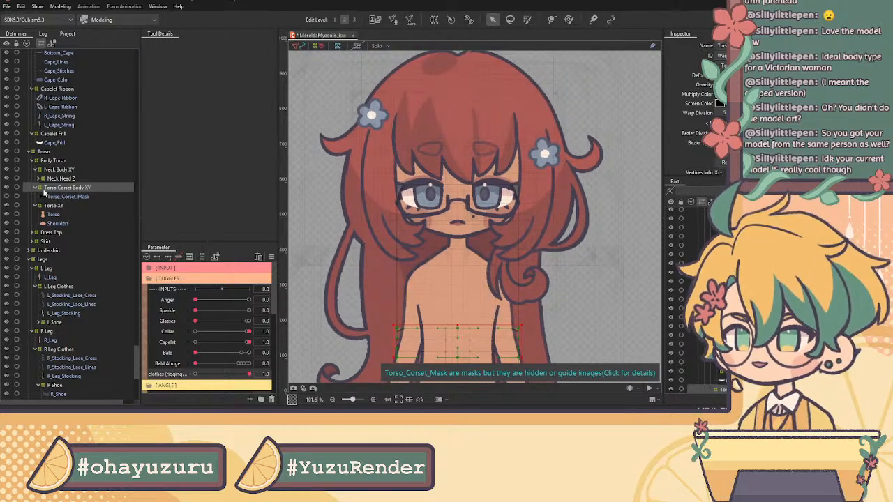
Step: Create parent warp deformers named L Leg Body XY and R Leg Body XY for the L Leg and R Leg deformers
left_click(50, 270)
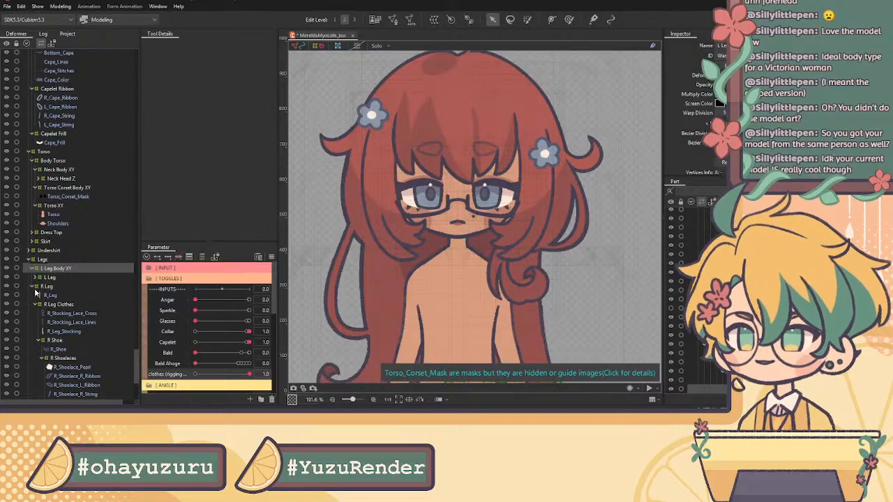
scroll(541, 277, "down", 3)
left_click_drag(560, 307, 506, 112)
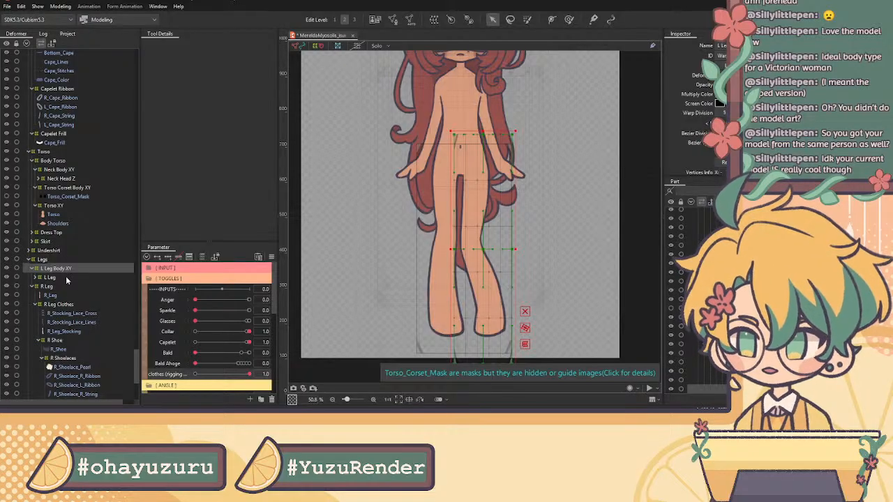
left_click(34, 286)
left_click(55, 287)
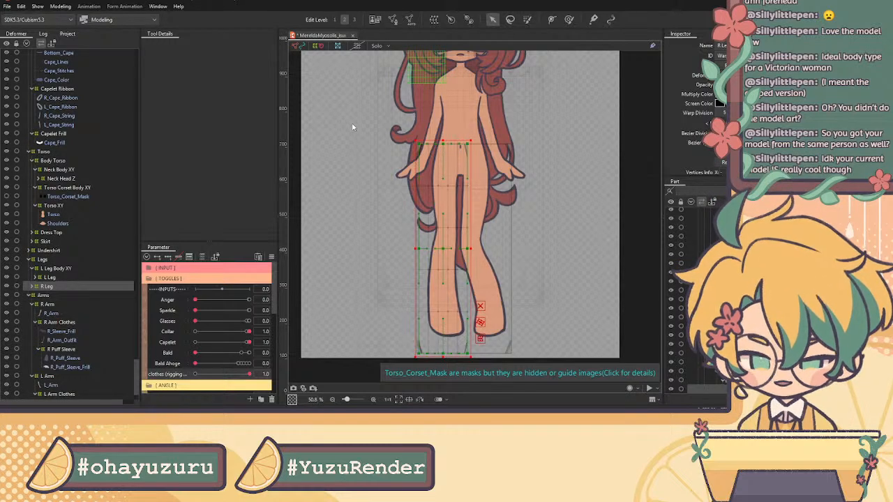
left_click(440, 245)
Step: Collapse the R Arm and L Arm groups and create a shared parent warp deformer for them named Arms Body XY
left_click(57, 316)
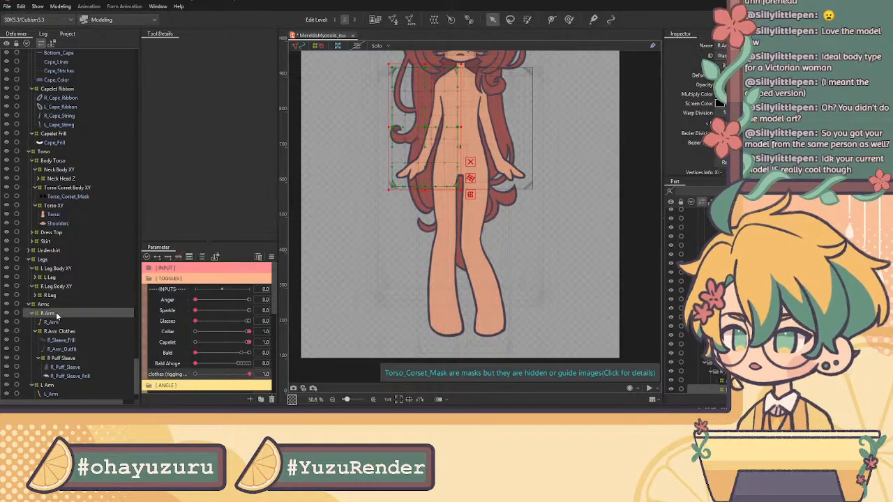
left_click(35, 314)
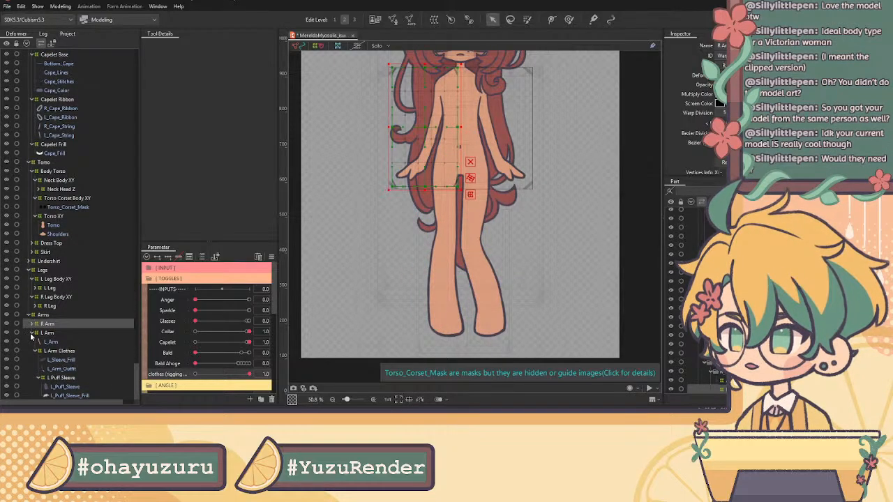
left_click(33, 333)
left_click(63, 395)
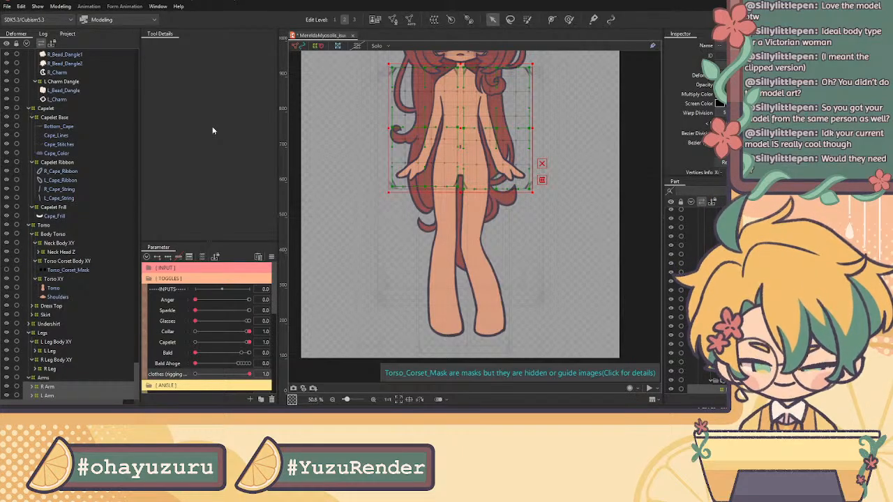
left_click(431, 245)
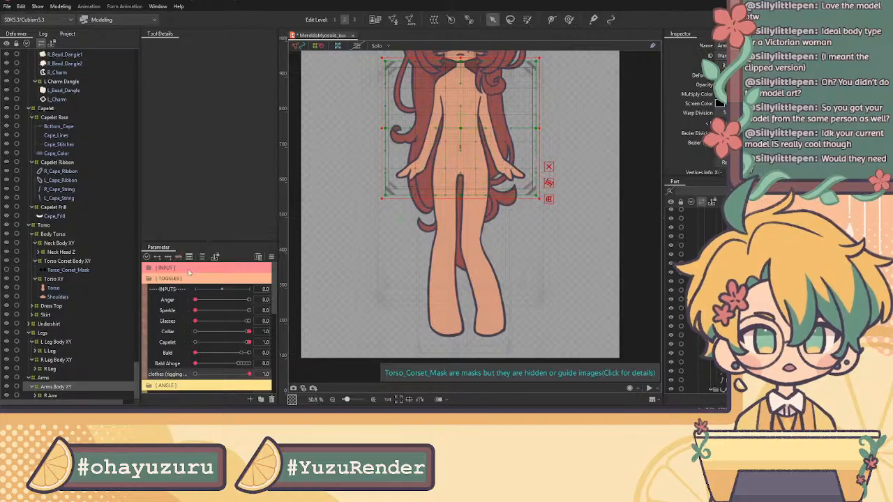
Step: Collapse the Angry Brow XY, Anger XY and Head branches inside the Head Z deformer in the deformer tree
scroll(73, 263, "up", 15)
scroll(73, 263, "up", 20)
scroll(76, 261, "up", 15)
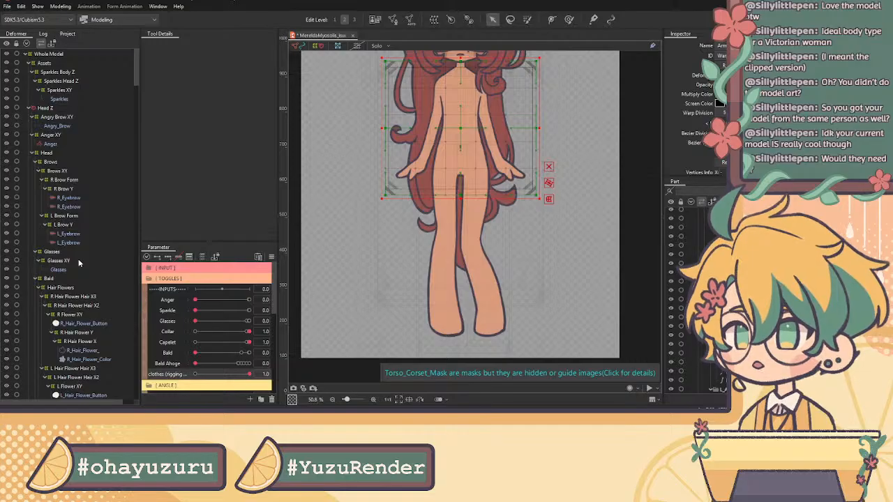
left_click(30, 109)
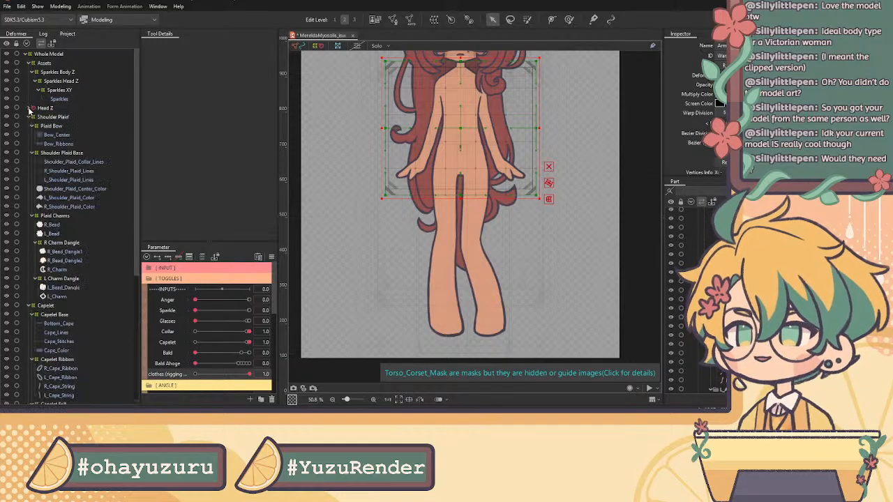
left_click(30, 109)
left_click(32, 117)
left_click(32, 126)
left_click(32, 136)
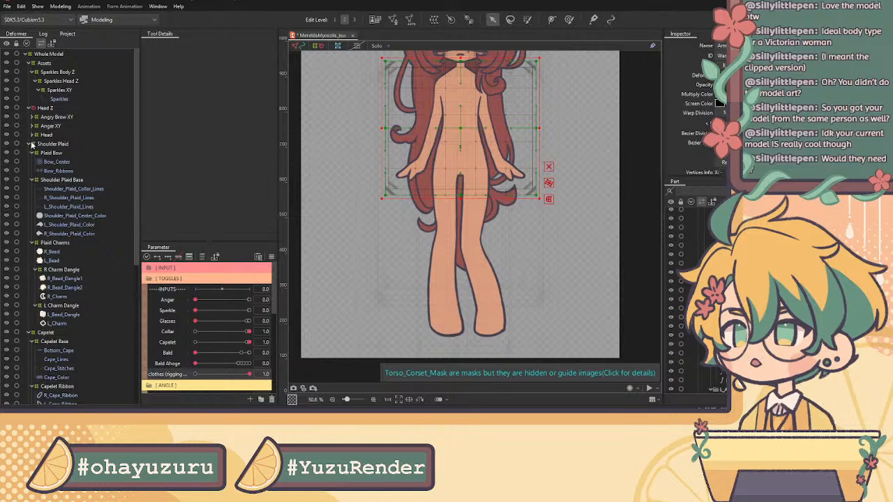
Step: Create a shared parent warp deformer named Head Body XY for Angry Brow XY, Anger XY and Head
left_click(50, 135)
left_click(55, 118, "shift")
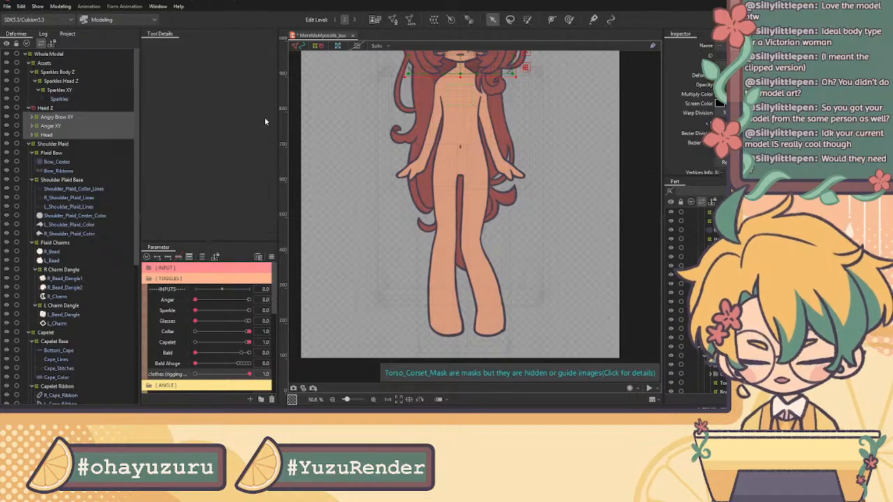
left_click(428, 251)
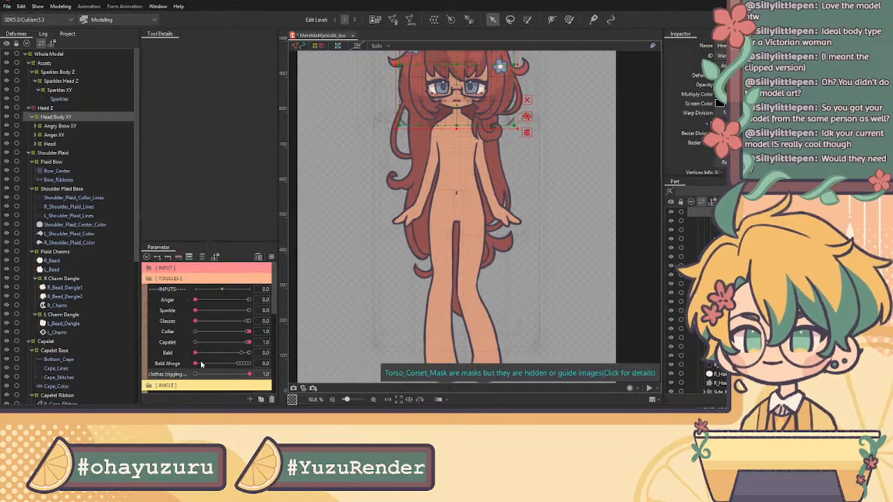
Step: Collapse the Shoulder Plaid and Capelet groups in the deformer tree
scroll(203, 369, "down", 1)
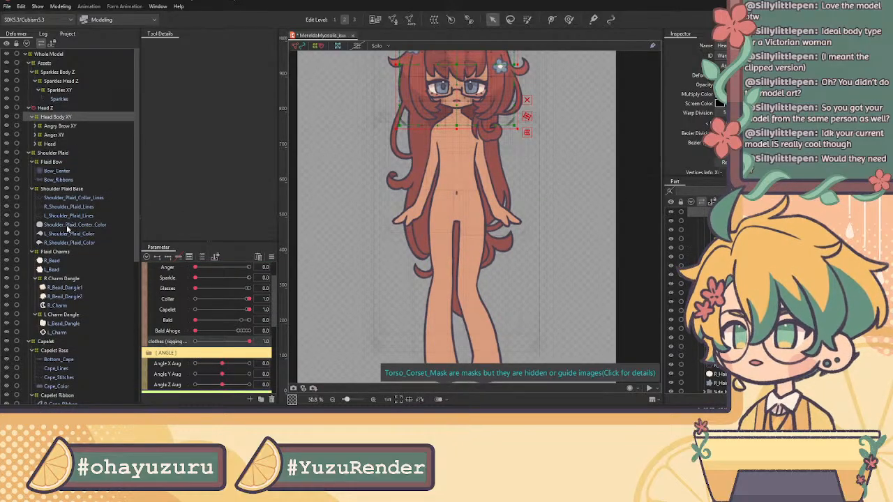
left_click(30, 153)
left_click(31, 162)
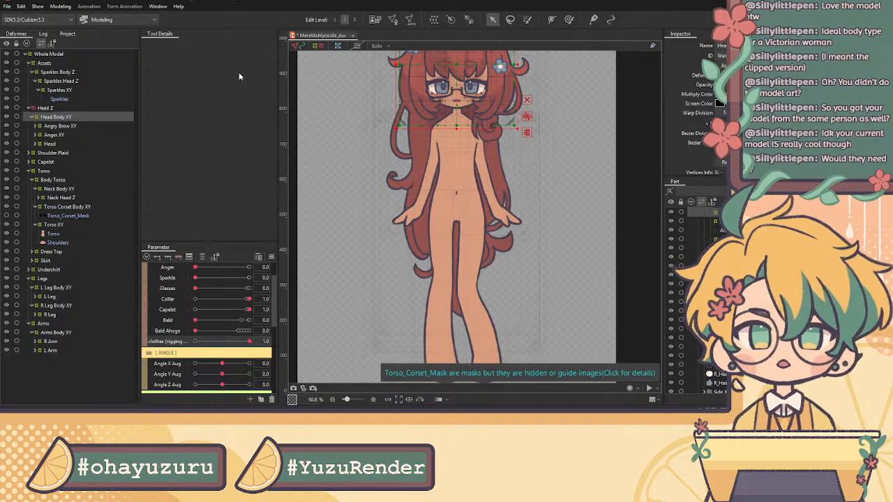
Step: Refine the Torso XY deformer's grid by setting its warp division to 20
left_click(60, 226)
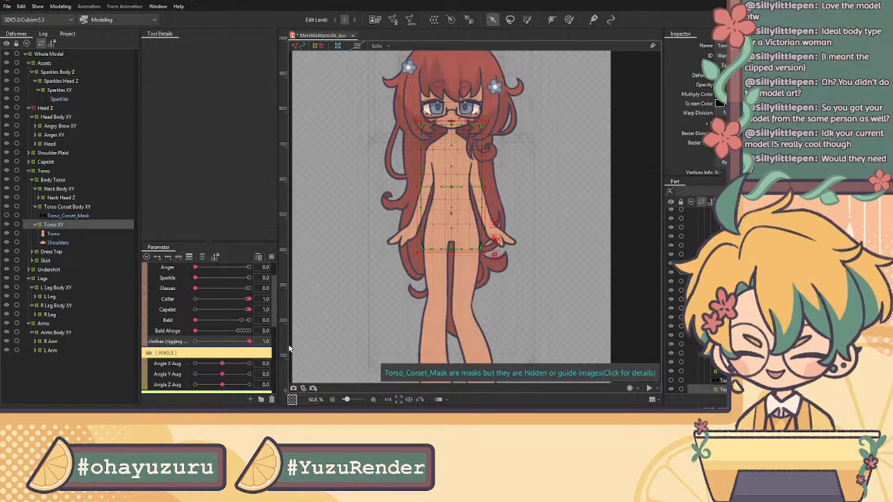
scroll(455, 167, "up", 2)
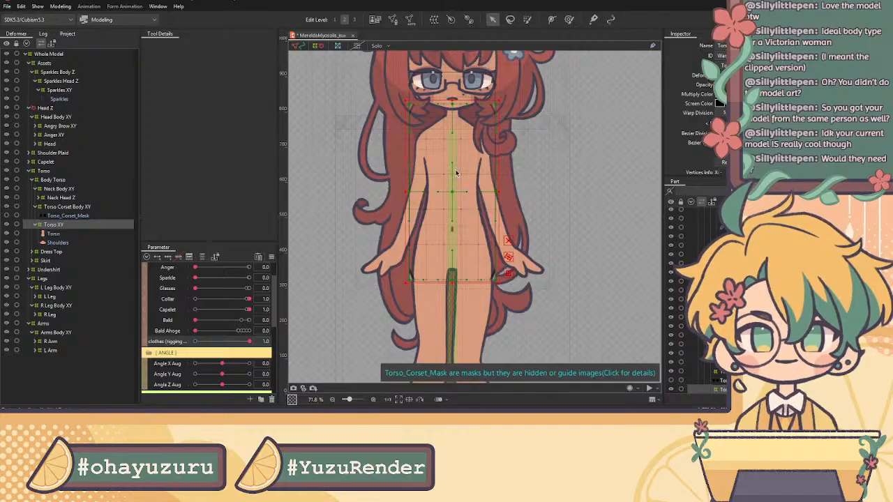
scroll(455, 172, "up", 2)
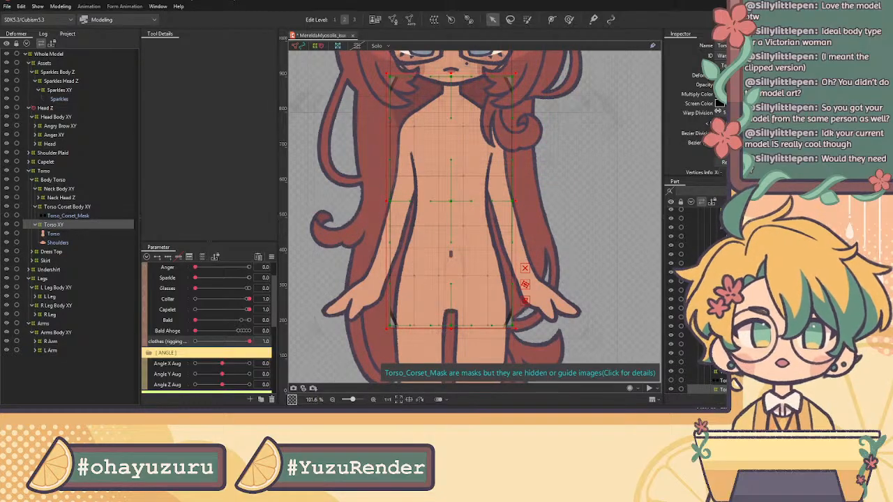
type("30")
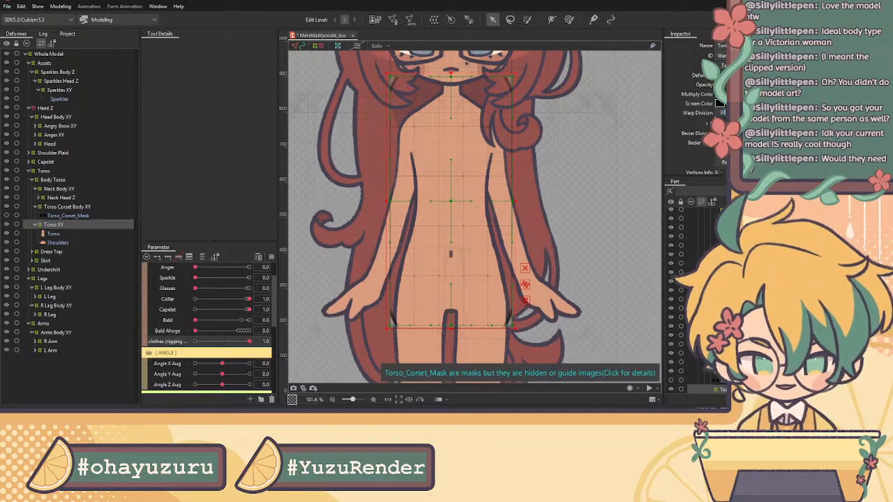
key("Tab")
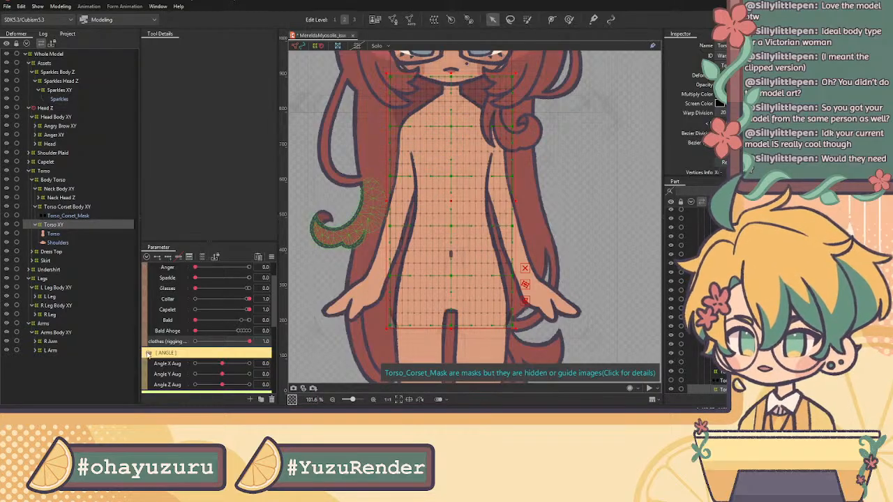
Step: Collapse the ANGLE parameter group, expand BODY, add three Body X Aug keyforms to Torso XY and set that parameter to 10
left_click(148, 353)
left_click(149, 364)
scroll(168, 376, "down", 3)
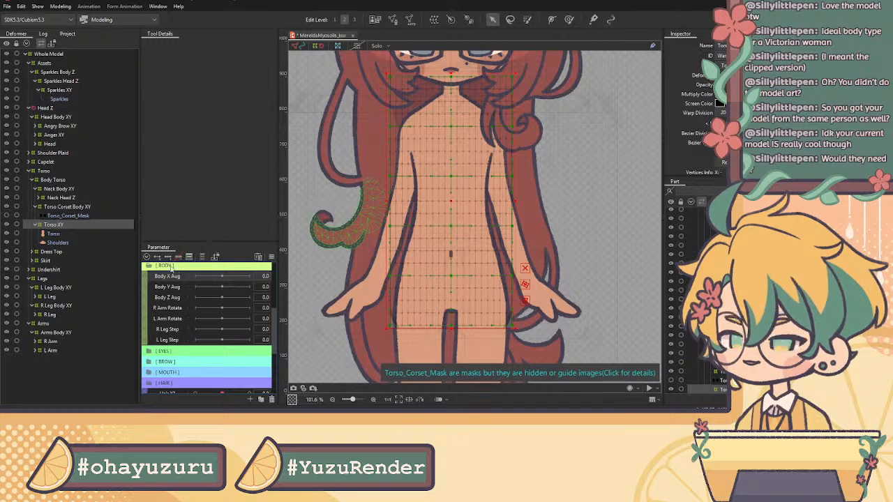
left_click(222, 277)
left_click_drag(222, 277, 231, 277)
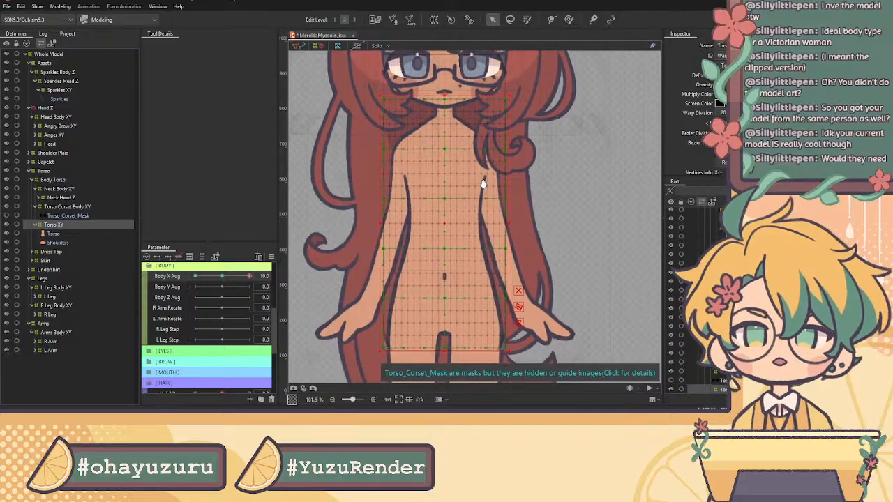
Step: Bend Torso XY's central column of control points toward the character's left side for the Body X Aug 10 keyform
left_click_drag(447, 207, 451, 208)
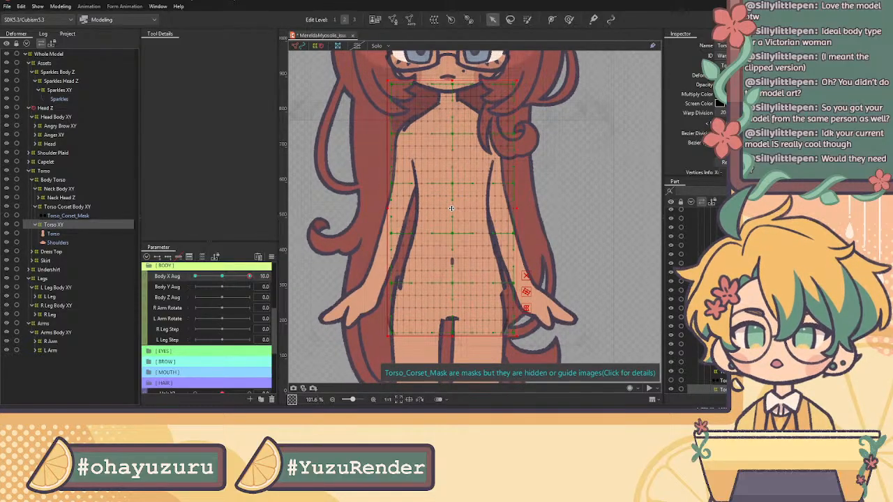
scroll(452, 180, "up", 2)
left_click_drag(452, 184, 456, 184)
left_click_drag(452, 116, 465, 120)
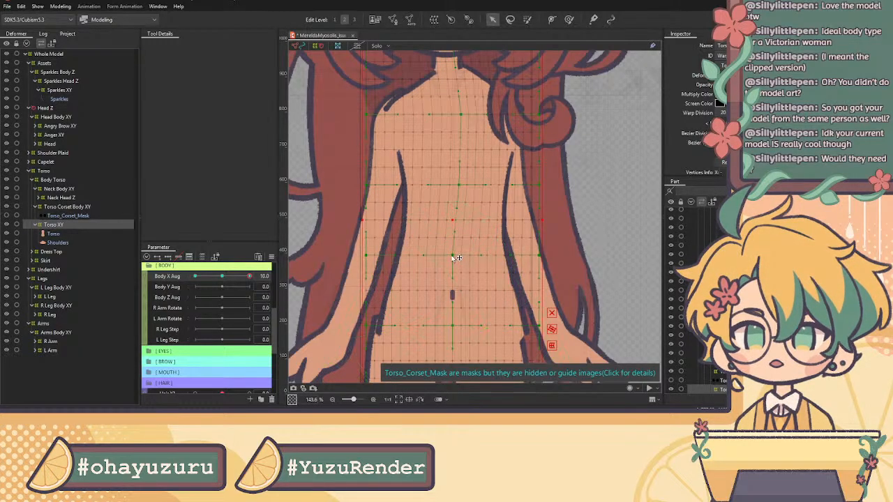
left_click_drag(456, 255, 465, 257)
left_click_drag(453, 325, 469, 328)
left_click_drag(470, 262, 464, 183)
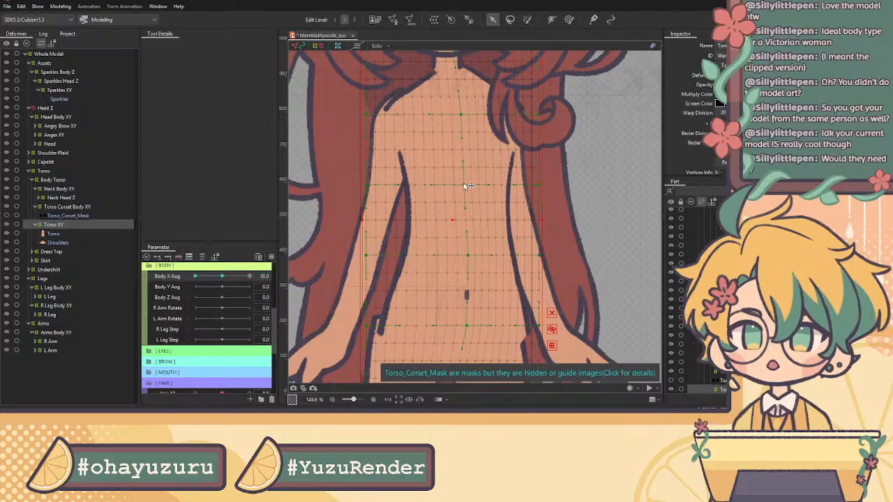
left_click_drag(460, 117, 464, 116)
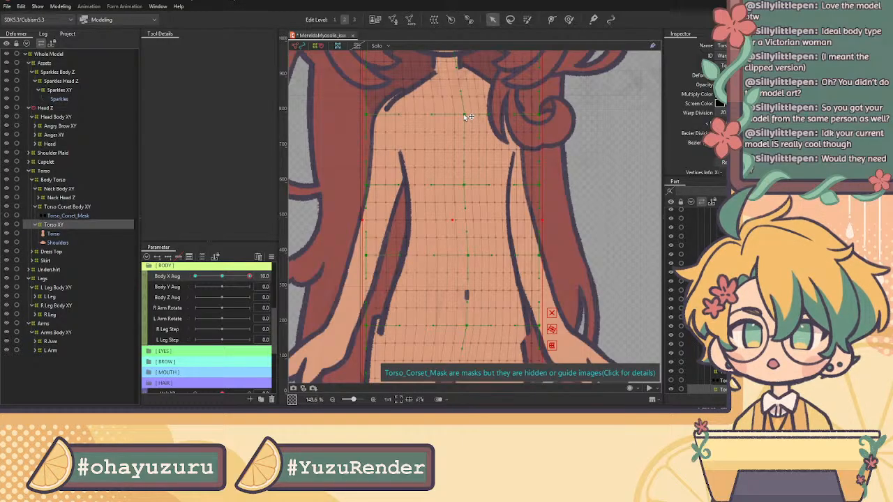
Step: Preview the torso turn by sweeping the Body X Aug parameter away from 10 and back
scroll(447, 100, "down", 5)
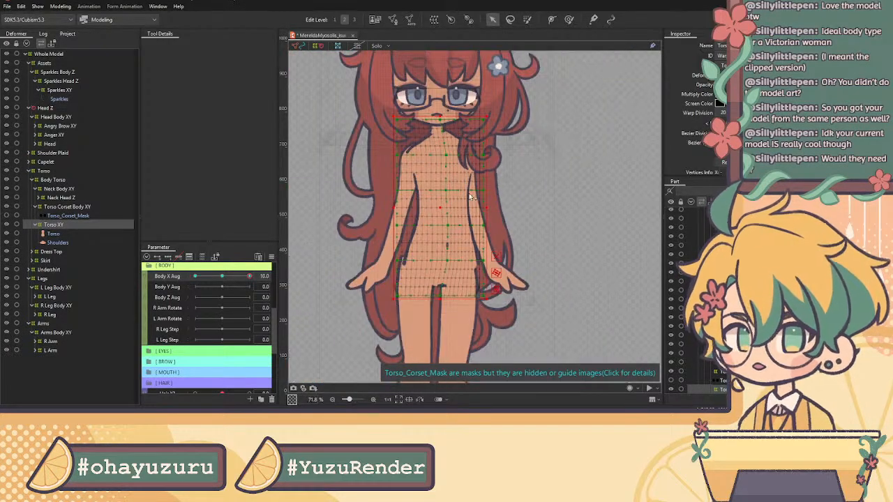
scroll(448, 283, "up", 2)
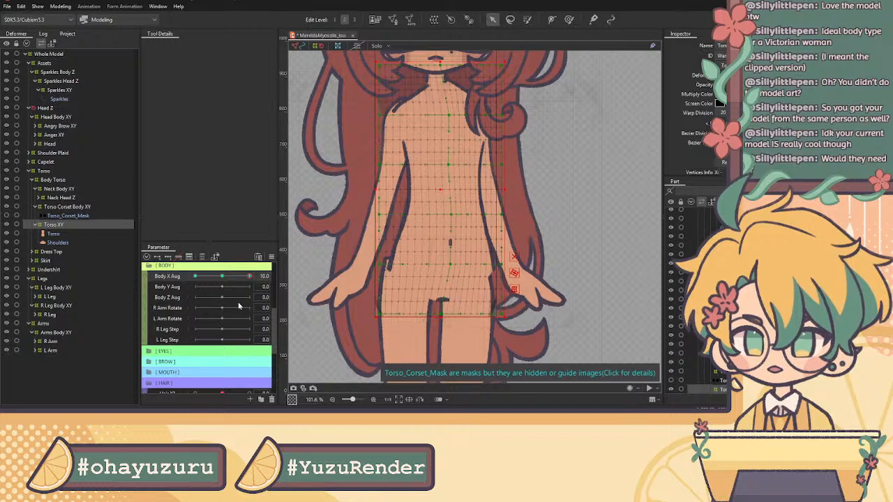
left_click_drag(249, 276, 233, 278)
mouse_move(264, 277)
left_mouse_down()
mouse_move(235, 281)
mouse_move(262, 277)
left_mouse_up()
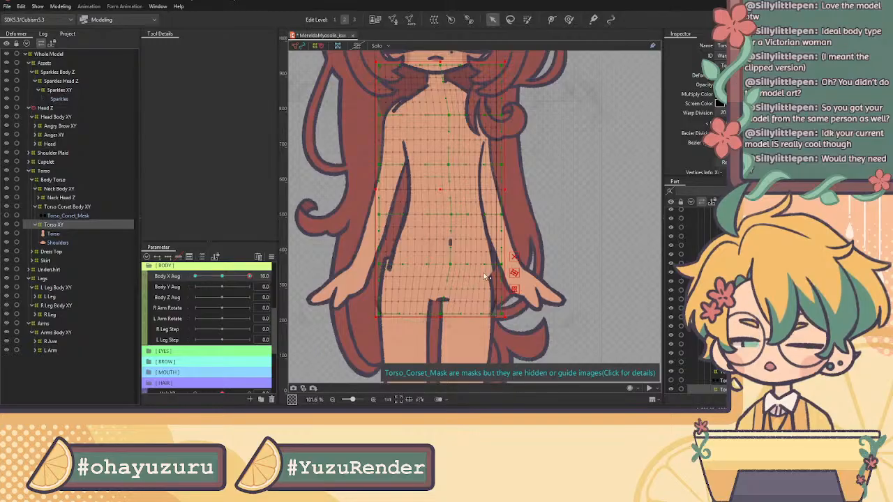
Step: Set the Bald toggle to 1.0 to hide the hair and preview the torso turn with Body X Aug
scroll(461, 286, "down", 3)
left_click_drag(461, 285, 448, 226)
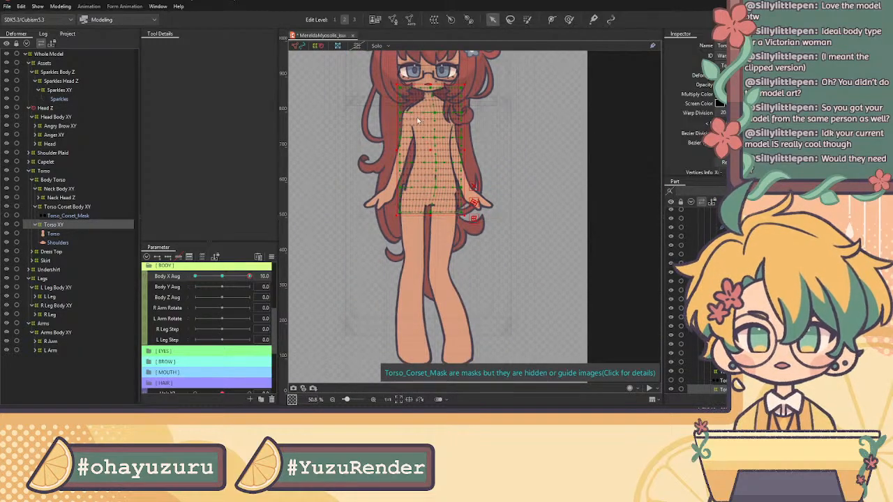
scroll(429, 74, "up", 2)
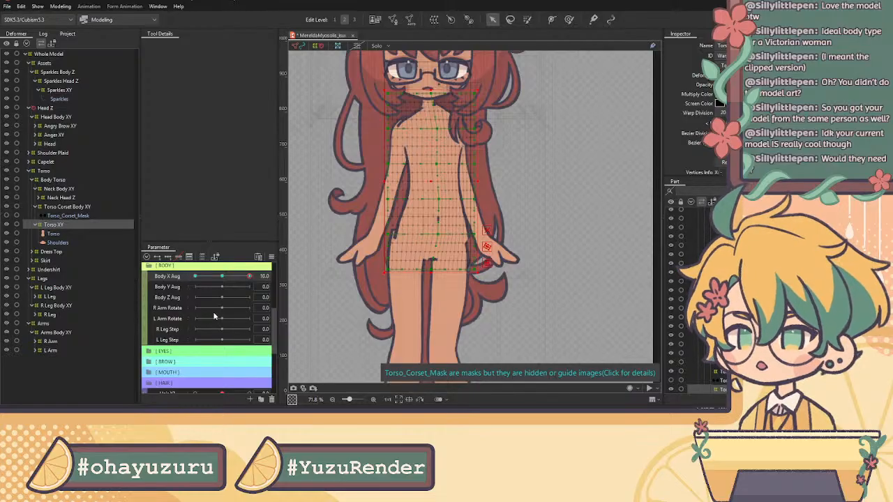
scroll(214, 315, "up", 3)
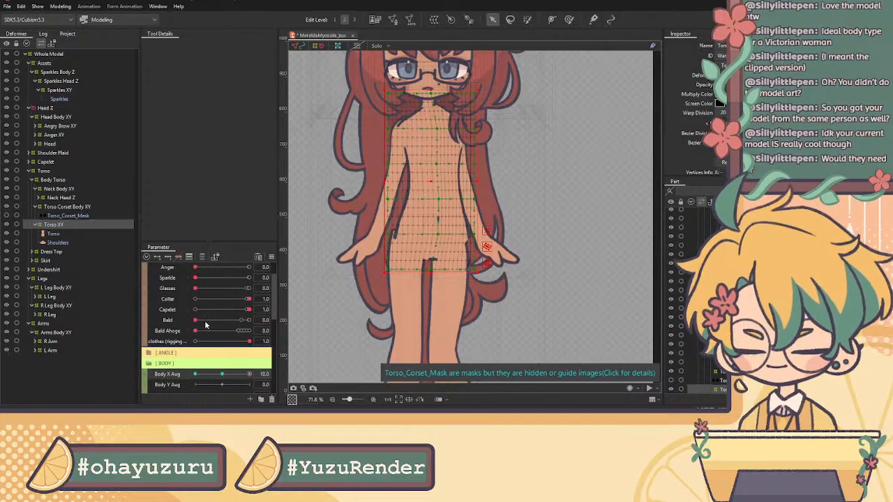
left_click_drag(203, 320, 331, 312)
scroll(424, 181, "up", 2)
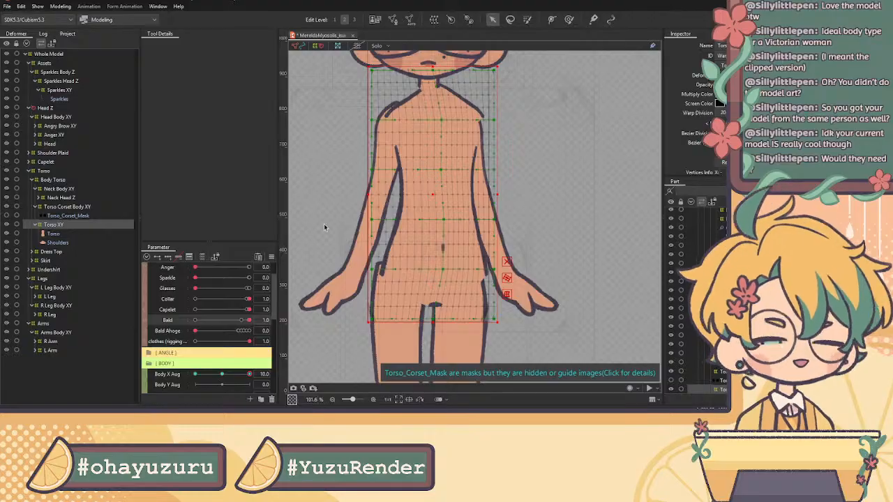
mouse_move(249, 374)
left_mouse_down()
mouse_move(209, 374)
mouse_move(249, 374)
left_mouse_up()
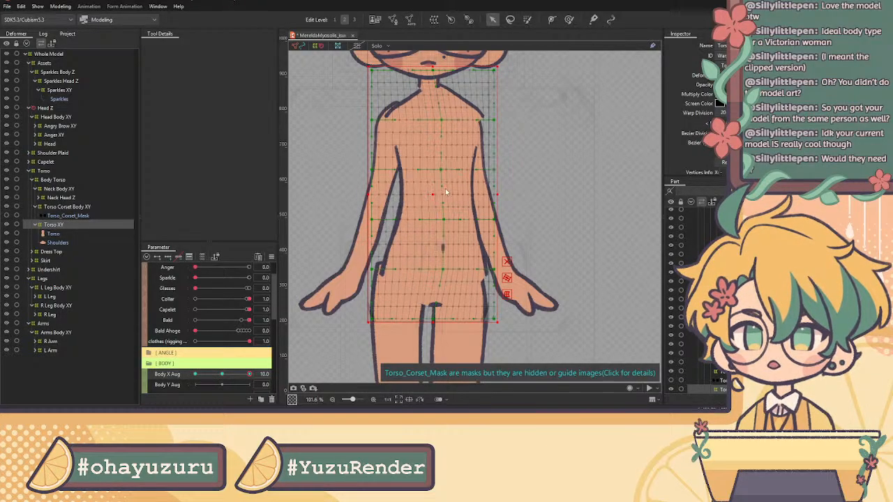
Step: Select the Neck Body XY and Head Body XY deformers together and add three Body X Aug keyforms to them
left_click(64, 190)
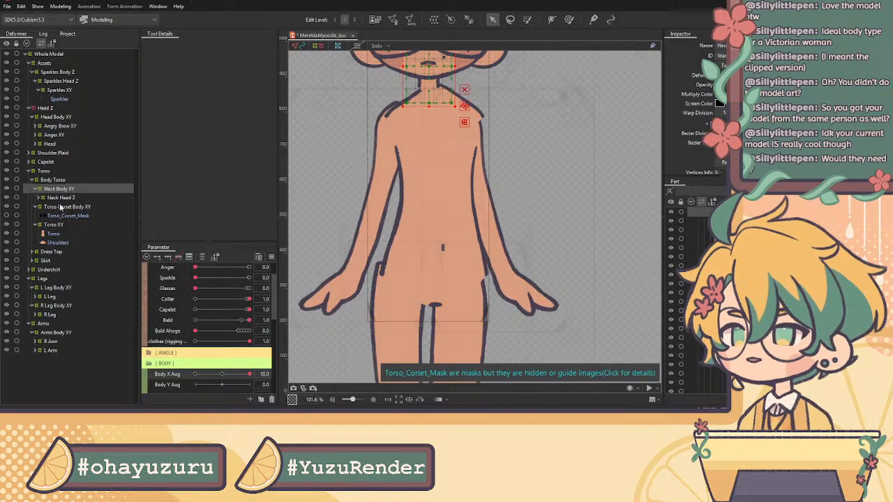
left_click(67, 117)
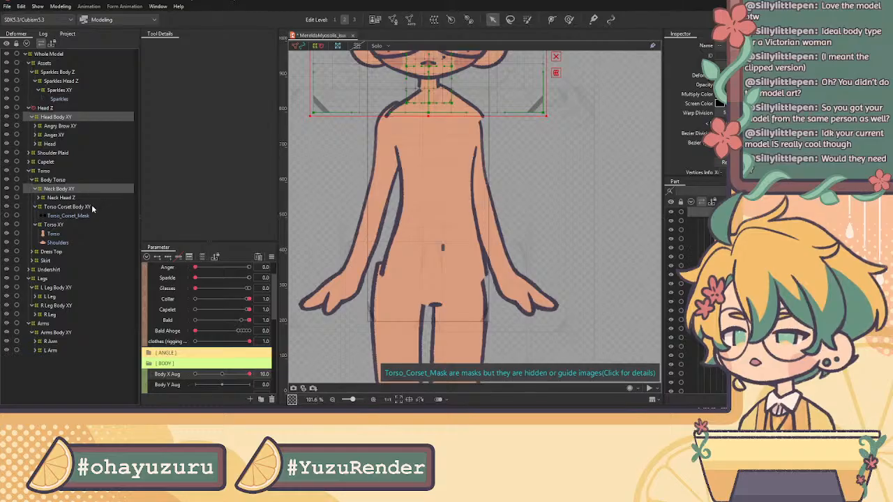
left_click_drag(454, 167, 450, 279)
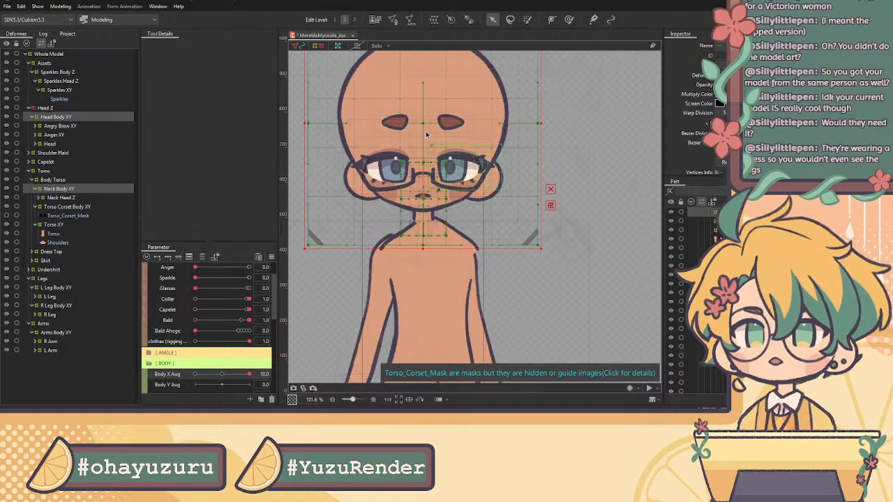
left_click_drag(434, 137, 438, 162)
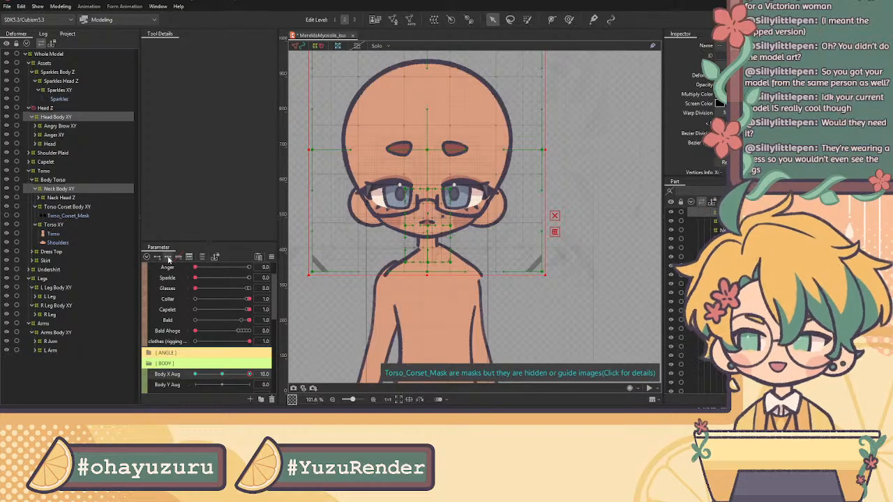
Step: Shift the Head Body XY and Neck Body XY deformers slightly toward the character's left to follow the torso at Body X Aug 10
scroll(476, 206, "down", 5)
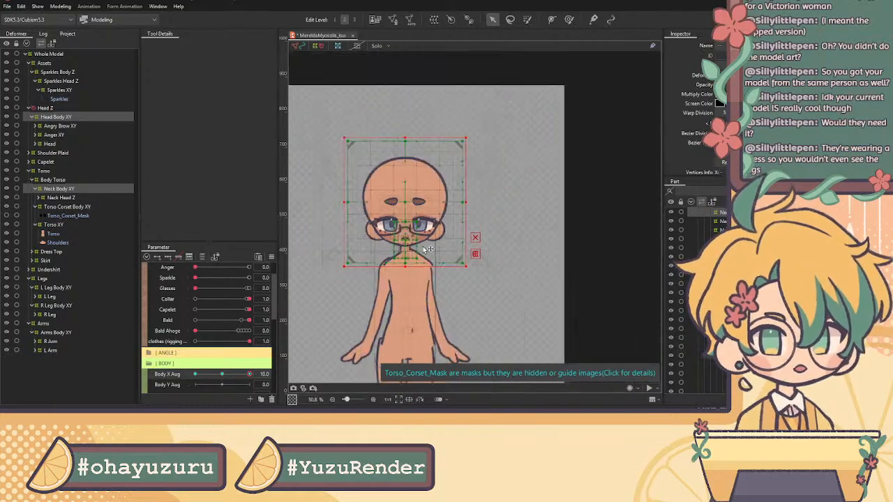
scroll(475, 206, "down", 2)
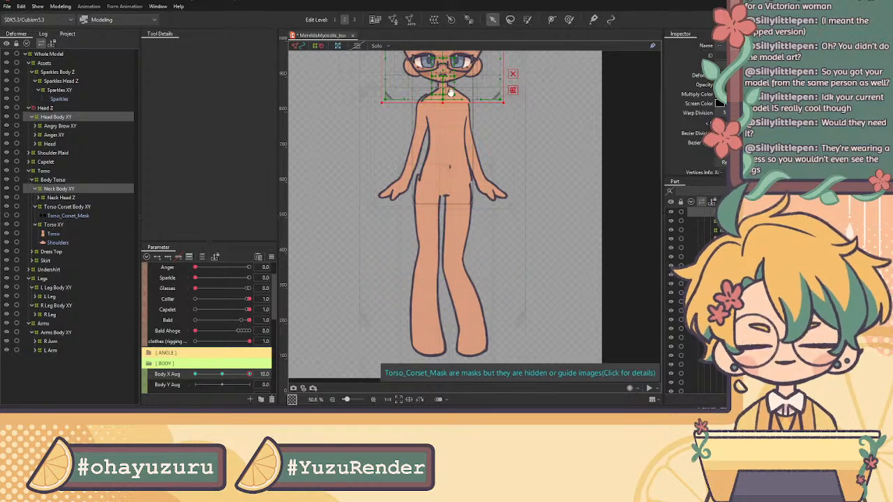
scroll(449, 167, "up", 4)
left_click_drag(448, 167, 454, 170)
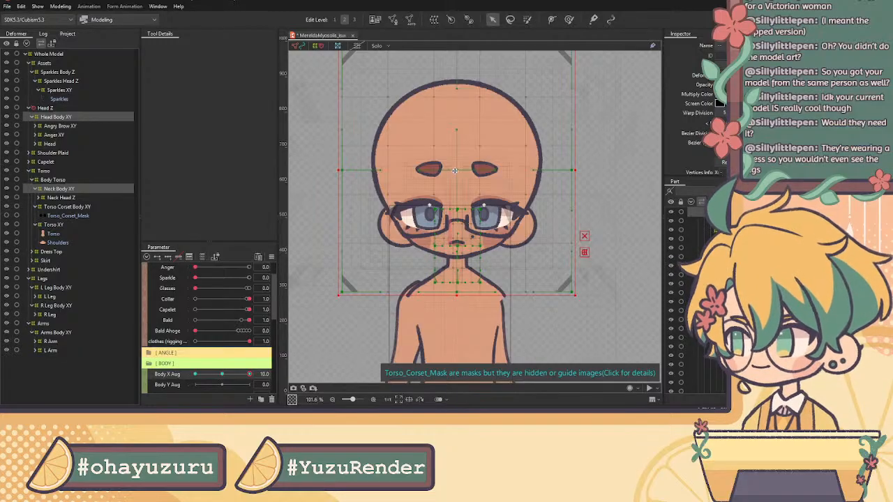
scroll(459, 210, "up", 1)
scroll(467, 234, "down", 5)
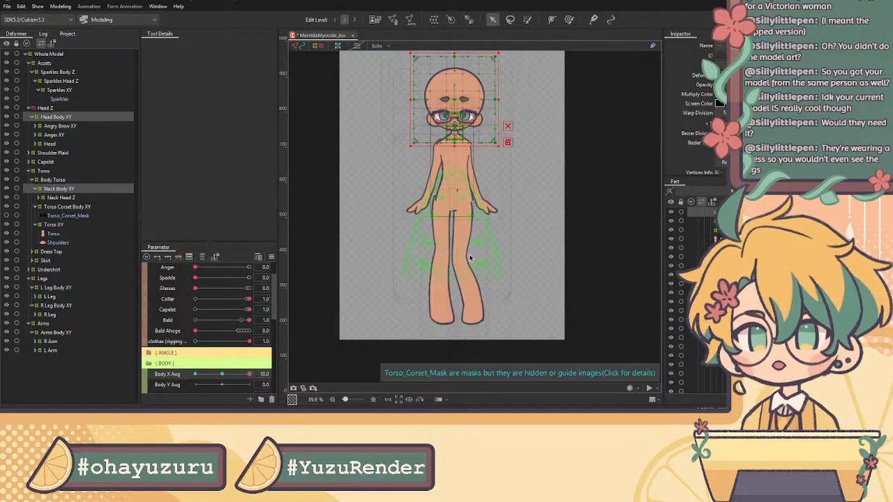
scroll(448, 79, "up", 5)
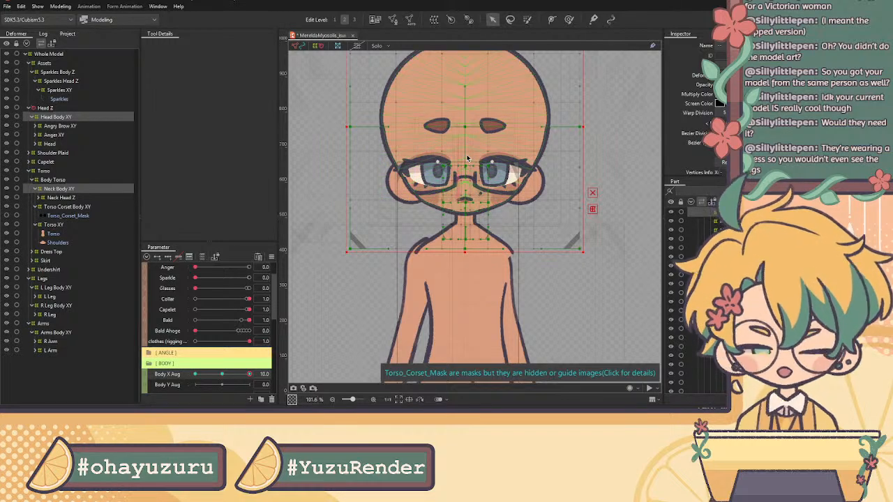
scroll(482, 153, "down", 5)
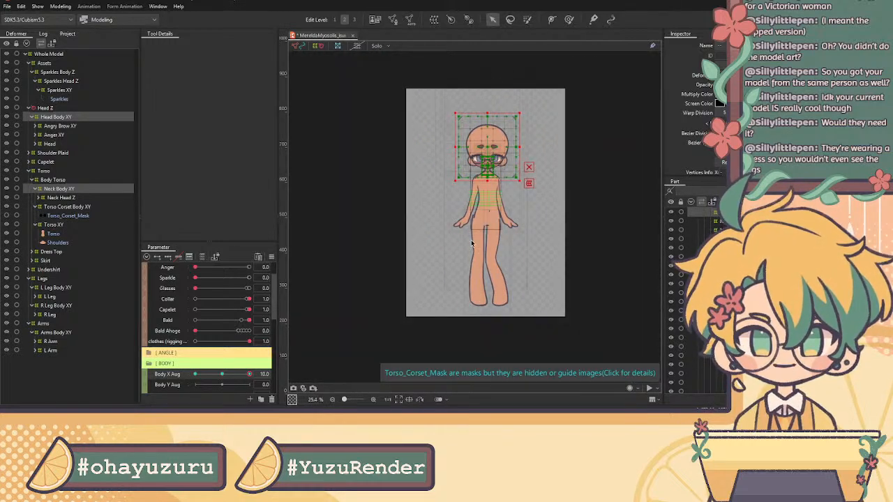
scroll(487, 152, "up", 5)
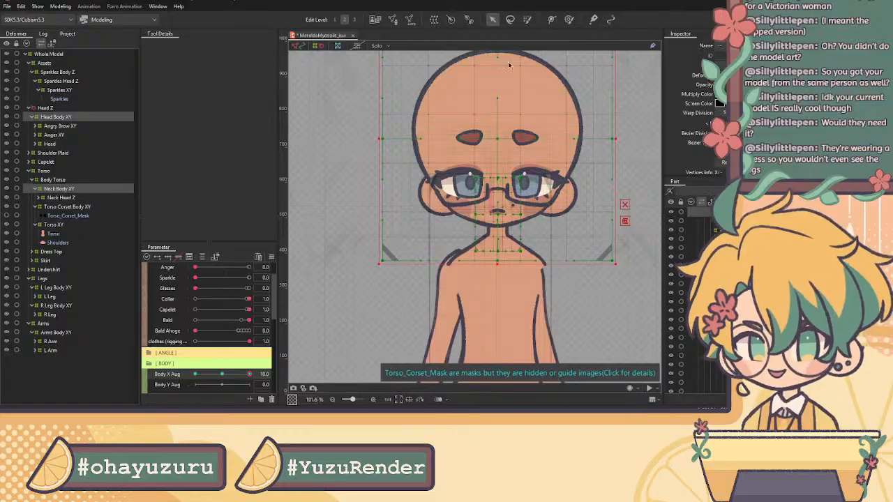
scroll(518, 143, "right", 1)
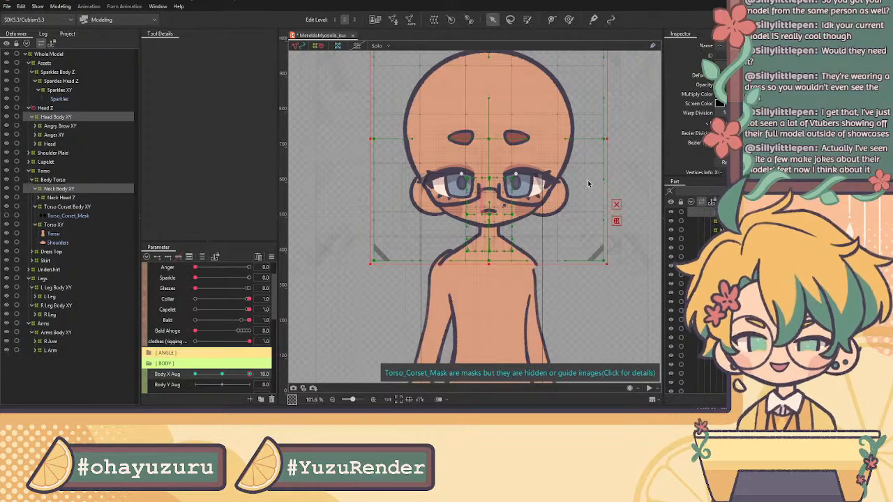
scroll(507, 295, "down", 5)
scroll(507, 295, "up", 5)
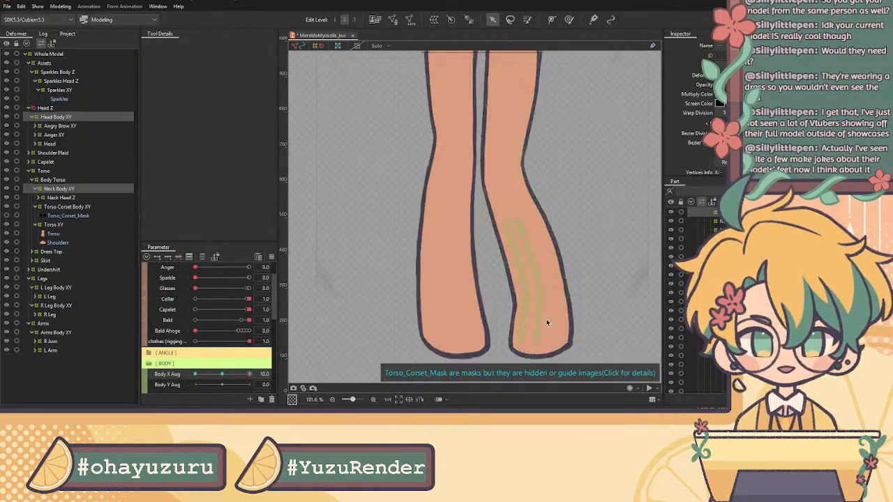
scroll(526, 242, "up", 10)
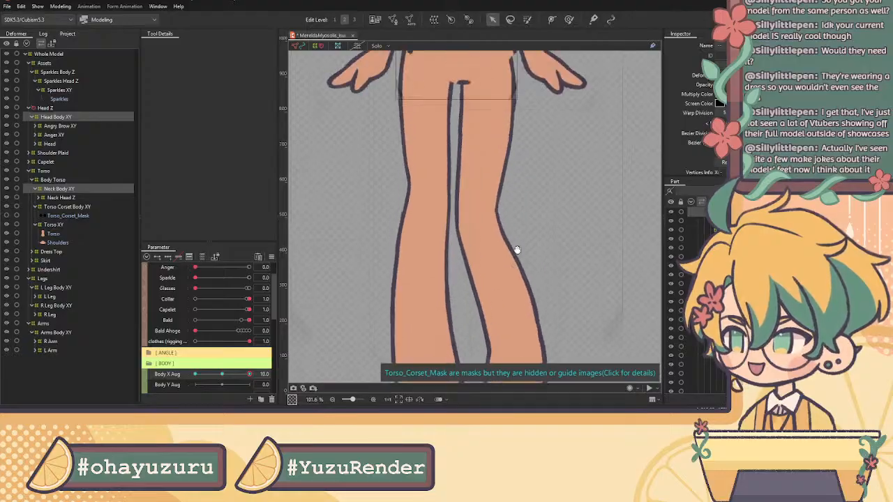
scroll(527, 182, "up", 2)
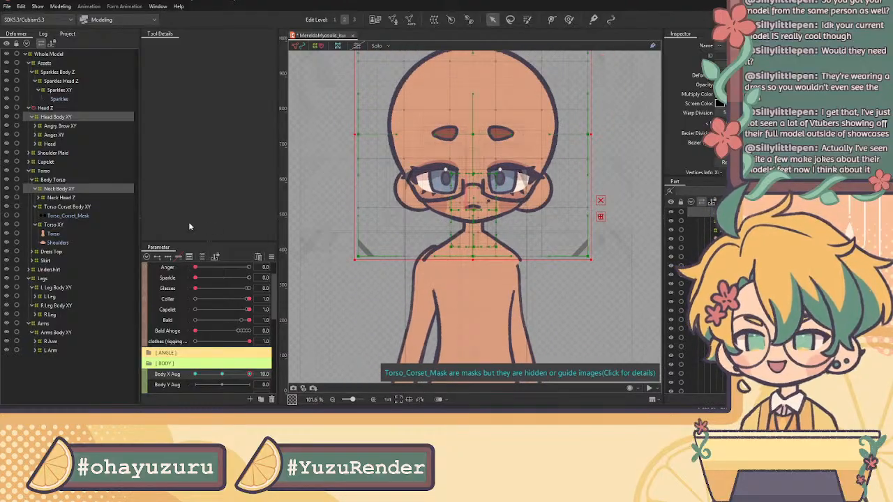
Step: Add three Body X Aug keyforms to the Arms Body XY deformer and pull its left-arm side slightly inward at value 10
left_click(57, 289)
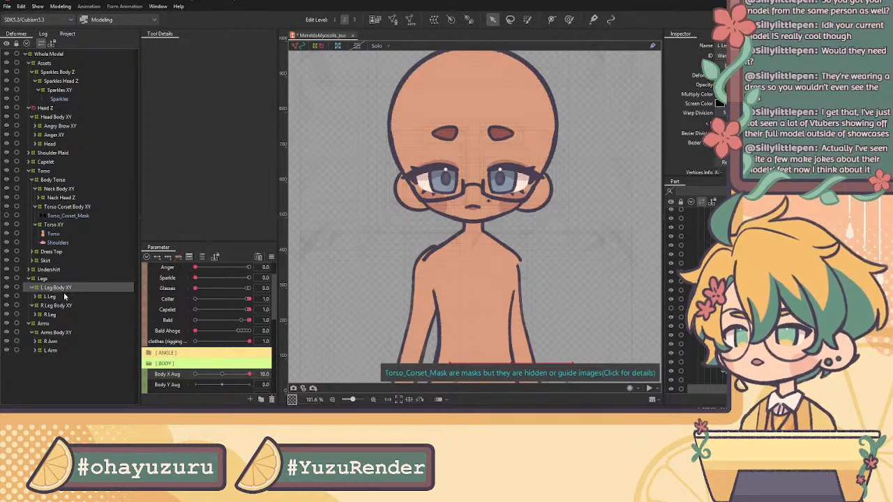
left_click(57, 333)
scroll(489, 238, "down", 3)
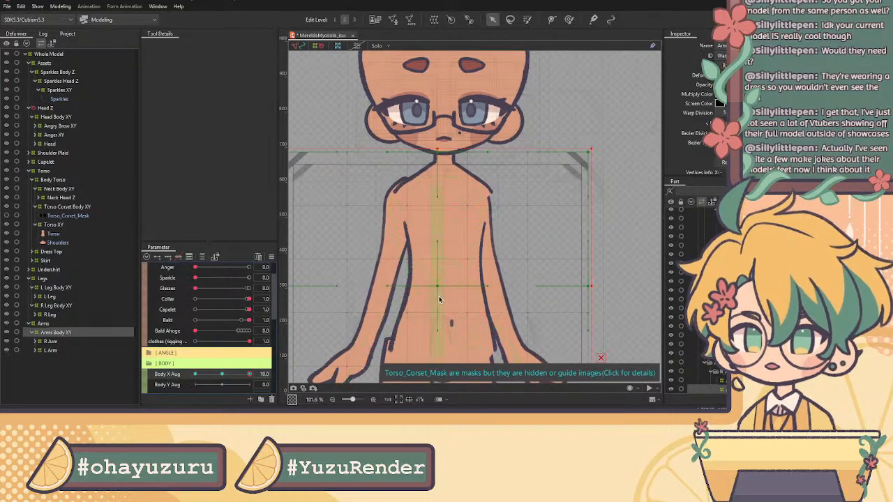
left_click_drag(436, 288, 443, 291)
scroll(443, 291, "down", 4)
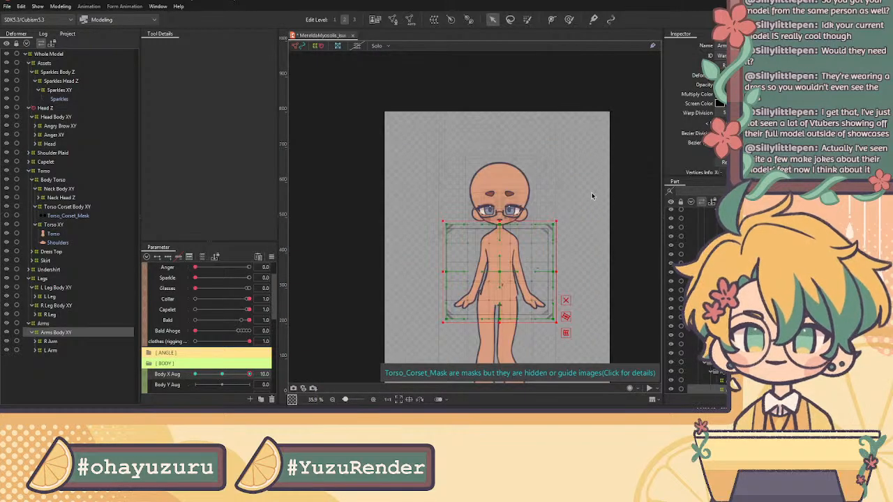
scroll(548, 296, "up", 1)
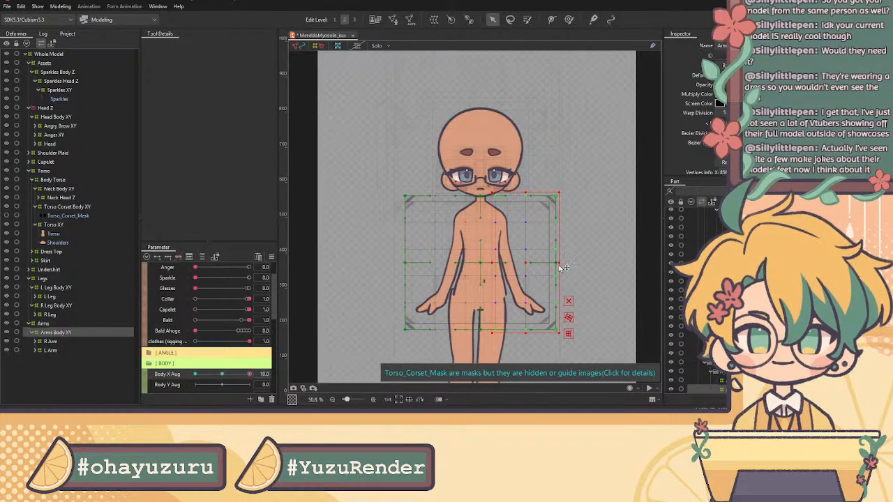
left_click_drag(525, 263, 522, 262)
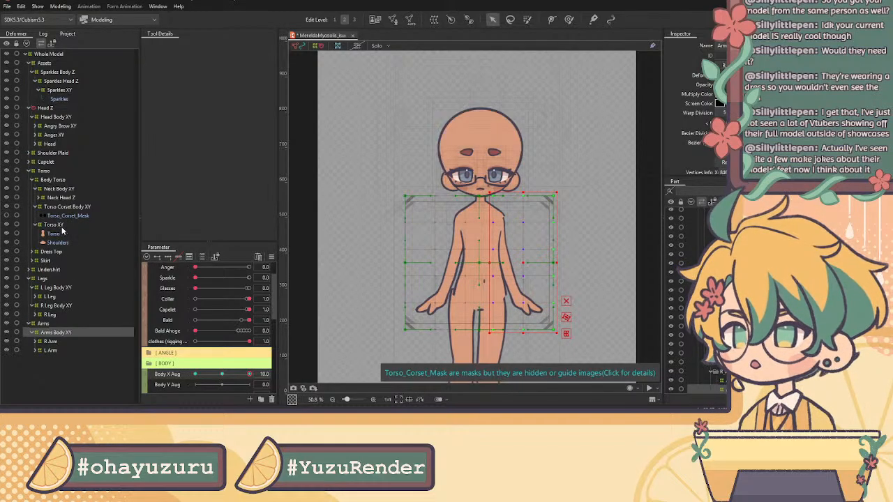
Step: Refine the Torso XY deformer at Body X Aug 10 by adjusting its control points along the character's left shoulder and hip
left_click(63, 226)
scroll(497, 217, "up", 8)
left_click_drag(522, 259, 515, 260)
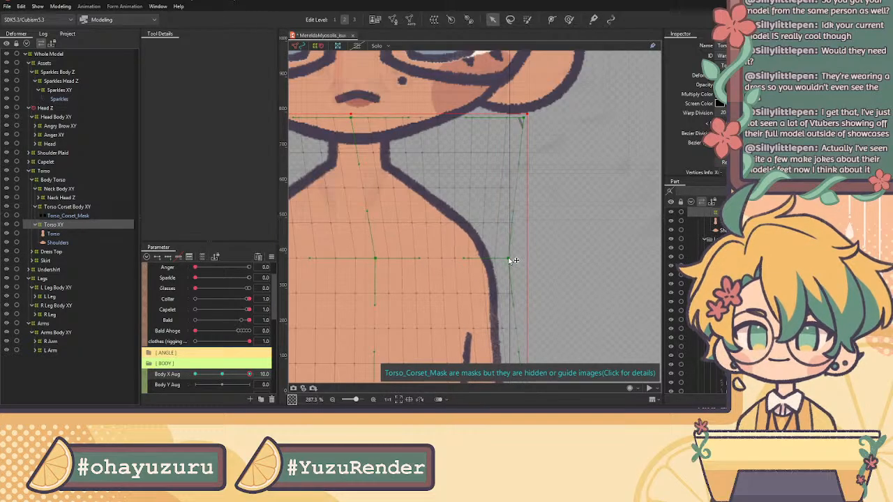
scroll(512, 260, "down", 2)
scroll(507, 210, "up", 2)
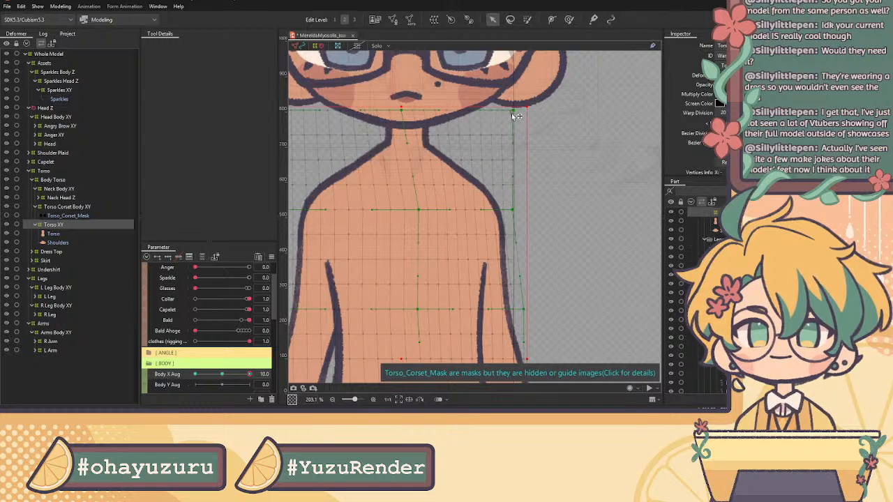
scroll(526, 198, "down", 3)
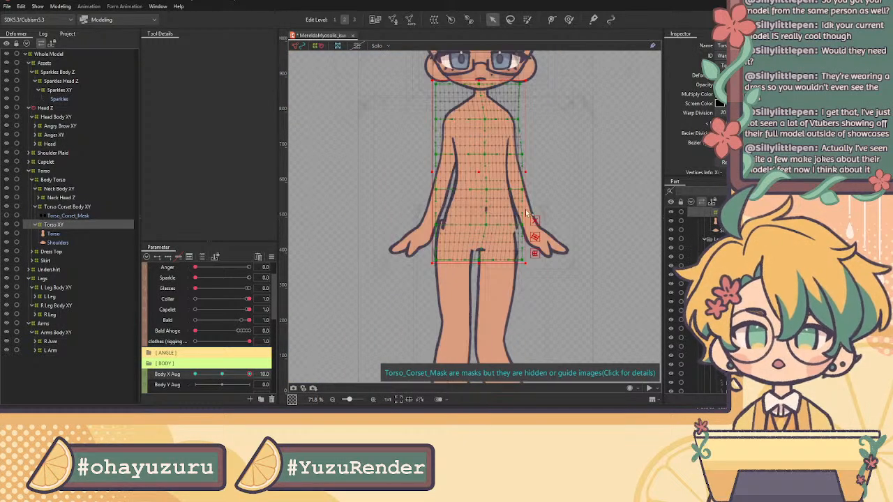
scroll(525, 210, "up", 2)
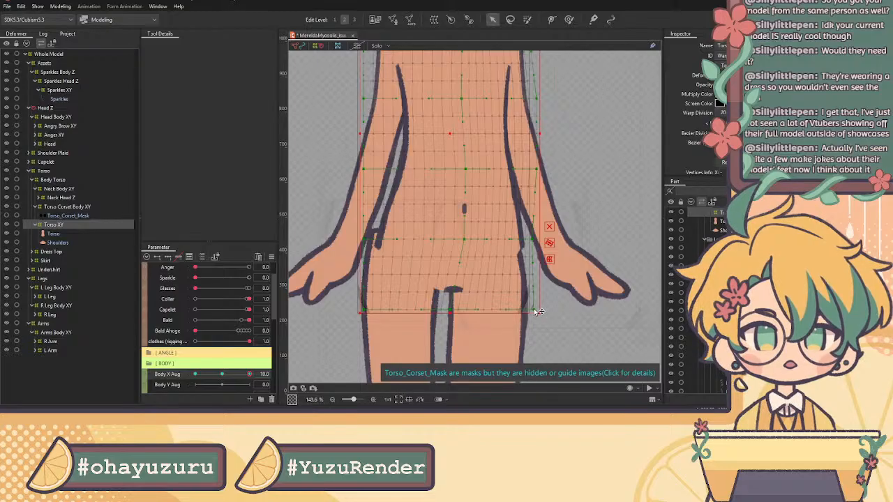
scroll(537, 312, "down", 2)
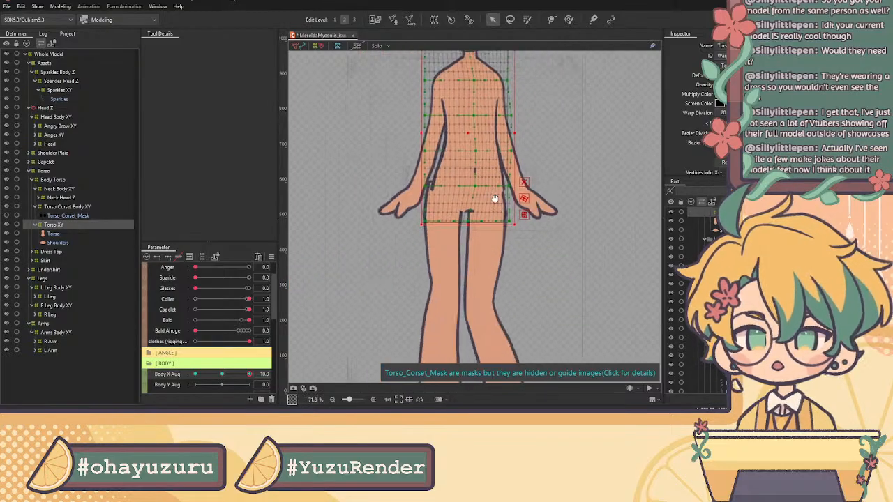
Step: Add three Body X Aug keyforms to the L Leg Body XY deformer and curve its upper thigh slightly outward at value 10
left_click(56, 290)
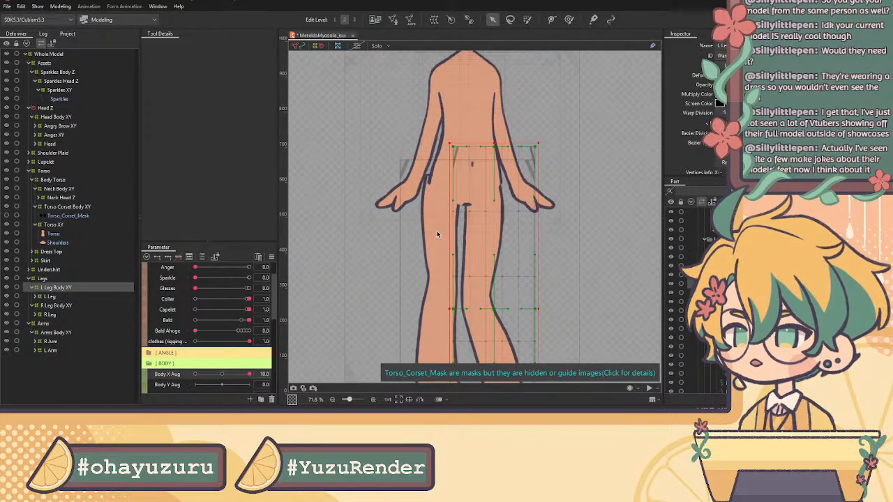
scroll(358, 249, "down", 1)
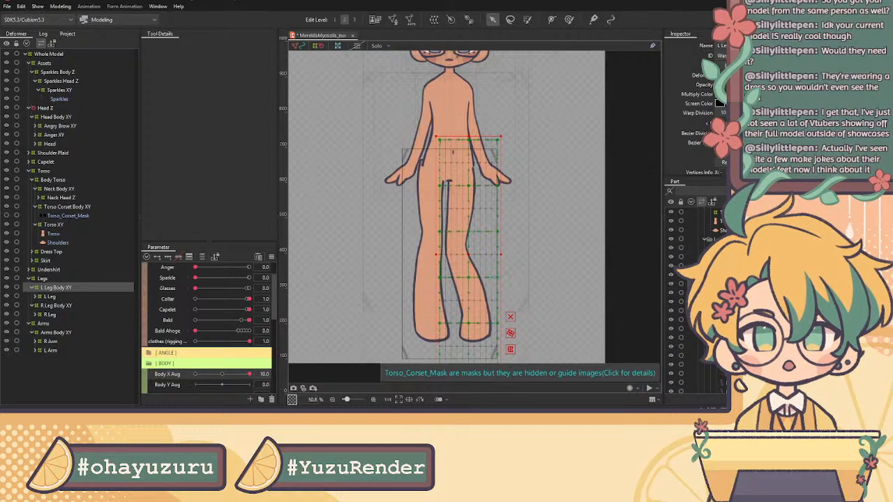
scroll(471, 182, "up", 3)
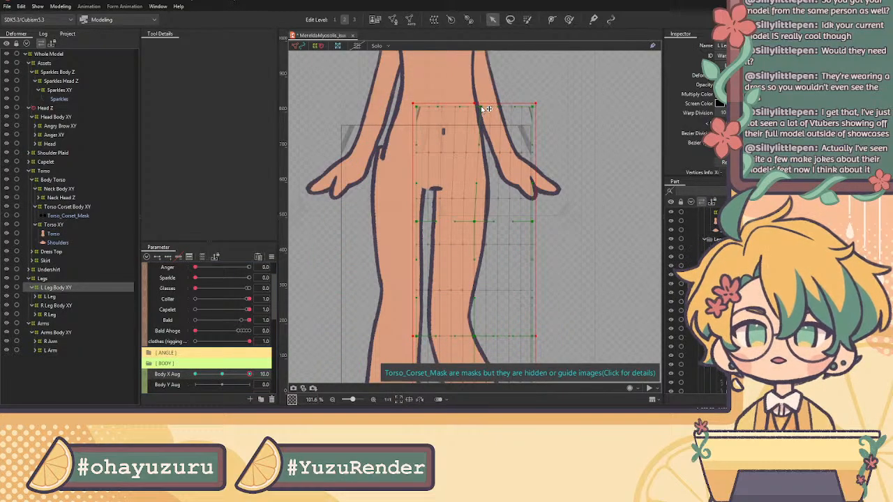
left_click_drag(475, 222, 479, 222)
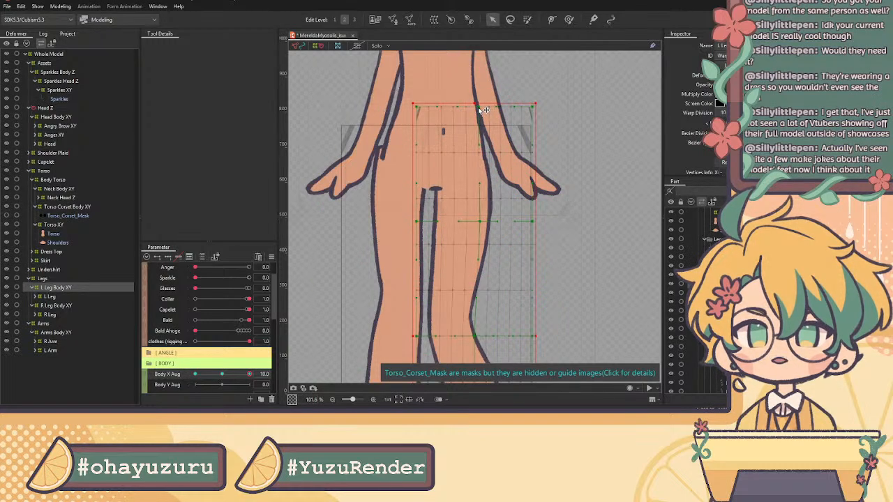
Step: Pull the knee control point of the L Leg Body XY deformer slightly inward at Body X Aug 10
scroll(458, 201, "down", 3)
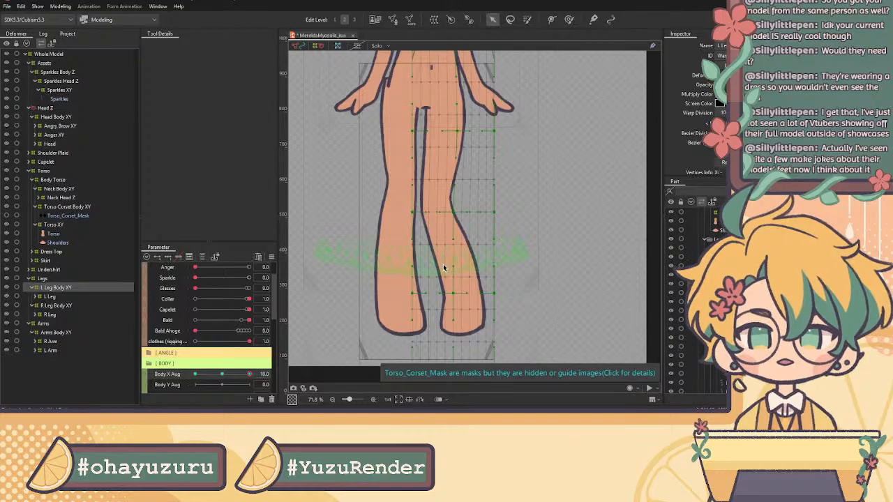
scroll(466, 201, "up", 3)
scroll(466, 201, "up", 3)
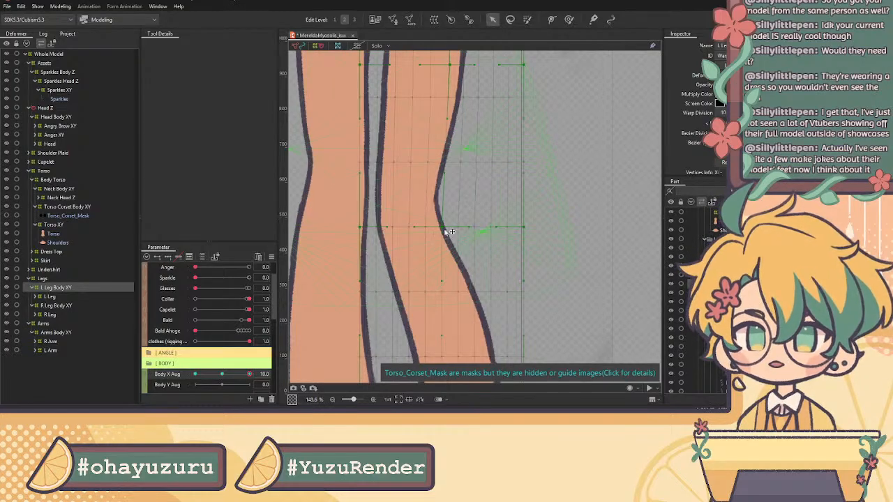
left_click_drag(450, 229, 436, 234)
scroll(447, 238, "down", 6)
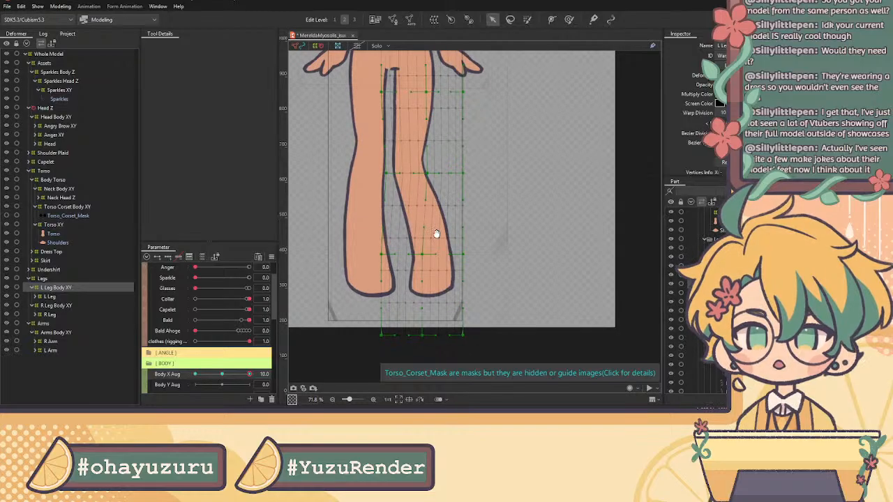
scroll(440, 220, "down", 3)
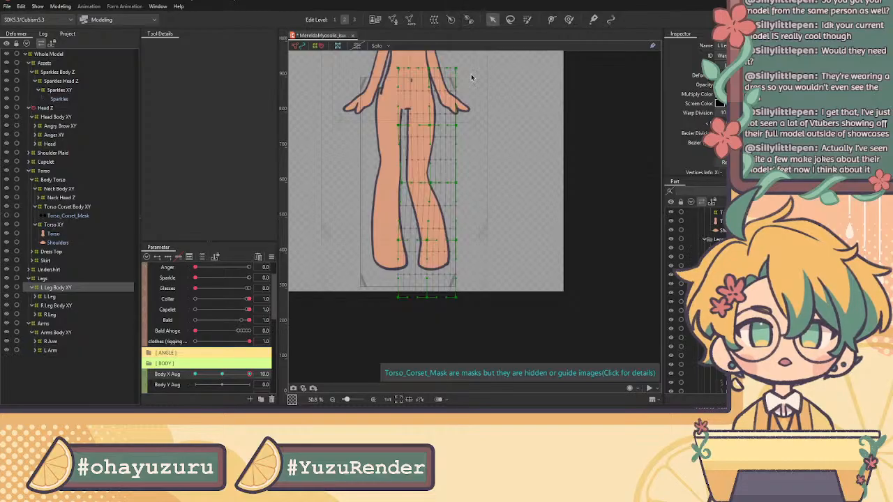
scroll(429, 241, "up", 3)
left_click_drag(430, 241, 479, 241)
key("ctrl+z")
key("ctrl+z")
key("ctrl+z")
key("ctrl+z")
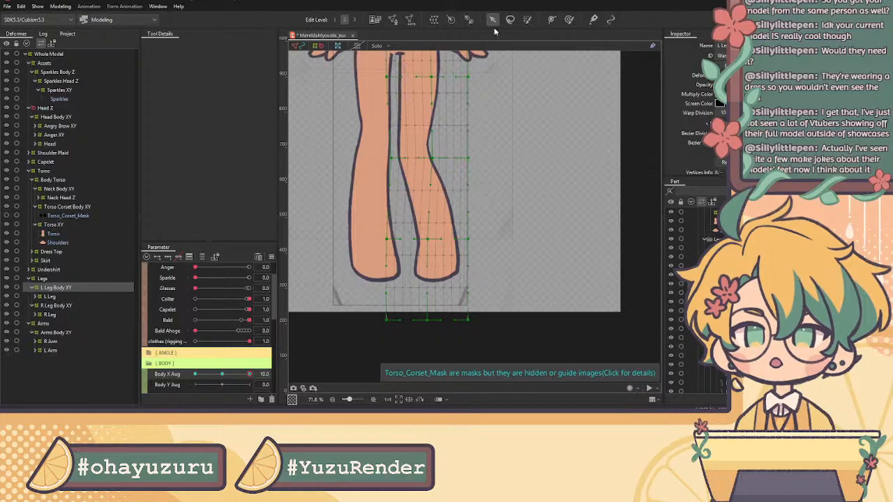
left_click(510, 19)
mouse_move(492, 312)
left_mouse_down()
mouse_move(404, 355)
mouse_move(336, 266)
mouse_move(358, 177)
mouse_move(387, 138)
mouse_move(482, 138)
mouse_move(524, 176)
left_mouse_up()
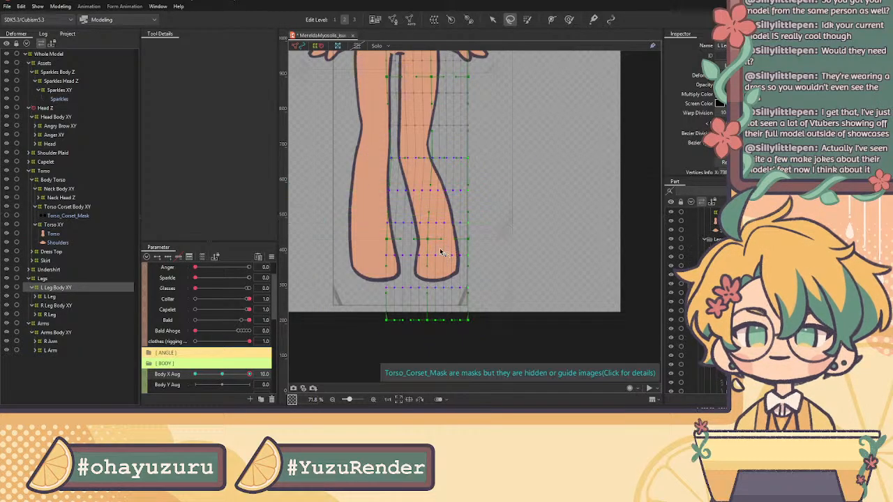
left_click(493, 19)
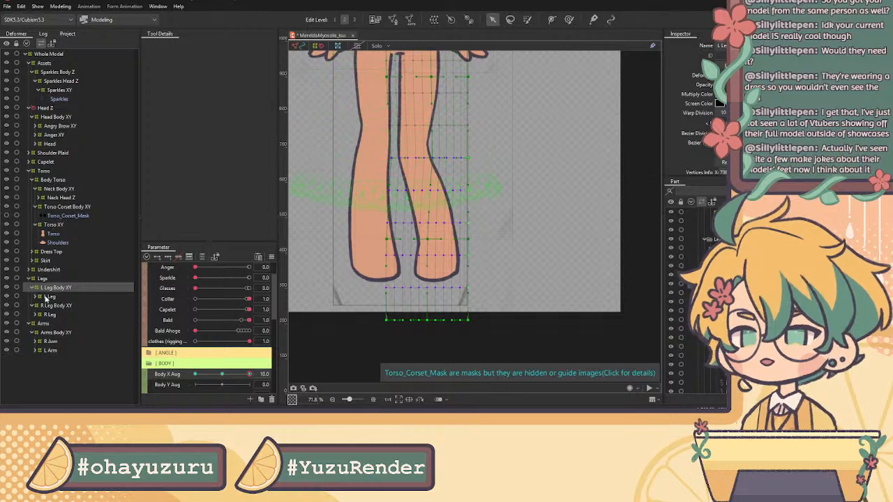
left_click(53, 288)
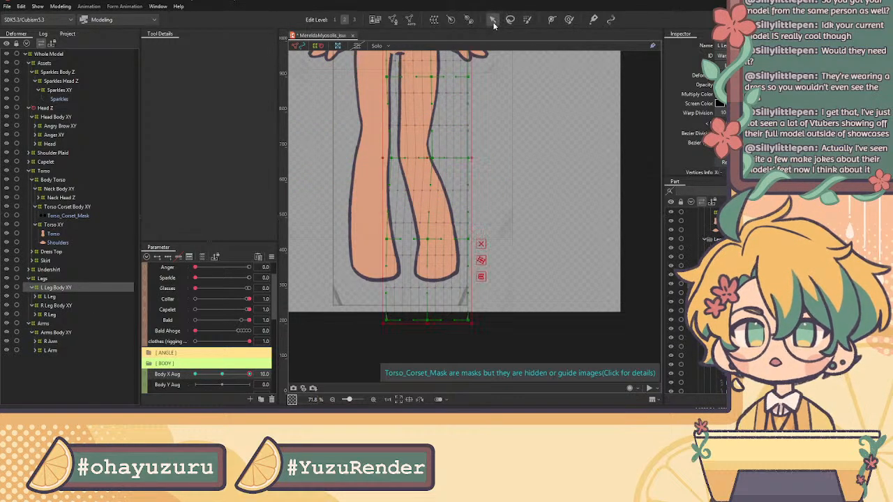
Step: Shift the lower-leg points of the L Leg Body XY deformer outward and move the inner knee point to match at Body X Aug 10
left_click_drag(358, 339, 497, 186)
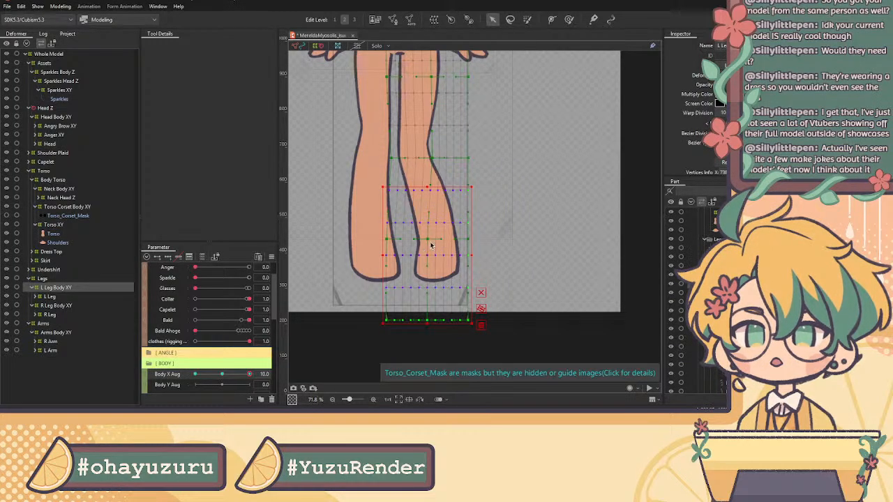
left_click_drag(426, 252, 435, 252)
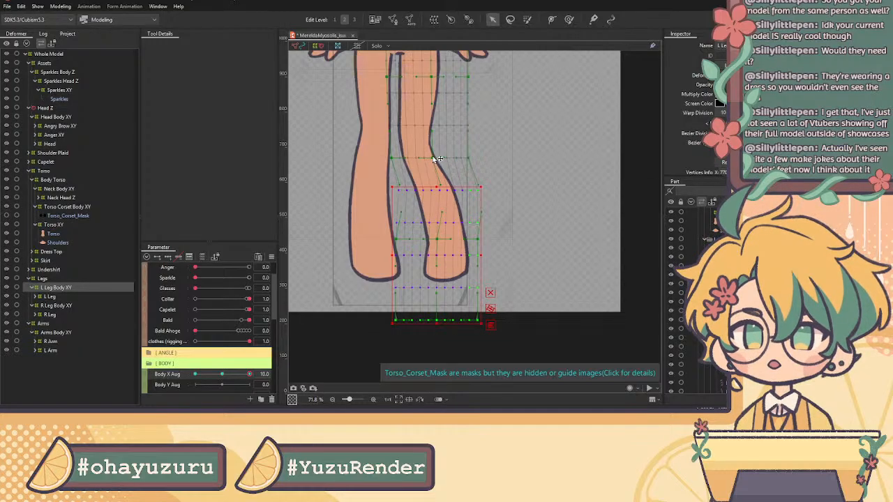
left_click_drag(392, 160, 400, 158)
left_click_drag(436, 118, 448, 197)
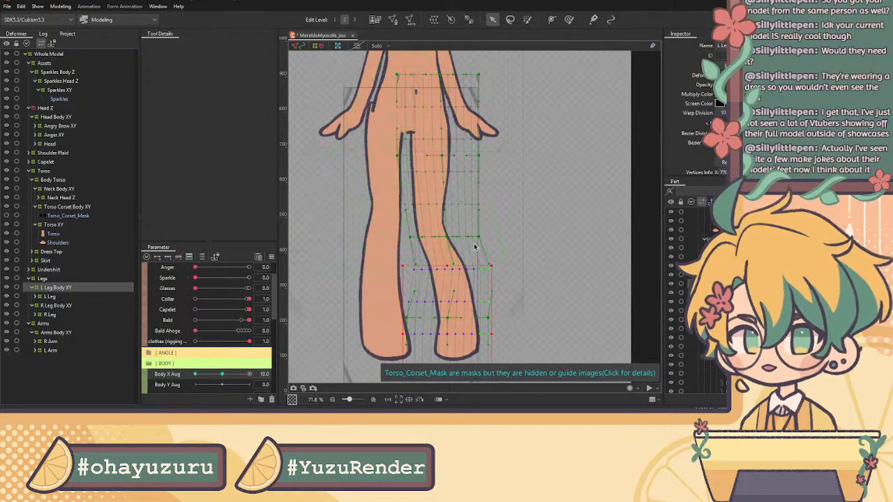
Step: Check the reshaped left leg with the Body X Aug parameter, ending at 10
scroll(475, 319, "up", 1)
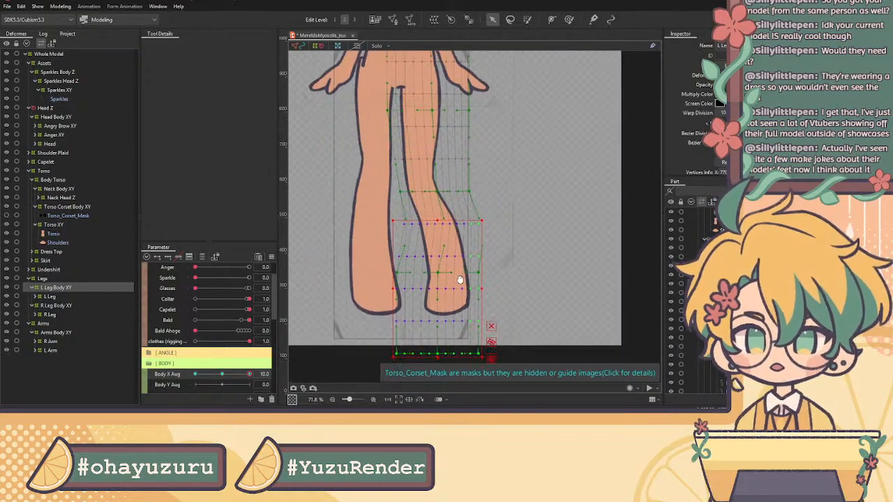
scroll(446, 334, "up", 1)
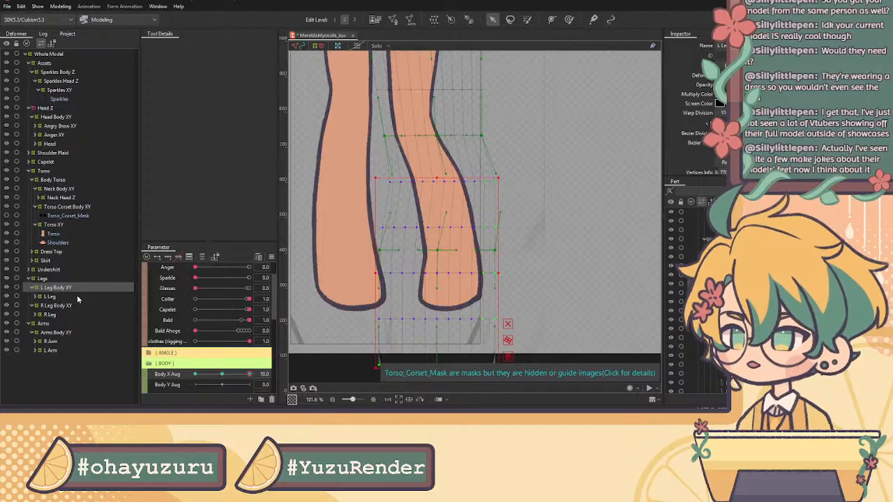
scroll(492, 213, "down", 4)
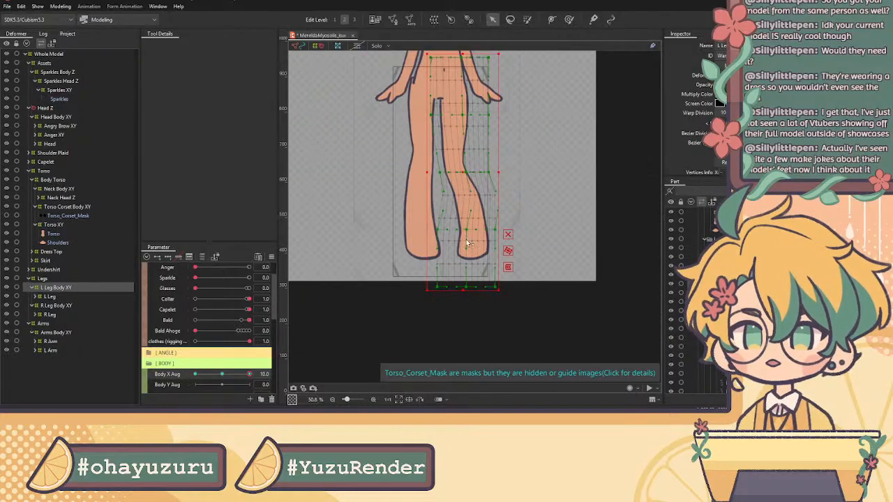
left_click_drag(250, 374, 251, 375)
scroll(481, 153, "up", 6)
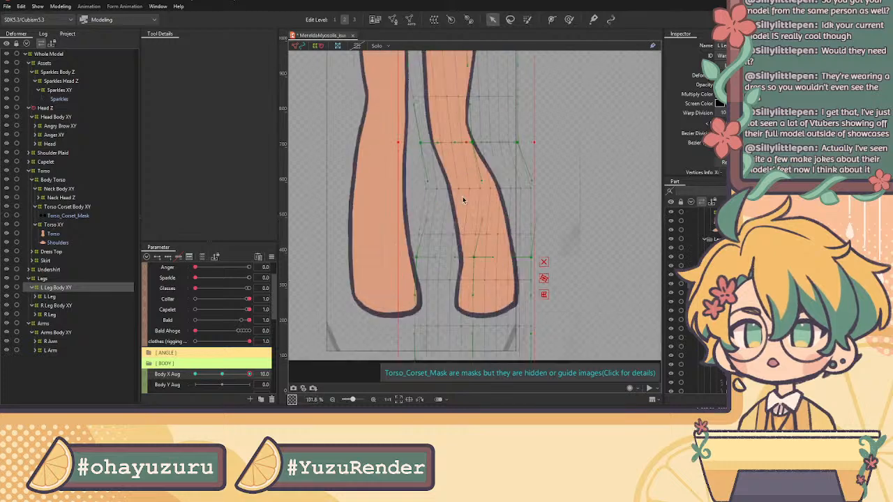
Step: Fine-tune the knee of the L Leg Body XY deformer at Body X Aug 10 and test the leg's bend across the parameter
left_click_drag(479, 123, 488, 133)
scroll(488, 133, "down", 6)
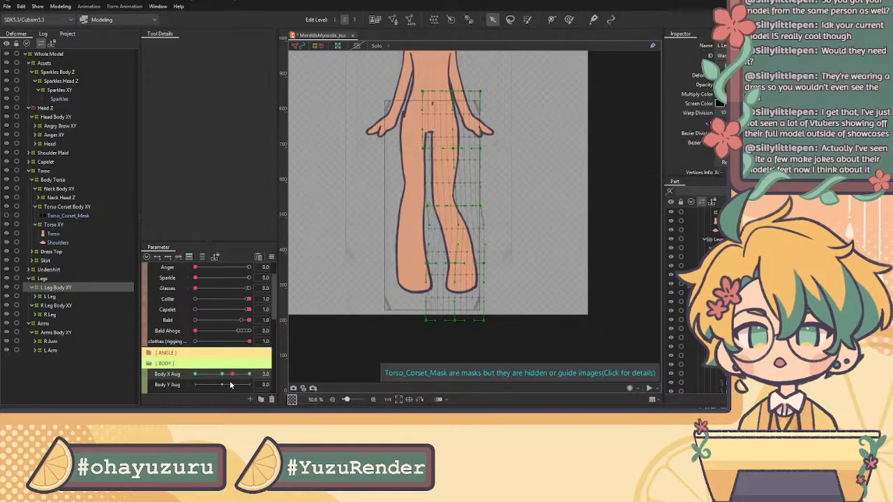
scroll(468, 254, "up", 2)
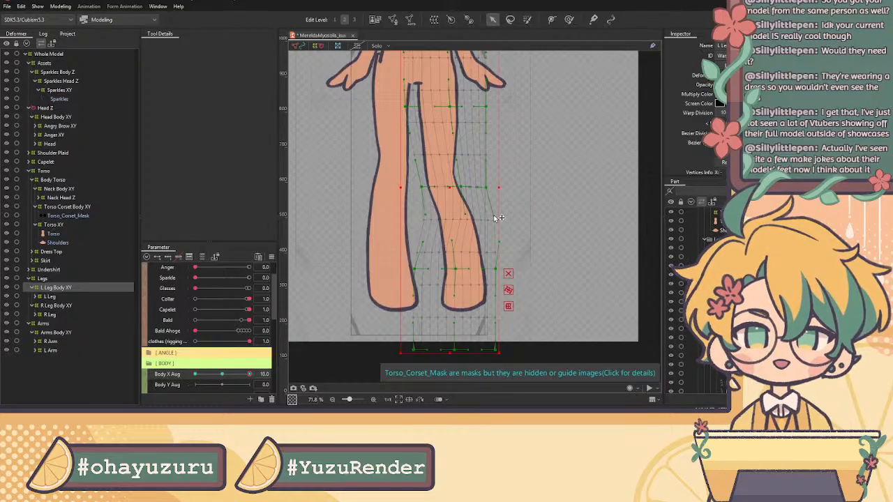
left_click_drag(249, 375, 226, 384)
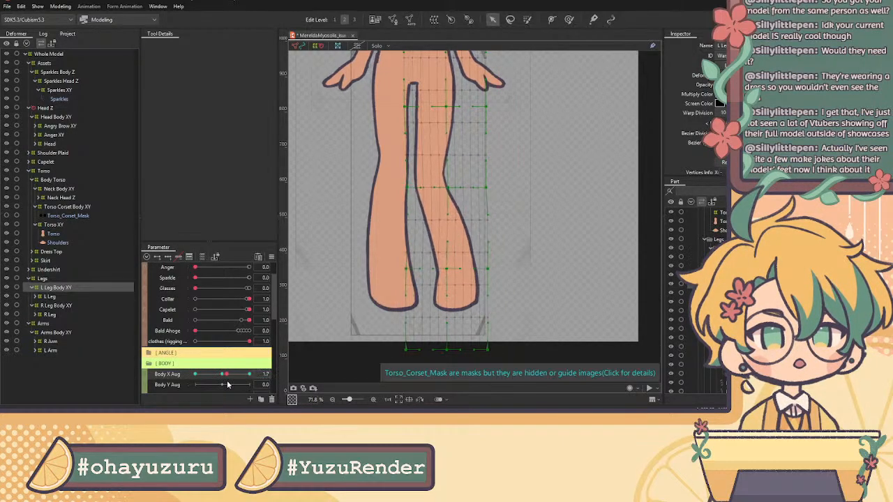
scroll(475, 185, "up", 3)
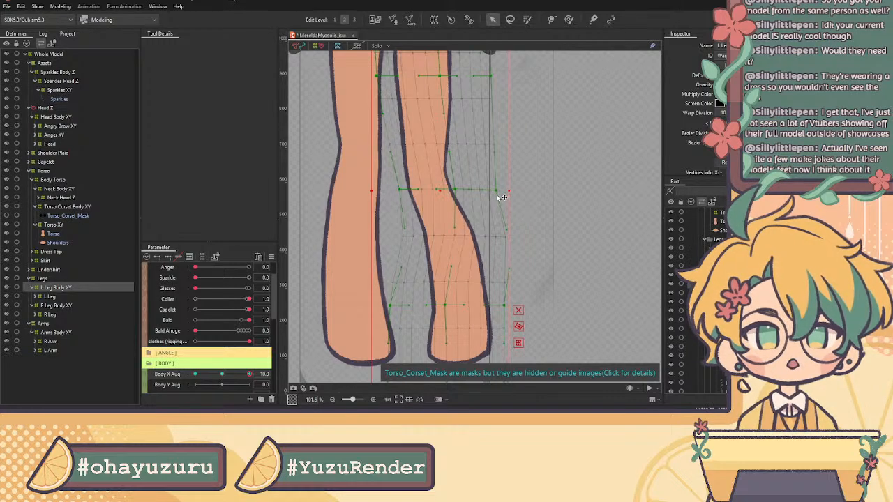
scroll(501, 198, "down", 3)
left_click_drag(225, 377, 257, 385)
Step: Refine the middle knee control of the L Leg Body XY deformer to smooth the bend at Body X Aug 10
scroll(433, 209, "up", 4)
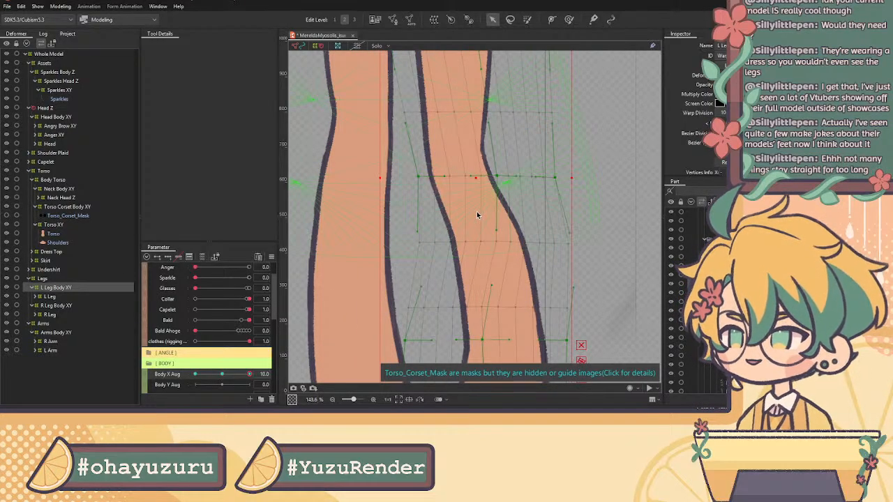
scroll(477, 214, "down", 4)
left_click_drag(498, 177, 494, 206)
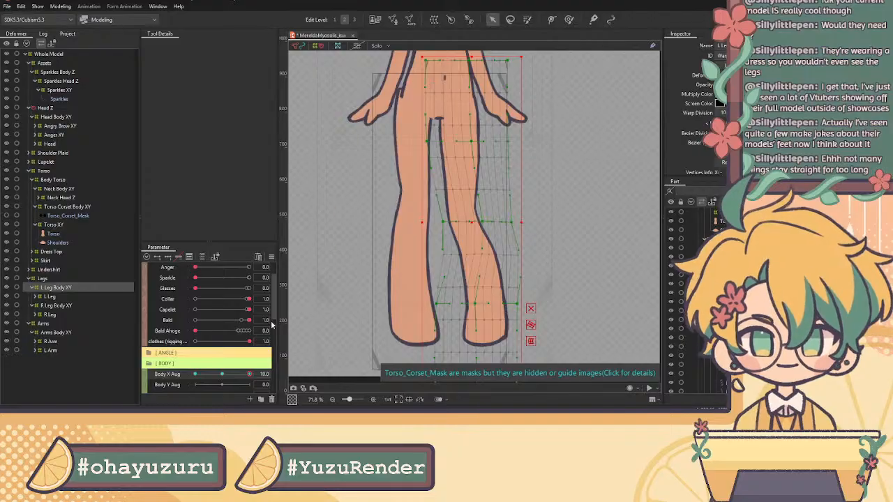
mouse_move(249, 375)
left_mouse_down()
mouse_move(221, 376)
mouse_move(260, 384)
mouse_move(235, 386)
mouse_move(251, 386)
left_mouse_up()
Step: Set the L Leg Body XY deformer's vertical Bezier division to 6 and shift the middle and outer ankle points outward at Body X Aug 10
key("Return")
scroll(492, 247, "up", 4)
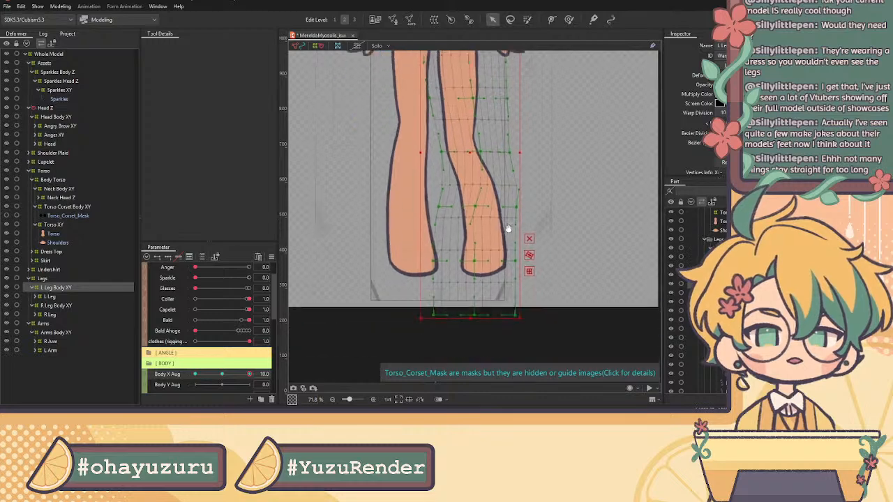
left_click_drag(457, 250, 466, 250)
left_click_drag(535, 250, 540, 248)
left_click_drag(465, 251, 472, 248)
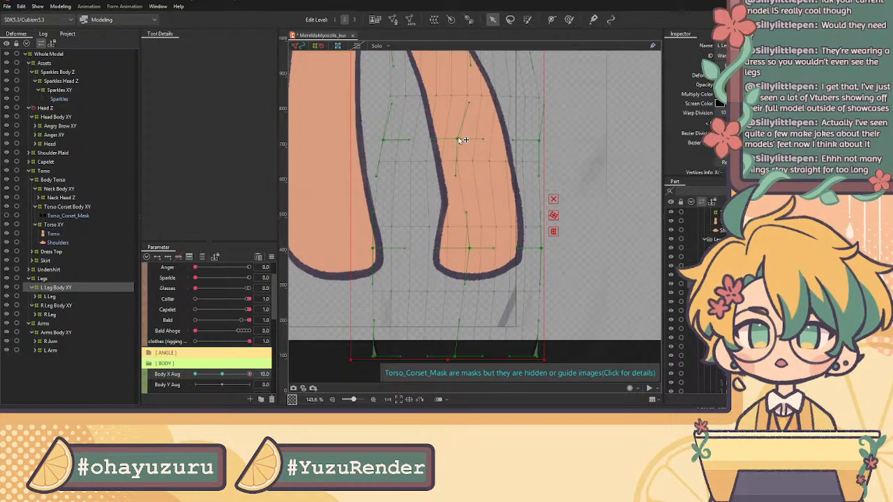
scroll(447, 159, "down", 3)
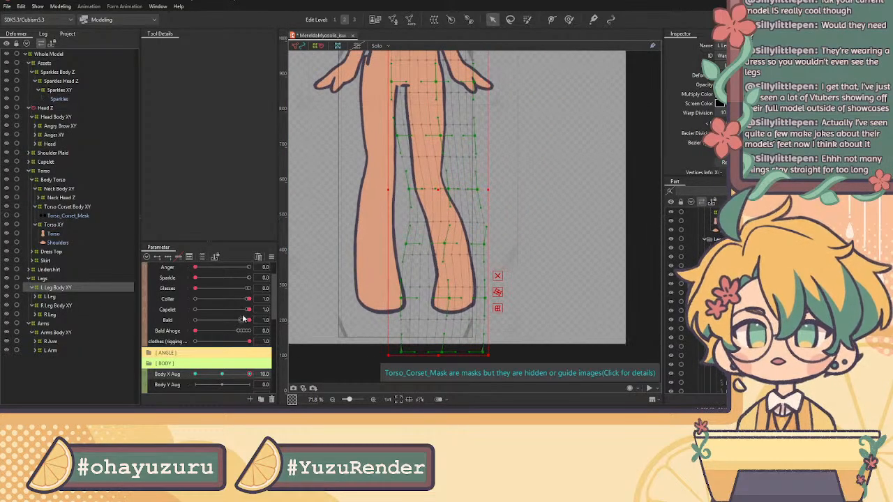
mouse_move(248, 376)
left_mouse_down()
mouse_move(212, 376)
mouse_move(253, 373)
mouse_move(225, 372)
mouse_move(257, 387)
left_mouse_up()
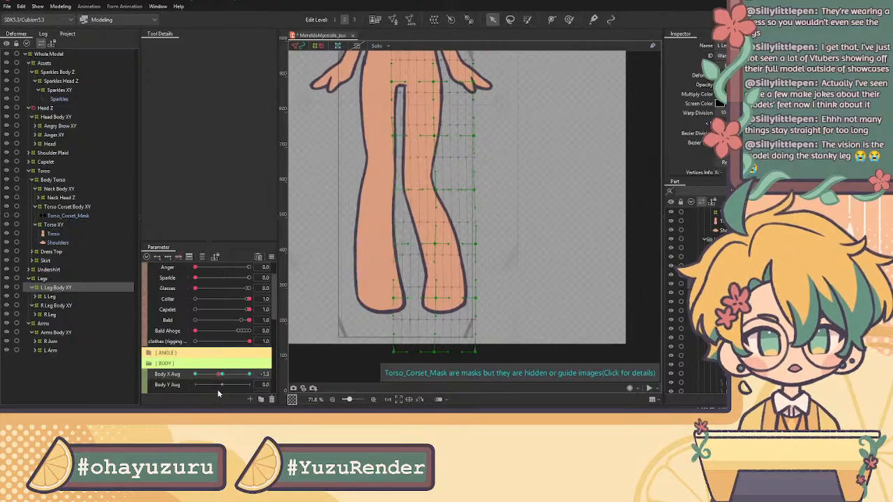
left_click_drag(220, 396, 243, 400)
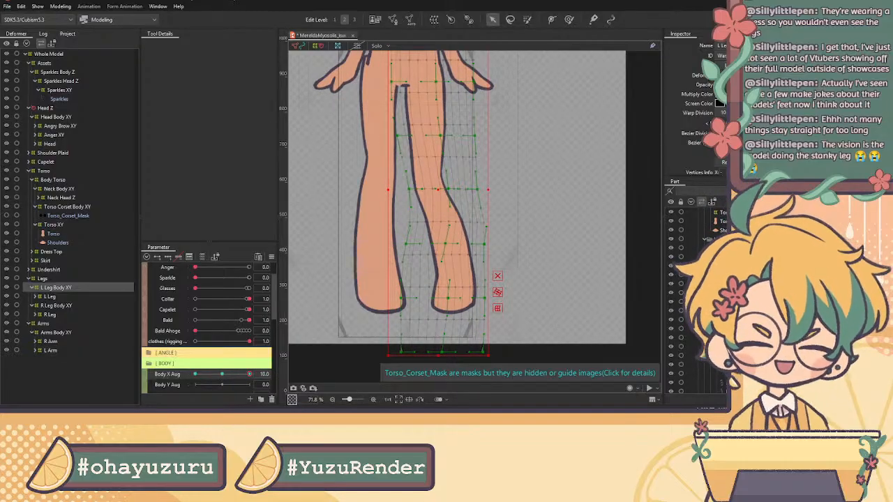
left_click_drag(249, 400, 272, 389)
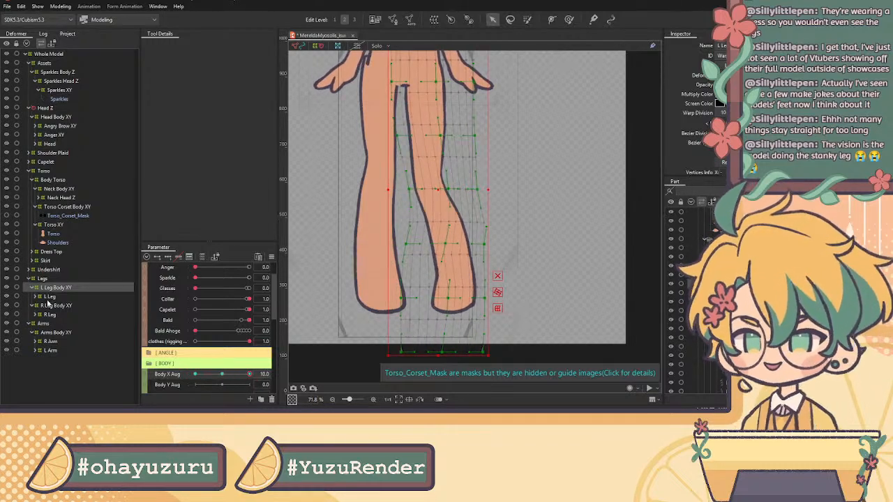
Step: Set the R Leg Body XY deformer's warp division to 10 and its vertical Bezier division to 4
left_click(68, 307)
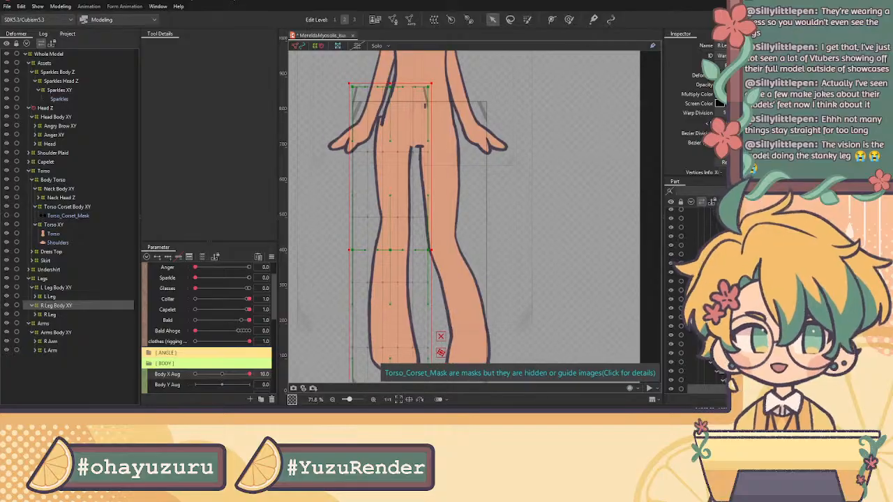
type("10")
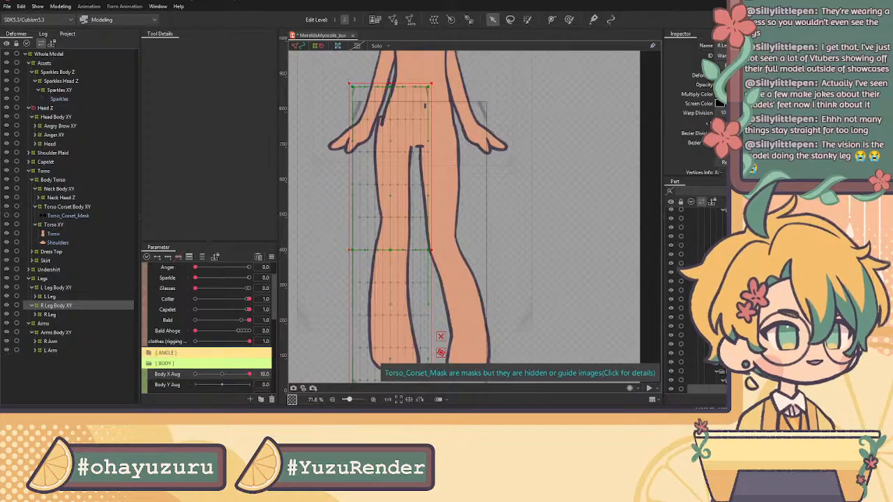
type("34")
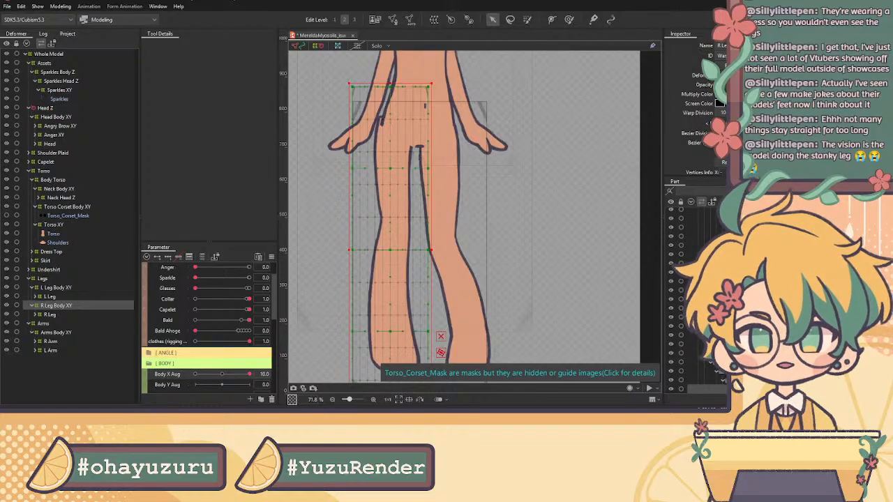
Step: Shift the hip and middle upper-thigh points of the R Leg Body XY deformer inward toward the other leg
scroll(385, 88, "up", 3)
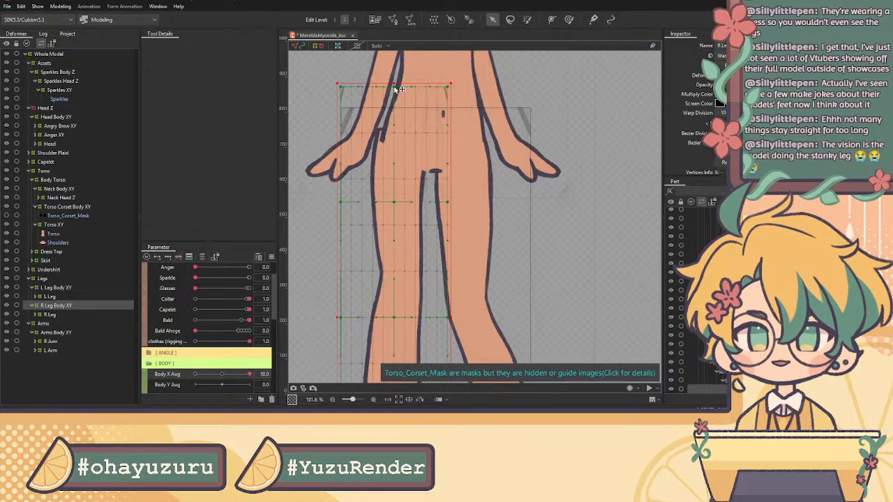
left_click_drag(404, 90, 460, 91)
left_click_drag(399, 203, 447, 200)
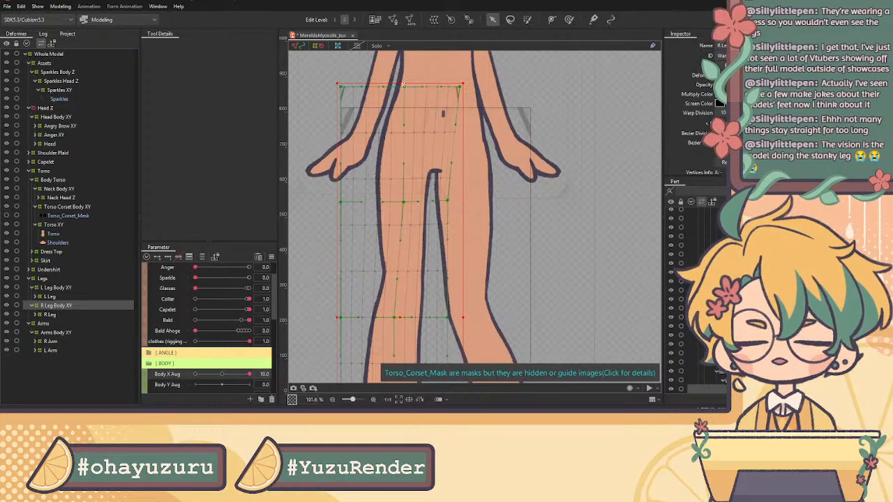
scroll(403, 85, "down", 2)
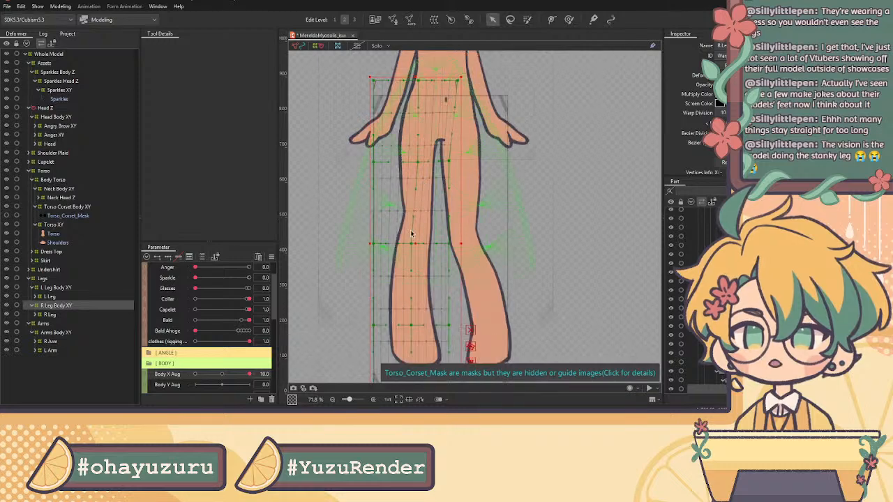
Step: Move the middle knee point of the R Leg Body XY deformer slightly inward and add three Body X Aug keyforms to the deformer
scroll(412, 232, "up", 2)
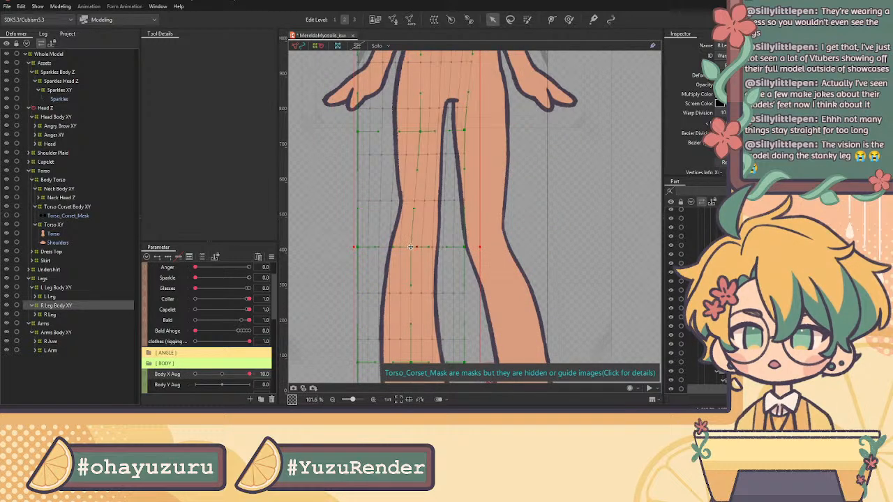
key("ctrl+z")
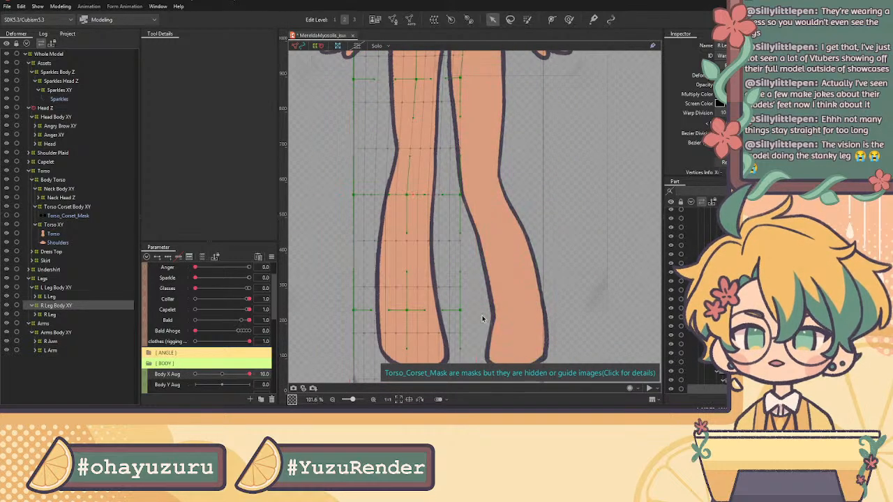
left_click_drag(411, 199, 416, 197)
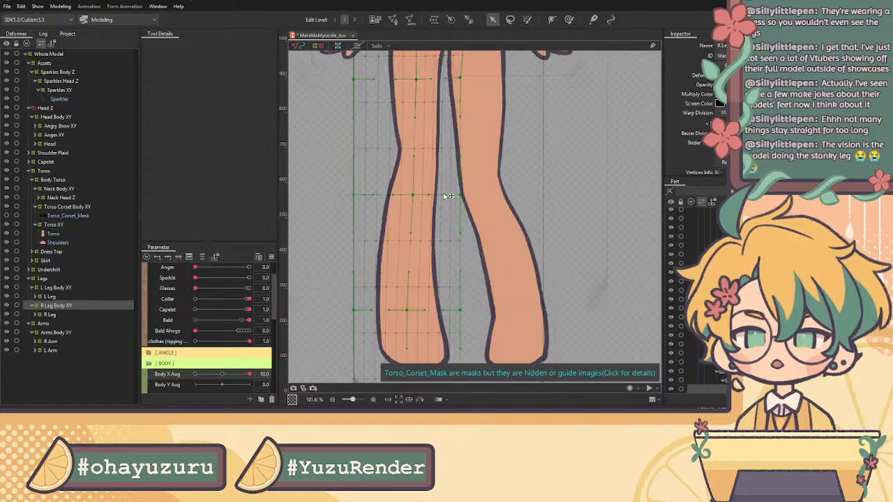
scroll(466, 199, "down", 3)
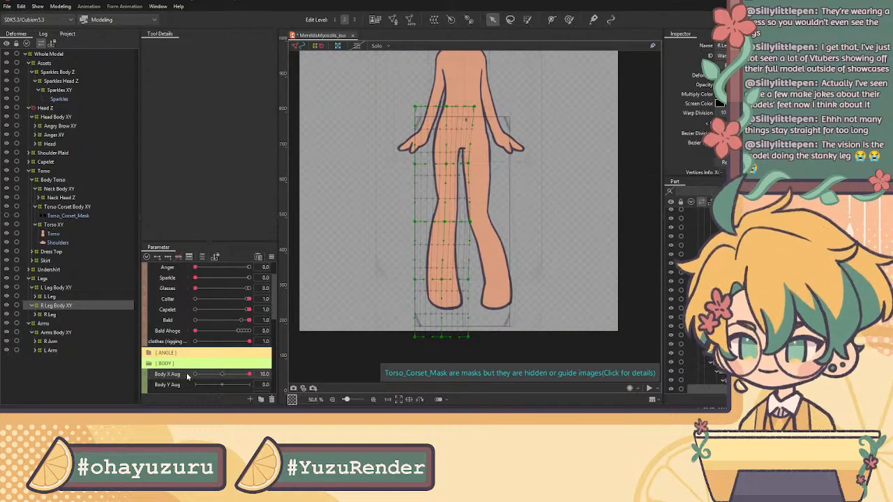
left_click(78, 305)
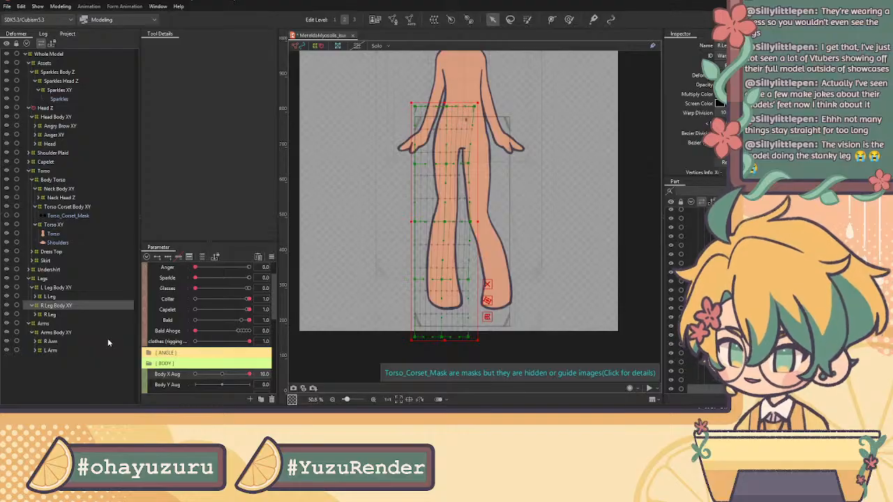
scroll(176, 375, "down", 3)
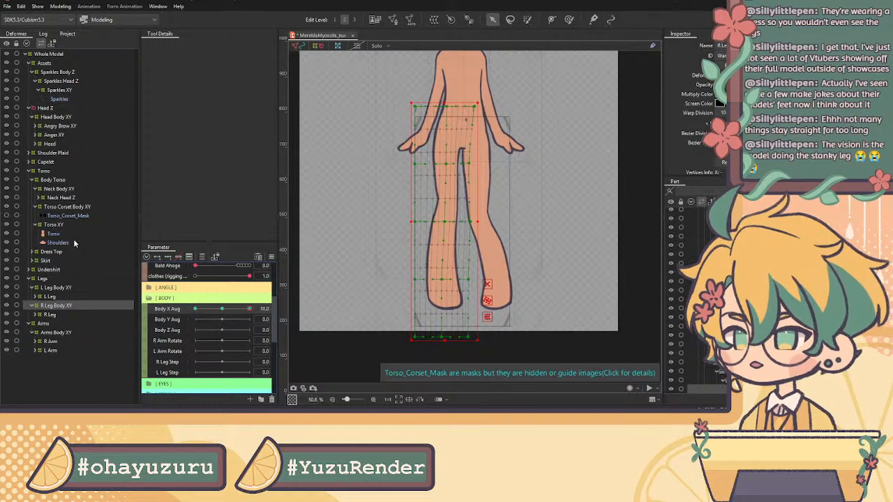
Step: Shift the inner thigh points of the L Leg Body XY deformer slightly outward at Body X Aug 10 and test the result
left_click(56, 287)
scroll(499, 119, "up", 3)
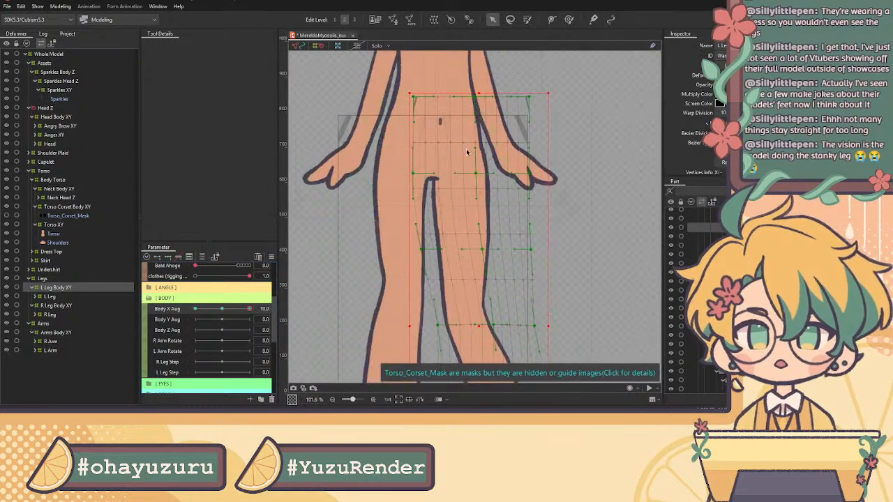
left_click_drag(422, 175, 429, 174)
left_click_drag(249, 309, 280, 299)
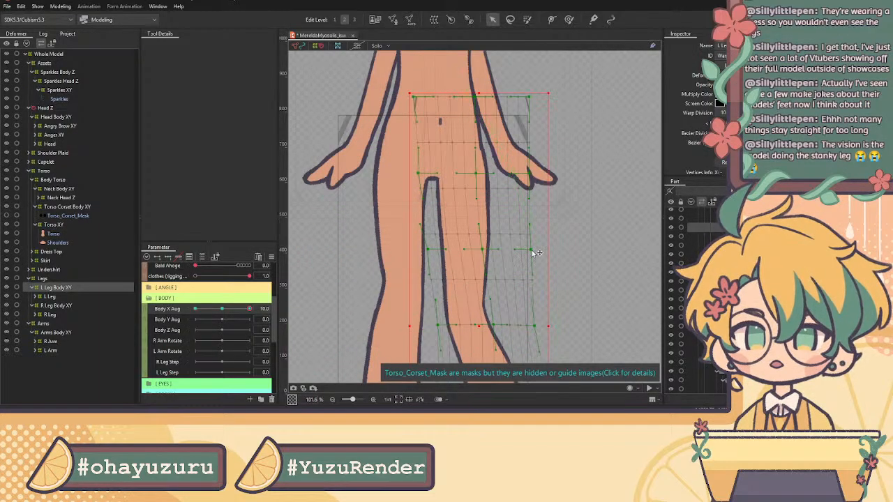
scroll(434, 292, "down", 5)
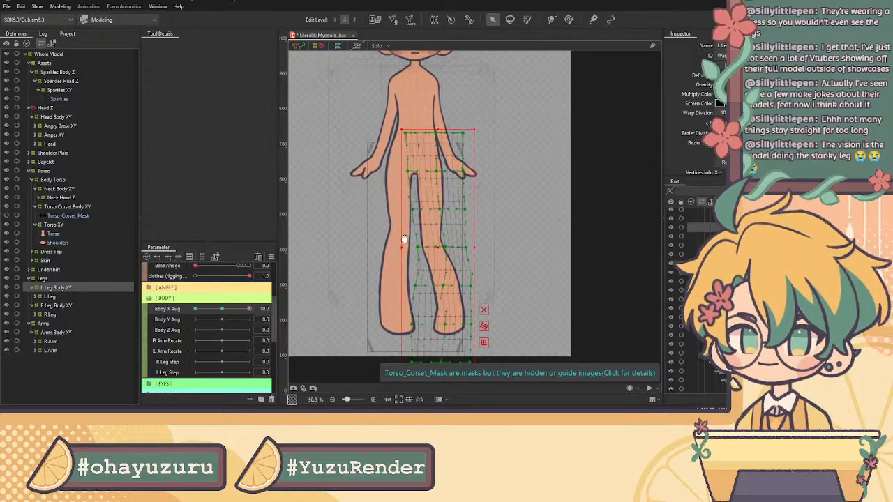
mouse_move(249, 309)
left_mouse_down()
mouse_move(221, 312)
mouse_move(249, 309)
left_mouse_up()
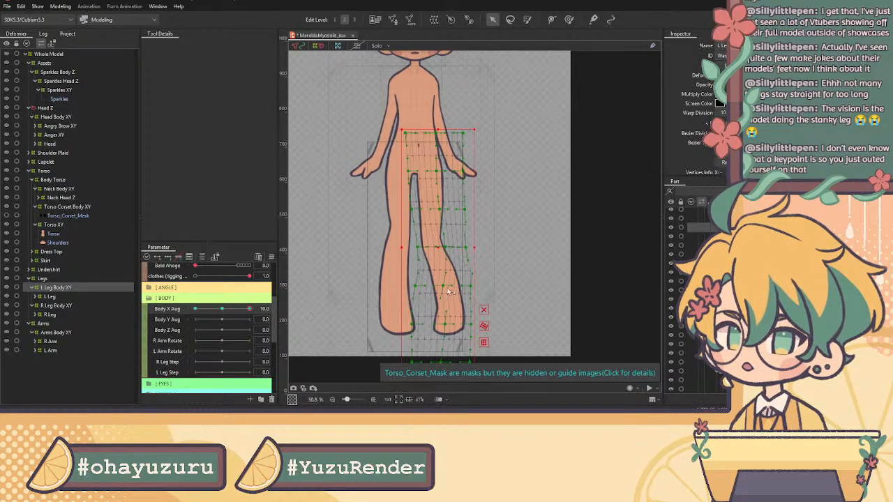
Step: Nudge the outer knee and shin points of the L Leg Body XY deformer at Body X Aug 10
scroll(427, 293, "up", 5)
left_click_drag(438, 217, 481, 216)
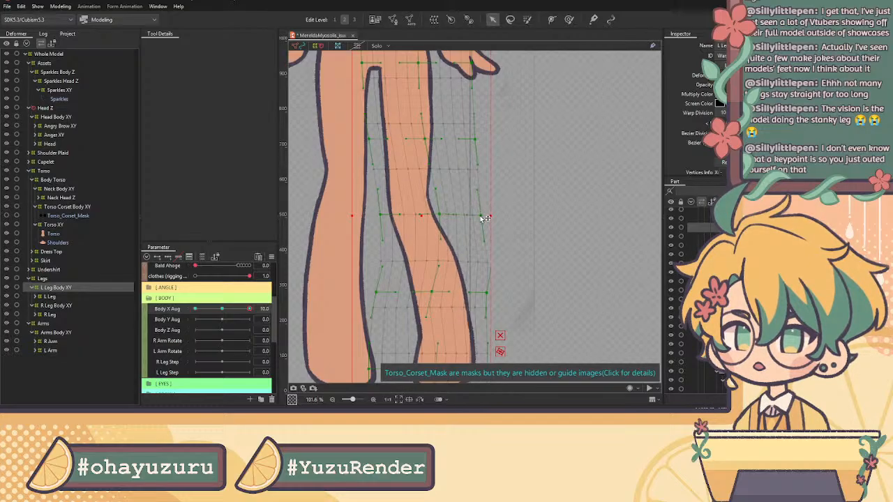
left_click_drag(487, 287, 484, 293)
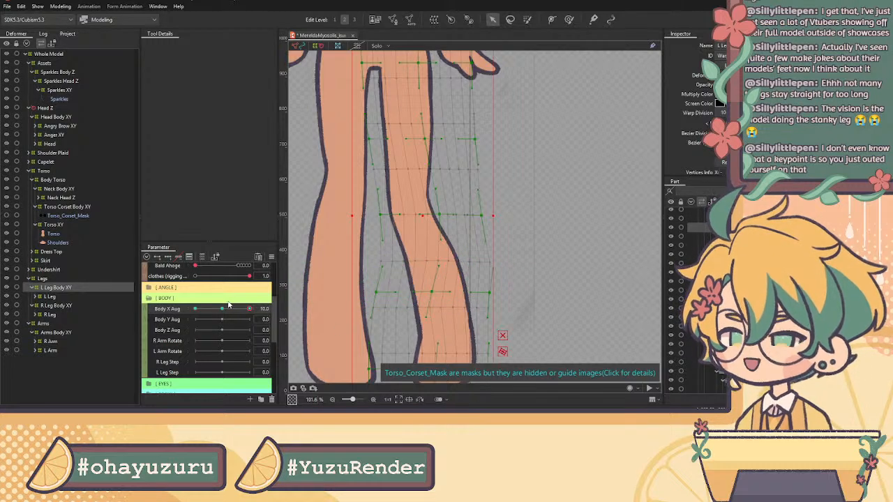
Step: Compare the left leg's shape between Body X Aug 0 and 10, ending at 10
mouse_move(247, 311)
left_mouse_down()
mouse_move(225, 310)
mouse_move(244, 311)
mouse_move(222, 320)
mouse_move(249, 311)
left_mouse_up()
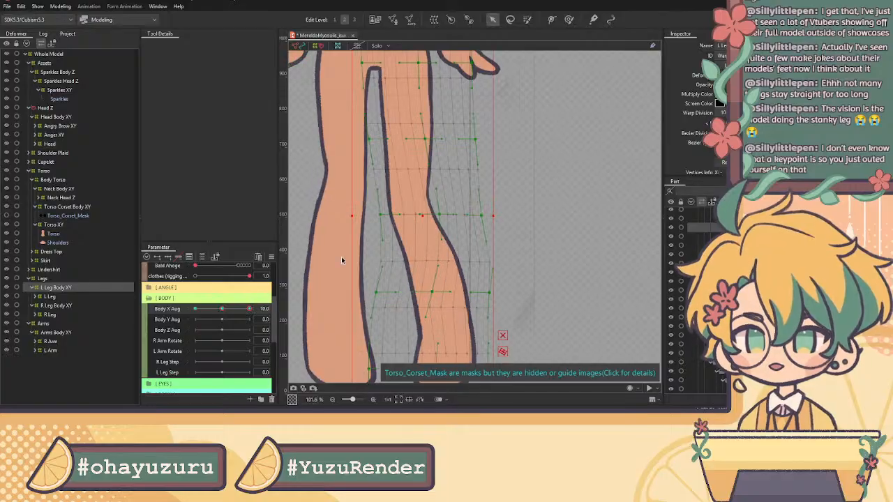
scroll(430, 213, "down", 3)
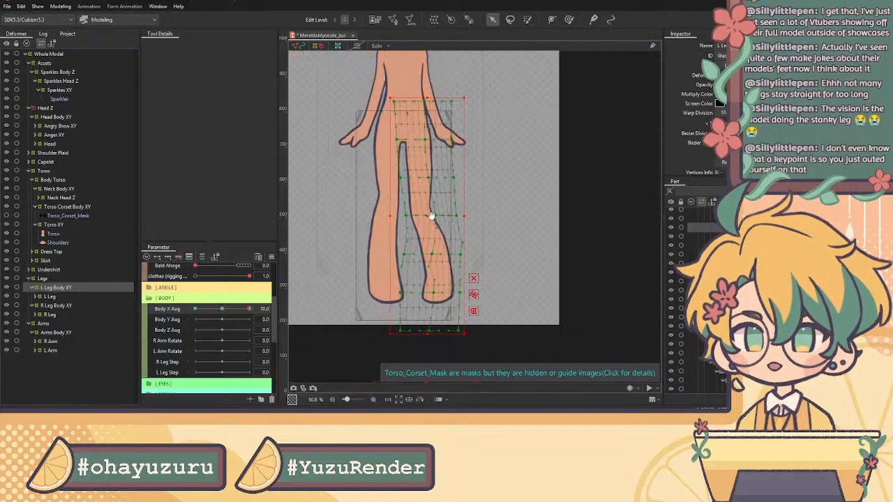
left_click(223, 310)
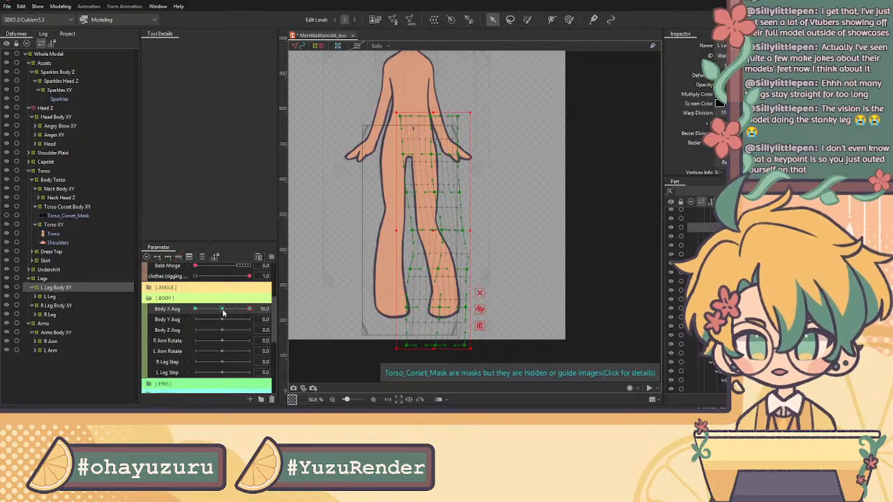
left_click(225, 313)
left_click(248, 311)
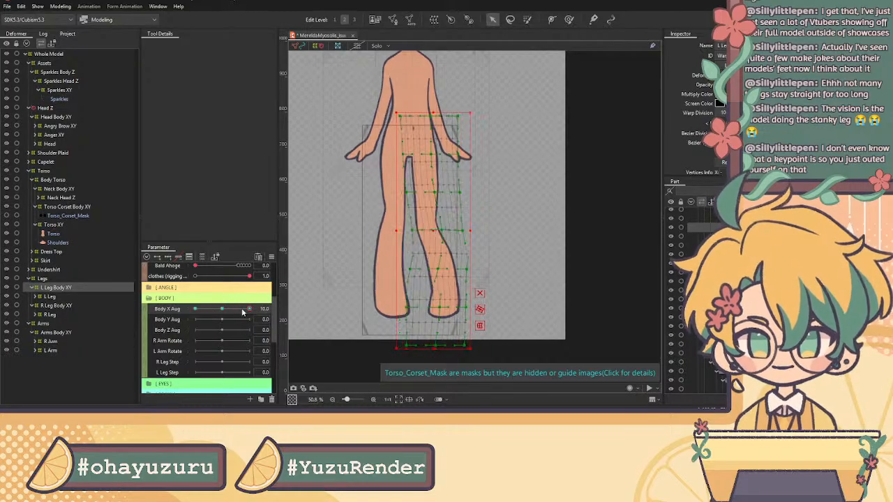
left_click(223, 310)
left_click(244, 309)
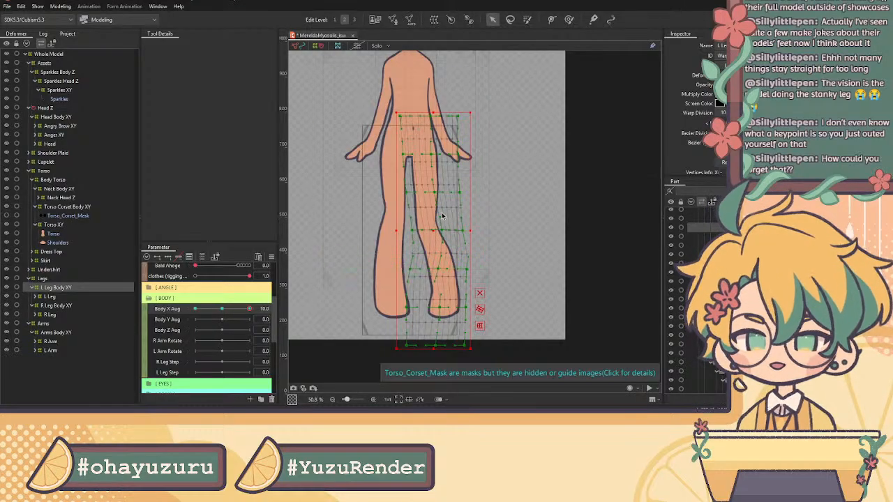
Step: Move the outer ankle point of the L Leg Body XY deformer slightly outward at Body X Aug 10 and test the result
mouse_move(248, 309)
left_mouse_down()
mouse_move(223, 309)
mouse_move(254, 314)
left_mouse_up()
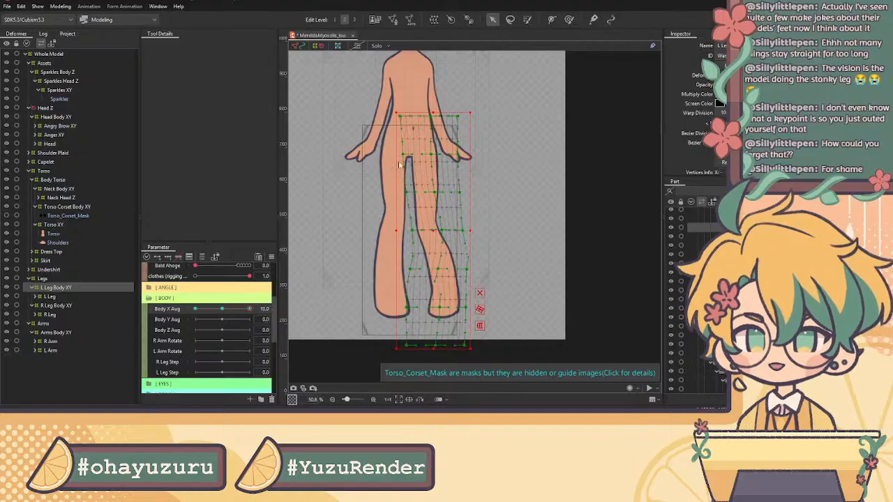
scroll(464, 323, "up", 5)
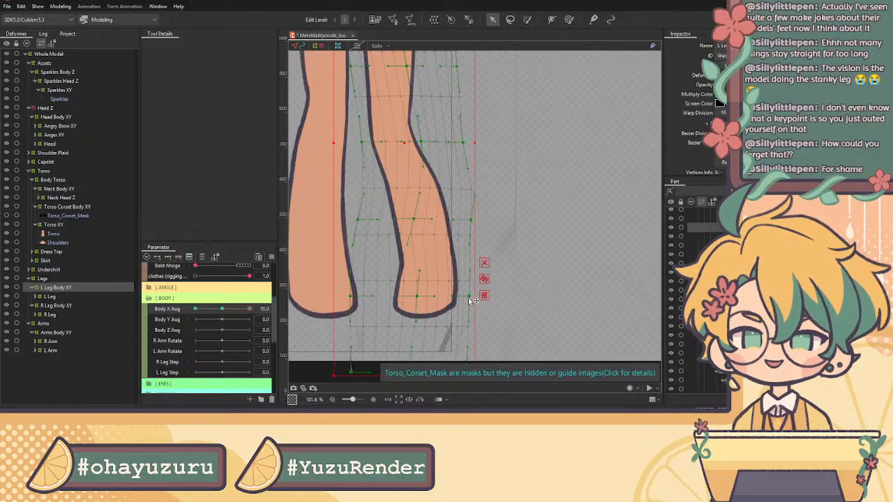
left_click_drag(480, 299, 484, 298)
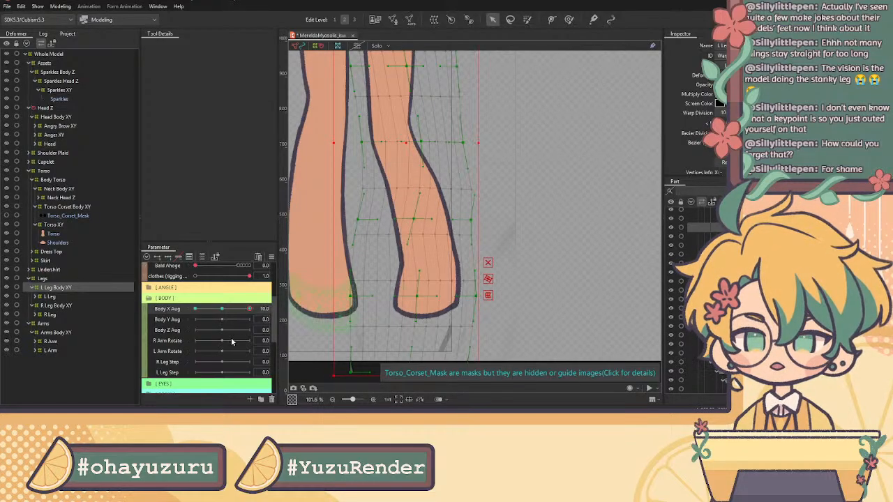
left_click_drag(247, 312, 267, 312)
scroll(371, 274, "down", 3)
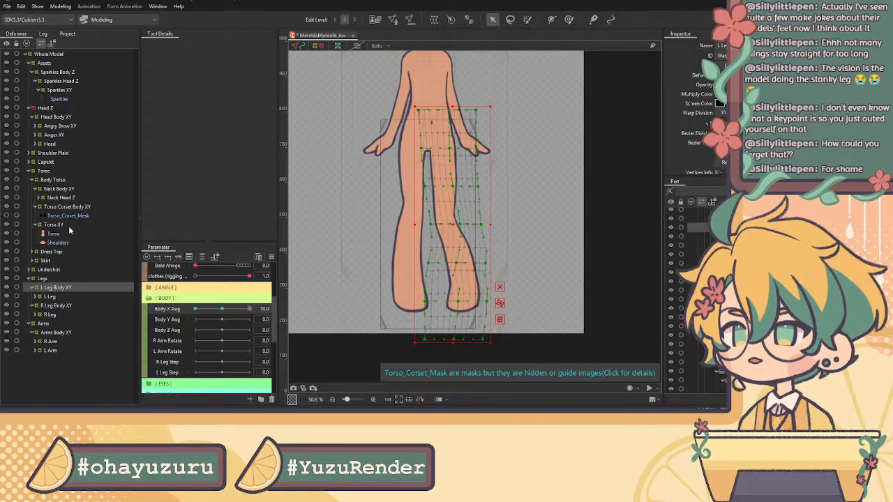
Step: Shift the outer control points on the left-arm side of the Arms Body XY deformer slightly inward at Body X Aug 10
left_click(57, 333)
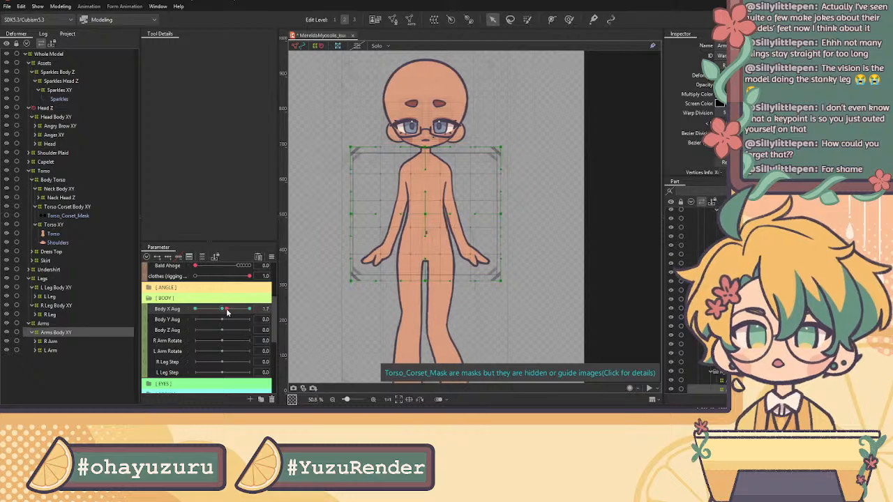
left_click_drag(224, 319, 274, 314)
left_click_drag(527, 128, 456, 326)
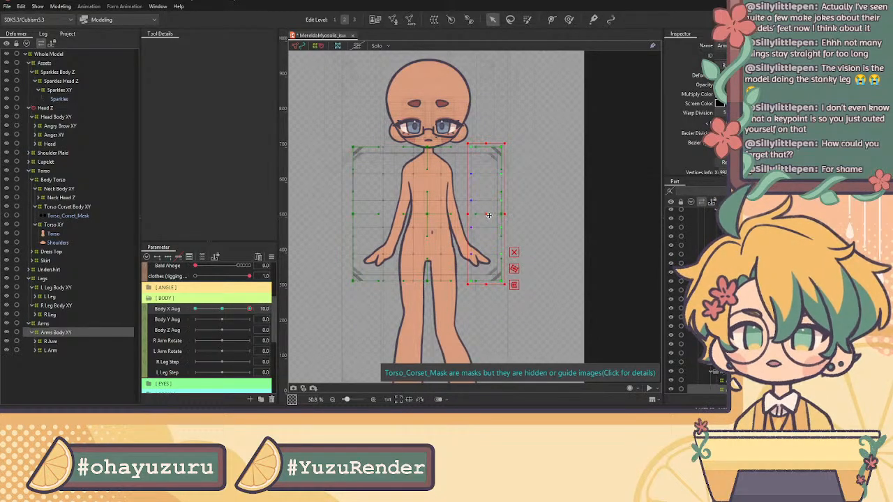
mouse_move(485, 214)
left_mouse_down()
mouse_move(457, 210)
mouse_move(481, 216)
left_mouse_up()
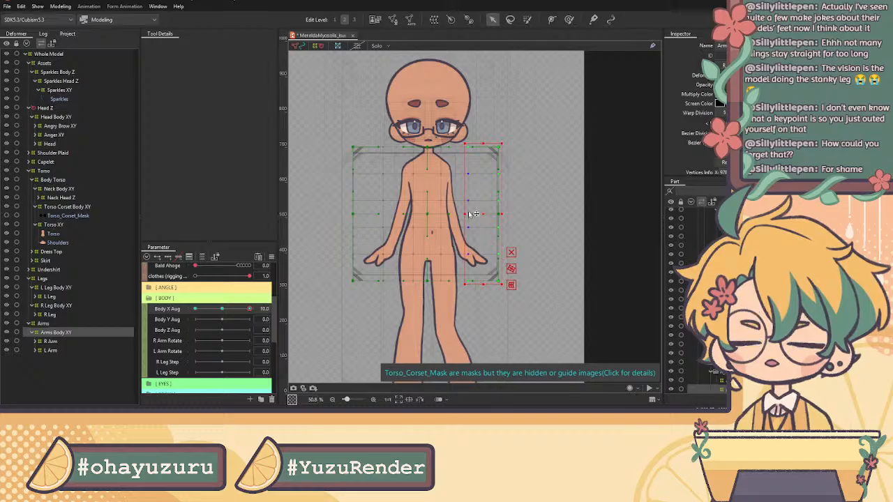
Step: Nudge the whole left-arm half of the Arms Body XY deformer at Body X Aug 10 and test the body turn
left_click_drag(521, 82, 435, 294)
scroll(459, 198, "up", 3)
left_click_drag(472, 222, 474, 221)
left_click_drag(249, 311, 263, 330)
scroll(508, 244, "down", 3)
left_click_drag(507, 244, 474, 200)
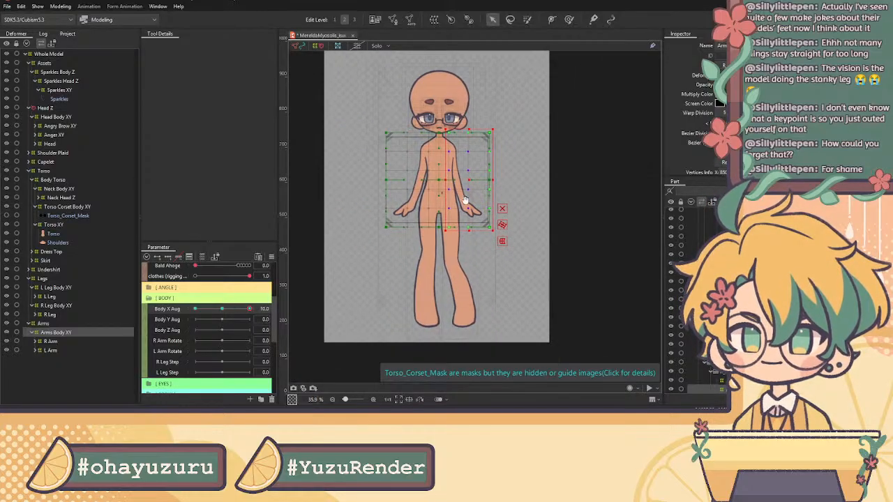
left_click_drag(246, 308, 291, 268)
left_click(54, 225)
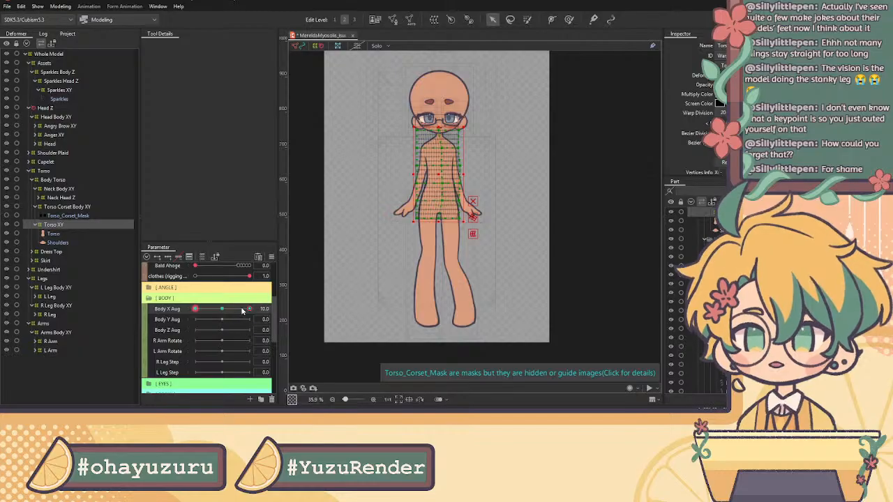
left_click_drag(241, 312, 167, 314)
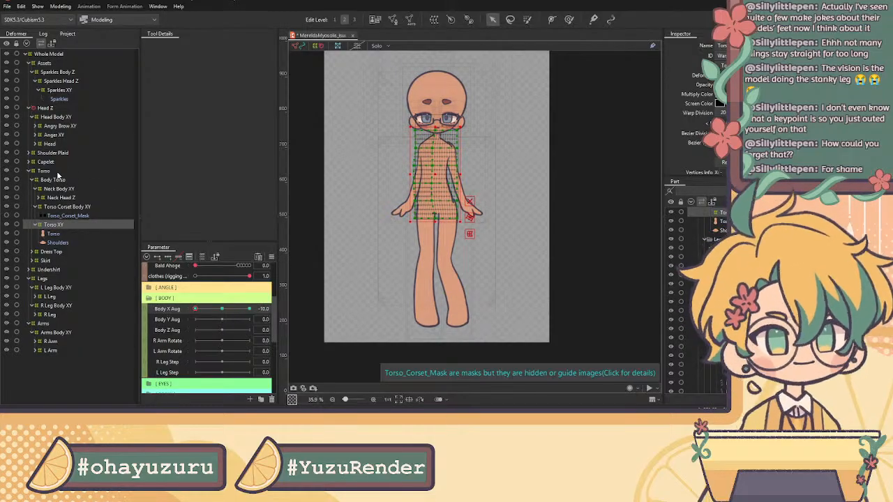
key("ctrl+z")
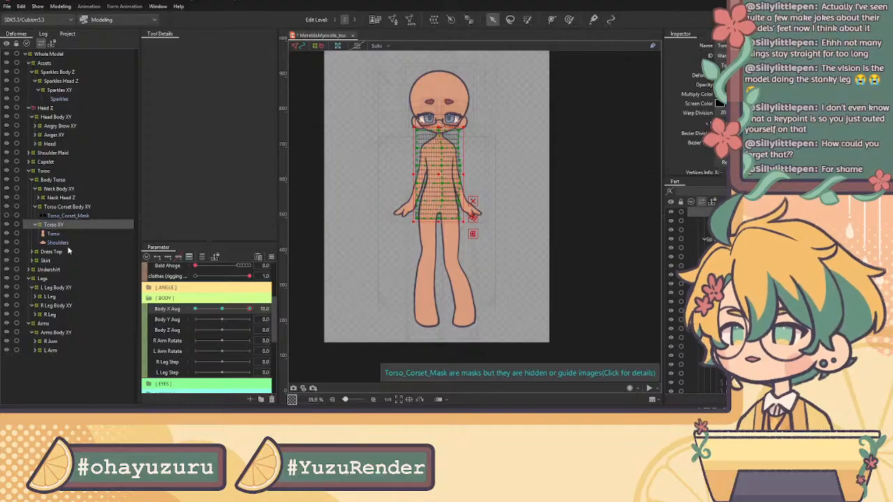
Step: Reflect the Body X Aug motion of the Head Body XY, Neck Body XY, Torso XY and Arms Body XY deformers together and test both extremes
left_click(63, 116)
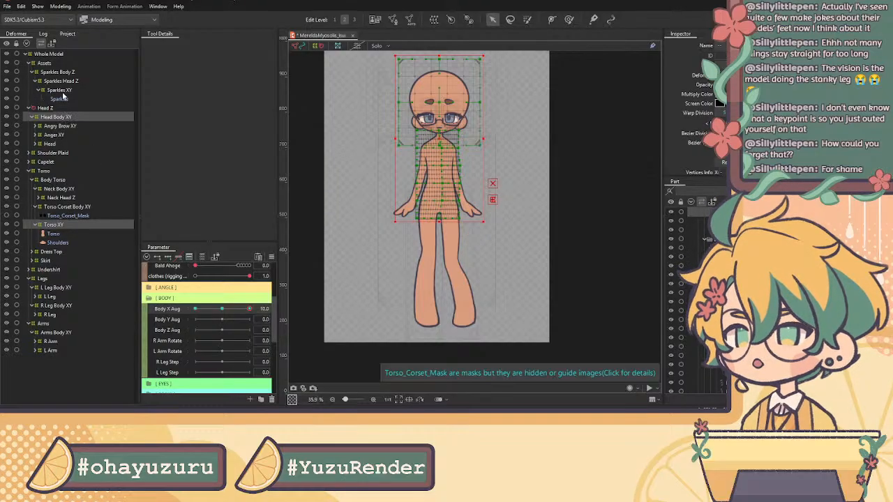
left_click(64, 189)
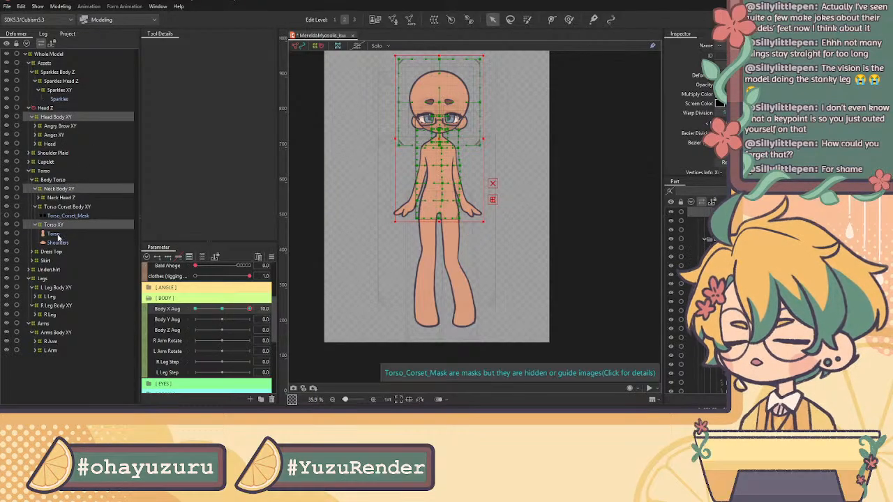
left_click(57, 332)
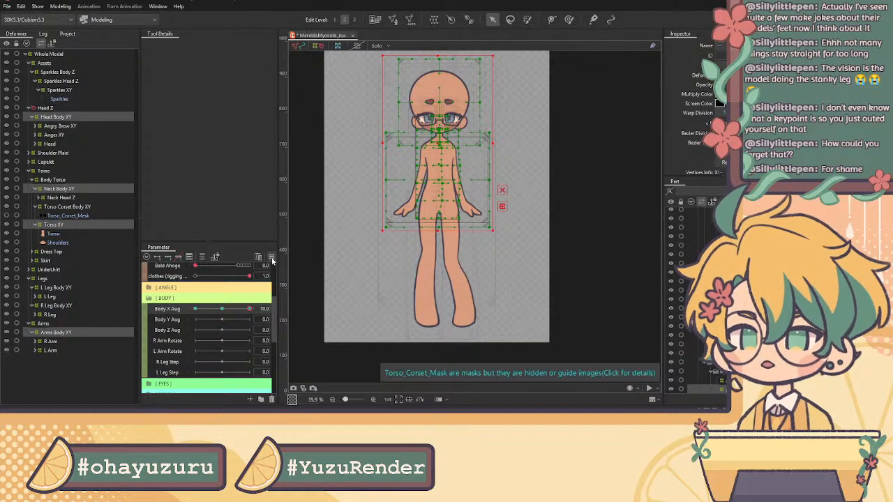
left_click_drag(249, 309, 183, 314)
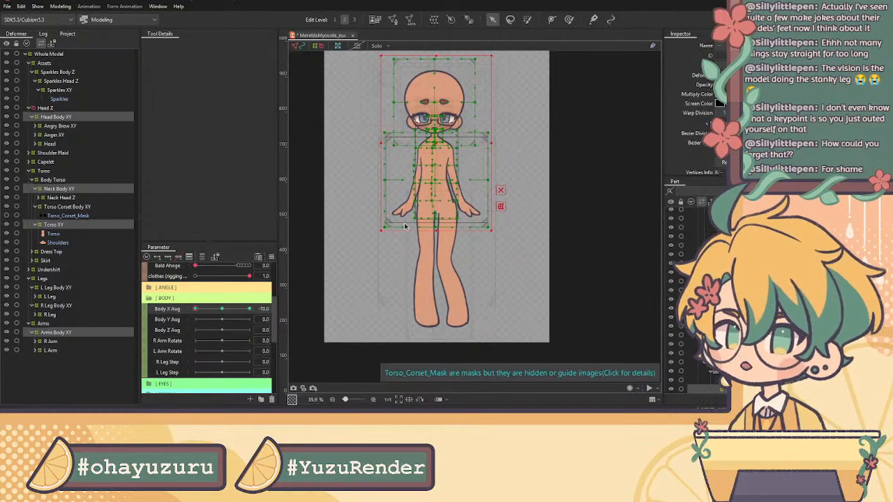
scroll(455, 146, "up", 3)
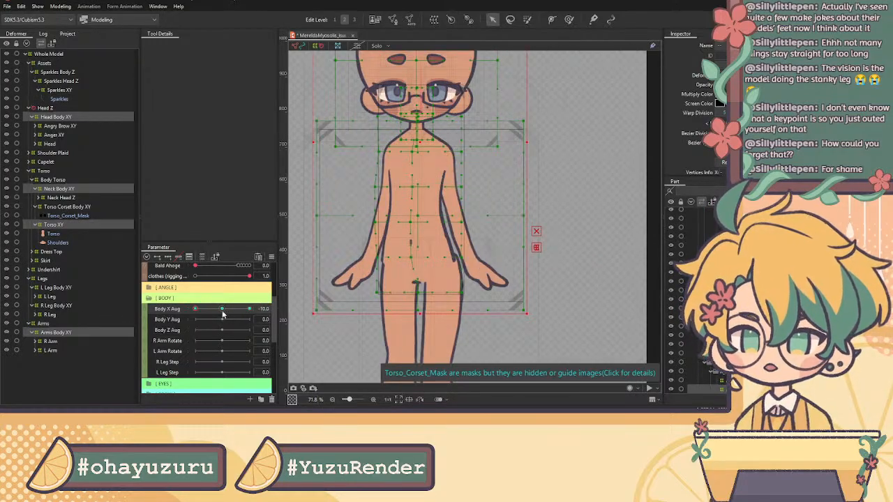
left_click_drag(197, 312, 298, 322)
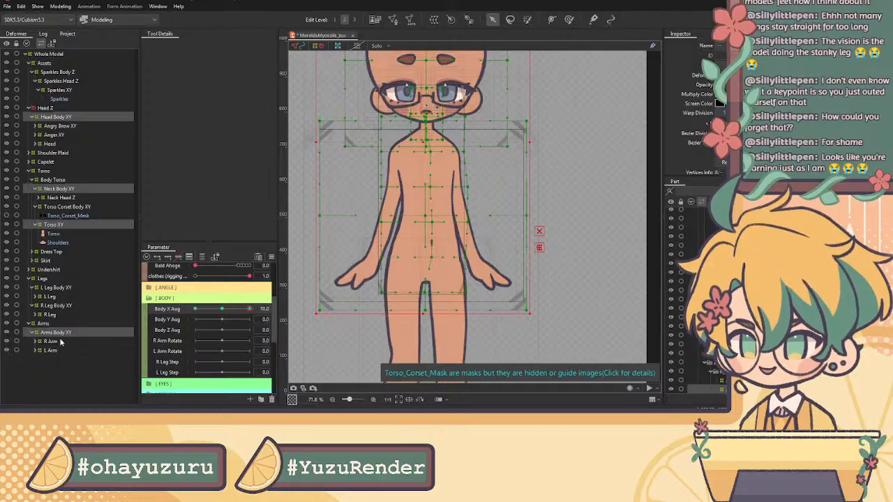
Step: Shift the middle and inner hip points of the L Leg Body XY deformer toward the body's centre at Body X Aug -10
left_click(56, 288)
scroll(443, 191, "down", 10)
left_click_drag(231, 309, 87, 318)
scroll(438, 151, "up", 3)
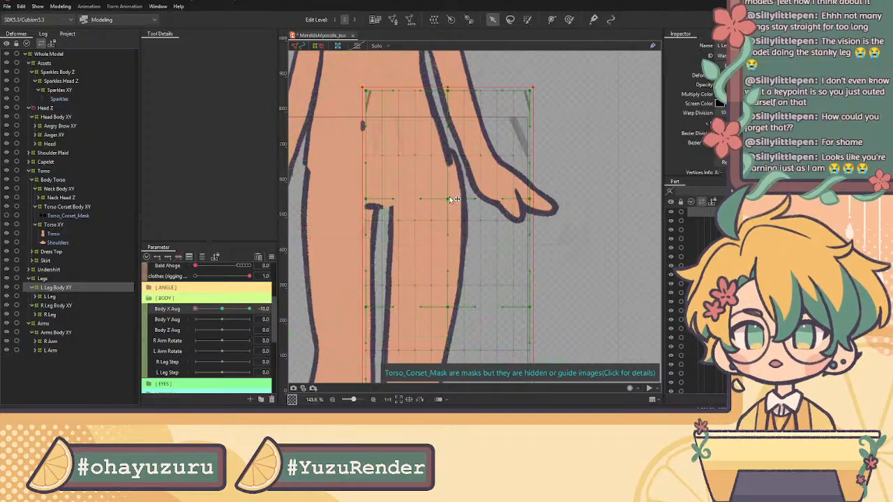
left_click_drag(447, 200, 432, 199)
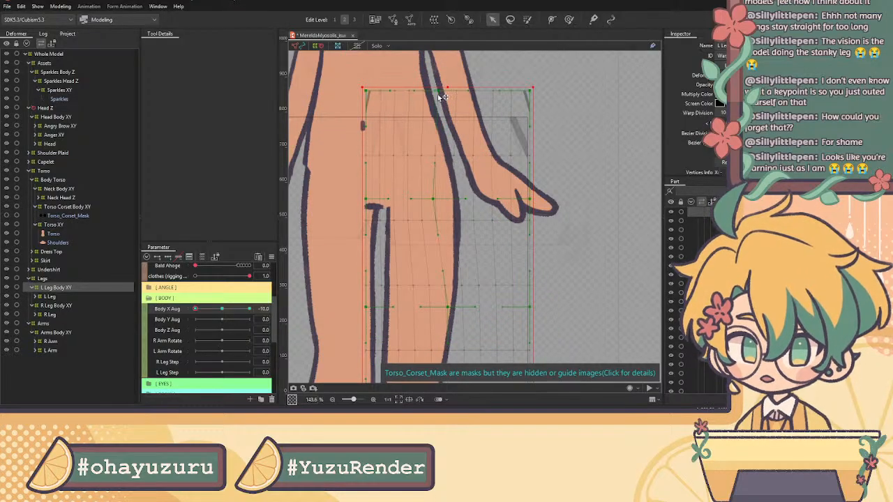
left_click_drag(370, 202, 350, 201)
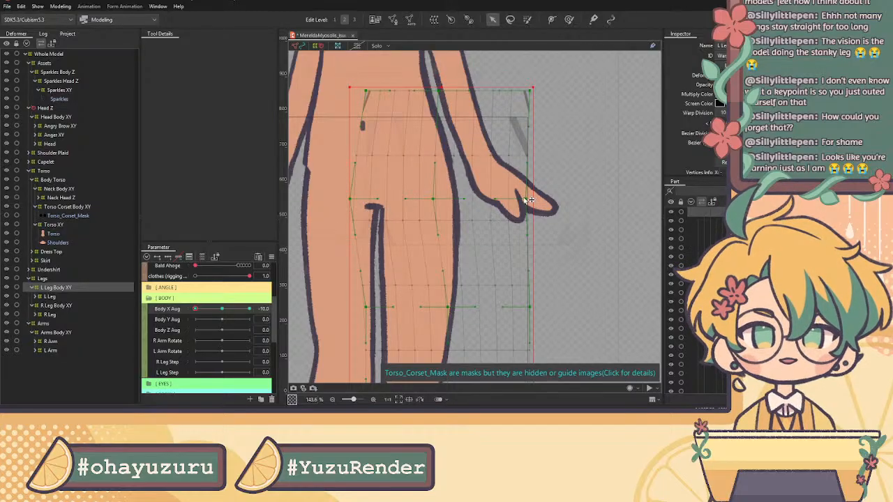
Step: Shift the knee and inner thigh points of the L Leg Body XY deformer toward the other leg at Body X Aug -10
scroll(502, 189, "down", 3)
scroll(469, 250, "up", 3)
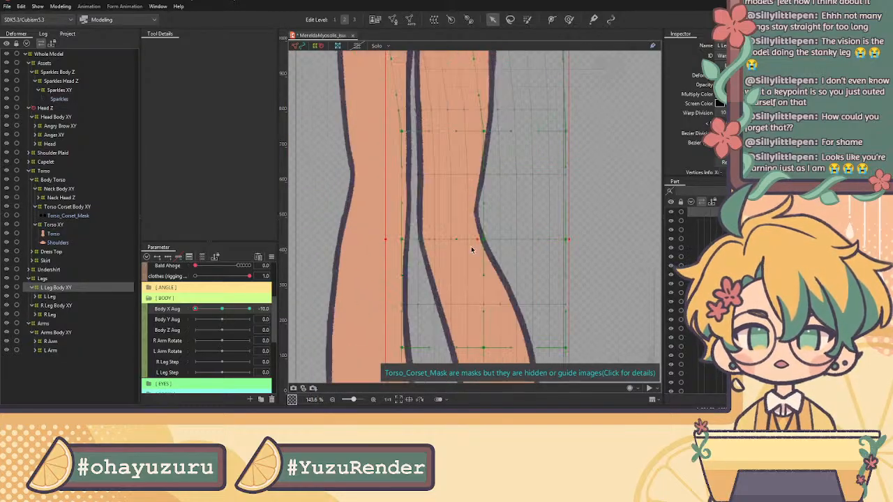
scroll(546, 271, "down", 3)
scroll(499, 218, "up", 2)
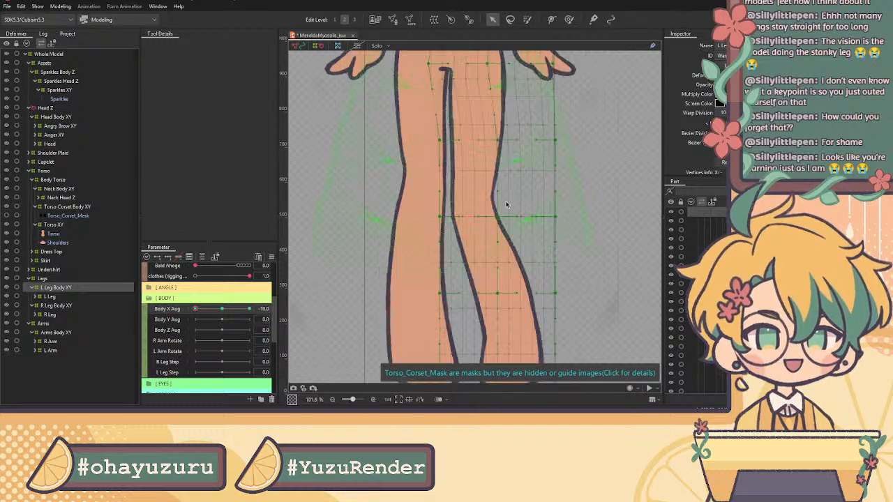
left_click_drag(500, 219, 438, 219)
left_click_drag(441, 141, 435, 140)
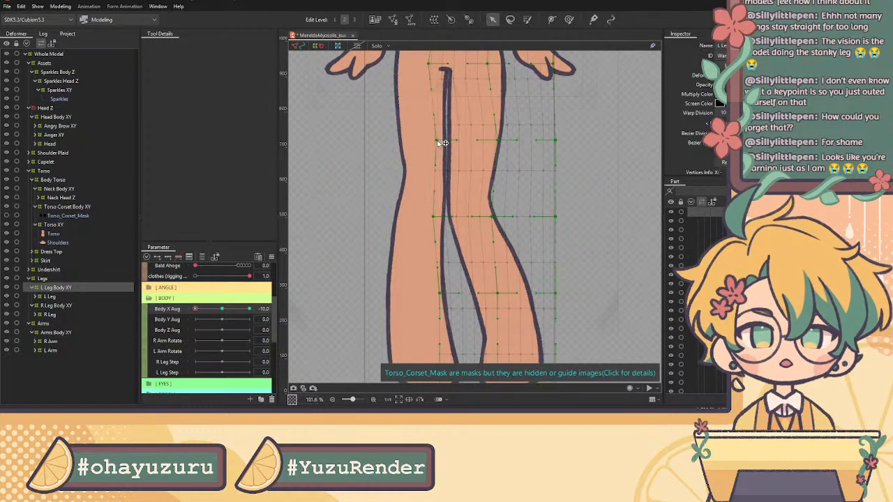
scroll(434, 136, "up", 3)
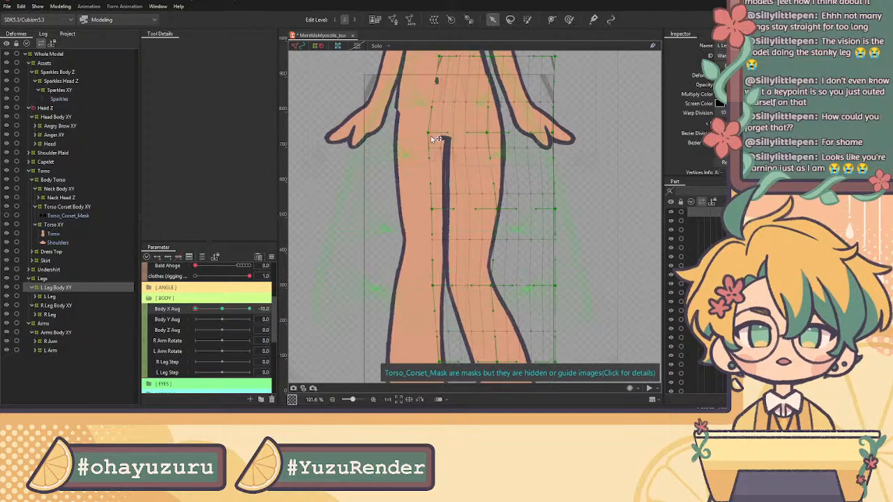
left_click_drag(433, 133, 434, 131)
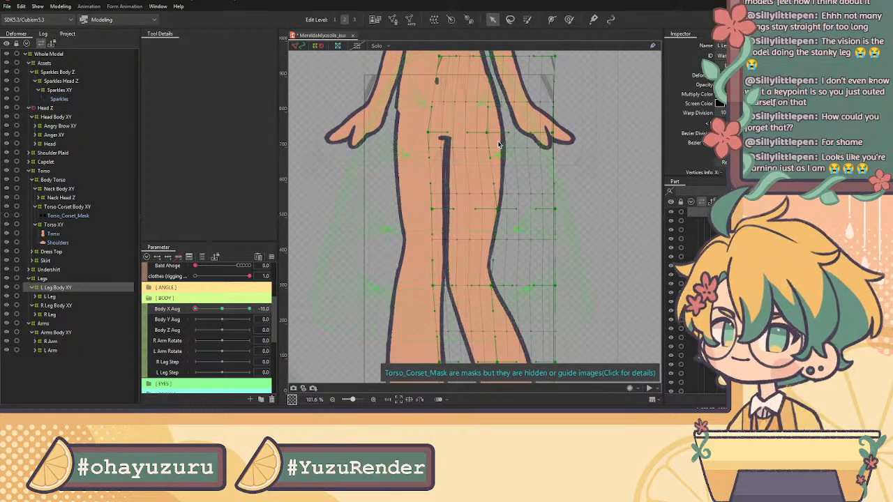
Step: Fine-tune the middle and outer thigh points of the L Leg Body XY deformer at Body X Aug -10 and test the result
scroll(433, 133, "down", 3)
mouse_move(195, 310)
left_mouse_down()
mouse_move(218, 315)
mouse_move(178, 311)
left_mouse_up()
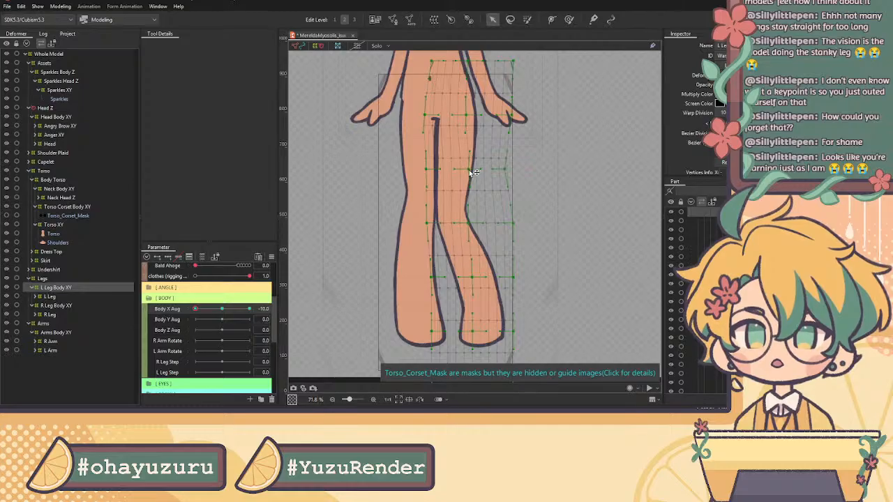
scroll(482, 83, "up", 2)
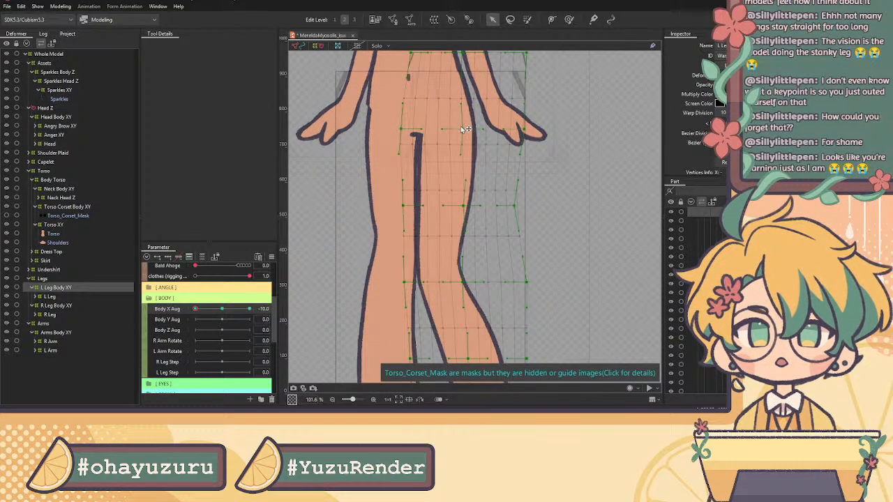
scroll(479, 158, "down", 2)
mouse_move(196, 309)
left_mouse_down()
mouse_move(230, 309)
mouse_move(187, 309)
left_mouse_up()
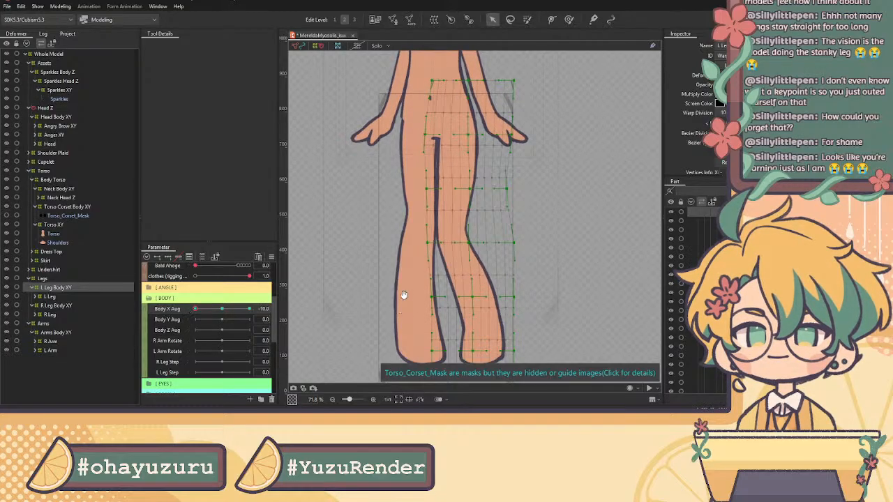
Step: Nudge the shin points of the L Leg Body XY deformer slightly inward at Body X Aug -10 and test the full body turn
scroll(400, 309, "up", 2)
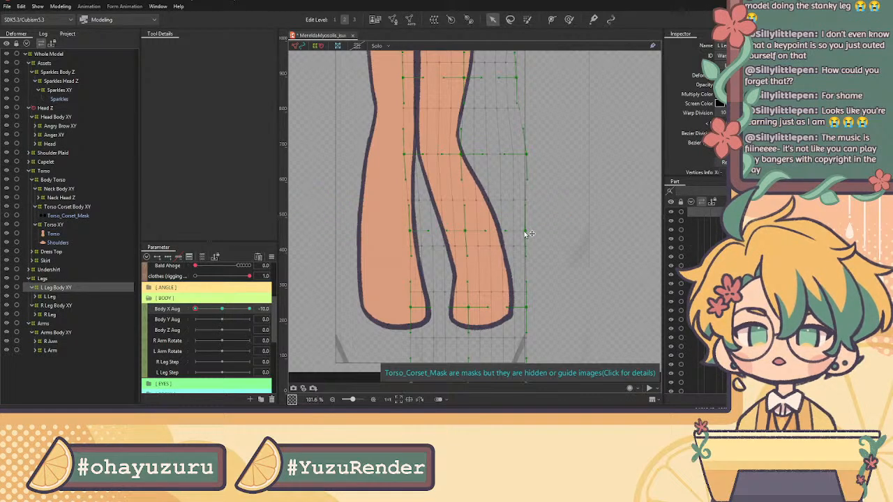
left_click_drag(197, 309, 267, 317)
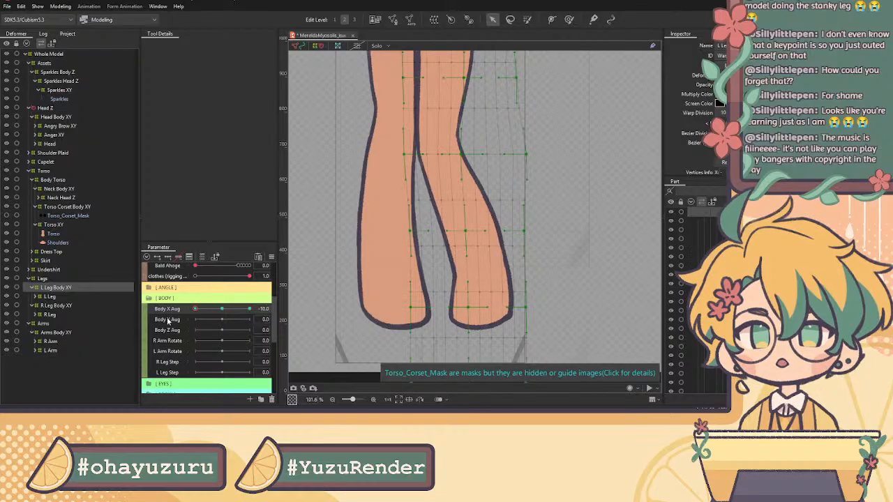
scroll(486, 234, "down", 4)
left_click_drag(487, 234, 462, 233)
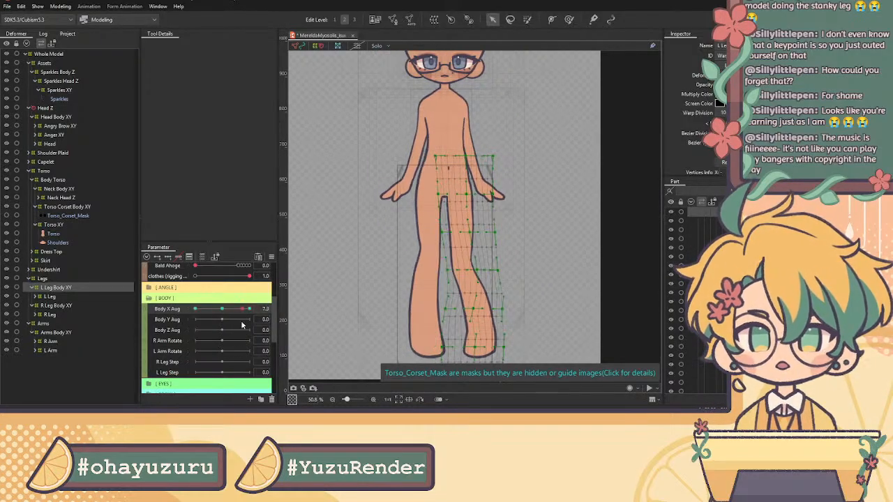
Step: Shift the middle hip and thigh points of the R Leg Body XY deformer outward at Body X Aug -10
left_click(58, 306)
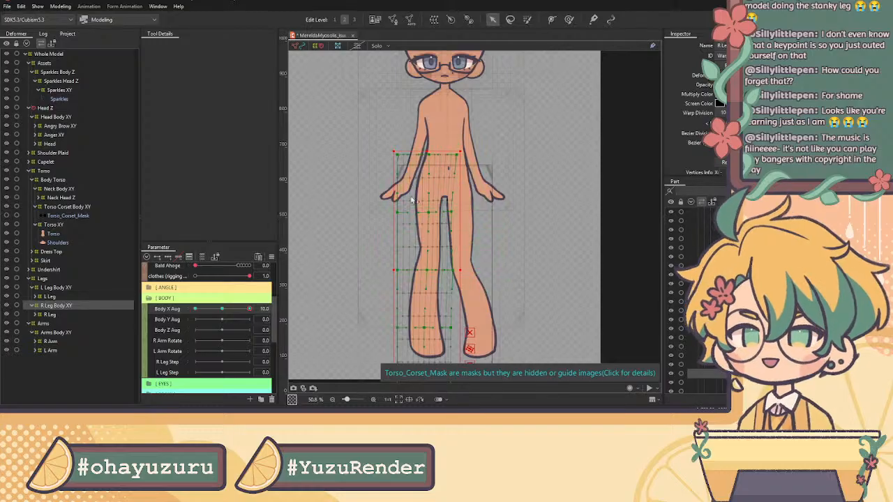
left_click_drag(249, 313, 116, 308)
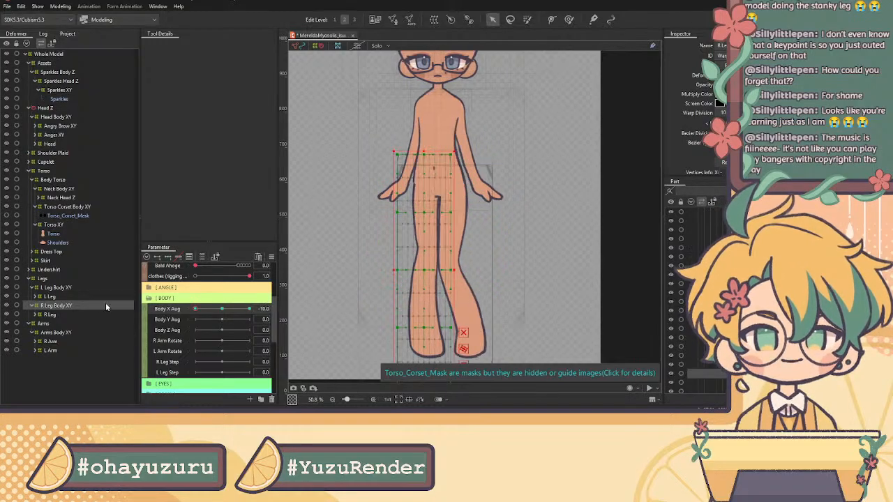
scroll(429, 163, "up", 2)
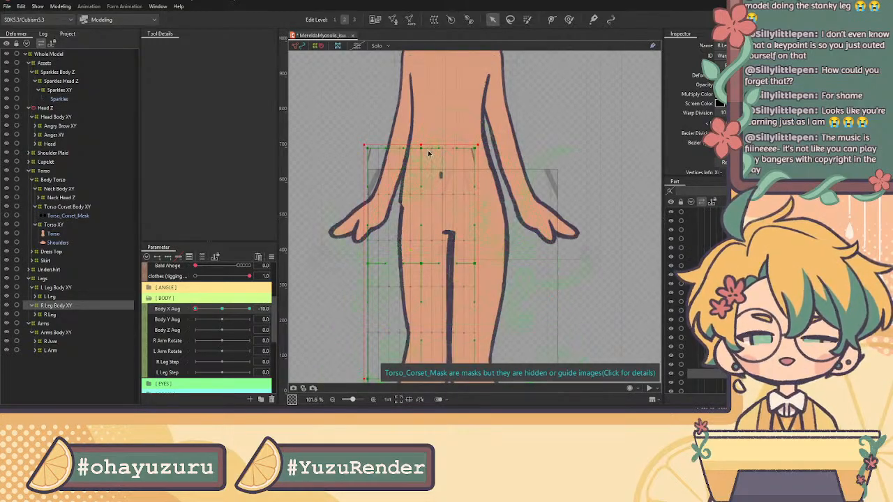
scroll(428, 152, "up", 1)
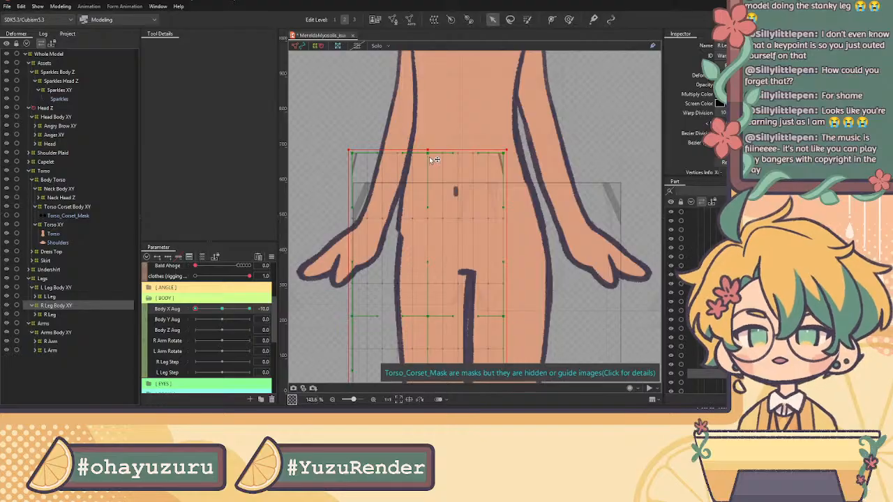
left_click_drag(425, 156, 422, 156)
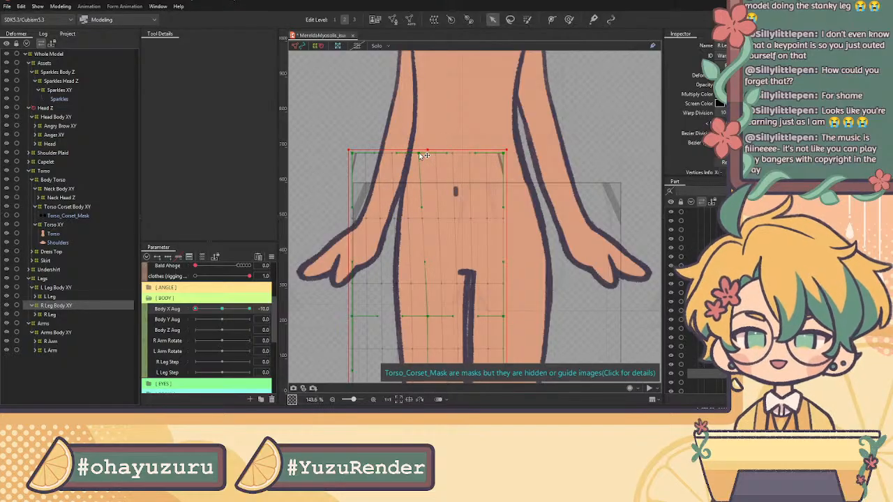
left_click_drag(430, 320, 426, 313)
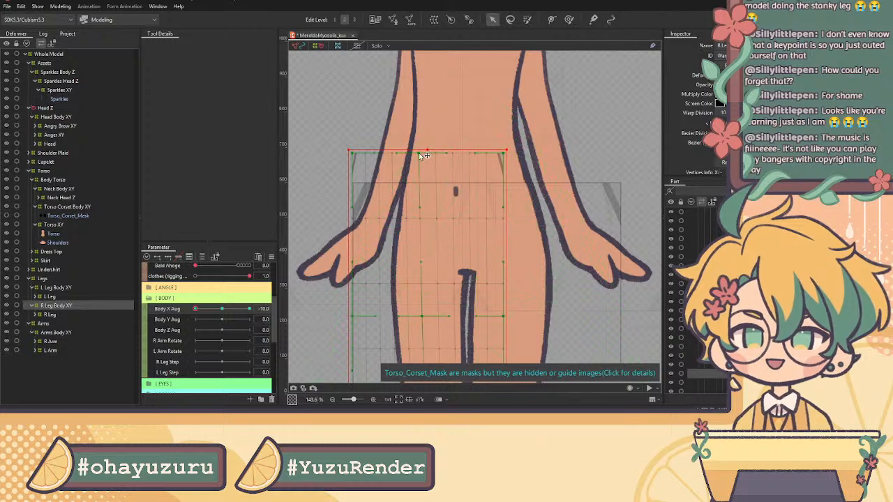
left_click_drag(423, 154, 424, 156)
Step: Move the middle knee point of the R Leg Body XY deformer outward at Body X Aug -10 and test the result
scroll(476, 214, "down", 3)
scroll(453, 251, "down", 2)
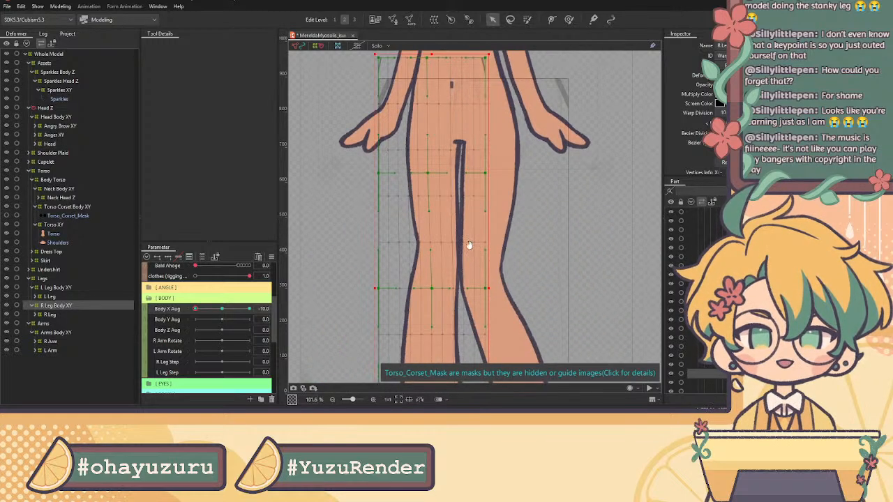
scroll(508, 285, "down", 4)
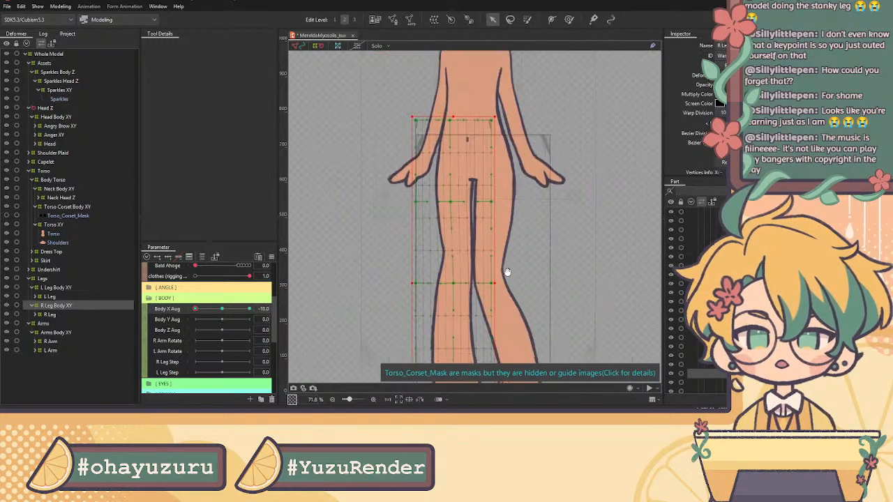
scroll(450, 236, "up", 4)
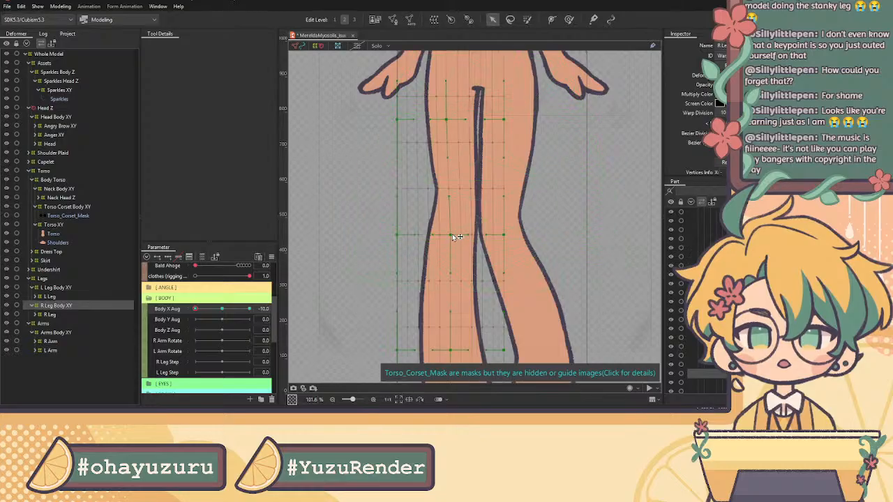
left_click_drag(451, 237, 446, 238)
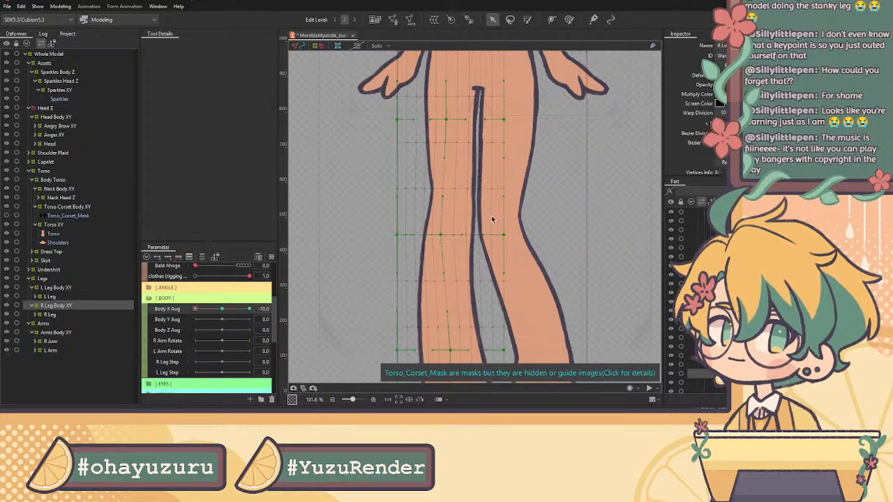
scroll(482, 222, "down", 4)
mouse_move(196, 309)
left_mouse_down()
mouse_move(209, 309)
mouse_move(196, 314)
left_mouse_up()
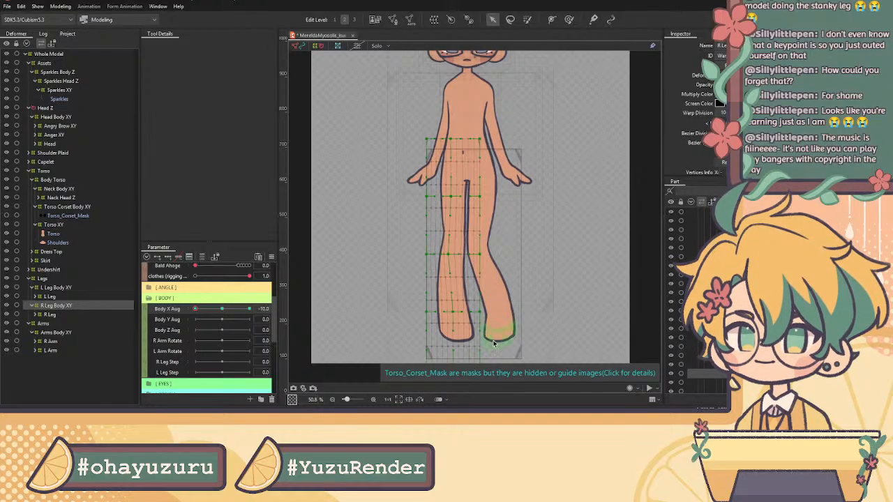
Step: Nudge the middle shin point of the R Leg Body XY deformer outward at Body X Aug -10 and check the turn at 10
scroll(436, 310, "up", 4)
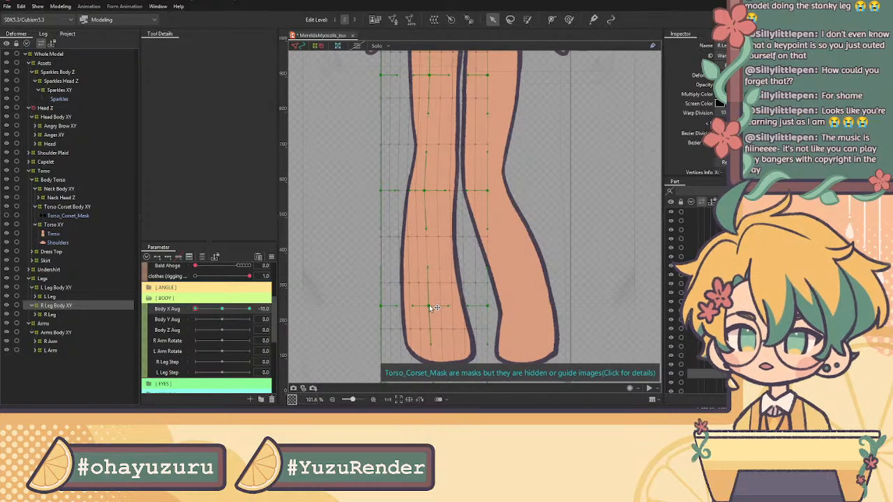
scroll(496, 291, "down", 4)
left_click_drag(199, 309, 183, 319)
scroll(487, 306, "up", 2)
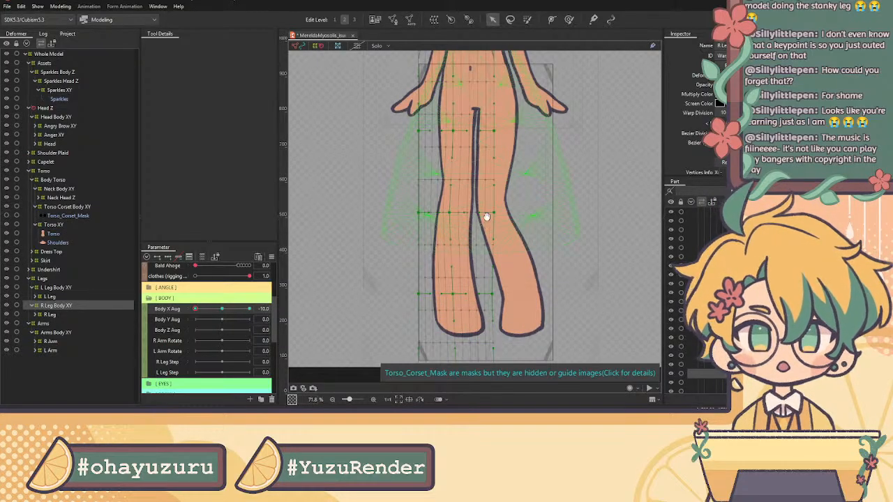
left_click_drag(199, 310, 276, 302)
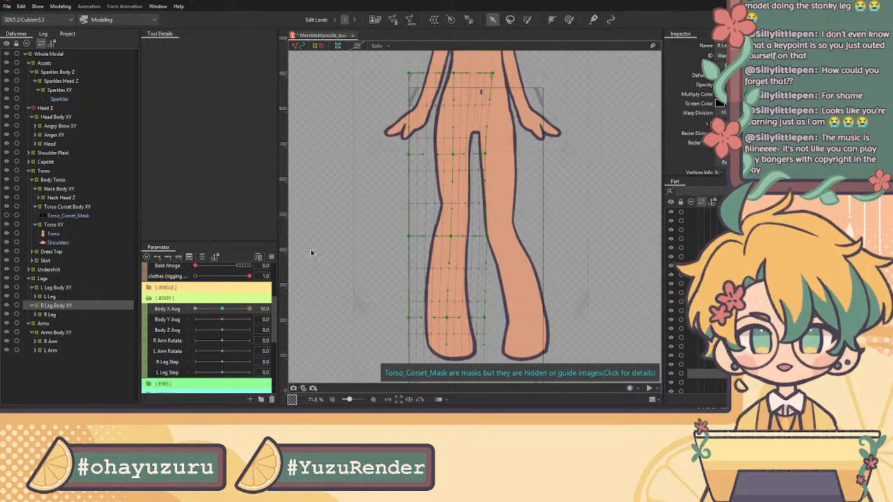
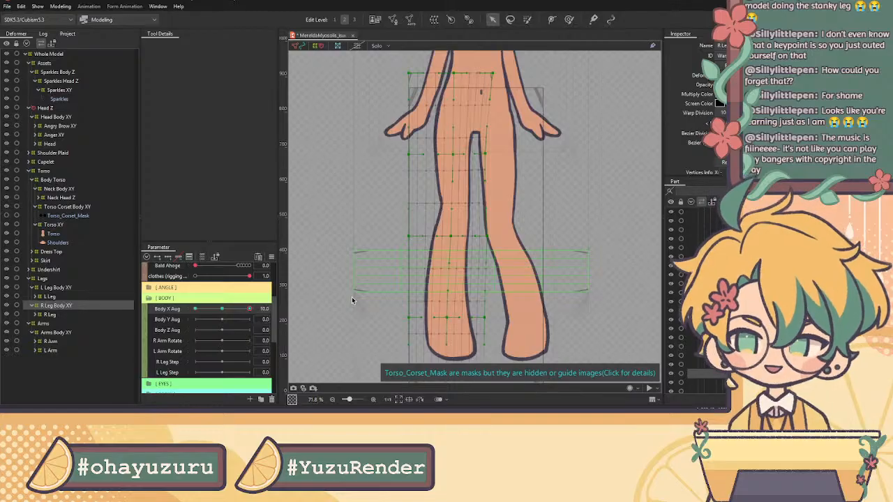
left_click(224, 308)
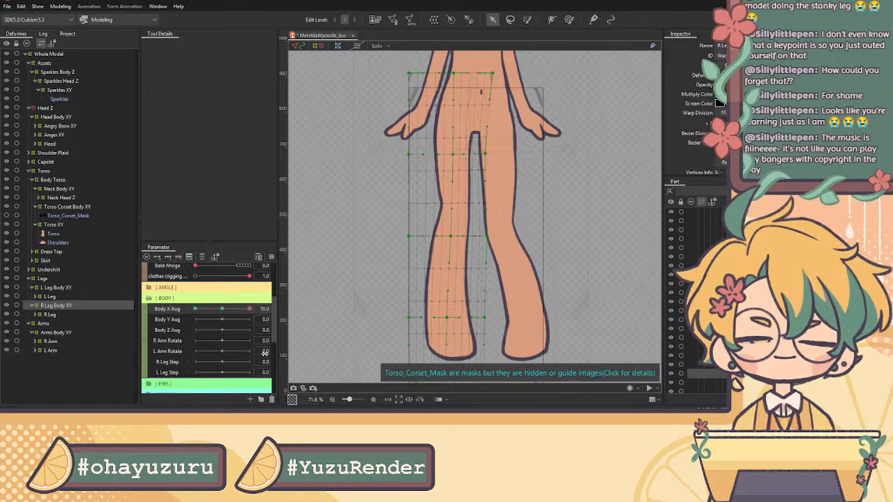
Step: Examine the L Leg Body XY deformer's movement while sweeping Body X Aug between 10 and -10
left_click(56, 287)
scroll(507, 142, "up", 3)
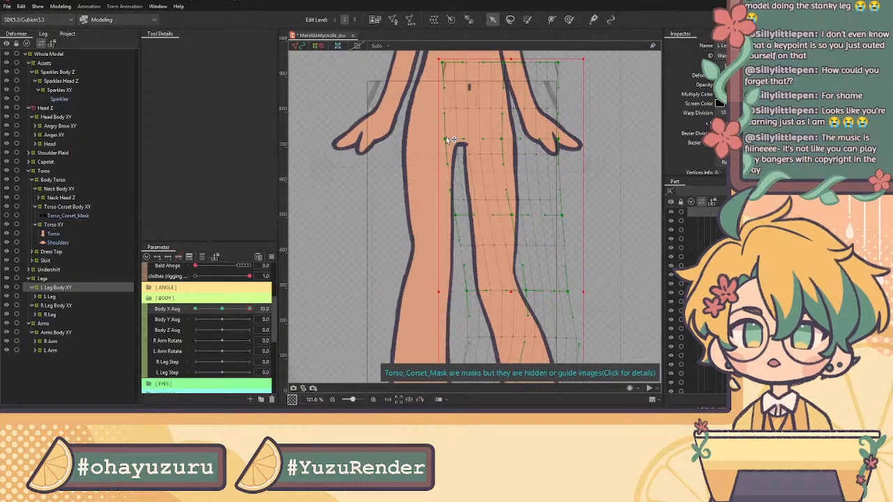
scroll(513, 159, "down", 4)
left_click_drag(247, 311, 274, 348)
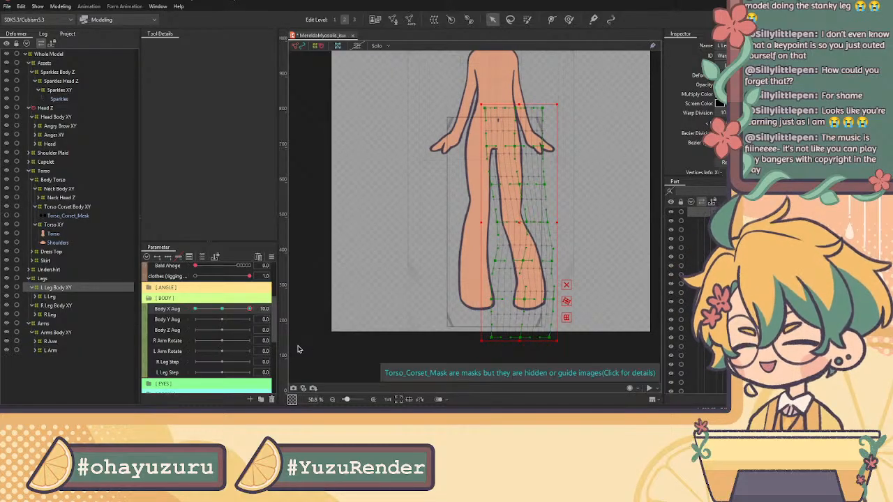
left_click_drag(297, 348, 227, 281)
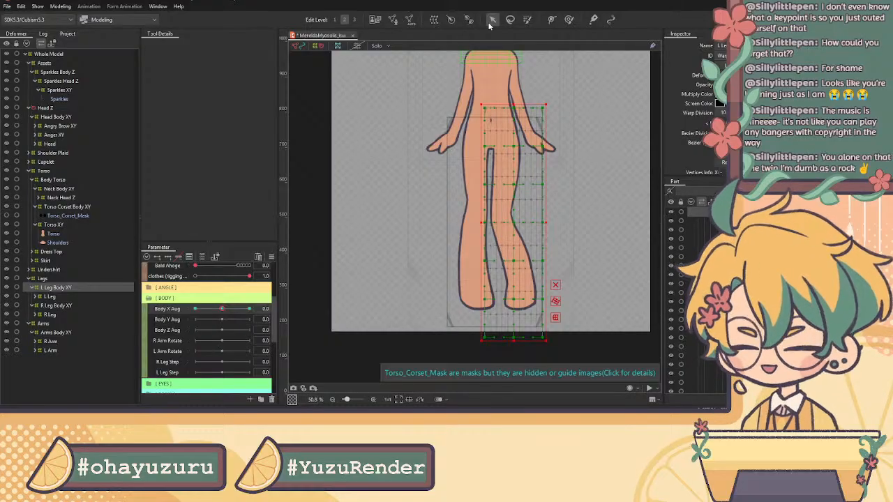
left_click_drag(227, 313, 187, 297)
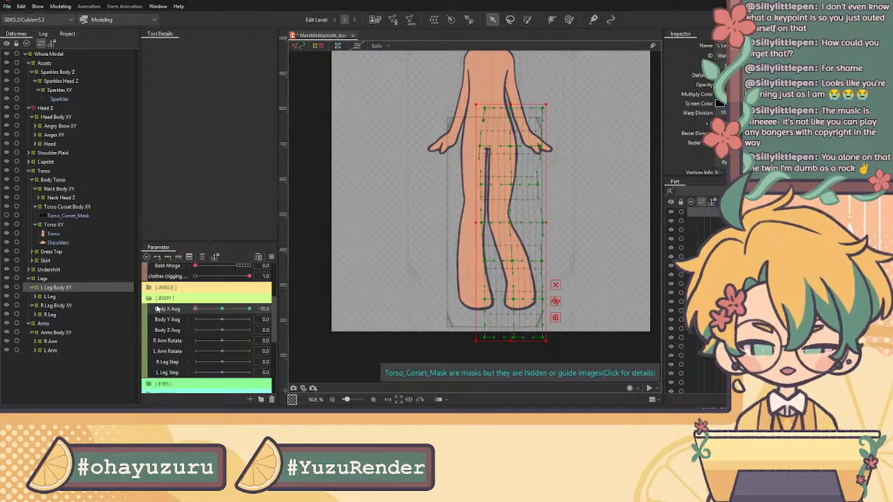
left_click(198, 309)
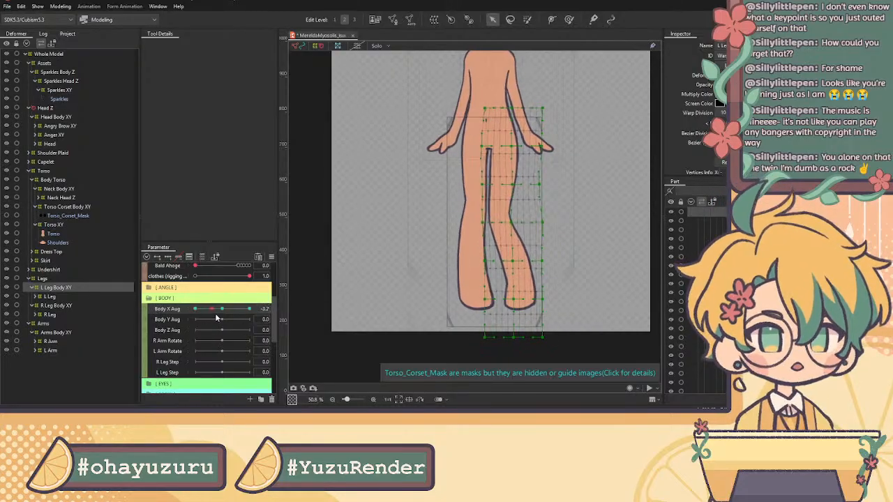
left_click_drag(197, 325, 240, 323)
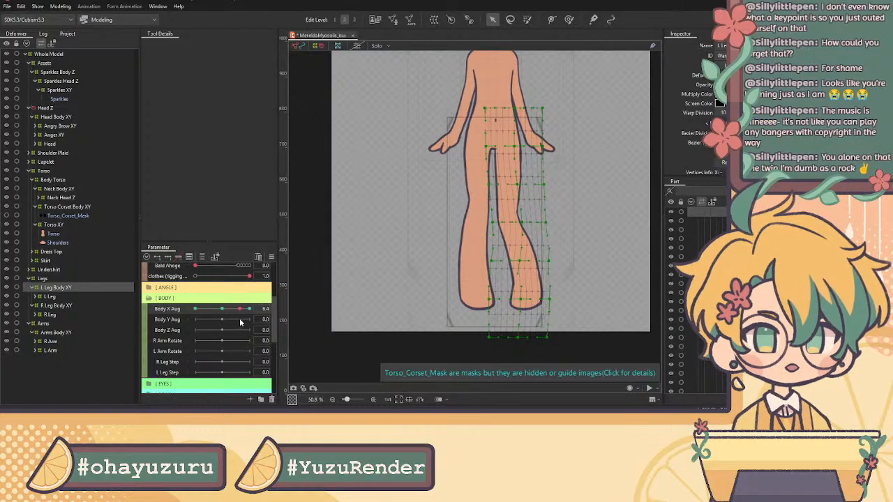
left_click_drag(240, 322, 229, 383)
left_click_drag(300, 389, 161, 377)
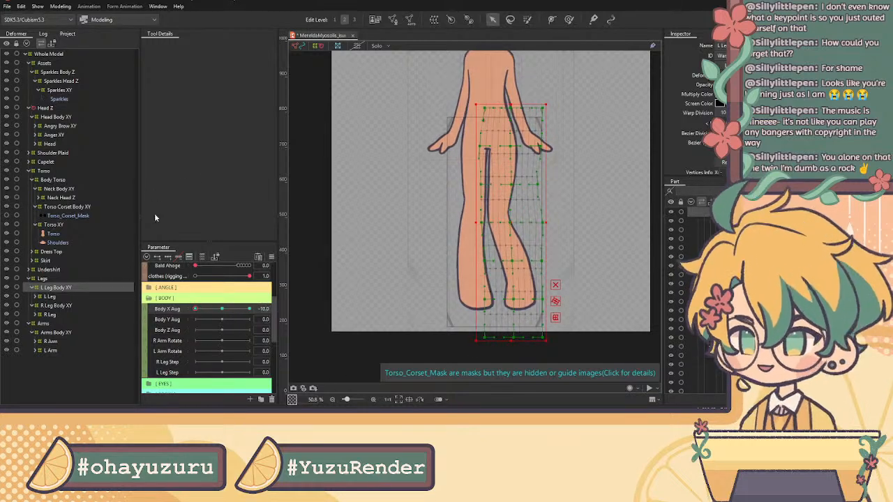
Step: Deselect the deformer, hide the deformer overlays and review the full body turn across Body X Aug -10 to 10
scroll(380, 201, "down", 3)
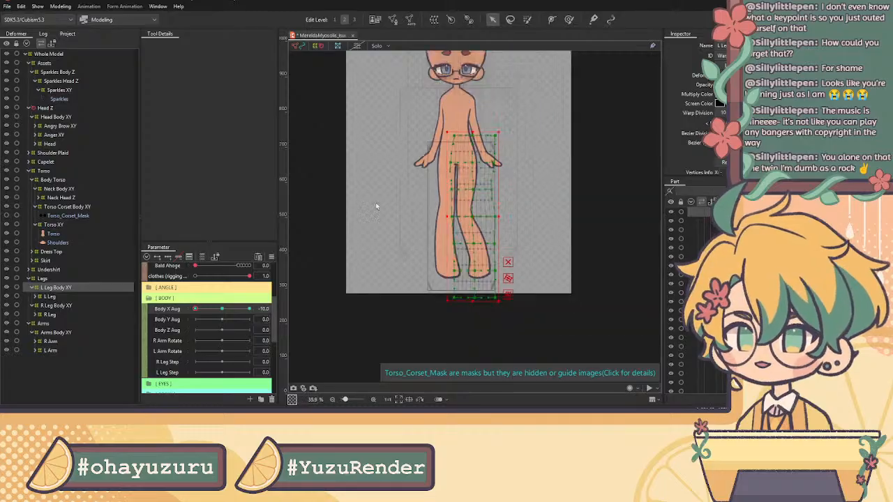
left_click(358, 208)
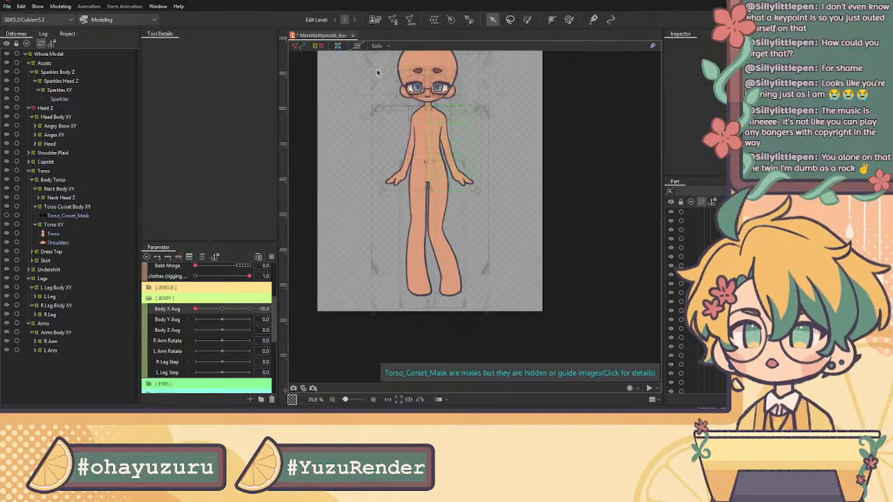
left_click_drag(567, 125, 584, 161)
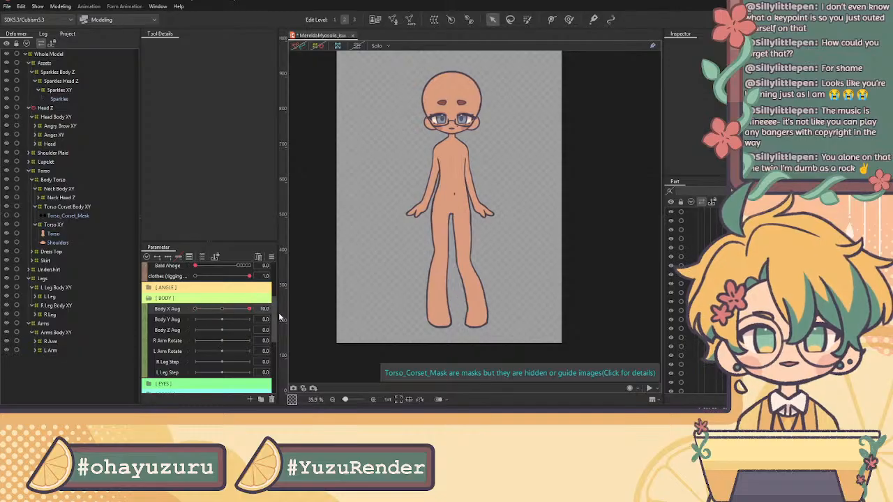
left_click_drag(194, 309, 222, 344)
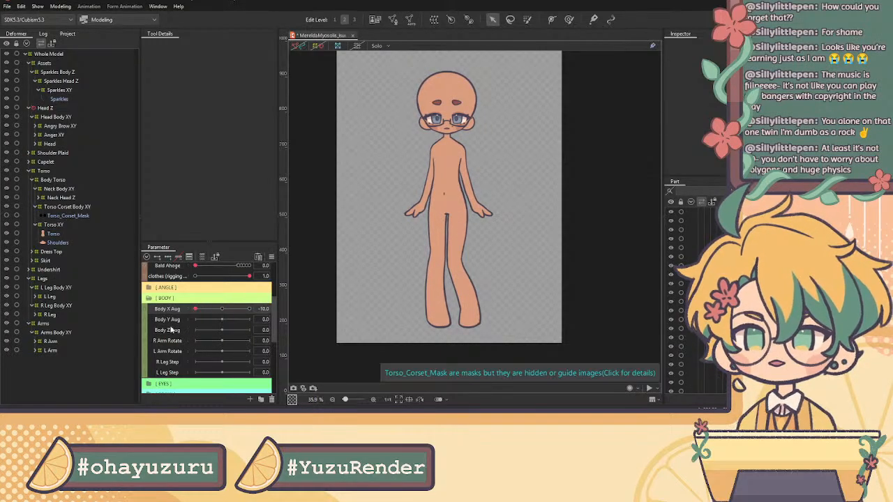
Step: Raise the outer shin and foot points of the L Leg Body XY deformer and move its inner knee point toward the other leg at Body X Aug -10
left_click(62, 291)
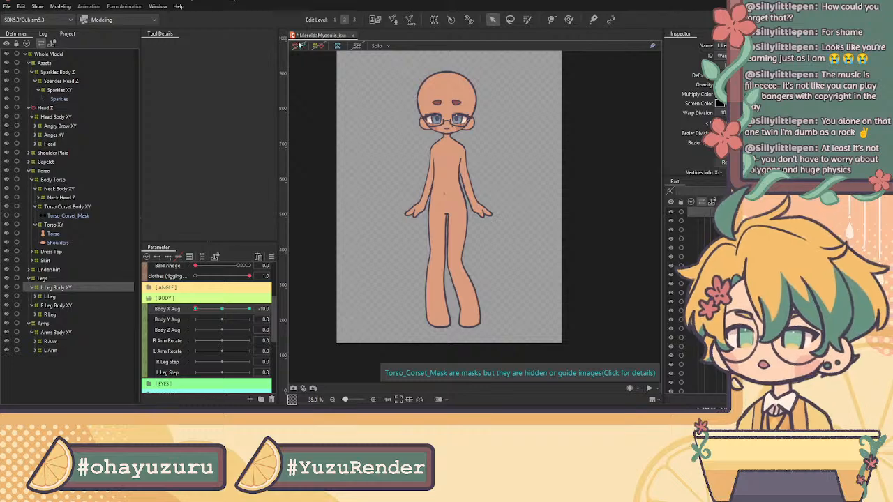
scroll(477, 282, "up", 3)
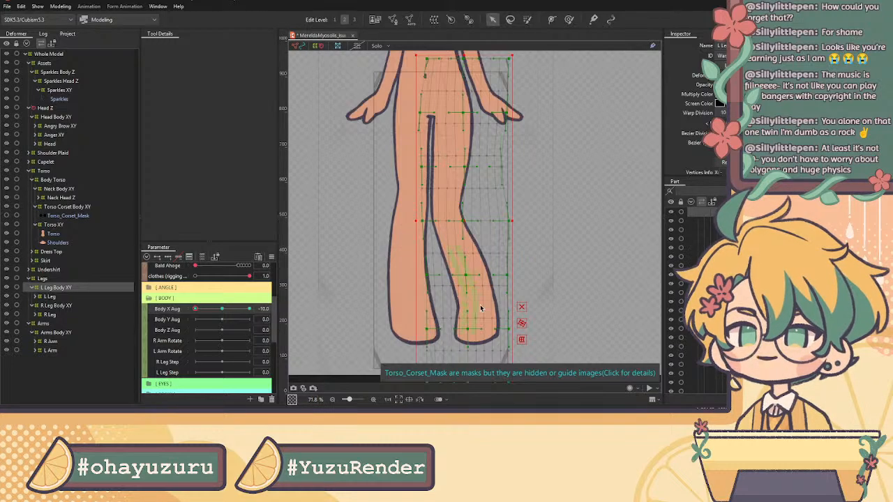
left_click_drag(483, 324, 468, 290)
scroll(498, 294, "up", 2)
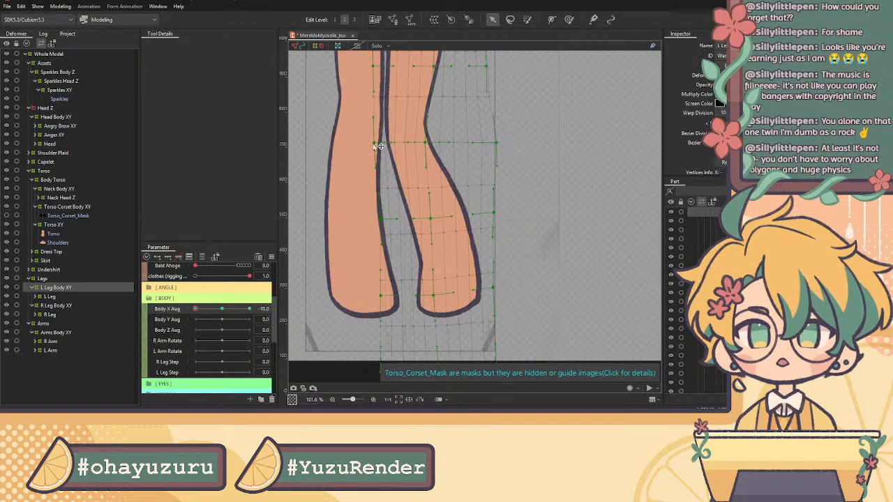
scroll(390, 133, "down", 3)
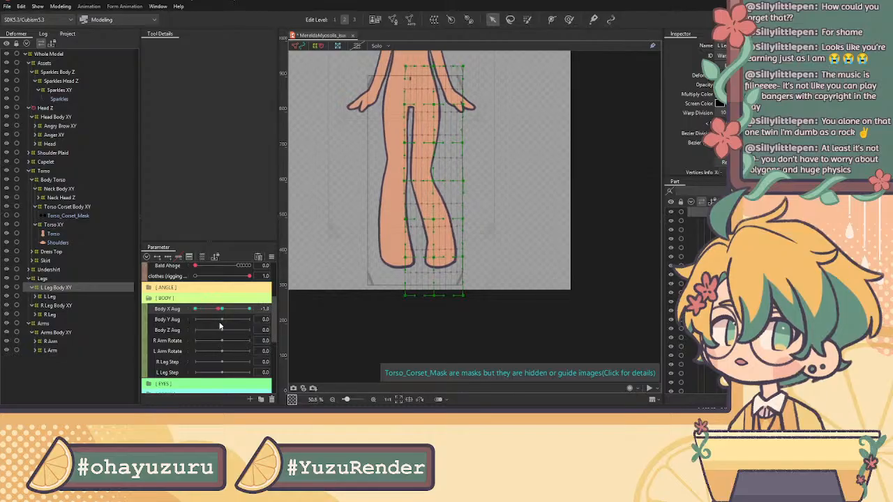
mouse_move(196, 309)
left_mouse_down()
mouse_move(217, 325)
mouse_move(192, 319)
left_mouse_up()
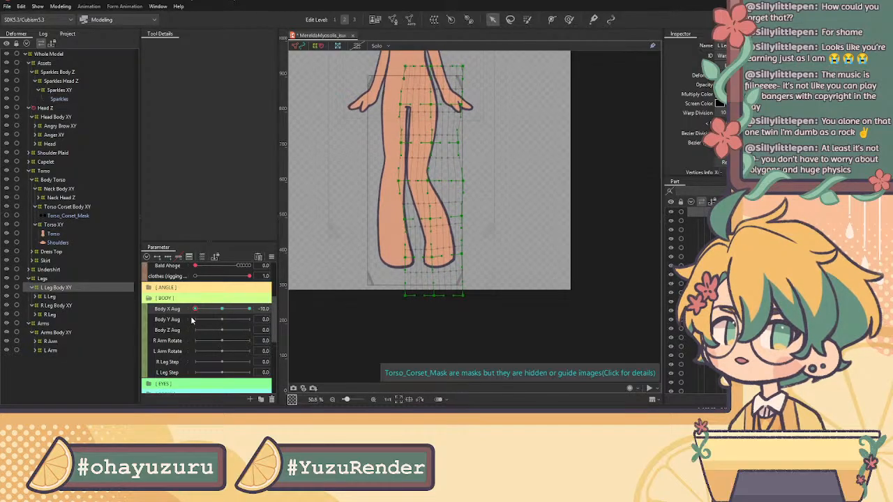
Step: Raise the lower outer corner and outer foot points of the L Leg Body XY deformer to tilt the foot at Body X Aug -10
scroll(428, 256, "up", 3)
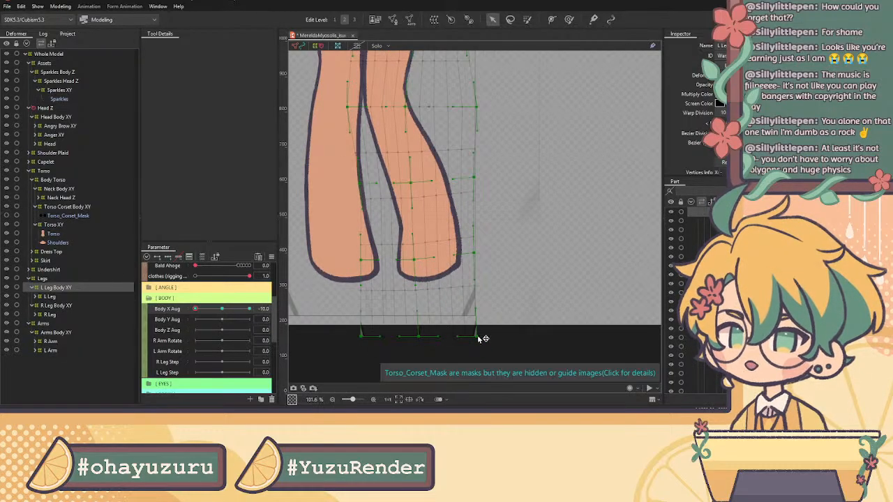
left_click_drag(483, 332, 479, 320)
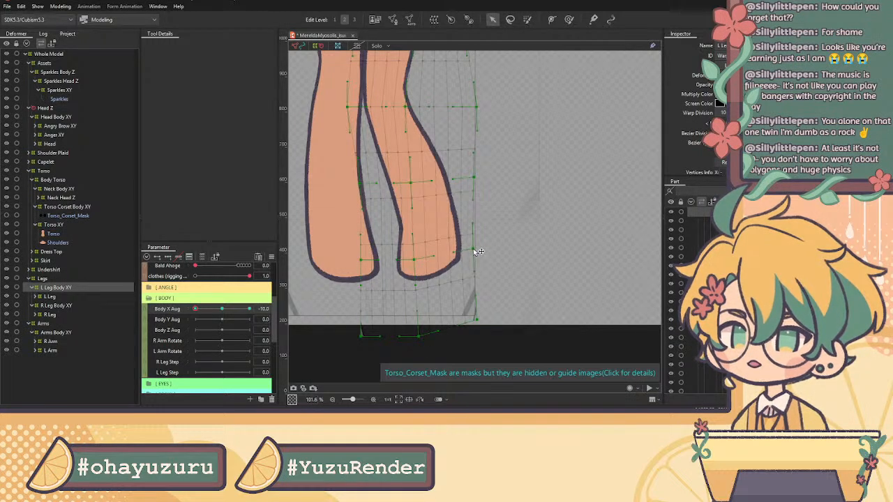
scroll(475, 251, "down", 1)
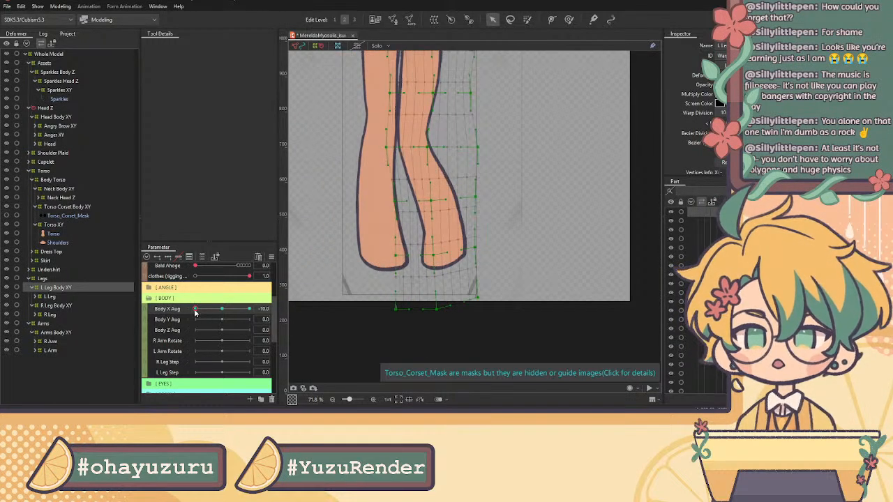
Step: Examine the full body turn and the L Leg Body XY deformer while sweeping Body X Aug between -10 and 10
left_click_drag(194, 309, 269, 328)
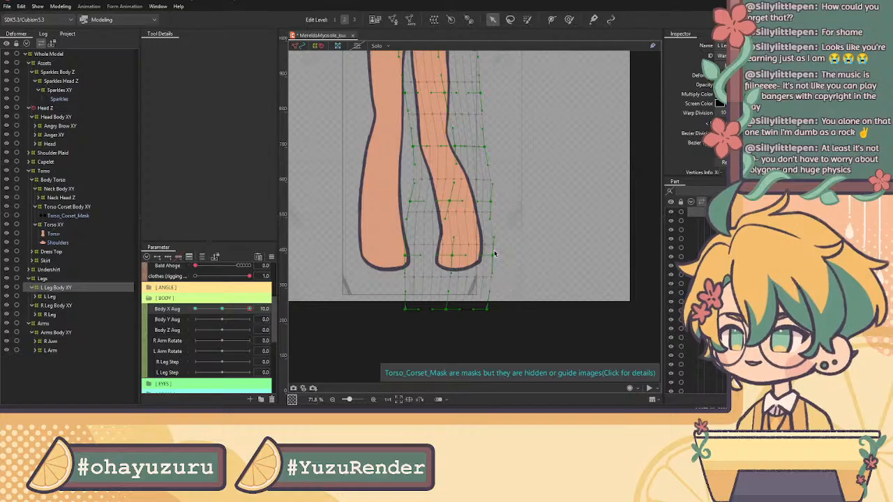
scroll(572, 83, "down", 3)
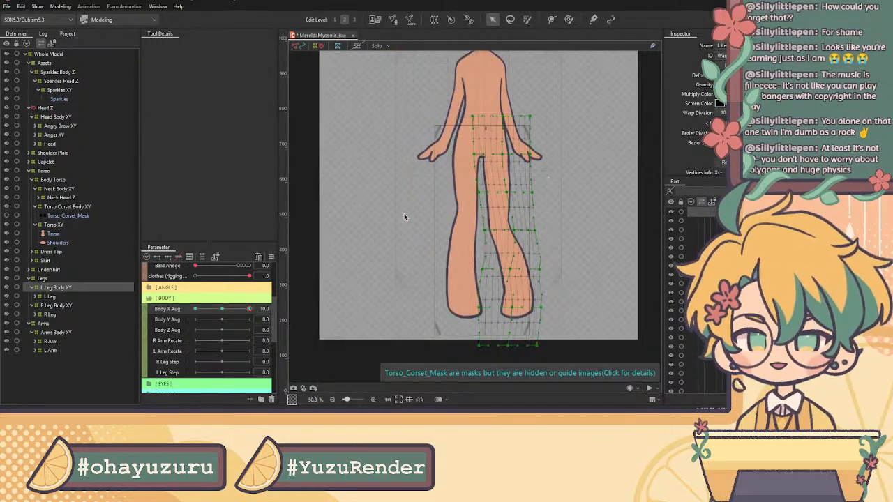
scroll(580, 118, "down", 2)
left_click_drag(548, 138, 536, 171)
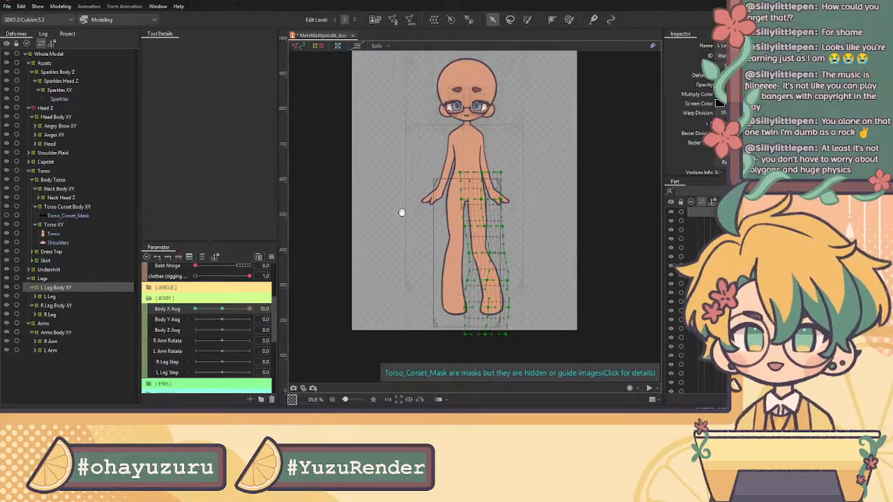
left_click_drag(247, 308, 178, 317)
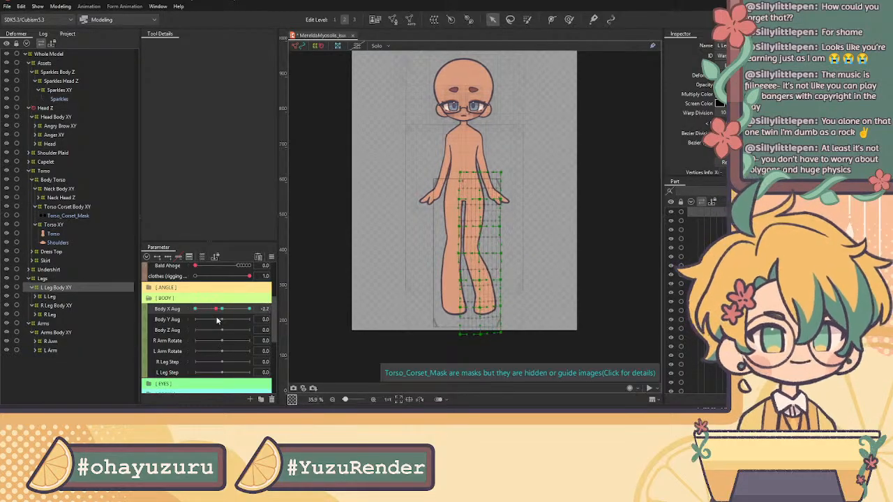
left_click_drag(220, 319, 199, 309)
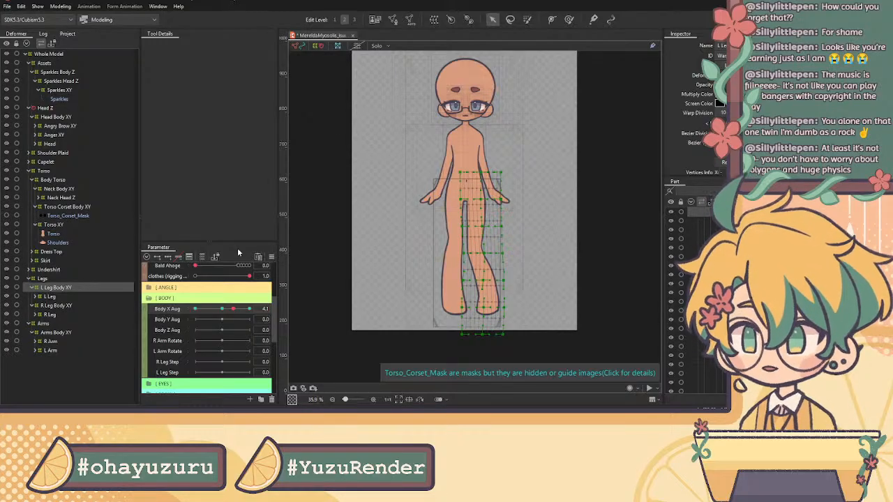
scroll(485, 276, "up", 2)
left_click_drag(238, 312, 256, 321)
scroll(487, 98, "down", 2)
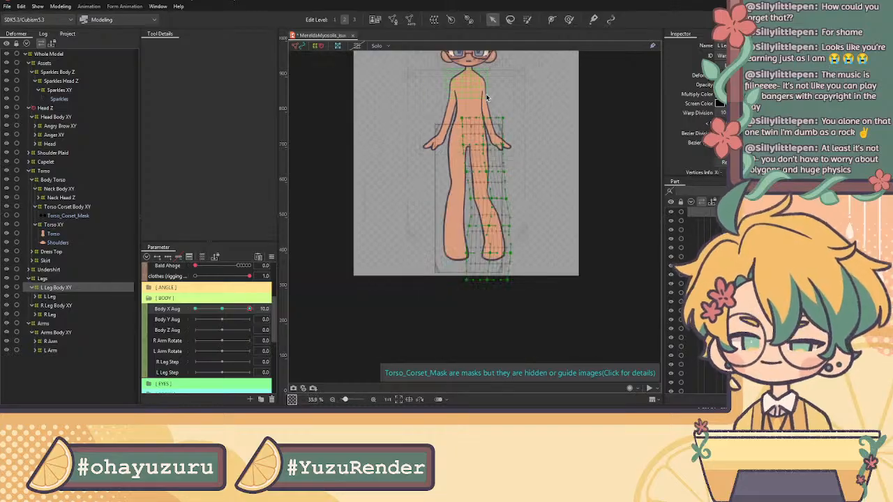
scroll(487, 98, "up", 3)
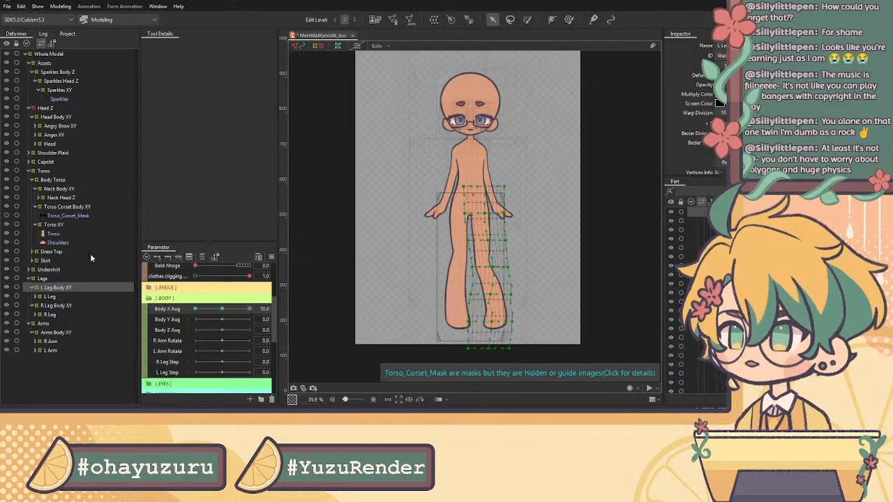
Step: Select the Torso XY, Arms Body XY, Neck Body XY and Head Body XY deformers together and shift them slightly toward the L Leg side at Body X Aug 10
left_click(61, 226)
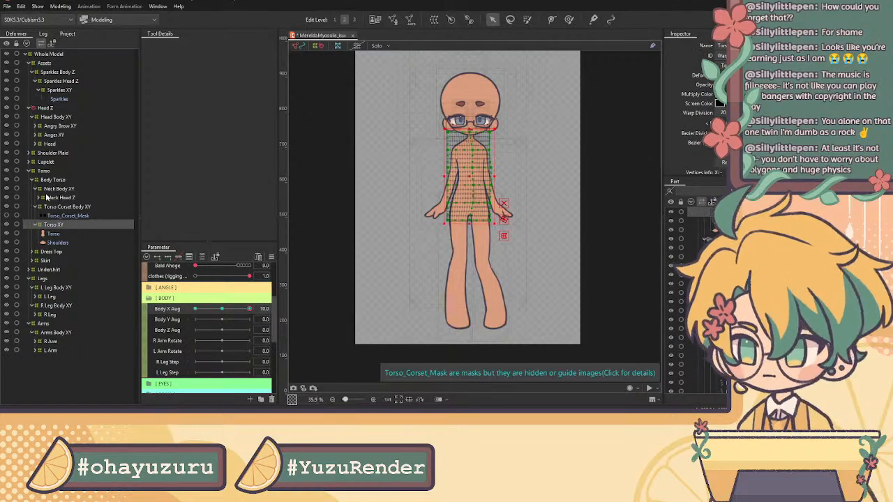
left_click_drag(249, 309, 273, 327)
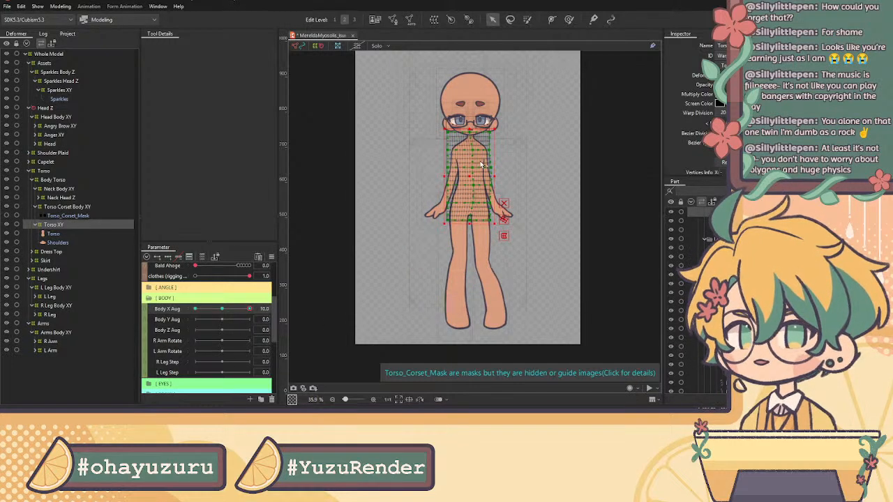
scroll(473, 163, "up", 3)
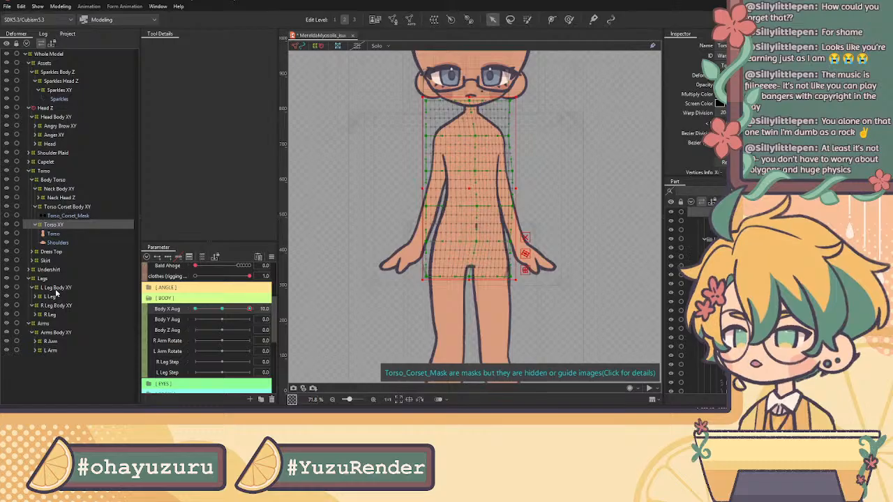
left_click(56, 332)
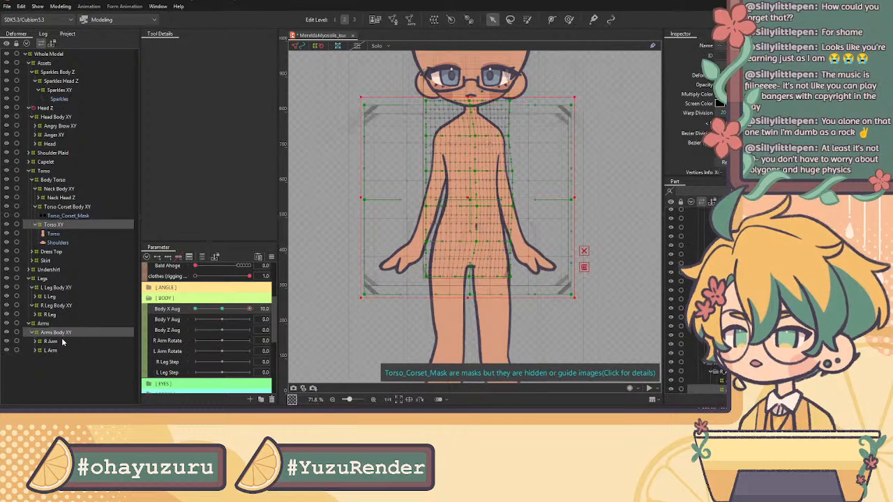
left_click(62, 190)
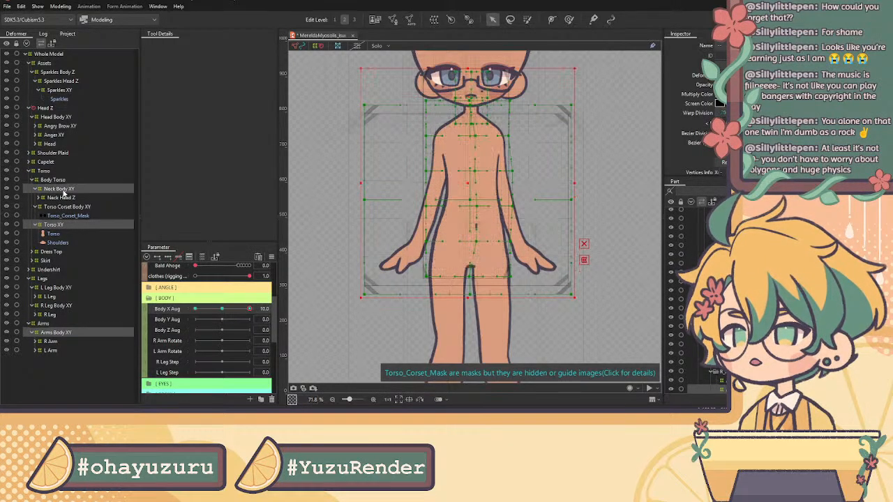
left_click(61, 117)
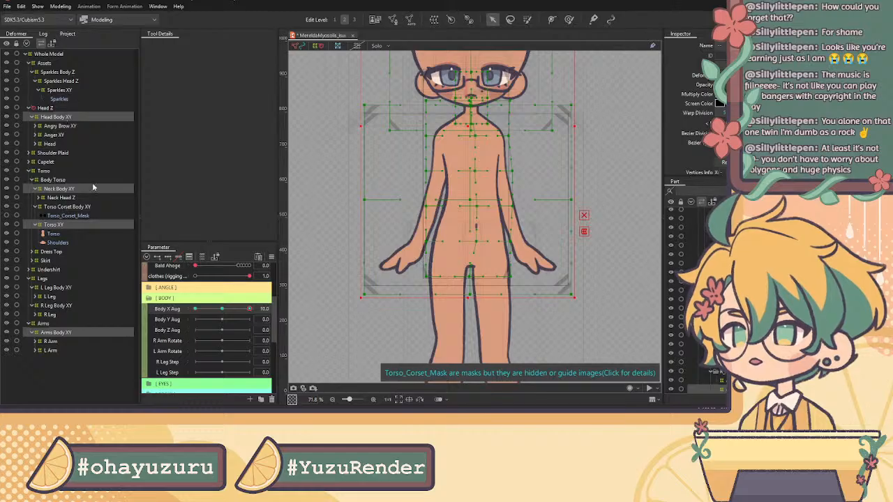
mouse_move(245, 308)
left_mouse_down()
mouse_move(224, 309)
mouse_move(249, 309)
left_mouse_up()
left_click_drag(466, 124, 472, 124)
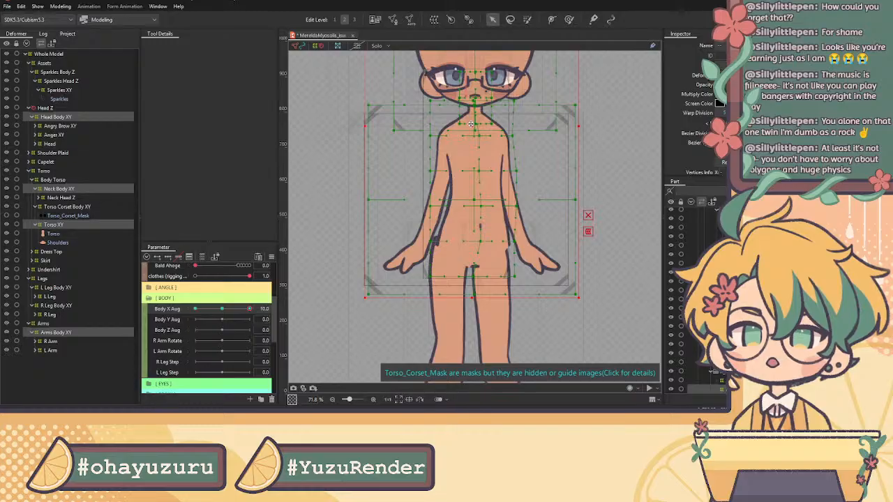
scroll(471, 123, "down", 3)
left_click_drag(252, 310, 282, 323)
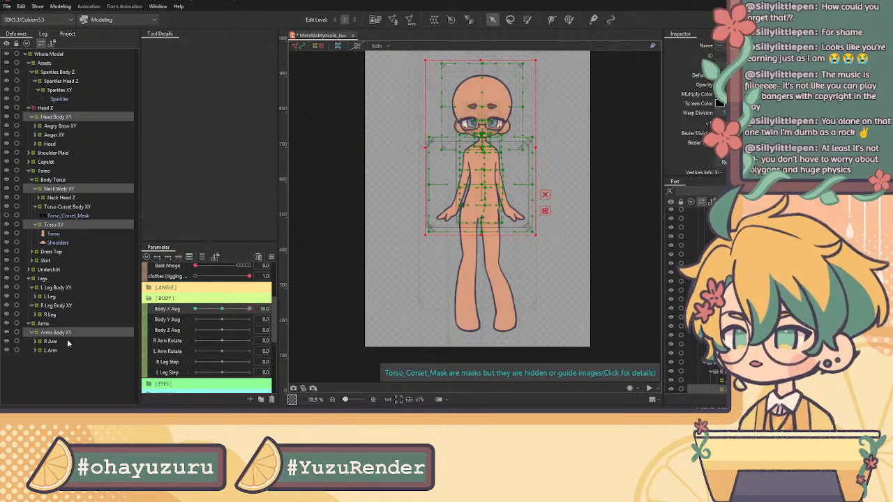
Step: Shift the whole L Leg Body XY deformer slightly outward at Body X Aug 10 to follow the torso
left_click(62, 290)
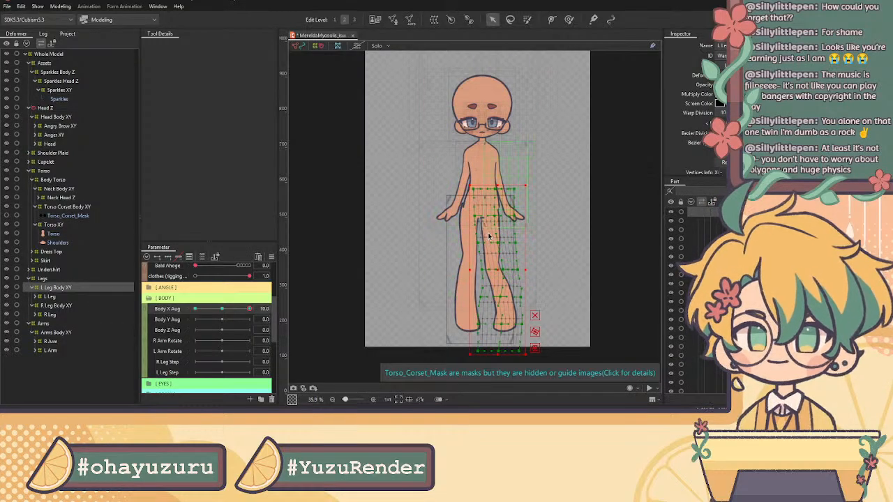
scroll(499, 233, "up", 2)
left_click_drag(499, 288, 502, 287)
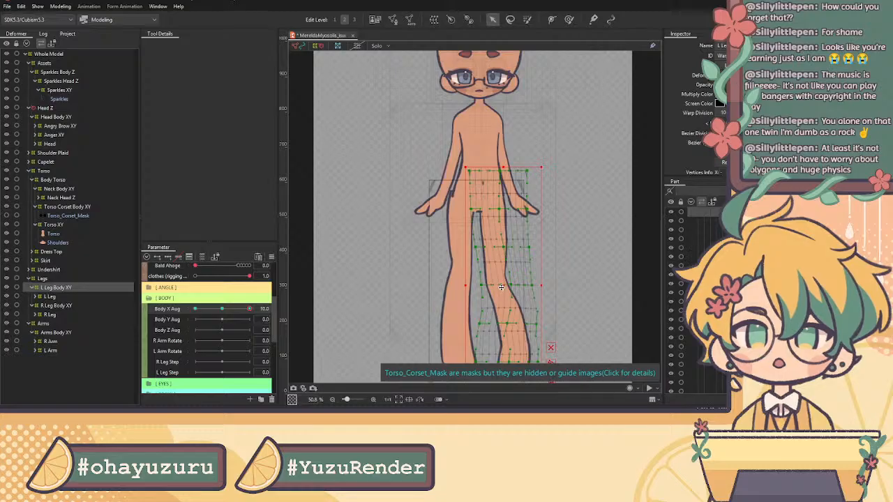
Step: Move the hip corner and upper thigh points of the R Leg Body XY deformer toward the other leg at Body X Aug 10
left_click(61, 307)
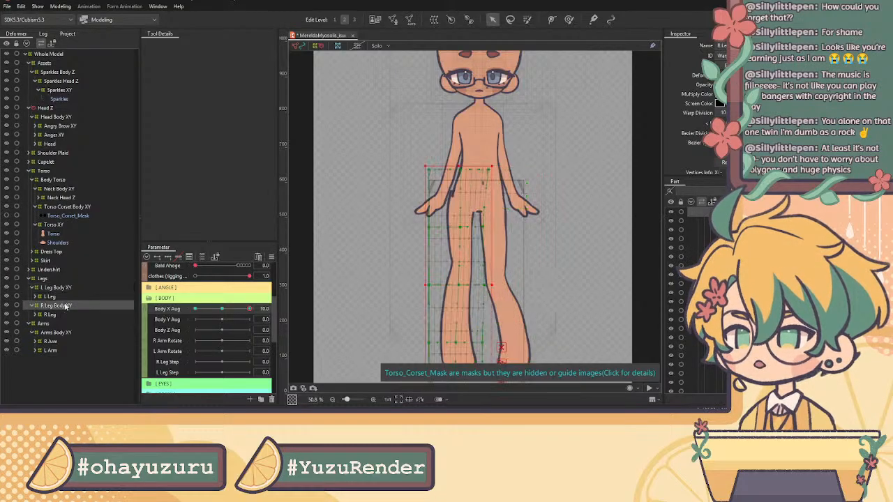
scroll(457, 153, "up", 4)
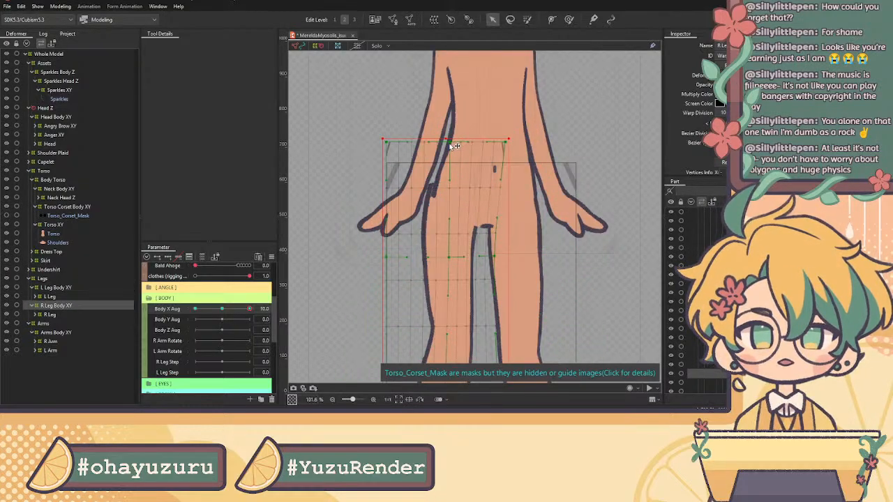
left_click_drag(507, 143, 511, 144)
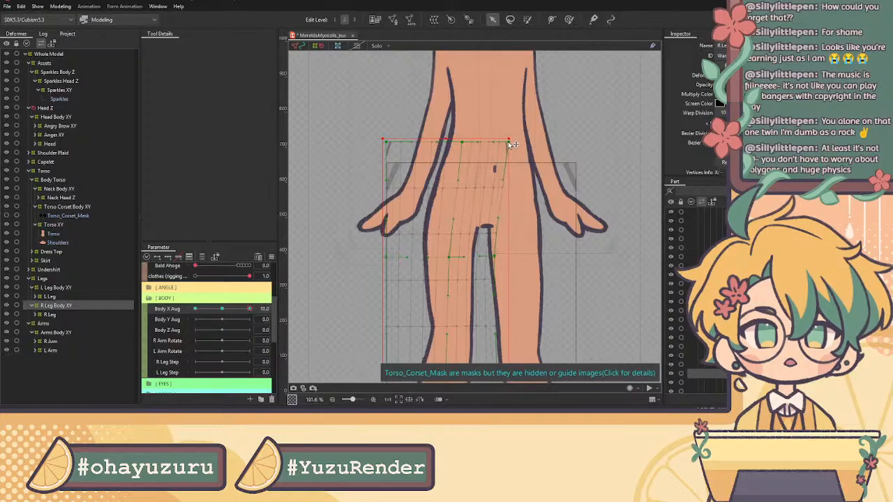
left_click_drag(500, 257, 458, 256)
key("ctrl+z")
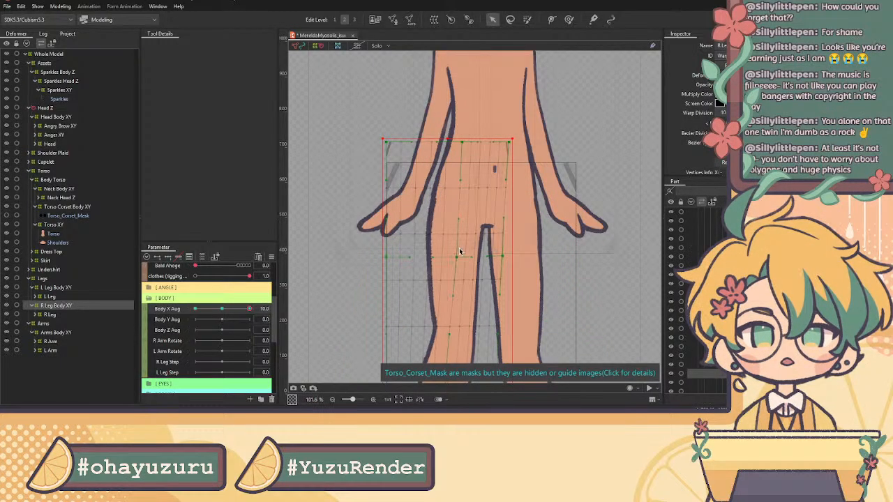
left_click_drag(392, 145, 398, 144)
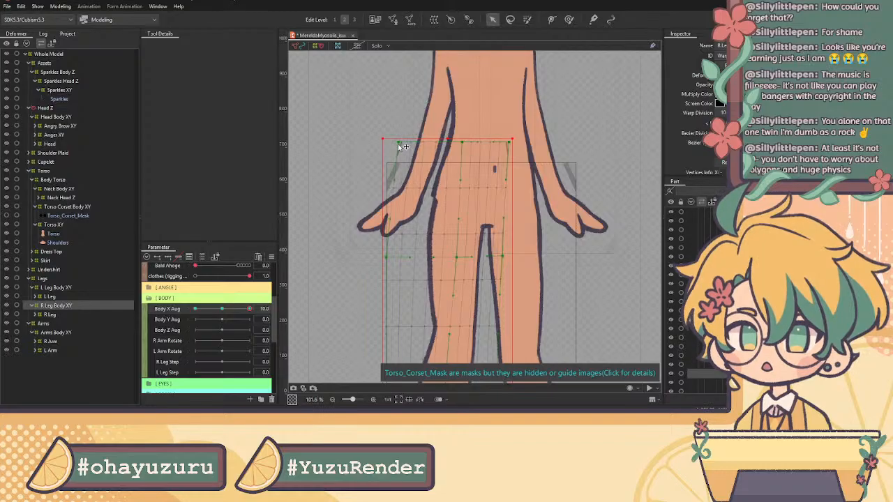
left_click_drag(465, 143, 460, 144)
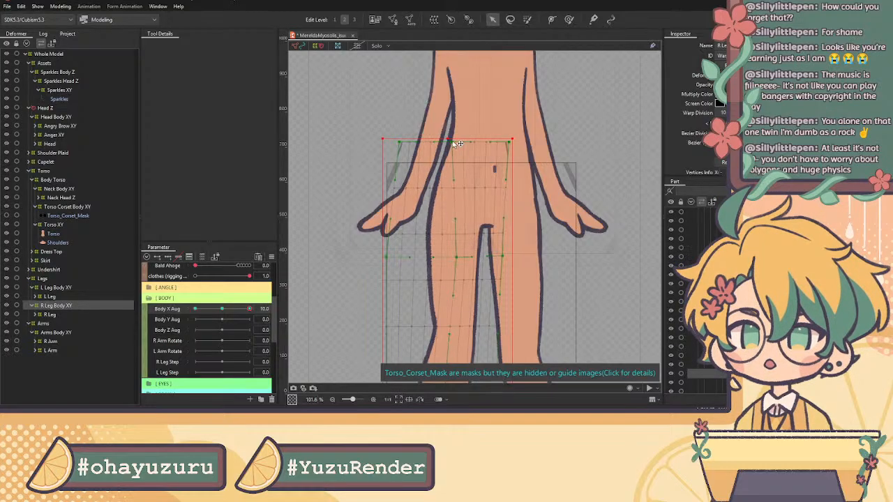
Step: Move the middle and inner knee points of the R Leg Body XY deformer slightly toward the other leg at Body X Aug 10
scroll(461, 144, "down", 5)
scroll(461, 227, "up", 2)
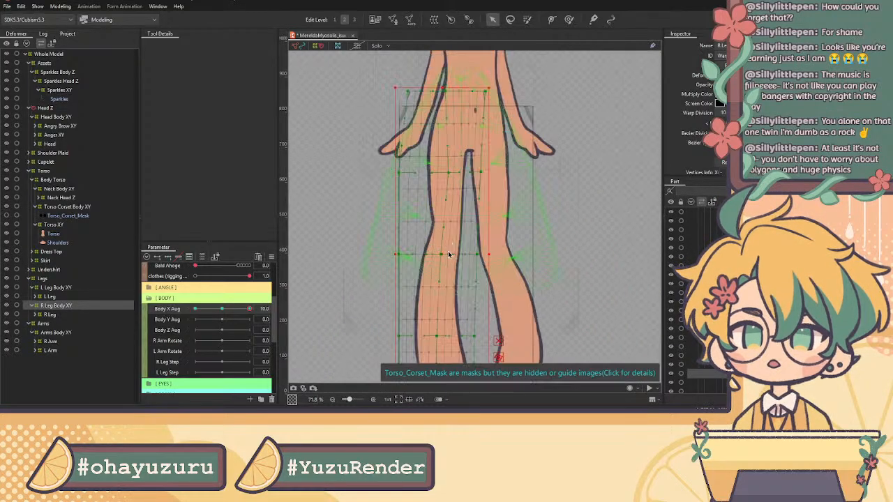
left_click_drag(441, 259, 445, 255)
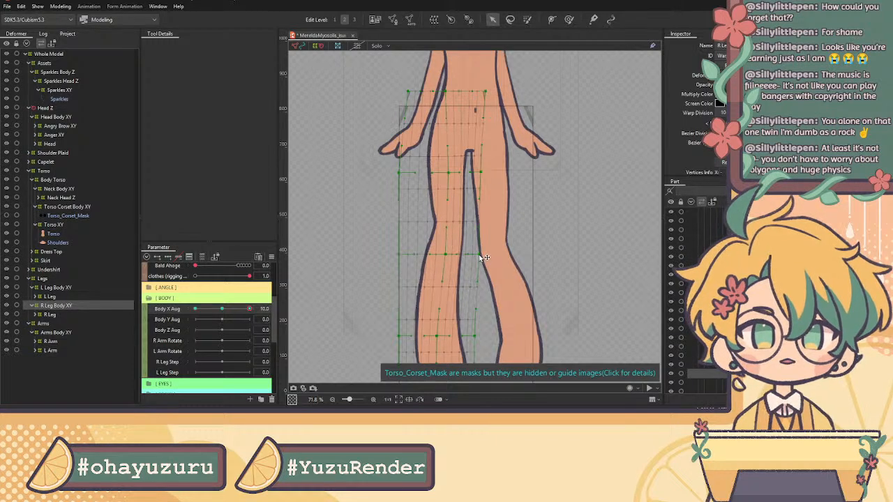
scroll(441, 276, "down", 2)
mouse_move(252, 309)
left_mouse_down()
mouse_move(225, 309)
mouse_move(255, 309)
left_mouse_up()
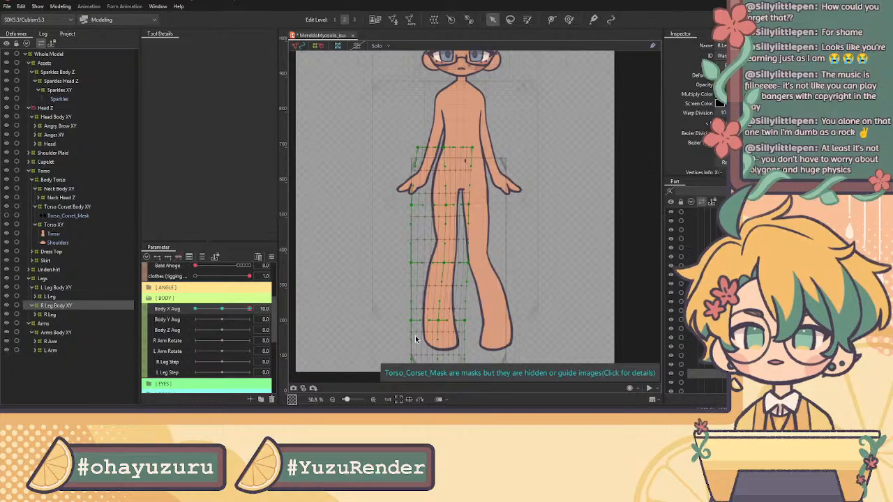
Step: Raise the lower outer corner and outer shin points of the R Leg Body XY deformer to tilt the foot at Body X Aug 10
scroll(408, 335, "up", 3)
left_click_drag(409, 333, 406, 324)
left_click_drag(404, 219, 404, 214)
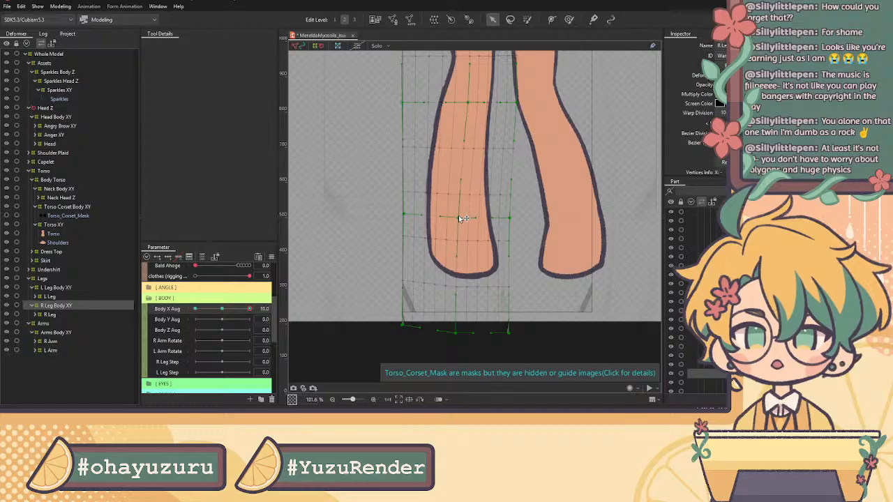
scroll(475, 226, "down", 3)
left_click_drag(249, 309, 272, 320)
scroll(441, 209, "up", 2)
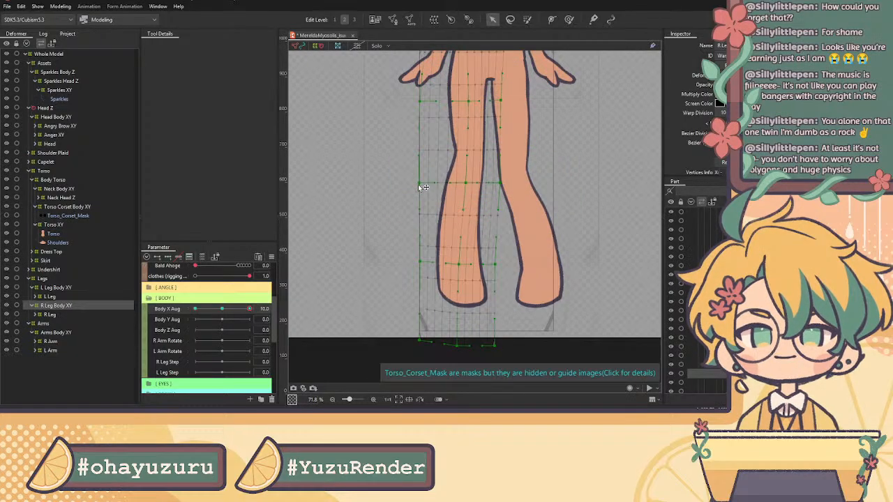
Step: At Body X Aug -10, move the R Leg Body XY deformer's inner hip corner and thigh points outward and nudge its top middle point inward
left_click_drag(250, 313, 187, 318)
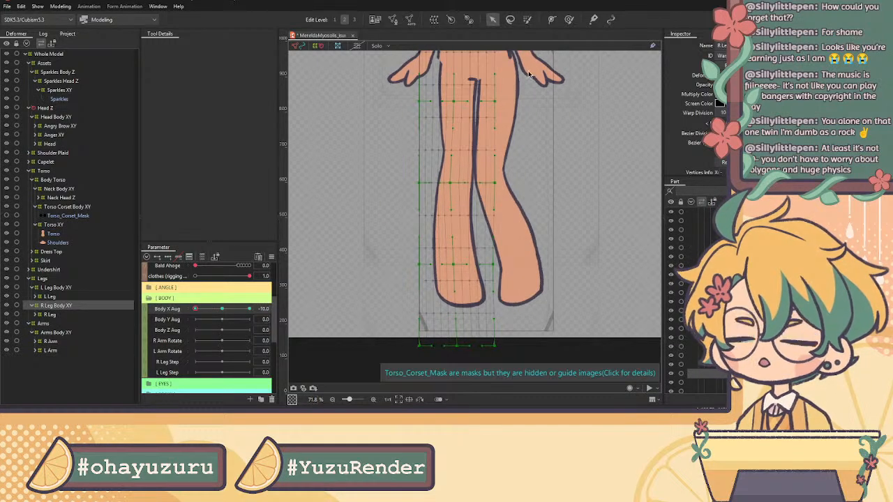
scroll(503, 105, "up", 3)
scroll(474, 131, "up", 3)
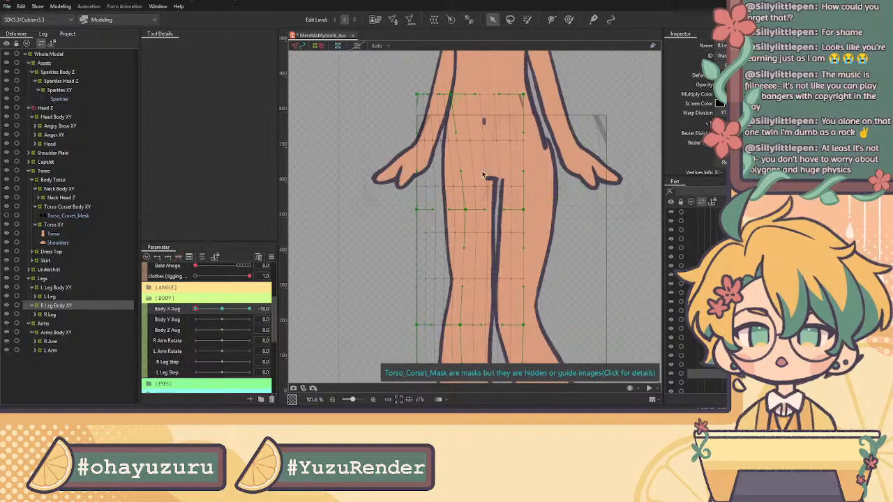
left_click_drag(465, 209, 460, 209)
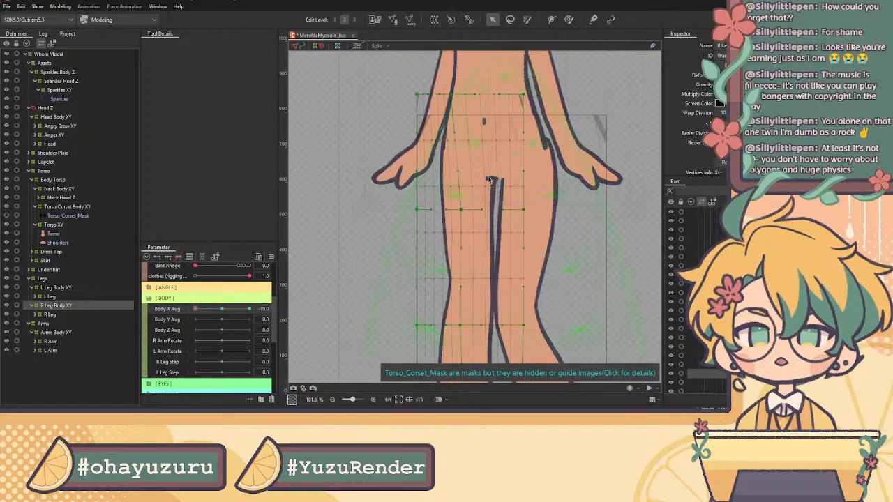
left_click_drag(522, 94, 514, 93)
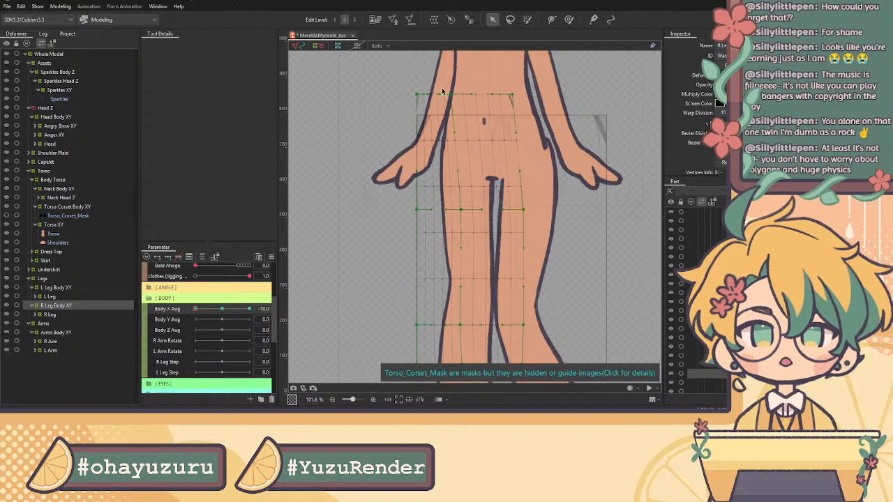
left_click_drag(452, 94, 455, 94)
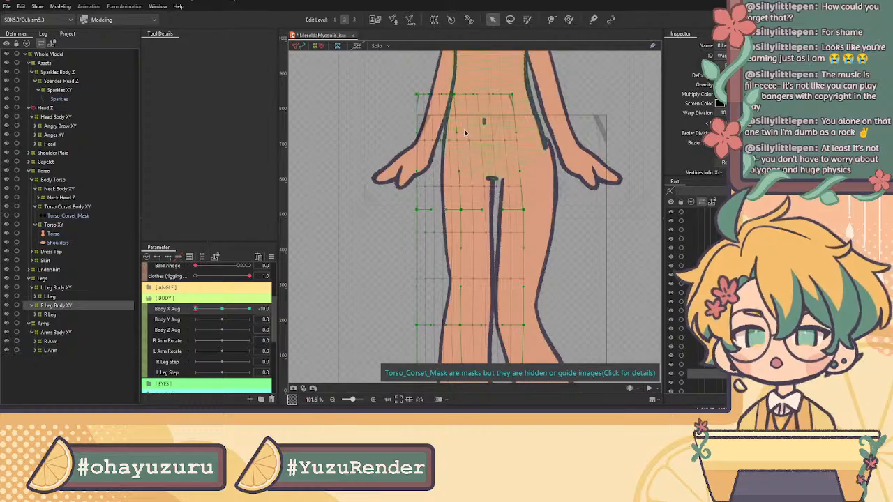
left_click_drag(522, 209, 517, 209)
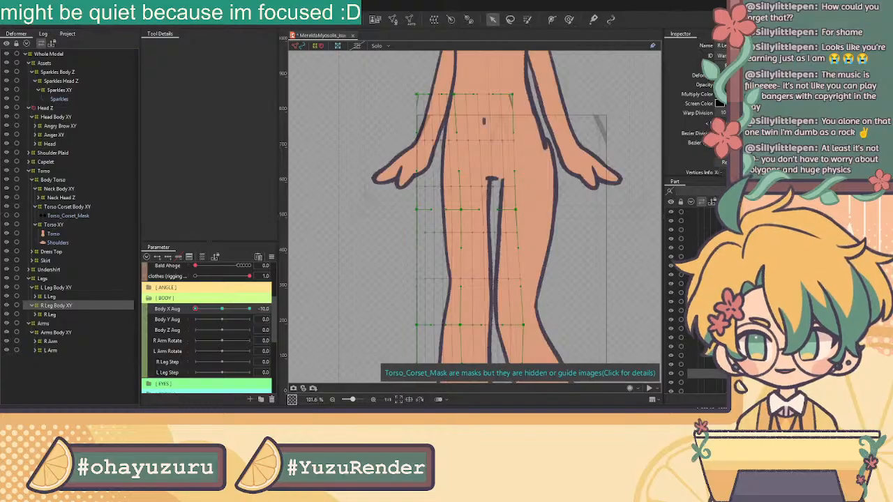
left_click_drag(485, 220, 478, 196)
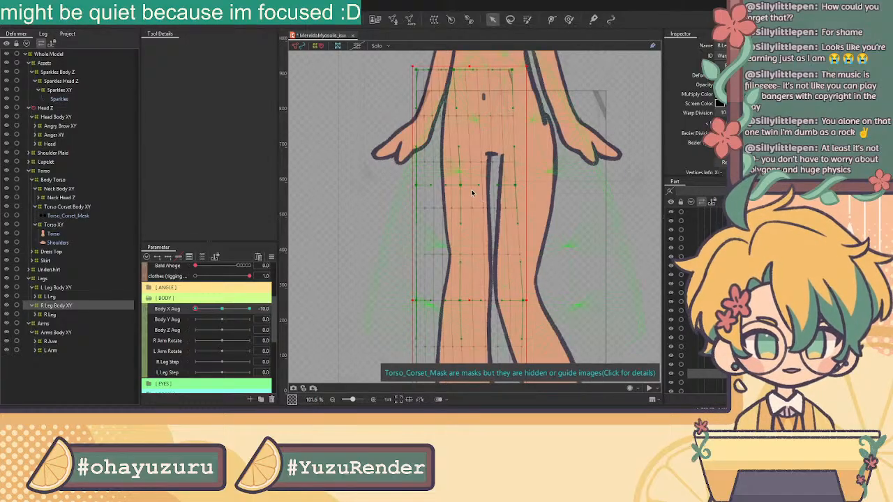
Step: At Body X Aug -10, move the R Leg Body XY deformer's thigh and knee points slightly outward, away from the other leg
left_click_drag(415, 184, 410, 185)
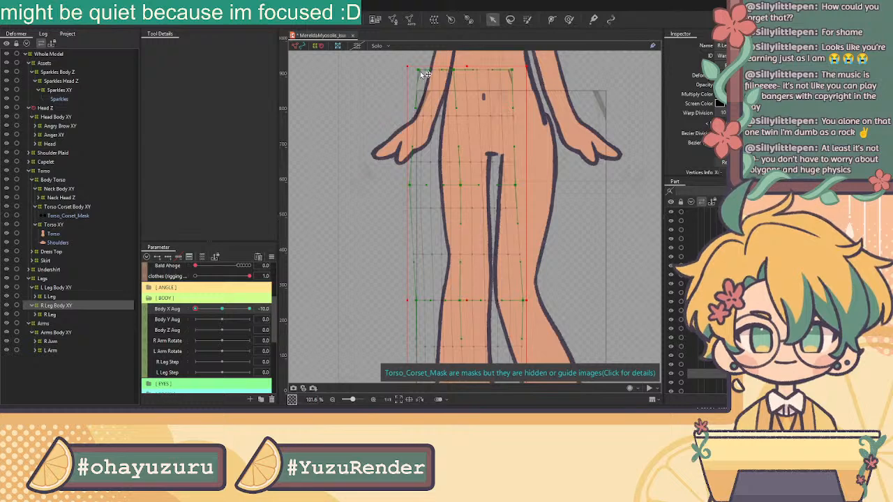
left_click(462, 191)
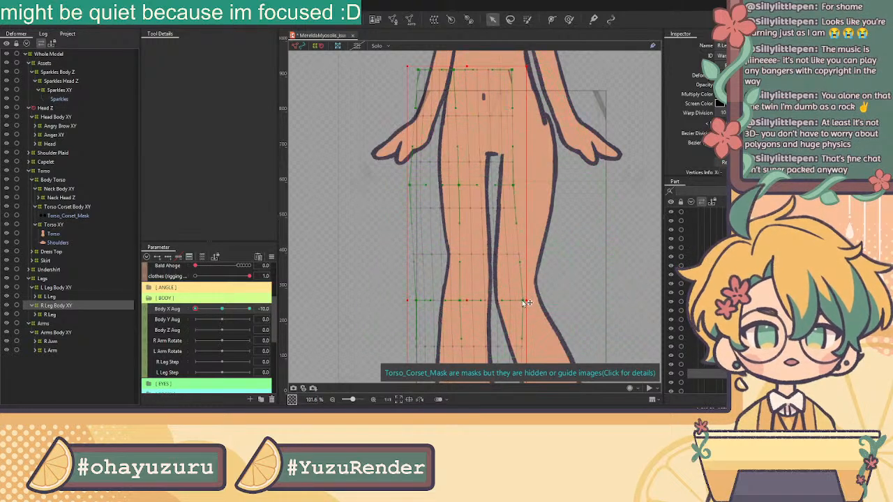
left_click_drag(525, 302, 494, 221)
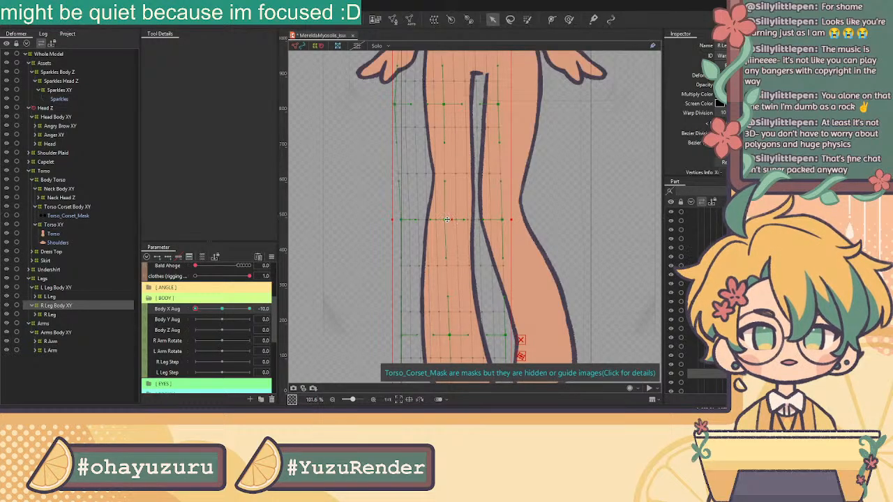
key("ctrl+z")
key("ctrl+y")
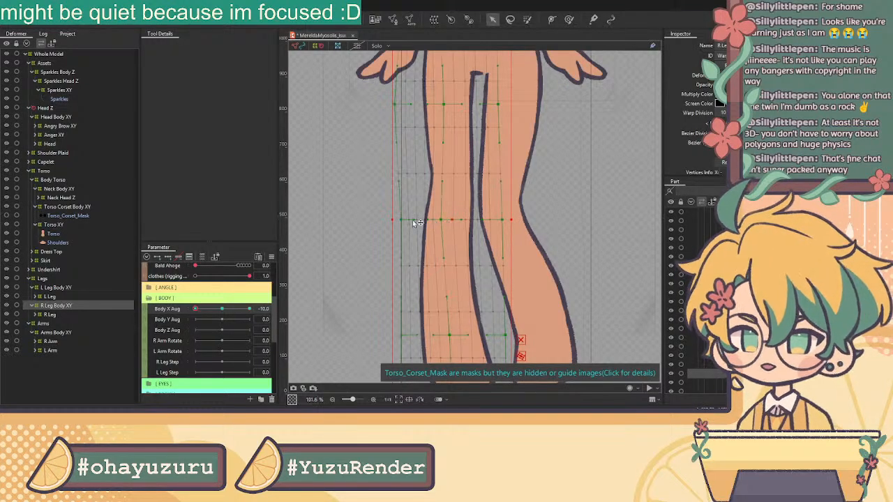
scroll(455, 213, "down", 3)
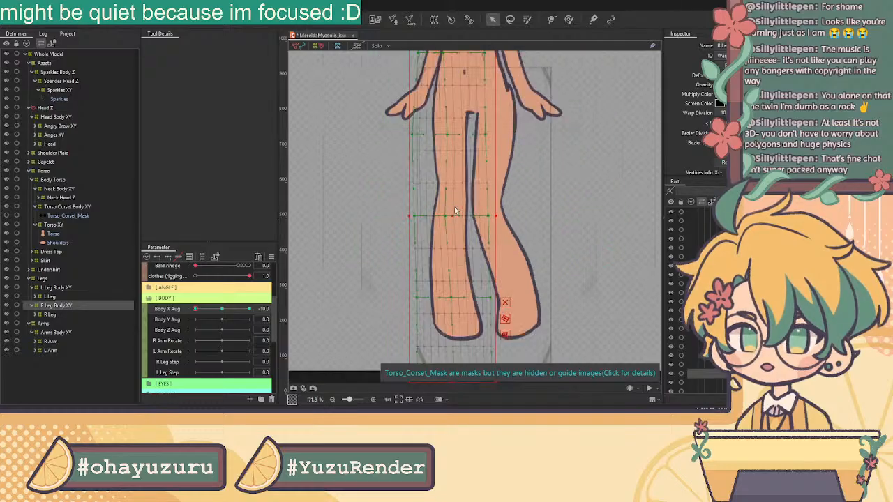
left_click_drag(197, 310, 156, 322)
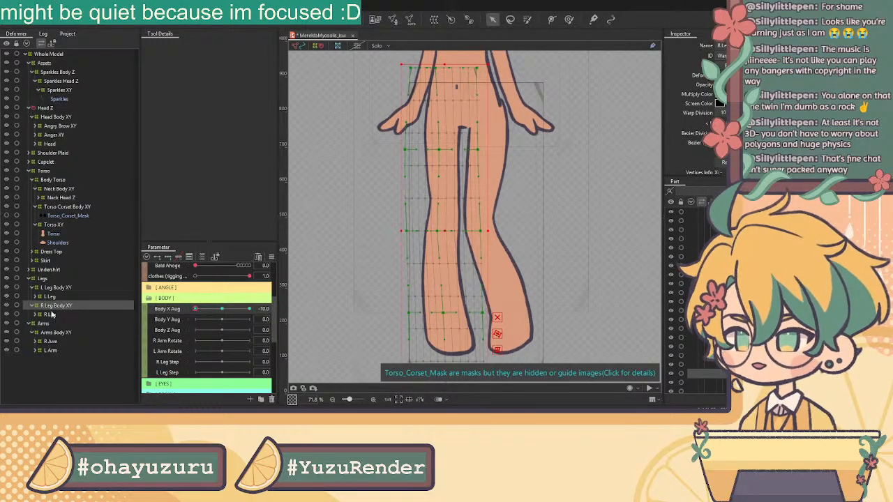
Step: Shift the whole L Leg Body XY deformer slightly toward the other leg at Body X Aug -10 and compare it with the pose at 10
left_click(63, 290)
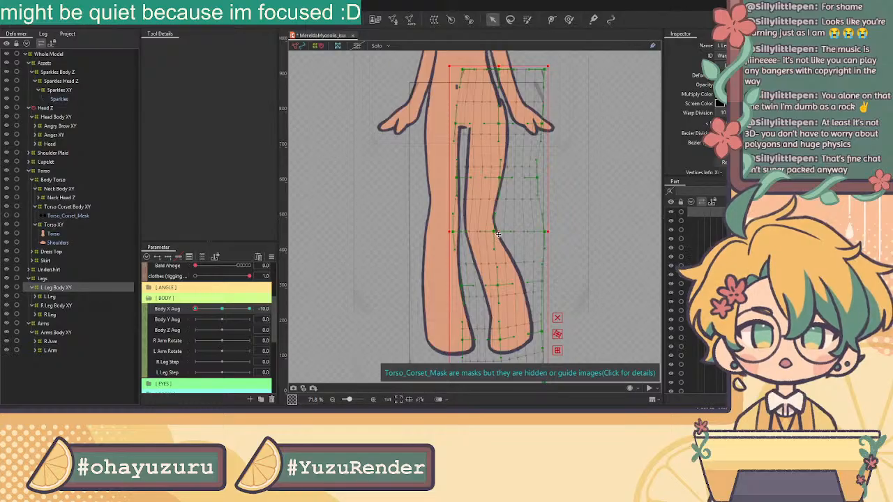
left_click_drag(499, 234, 494, 234)
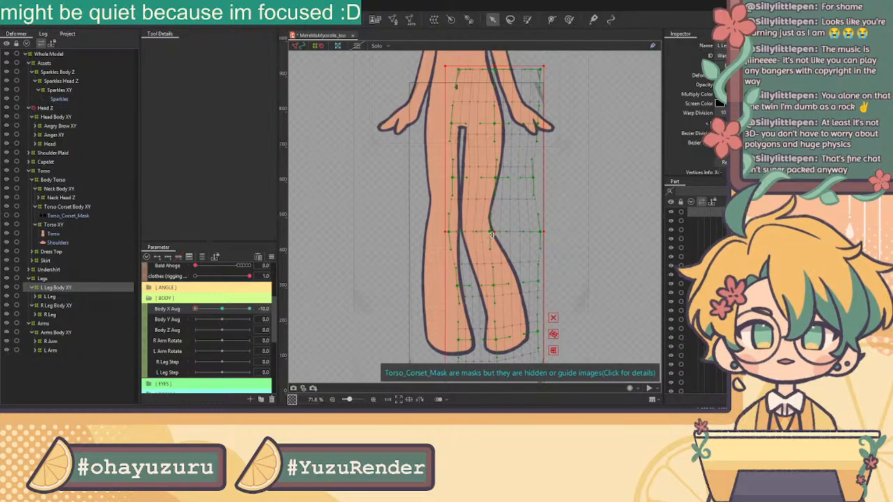
left_click_drag(196, 309, 222, 330)
left_click_drag(201, 324, 253, 340)
scroll(504, 154, "up", 2)
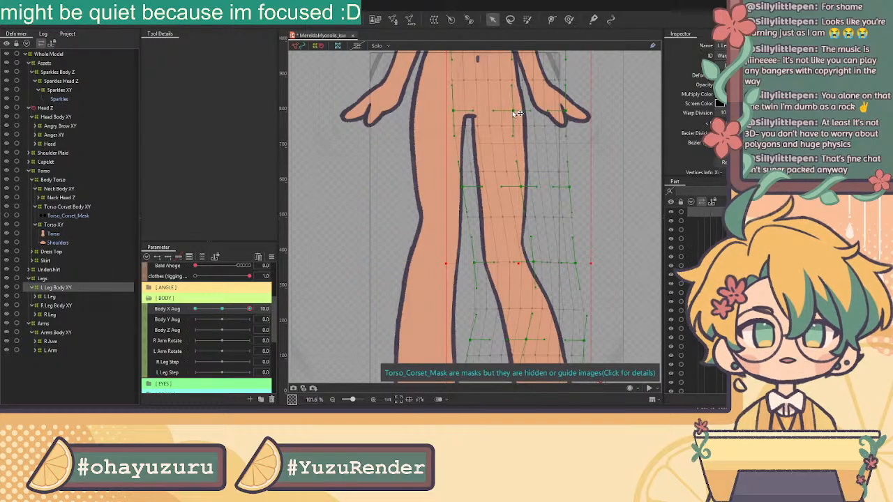
left_click_drag(517, 112, 507, 147)
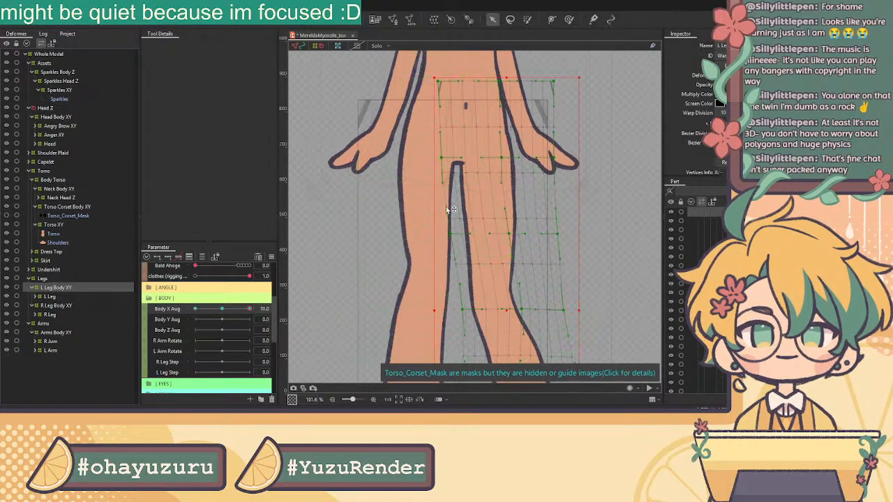
scroll(452, 160, "down", 5)
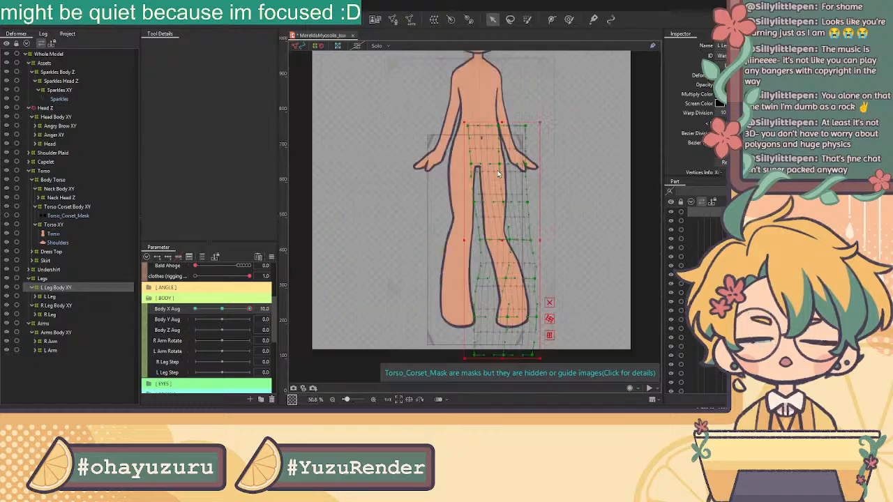
Step: At Body X Aug -10, move the L Leg Body XY deformer's ankle and bottom points slightly away from the other leg
left_click_drag(249, 309, 185, 320)
scroll(445, 320, "up", 5)
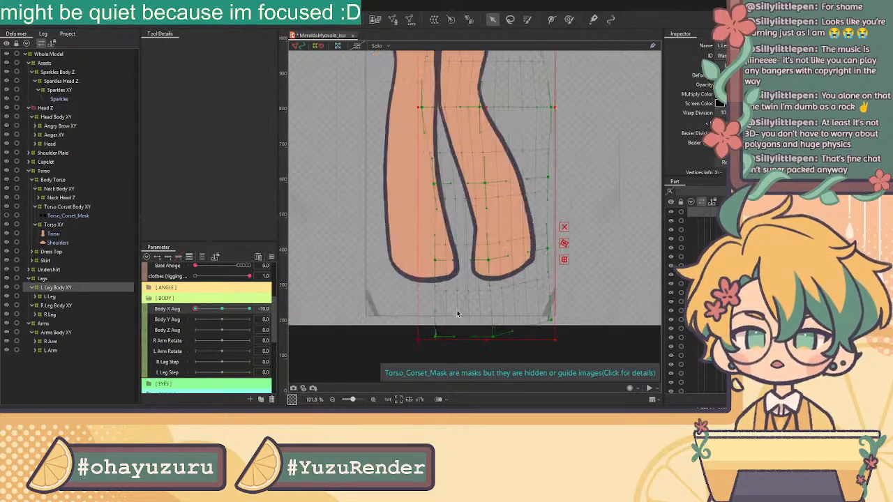
left_click_drag(506, 241, 509, 235)
left_click_drag(428, 246, 438, 245)
left_click_drag(427, 346, 434, 347)
left_click_drag(508, 347, 517, 349)
left_click_drag(590, 323, 599, 328)
left_click_drag(587, 230, 590, 225)
scroll(510, 186, "down", 4)
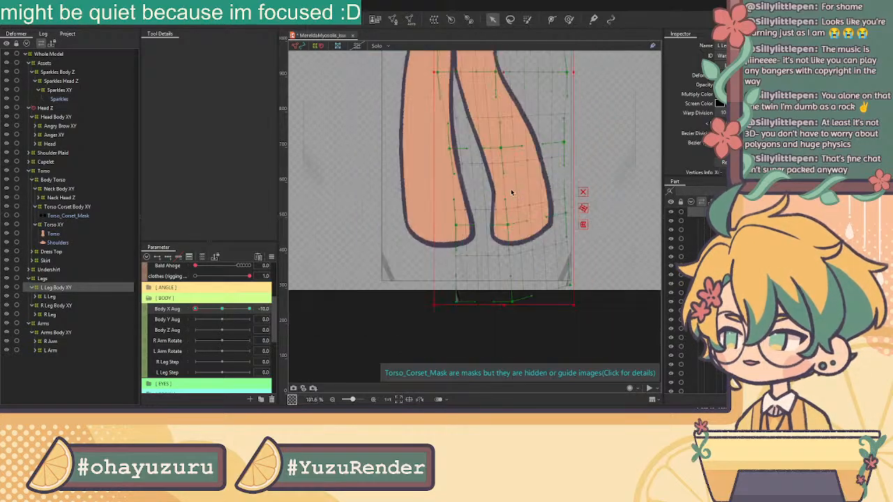
scroll(531, 154, "down", 1)
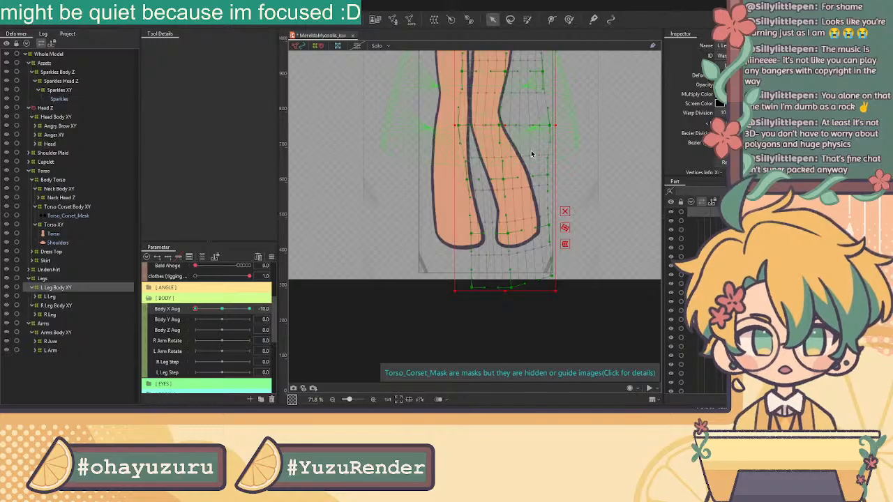
Step: Examine the L Leg Body XY deformer from hip to foot while sweeping Body X Aug near its negative end
left_click_drag(605, 80, 590, 178)
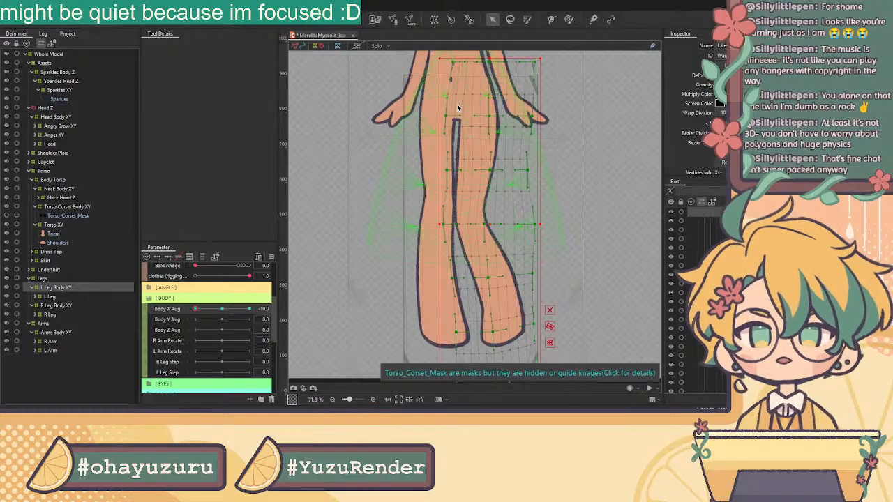
scroll(454, 110, "up", 3)
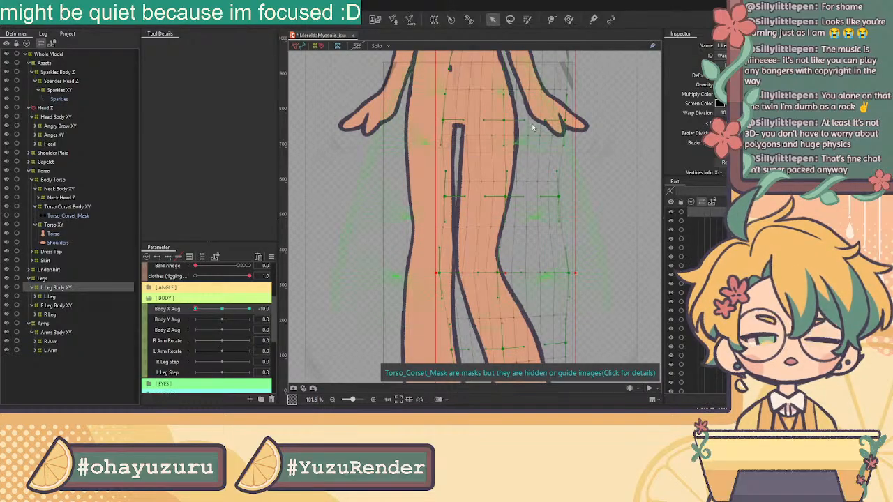
scroll(534, 128, "down", 3)
left_click_drag(538, 126, 532, 146)
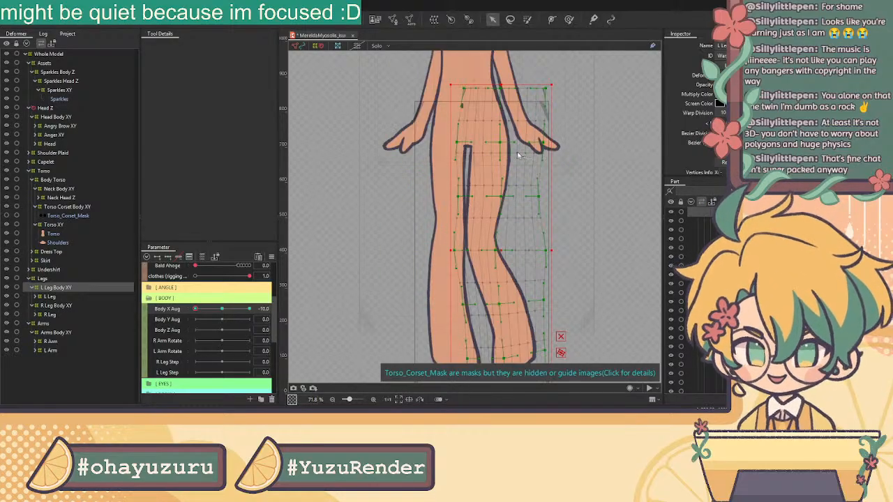
scroll(499, 70, "up", 2)
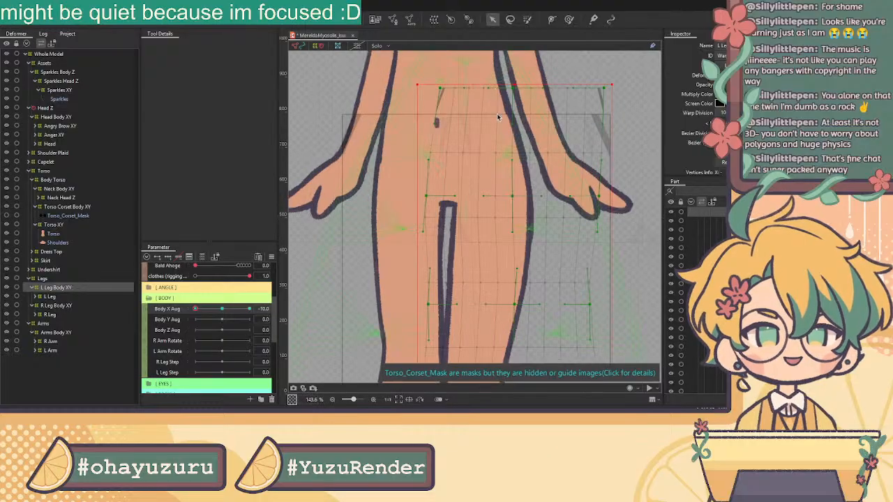
scroll(495, 136, "down", 4)
left_click_drag(197, 309, 191, 339)
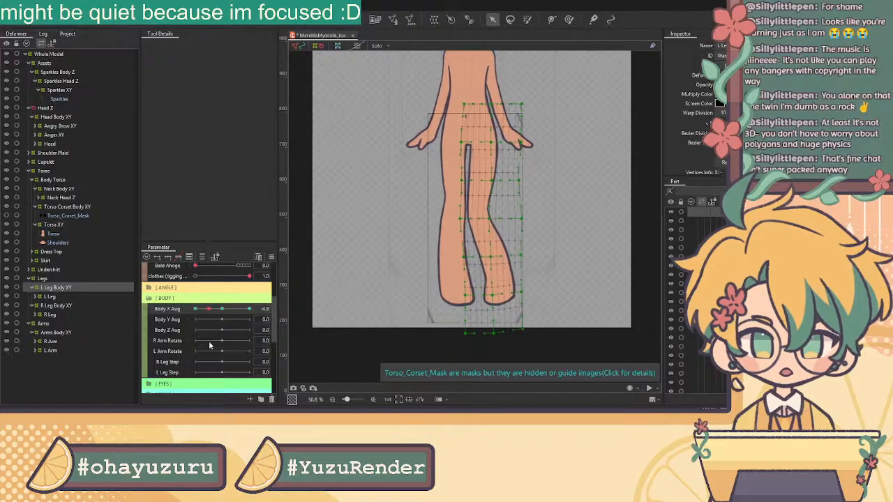
left_click_drag(418, 327, 404, 293)
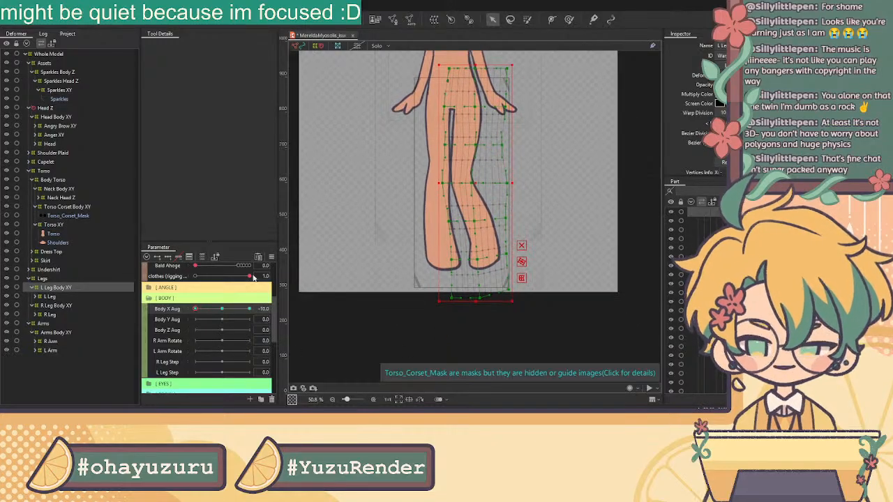
Step: Nudge the R Leg Body XY deformer's bottom outer corner slightly inward at Body X Aug -10
left_click(63, 308)
scroll(418, 328, "up", 2)
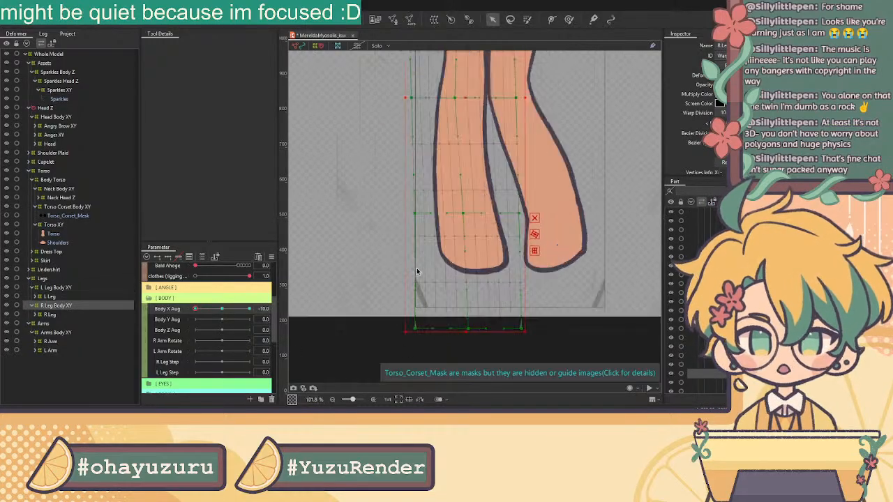
left_click_drag(422, 330, 424, 328)
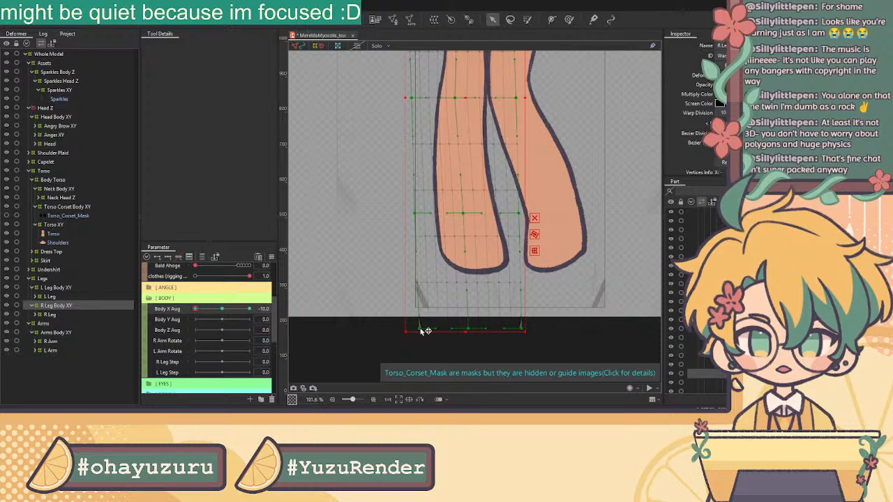
Step: Set Body X Aug to 10 and examine the turned figure's legs, torso and head for shape and alignment
left_click_drag(198, 316, 250, 311)
scroll(494, 213, "down", 3)
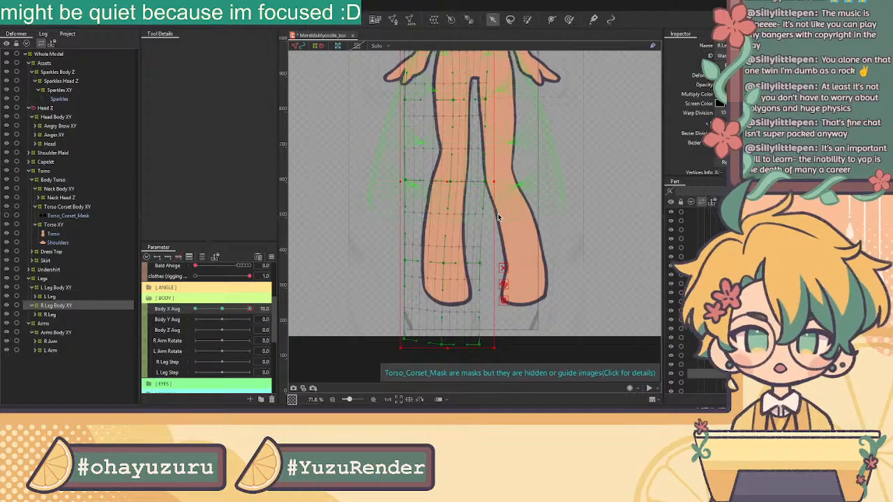
scroll(543, 218, "up", 3)
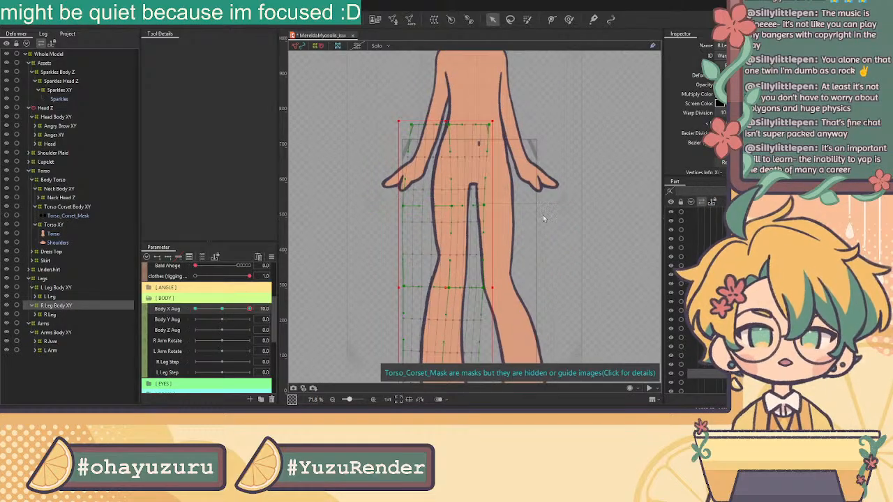
scroll(542, 218, "down", 3)
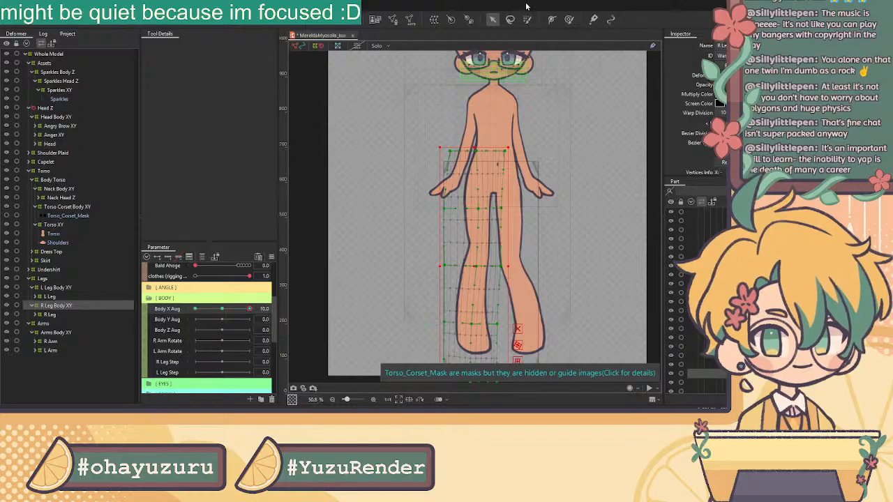
scroll(519, 100, "up", 1)
scroll(519, 100, "up", 3)
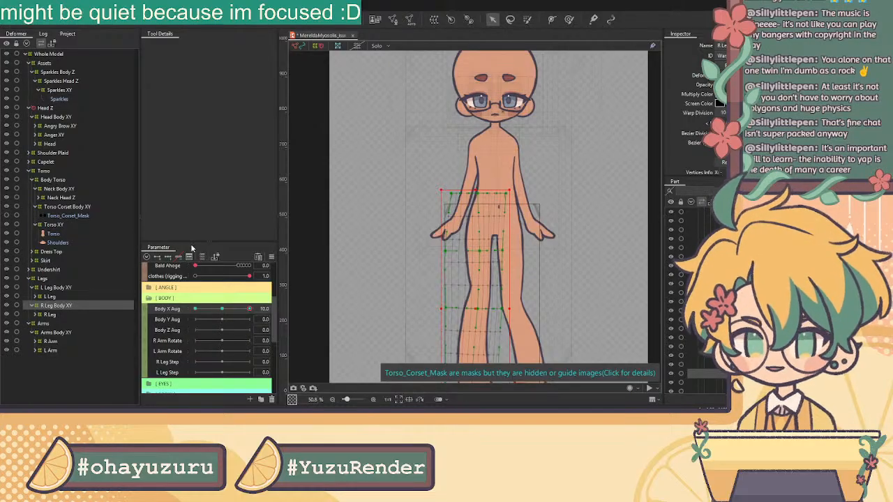
left_click_drag(565, 91, 554, 110)
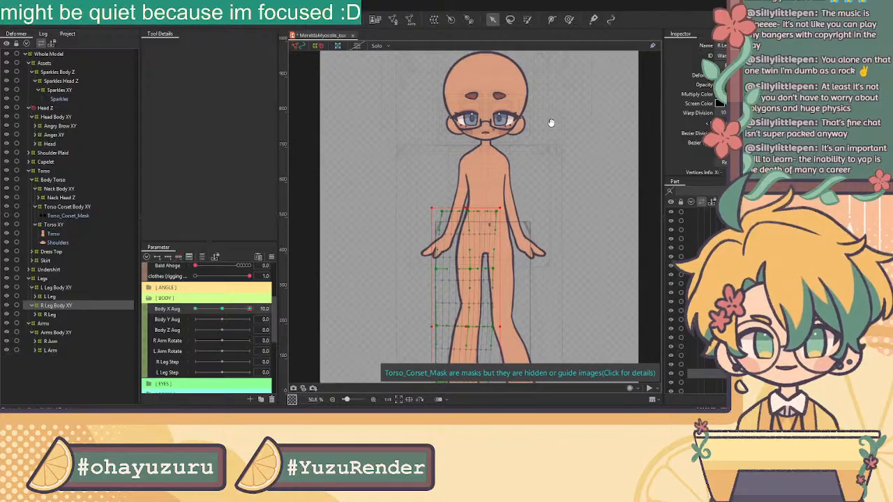
scroll(532, 189, "down", 3)
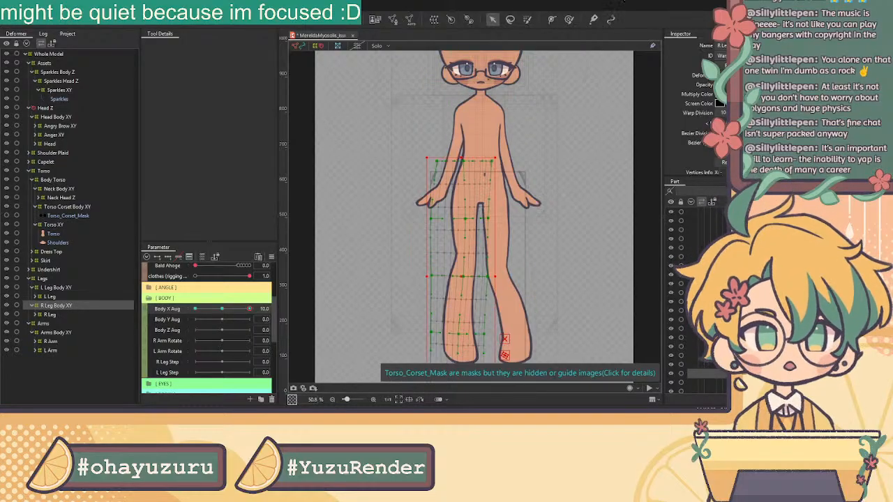
left_click_drag(622, 89, 618, 140)
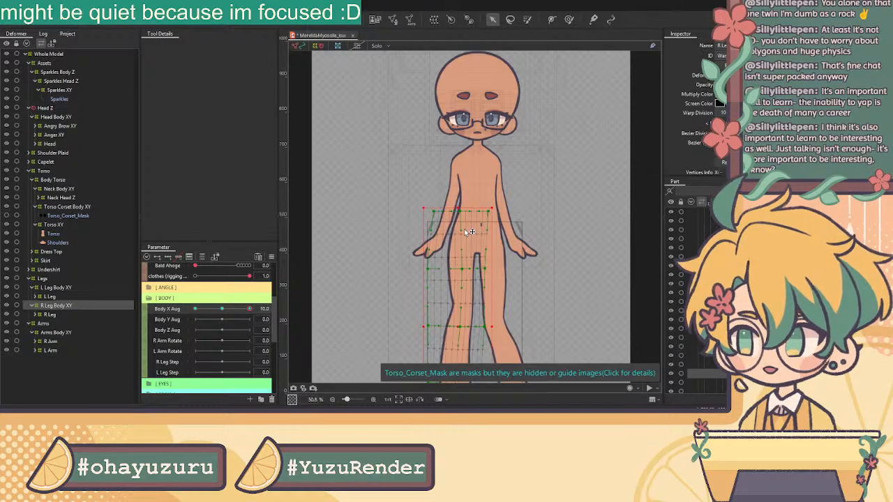
left_click_drag(498, 174, 500, 98)
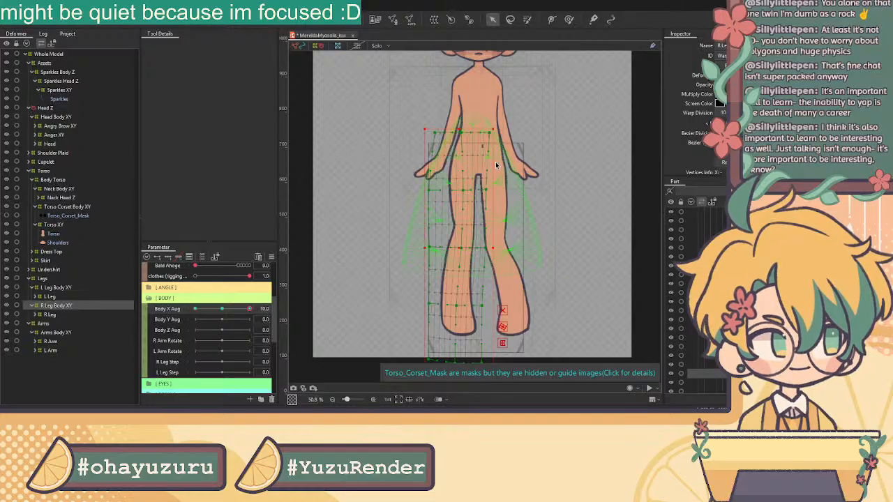
scroll(481, 196, "up", 3)
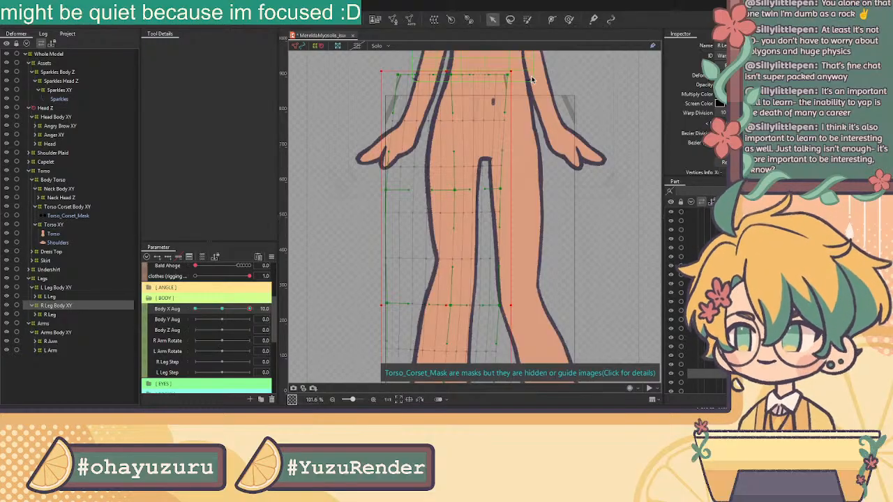
left_click_drag(520, 96, 525, 114)
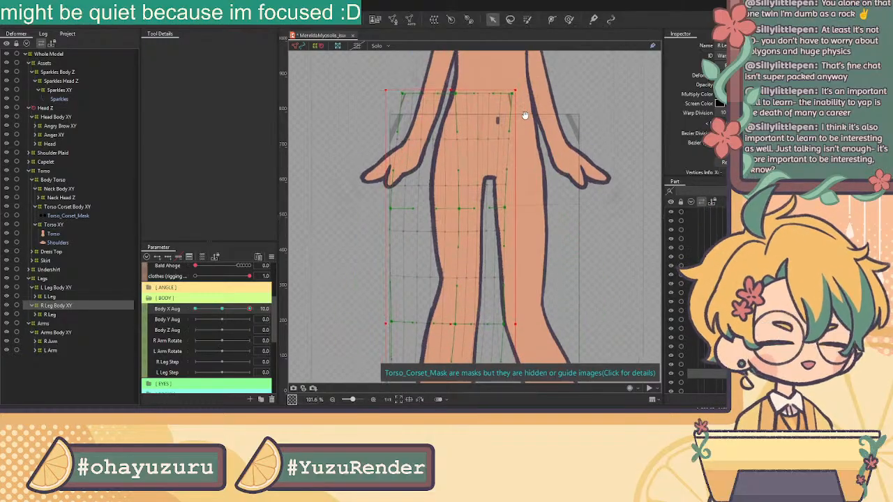
scroll(543, 124, "down", 4)
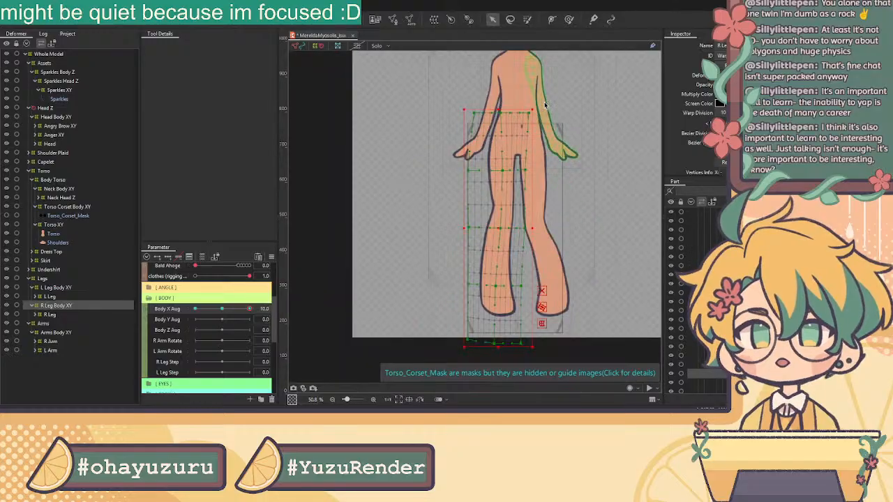
left_click_drag(542, 120, 505, 208)
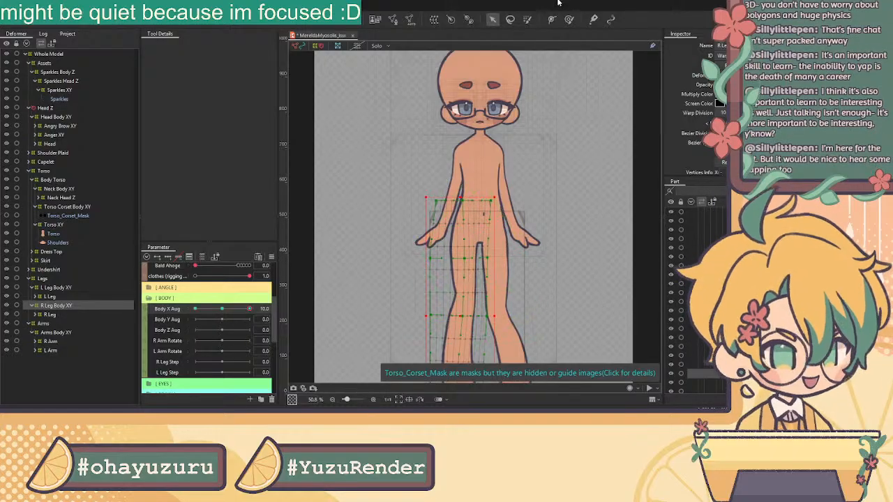
left_click_drag(512, 238, 516, 192)
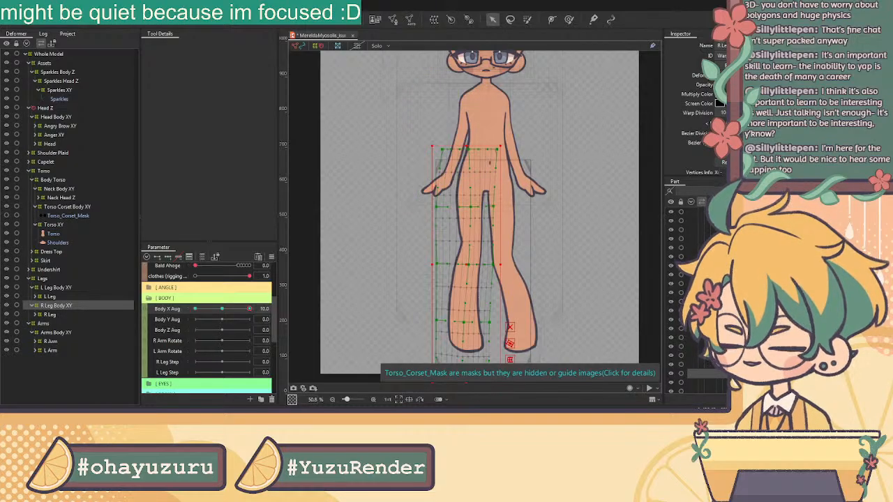
Step: Set Body X Aug to -10, examine the figure from head to feet, and sweep the parameter to 10 to compare both turns
scroll(479, 190, "up", 2)
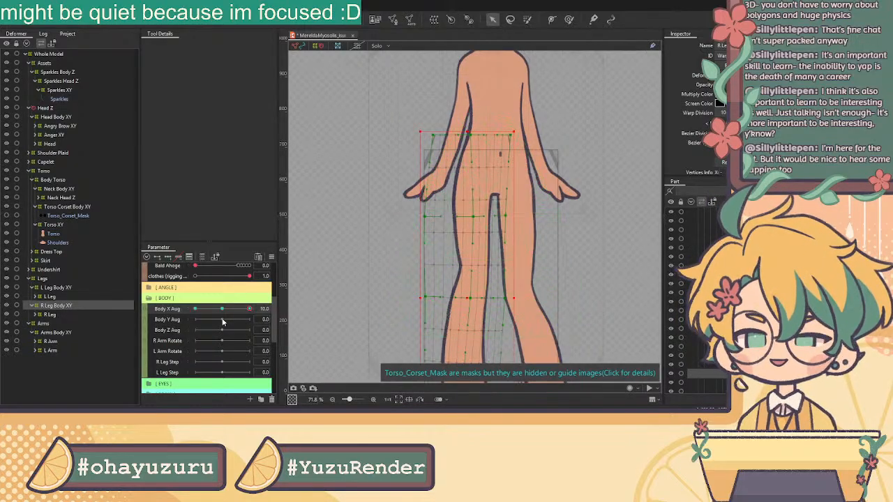
left_click_drag(249, 310, 191, 316)
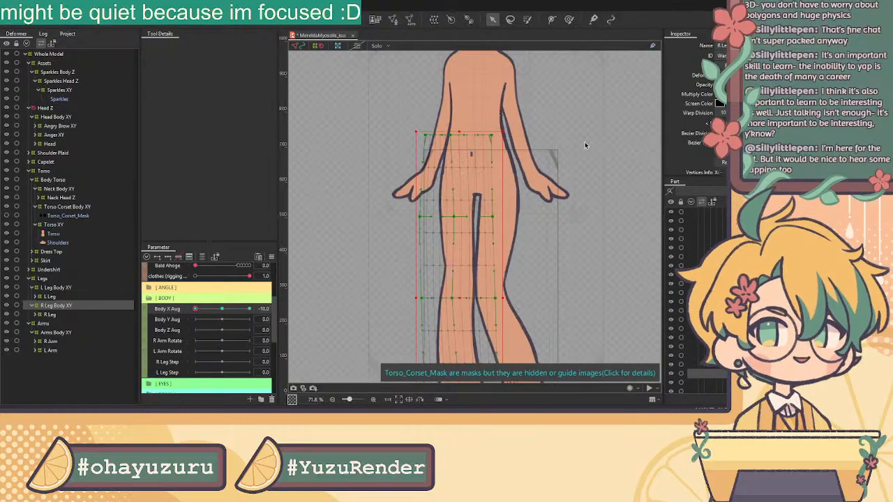
scroll(585, 141, "down", 2)
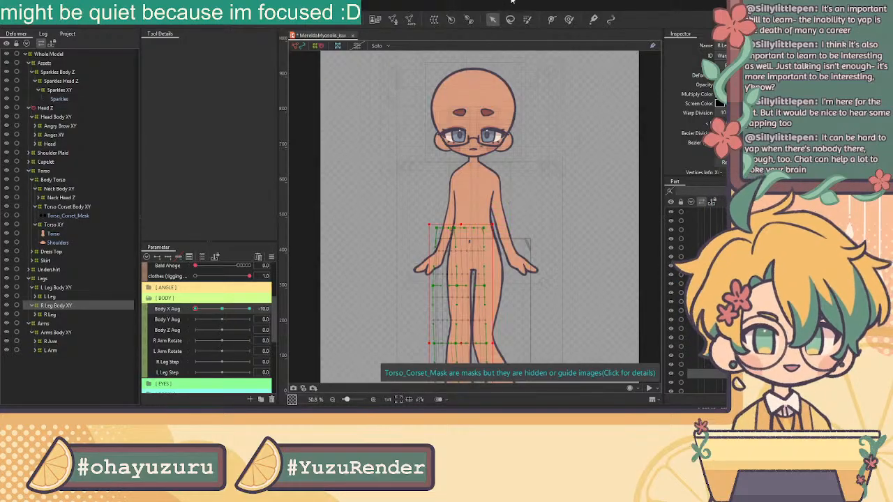
scroll(518, 230, "down", 1)
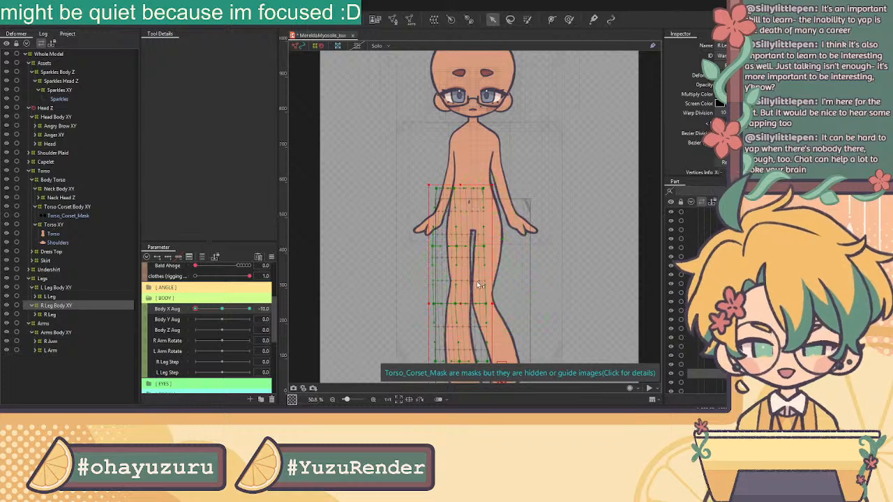
scroll(460, 192, "up", 2)
scroll(463, 193, "up", 1)
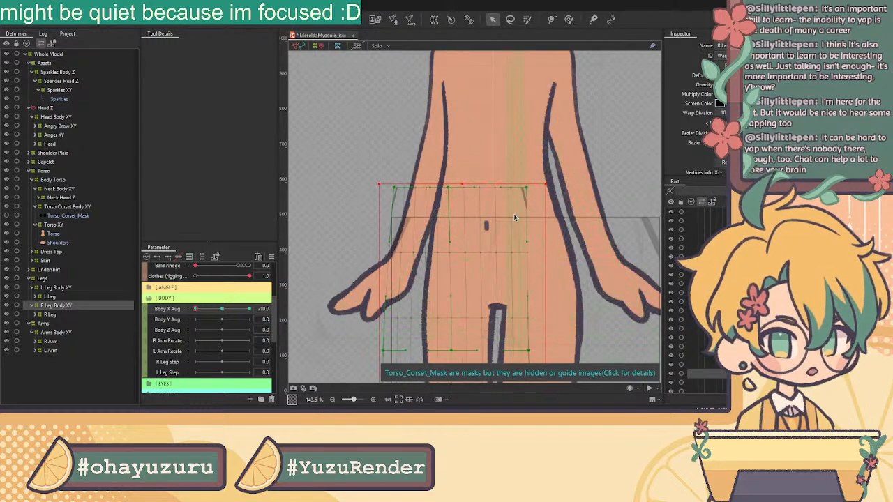
scroll(482, 216, "down", 3)
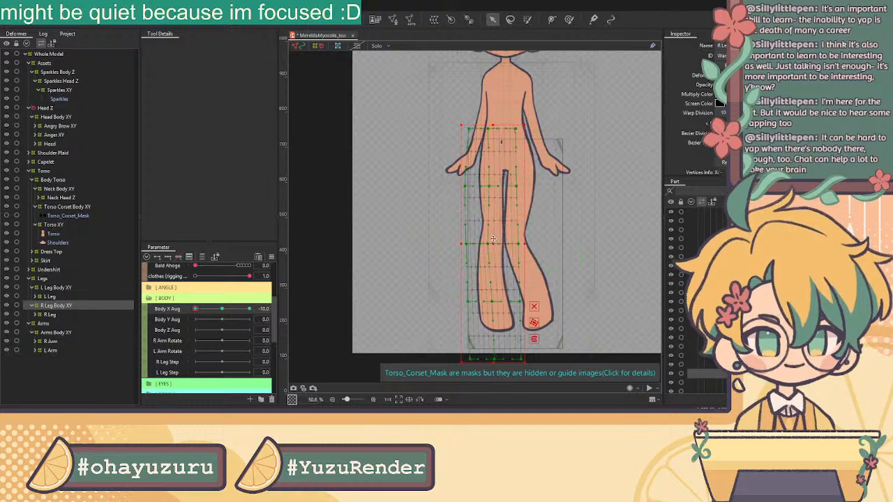
scroll(496, 221, "up", 2)
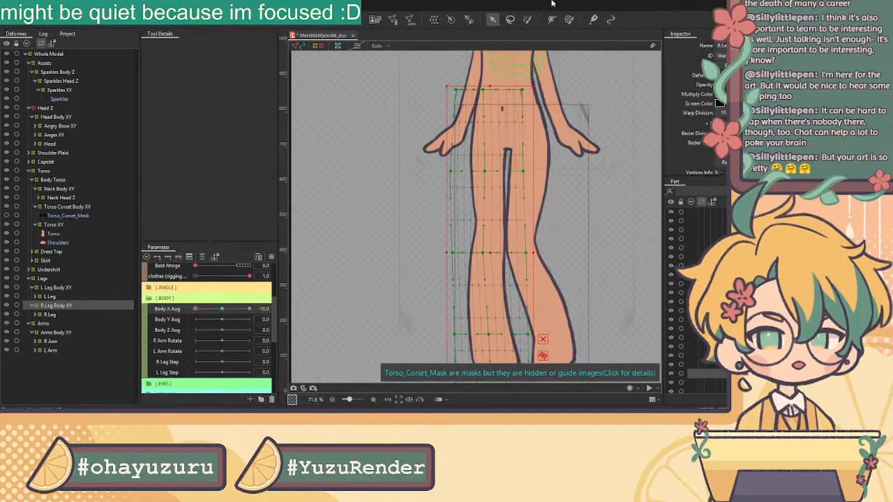
scroll(591, 115, "down", 2)
left_click_drag(591, 115, 555, 219)
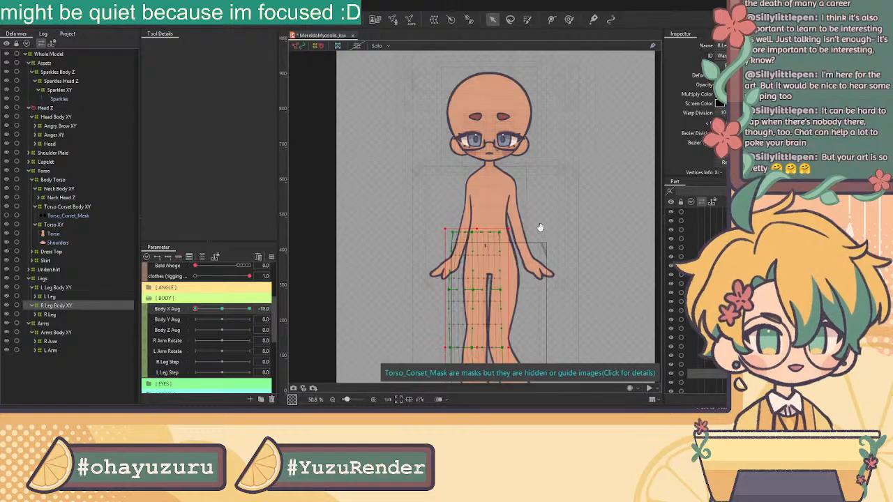
left_click_drag(505, 298, 531, 201)
scroll(507, 274, "up", 2)
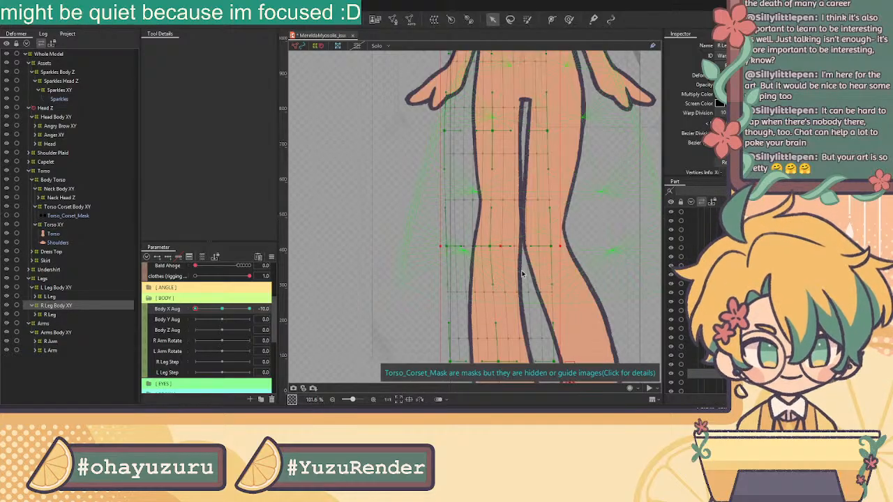
scroll(486, 254, "down", 3)
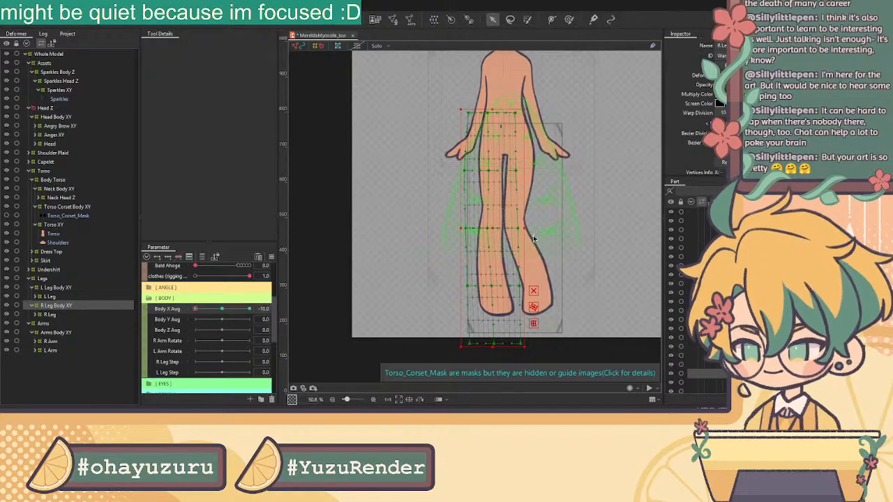
left_click_drag(195, 309, 206, 334)
left_click_drag(188, 376, 349, 365)
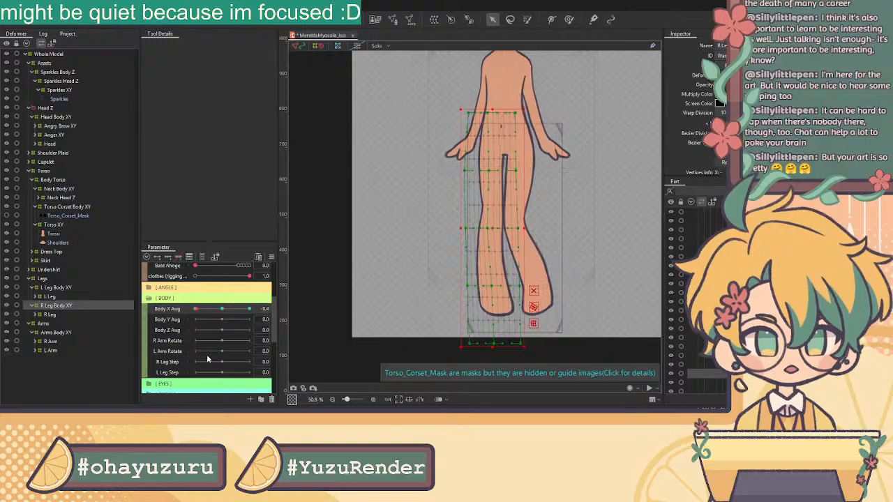
scroll(558, 199, "down", 3)
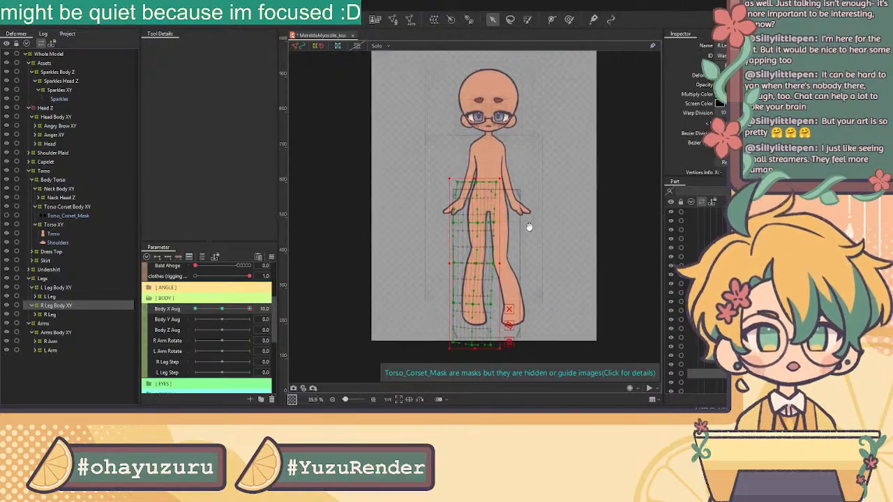
Step: Return Body X Aug to 0 and add three Body Y Aug keys to the torso, neck, head and both leg body XY deformers
left_click_drag(250, 312, 223, 314)
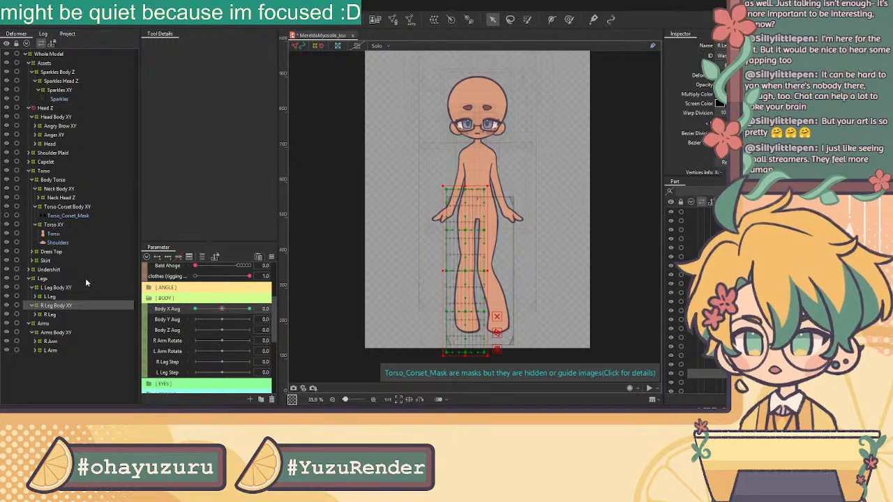
left_click(62, 226)
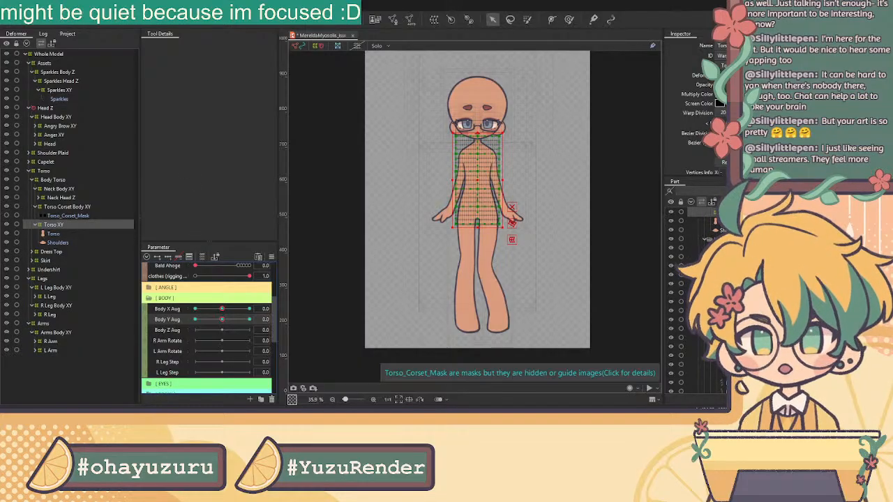
scroll(484, 181, "up", 3)
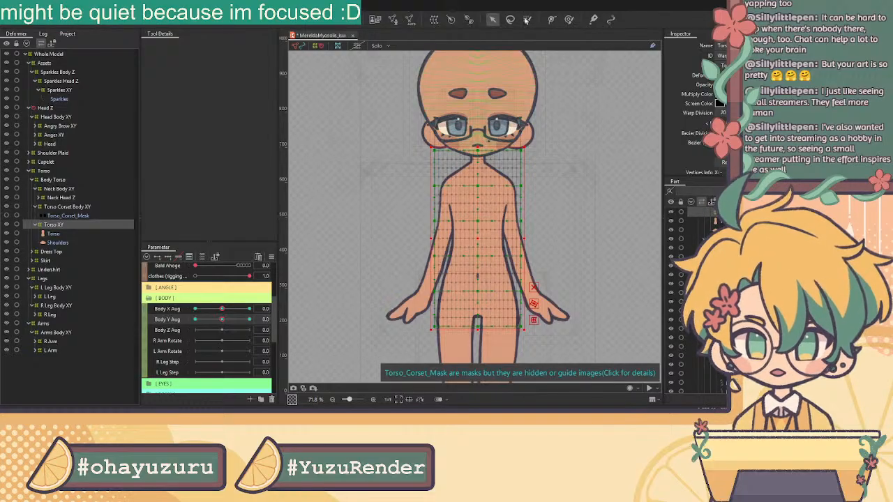
left_click(68, 189, "ctrl")
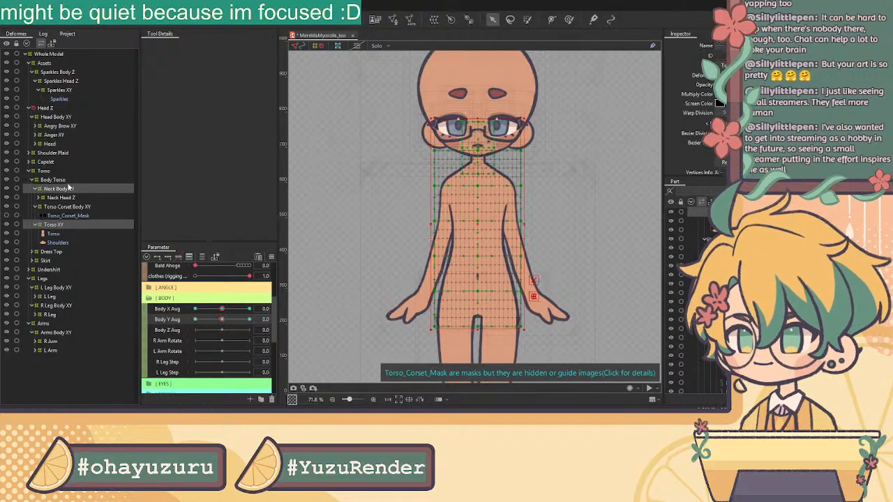
left_click(63, 119, "ctrl")
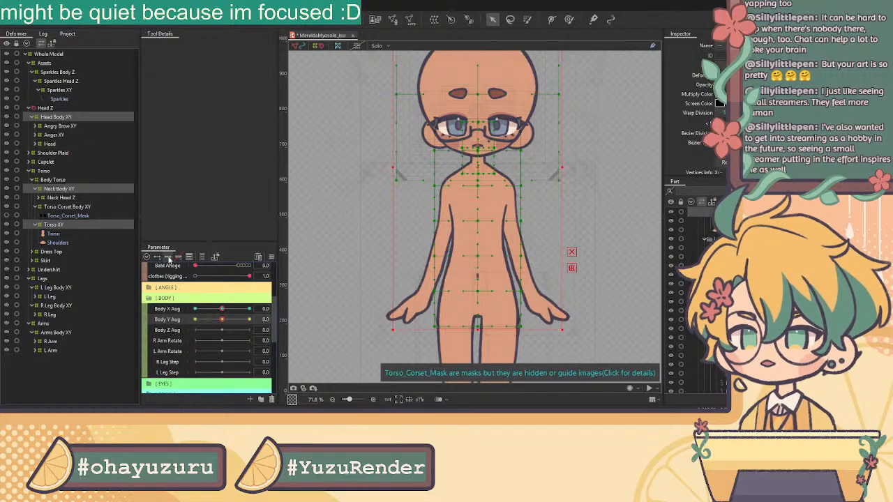
left_click(68, 289, "ctrl")
left_click(70, 307, "ctrl")
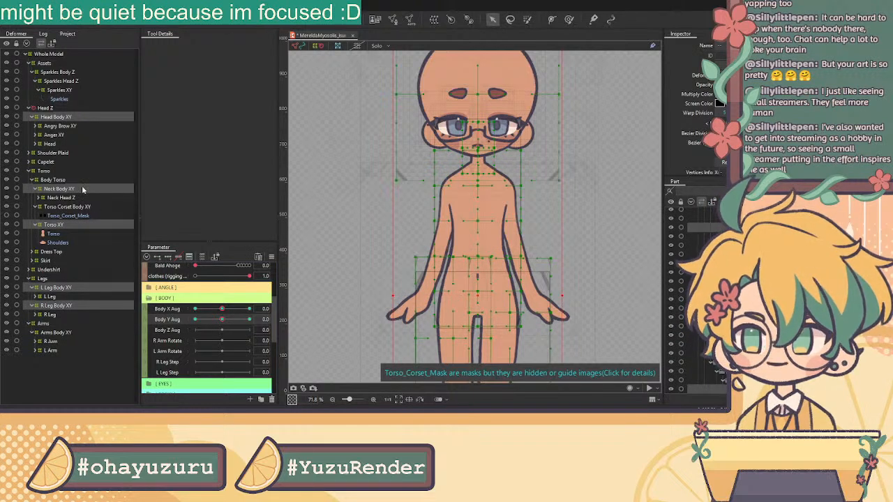
Step: Select the Torso XY, Neck Body XY, Head Body XY and Arms Body XY deformers together and add three keys on Body Y Aug
left_click(78, 227)
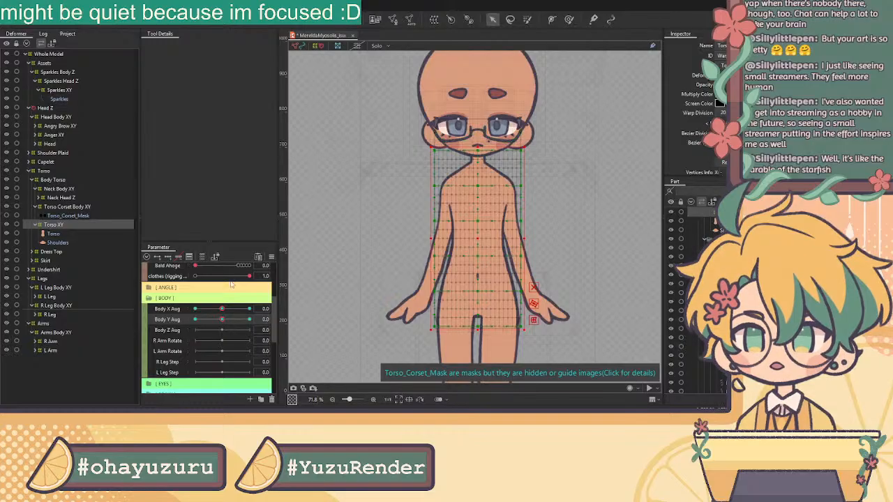
left_click(62, 190)
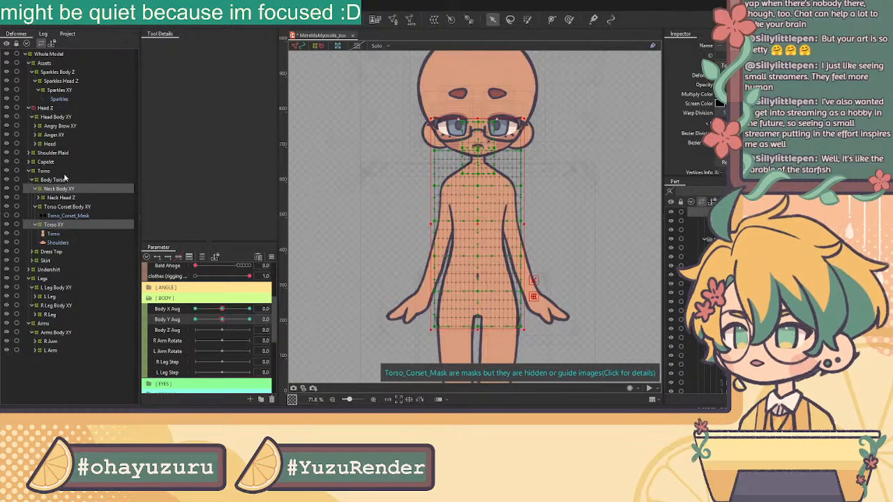
left_click(53, 118)
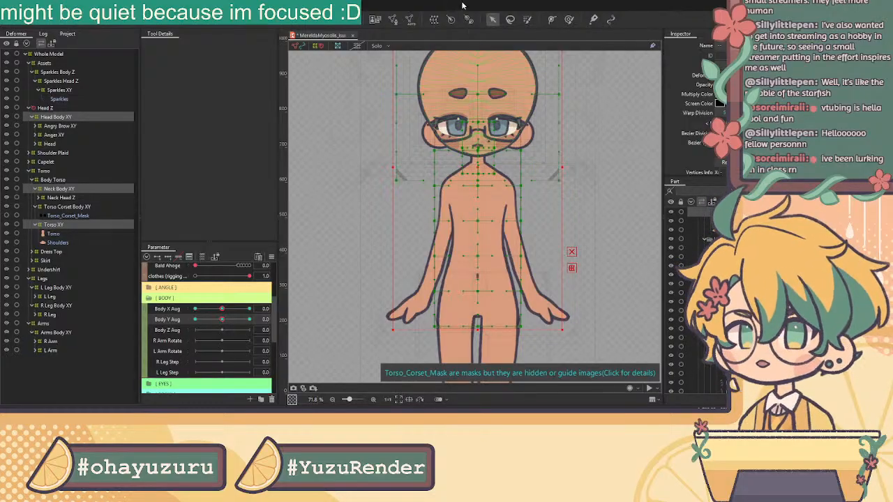
left_click(65, 334, "ctrl")
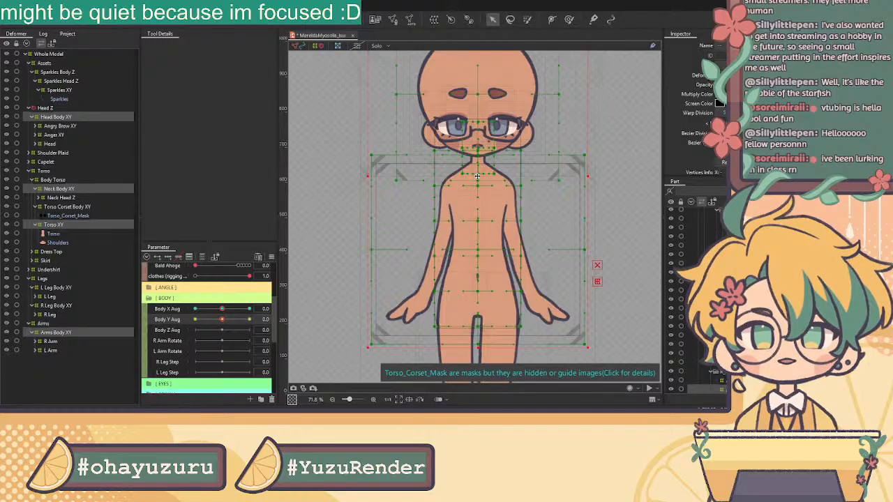
left_click_drag(478, 175, 479, 168)
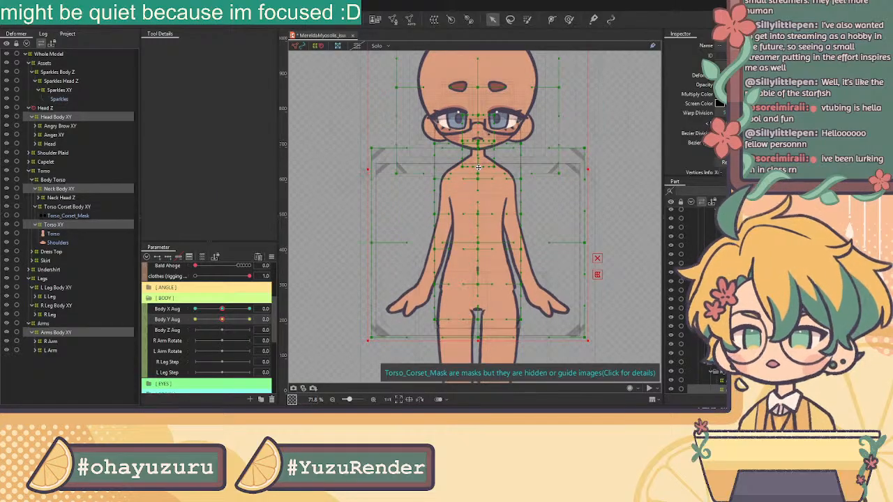
key("ctrl+z")
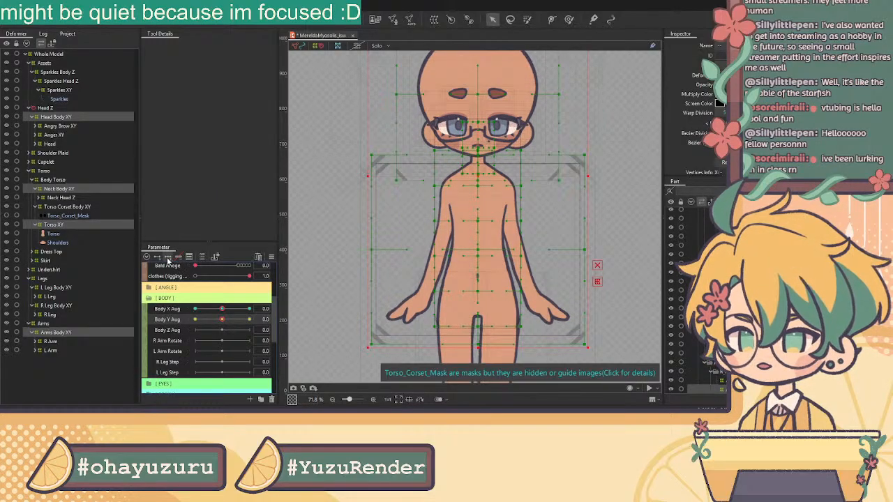
left_click(62, 289, "ctrl")
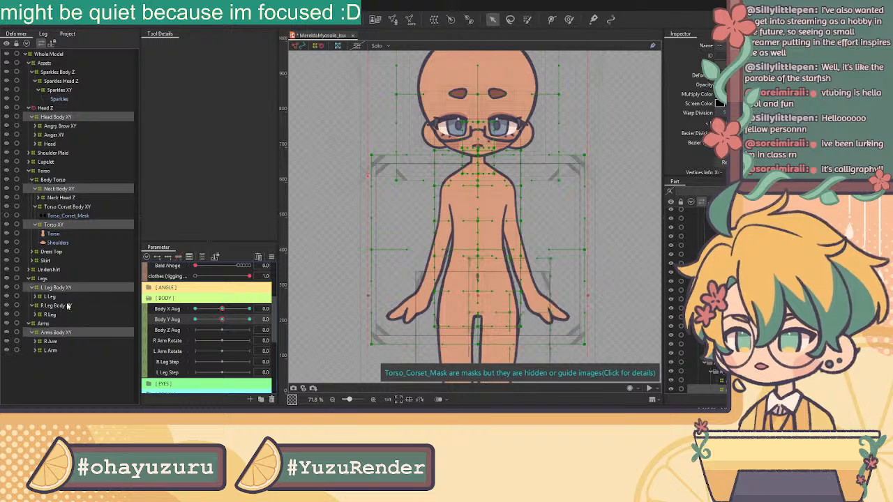
left_click(70, 308, "ctrl")
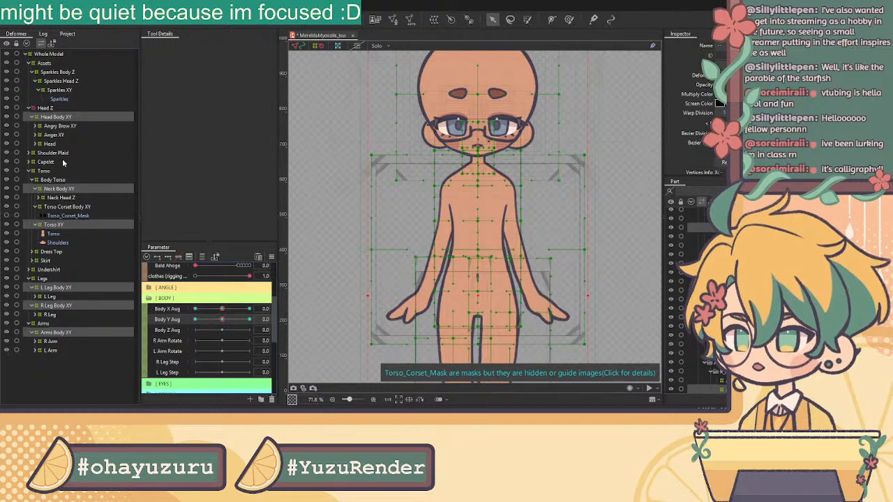
left_click(64, 308, "ctrl")
left_click(62, 288, "ctrl")
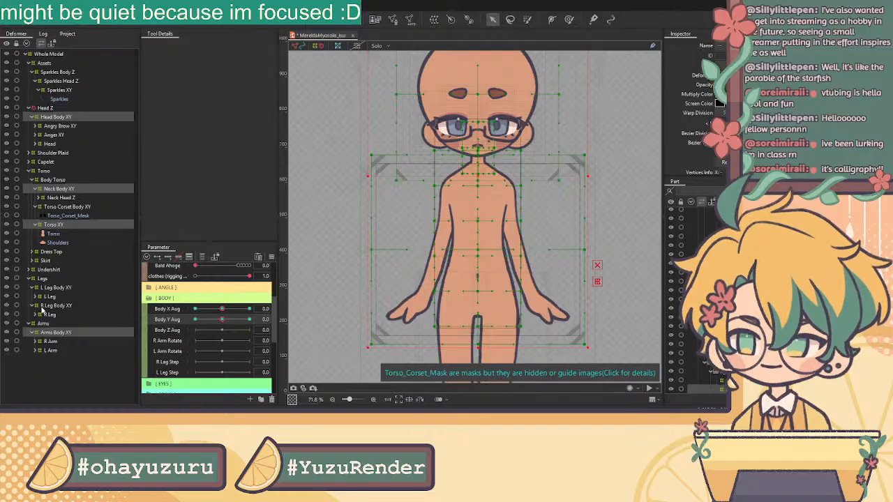
Step: Set Body Y Aug to 10 and move the selected head, neck, torso and arms deformers slightly upward together
scroll(535, 308, "down", 3)
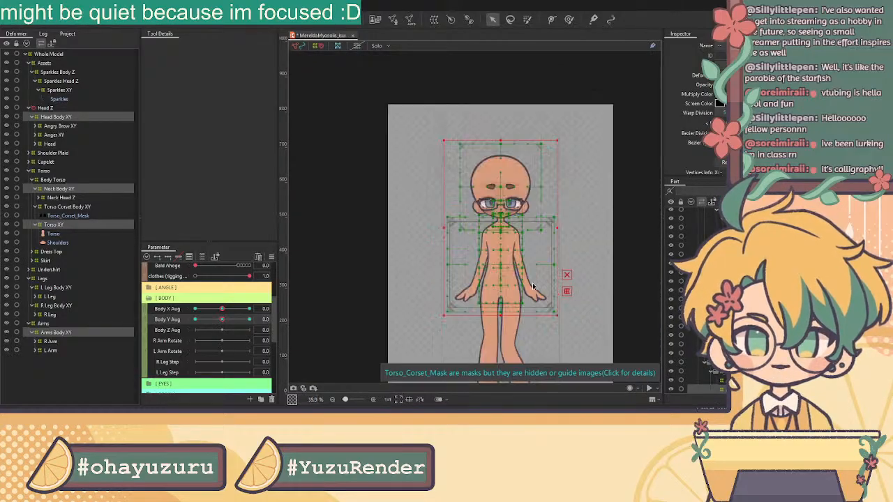
scroll(504, 244, "up", 1)
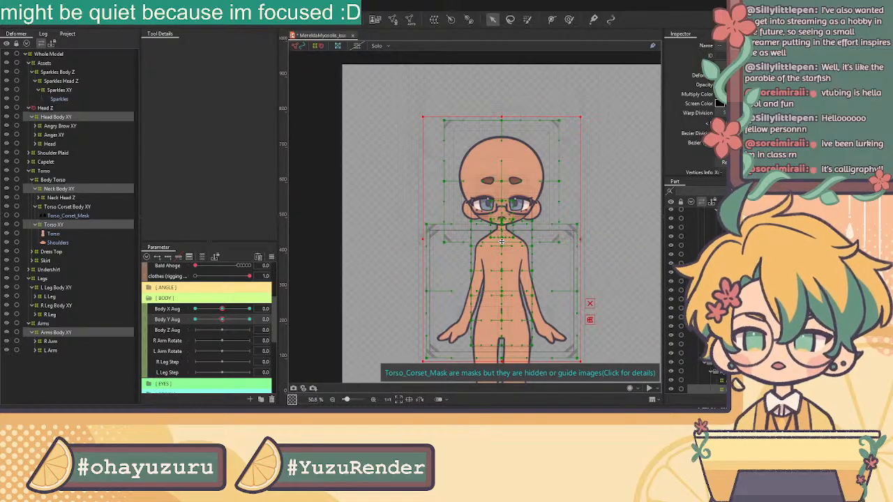
left_click(249, 319)
left_click_drag(501, 241, 501, 229)
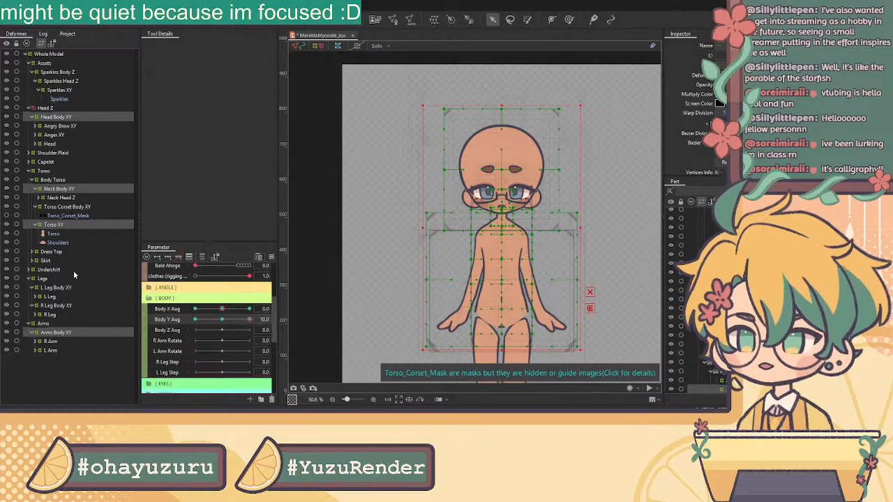
Step: On the Torso XY deformer, raise the centre points of the two chest rows into an upward arch and lower the top centre point at the neck
left_click(76, 227)
scroll(481, 260, "up", 3)
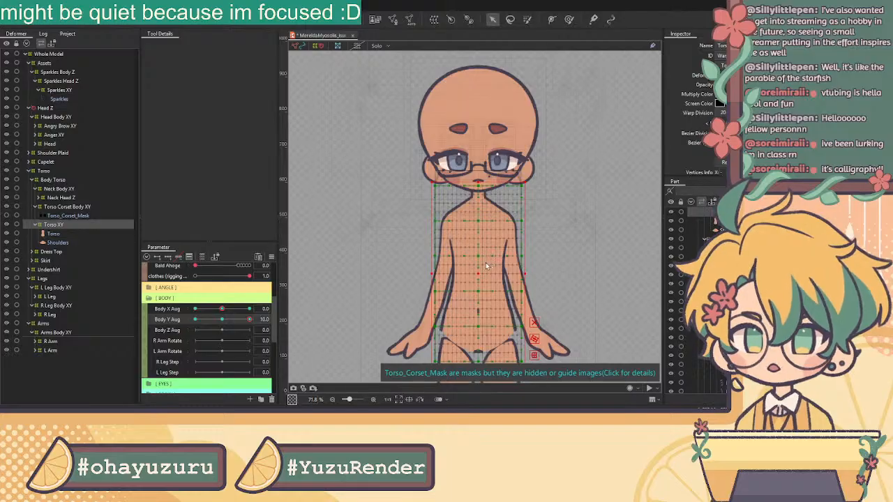
left_click_drag(479, 253, 479, 239)
left_click_drag(476, 205, 478, 195)
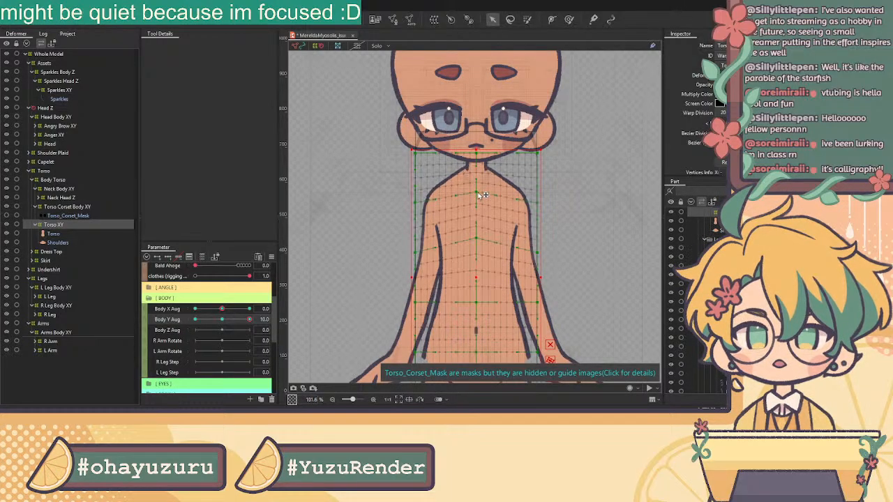
left_click_drag(480, 157, 480, 165)
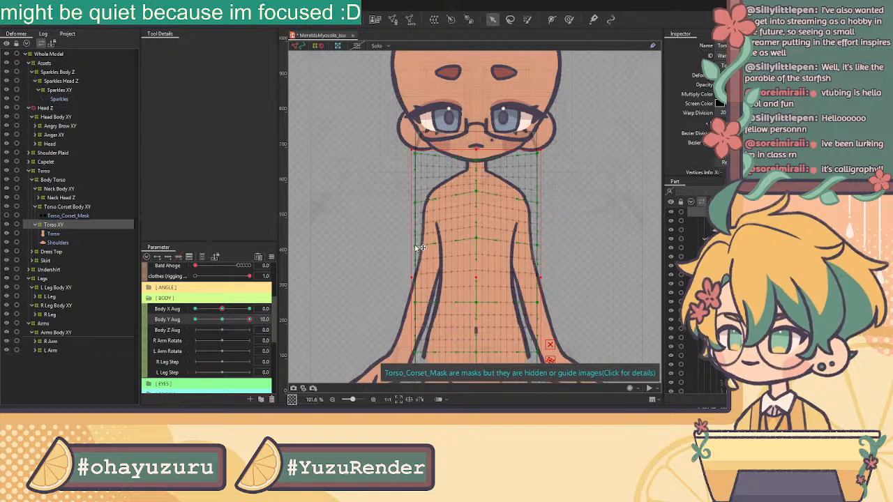
Step: Raise the centre points of the waist and lower-belly rows of the Torso XY deformer so both rows arch upward
scroll(476, 246, "down", 3)
scroll(490, 286, "up", 2)
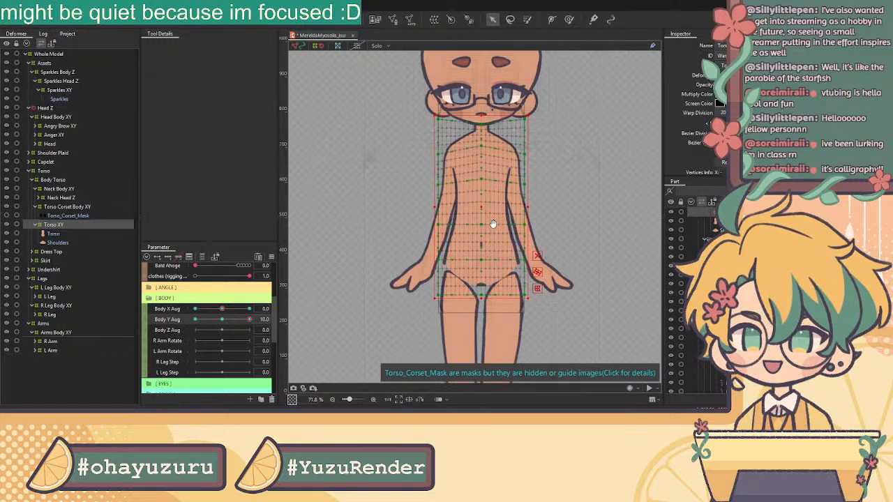
scroll(480, 234, "up", 2)
scroll(480, 234, "up", 2)
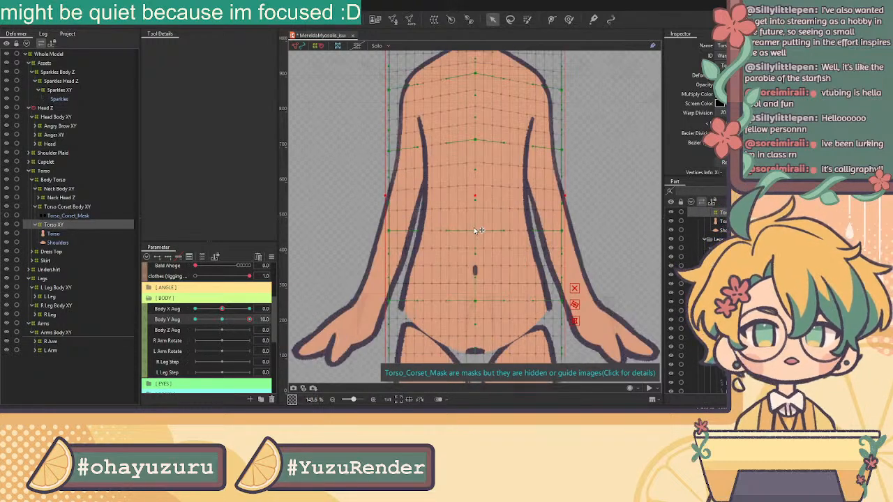
left_click_drag(479, 232, 476, 220)
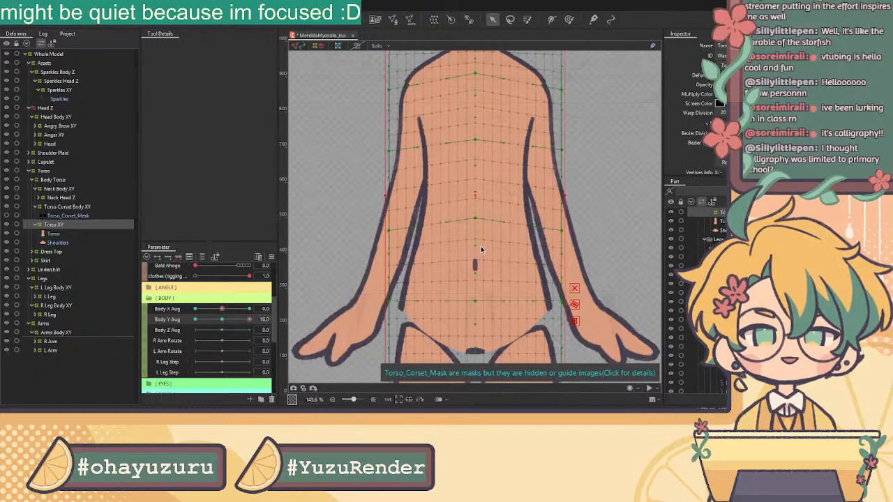
left_click_drag(477, 302, 479, 288)
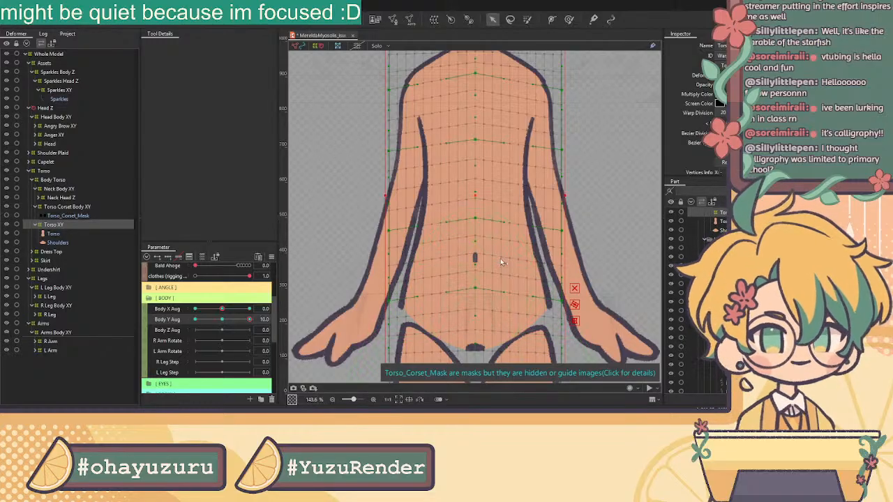
Step: Sweep Body Y Aug to check the torso bend, return it to 10, and move the whole Torso XY deformer slightly down
scroll(502, 256, "down", 3)
left_click_drag(222, 317, 256, 331)
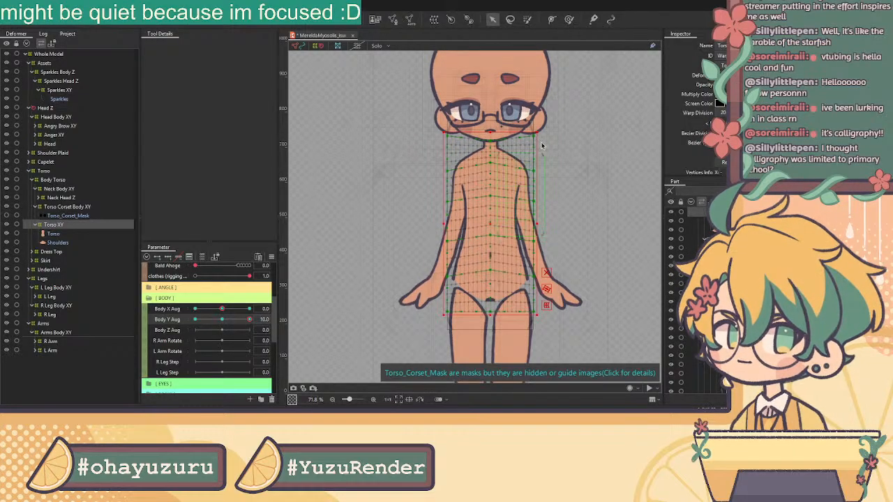
scroll(499, 120, "up", 3)
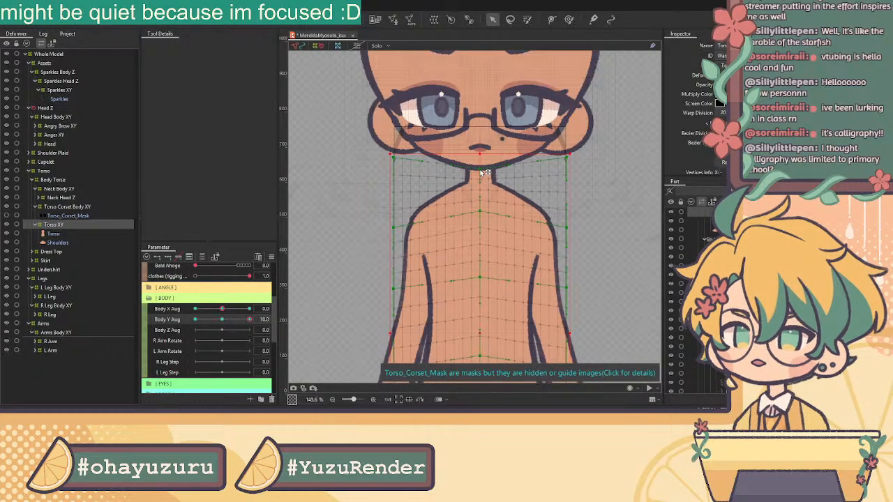
scroll(534, 199, "down", 2)
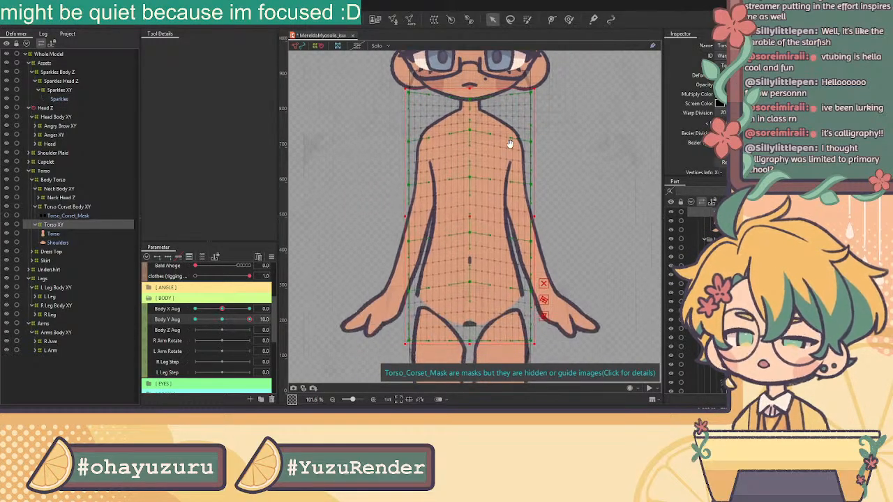
mouse_move(250, 318)
left_mouse_down()
mouse_move(206, 321)
mouse_move(265, 326)
left_mouse_up()
left_click_drag(242, 327, 282, 331)
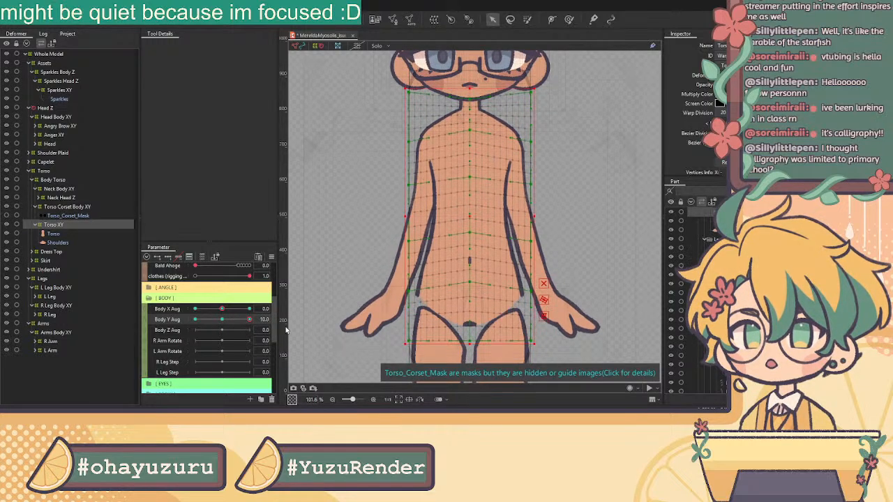
left_click_drag(469, 218, 469, 220)
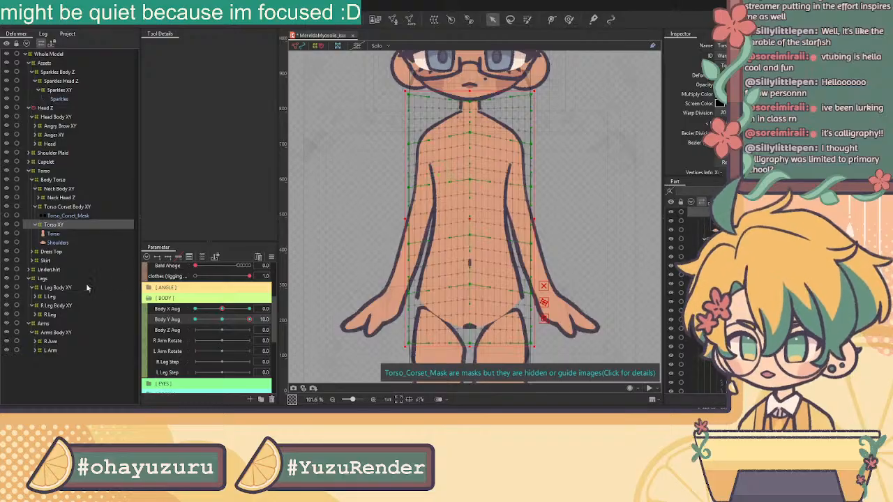
Step: Nudge the Torso XY and Arms Body XY deformers together slightly upward at Body Y Aug 10
left_click(55, 333)
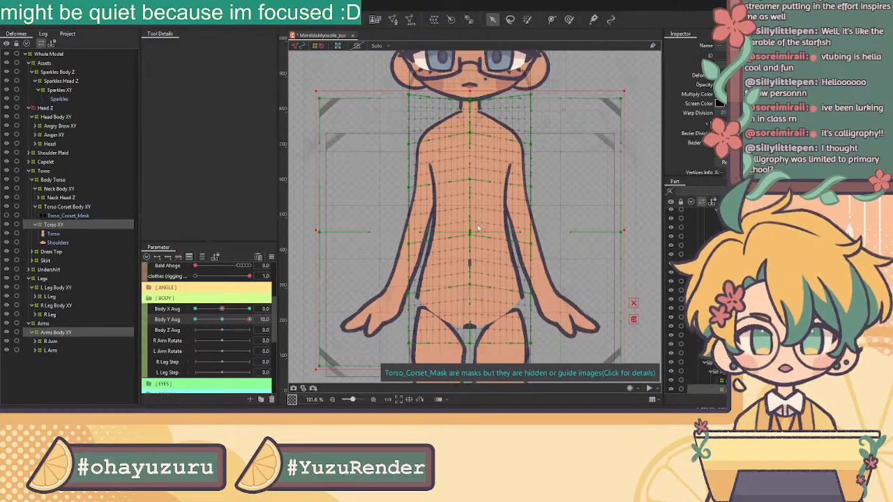
left_click_drag(471, 230, 471, 227)
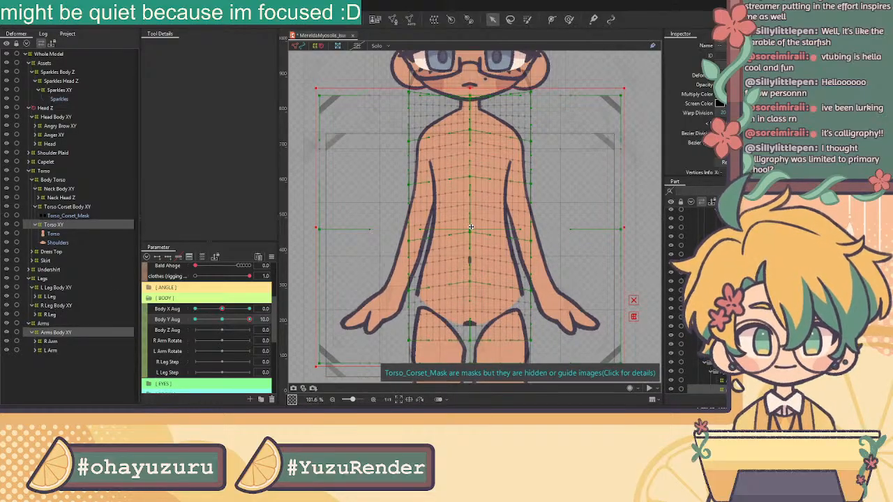
Step: Raise the centre control point above the navel on the Torso XY deformer to strengthen the waist's upward curve at Body Y Aug 10
left_click(109, 227)
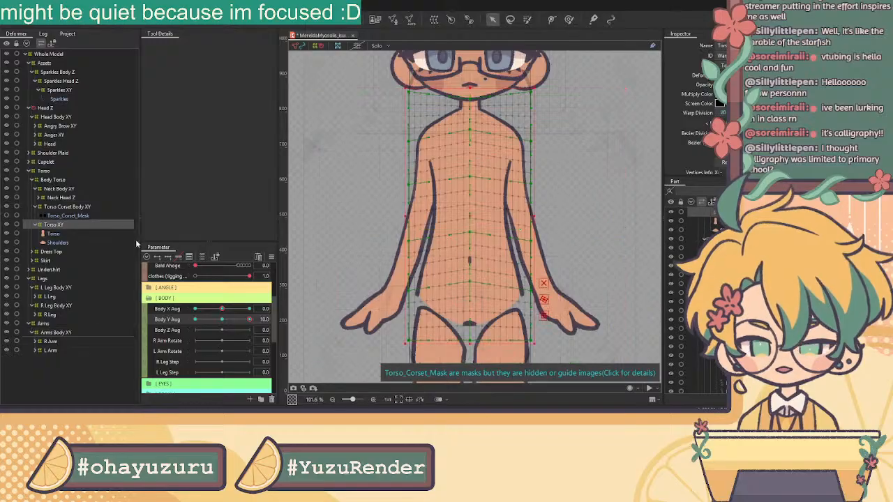
left_click_drag(249, 319, 251, 340)
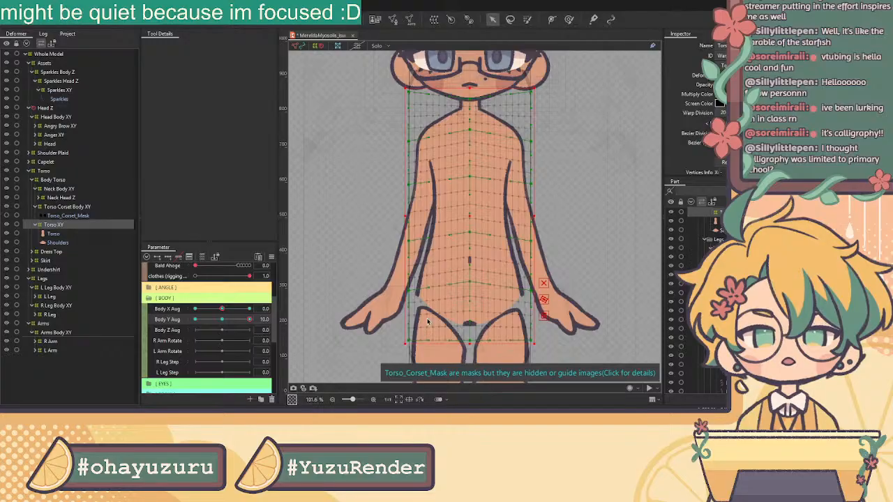
scroll(460, 293, "up", 3)
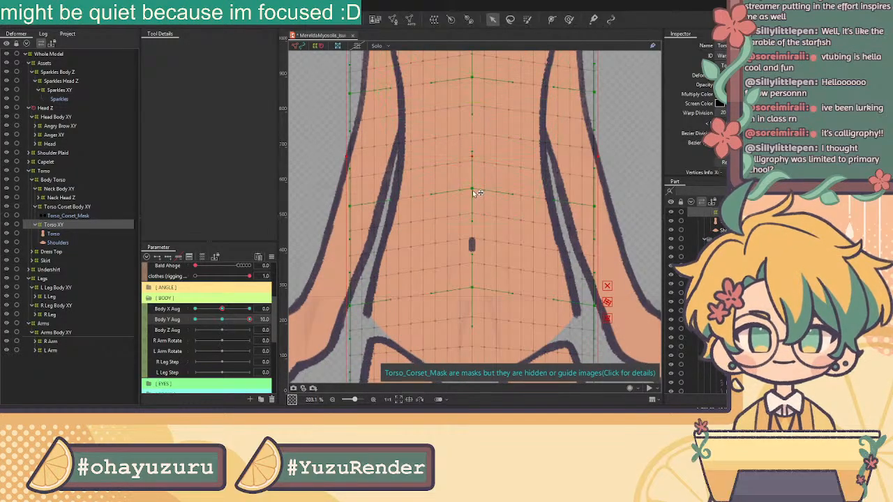
left_click_drag(473, 190, 473, 185)
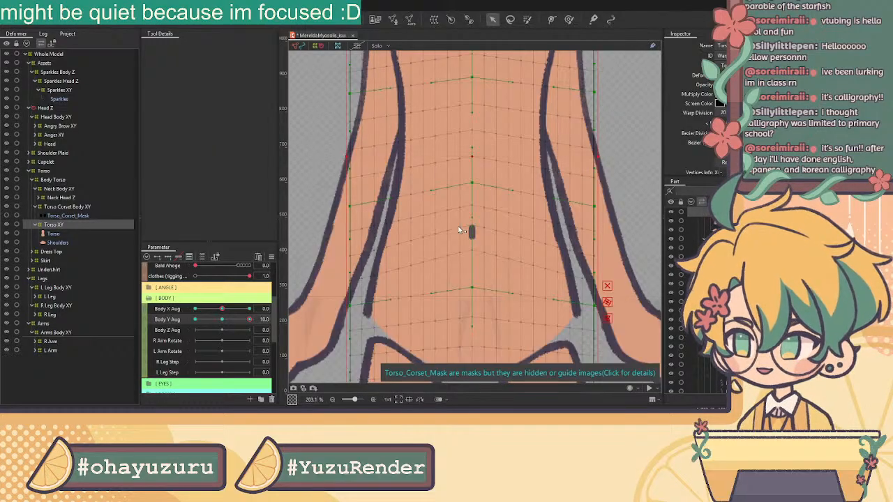
scroll(459, 230, "down", 5)
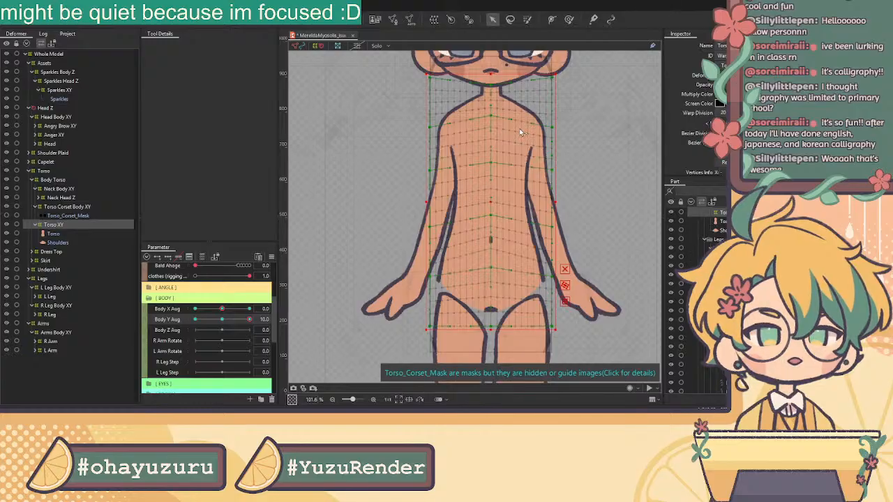
scroll(519, 128, "down", 3)
Step: Set Body Y Aug to -10 and move the Head Body XY, Neck Body XY, Torso XY and Arms Body XY deformers down together
left_click_drag(250, 319, 196, 323)
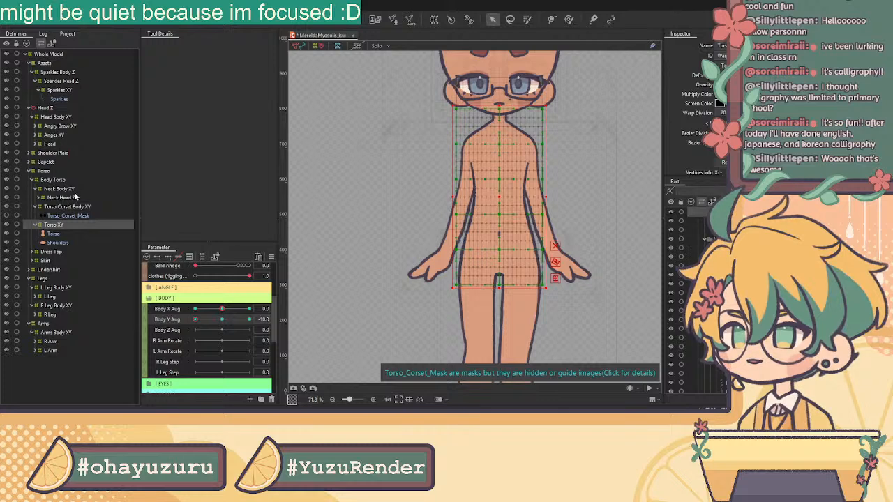
scroll(476, 147, "down", 3)
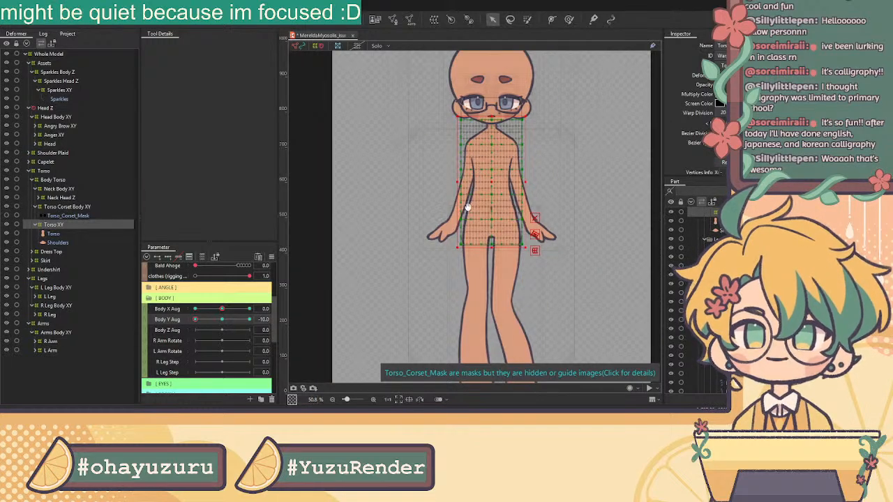
left_click_drag(469, 192, 459, 226)
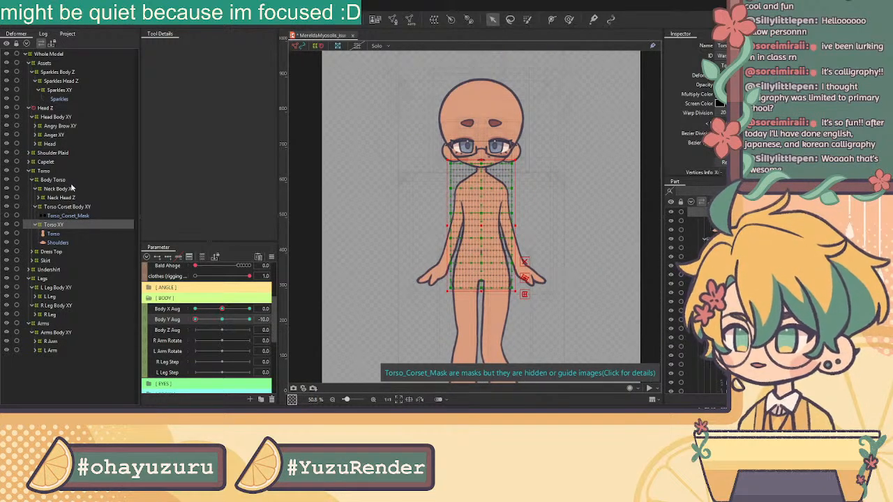
left_click(64, 189)
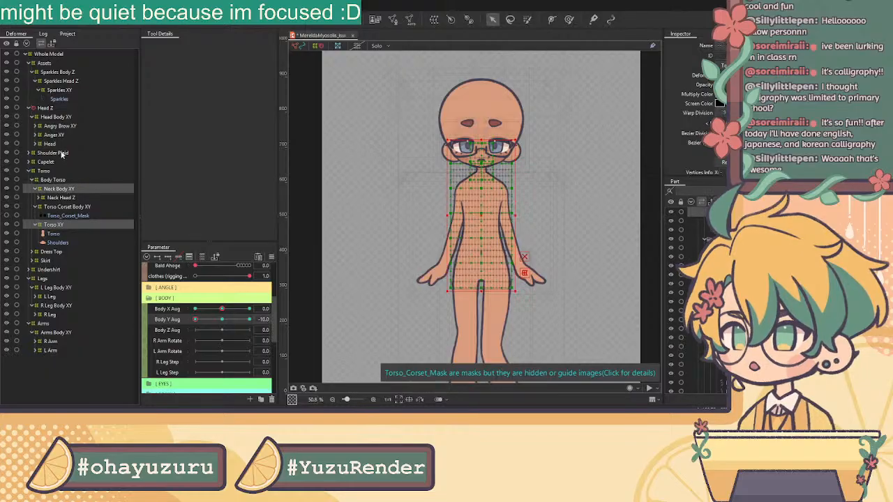
left_click(59, 117)
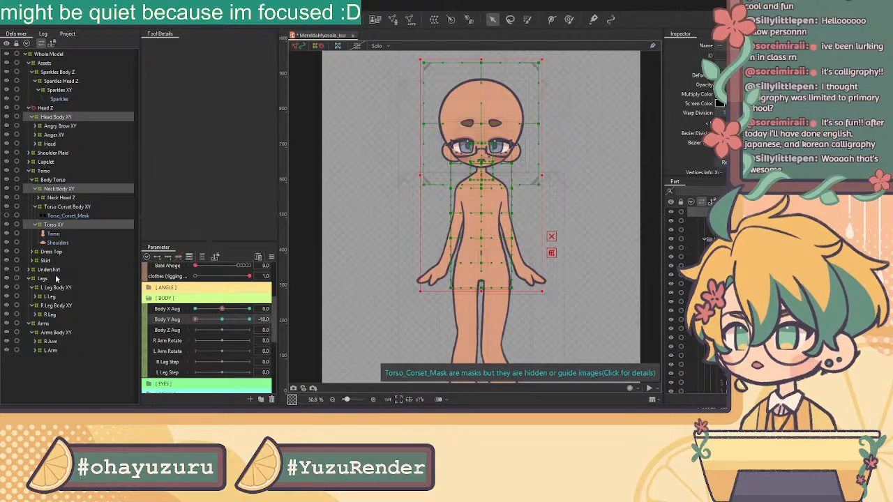
left_click(58, 333)
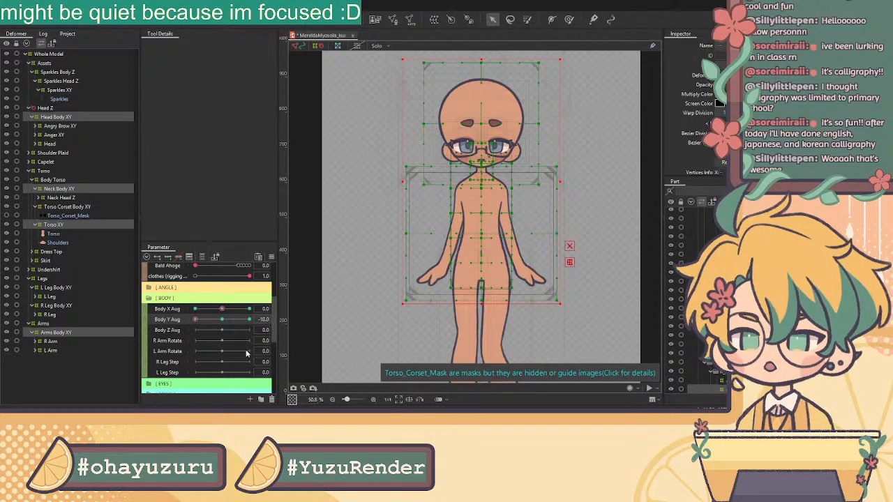
left_click_drag(486, 179, 481, 192)
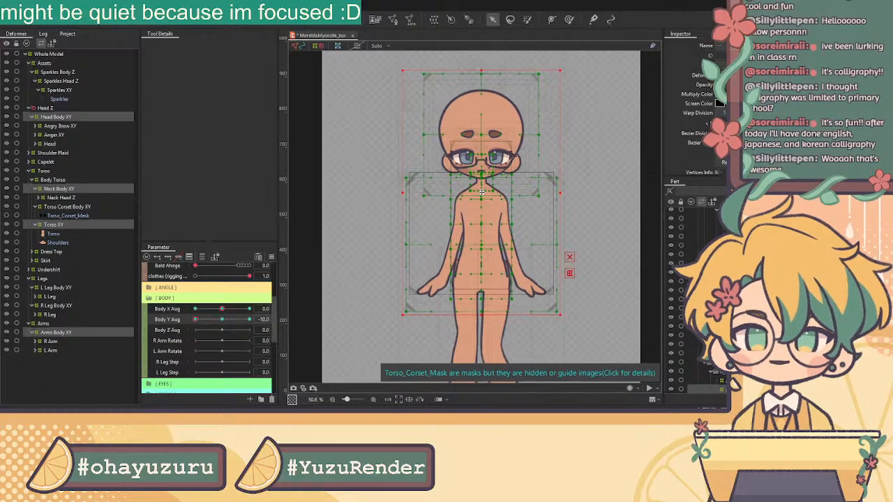
left_click_drag(199, 324, 155, 337)
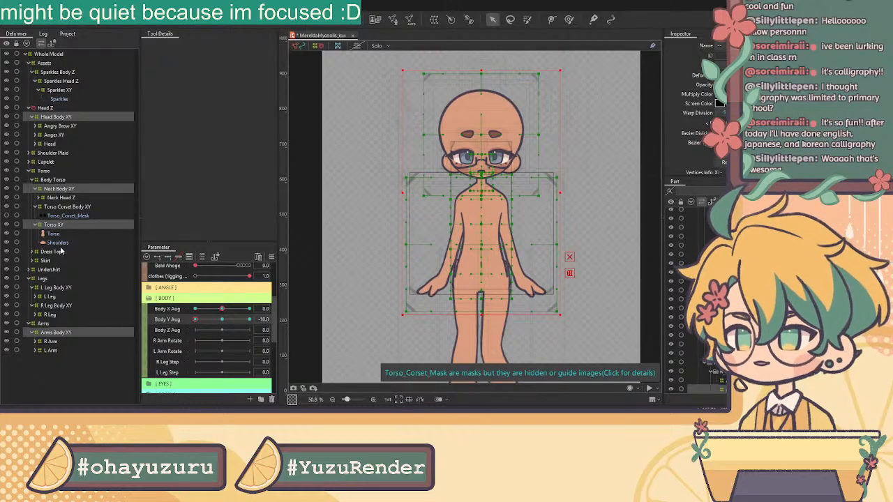
Step: Bend the Torso XY deformer at Body Y Aug -10 by lowering its central control points from chest to hips into downward curves
left_click(70, 225)
scroll(478, 218, "up", 3)
scroll(478, 217, "up", 2)
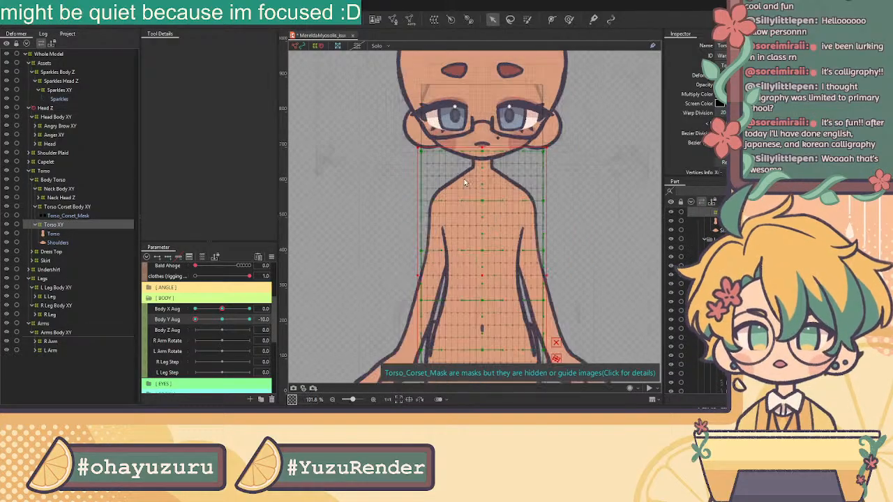
left_click_drag(487, 203, 489, 216)
left_click_drag(486, 255, 488, 263)
mouse_move(487, 304)
left_mouse_down()
mouse_move(487, 317)
mouse_move(487, 290)
left_mouse_up()
scroll(473, 244, "up", 3)
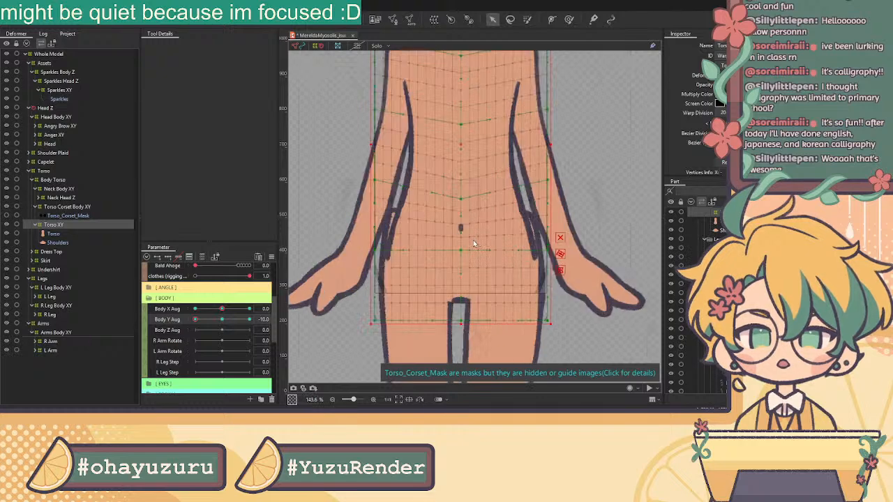
left_click_drag(462, 254, 463, 262)
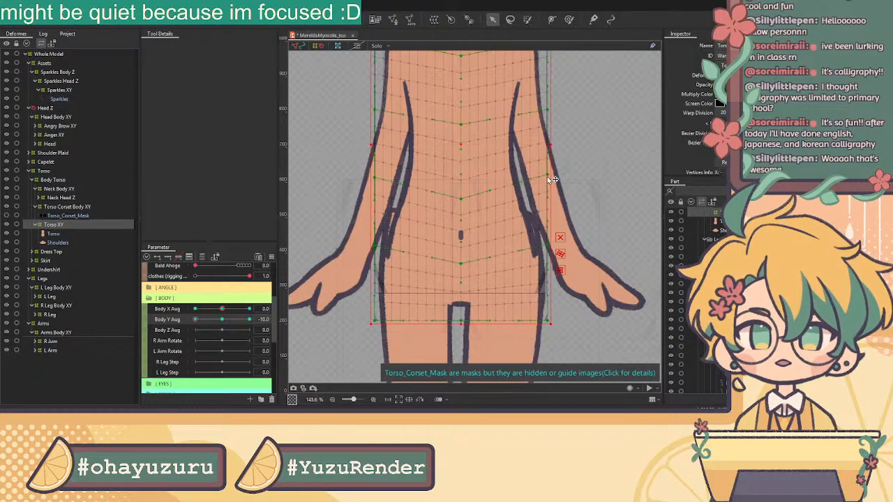
scroll(551, 179, "down", 2)
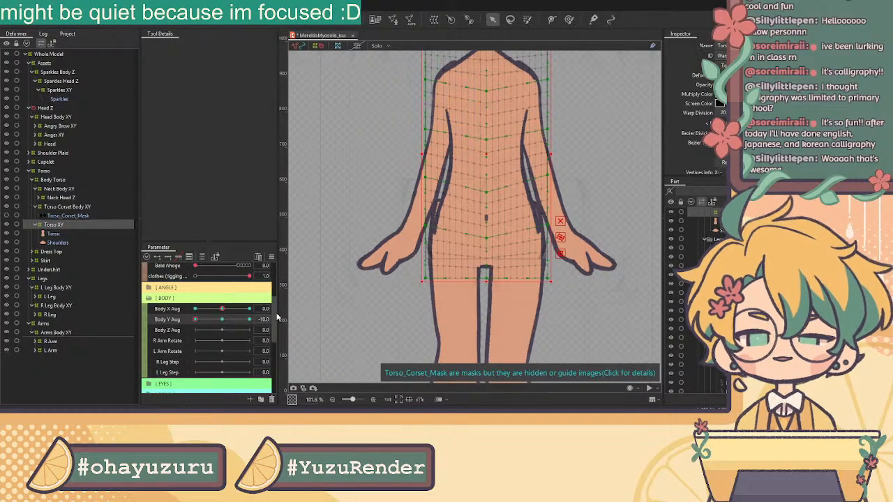
Step: Move the Arms Body XY deformer slightly down at Body Y Aug -10 and preview the pose at 10
left_click_drag(195, 322, 55, 324)
left_click(70, 335)
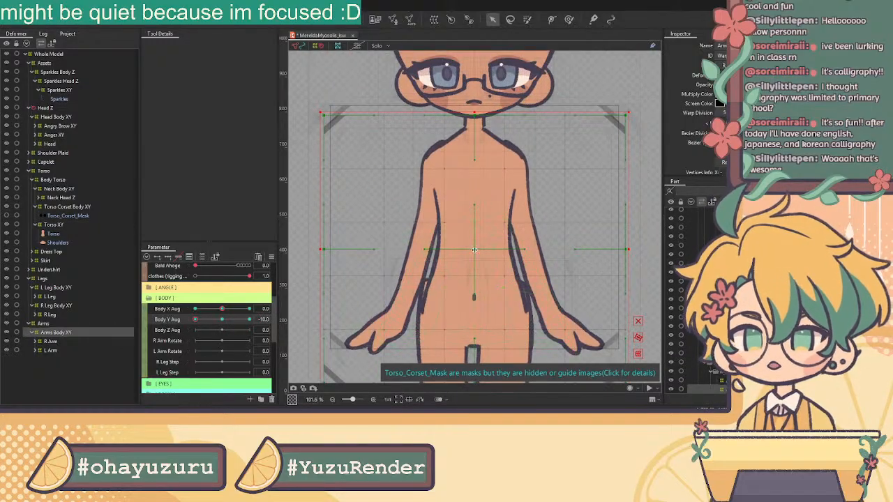
left_click_drag(475, 248, 475, 250)
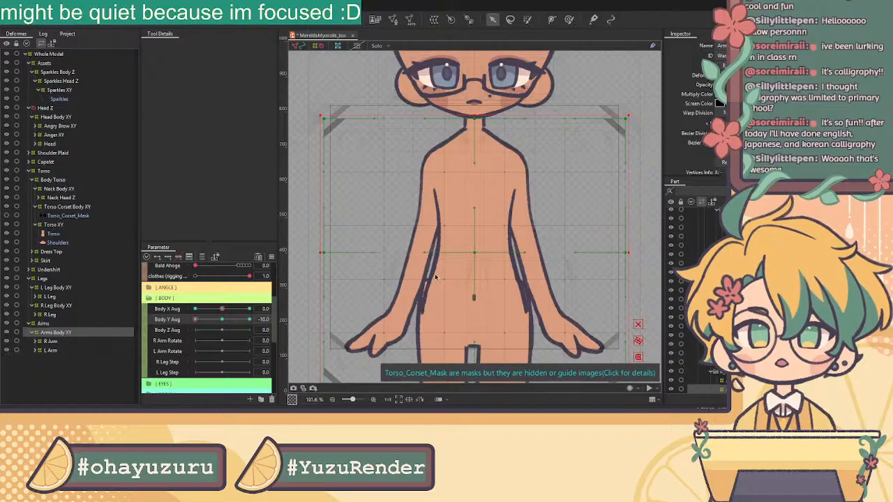
left_click_drag(198, 319, 305, 325)
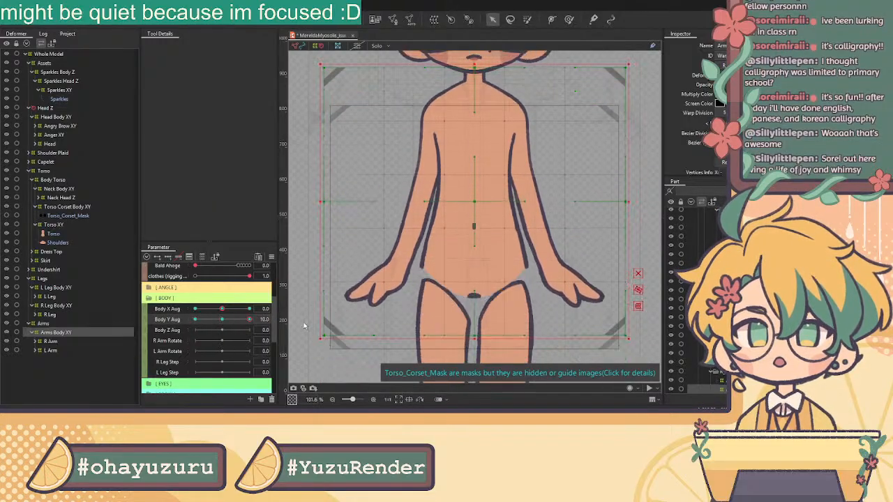
Step: Set Body Y Aug to -10 and lower the Head Body XY and Neck Body XY deformers together a little
left_click(57, 117)
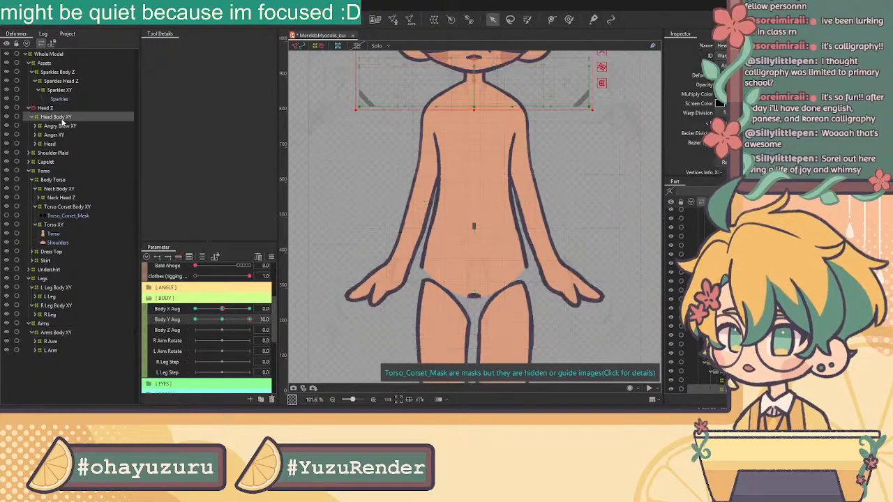
left_click(59, 189)
left_click_drag(222, 319, 195, 320)
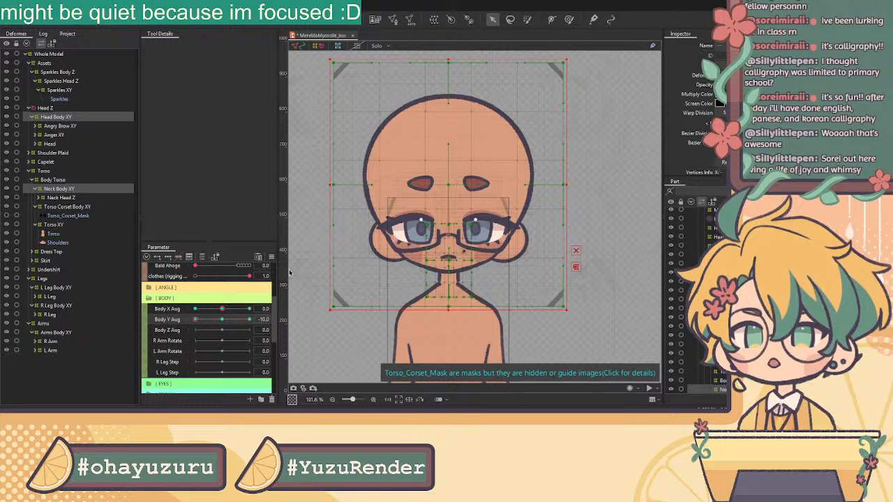
left_click_drag(443, 184, 448, 191)
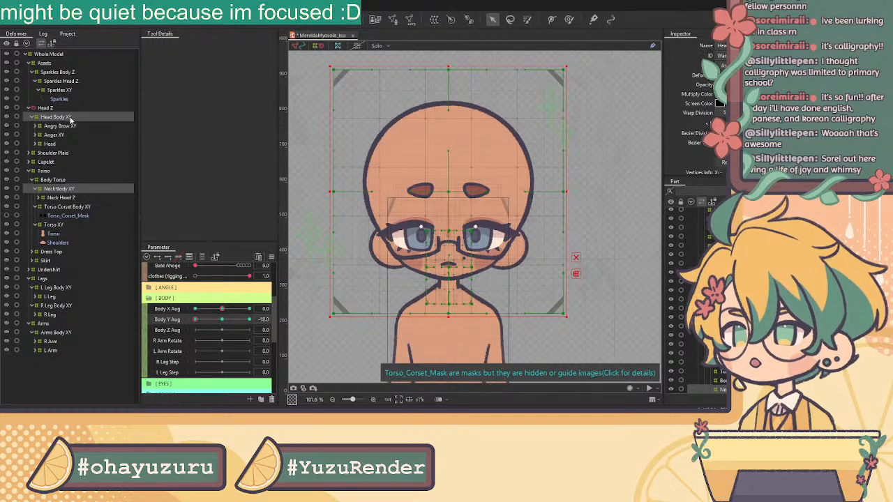
scroll(467, 266, "down", 3)
left_click_drag(466, 266, 448, 219)
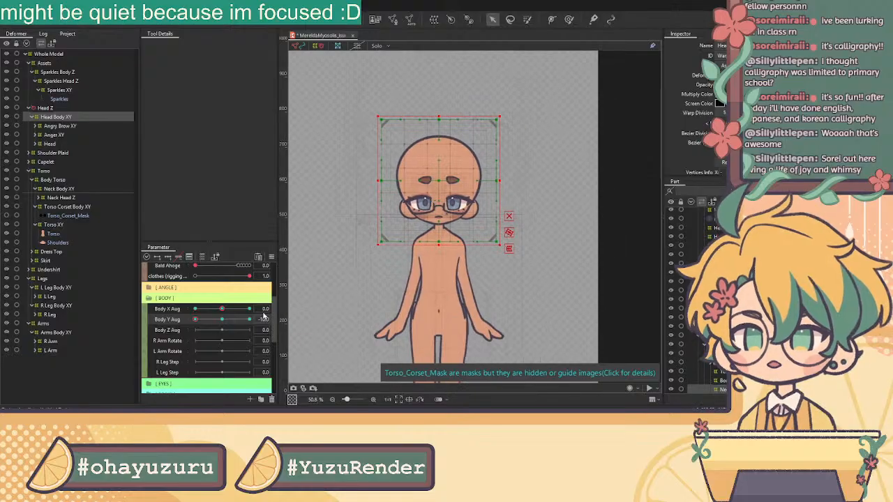
Step: Compare the head at both Body Y Aug extremes and enlarge the Head Body XY deformer slightly at -10
left_click_drag(201, 319, 339, 323)
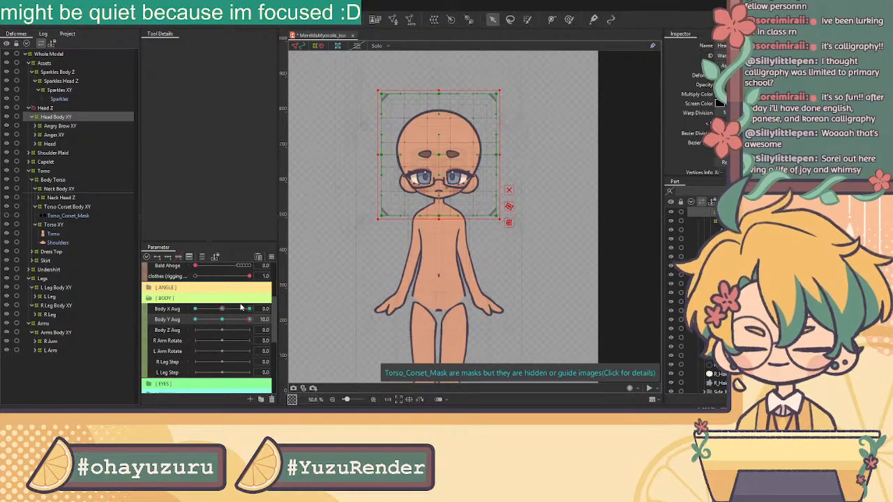
left_click_drag(247, 319, 194, 319)
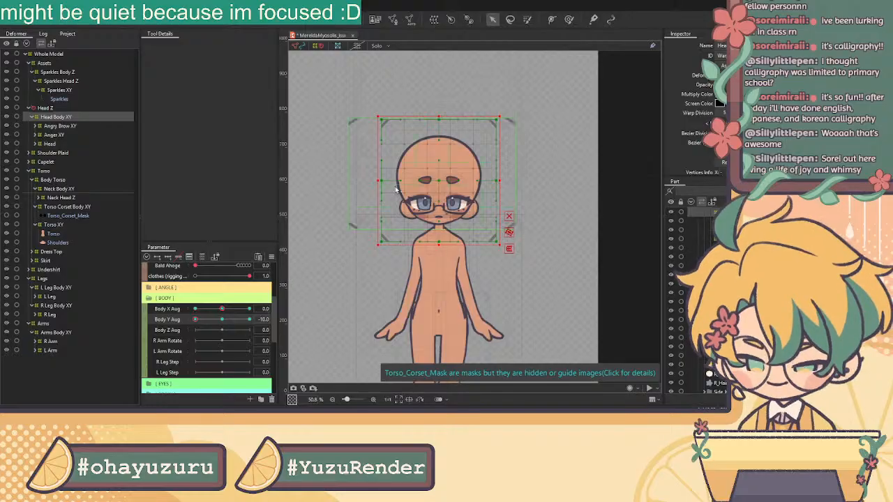
scroll(434, 180, "up", 2)
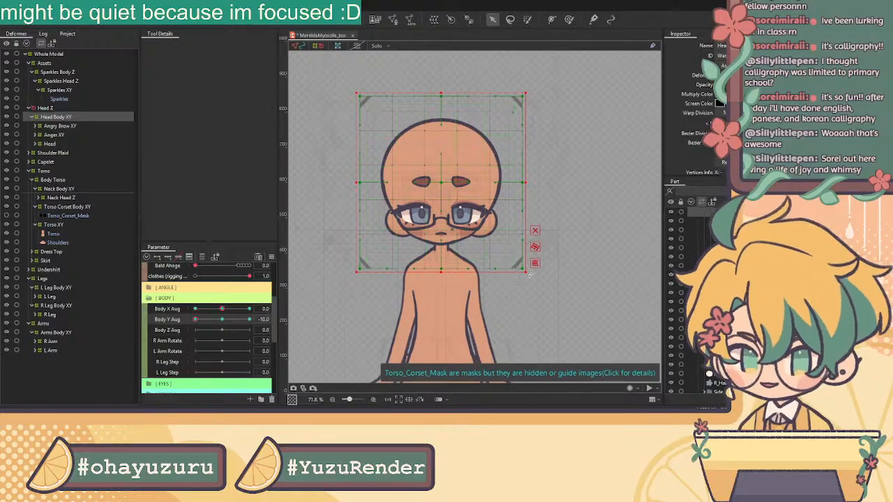
left_click_drag(526, 272, 528, 274)
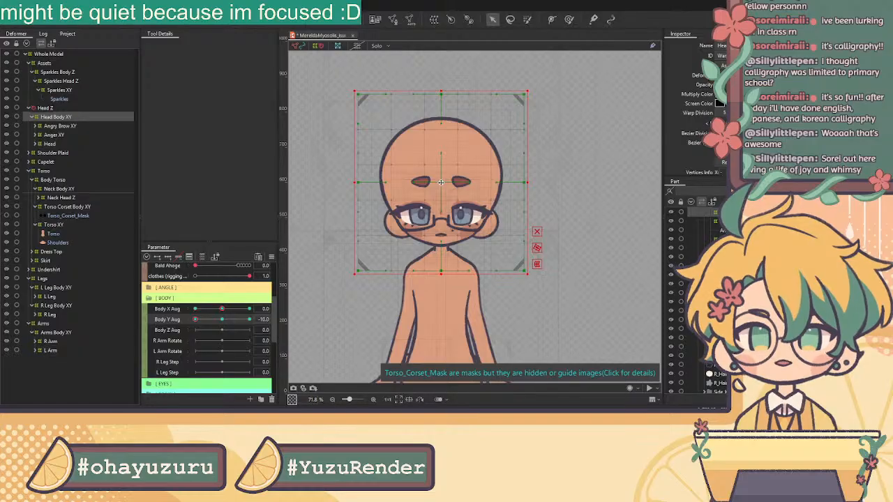
Step: Set Body Y Aug to 10 and shrink the Head Body XY deformer slightly
left_click_drag(195, 320, 249, 320)
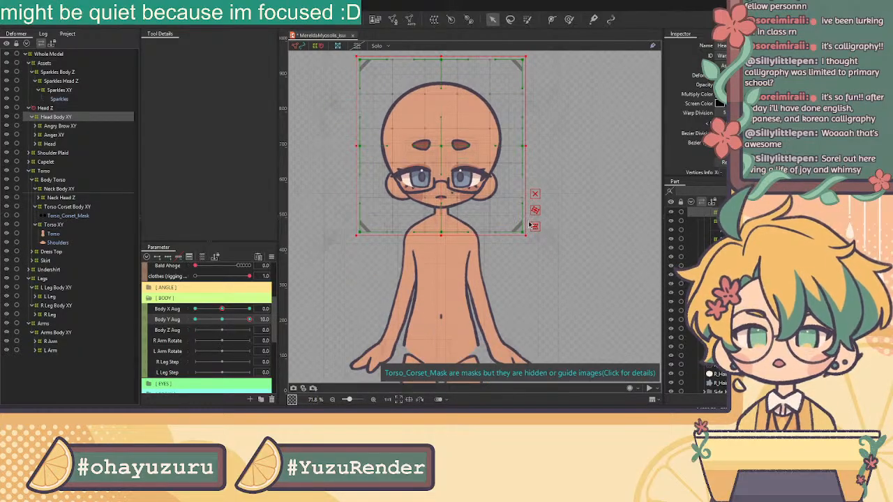
left_click_drag(526, 235, 524, 232)
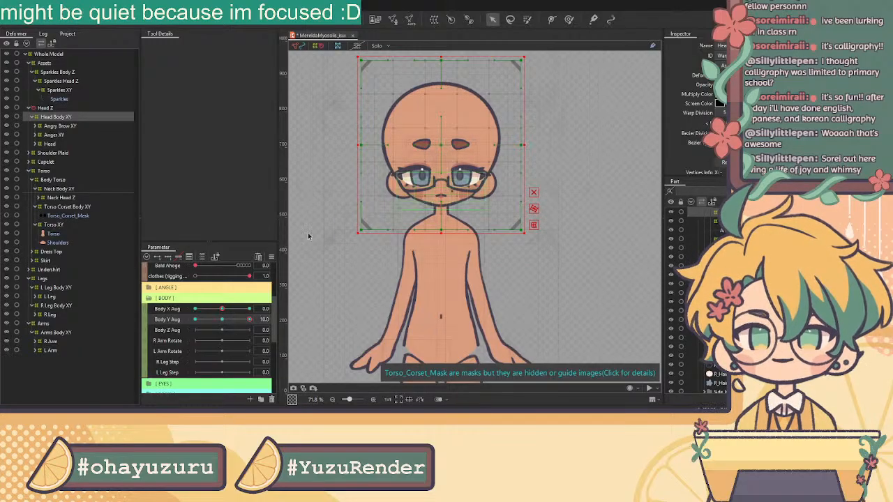
Step: Preview the legs at Body Y Aug -10 and select the L Leg Body XY and R Leg Body XY deformers together
left_click_drag(249, 320, 131, 330)
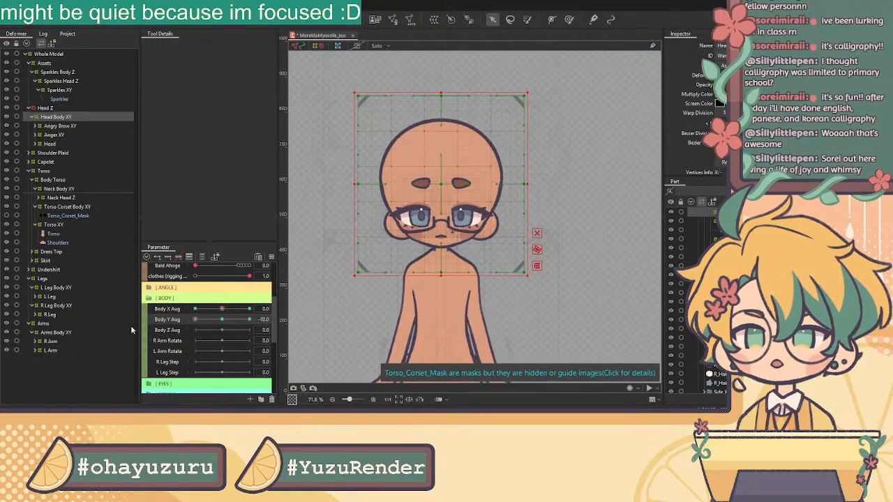
left_click(54, 288)
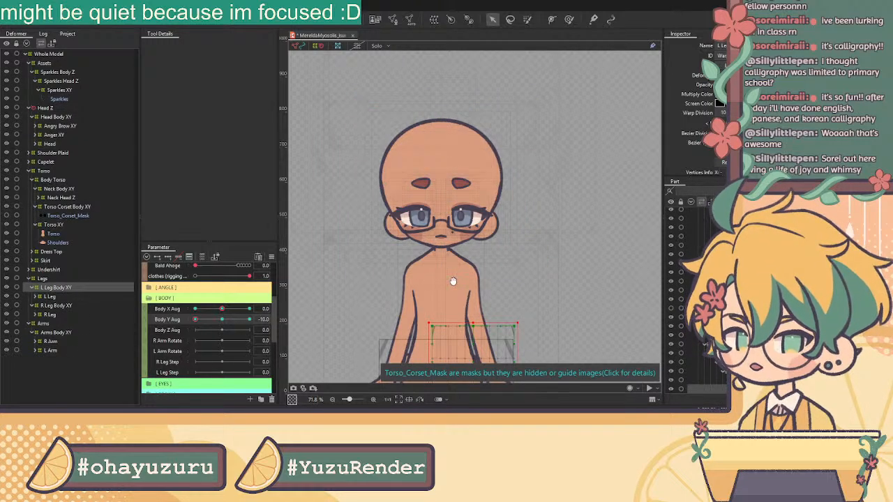
left_click_drag(454, 296, 417, 154)
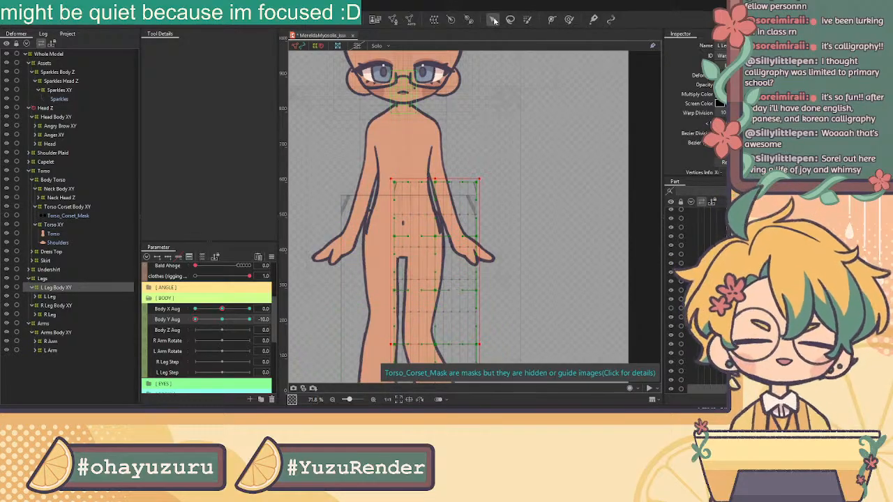
scroll(349, 174, "down", 2)
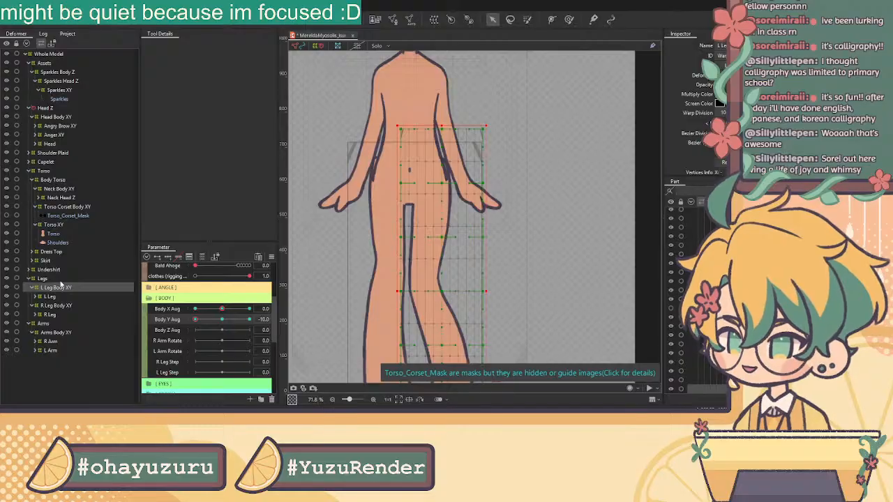
left_click(66, 306, "ctrl")
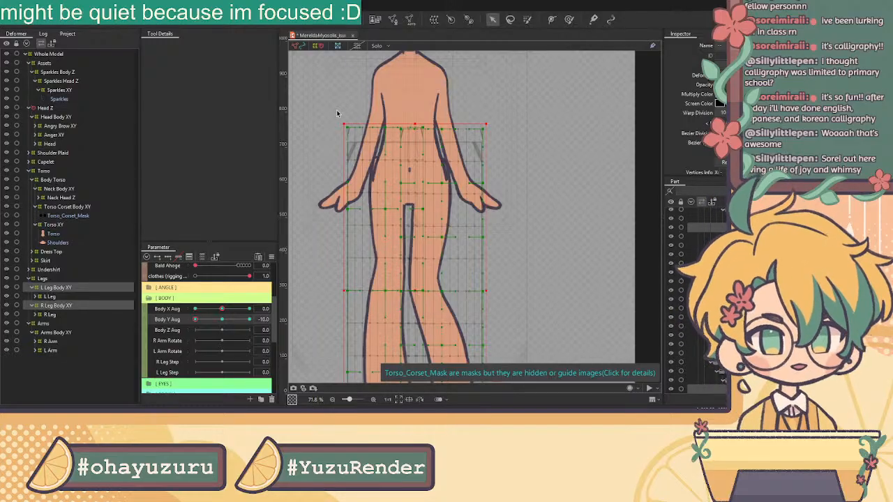
Step: Set Body Y Aug to 10 and raise the upper control points of both leg deformers so the legs meet the hips
left_click_drag(197, 323, 249, 319)
scroll(421, 193, "down", 2)
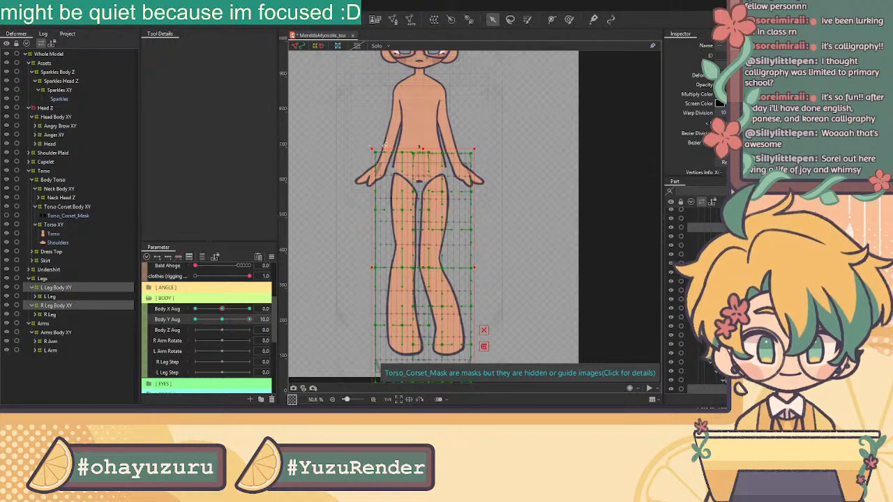
left_click_drag(359, 133, 510, 307)
left_click_drag(340, 128, 511, 282)
scroll(426, 159, "up", 2)
left_click_drag(430, 159, 425, 126)
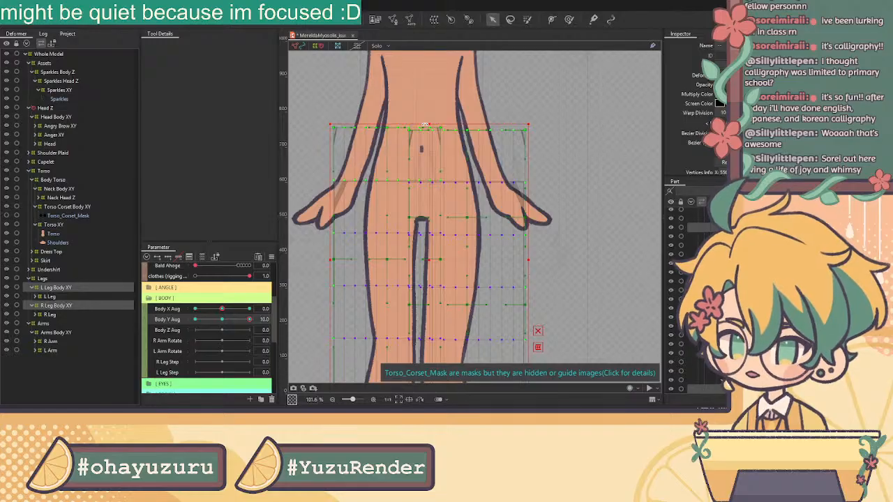
scroll(419, 209, "down", 3)
left_click_drag(413, 231, 414, 221)
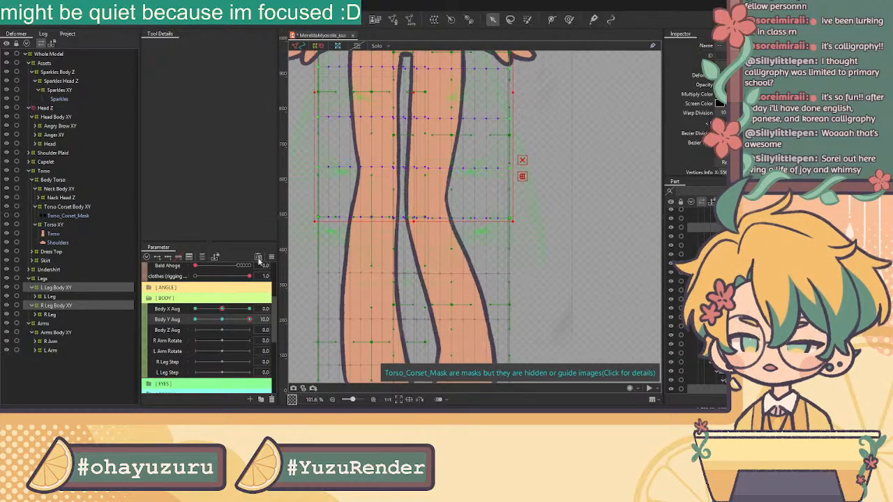
Step: Shift the knee control points of the R Leg Body XY deformer slightly up and outward
left_click(77, 305)
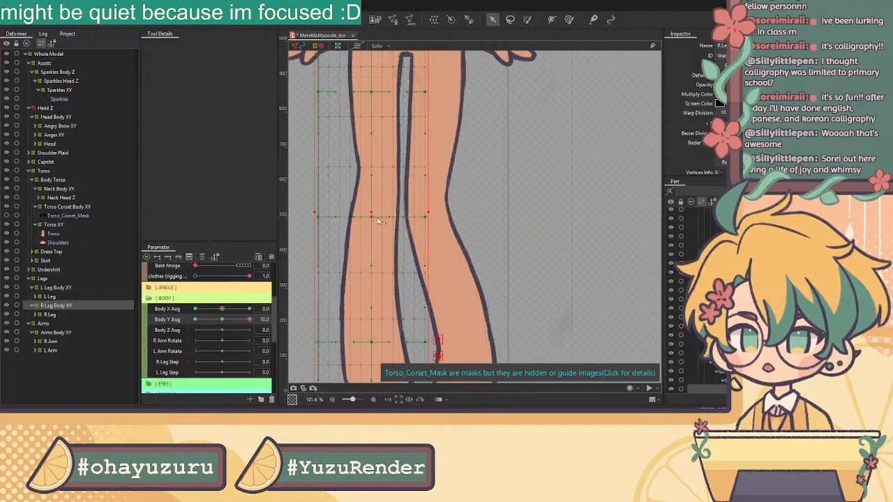
left_click(426, 322)
left_click_drag(372, 219, 370, 216)
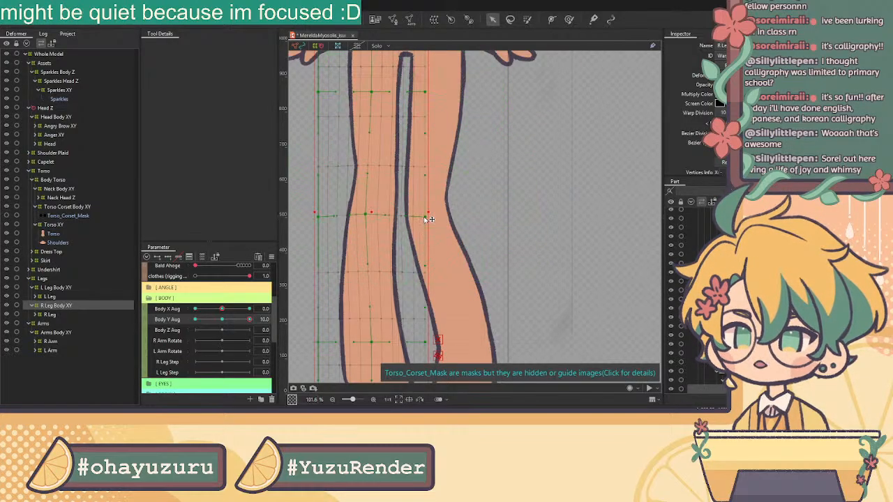
scroll(428, 211, "down", 3)
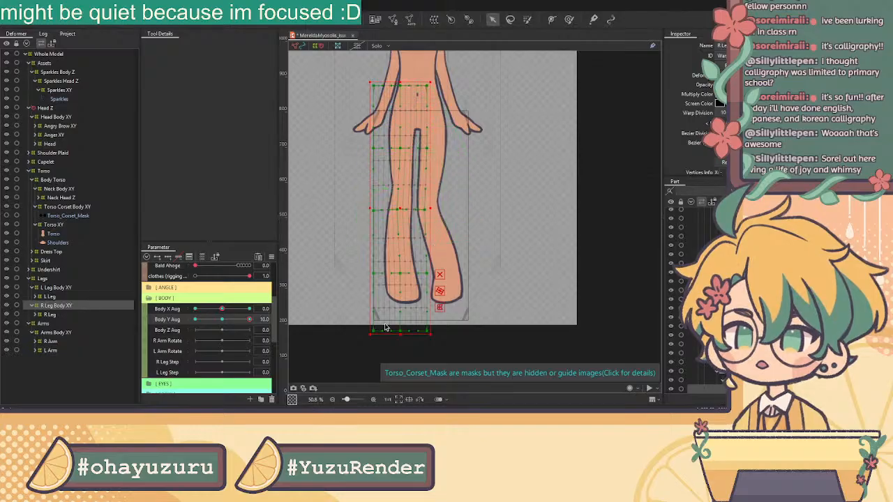
Step: Raise the outer bottom corner of the R Leg Body XY deformer to tilt the foot, and preview it at Body Y Aug -10
scroll(369, 334, "up", 3)
left_click_drag(368, 338, 364, 319)
left_click_drag(417, 331, 416, 330)
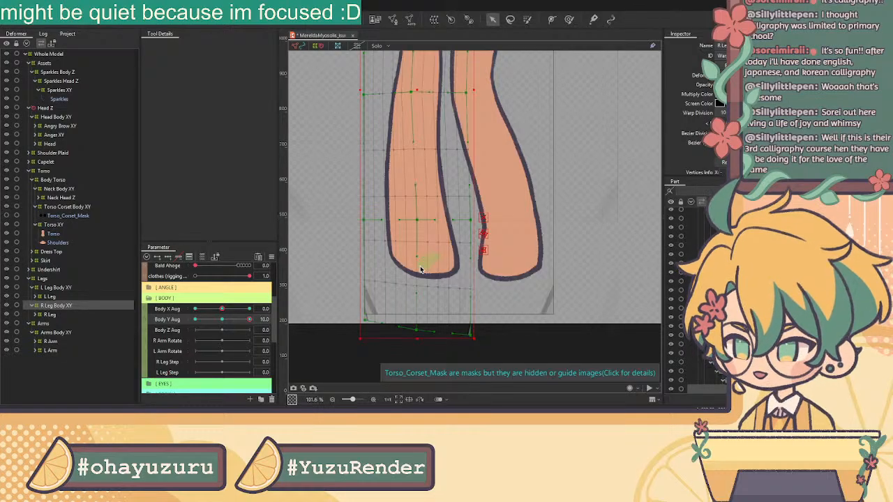
scroll(431, 253, "down", 3)
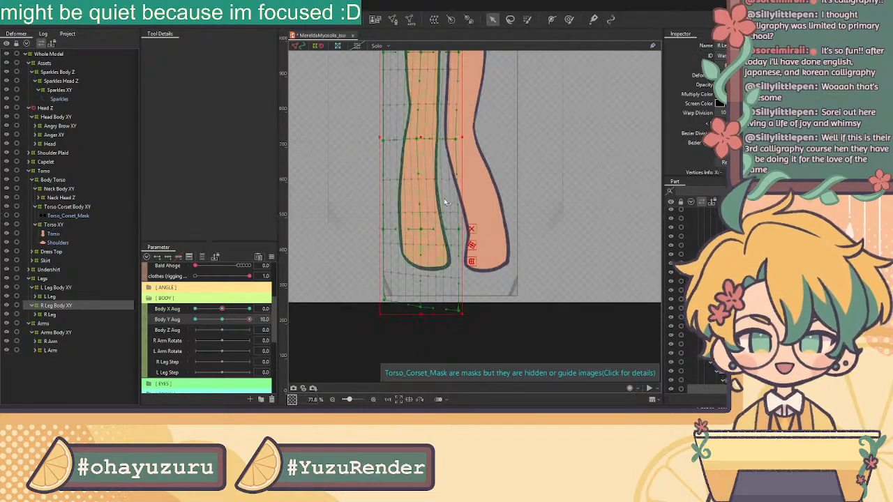
left_click_drag(249, 319, 182, 332)
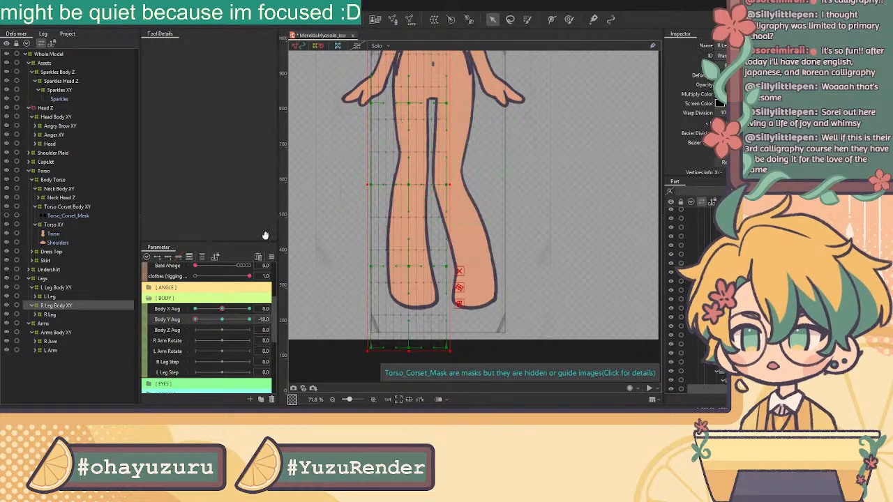
Step: Set Body Y Aug to 10 and move the L Leg Body XY deformer's knee control points inward and slightly up
left_click(70, 289)
left_click_drag(214, 322, 249, 319)
left_click_drag(429, 183, 442, 174)
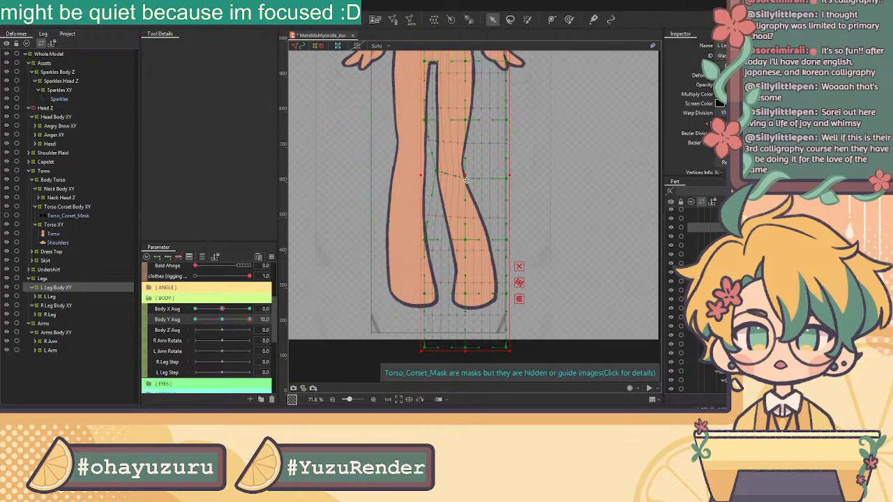
left_click(519, 266)
left_click_drag(464, 179, 500, 186)
Step: Nudge the L Leg Body XY deformer's calf, ankle and thigh control points to follow the knee bend, and preview Body Y Aug
left_click_drag(508, 240, 504, 236)
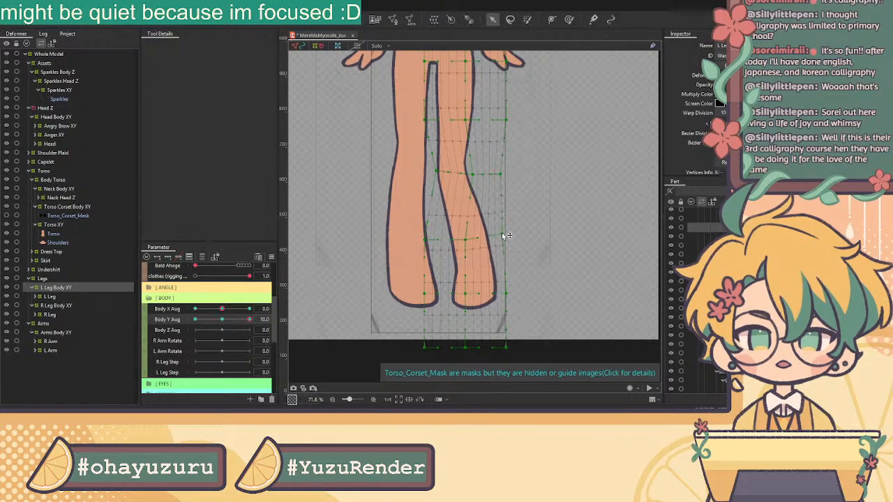
left_click_drag(510, 296, 510, 292)
left_click_drag(502, 236, 501, 239)
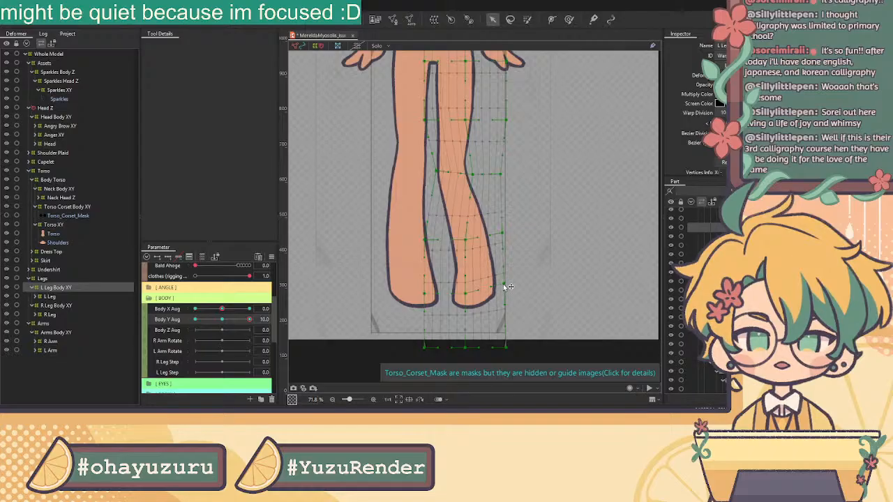
left_click_drag(428, 243, 432, 241)
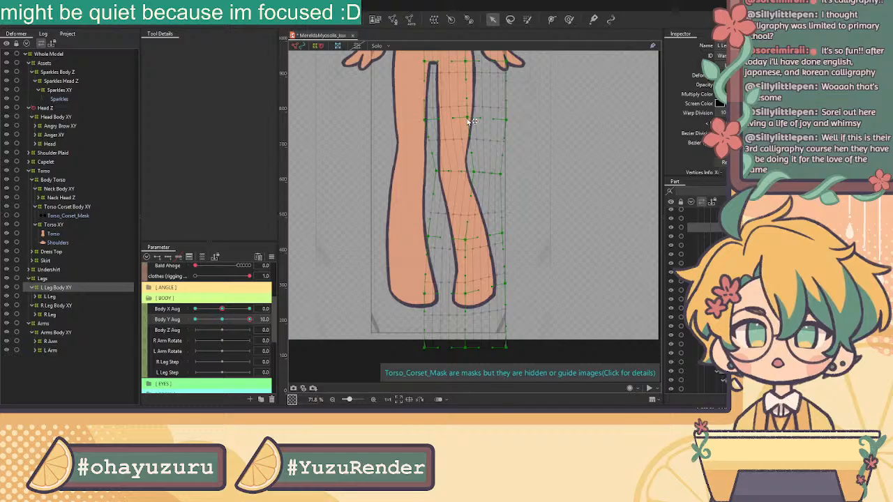
left_click_drag(249, 319, 279, 329)
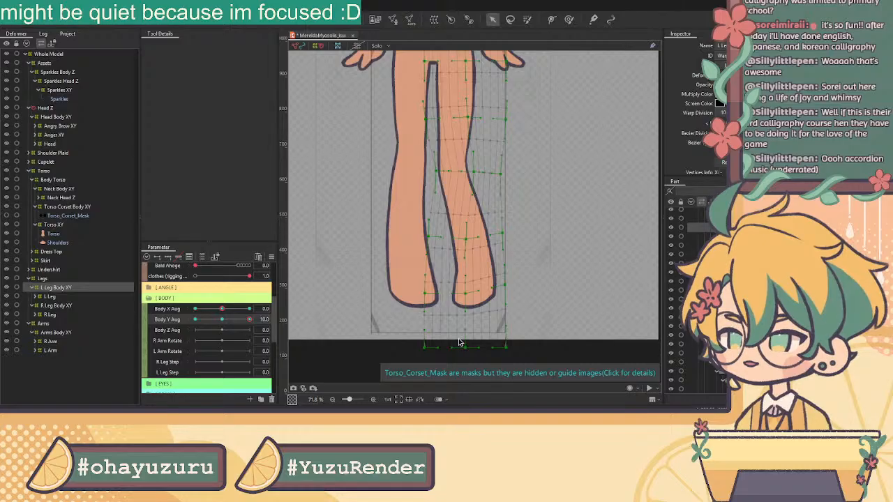
Step: Raise the outer bottom corner of the L Leg Body XY deformer and shift its middle calf control point slightly outward
left_click_drag(513, 348, 474, 297)
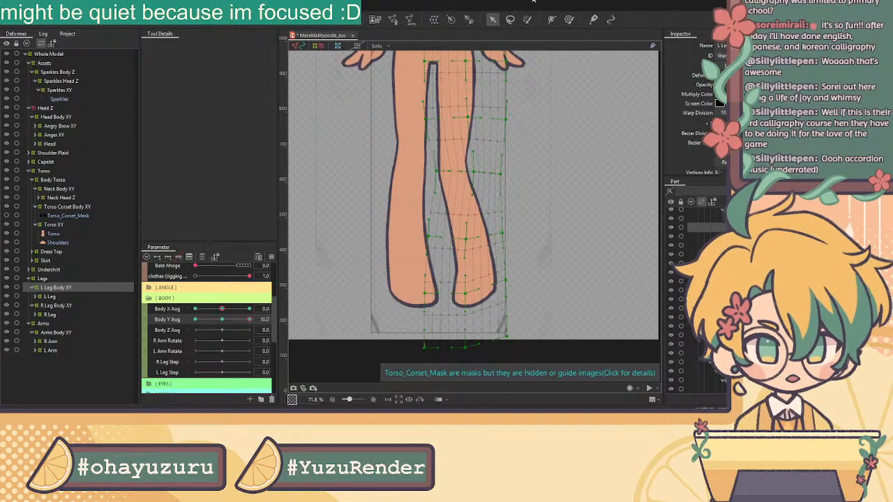
left_click_drag(562, 114, 563, 170)
scroll(461, 230, "up", 2)
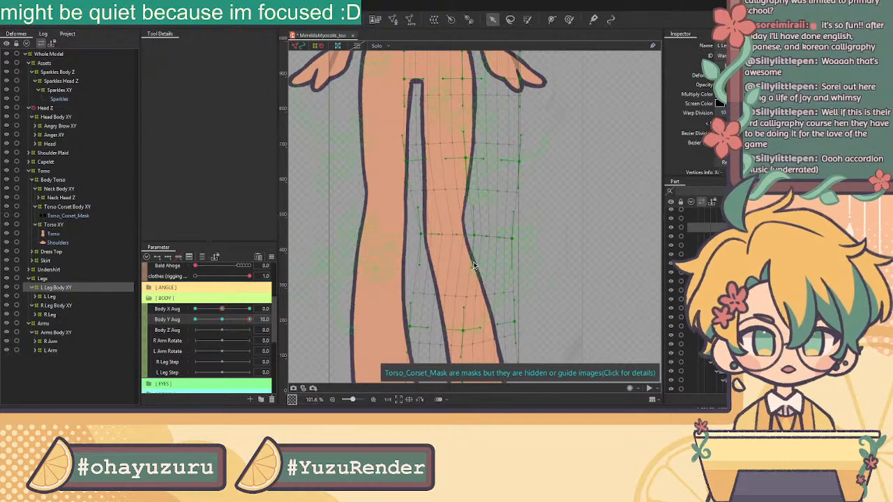
left_click_drag(470, 338, 468, 332)
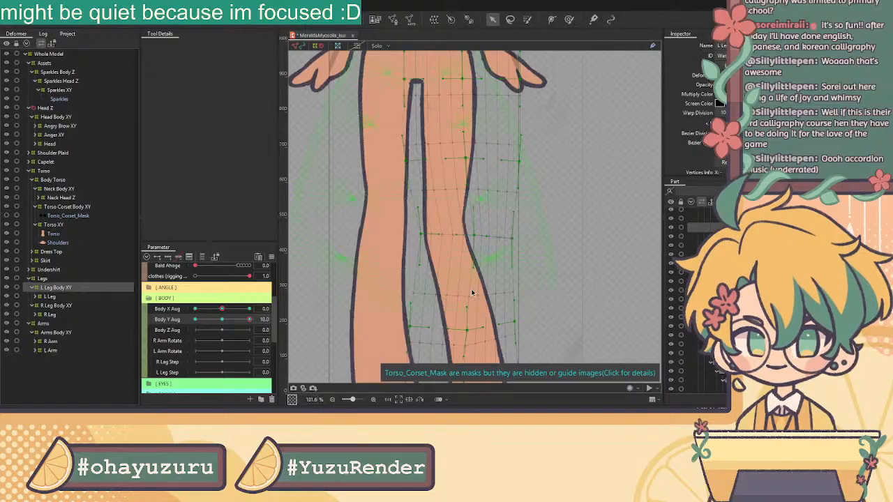
scroll(503, 237, "down", 2)
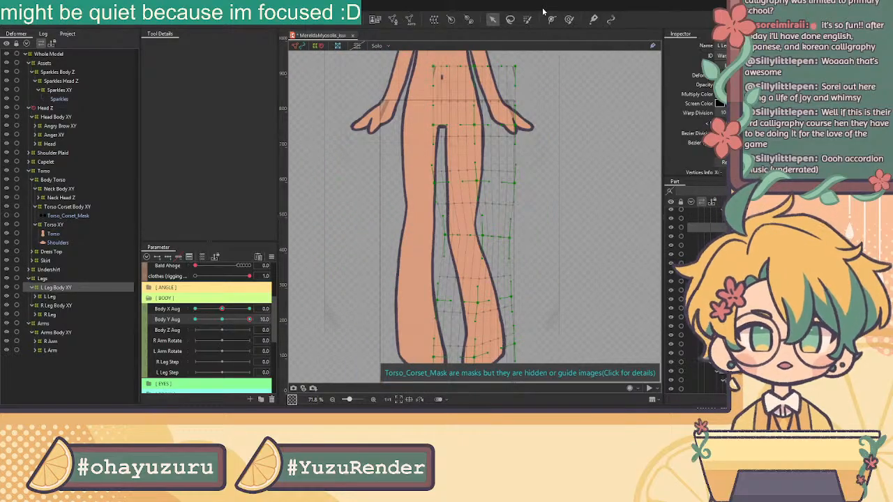
Step: Check the full figure and fine-tune the outer thigh control point of the L Leg Body XY deformer
scroll(558, 134, "up", 3)
scroll(533, 139, "down", 3)
scroll(549, 209, "up", 1)
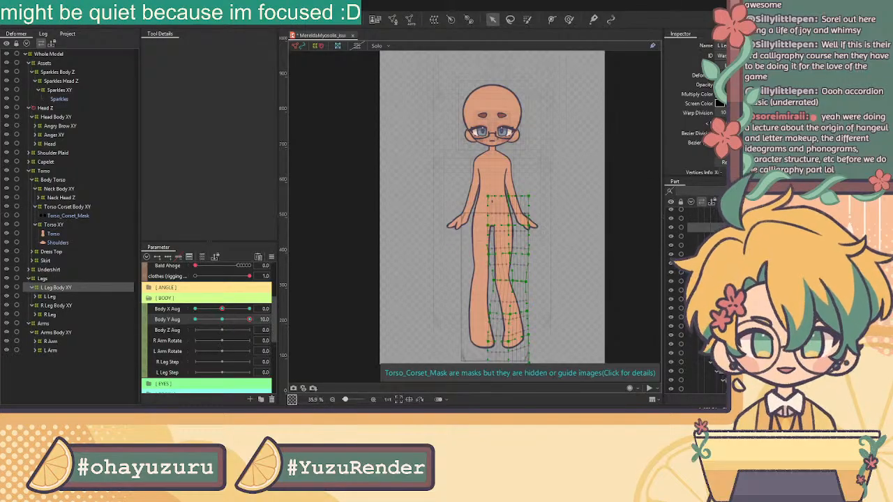
scroll(516, 304, "up", 2)
scroll(514, 299, "up", 2)
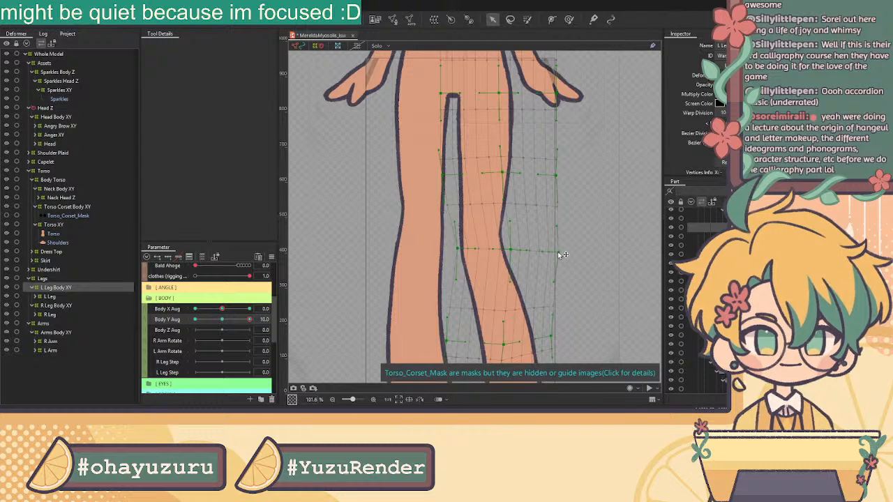
left_click_drag(558, 175, 558, 180)
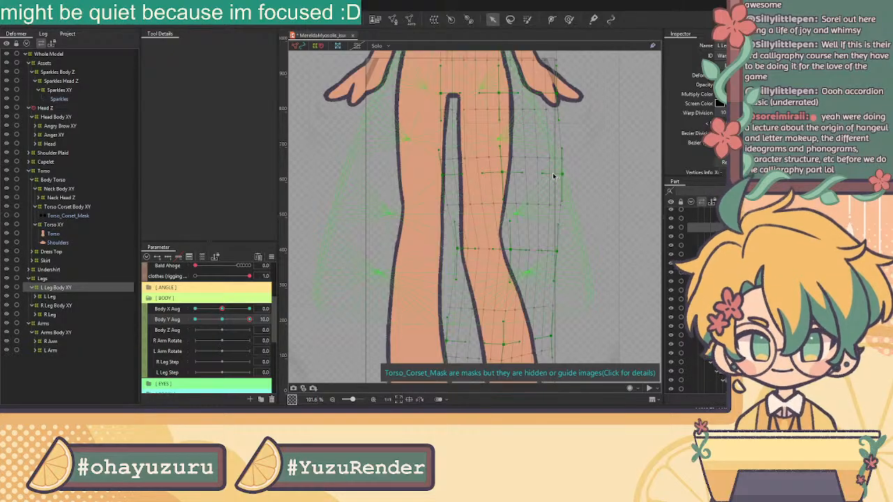
left_click(564, 173)
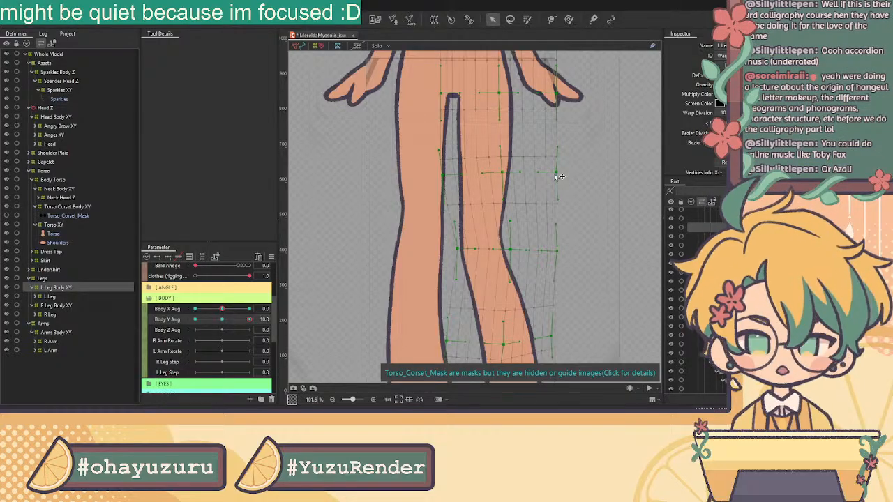
scroll(556, 189, "down", 2)
left_click_drag(539, 306, 503, 265)
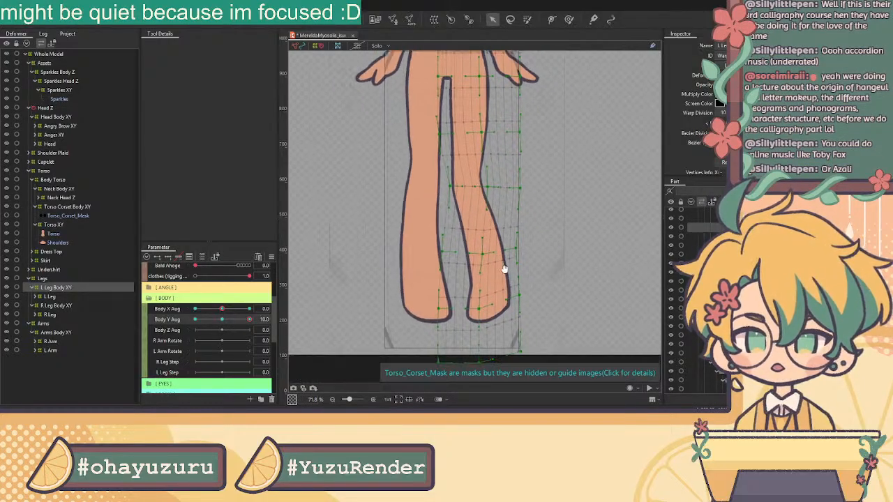
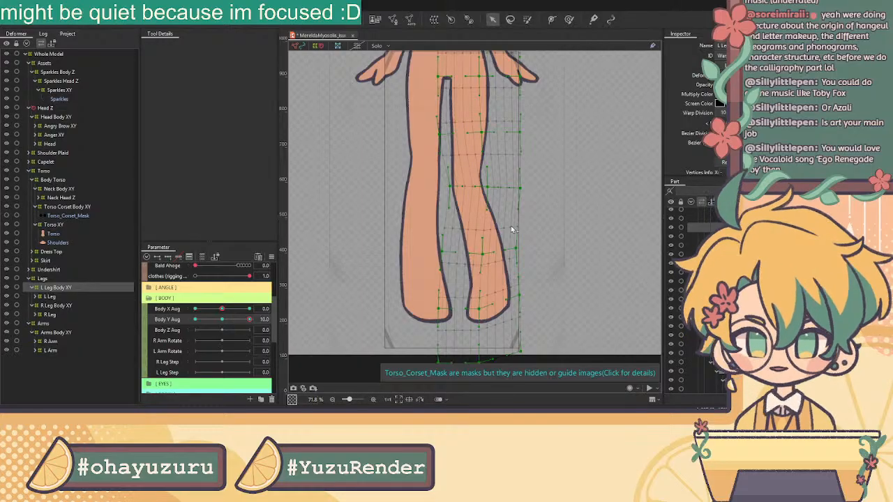
Step: Preview the left leg's bend with Body Y Aug and fine-tune the outer lower-leg control points of L Leg Body XY at 10
scroll(489, 304, "up", 2)
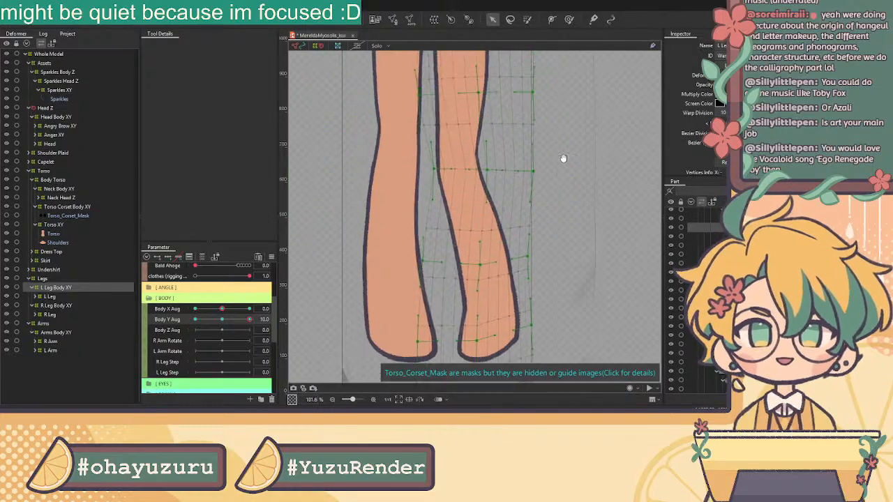
scroll(562, 139, "down", 3)
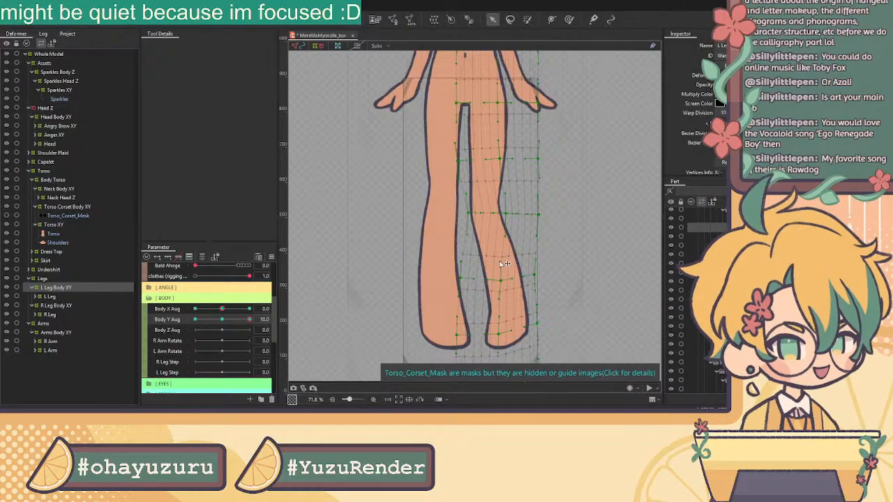
scroll(514, 159, "down", 3)
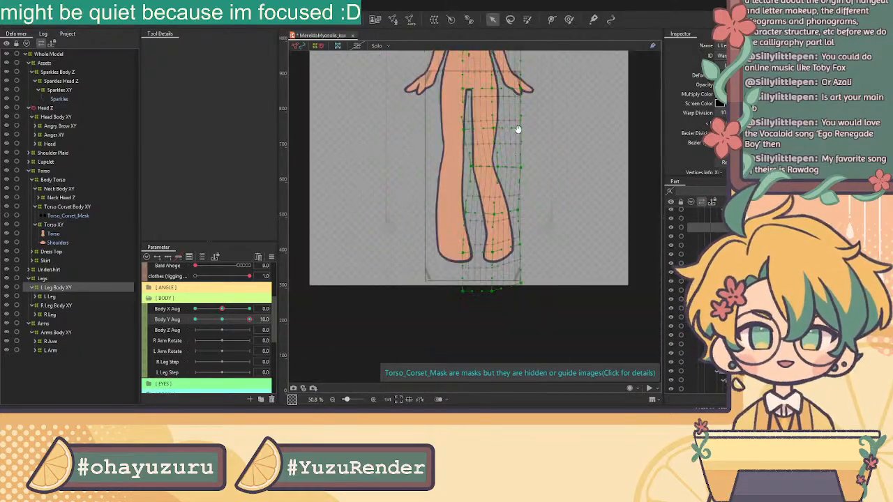
left_click_drag(249, 320, 255, 351)
scroll(501, 326, "up", 2)
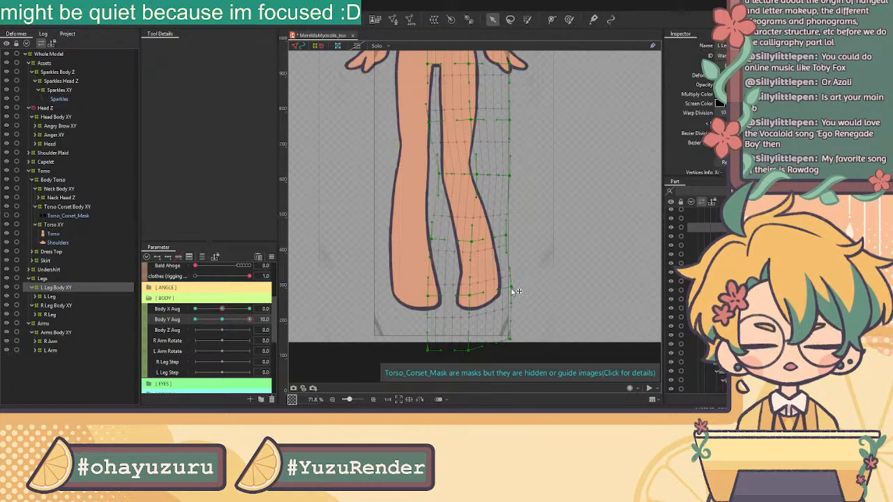
left_click_drag(250, 320, 252, 342)
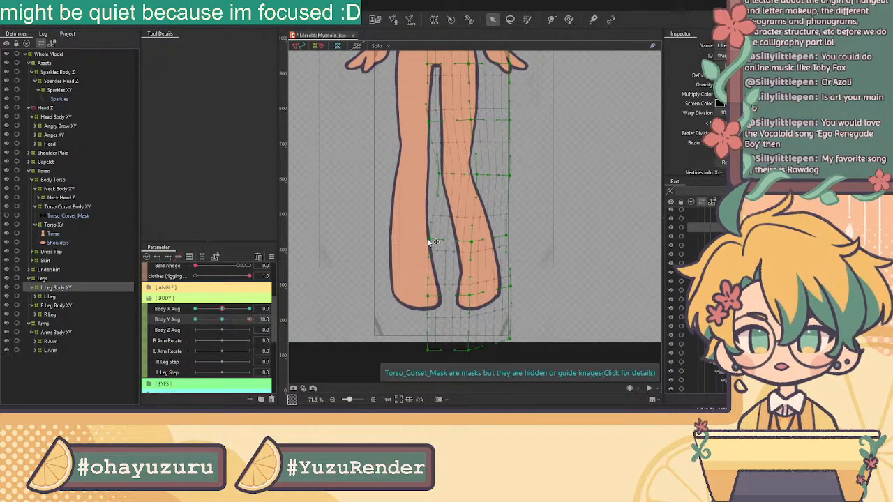
left_click_drag(250, 322, 253, 349)
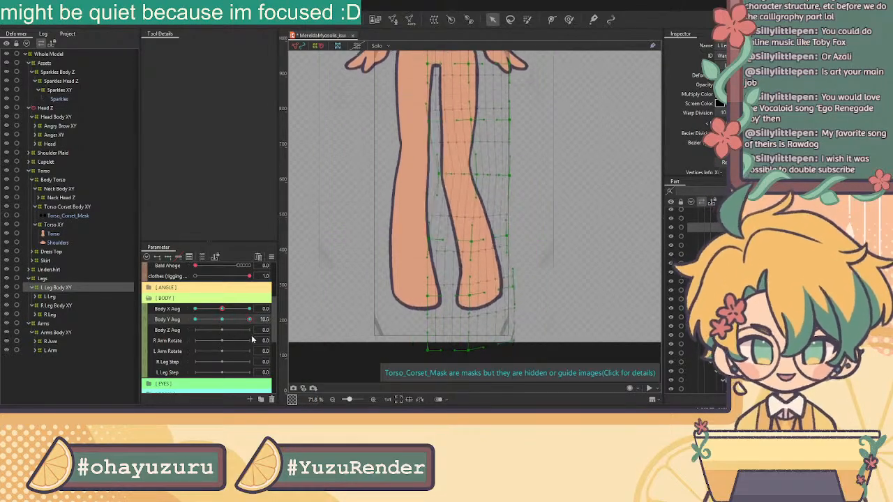
Step: Preview the left leg's bend by moving Body Y Aug through its range and check the lower body at 10
mouse_move(249, 318)
left_mouse_down()
mouse_move(207, 322)
mouse_move(249, 319)
left_mouse_up()
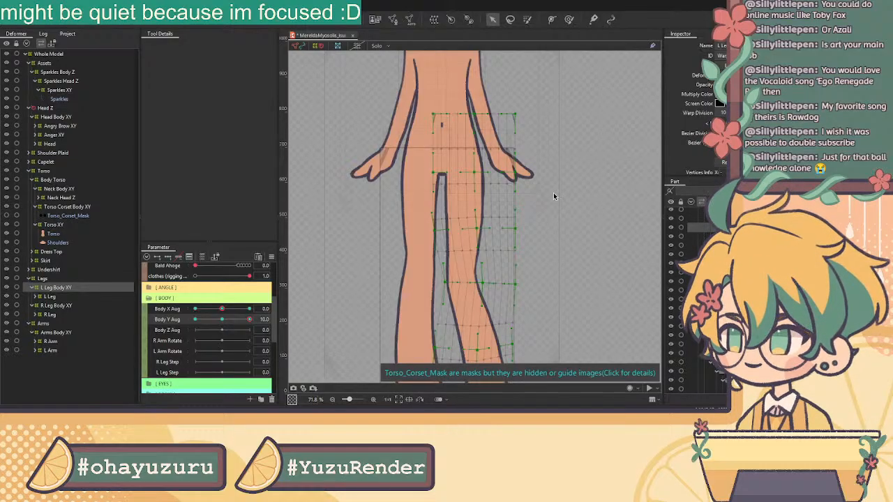
left_click_drag(249, 320, 265, 339)
scroll(509, 190, "down", 2)
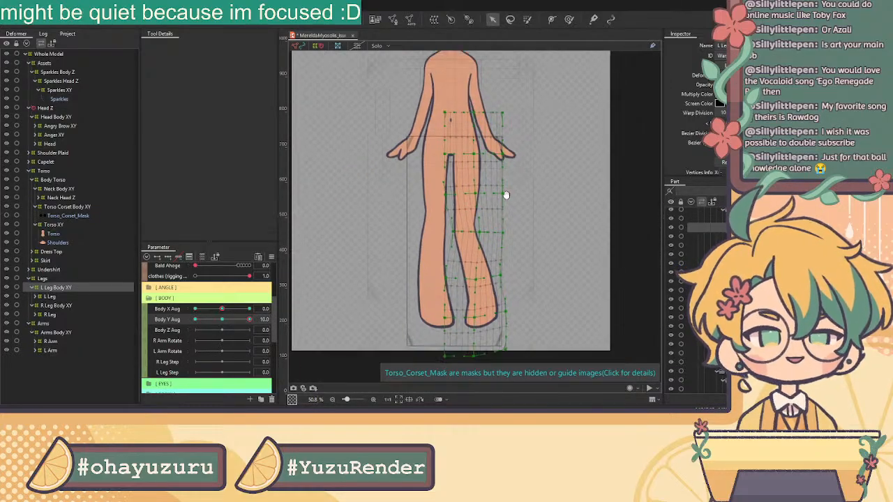
Step: At Body Y Aug -10, lower the top edge of the L Leg Body XY deformer's upper half and stretch its lower edge below the knee
left_click_drag(249, 320, 187, 338)
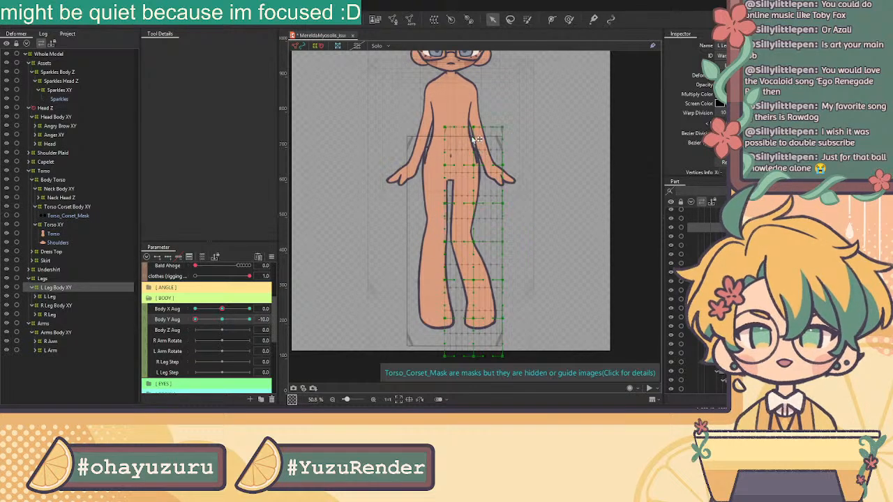
left_click_drag(422, 111, 539, 258)
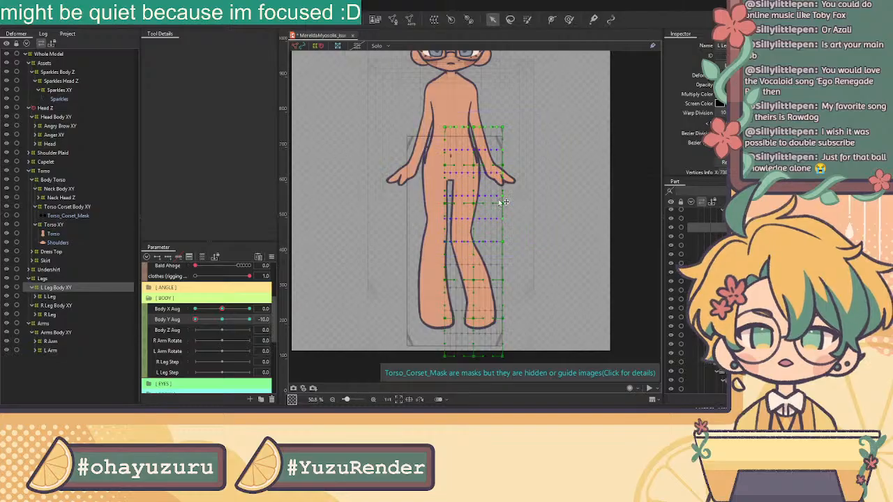
scroll(478, 193, "up", 2)
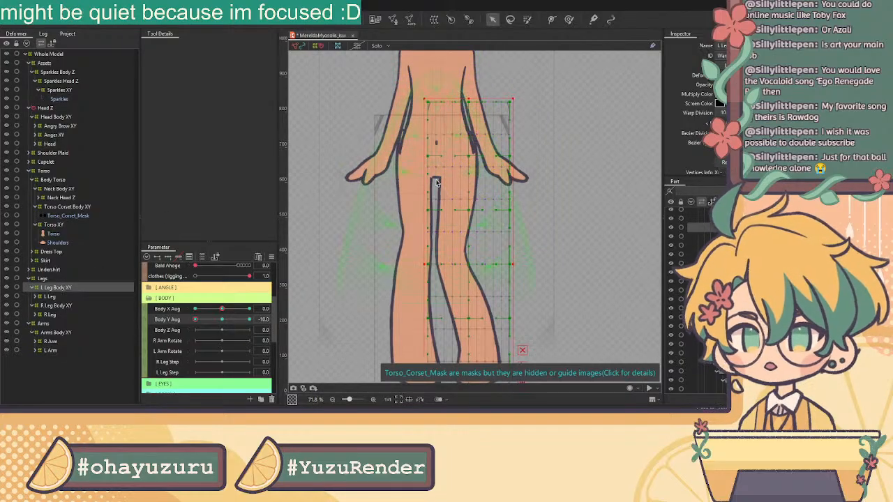
left_click_drag(409, 83, 567, 278)
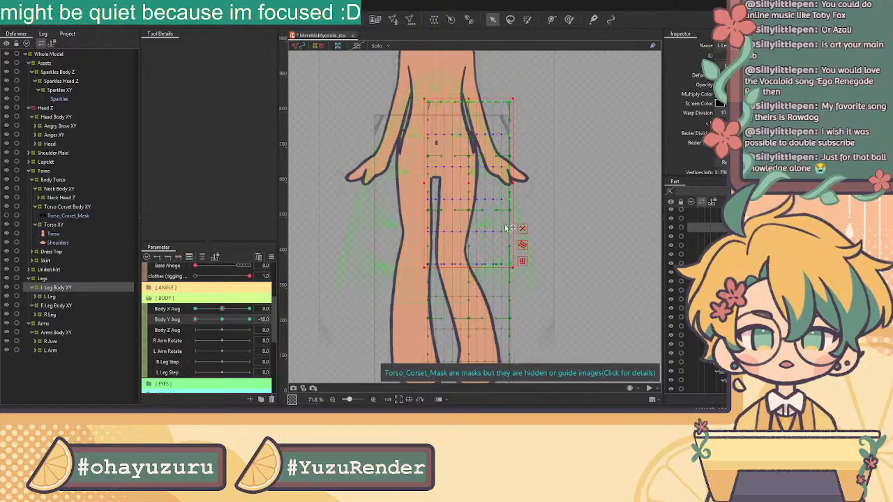
left_click_drag(469, 100, 468, 116)
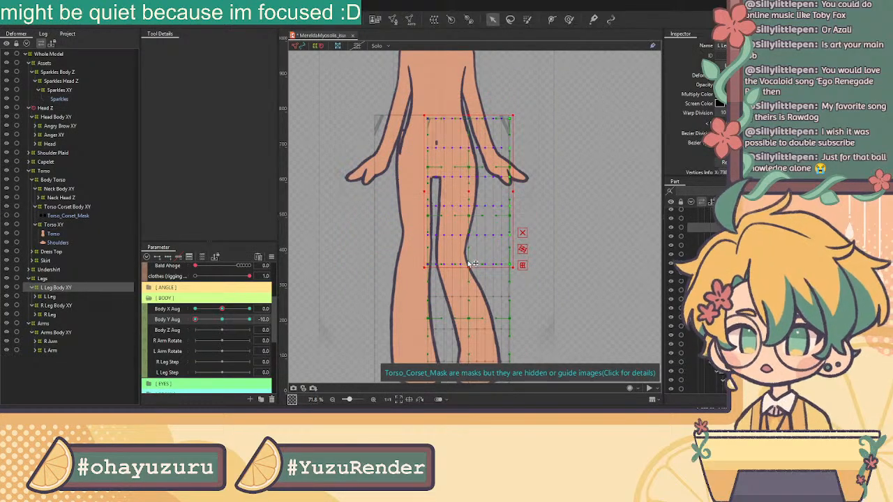
left_click_drag(469, 266, 470, 278)
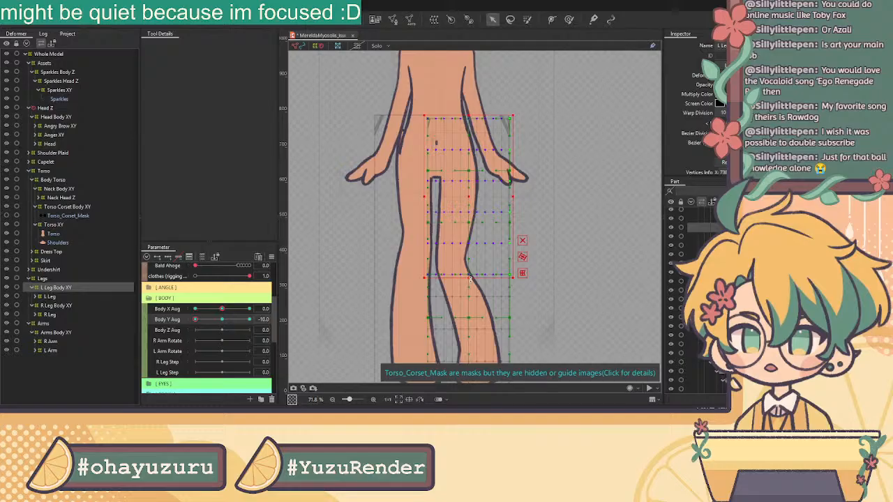
mouse_move(196, 320)
left_mouse_down()
mouse_move(215, 322)
mouse_move(195, 321)
left_mouse_up()
Step: Shift the L Leg Body XY deformer's knee control points down and slightly inward, and lower its inner and middle calf points
left_click(52, 287)
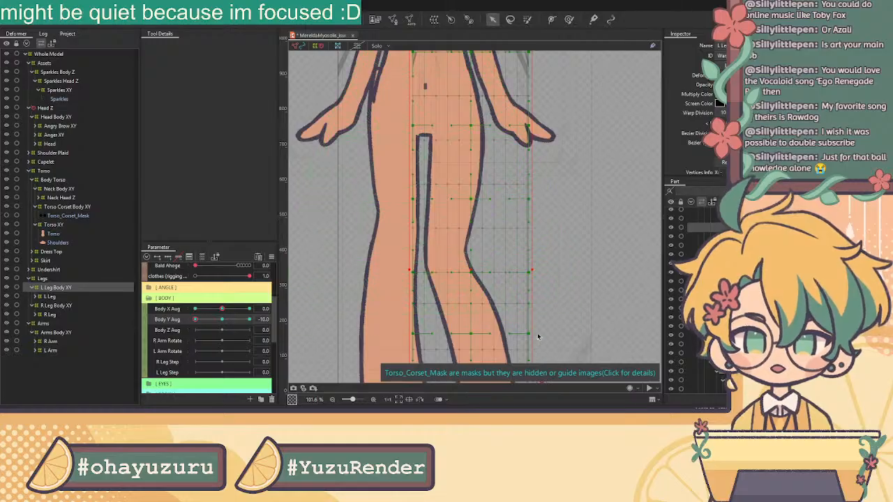
scroll(464, 283, "down", 3)
scroll(485, 272, "up", 3)
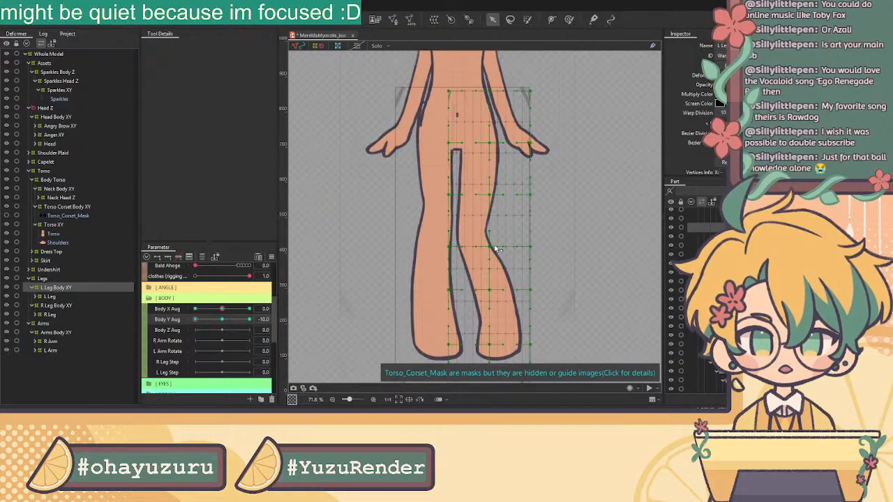
left_click_drag(489, 251, 445, 255)
left_click_drag(485, 254, 485, 255)
left_click_drag(490, 290, 489, 296)
left_click_drag(530, 249, 529, 260)
left_click_drag(451, 297, 450, 294)
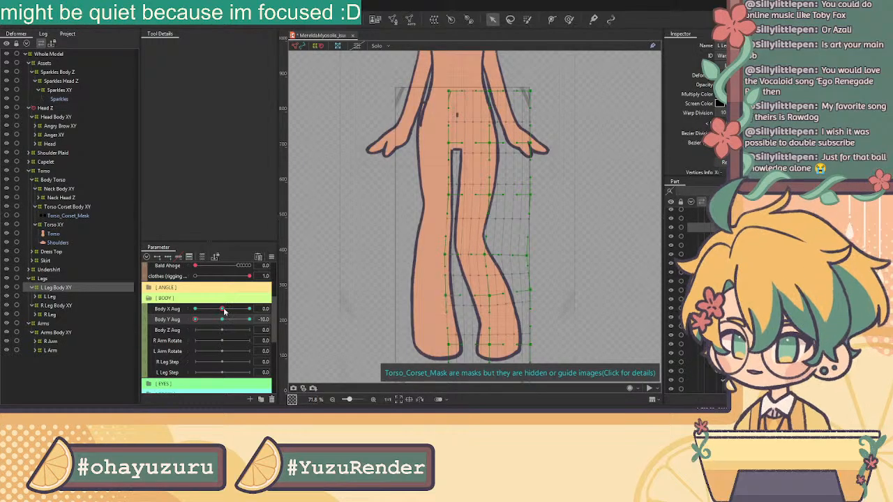
Step: Preview the left leg with Body Y Aug and fine-tune the thigh, knee and calf control points of L Leg Body XY at -10
left_click_drag(196, 321, 176, 339)
scroll(461, 194, "up", 3)
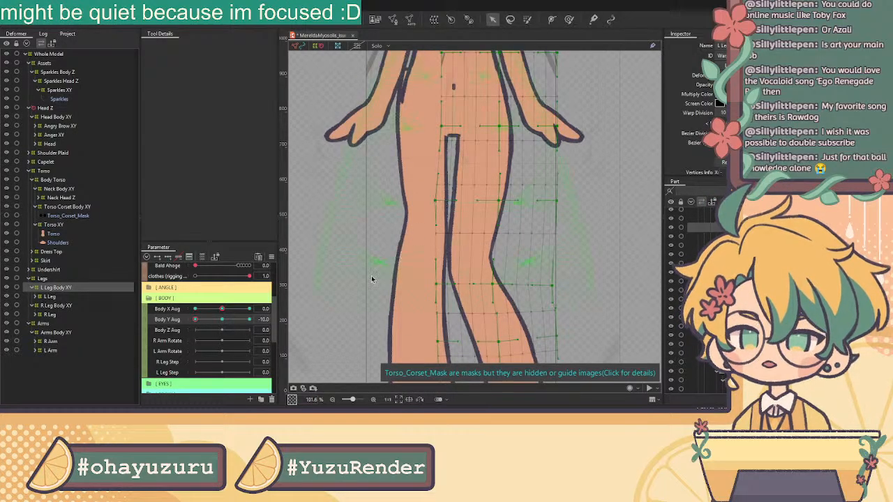
left_click_drag(196, 319, 158, 325)
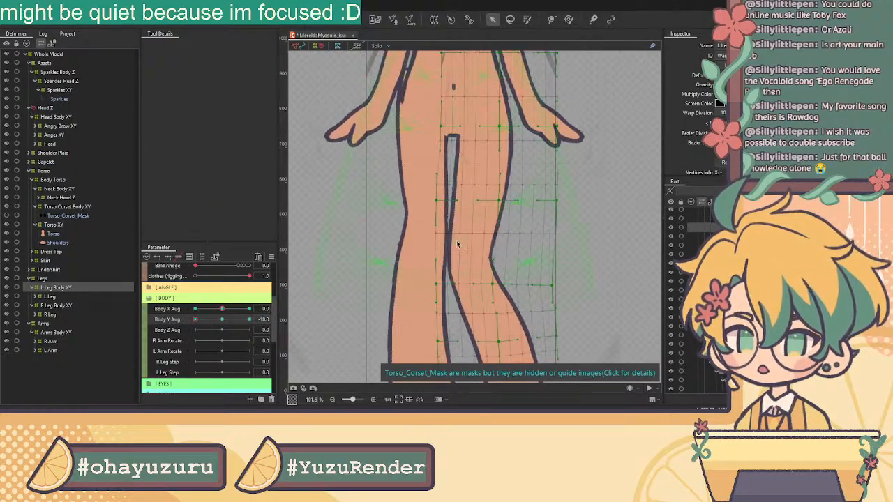
scroll(518, 218, "down", 3)
left_click_drag(503, 113, 500, 154)
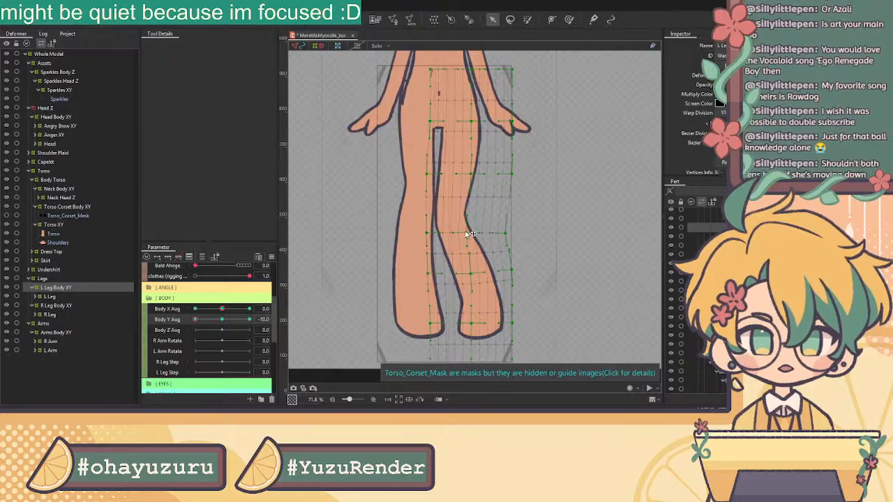
scroll(490, 179, "down", 3)
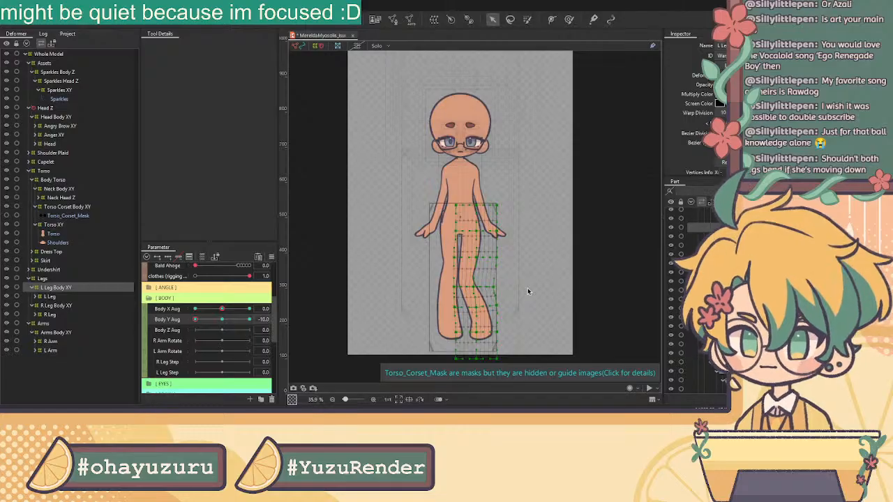
Step: Compare the left leg's knee and foot shape between Body Y Aug 10 and -10
scroll(488, 308, "up", 3)
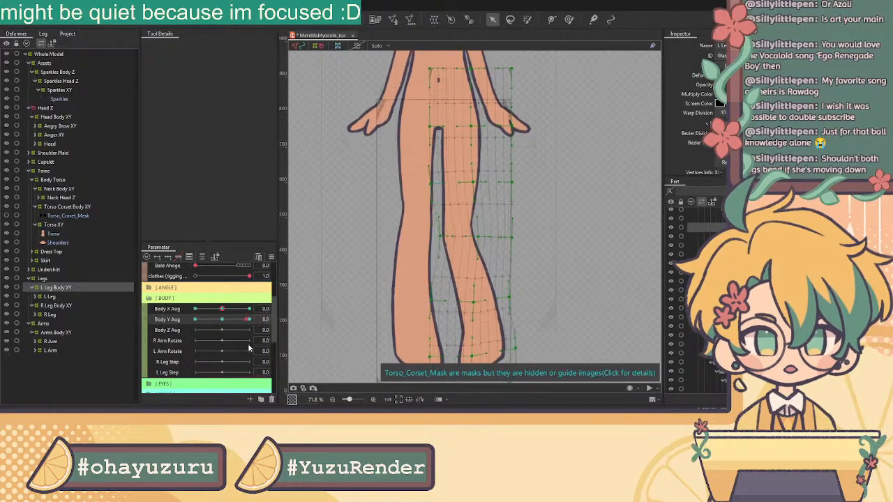
scroll(504, 261, "up", 5)
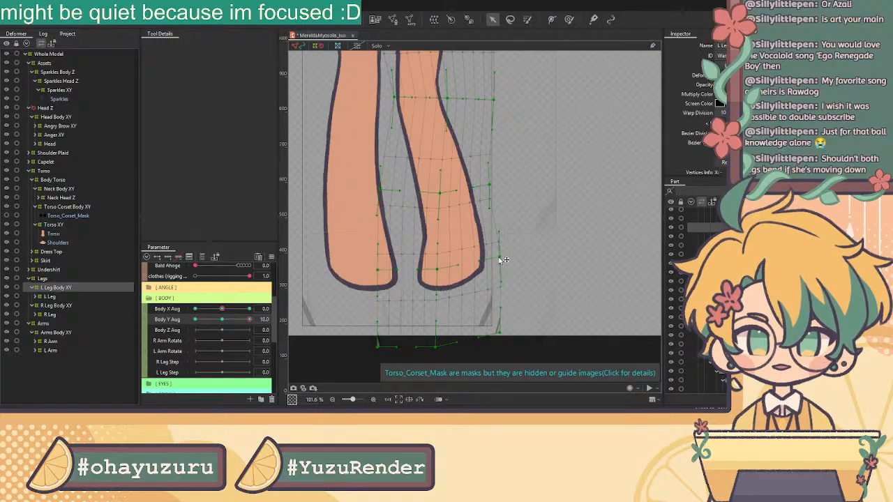
left_click_drag(249, 321, 184, 342)
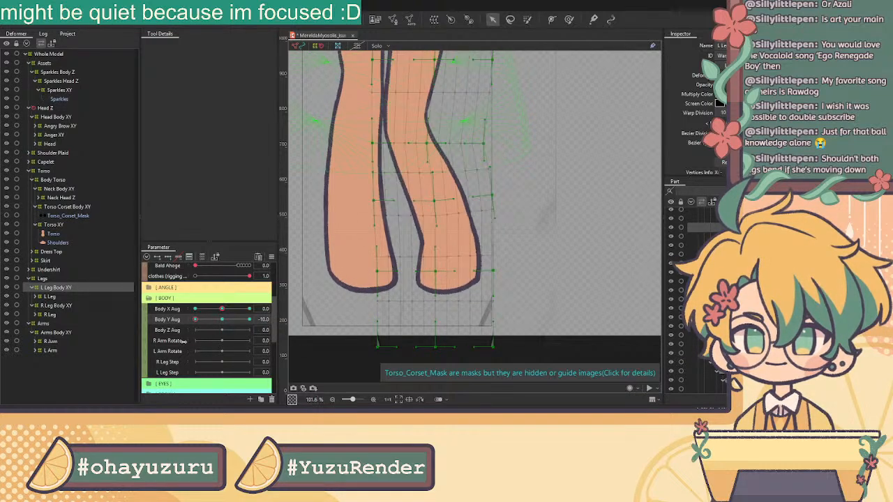
Step: Lower the top edge of the R Leg Body XY deformer's upper half and stretch its lower edge down at Body Y Aug -10
left_click(63, 306)
scroll(415, 245, "down", 3)
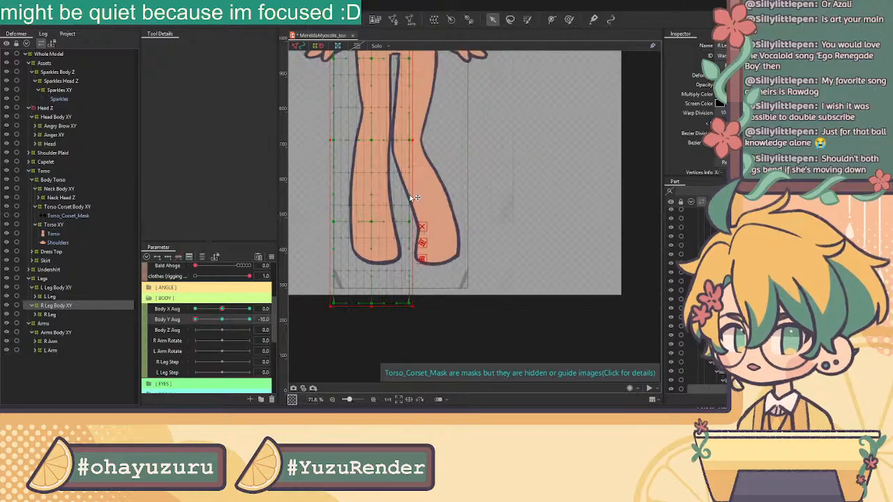
left_click_drag(337, 83, 445, 273)
left_click_drag(380, 89, 379, 110)
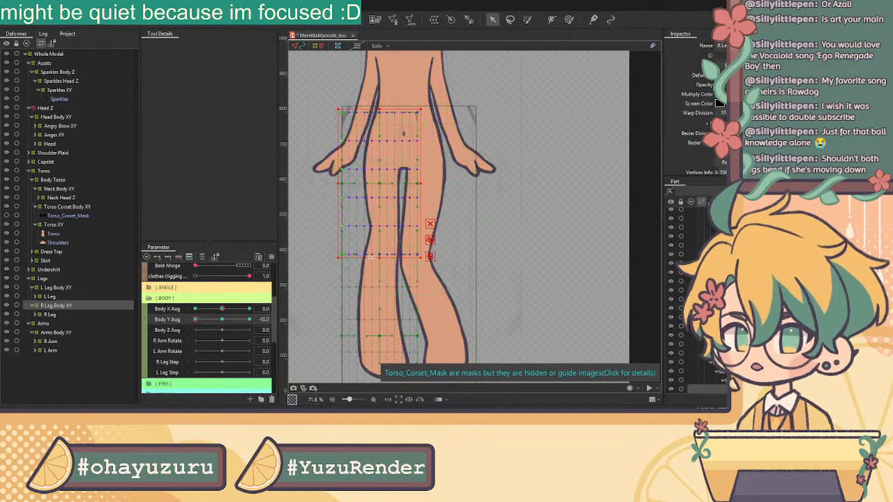
left_click_drag(381, 260, 380, 268)
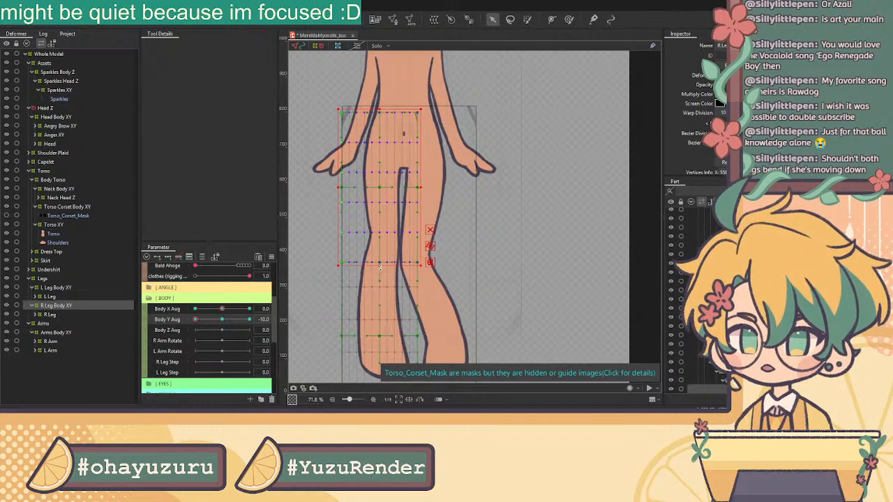
left_click(74, 307)
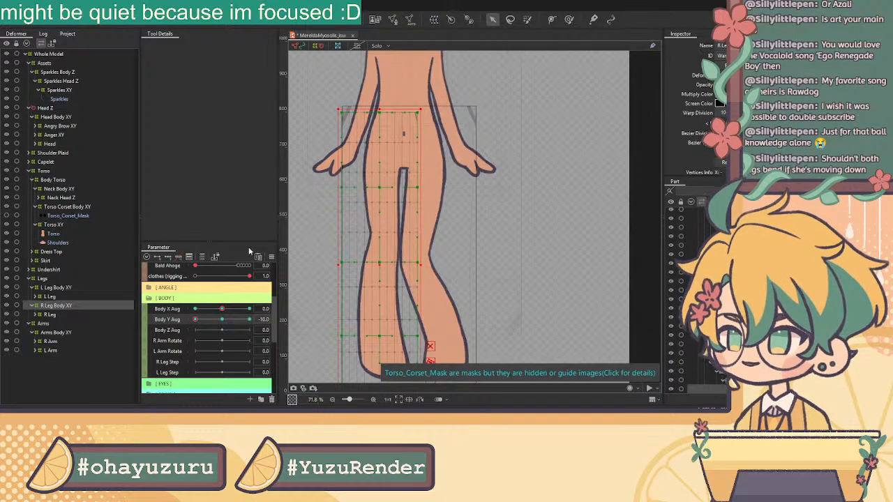
left_click_drag(373, 230, 397, 195)
scroll(407, 222, "up", 3)
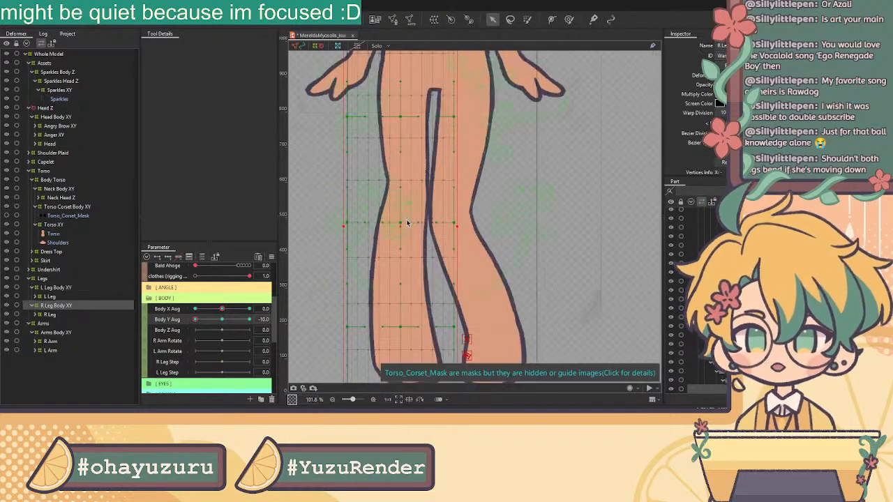
scroll(465, 274, "down", 3)
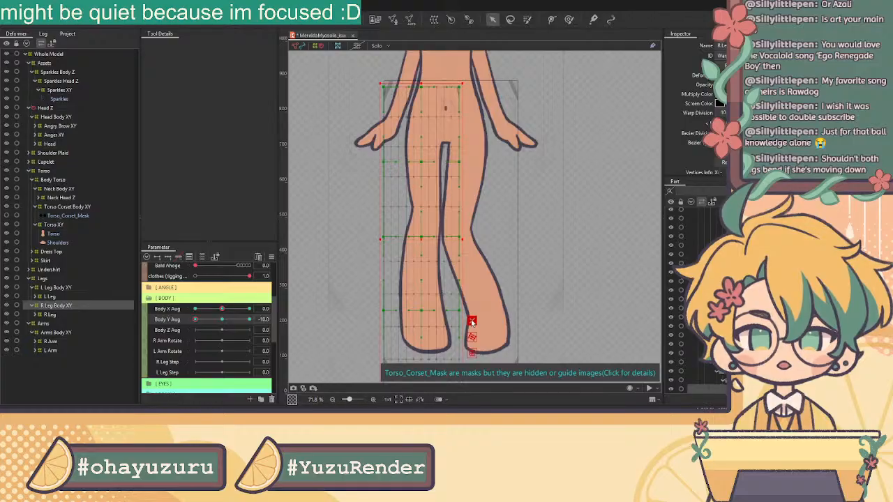
scroll(431, 237, "up", 3)
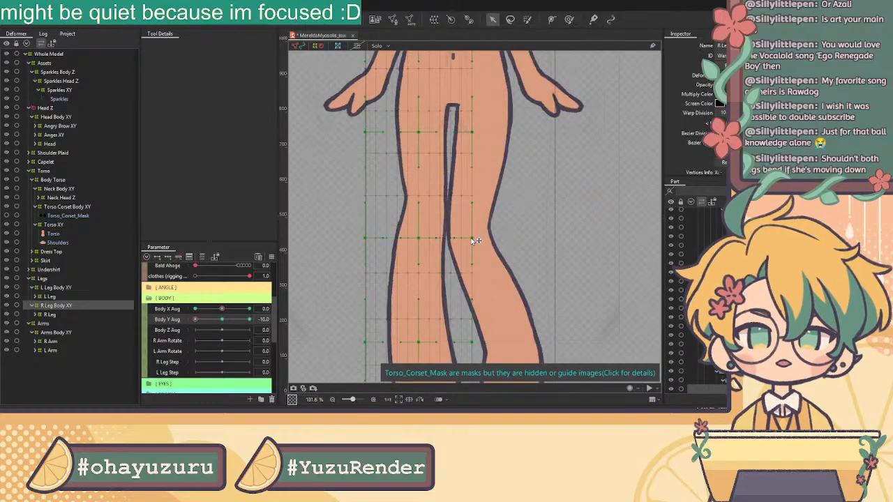
left_click_drag(474, 240, 482, 249)
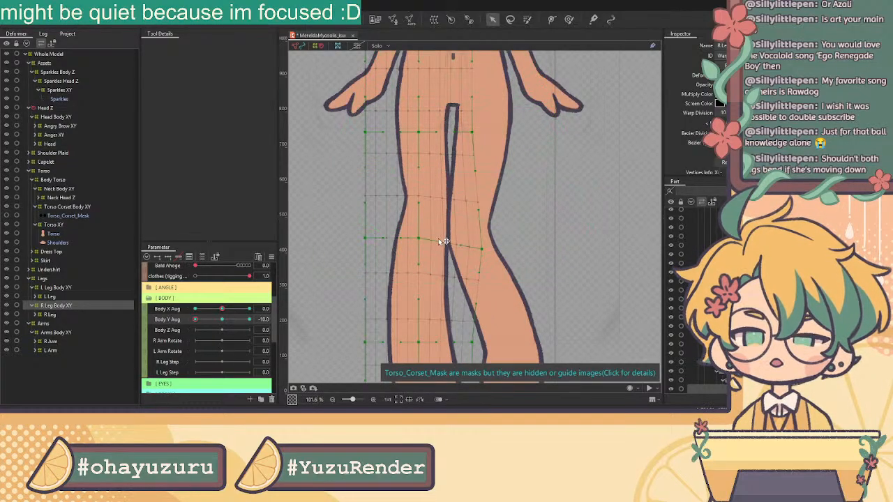
key("ctrl+z")
key("ctrl+z")
key("ctrl+z")
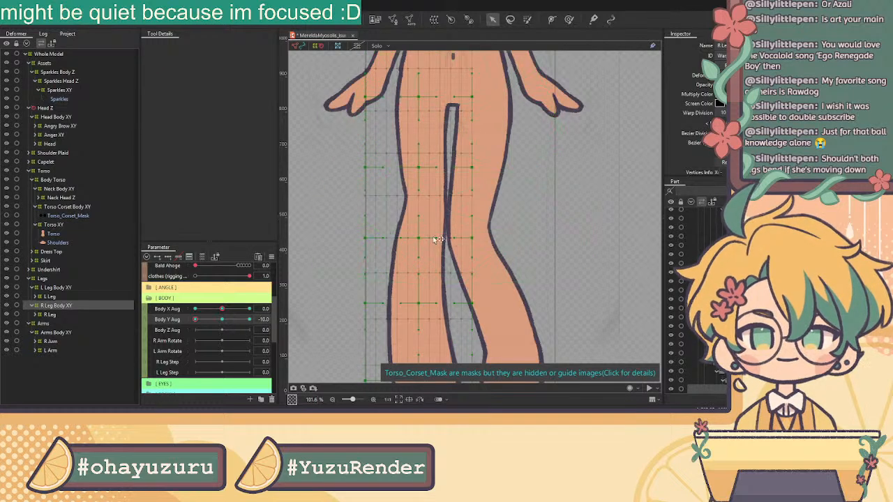
Step: Shift the R Leg Body XY deformer's knee and middle thigh control points inward and adjust its calf points to start the knee bend
left_click_drag(418, 238, 427, 238)
left_click_drag(418, 168, 427, 172)
left_click_drag(472, 238, 481, 241)
left_click_drag(473, 306, 425, 307)
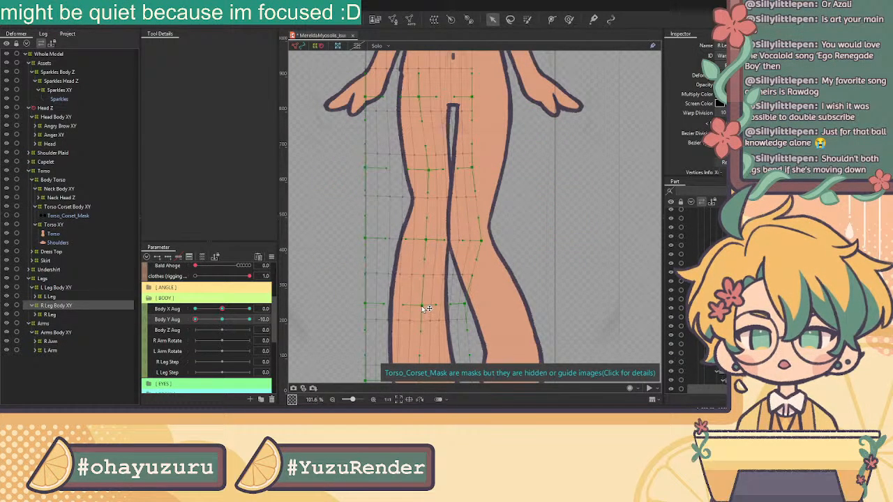
Step: Refine the middle thigh and hip control points of the R Leg Body XY deformer and nudge its outer thigh point
left_click_drag(428, 172, 432, 175)
left_click_drag(420, 84, 429, 150)
left_click_drag(432, 98, 427, 93)
left_click_drag(378, 169, 375, 167)
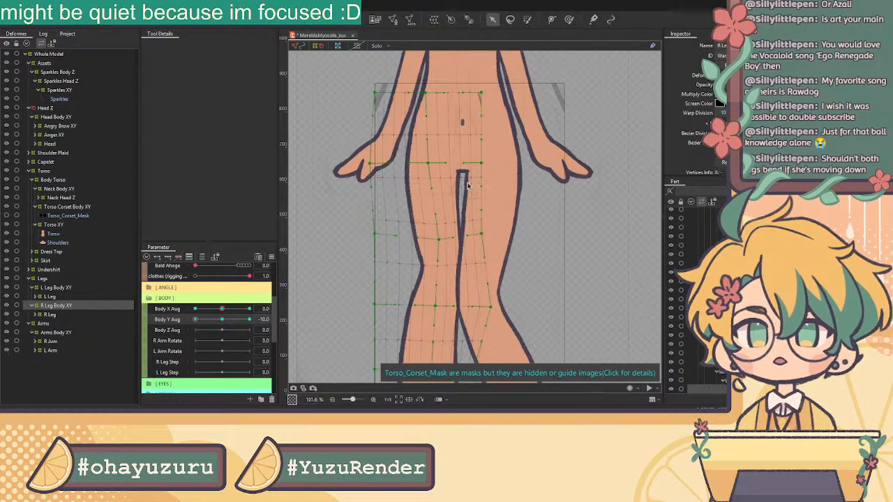
Step: Preview the right leg with Body Y Aug and lower the R Leg Body XY control points at the lower thigh and knee
scroll(469, 186, "down", 3)
mouse_move(195, 321)
left_mouse_down()
mouse_move(222, 320)
mouse_move(180, 326)
left_mouse_up()
left_click_drag(452, 273, 462, 162)
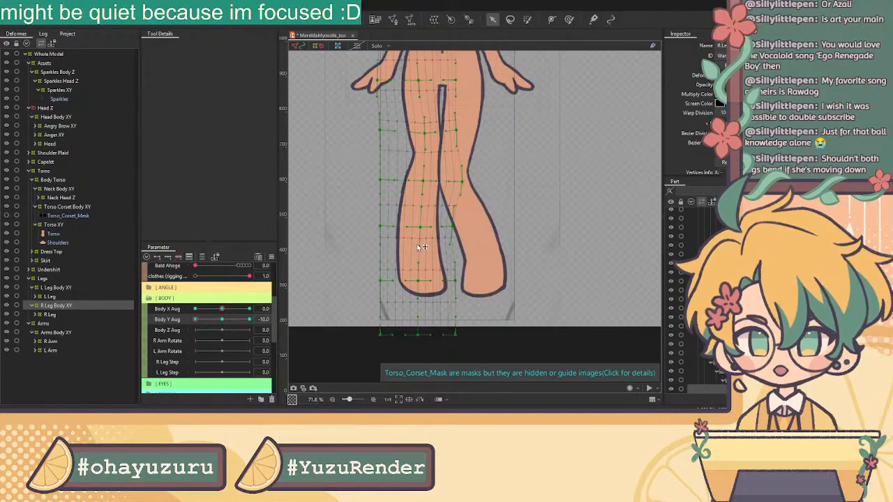
scroll(423, 183, "up", 3)
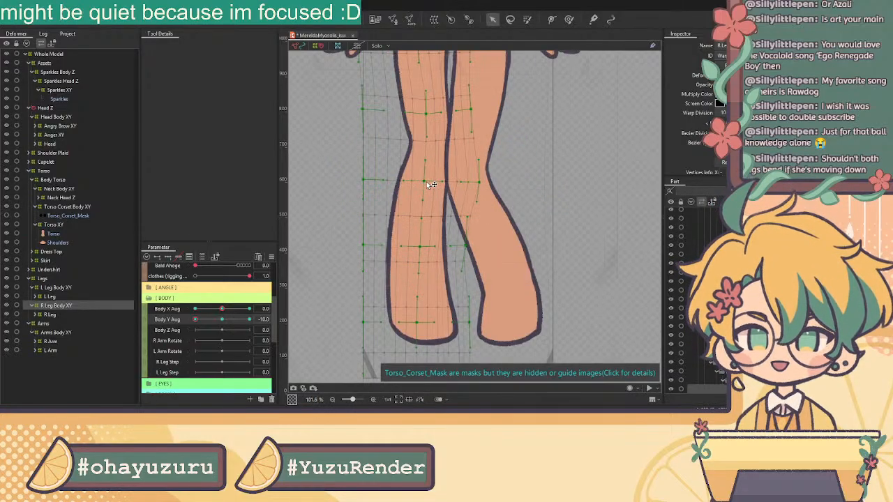
left_click_drag(430, 184, 429, 200)
left_click_drag(427, 113, 430, 160)
left_click_drag(472, 110, 473, 151)
left_click_drag(478, 185, 485, 187)
left_click_drag(363, 110, 367, 145)
left_click_drag(364, 183, 363, 191)
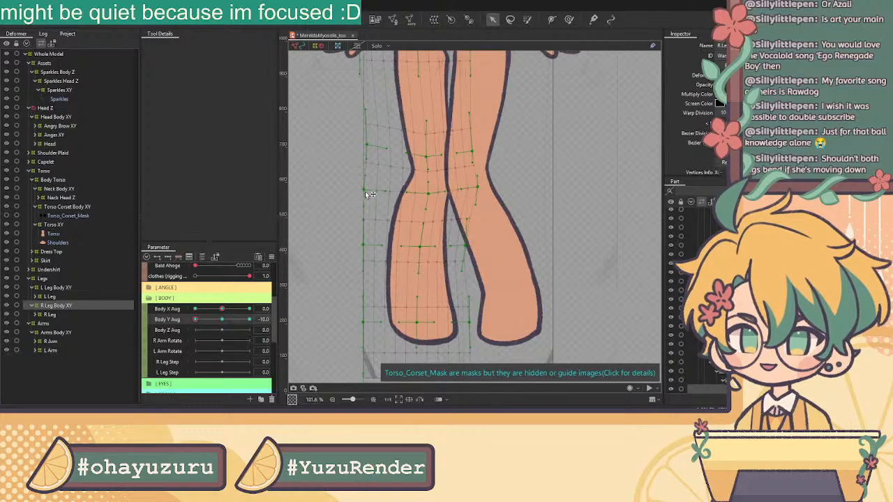
left_click_drag(431, 193, 433, 201)
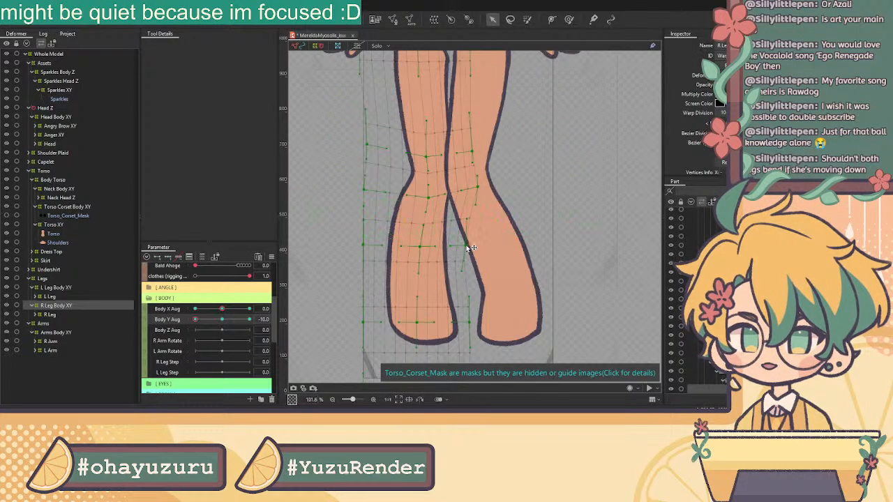
Step: Raise the middle and inner upper-thigh control points of the R Leg Body XY deformer near the crotch
scroll(464, 94, "down", 3)
scroll(465, 90, "up", 3)
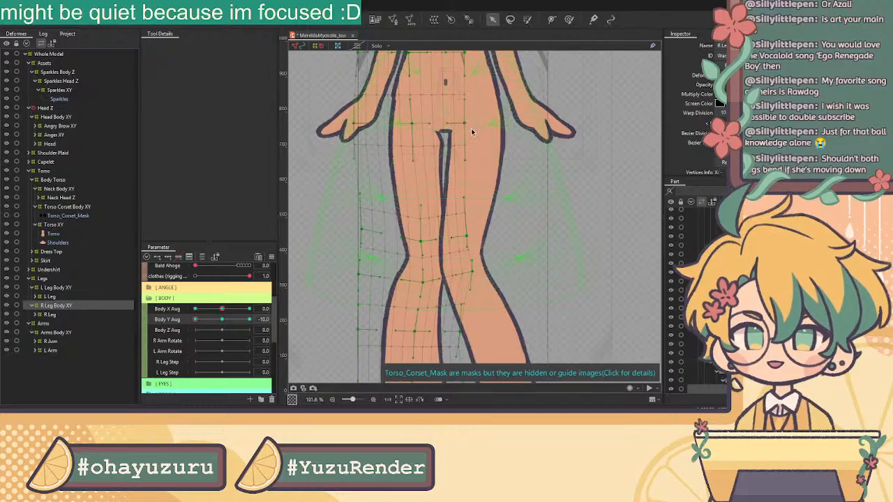
left_click_drag(412, 123, 412, 110)
left_click_drag(462, 124, 466, 103)
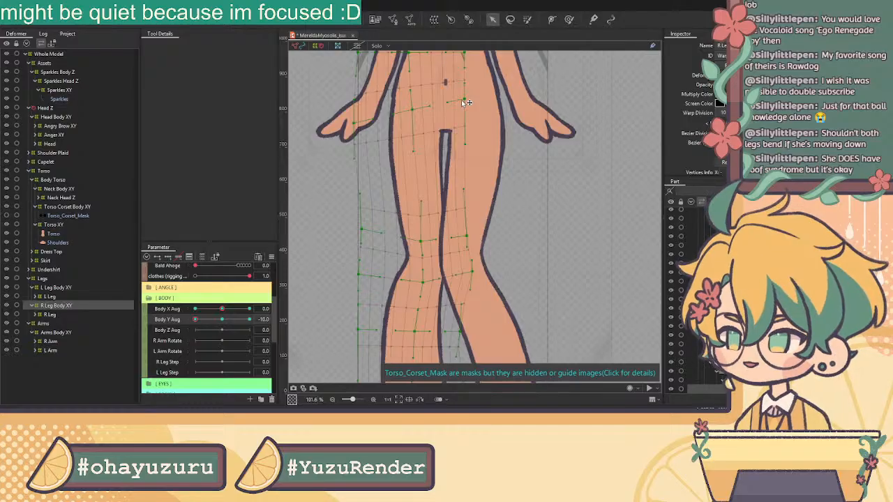
Step: Move Body Y Aug between -10 and 0 to examine how the right leg bends with the body
scroll(462, 103, "down", 3)
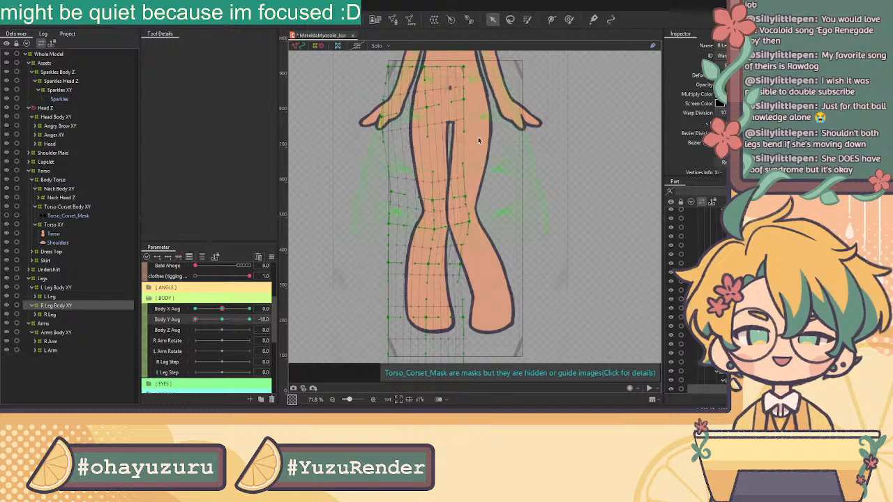
scroll(479, 137, "down", 3)
mouse_move(196, 321)
left_mouse_down()
mouse_move(222, 326)
mouse_move(186, 323)
left_mouse_up()
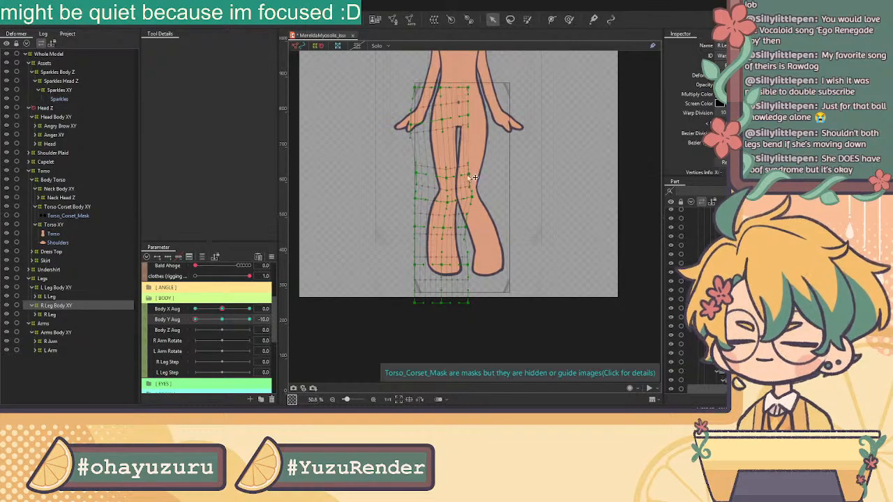
scroll(474, 178, "down", 3)
scroll(447, 178, "up", 3)
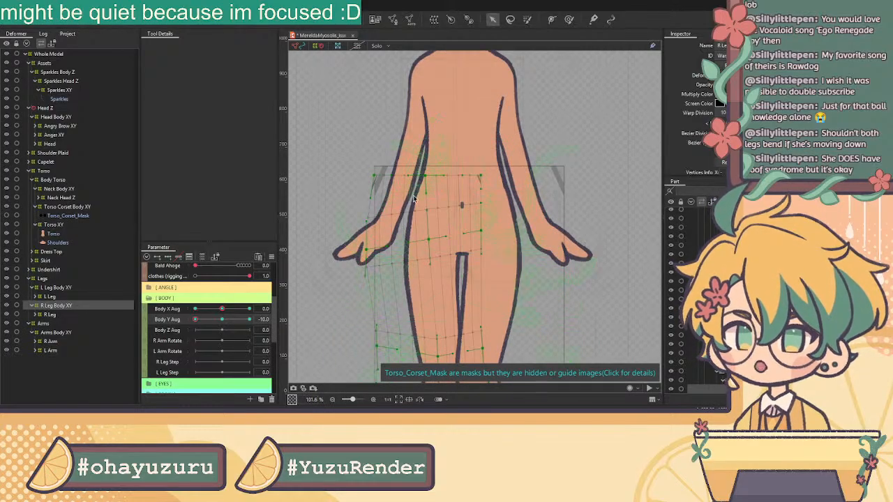
scroll(418, 185, "down", 2)
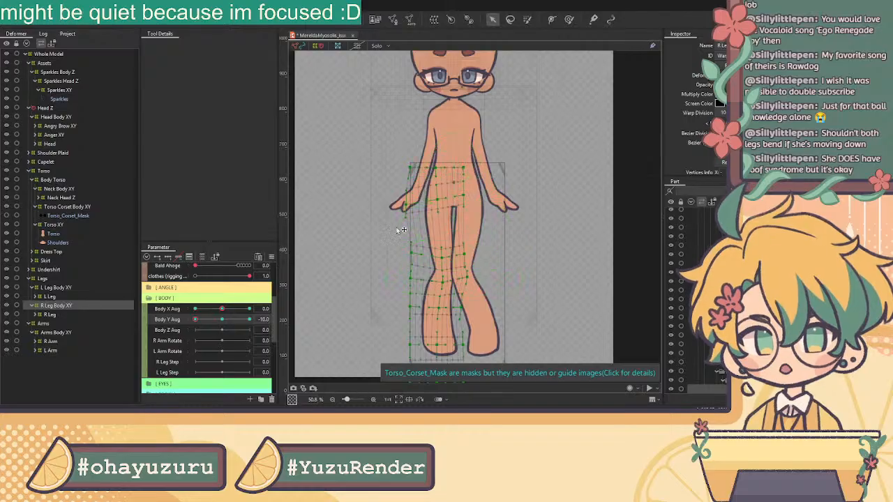
left_click_drag(196, 319, 223, 326)
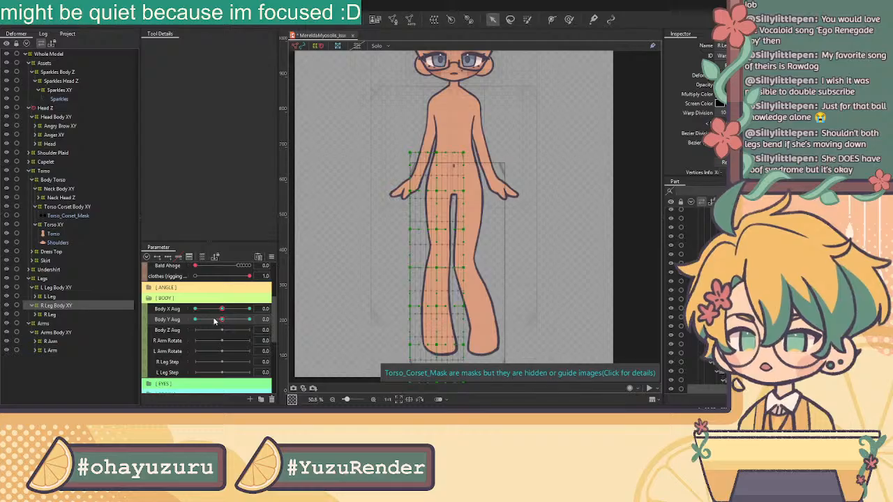
Step: Reset the R Leg Body XY deformer to its neutral form at Body Y Aug -10 and lower its hip-to-knee control points
left_click(197, 321)
left_click_drag(198, 322, 224, 319)
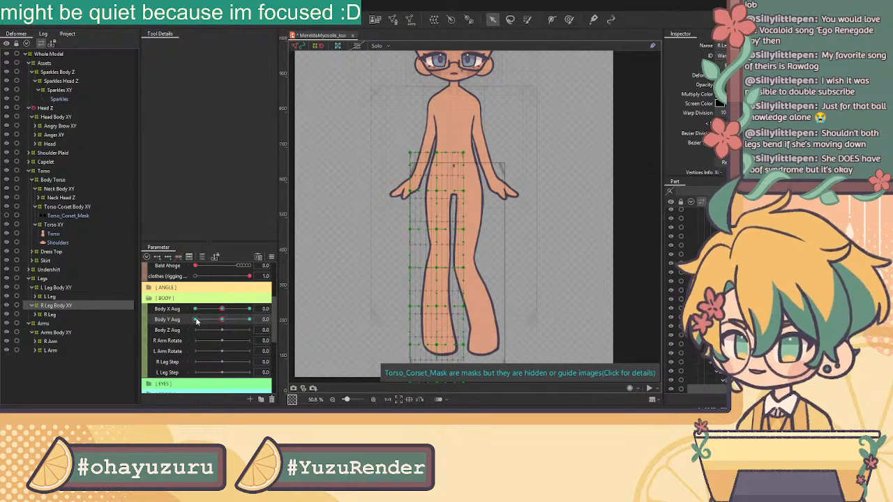
left_click(197, 321)
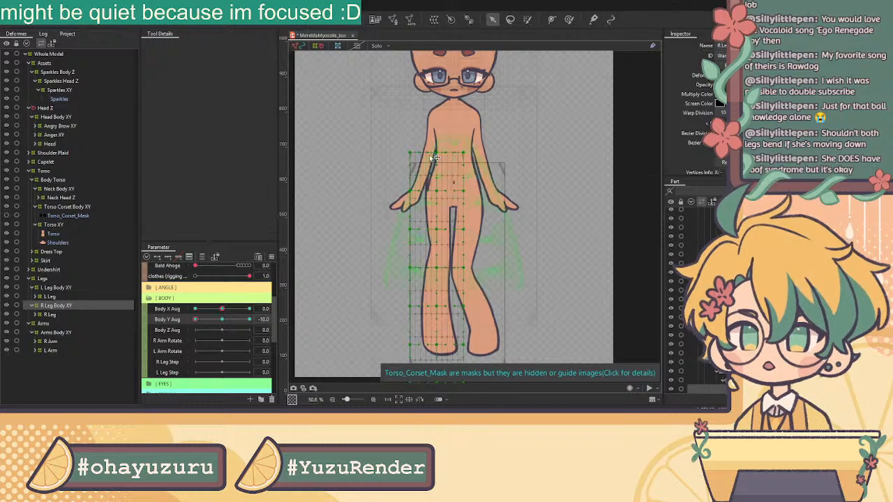
left_click_drag(381, 132, 496, 275)
left_click_drag(436, 148, 437, 165)
left_click_drag(437, 270, 438, 276)
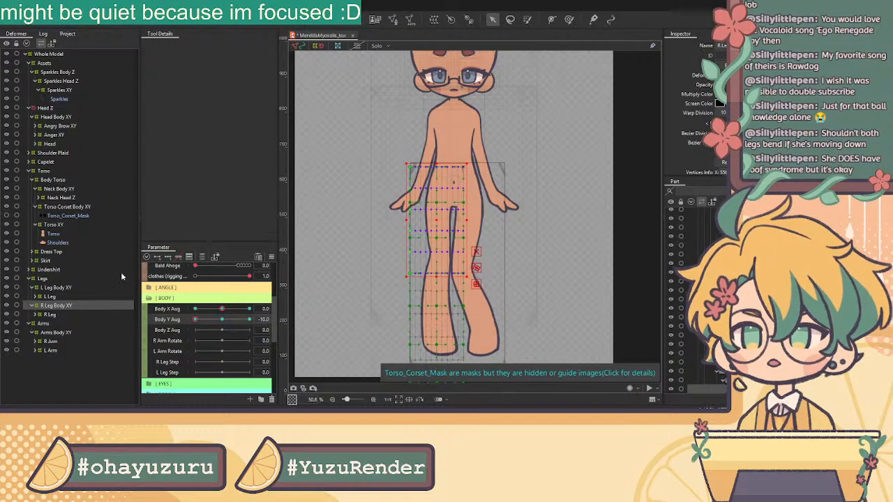
Step: Shift the R Leg Body XY deformer's middle thigh and knee control points inward and down, and adjust its inner knee and calf points
scroll(460, 253, "down", 1)
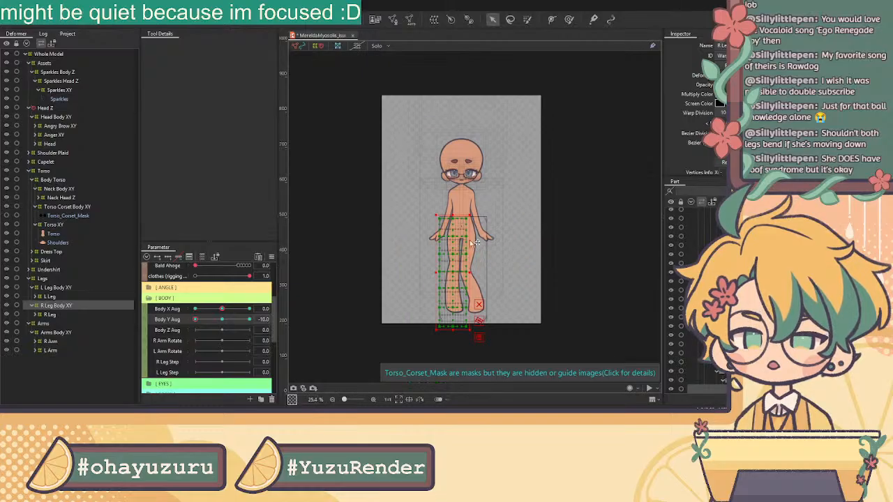
scroll(461, 252, "up", 3)
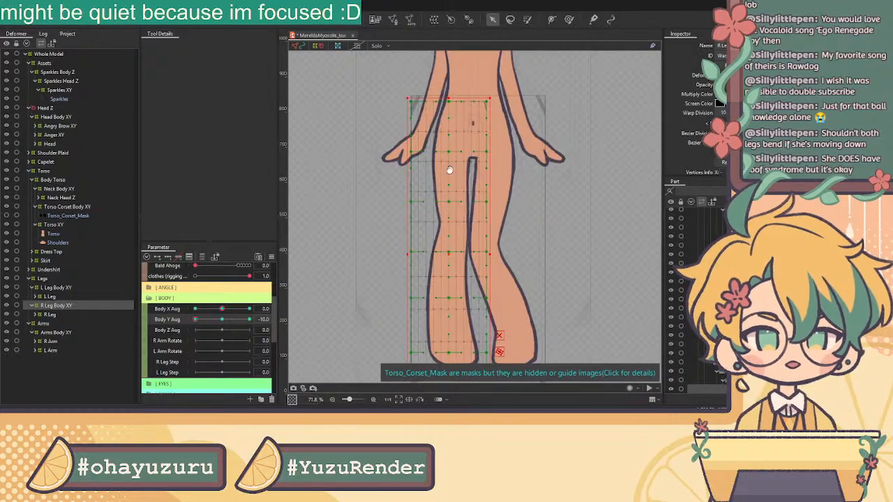
scroll(453, 235, "up", 1)
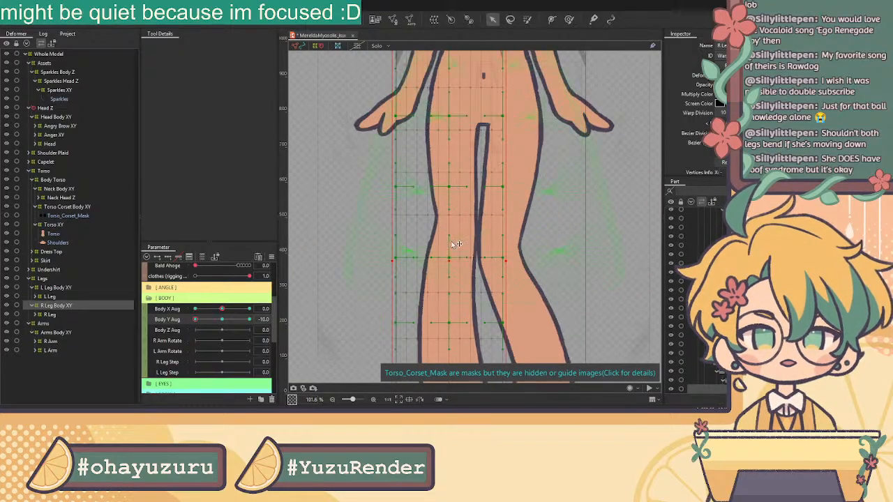
scroll(419, 118, "down", 1)
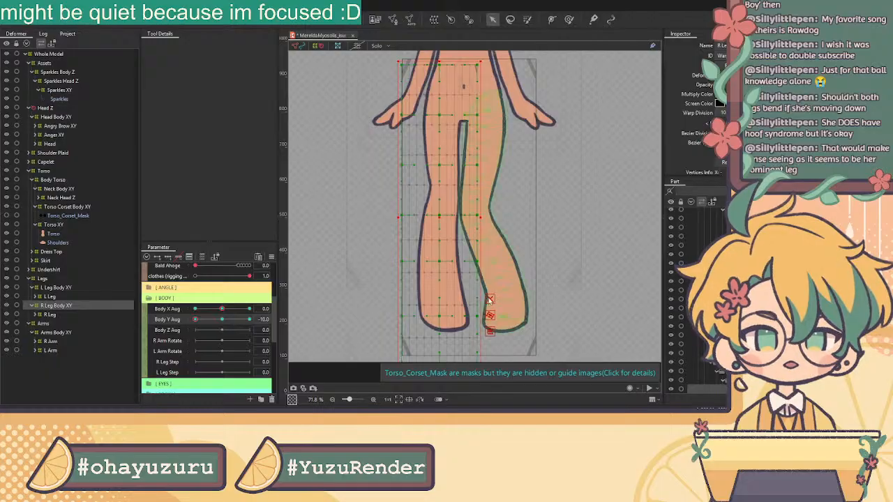
left_click_drag(445, 147, 444, 217)
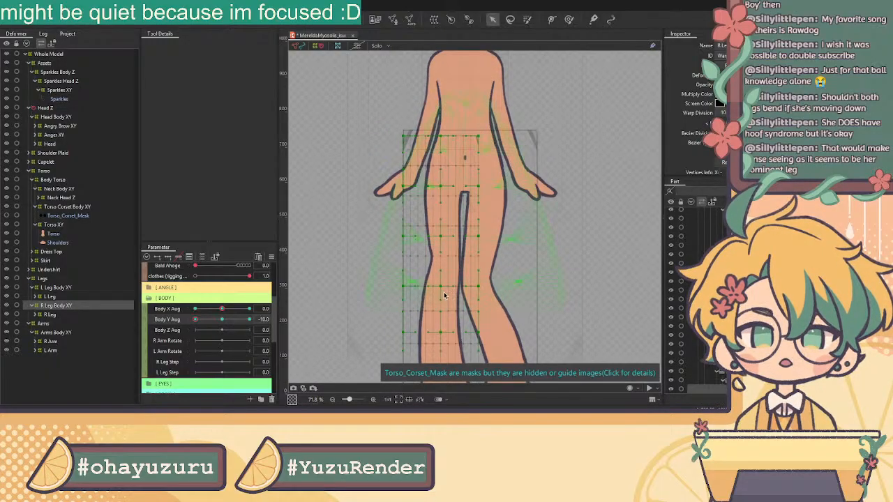
left_click_drag(446, 291, 445, 291)
left_click_drag(440, 236, 444, 246)
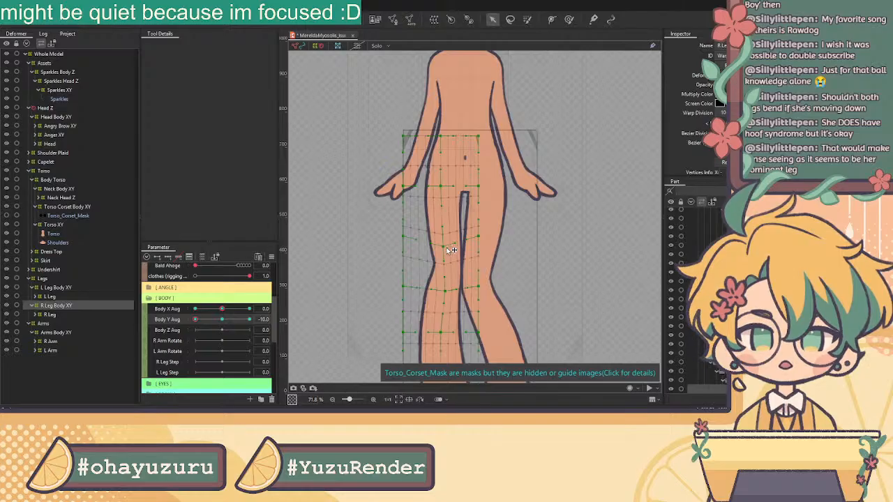
left_click_drag(446, 291, 482, 289)
left_click_drag(465, 330, 428, 281)
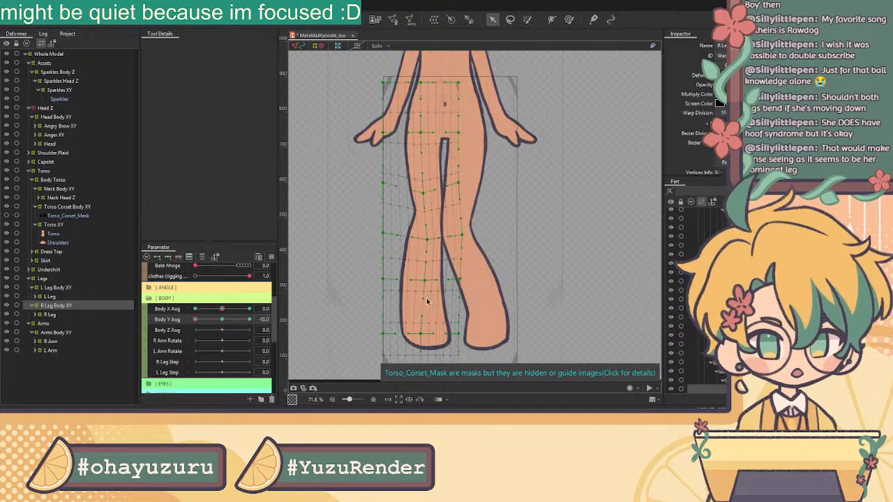
Step: Play Body Y Aug between -10 and 0 to examine the knee bend and hip alignment of the legs
mouse_move(196, 319)
left_mouse_down()
mouse_move(221, 322)
mouse_move(195, 323)
left_mouse_up()
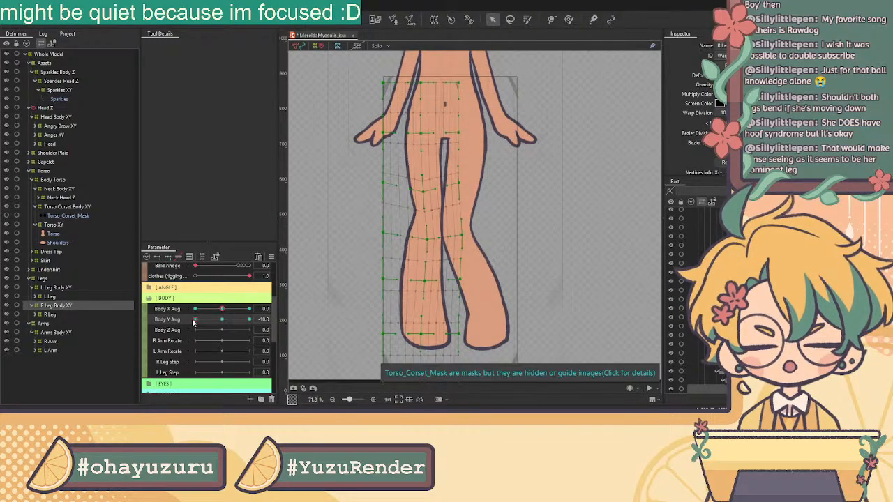
mouse_move(194, 323)
left_mouse_down()
mouse_move(218, 333)
mouse_move(187, 331)
left_mouse_up()
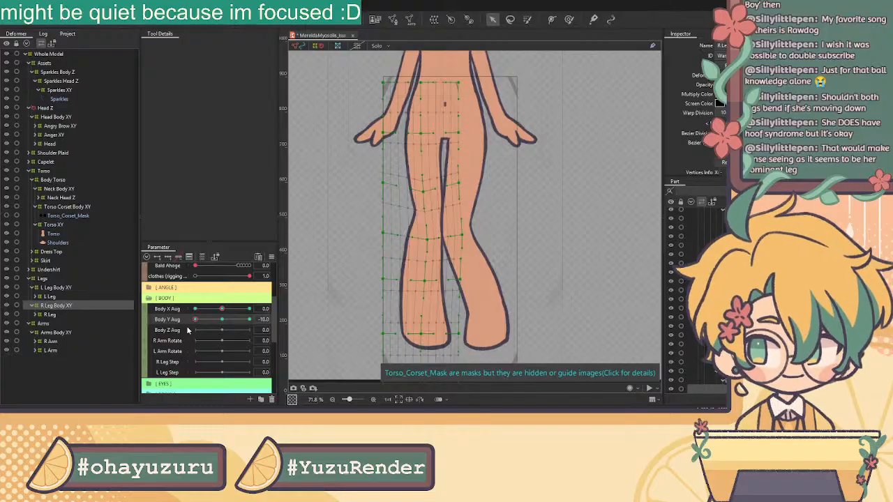
mouse_move(187, 332)
left_mouse_down()
mouse_move(200, 332)
mouse_move(191, 339)
left_mouse_up()
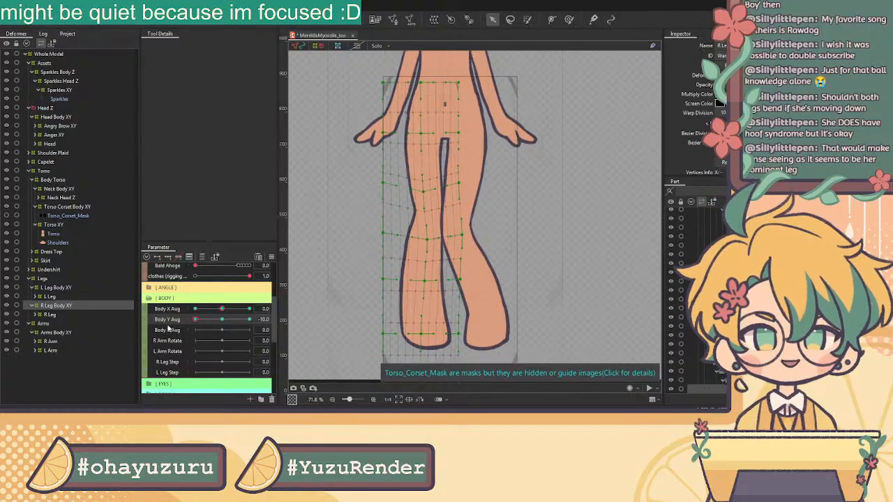
scroll(402, 87, "up", 3)
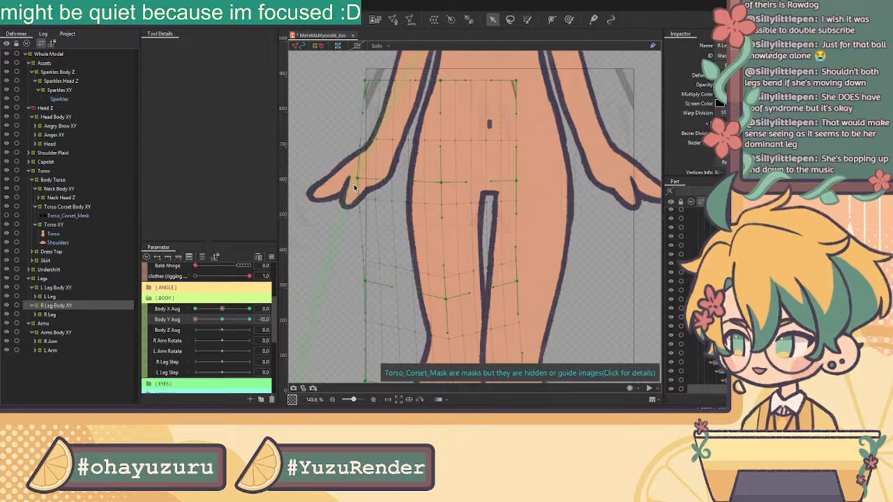
scroll(578, 80, "down", 4)
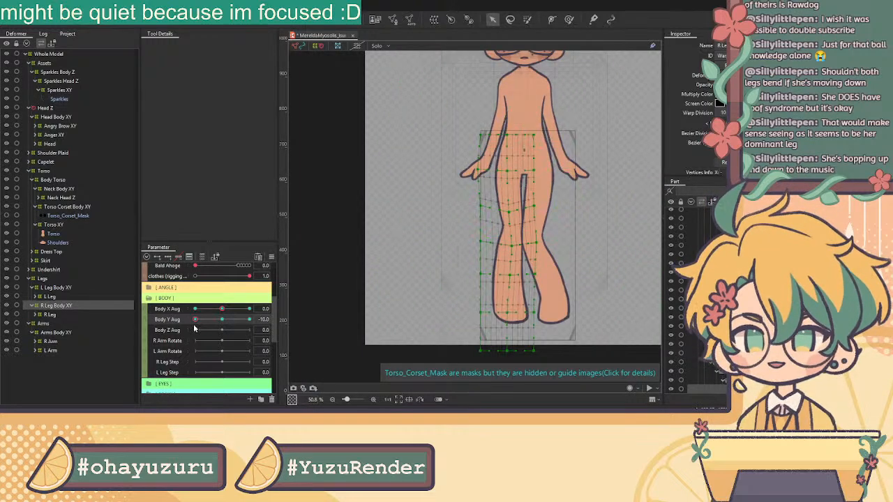
mouse_move(195, 319)
left_mouse_down()
mouse_move(227, 318)
mouse_move(155, 337)
mouse_move(294, 306)
mouse_move(136, 326)
mouse_move(313, 301)
mouse_move(176, 323)
mouse_move(265, 310)
mouse_move(183, 318)
left_mouse_up()
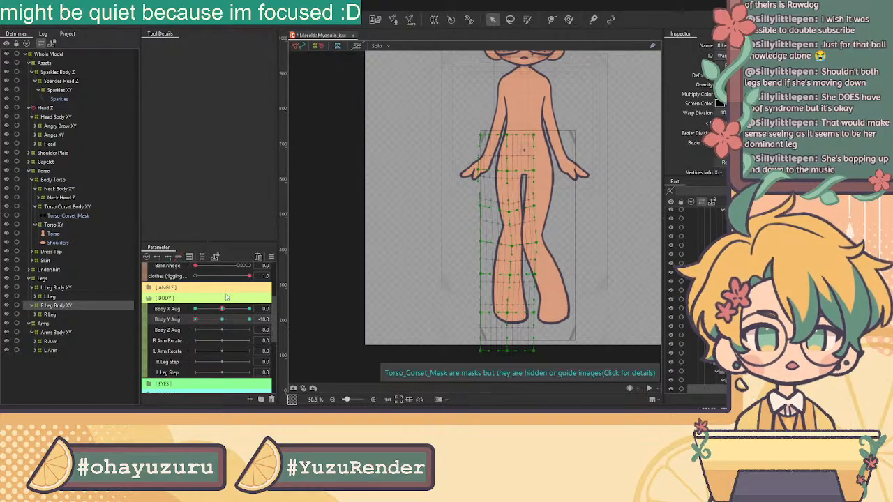
scroll(532, 248, "up", 2)
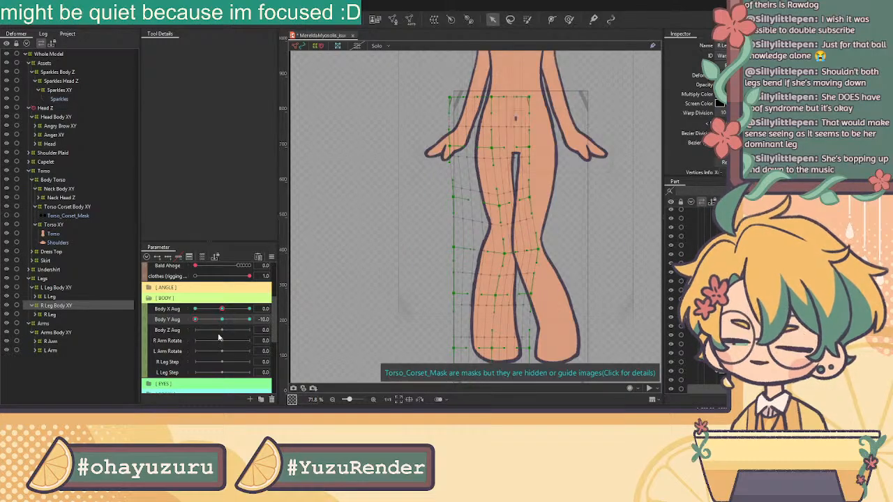
left_click_drag(213, 322, 267, 335)
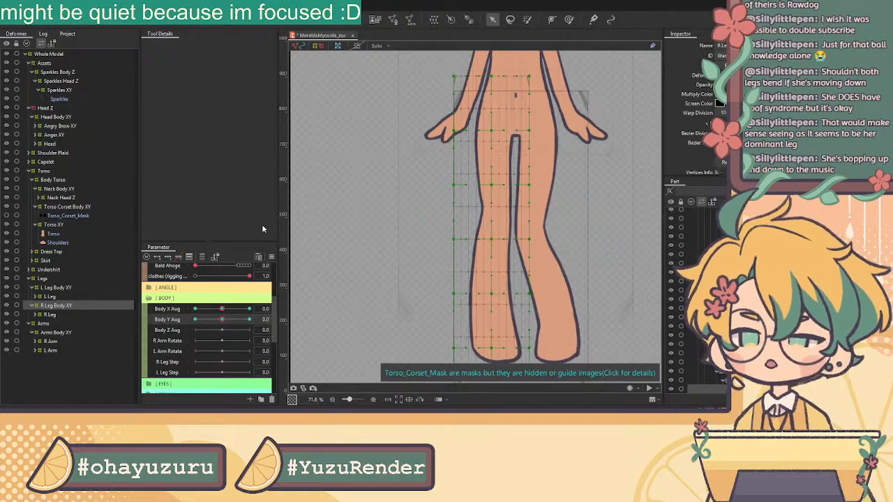
Step: Raise the outer hip control points of the R Leg Body XY deformer at Body Y Aug -10 and preview the movement
left_click(52, 226)
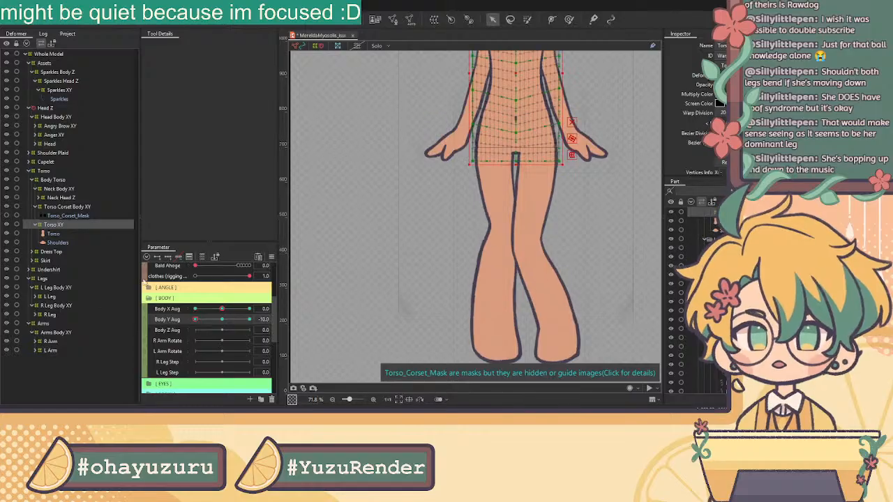
scroll(502, 209, "up", 4)
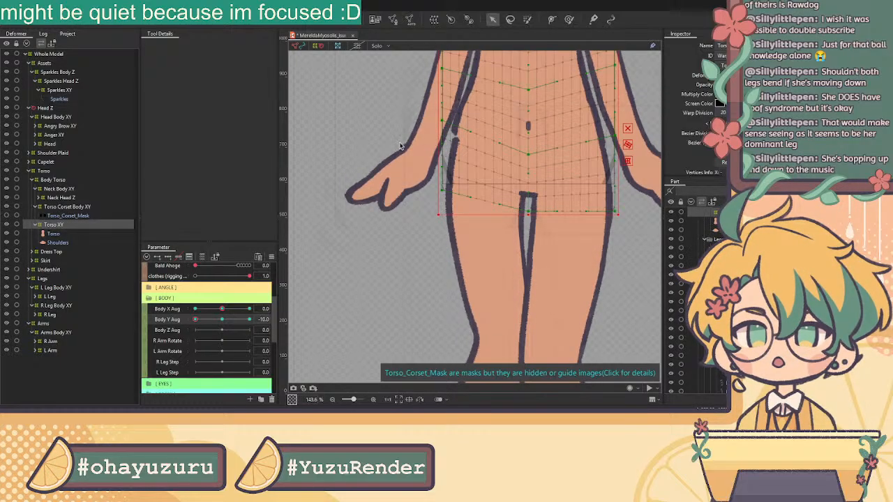
left_click(61, 307)
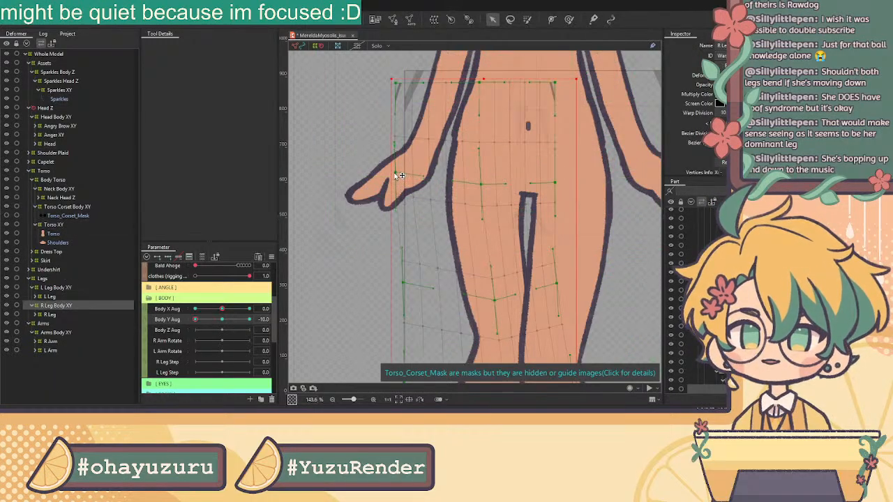
left_click_drag(399, 86, 398, 79)
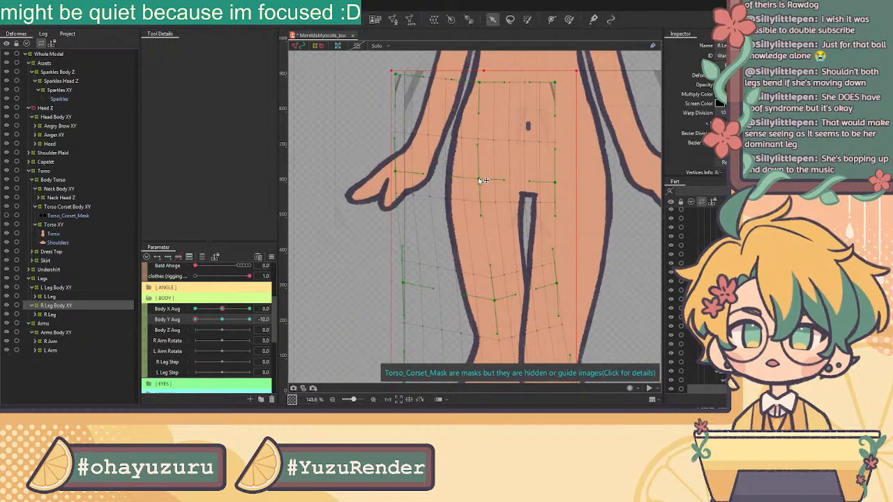
scroll(478, 180, "down", 3)
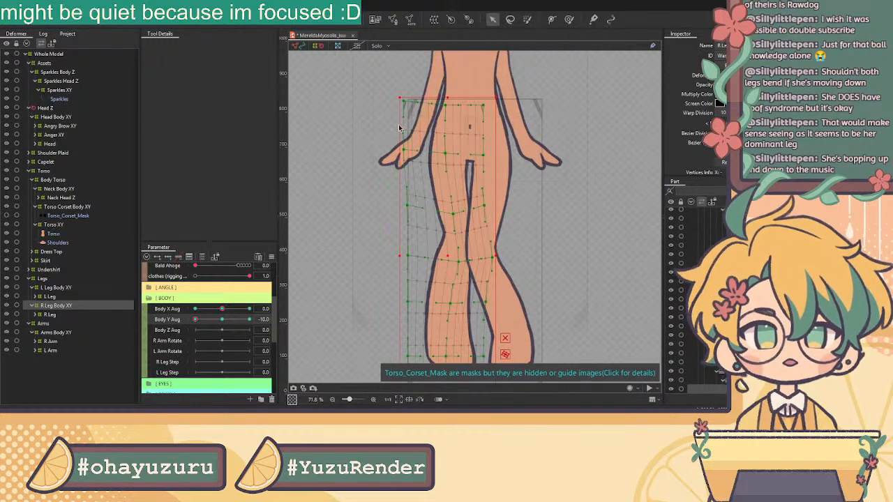
left_click(225, 319)
left_click_drag(226, 319, 176, 318)
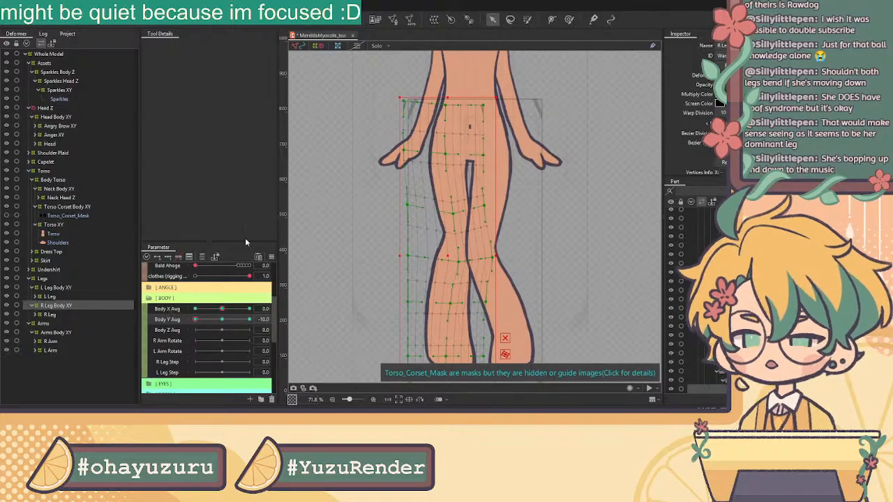
Step: Move the outer hip control point of the Torso XY deformer outward beside the right leg at Body Y Aug -10
left_click(63, 226)
scroll(415, 141, "up", 2)
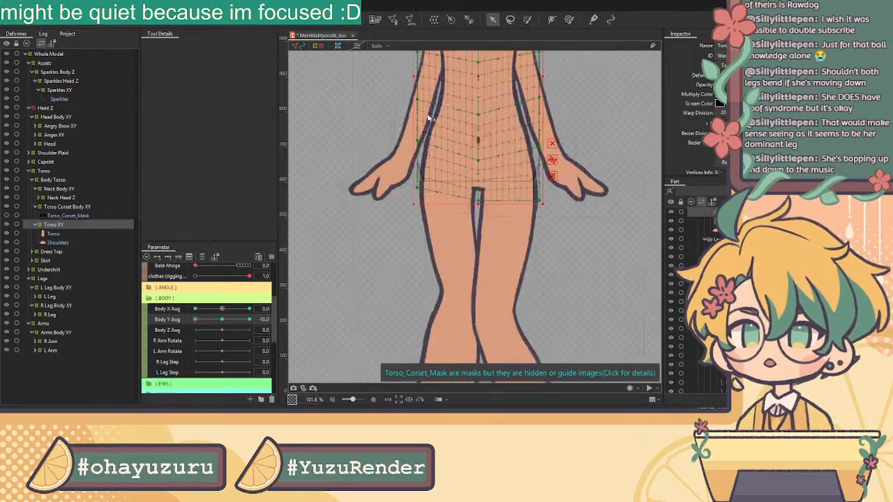
left_click(412, 138)
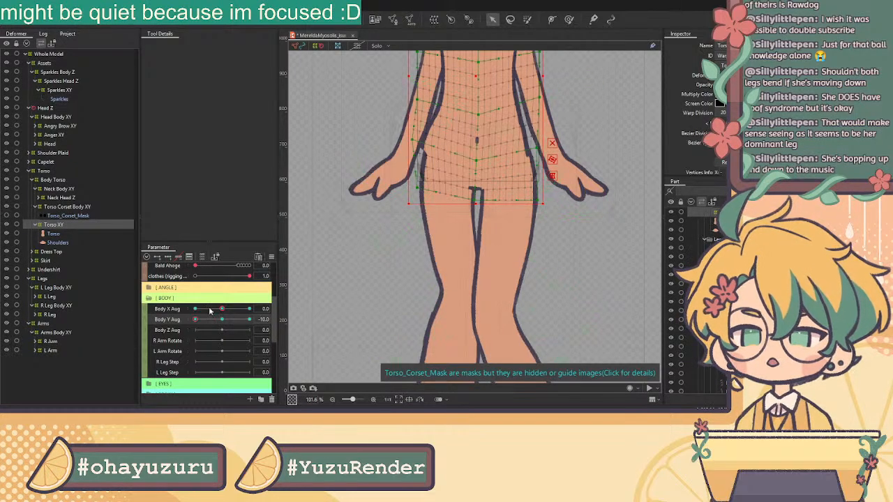
mouse_move(196, 322)
left_mouse_down()
mouse_move(216, 322)
mouse_move(188, 321)
left_mouse_up()
Step: Pull the Torso XY deformer's lowest outer control point outward, nudge its lower centre point, and preview Body Y Aug
scroll(412, 110, "up", 3)
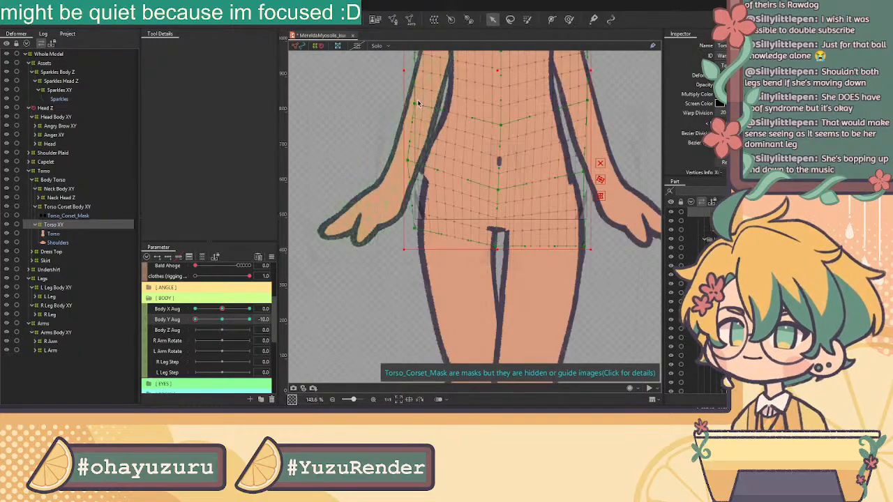
left_click_drag(413, 227, 407, 226)
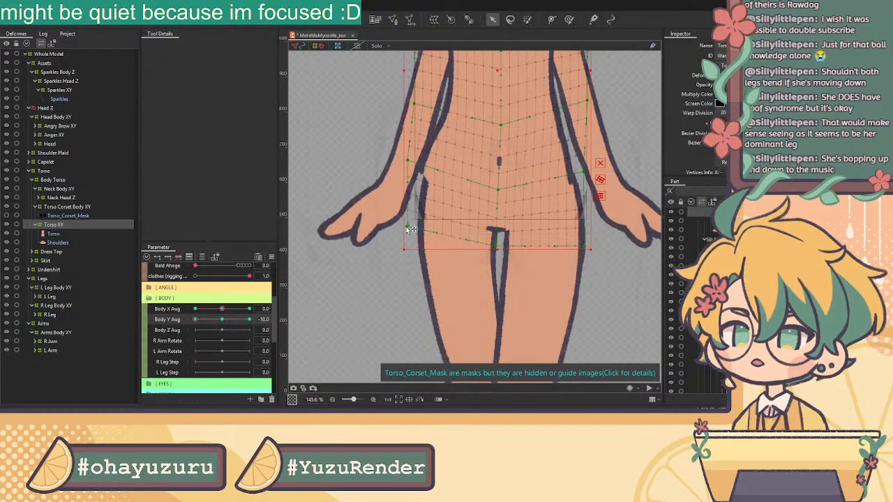
mouse_move(501, 191)
left_mouse_down()
mouse_move(519, 194)
mouse_move(498, 190)
left_mouse_up()
scroll(499, 189, "down", 3)
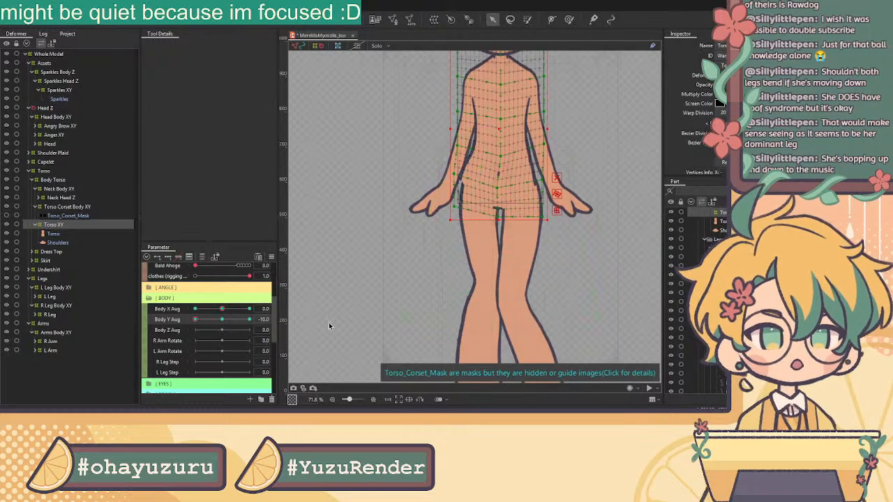
mouse_move(199, 321)
left_mouse_down()
mouse_move(221, 322)
mouse_move(187, 324)
left_mouse_up()
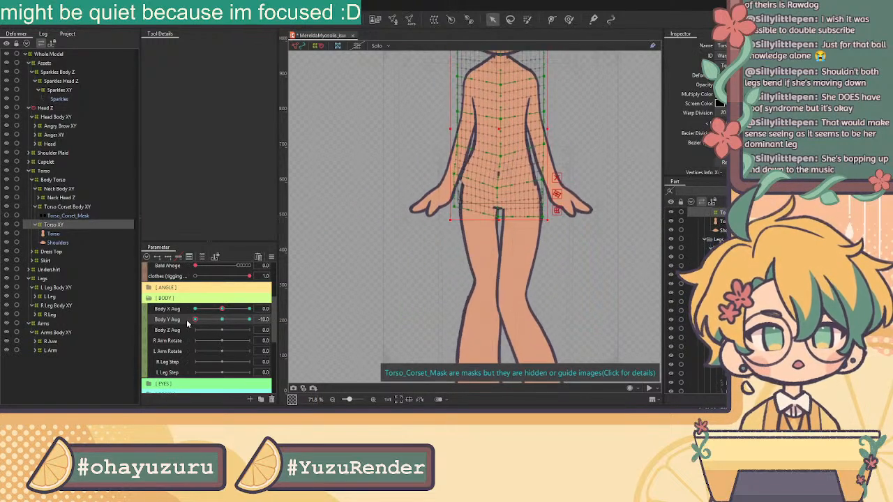
Step: Pull the centre hip control point of the L Leg Body XY deformer inward at Body Y Aug -10 and preview the movement
left_click(56, 305)
scroll(475, 187, "up", 2)
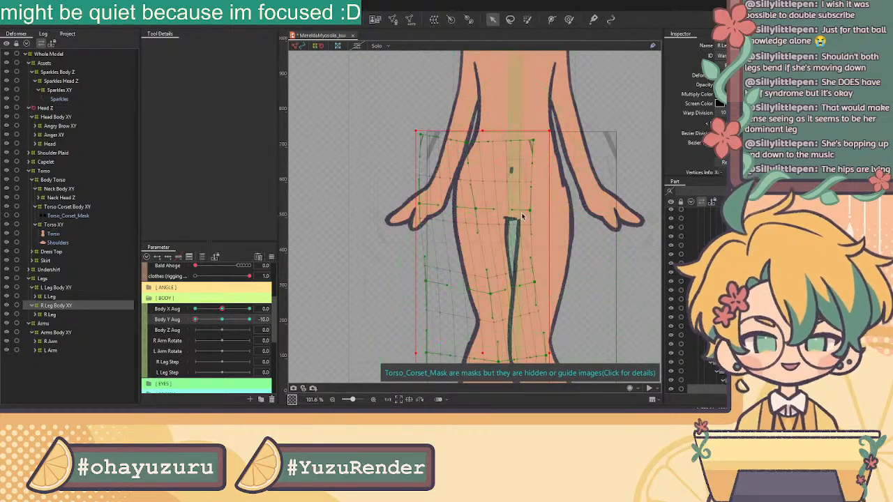
left_click(63, 287)
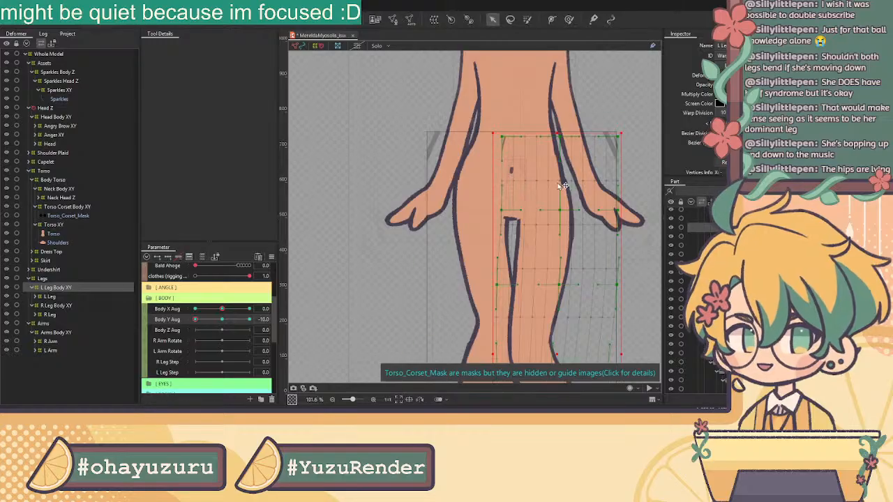
left_click_drag(556, 212, 552, 209)
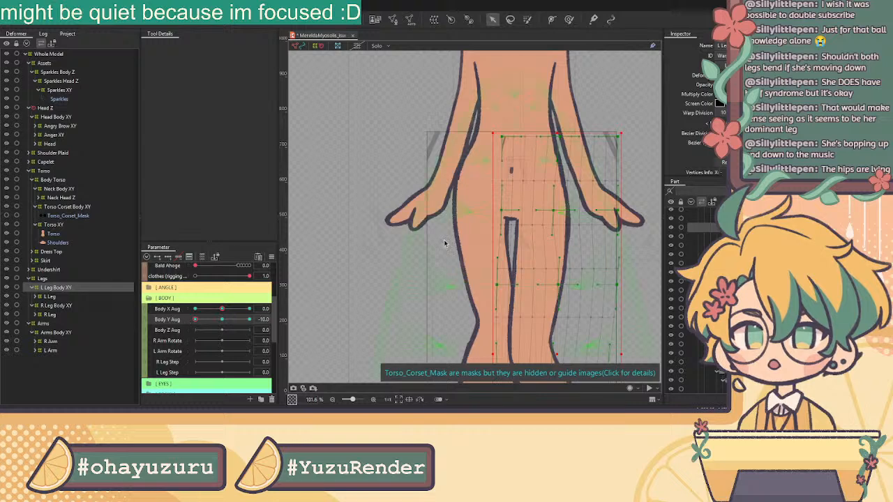
scroll(443, 243, "down", 5)
left_click_drag(207, 321, 249, 320)
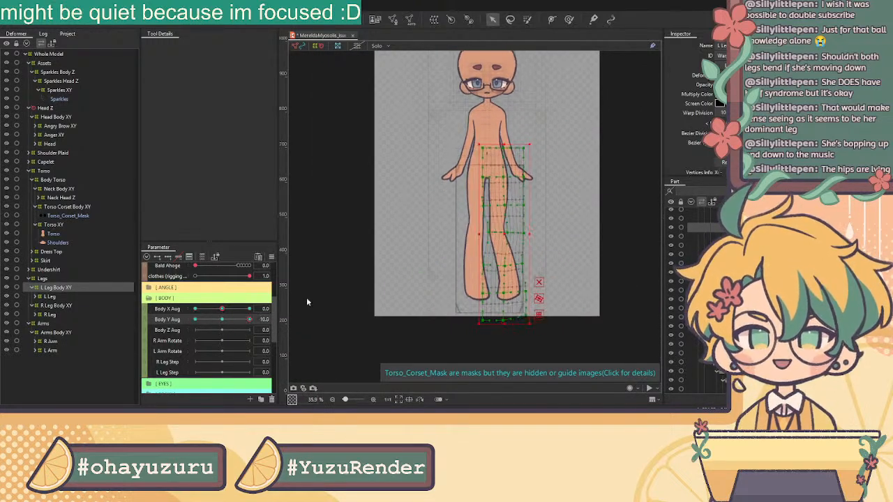
Step: Hide the deformers and play Body Y Aug between -10 and 10 to examine the whole body's movement
left_click_drag(249, 320, 198, 317)
left_click(309, 63)
left_click_drag(610, 165, 610, 215)
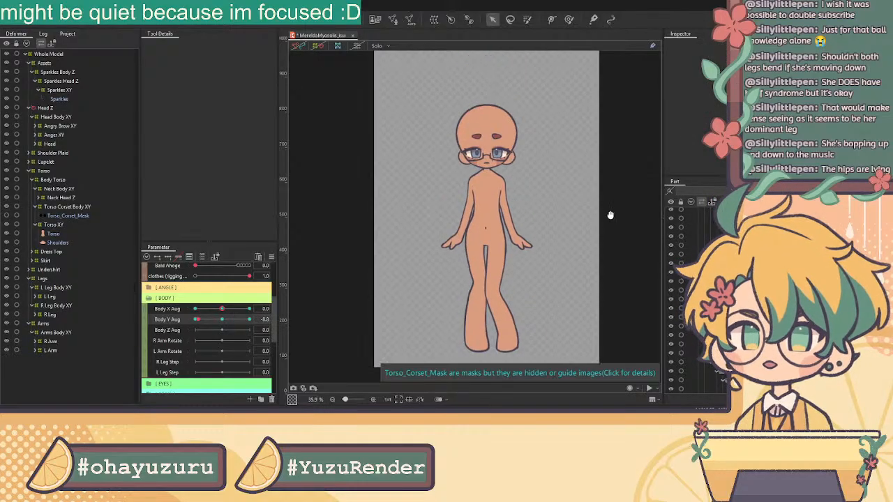
scroll(597, 212, "down", 2)
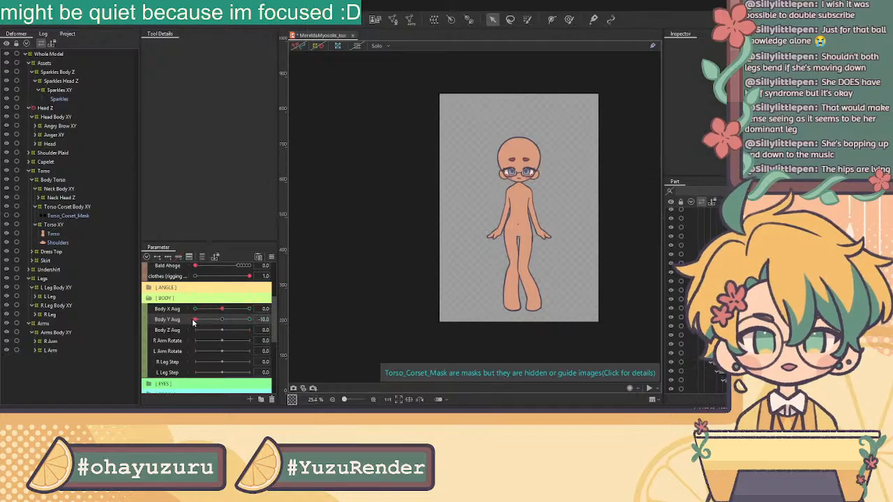
left_click_drag(198, 321, 195, 328)
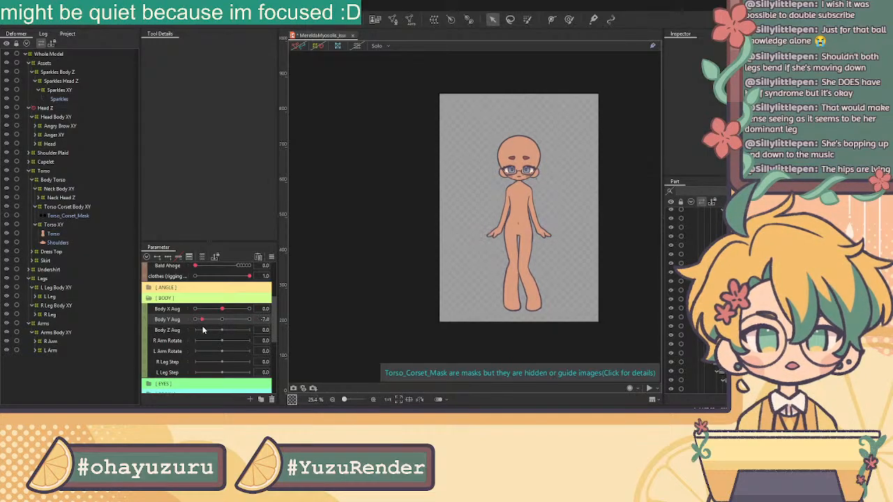
left_click_drag(198, 329, 180, 333)
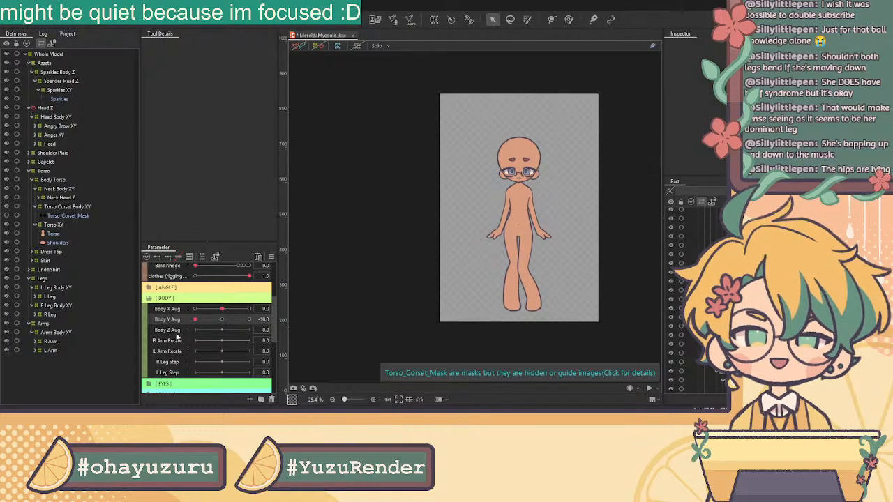
left_click_drag(178, 335, 218, 361)
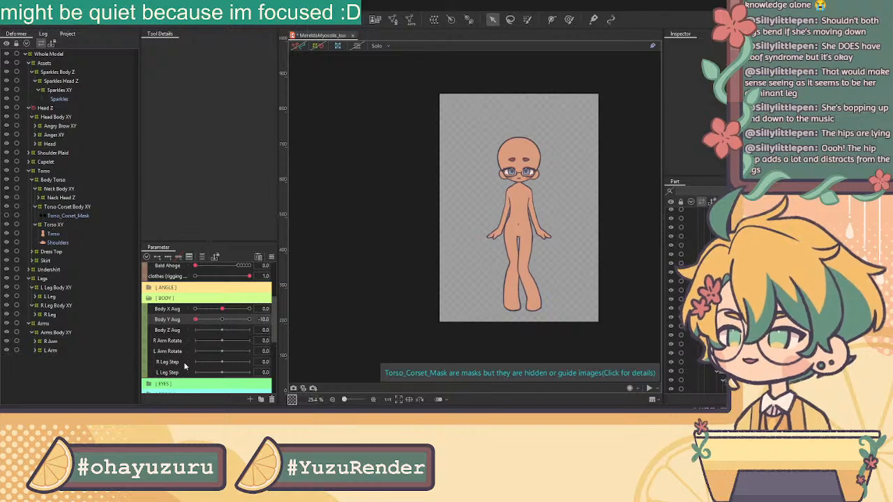
left_click_drag(185, 361, 197, 357)
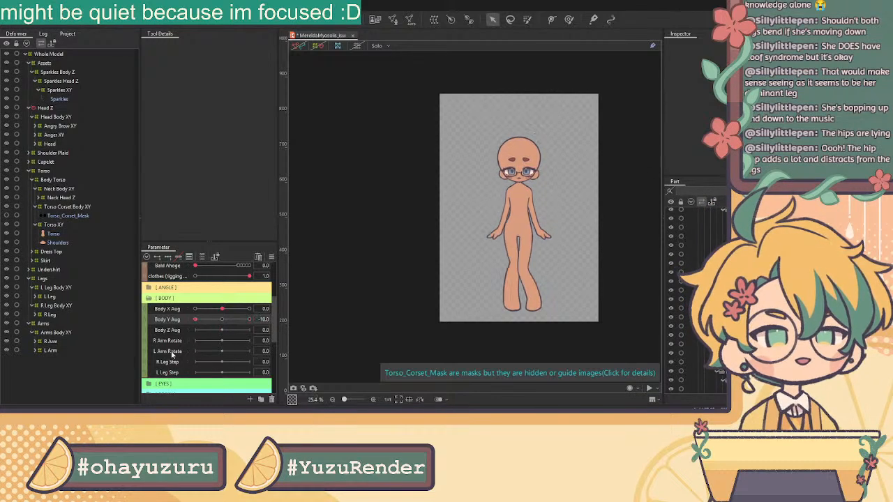
left_click_drag(208, 374, 227, 376)
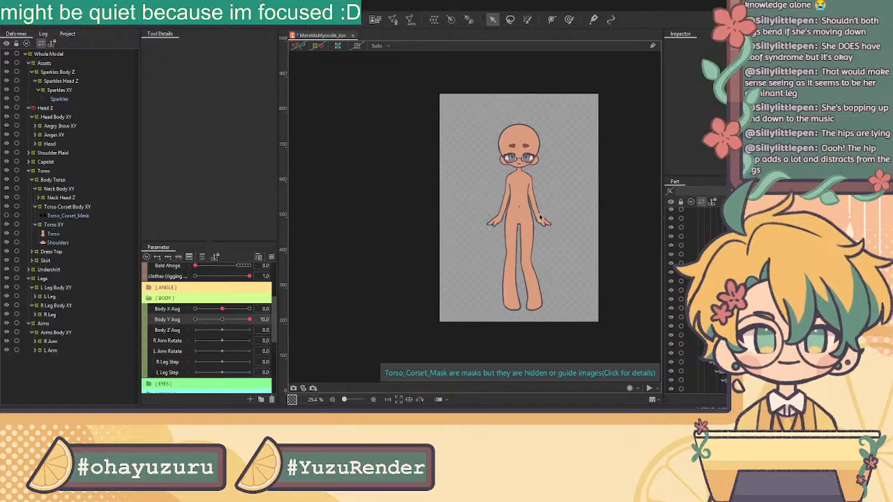
scroll(527, 230, "up", 2)
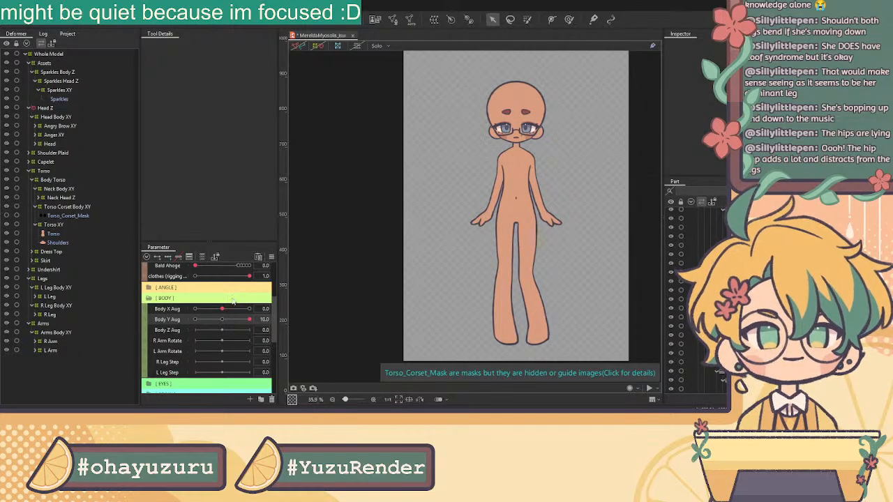
mouse_move(249, 319)
left_mouse_down()
mouse_move(194, 319)
mouse_move(247, 319)
left_mouse_up()
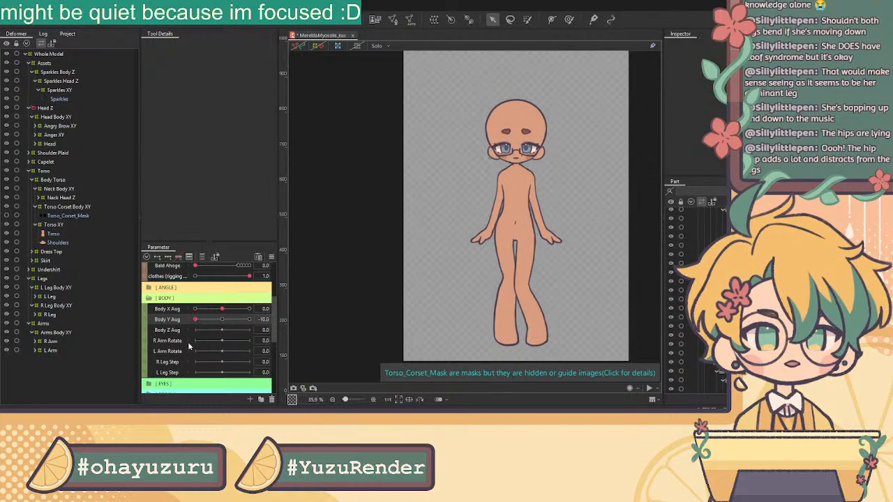
left_click(223, 320)
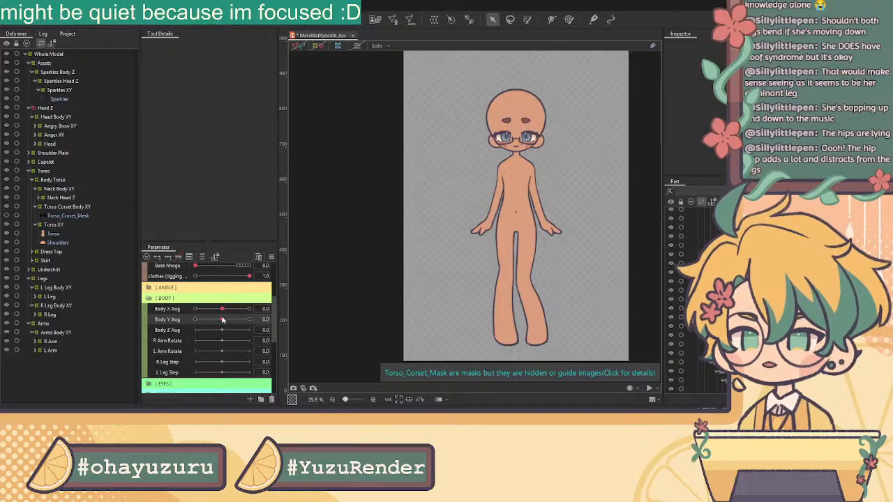
Step: Select all deformers keyed to Body Y Aug and switch the clothes parameter to 0 and back to 1
left_click(219, 318)
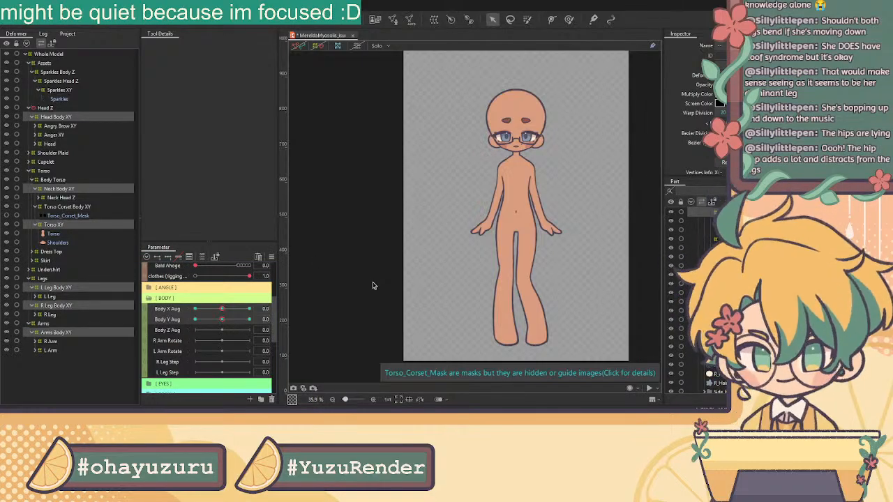
key("ctrl+z")
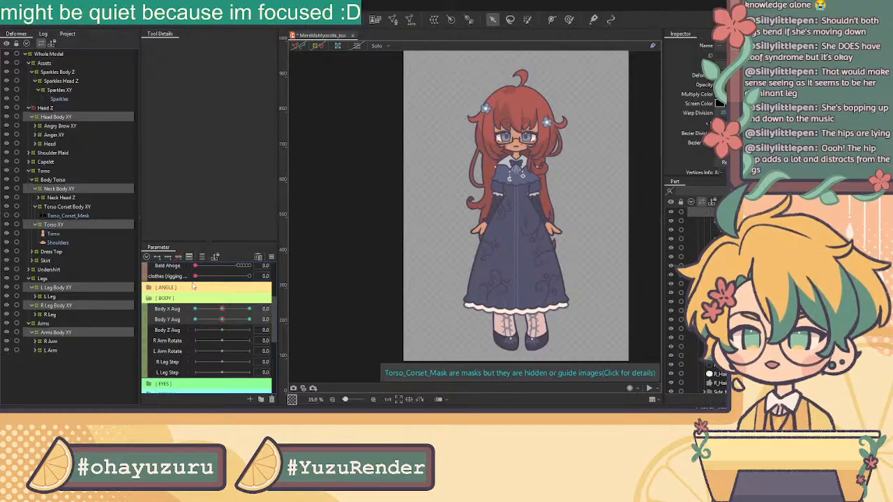
scroll(213, 326, "up", 1)
left_click_drag(207, 308, 303, 304)
scroll(234, 304, "up", 1)
scroll(206, 343, "down", 2)
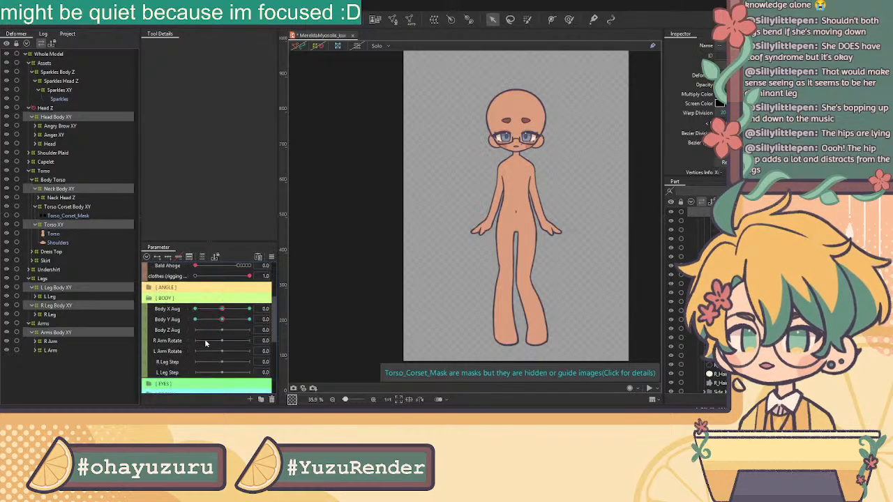
Step: Temporarily link Body X Aug with Body Y Aug and examine the body's movement across their combined extremes
left_click(149, 314)
left_click_drag(221, 322, 179, 334)
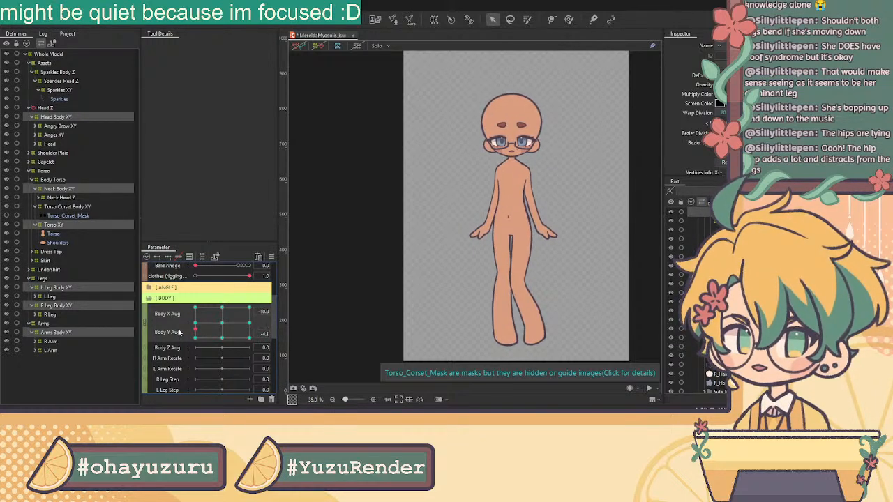
left_click_drag(223, 359, 224, 370)
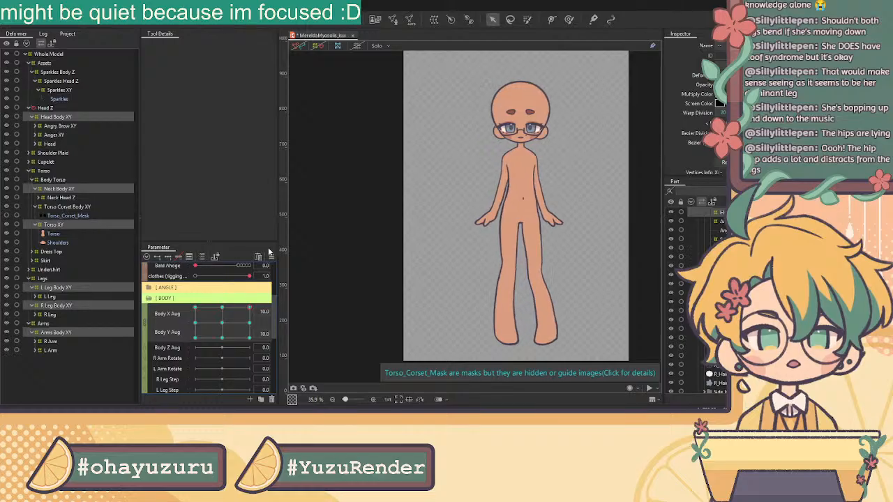
left_click_drag(200, 304, 208, 379)
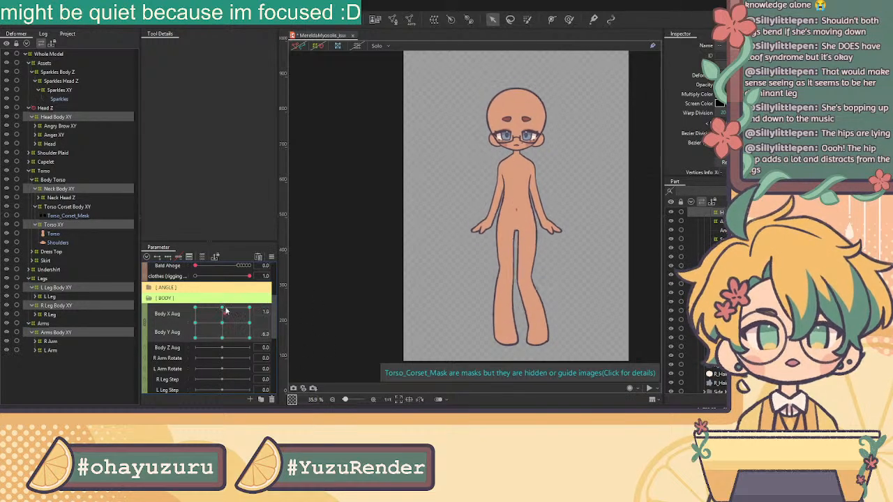
left_click_drag(233, 338, 207, 326)
left_click_drag(226, 388, 247, 289)
left_click_drag(245, 357, 112, 374)
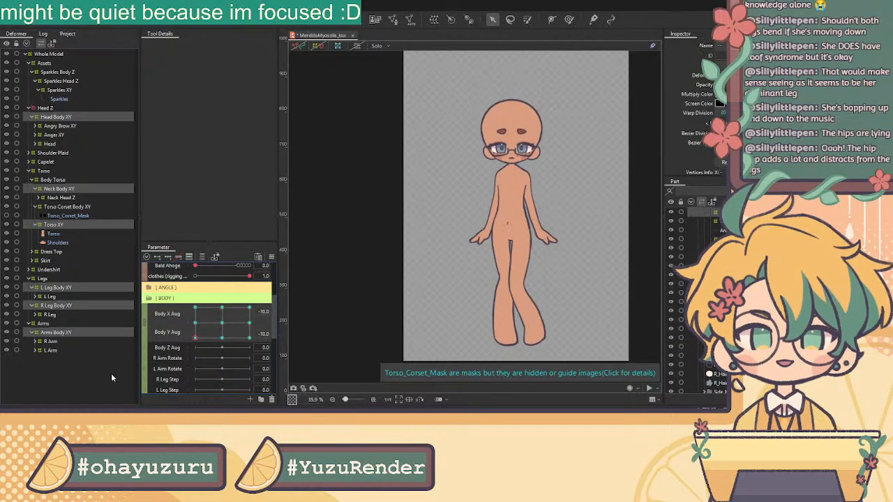
left_click_drag(280, 298, 182, 322)
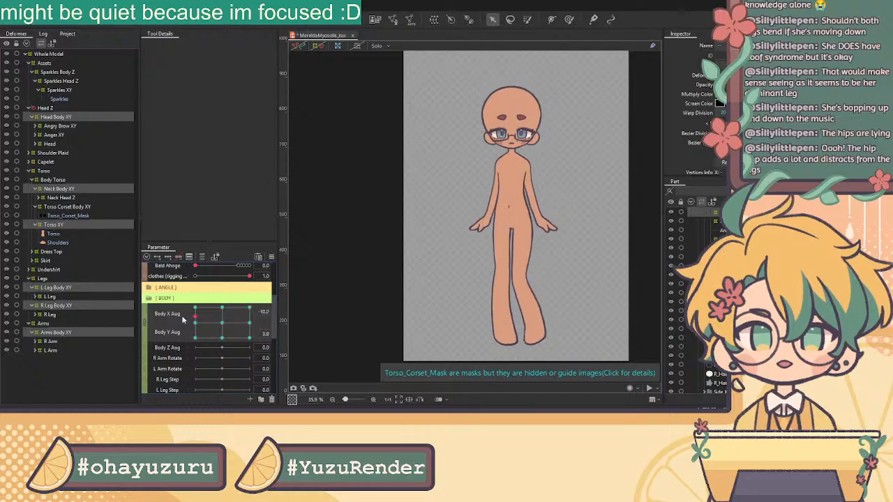
left_click_drag(249, 337, 232, 311)
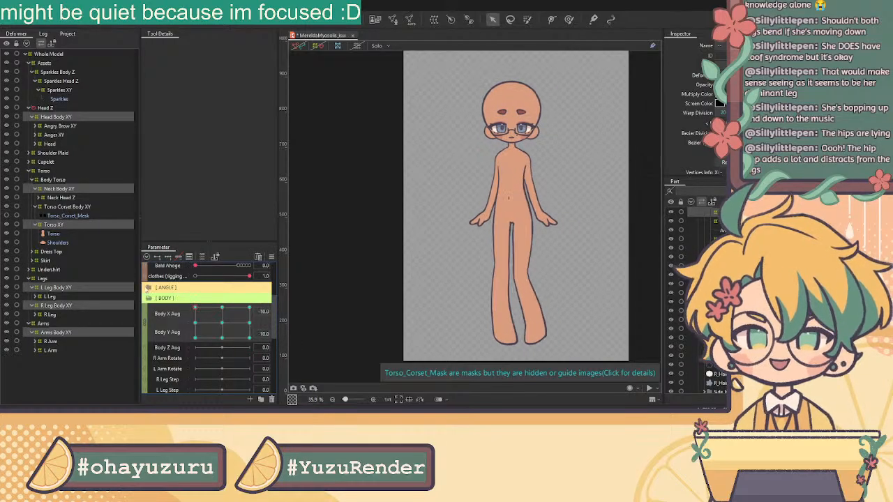
left_click_drag(146, 358, 241, 330)
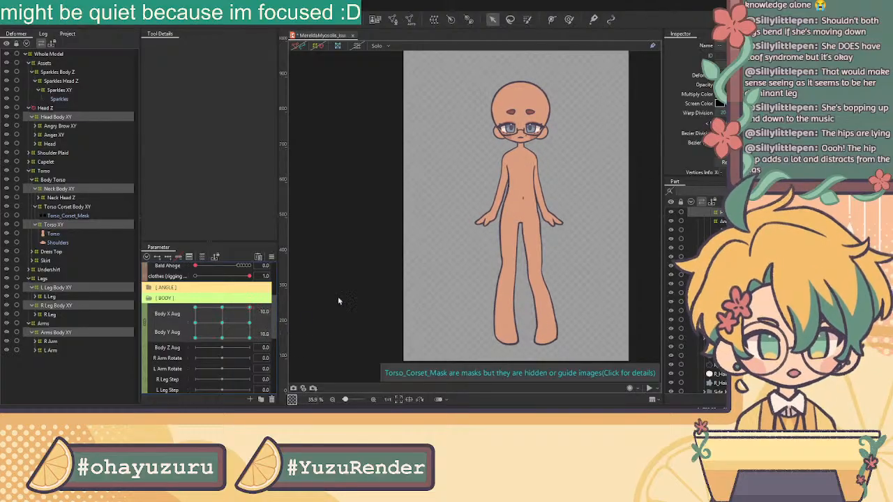
left_click_drag(273, 287, 155, 318)
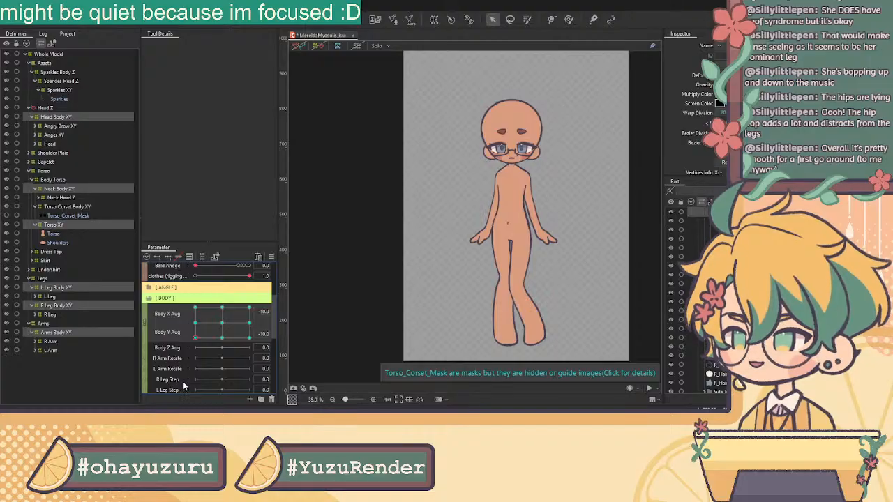
left_click_drag(233, 337, 171, 259)
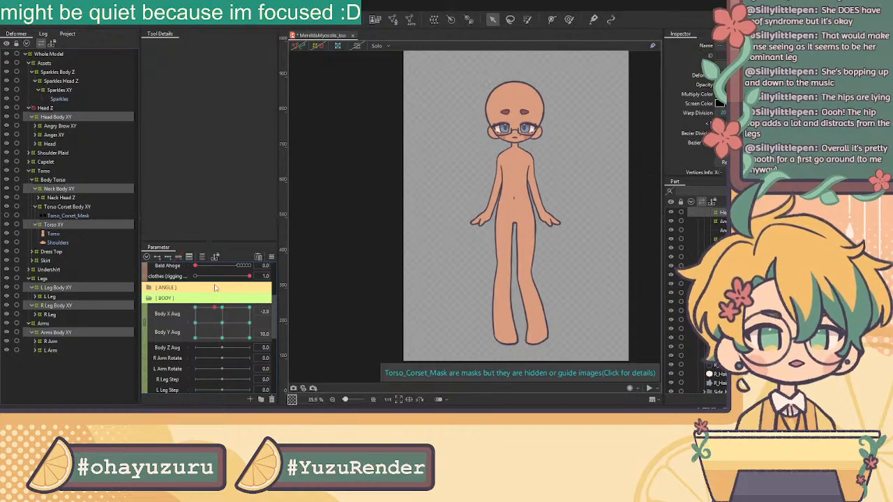
left_click_drag(213, 297, 244, 351)
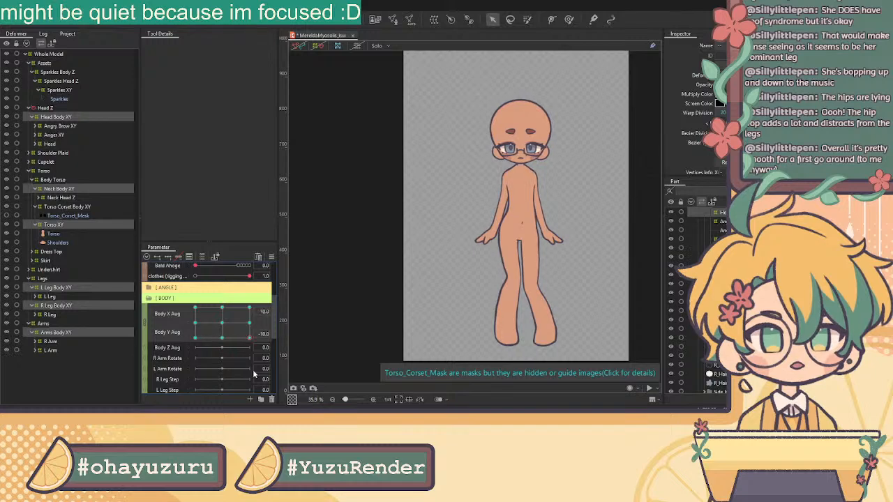
left_click_drag(194, 311, 214, 358)
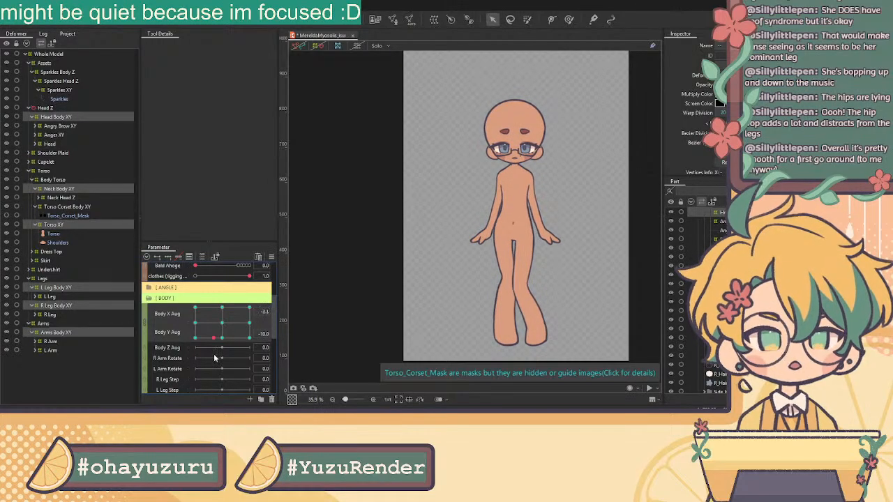
left_click(149, 331)
Step: Widen the upper control points of the Torso XY and Arms Body XY deformers together on both sides at Body Y Aug -10
left_click(72, 225)
left_click(195, 319)
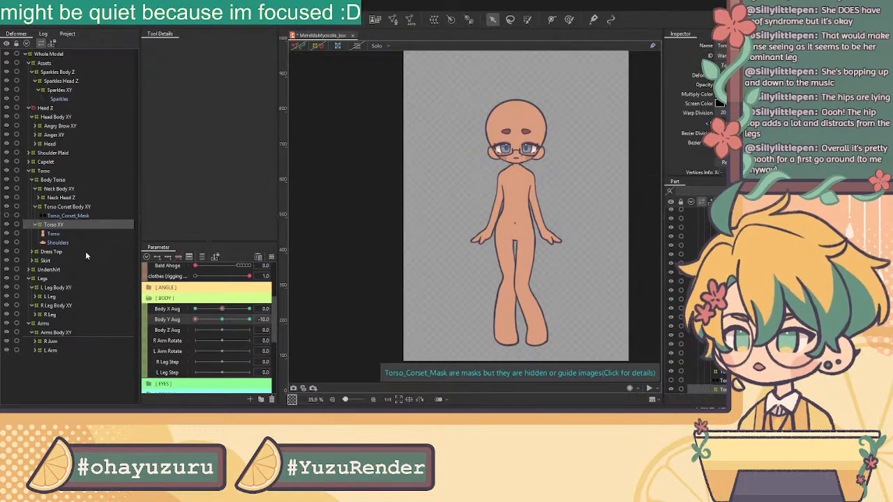
left_click(317, 47)
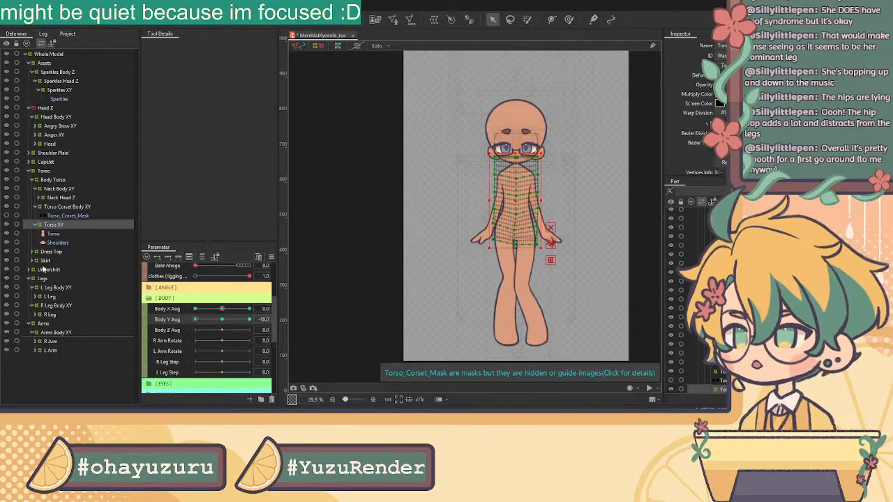
left_click(55, 334)
scroll(539, 148, "up", 3)
left_click_drag(360, 130, 628, 287)
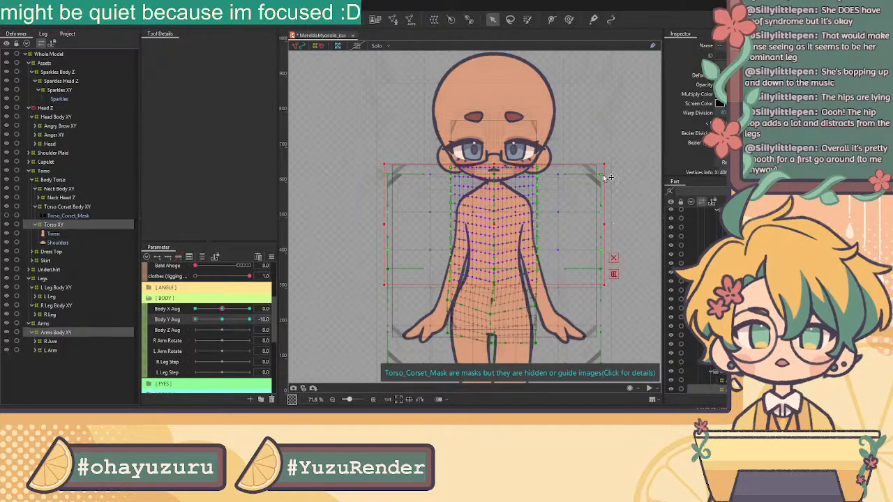
left_click_drag(605, 175, 613, 174)
left_click_drag(389, 175, 382, 176)
Step: Nudge the Torso XY deformer's upper outer control point outward beside the left shoulder at Body Y Aug -10
left_click(71, 234)
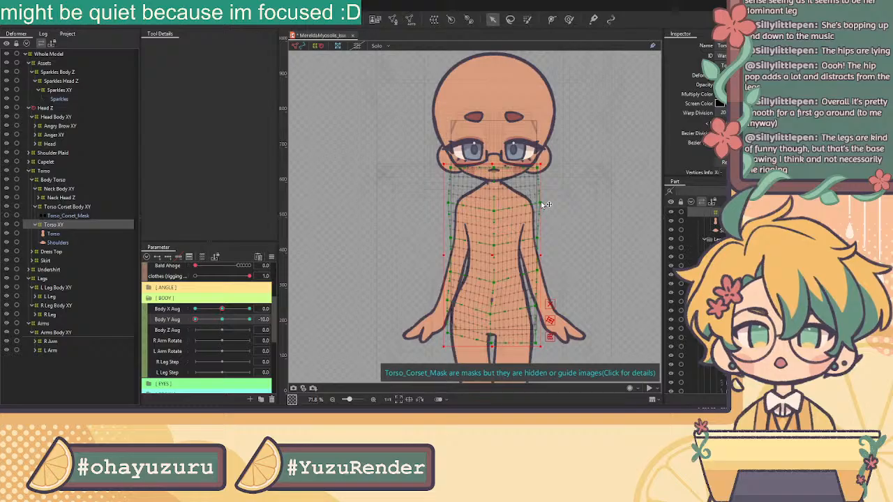
left_click_drag(539, 204, 542, 204)
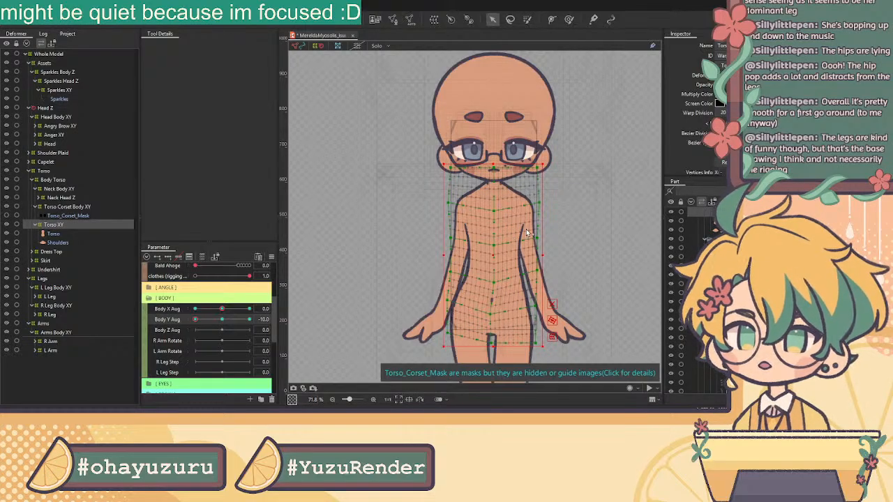
scroll(528, 234, "up", 3)
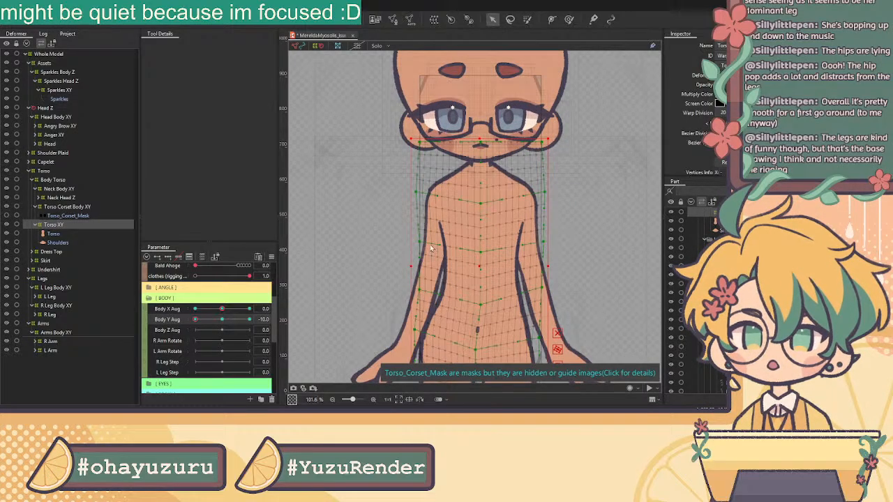
scroll(492, 237, "down", 3)
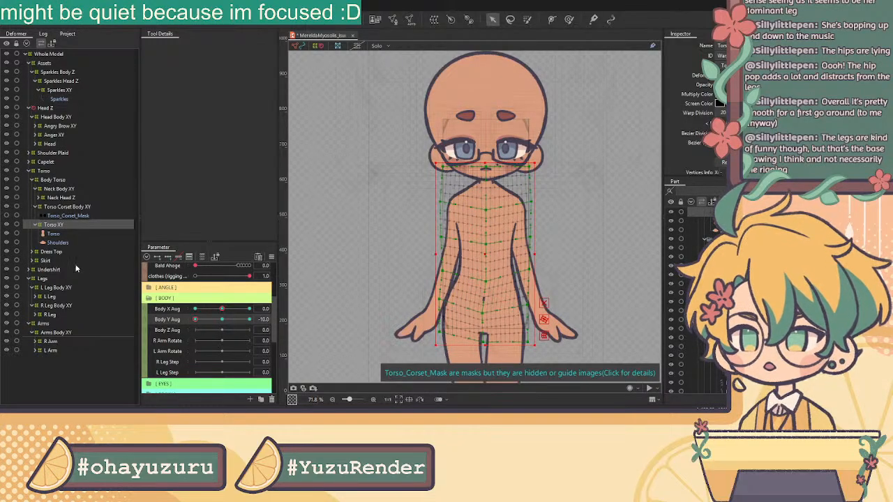
Step: Raise the lower control points of the Torso XY deformer together at Body Y Aug -10
mouse_move(198, 323)
left_mouse_down()
mouse_move(221, 323)
mouse_move(181, 329)
mouse_move(212, 327)
mouse_move(195, 330)
left_mouse_up()
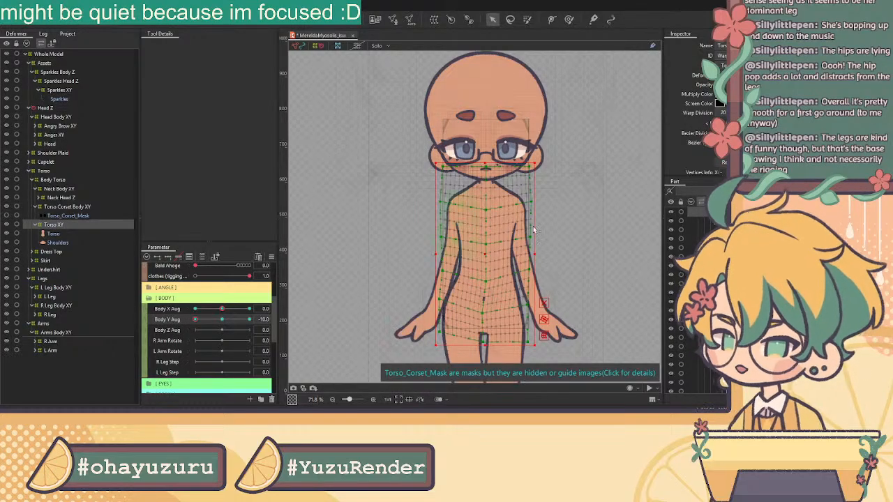
scroll(481, 236, "down", 3)
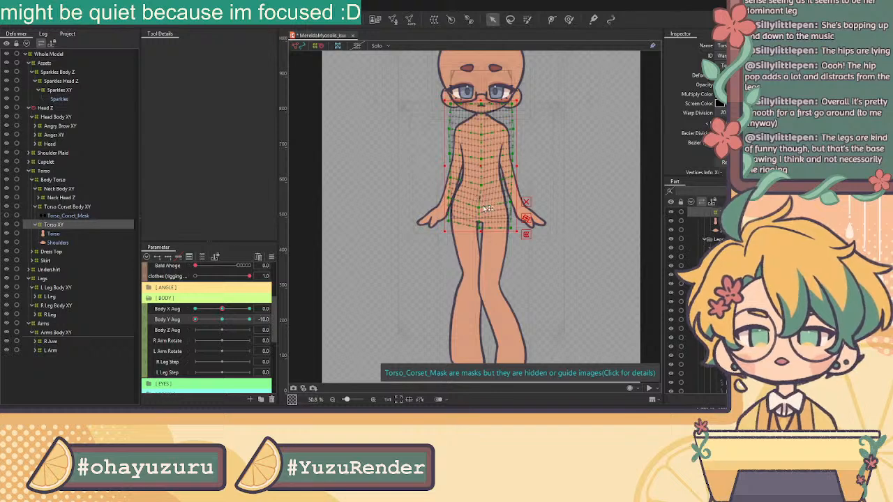
scroll(481, 208, "up", 3)
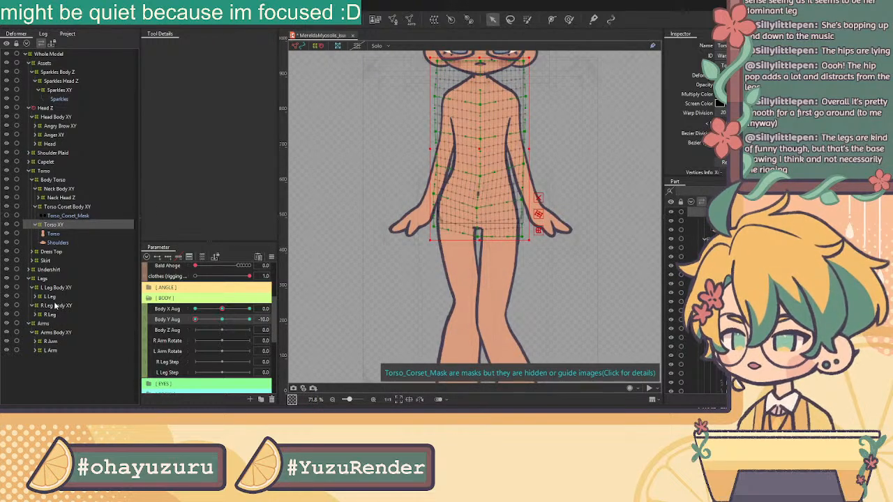
left_click(57, 305)
left_click(56, 224)
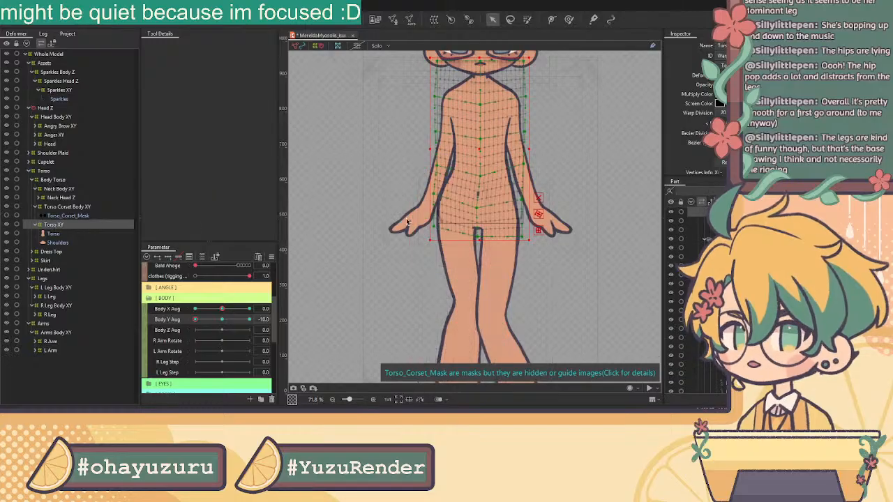
scroll(480, 206, "up", 3)
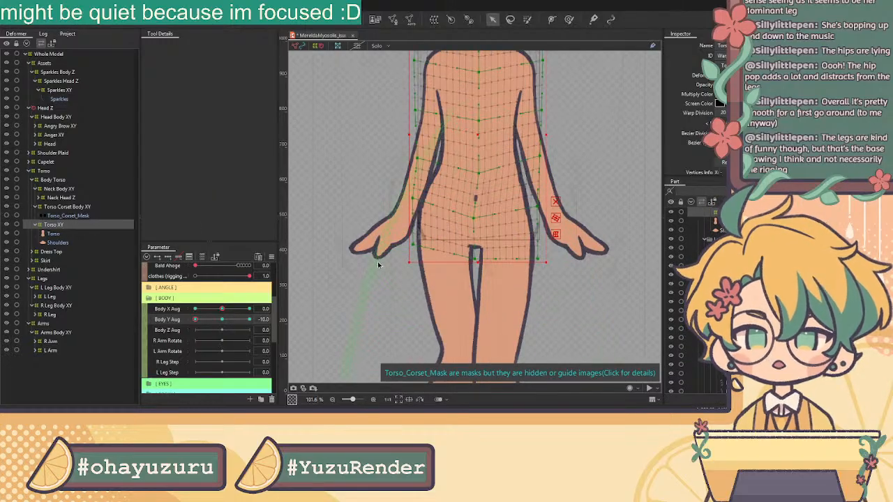
left_click_drag(364, 284, 627, 150)
left_click_drag(477, 262, 478, 253)
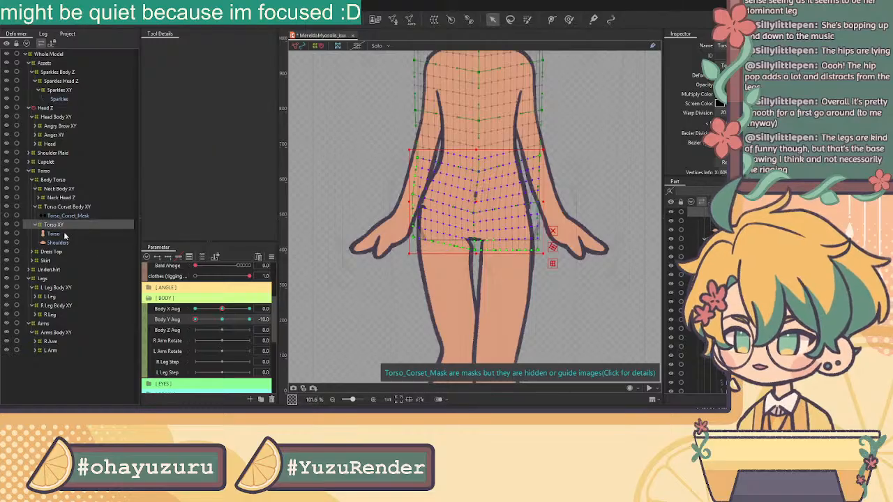
Step: Raise the hip-level control points of the L Leg Body XY and R Leg Body XY deformers at Body Y Aug -10
left_click(54, 289)
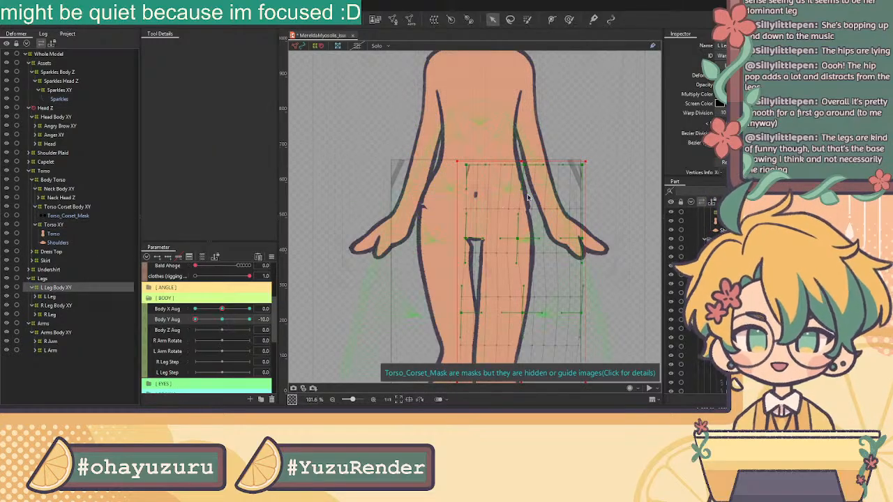
scroll(533, 201, "up", 3)
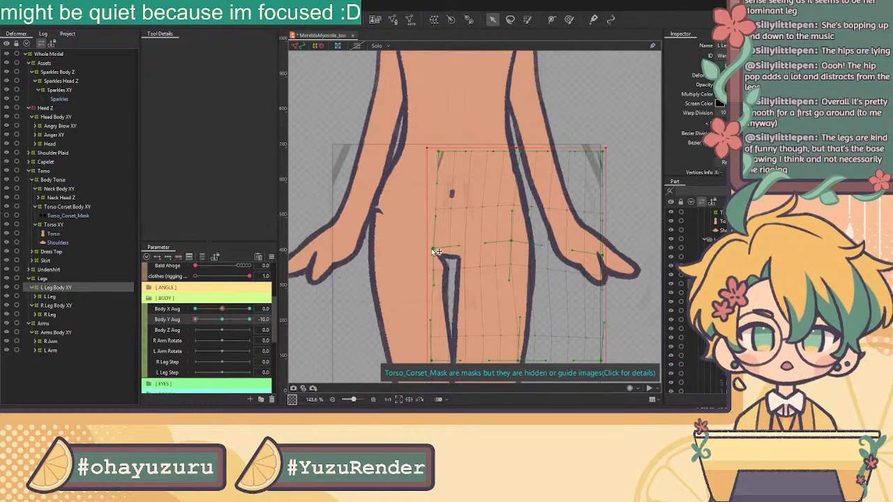
left_click(61, 297)
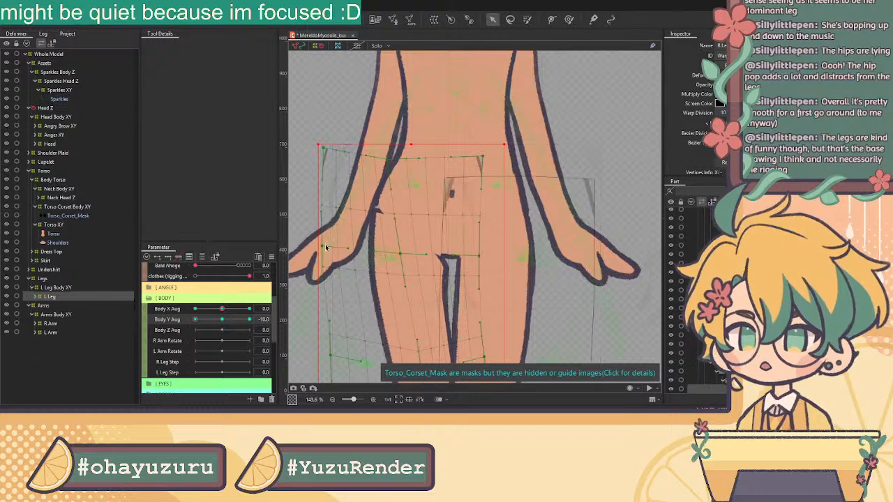
left_click_drag(405, 253, 411, 244)
left_click_drag(389, 167, 385, 148)
left_click_drag(480, 256, 481, 232)
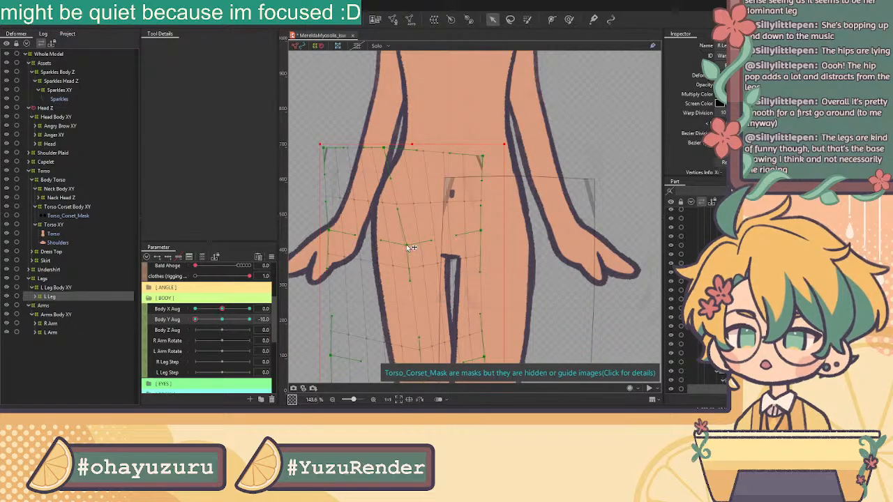
scroll(408, 240, "down", 3)
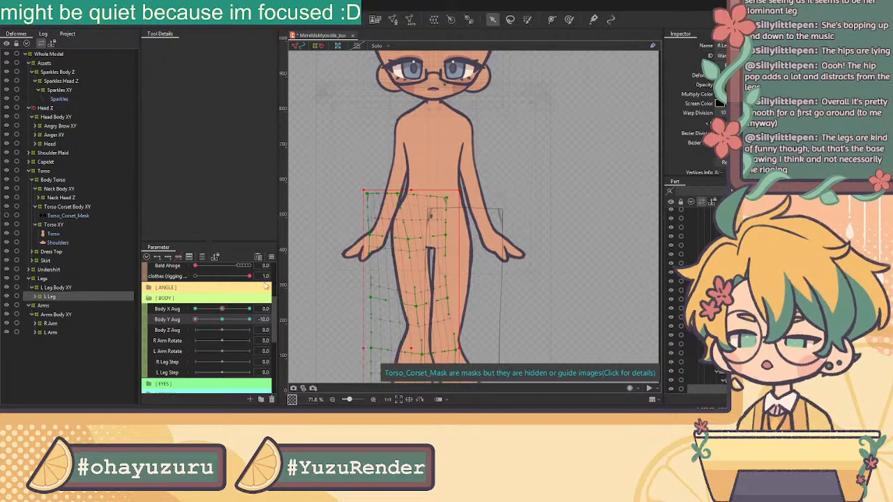
scroll(390, 211, "up", 2)
left_click_drag(361, 245, 357, 257)
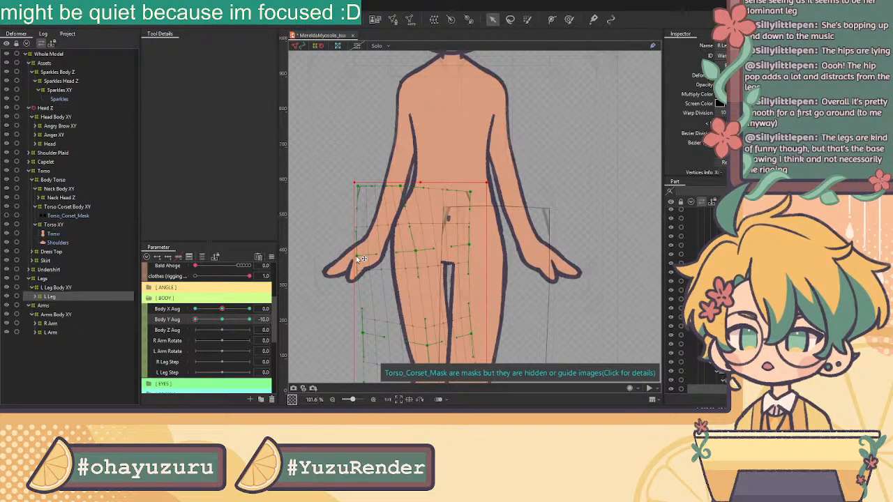
Step: Refine the Torso XY deformer's outer waist and hip control points at Body Y Aug -10, pulling the left-side points inward
left_click(69, 226)
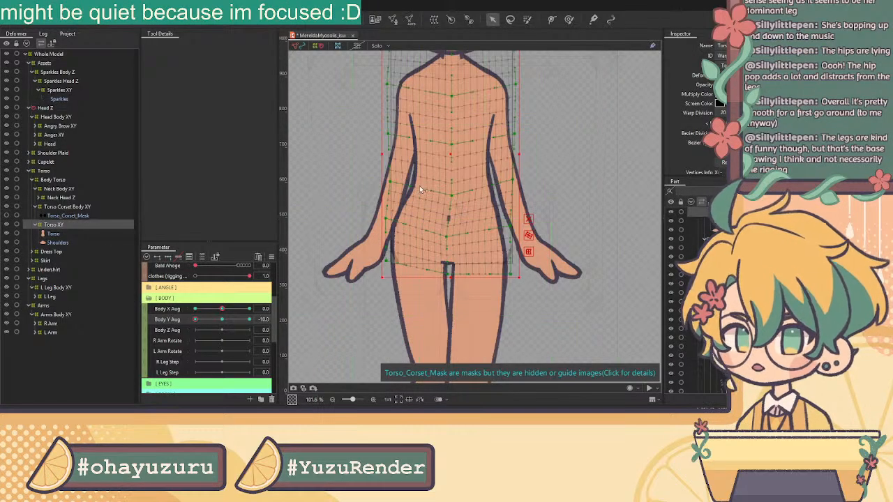
scroll(368, 183, "up", 3)
left_click_drag(368, 183, 362, 177)
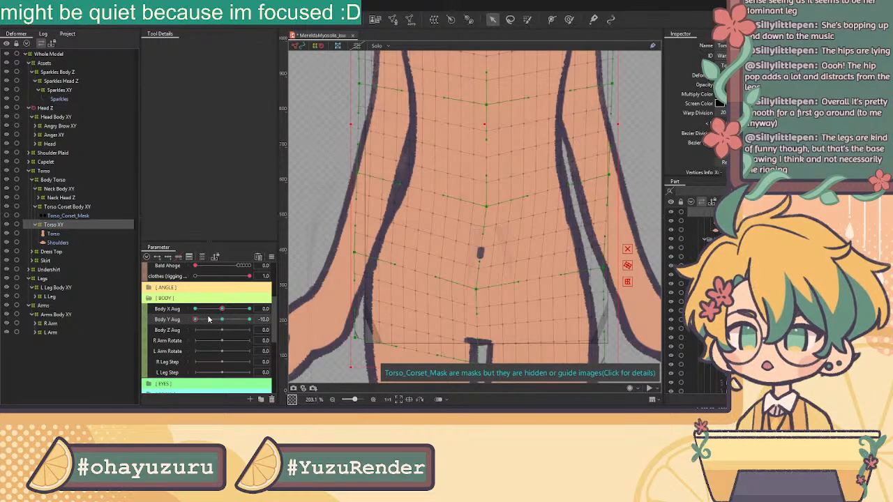
left_click_drag(198, 321, 179, 320)
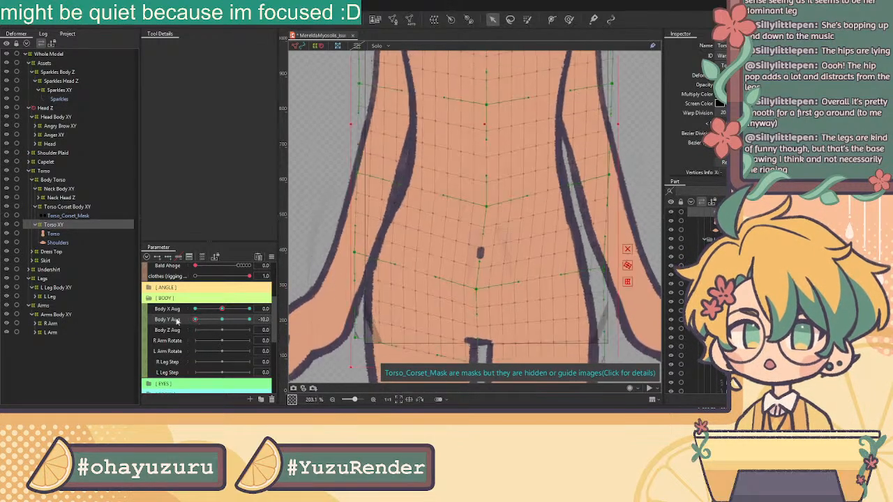
left_click_drag(604, 269, 604, 261)
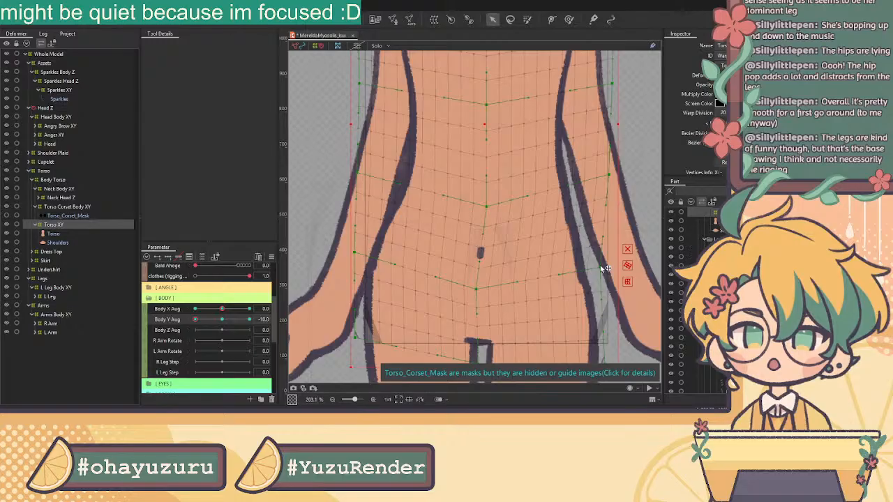
left_click_drag(607, 173, 600, 176)
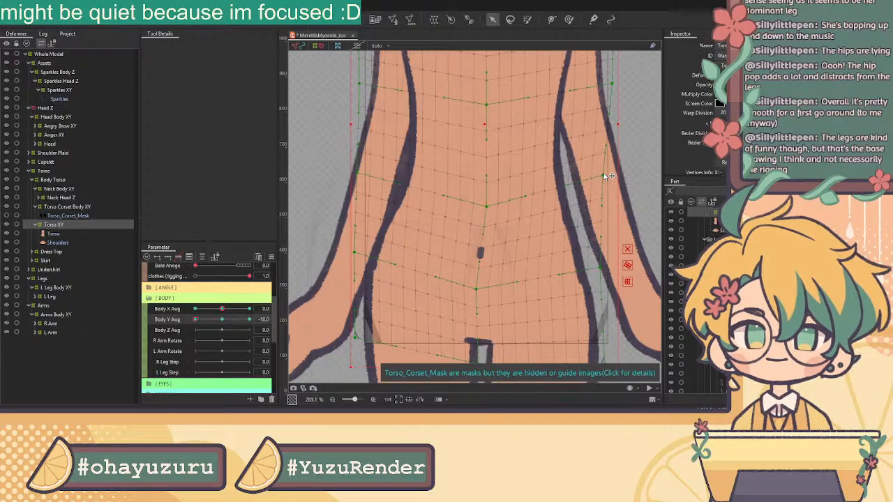
scroll(604, 178, "down", 3)
mouse_move(196, 320)
left_mouse_down()
mouse_move(212, 328)
mouse_move(195, 329)
left_mouse_up()
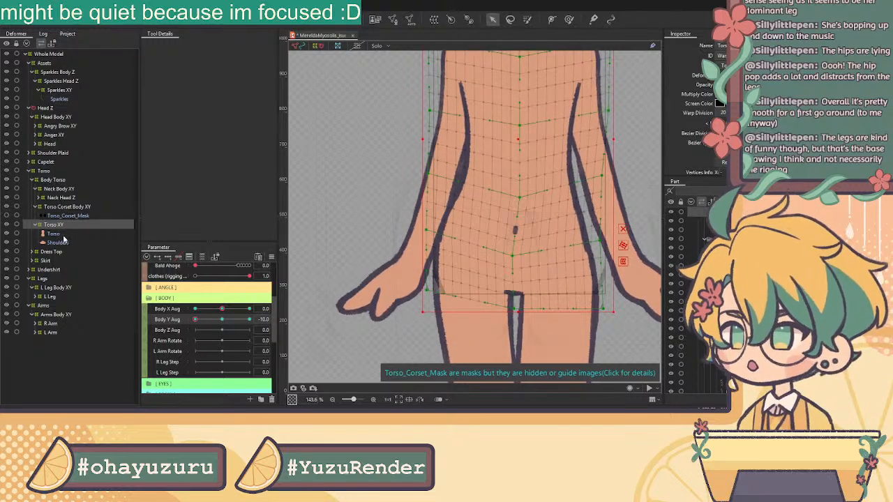
Step: Pull the L Leg Body XY deformer's outer hip control points slightly inward at Body Y Aug -10 and check the whole leg
left_click(46, 290)
left_click_drag(586, 276, 493, 240)
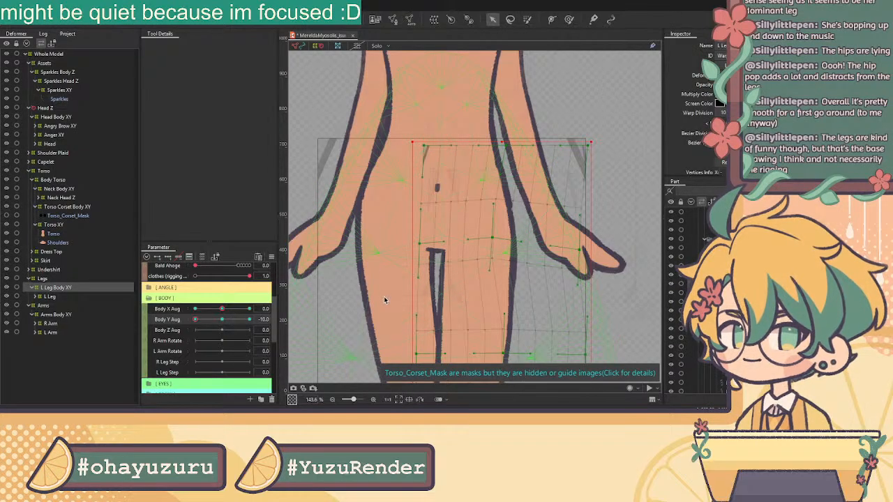
left_click(54, 297)
left_click(35, 297)
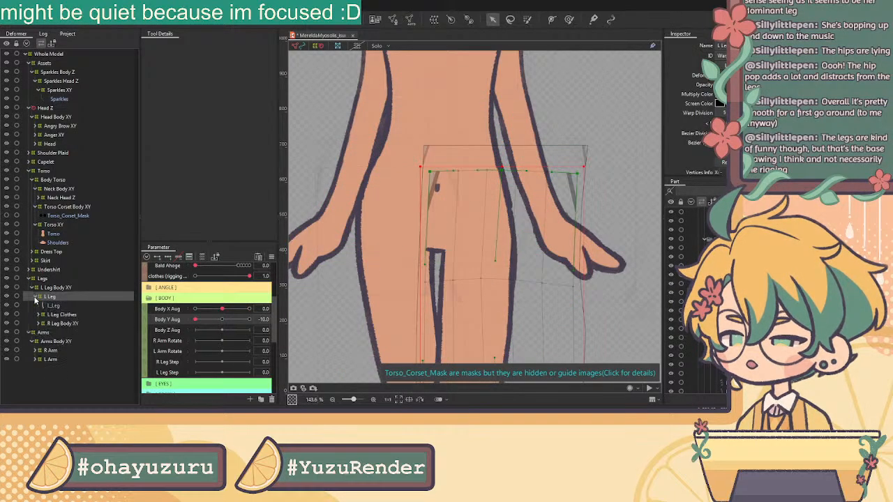
left_click(35, 298)
left_click(57, 288)
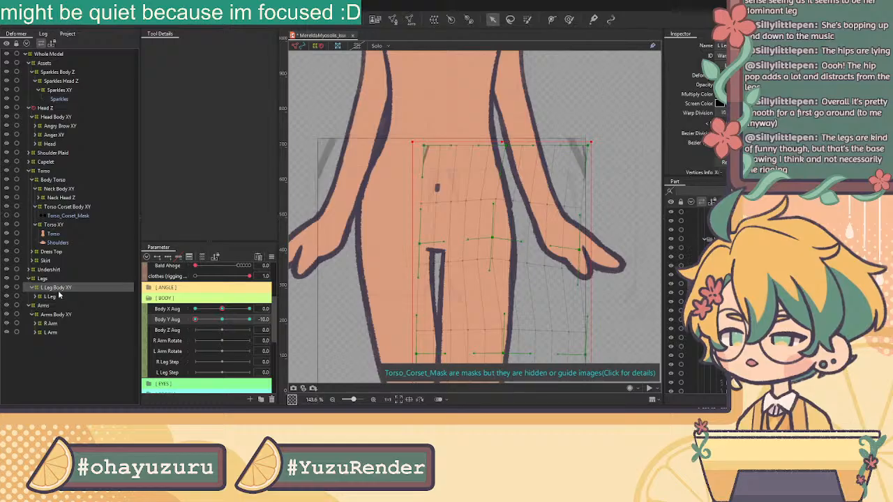
scroll(457, 243, "down", 3)
left_click_drag(458, 214, 439, 101)
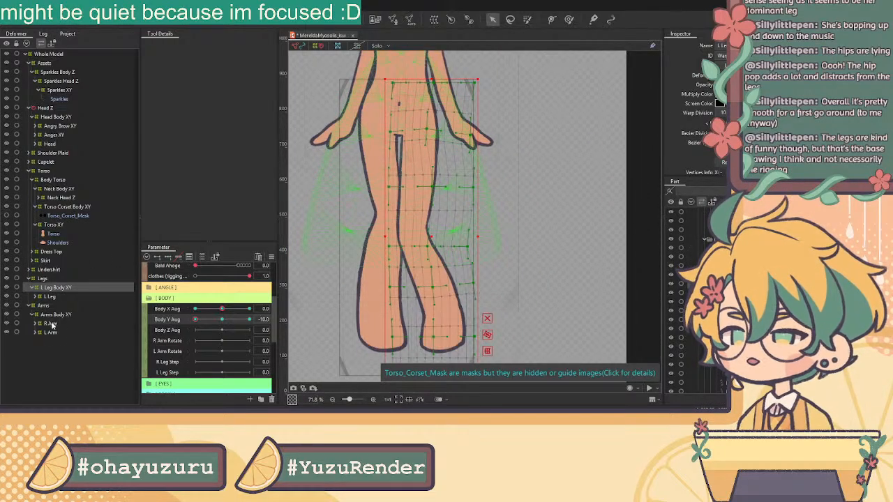
Step: Move the R Leg Body XY deformer out of L Leg and place it directly under Legs
left_click(32, 288)
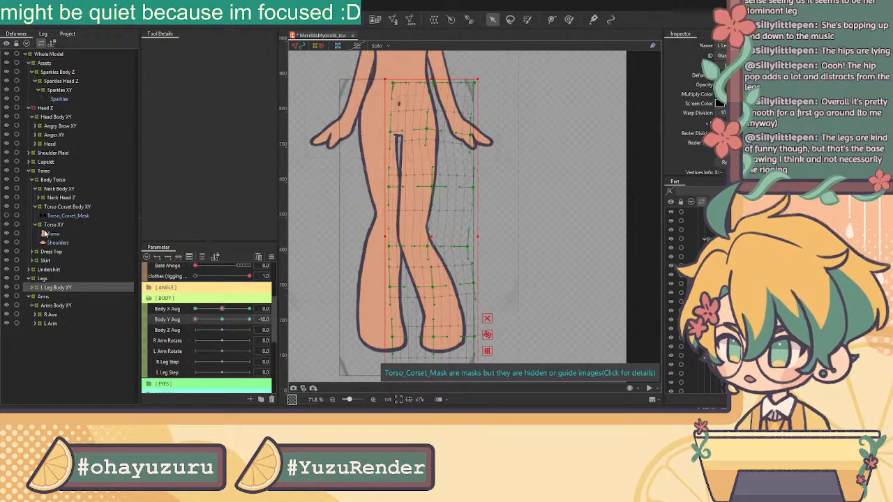
left_click(33, 289)
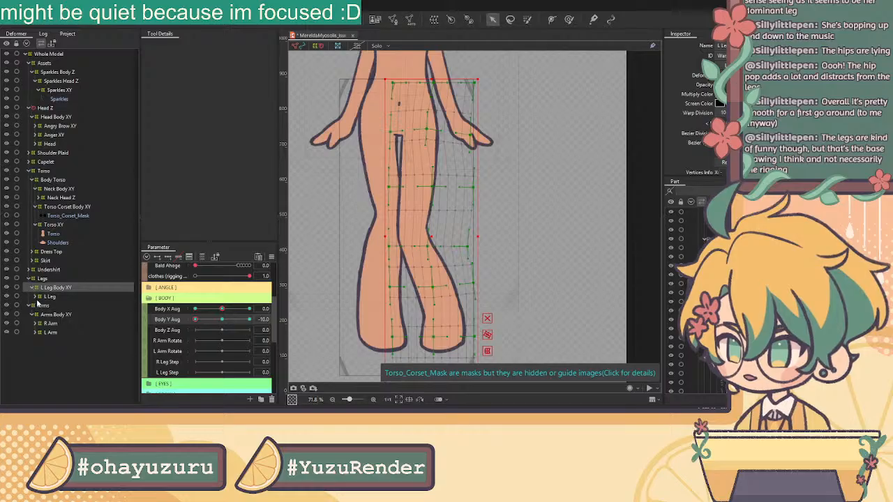
left_click(37, 297)
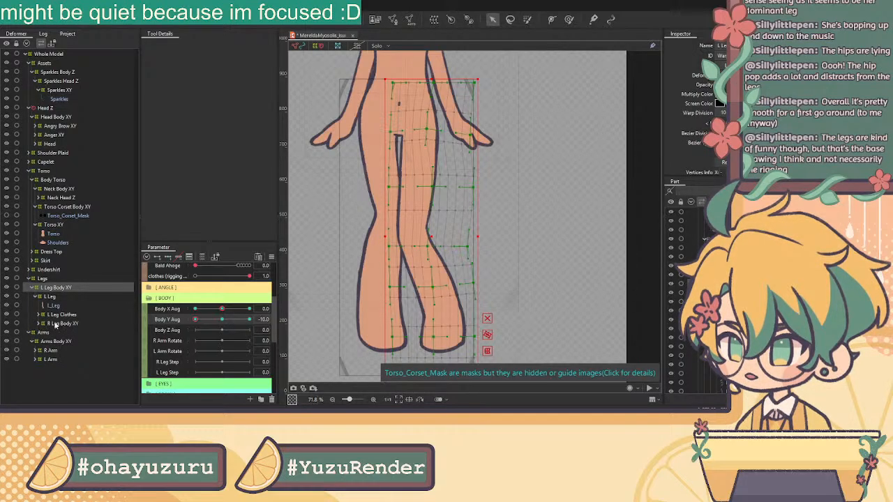
left_click(57, 323)
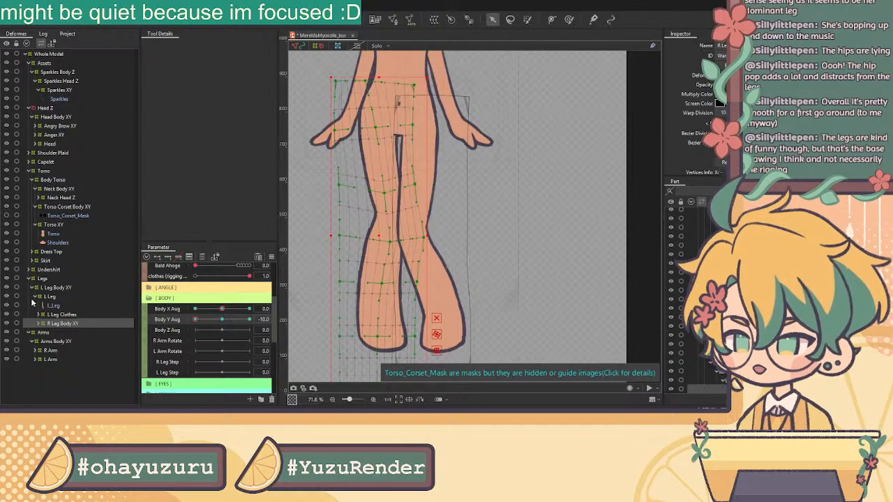
left_click(66, 289)
left_click(70, 324)
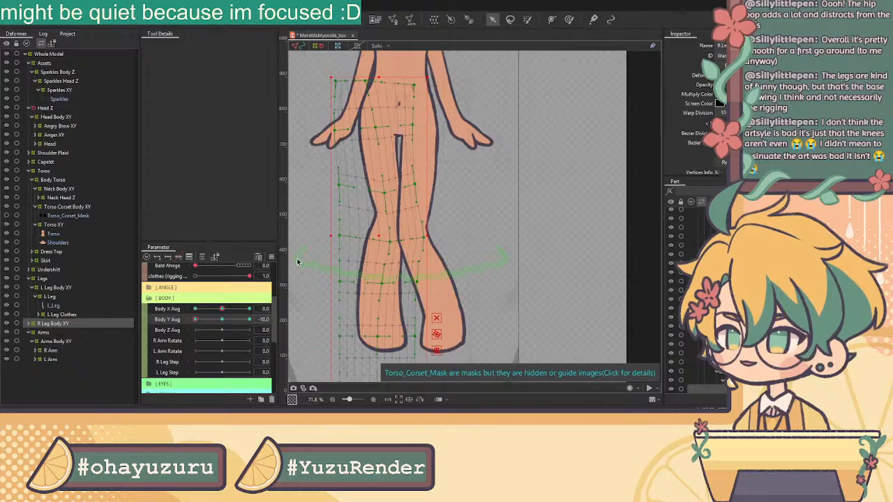
Step: Shift the R Leg Body XY deformer's hip and upper-thigh control points outward at Body Y Aug -10 and check the movement
left_click_drag(297, 262, 324, 293)
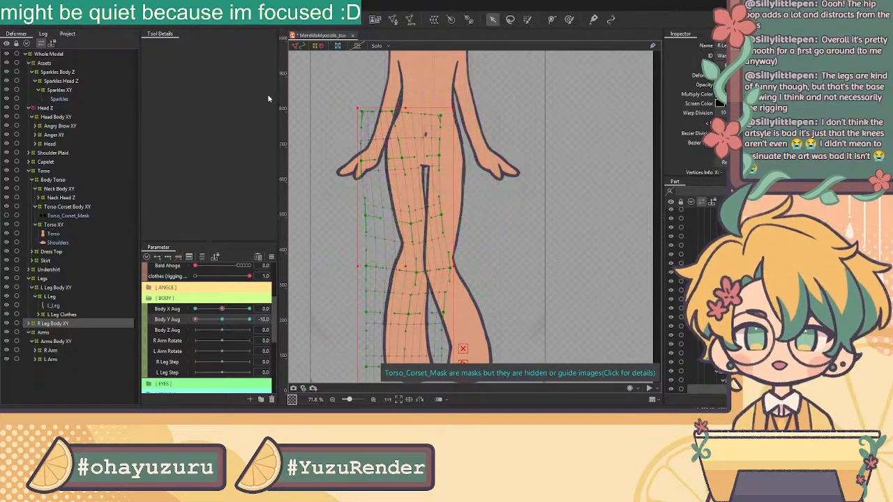
scroll(388, 142, "up", 3)
left_click_drag(353, 171, 342, 176)
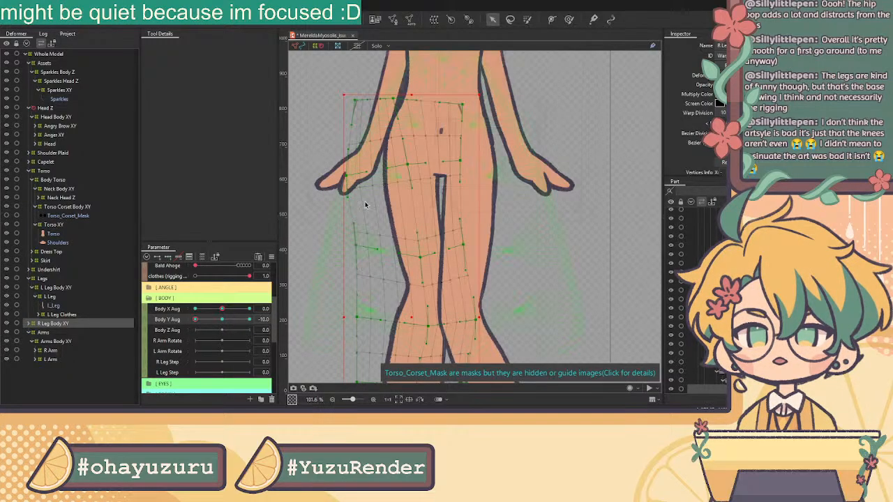
left_click_drag(357, 244, 349, 245)
left_click_drag(408, 166, 403, 165)
left_click_drag(465, 166, 444, 170)
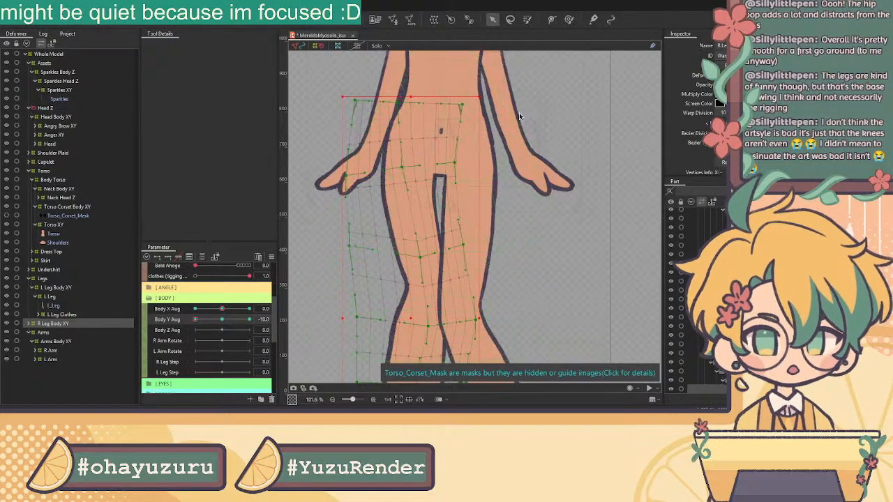
scroll(466, 193, "down", 4)
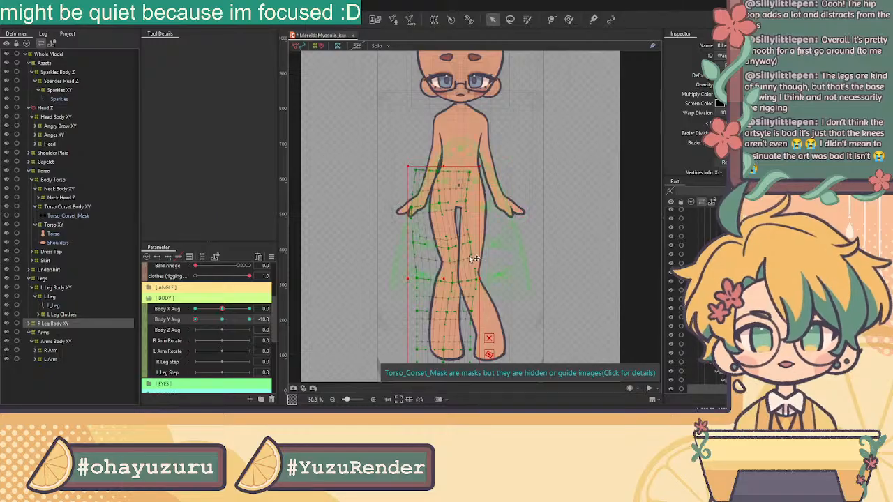
left_click_drag(197, 320, 194, 337)
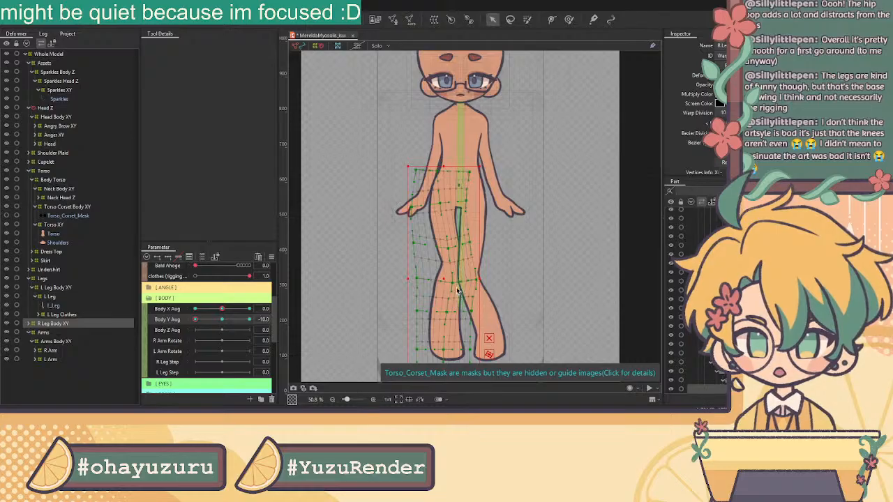
scroll(459, 293, "up", 2)
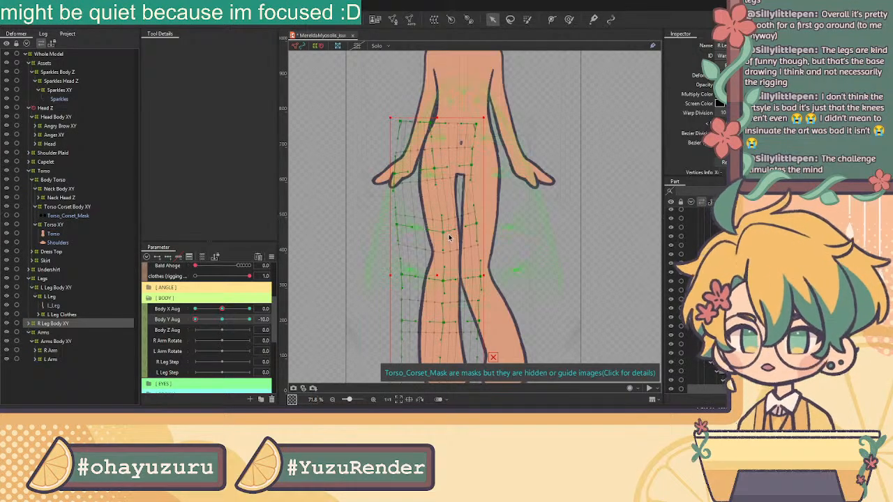
mouse_move(198, 321)
left_mouse_down()
mouse_move(215, 321)
mouse_move(194, 319)
left_mouse_up()
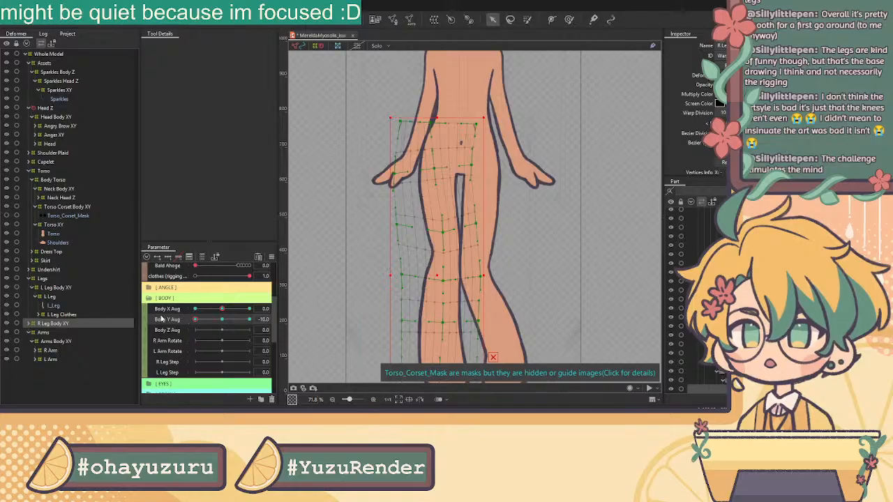
Step: Adjust the L Leg Body XY deformer's upper-thigh control point at Body Y Aug -10 and check the hip against the torso
left_click(97, 223)
scroll(514, 134, "up", 2)
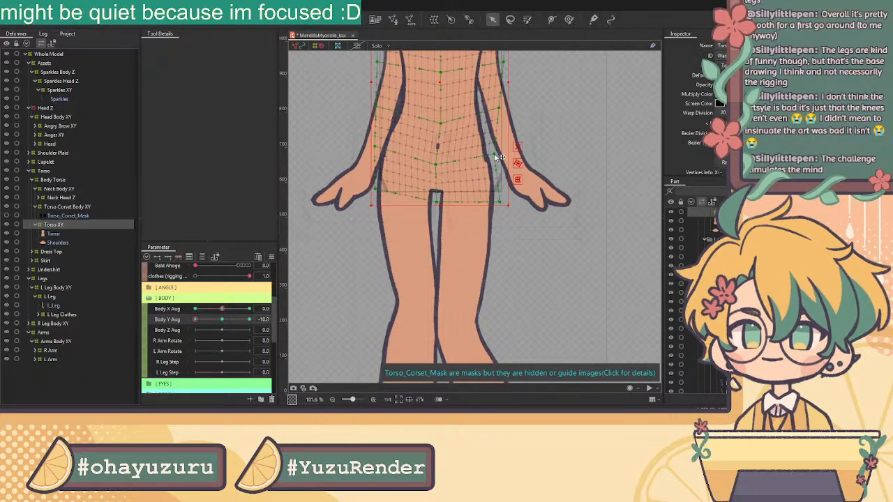
left_click(60, 287)
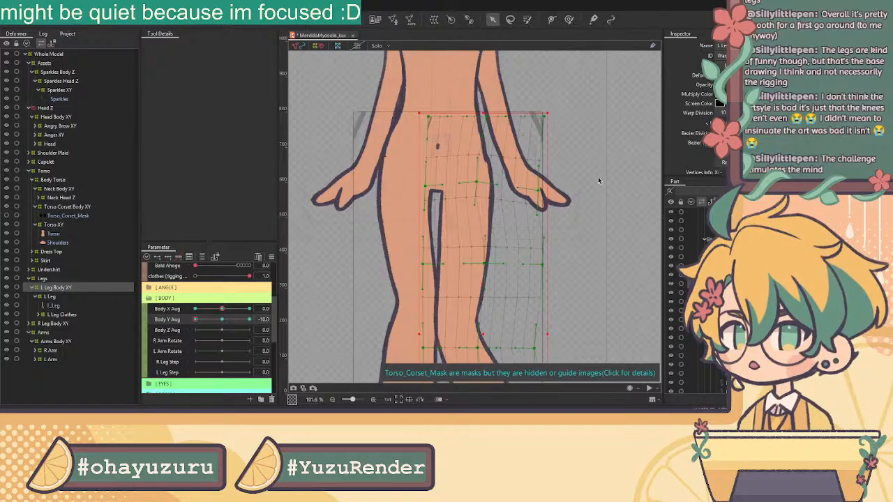
left_click(473, 182)
scroll(474, 183, "down", 2)
scroll(376, 240, "down", 1)
mouse_move(194, 319)
left_mouse_down()
mouse_move(208, 326)
mouse_move(190, 328)
left_mouse_up()
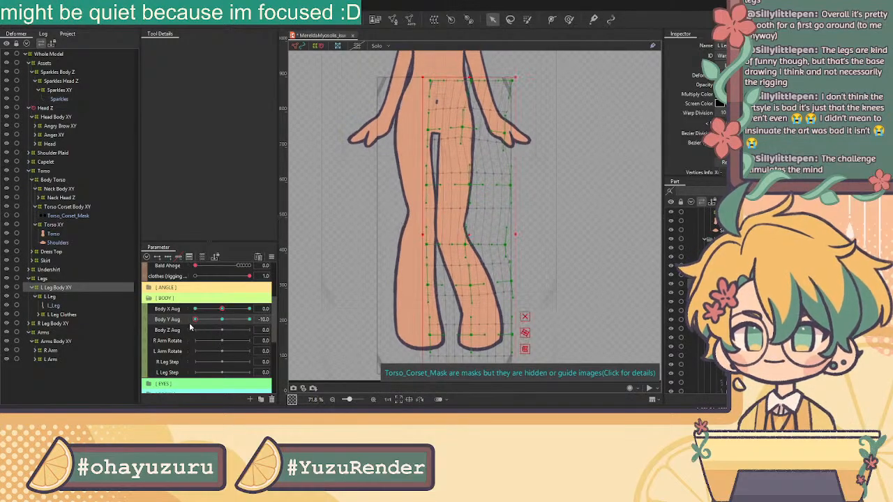
Step: Move the R Leg Body XY deformer into the Legs deformer, at the same level as L Leg Body XY
left_click(70, 315)
left_click(71, 324)
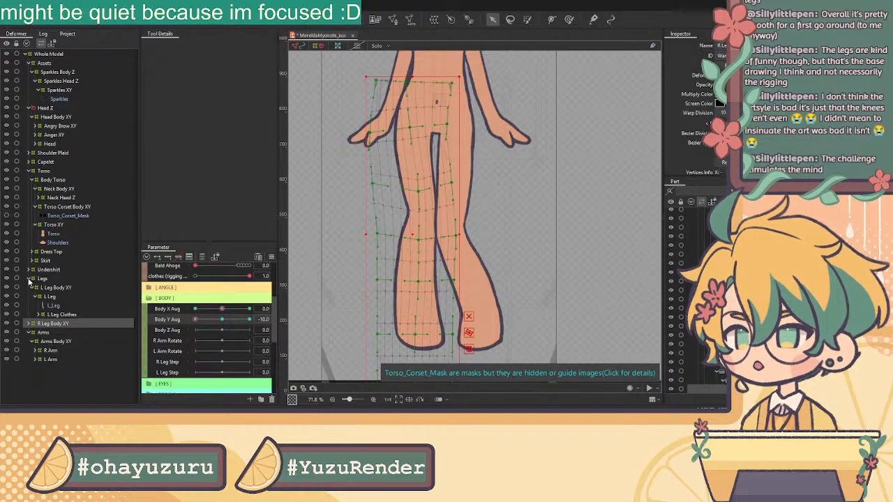
left_click_drag(54, 327, 40, 300)
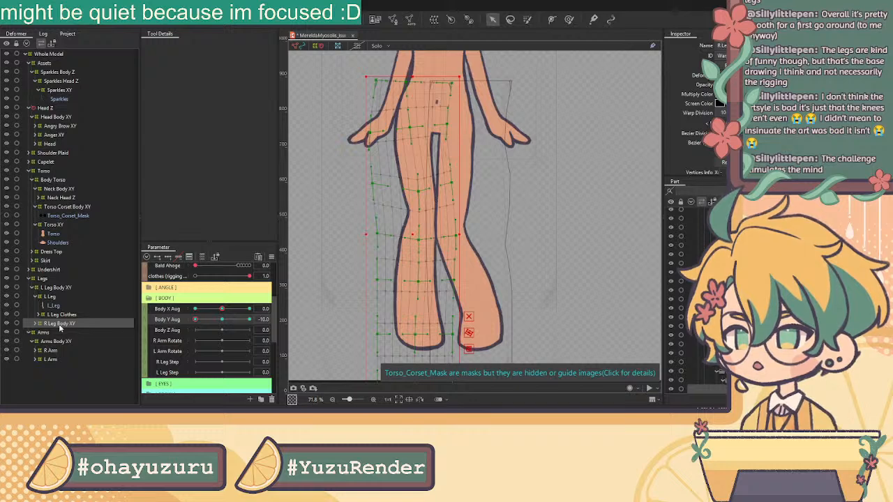
left_click_drag(61, 329, 41, 279)
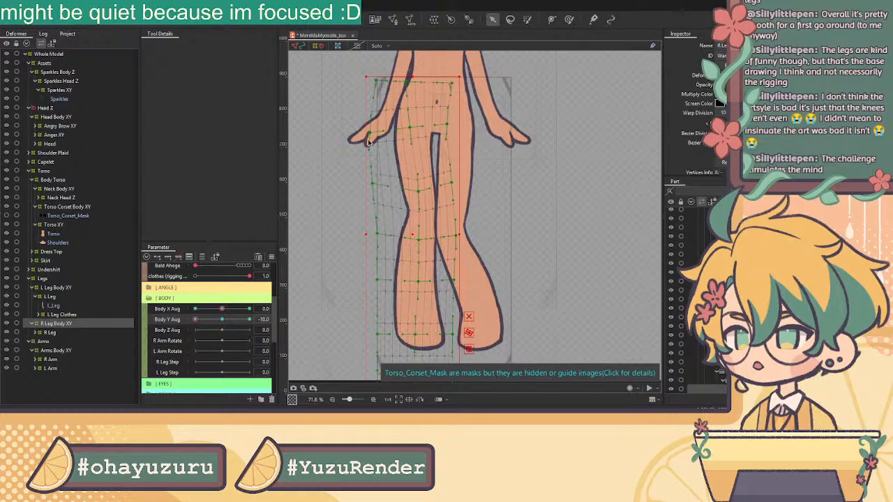
Step: Shift the R Leg Body XY deformer's inner-thigh control point inward at Body Y Aug -10, check the movement and return Body Y Aug to 0.0
scroll(430, 174, "up", 2)
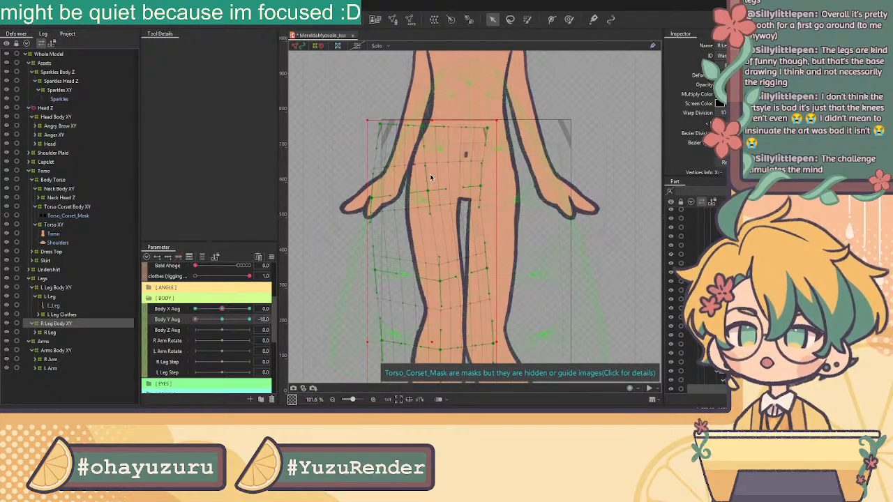
scroll(430, 174, "up", 2)
left_click_drag(421, 106, 422, 103)
left_click_drag(440, 291, 432, 312)
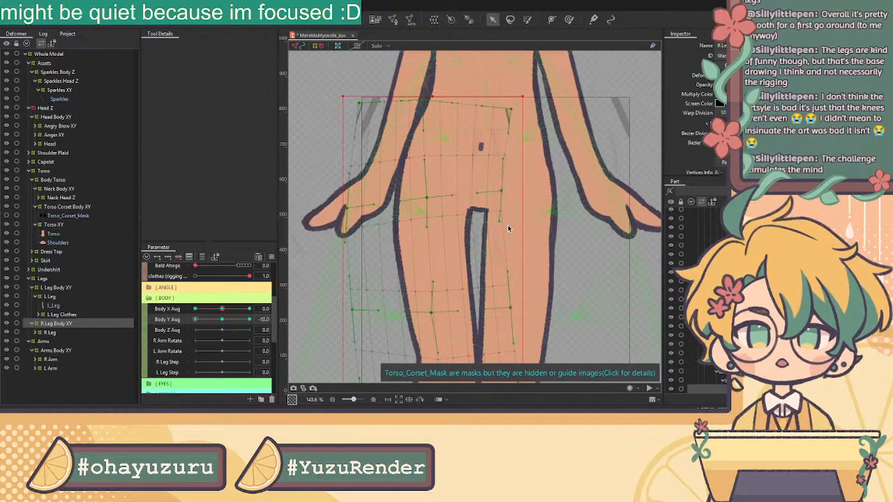
left_click_drag(499, 191, 506, 195)
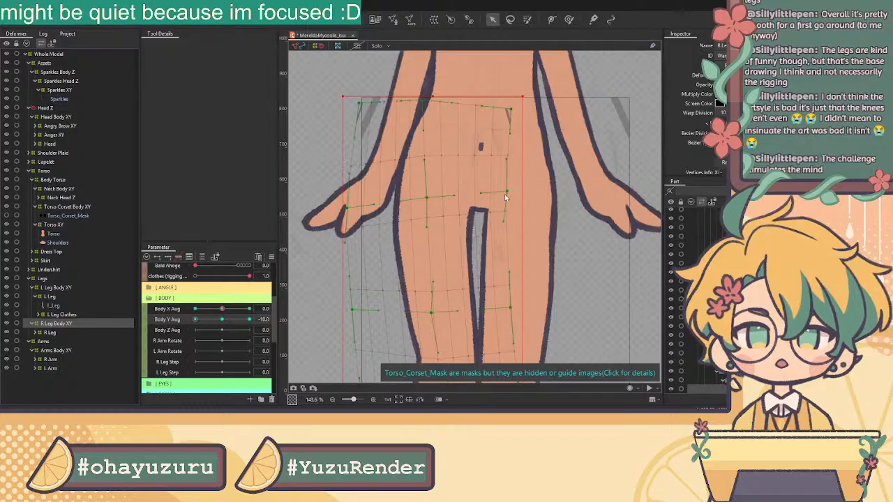
scroll(504, 193, "down", 5)
left_click_drag(199, 322, 228, 325)
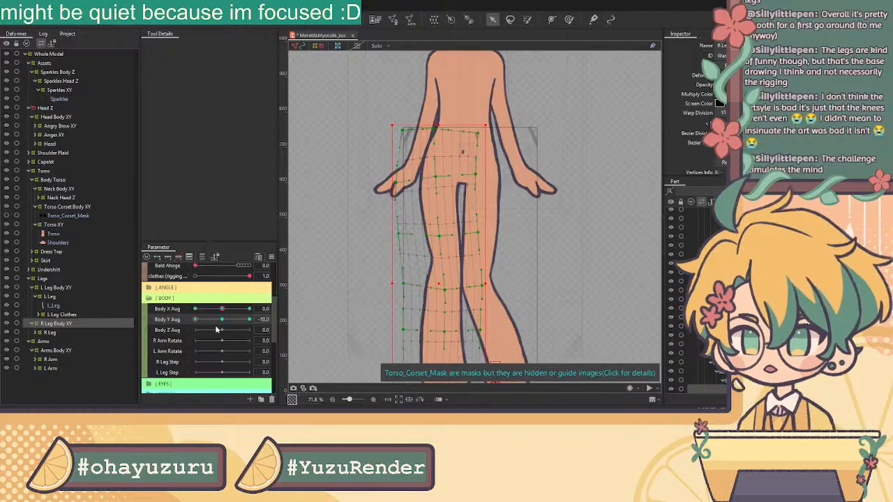
left_click(218, 320)
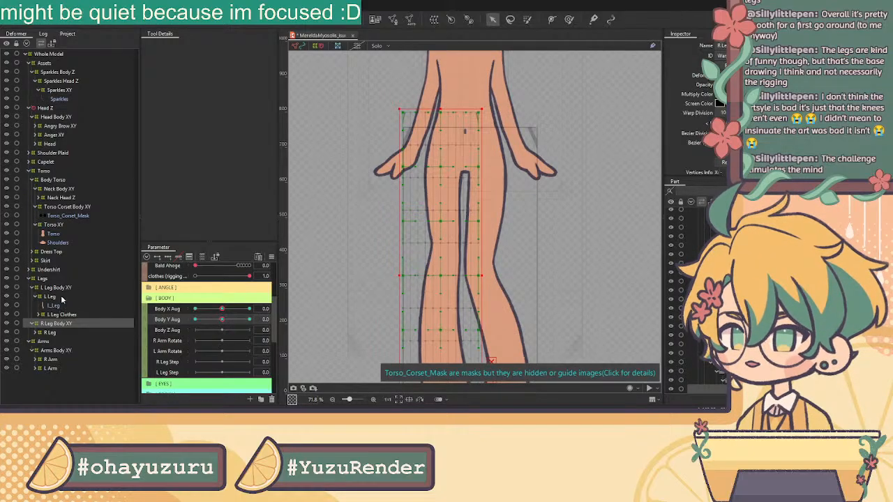
Step: Collapse both leg deformers and select L Leg, R Leg, Arms, Neck and Head Body XY together with Torso XY
left_click(31, 288)
left_click(60, 288)
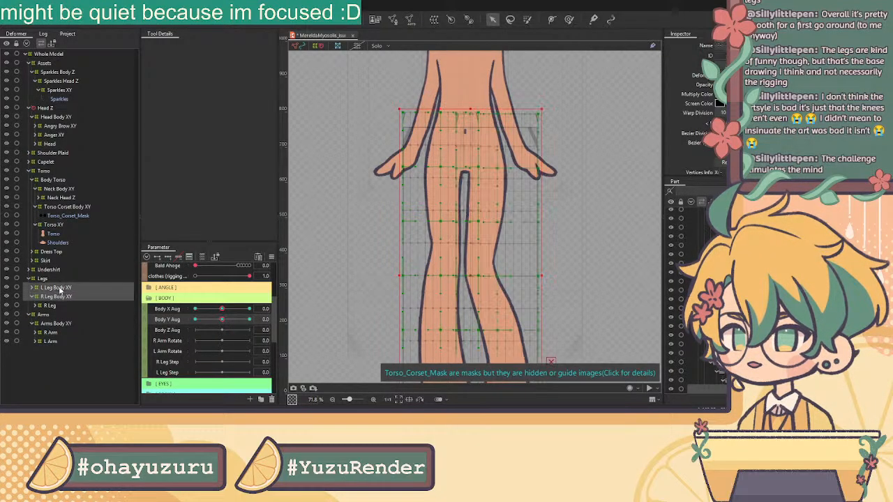
left_click(31, 297)
left_click(52, 297)
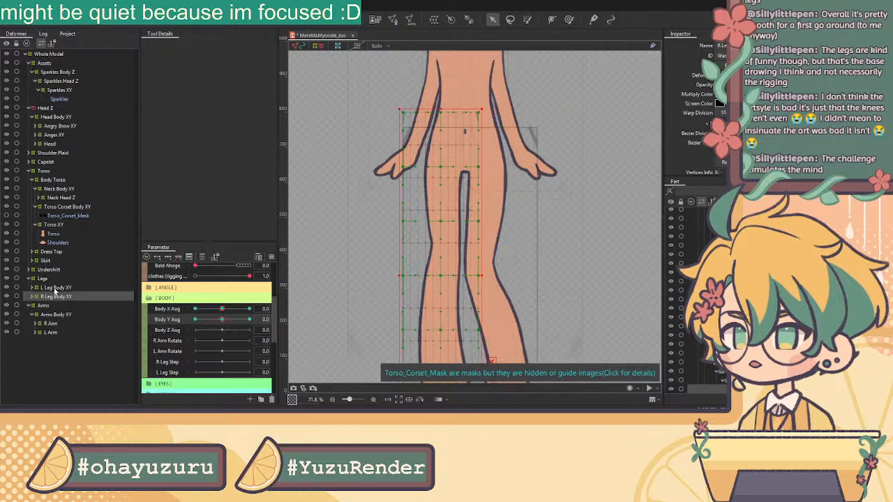
left_click(53, 287, "ctrl")
left_click(53, 314, "ctrl")
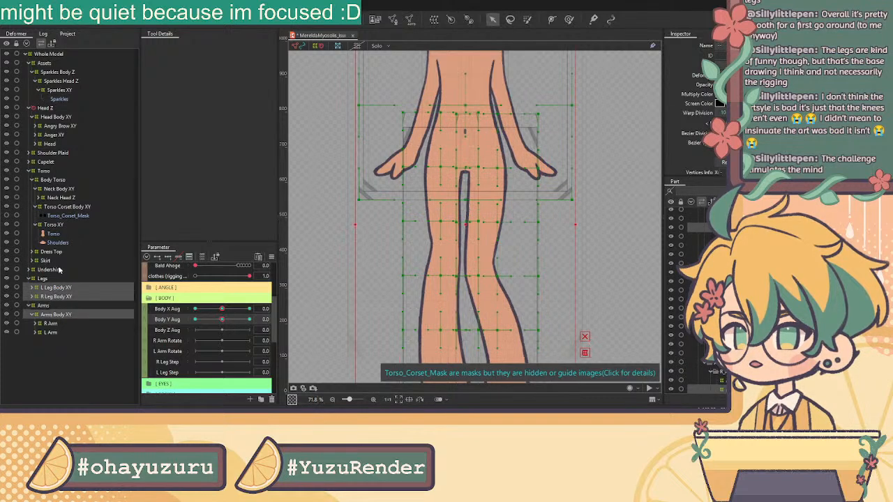
left_click(53, 225, "ctrl")
left_click(59, 189, "ctrl")
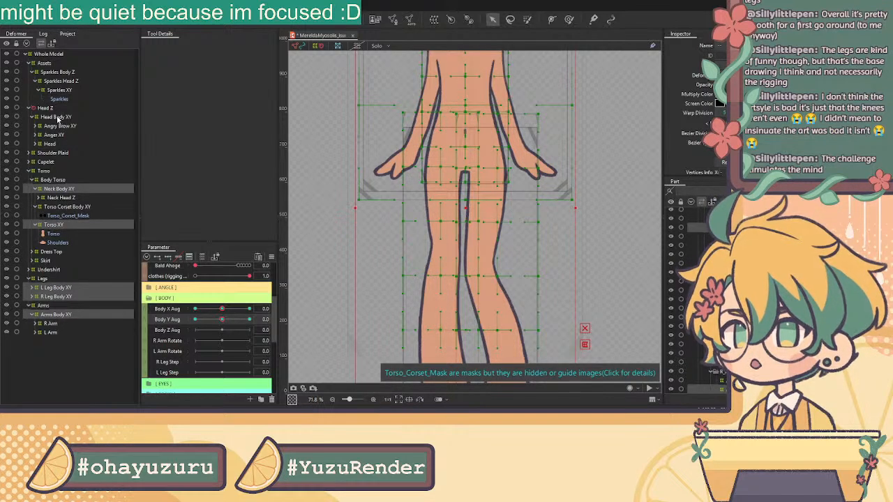
left_click(57, 118, "ctrl")
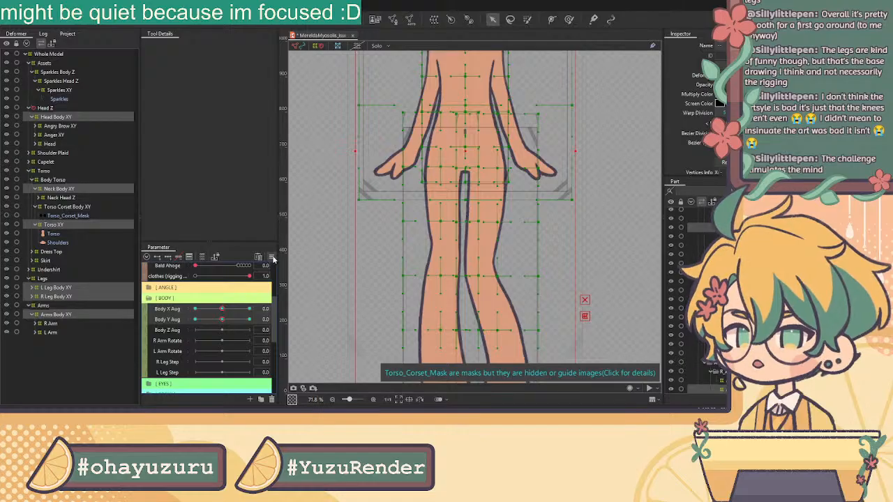
Step: Restore the bare-body view with the Collar, Capelet, Bald and clothes (rigging) toggles at 1.0
key("ctrl+z")
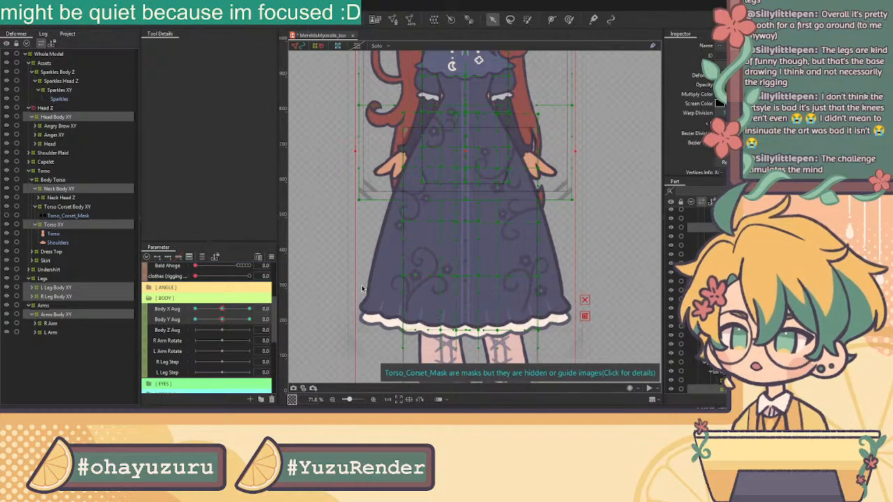
scroll(209, 286, "up", 3)
key("ctrl+y")
key("ctrl+y")
key("ctrl+y")
key("ctrl+y")
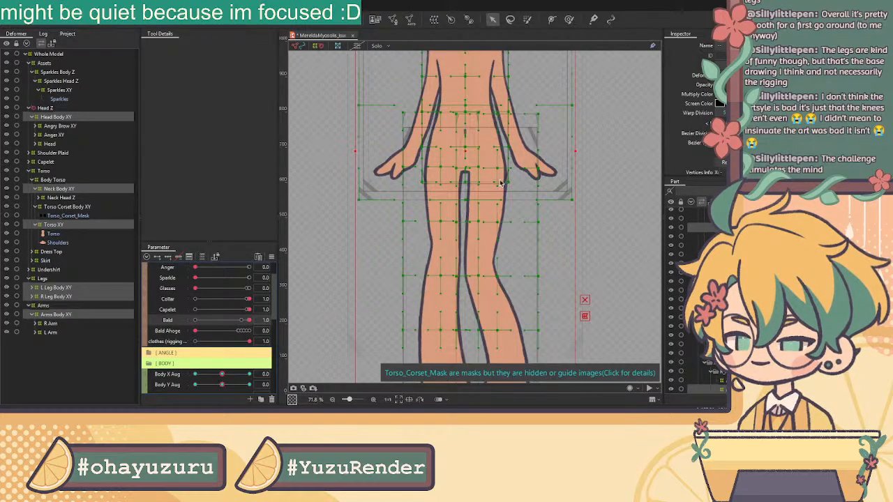
Step: Link Body X Aug with Body Y Aug and preview the whole figure across their combined range, including X 10 with Y -10
scroll(434, 247, "down", 5)
left_click(305, 49)
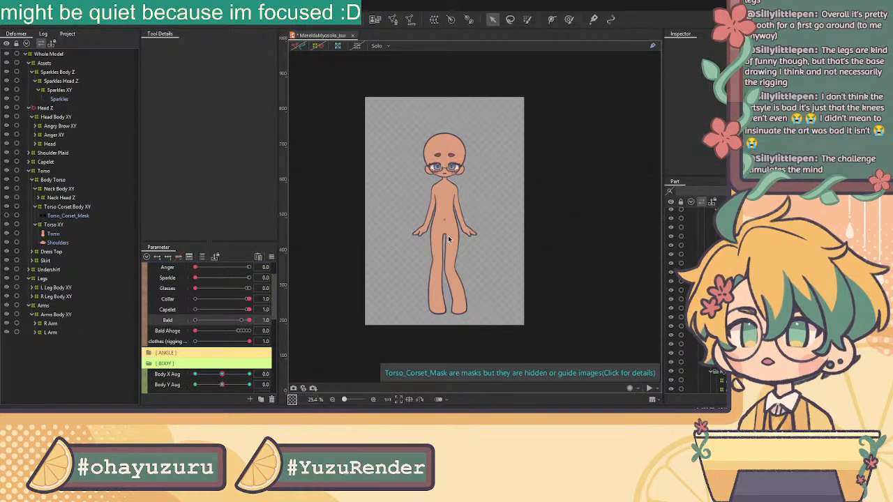
scroll(451, 239, "up", 2)
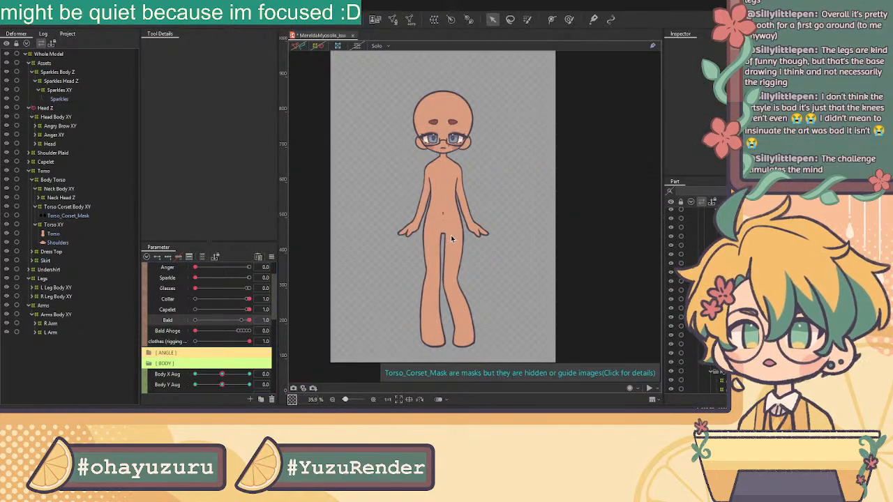
left_click(146, 379)
scroll(223, 363, "down", 3)
left_click_drag(225, 292, 245, 335)
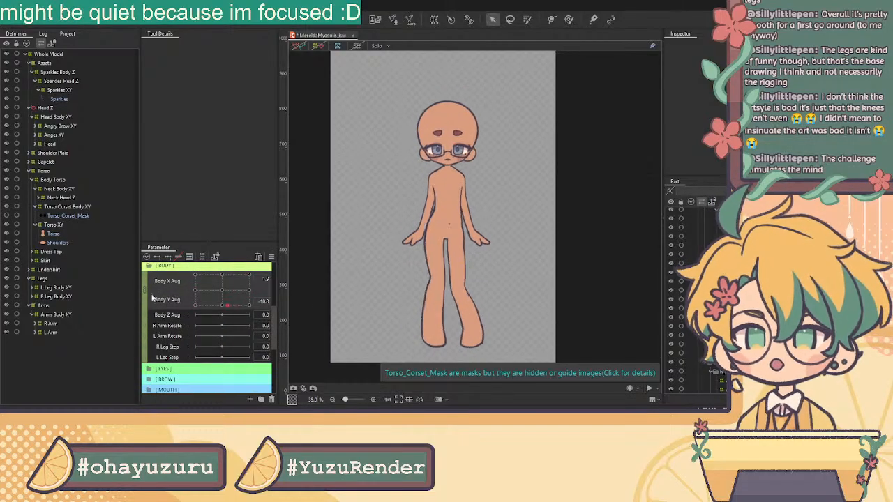
left_click_drag(197, 276, 257, 310)
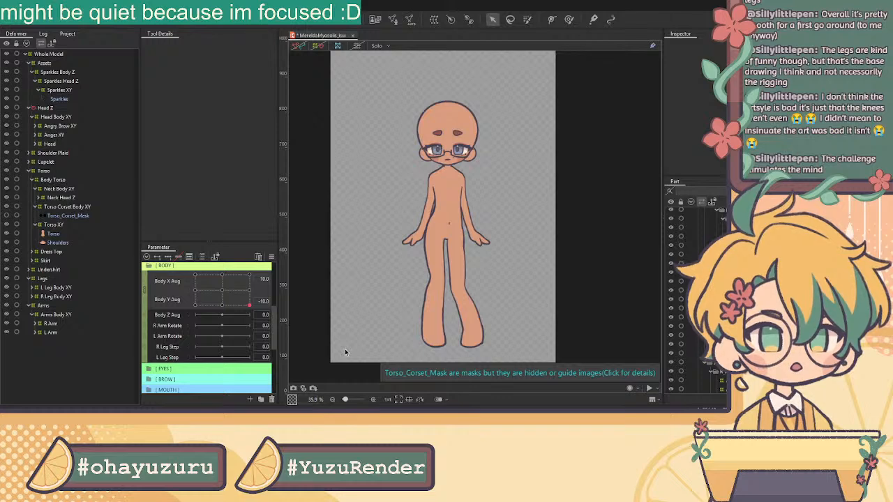
left_click_drag(249, 305, 228, 288)
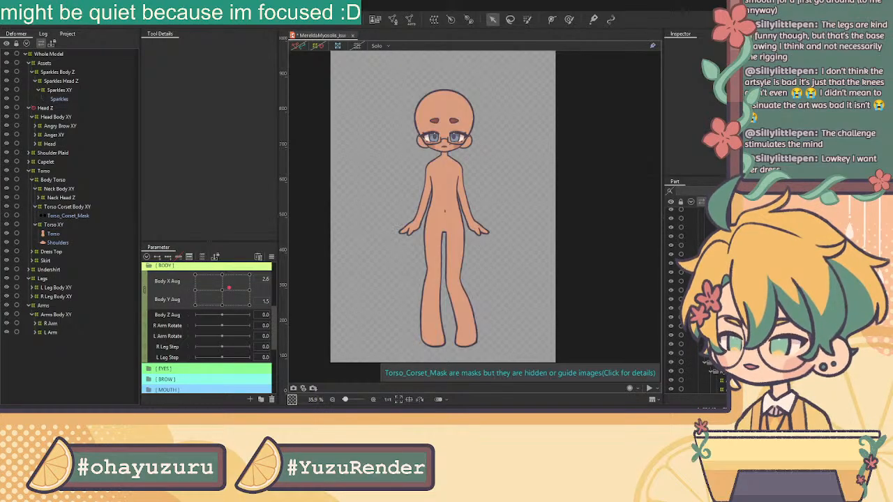
Step: Switch to the physics settings window and set clothes (rigging), Bald, Capelet and Collar to their maximum to preview the bare body
key("alt+Tab")
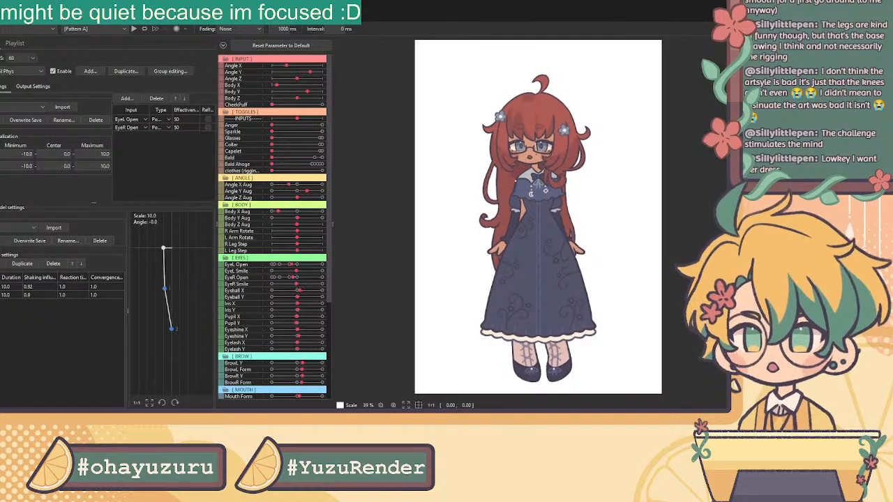
left_click(321, 170)
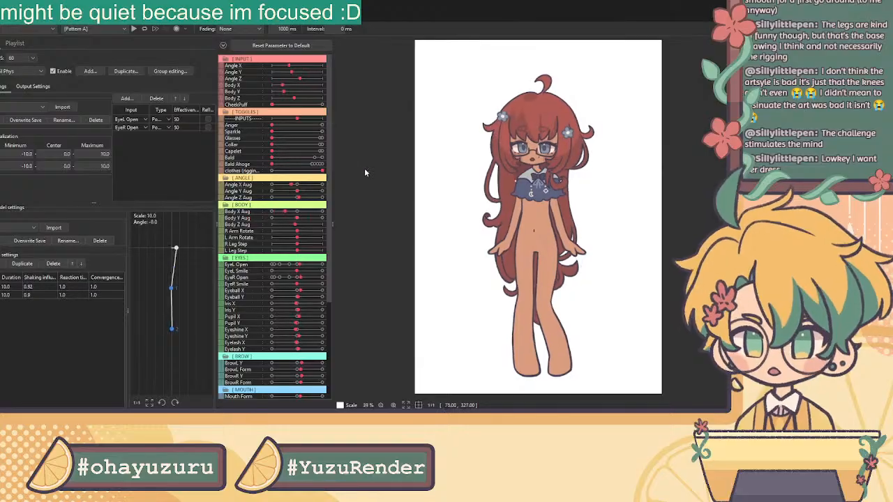
left_click(306, 158)
left_click(311, 151)
left_click(311, 146)
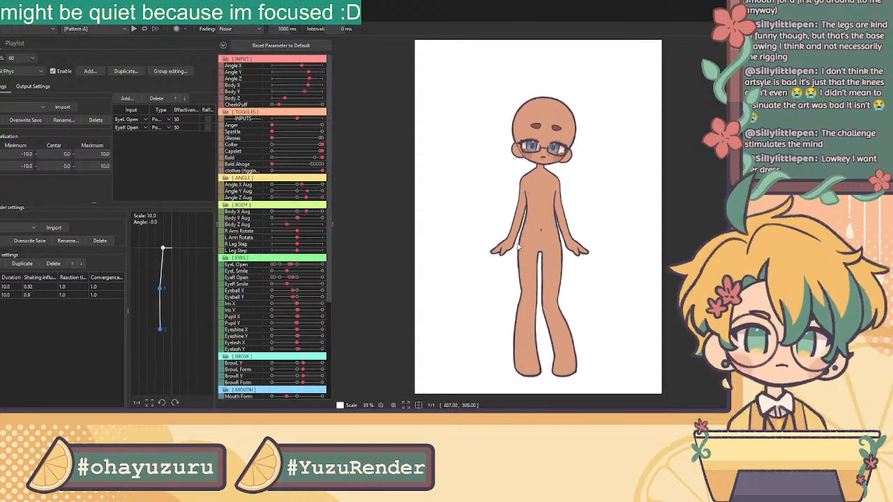
Step: Set the Body Y Aug physics group's output scale to 12.133 and hide the clothes in the preview again
left_click(11, 112)
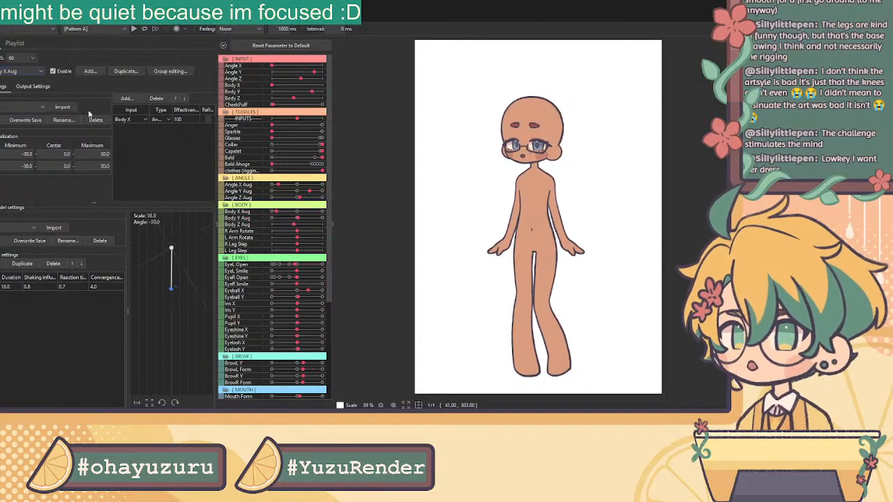
left_click(35, 87)
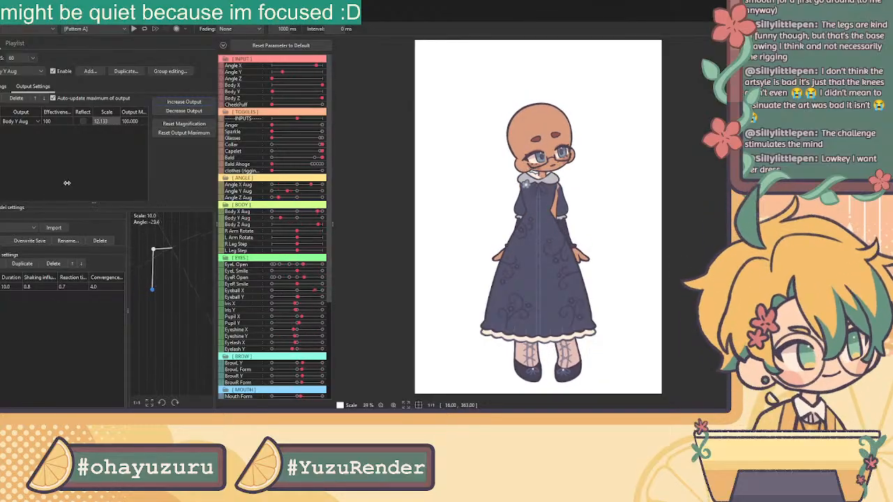
left_click(322, 170)
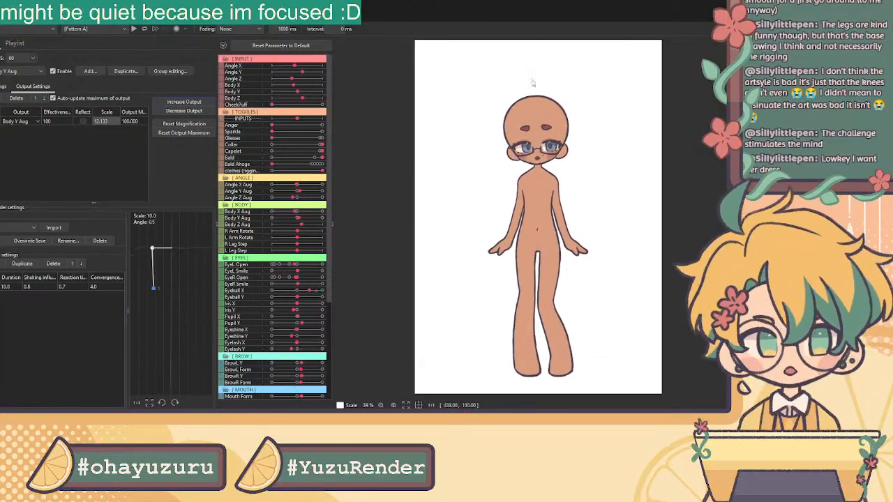
Step: Return to the model editor, reset Body X Aug and Body Y Aug to 0.0 and unlink the two parameters
key("alt+Tab")
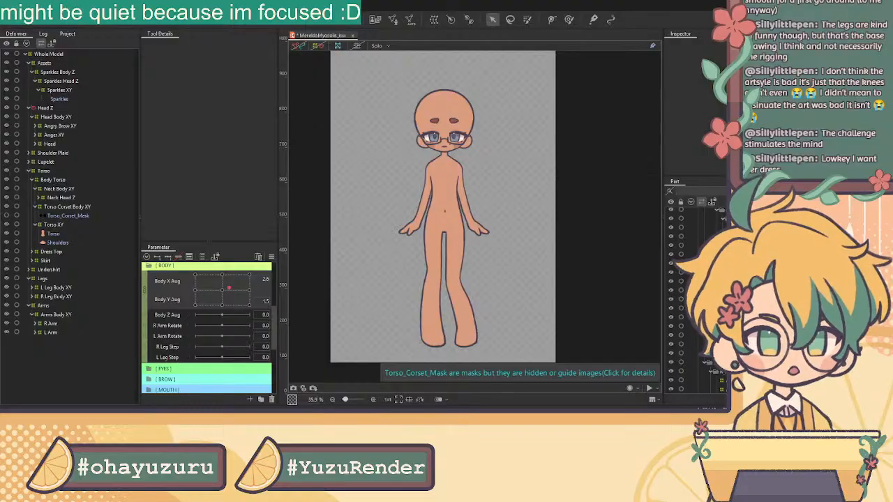
left_click(224, 296)
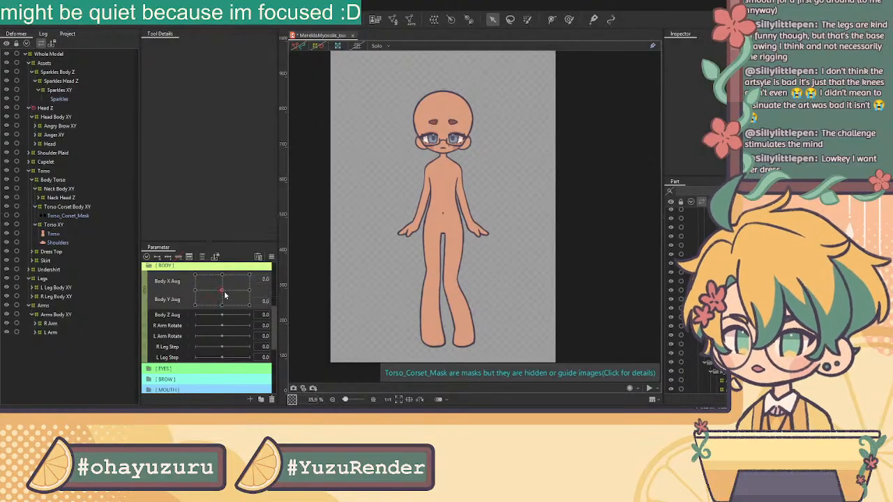
left_click(148, 290)
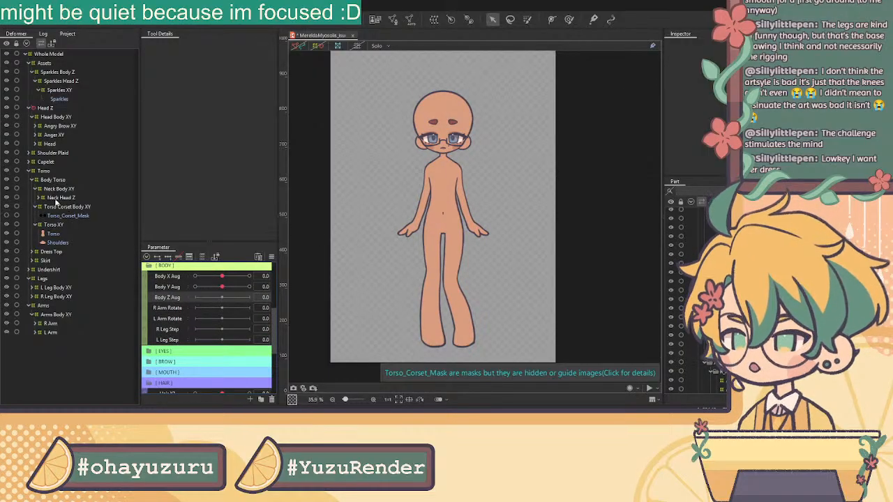
Step: Collapse the Head Z, Assets and Body Torso deformers in the hierarchy and select the Dress Top deformer
left_click(30, 108)
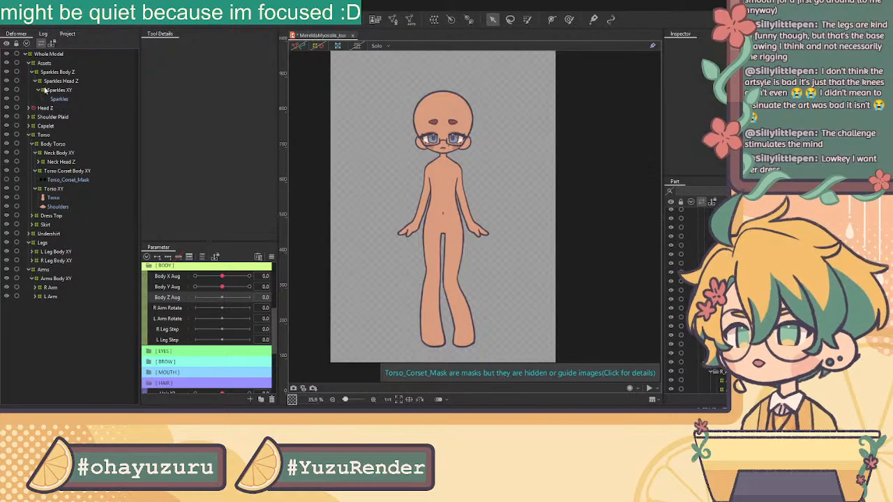
left_click(29, 63)
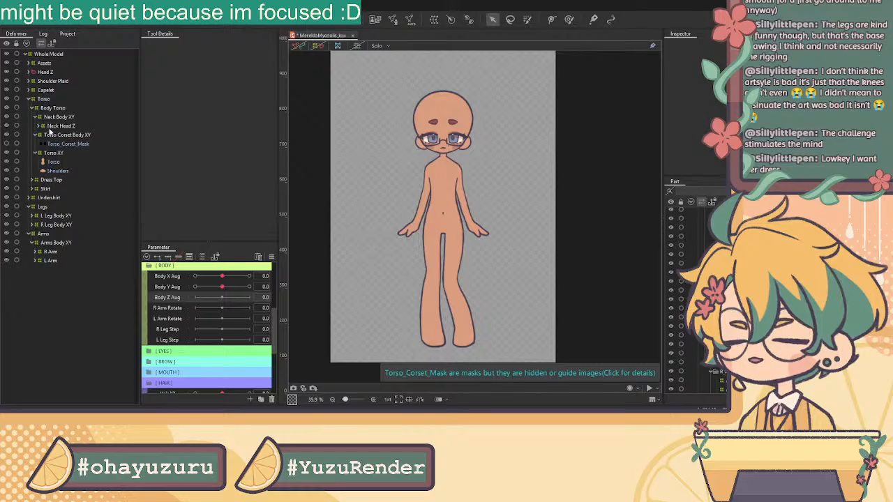
left_click(33, 110)
left_click(48, 109)
left_click(53, 118)
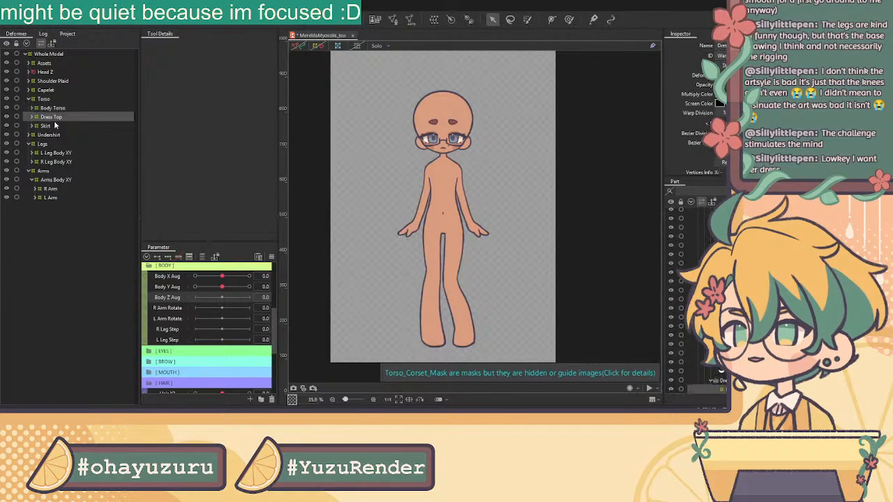
Step: Collapse the Torso, Undershirt, Legs and Arms deformers in the hierarchy
left_click(56, 135)
left_click(29, 99)
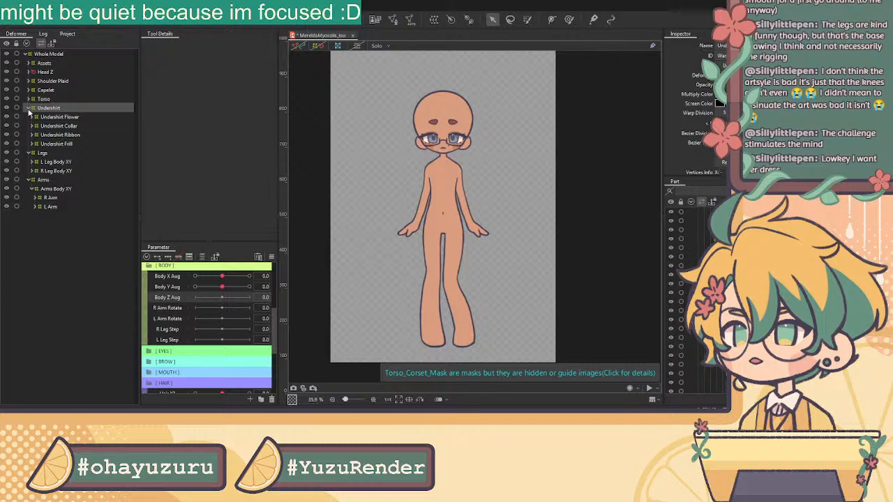
left_click(29, 117)
left_click(31, 127)
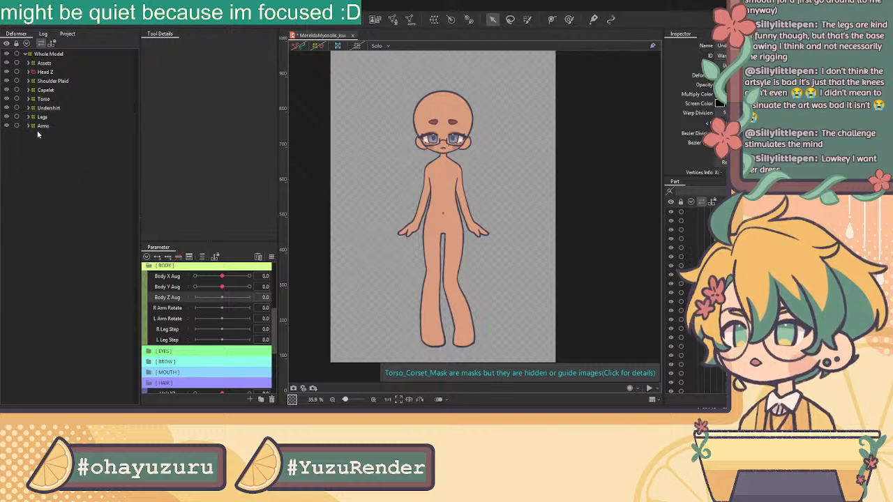
Step: Show the deformers and wrap every group under Whole Model except Legs in a new parent warp deformer named Body Z
left_click(43, 126)
left_click_drag(47, 113, 53, 65)
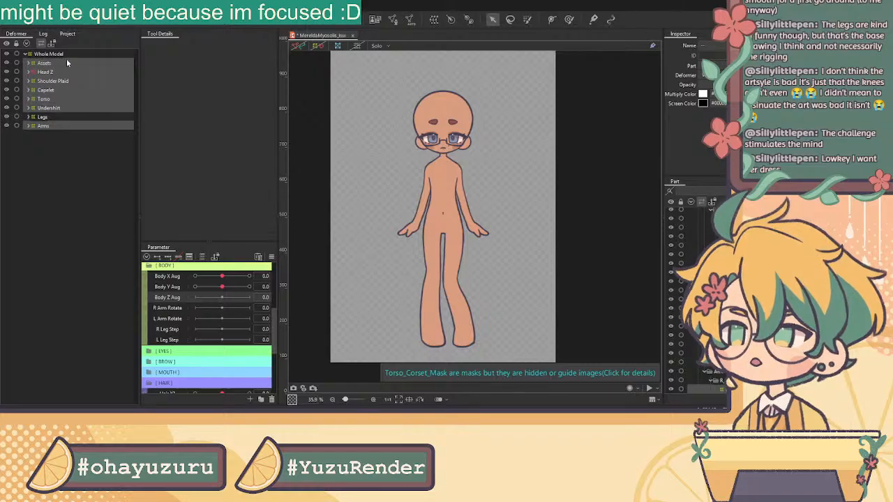
left_click(316, 46)
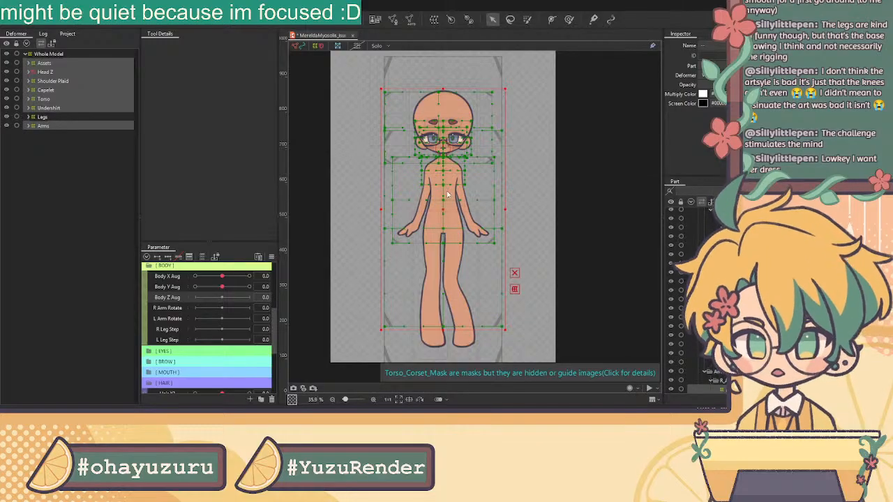
key("ctrl+z")
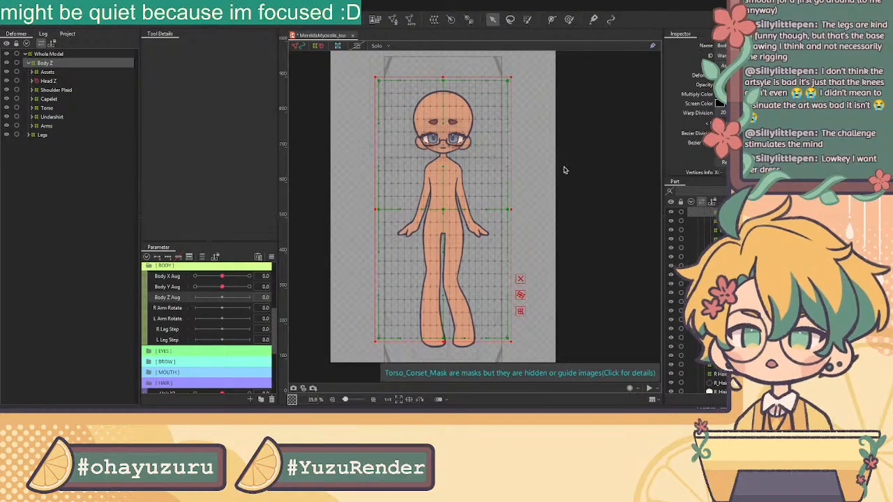
Step: Move the Arms deformer out of Body Z to directly under Whole Model, and select the upper half of Body Z's grid points
left_click_drag(364, 67, 566, 218)
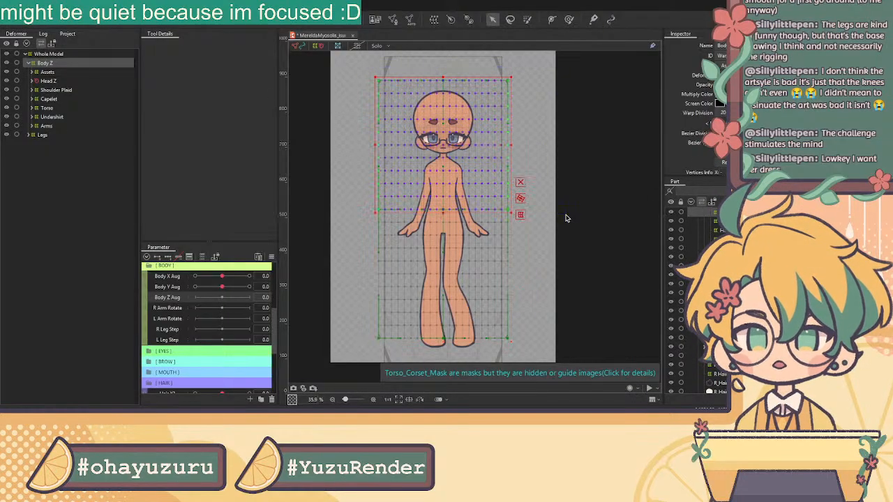
left_click(48, 128)
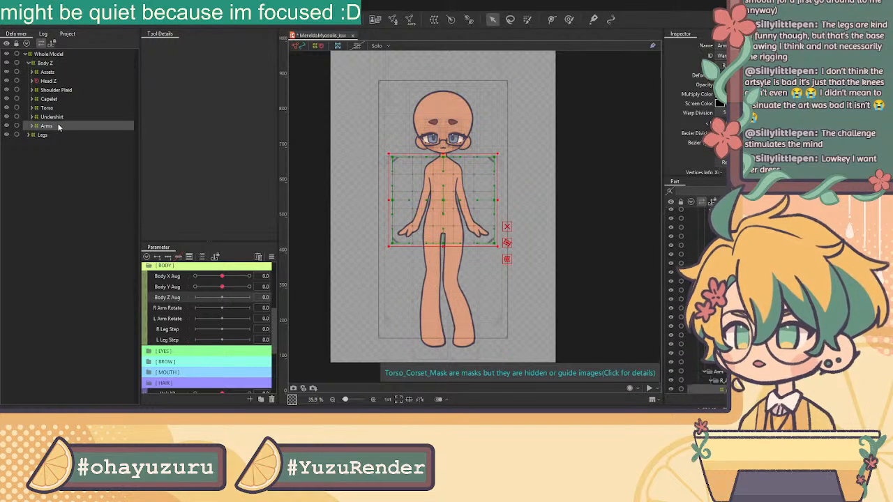
left_click(50, 63)
left_click_drag(361, 70, 558, 211)
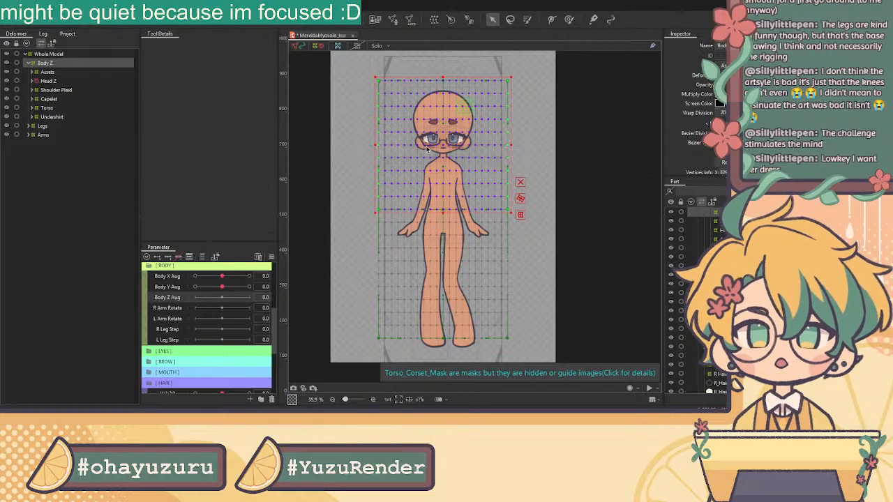
Step: Add three keys on Body Z Aug for Body Z and, at 10.0, rotate the selected upper grid clockwise and shift it sideways
left_click_drag(222, 298, 249, 297)
left_click_drag(512, 72, 523, 89)
left_click_drag(443, 146, 455, 142)
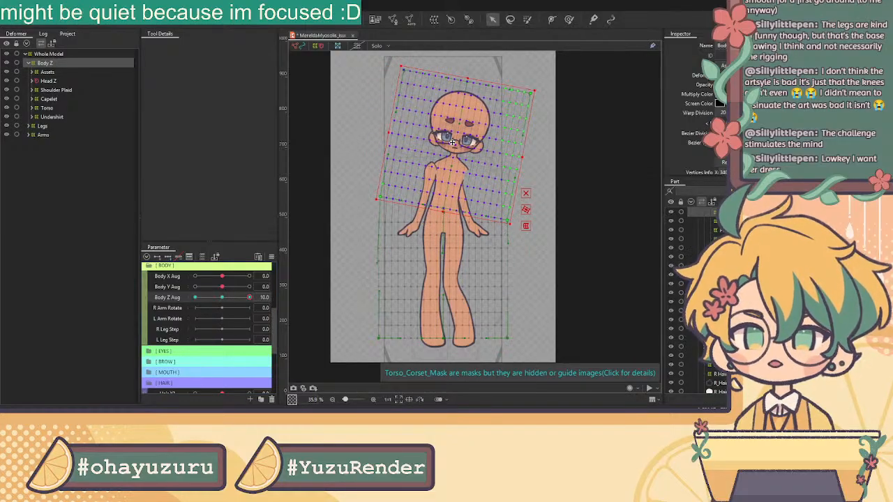
left_click_drag(536, 86, 535, 93)
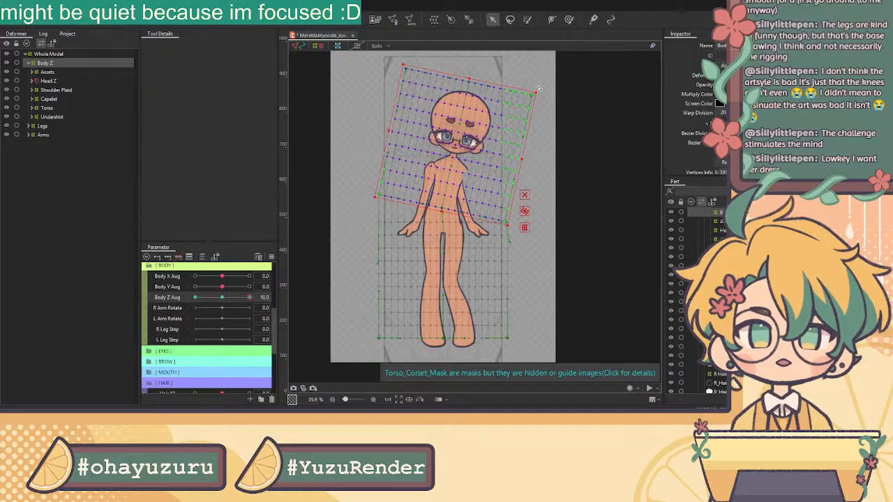
left_click_drag(454, 147, 459, 144)
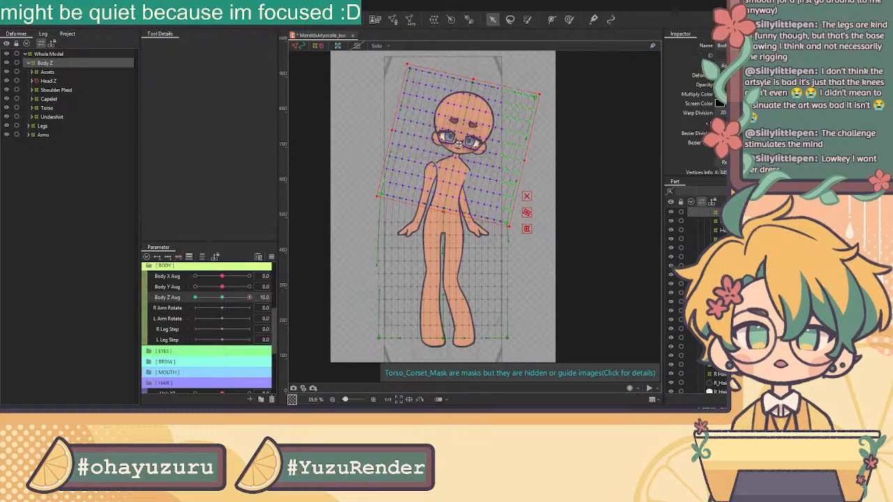
Step: Fine-tune the tilted Body Z grid at Body Z Aug 10.0, nudging the upper half and adjusting both outer corners at waist level
left_click_drag(245, 298, 262, 308)
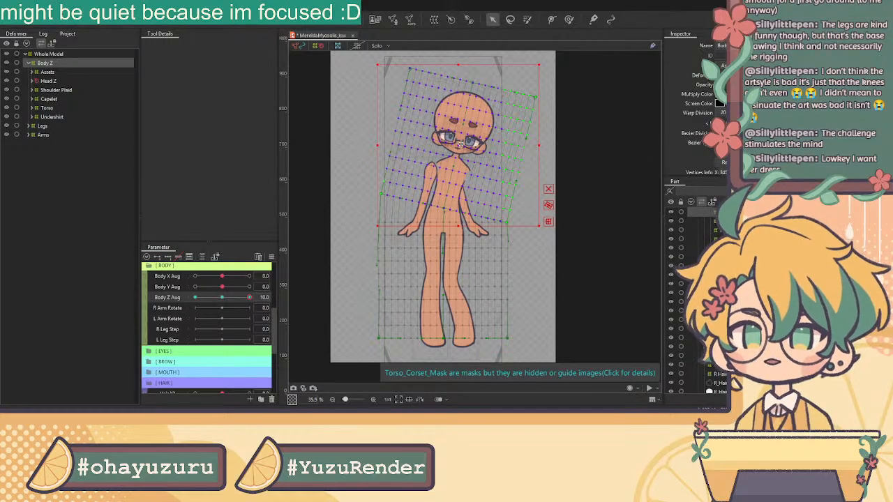
left_click_drag(460, 145, 461, 143)
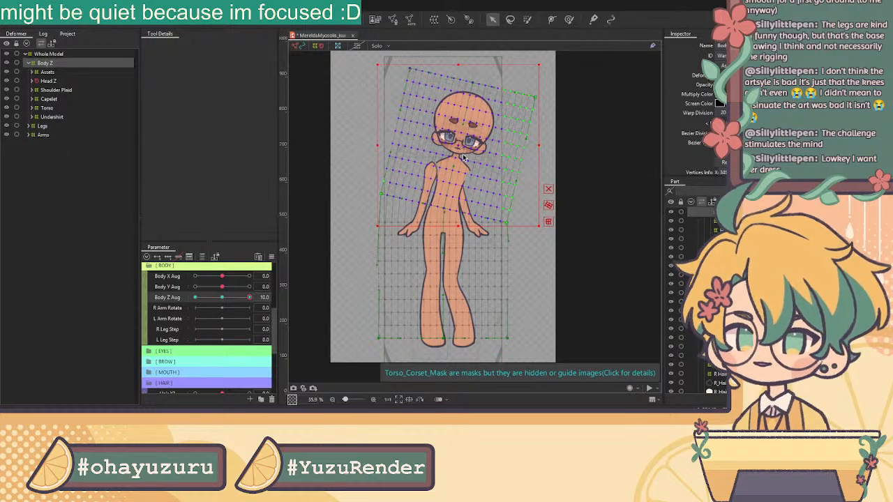
scroll(459, 133, "up", 2)
scroll(459, 133, "up", 1)
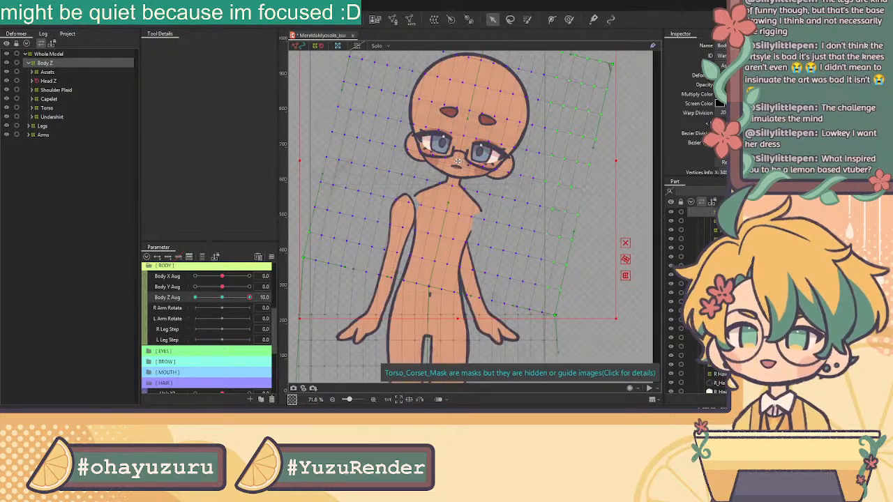
left_click_drag(458, 161, 457, 162)
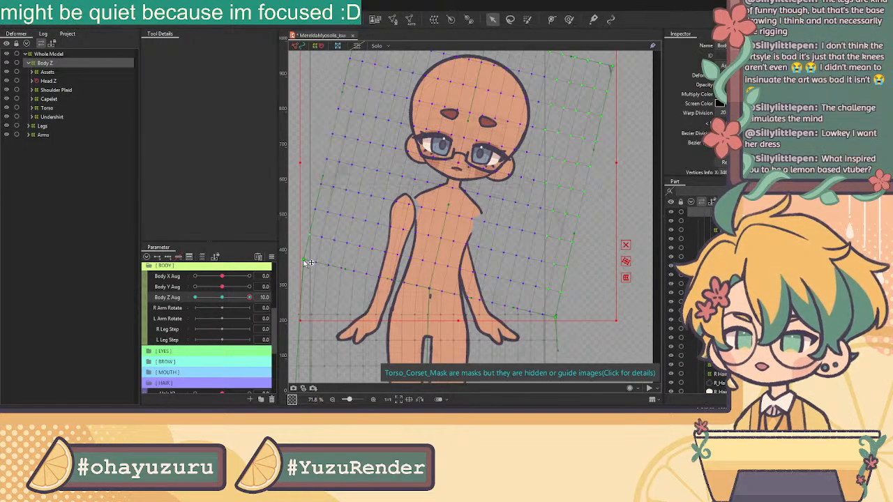
left_click_drag(302, 262, 300, 260)
left_click_drag(556, 319, 560, 310)
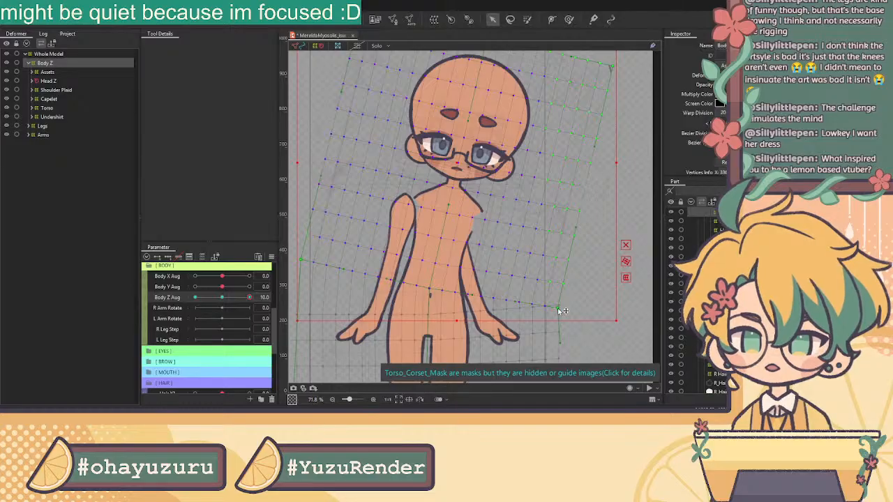
Step: Mirror the Body Z tilt to -10.0 on Body Z Aug, compare both extremes and return the parameter to 0.0
mouse_move(249, 298)
left_mouse_down()
mouse_move(215, 300)
mouse_move(254, 307)
mouse_move(223, 306)
mouse_move(253, 310)
mouse_move(246, 304)
left_mouse_up()
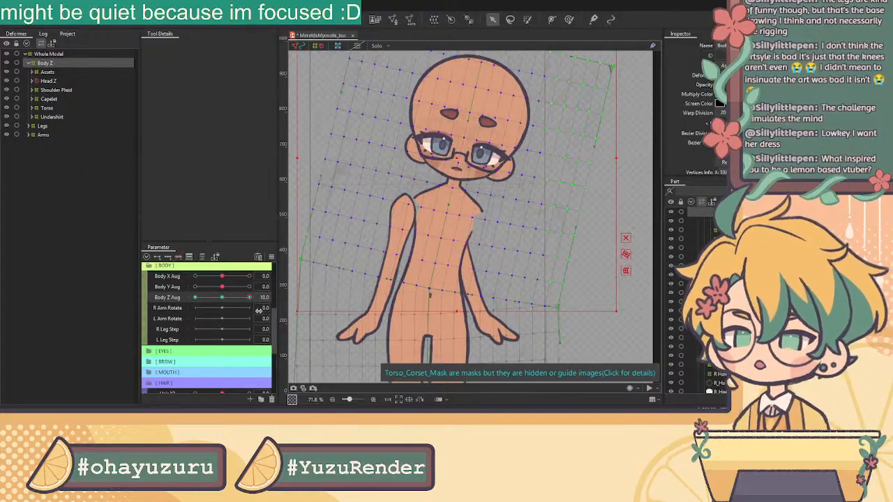
mouse_move(188, 298)
left_mouse_down()
mouse_move(276, 307)
mouse_move(187, 300)
left_mouse_up()
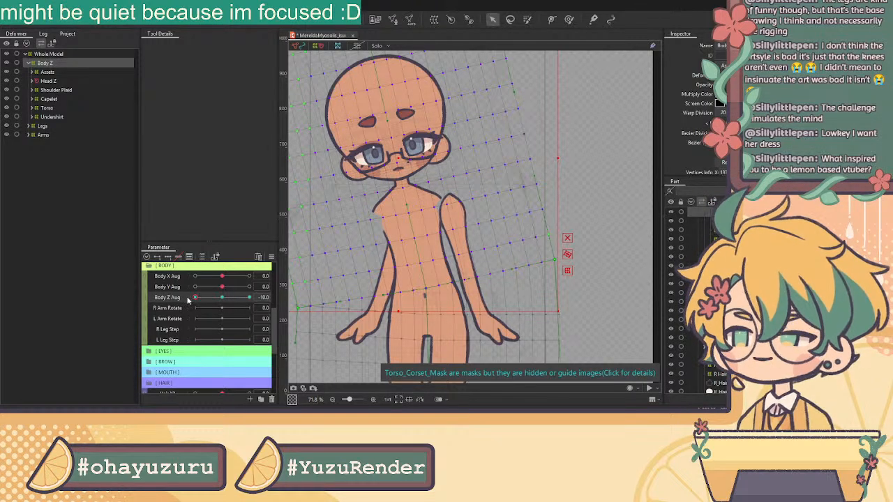
left_click_drag(187, 299, 257, 317)
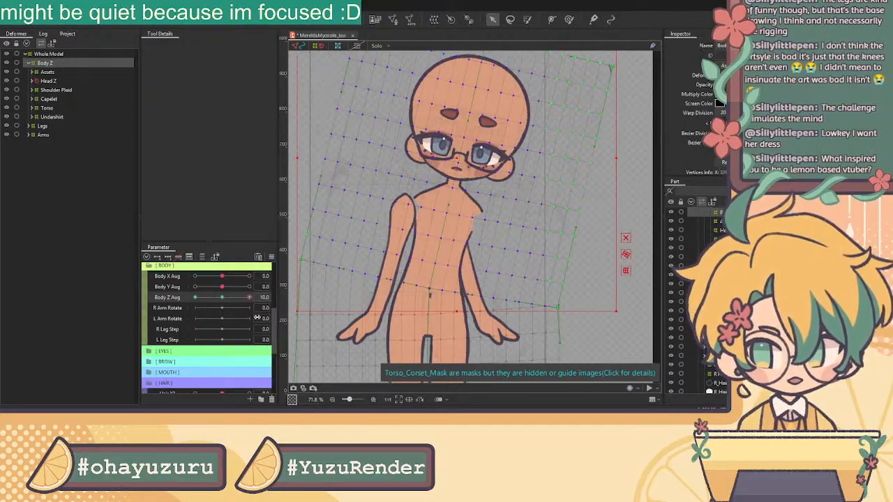
left_click(226, 297)
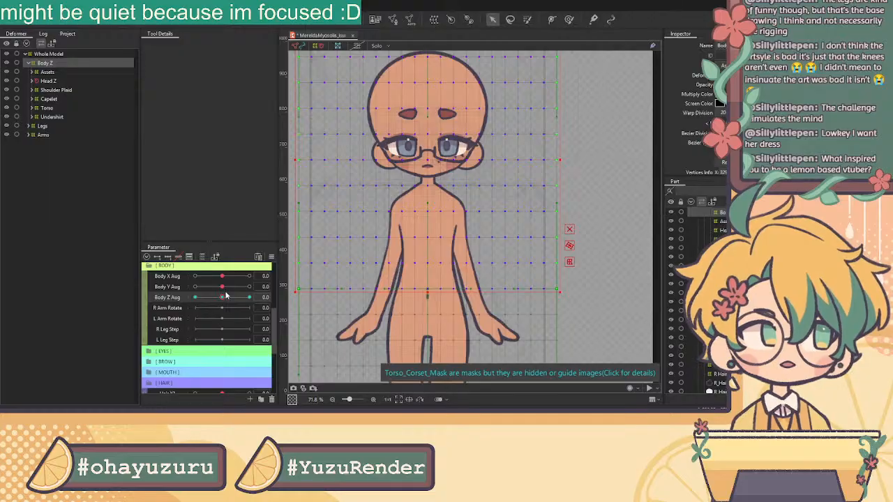
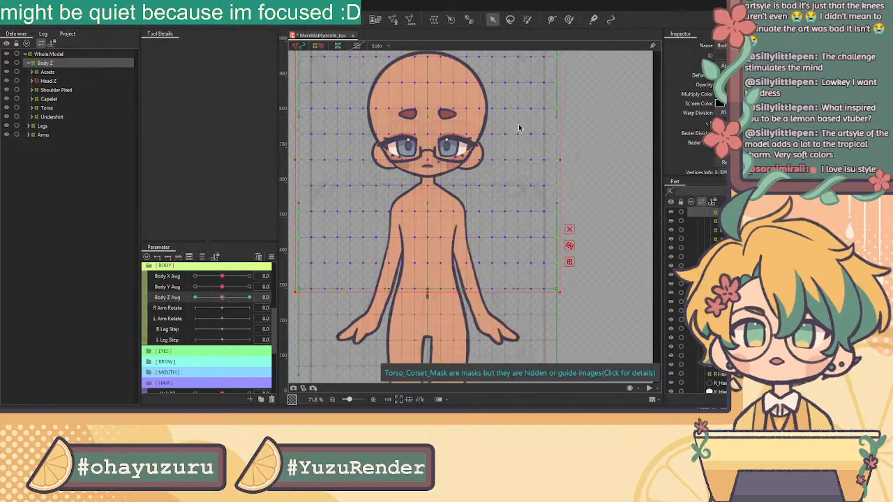
Step: Set Body Z Aug to -10.0, expand Legs and create a parent warp deformer named L Leg Body Z for L Leg Body XY
scroll(519, 127, "down", 2)
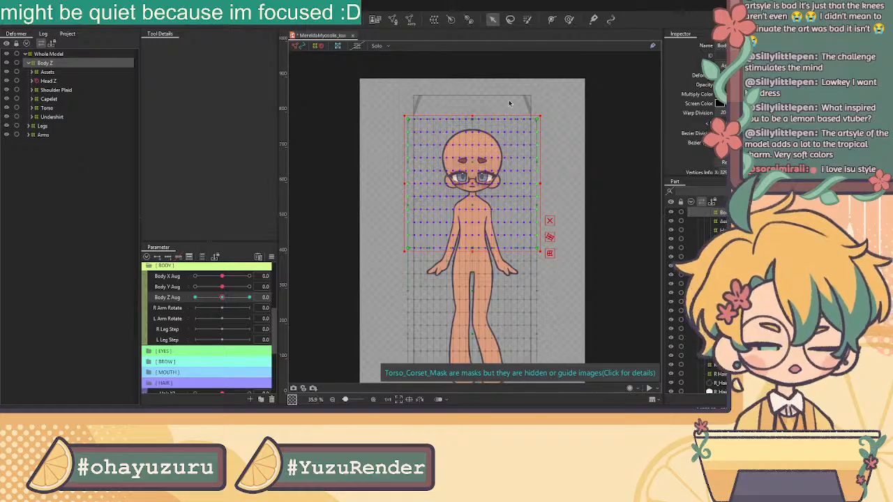
scroll(511, 103, "up", 1)
left_click_drag(223, 298, 190, 301)
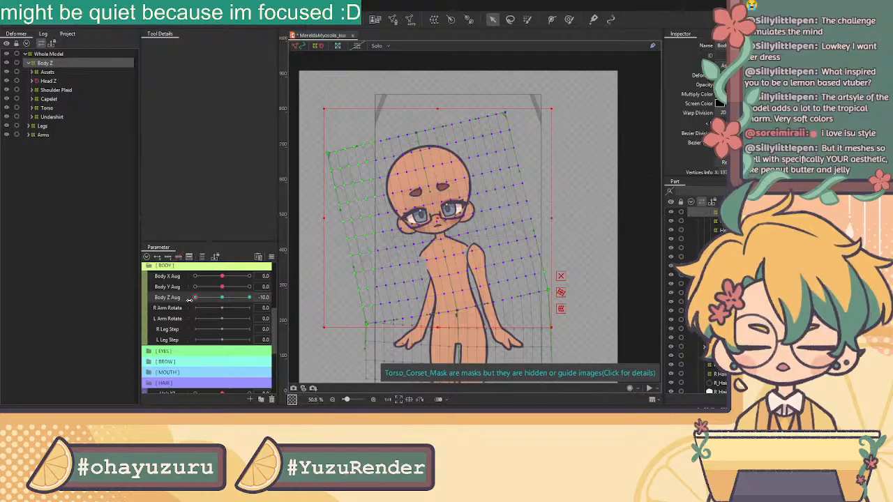
left_click(28, 126)
left_click(43, 135)
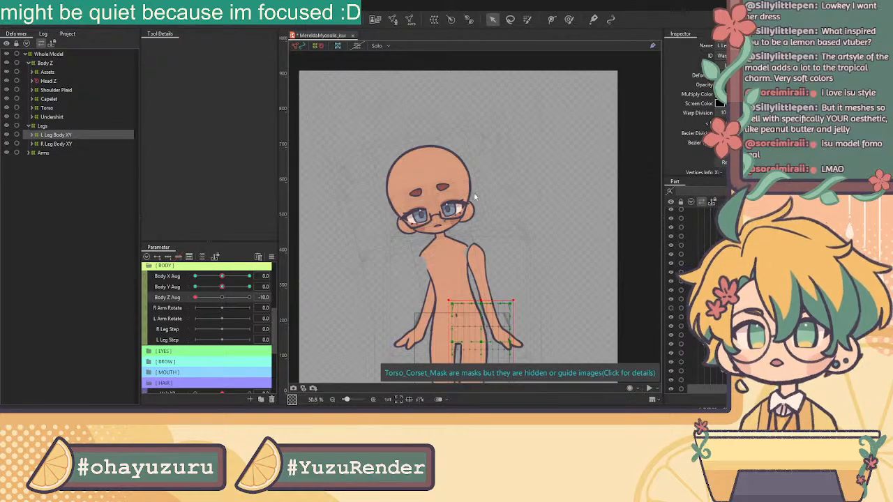
key("ctrl+z")
Step: Create a parent deformer R Leg Body Z for R Leg Body XY, and add three Body Z Aug keys to both leg Body Z deformers
left_click(86, 156)
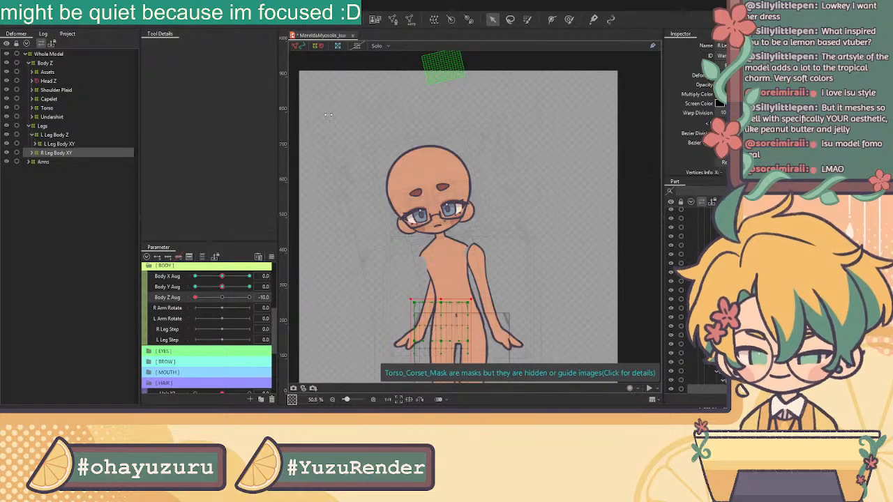
key("ctrl+y")
left_click(87, 134, "ctrl")
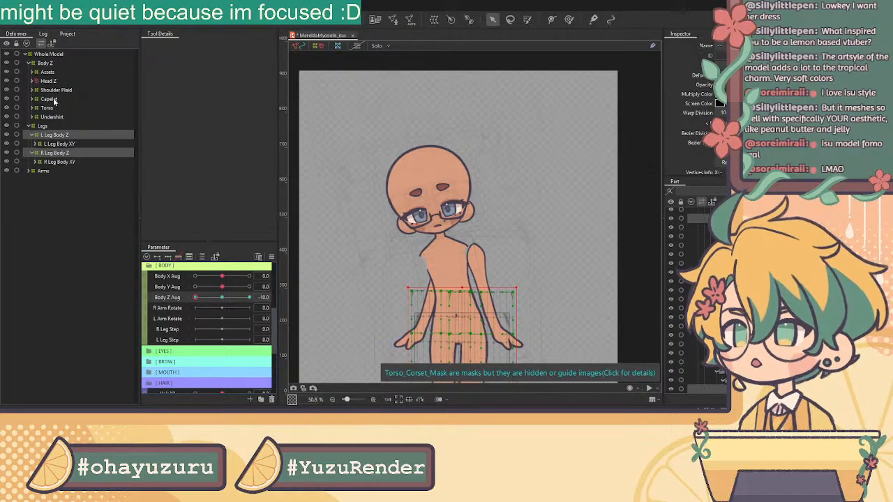
Step: Expand Arms and create a parent warp deformer named Arms Body Z for Arms Body XY
left_click(59, 173)
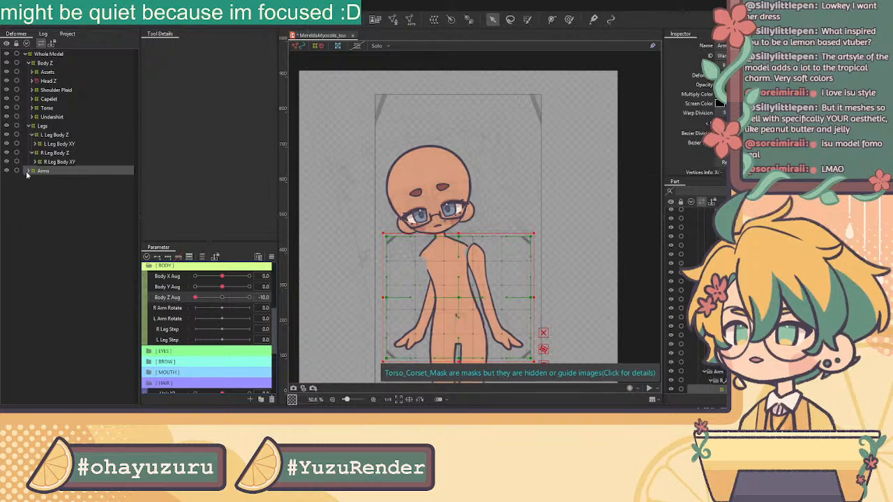
left_click(30, 172)
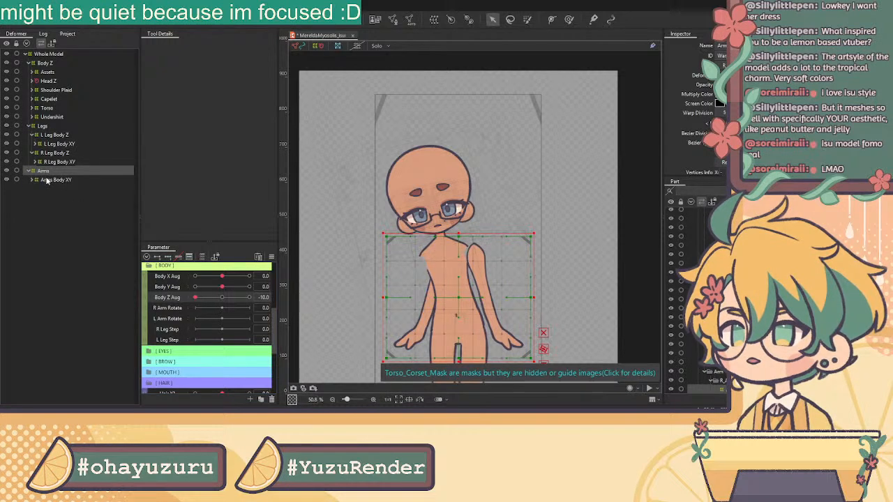
left_click(48, 180)
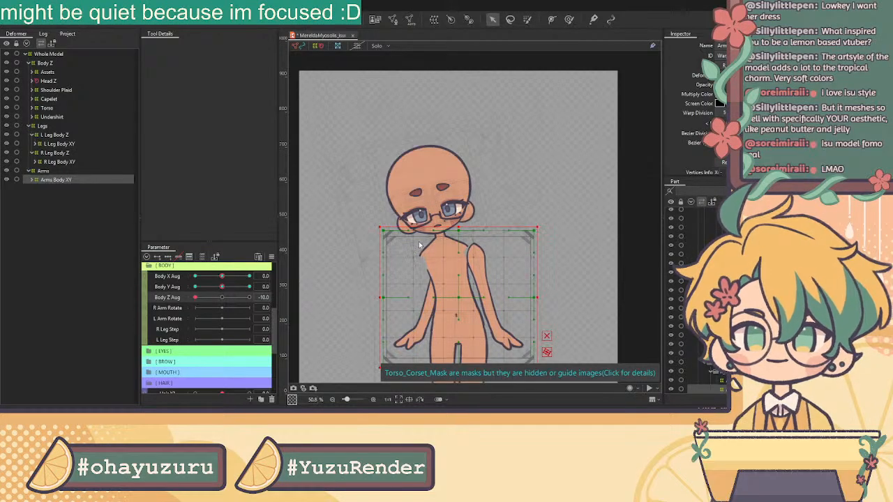
key("ctrl+y")
left_click_drag(504, 281, 487, 258)
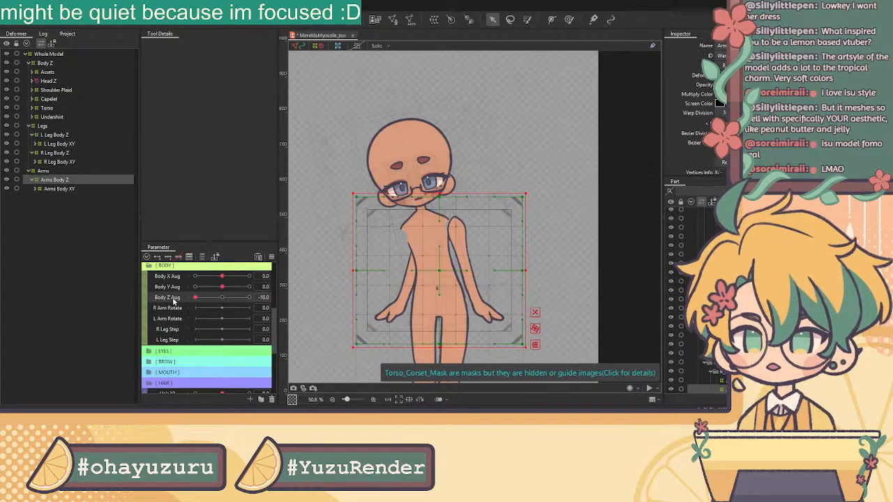
Step: Key Arms Body Z on Body Z Aug, rotate and shift it at -10.0 to follow the tilted torso, and reset the parameter to 0.0
scroll(530, 196, "up", 2)
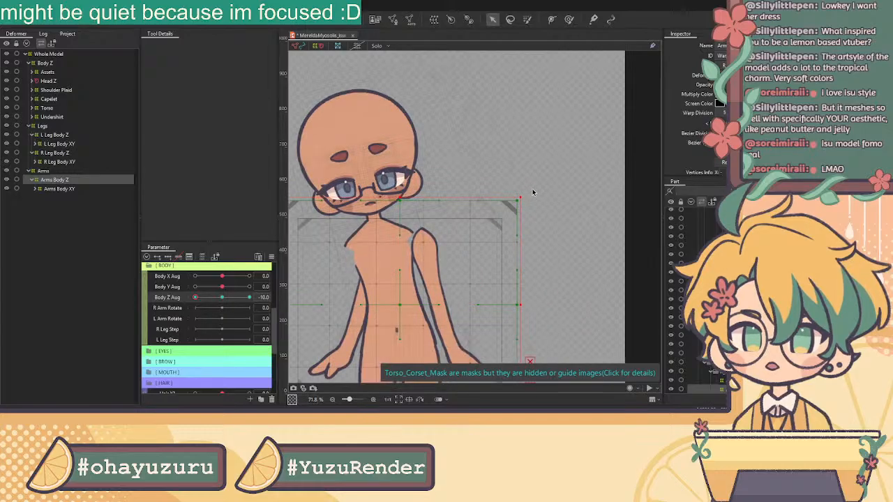
left_click_drag(520, 196, 501, 178)
left_click_drag(400, 305, 388, 308)
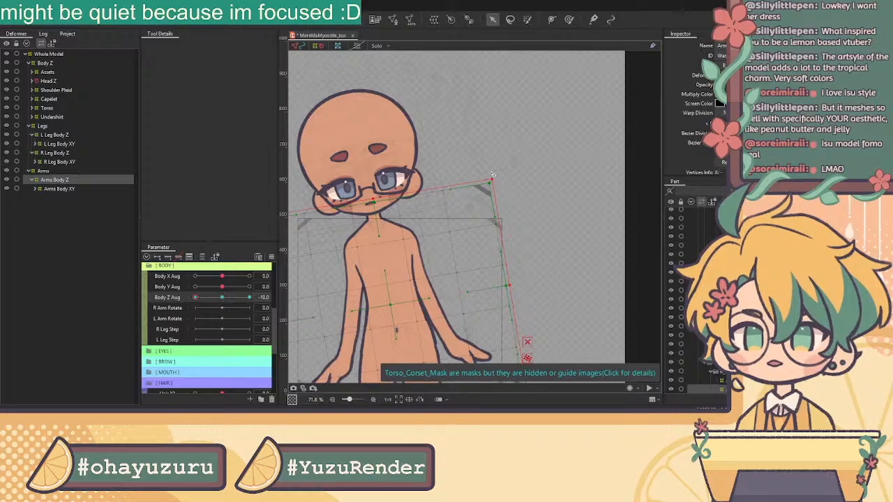
left_click_drag(492, 174, 488, 177)
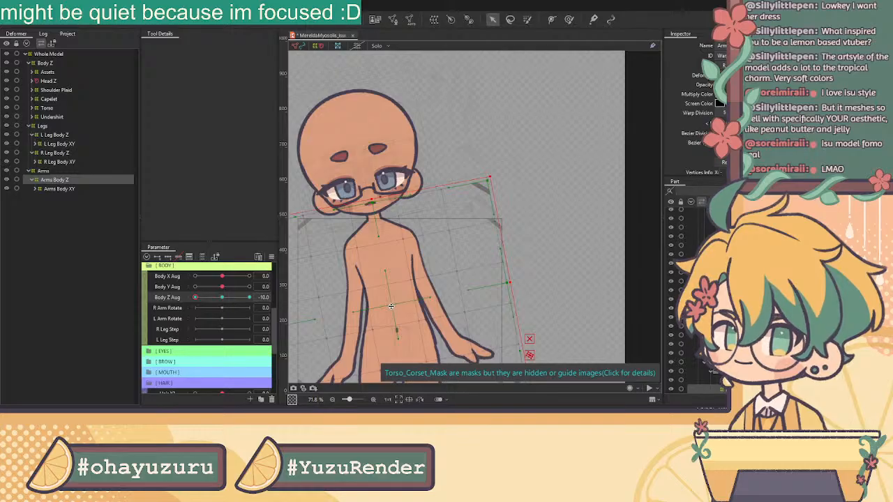
scroll(391, 279, "down", 2)
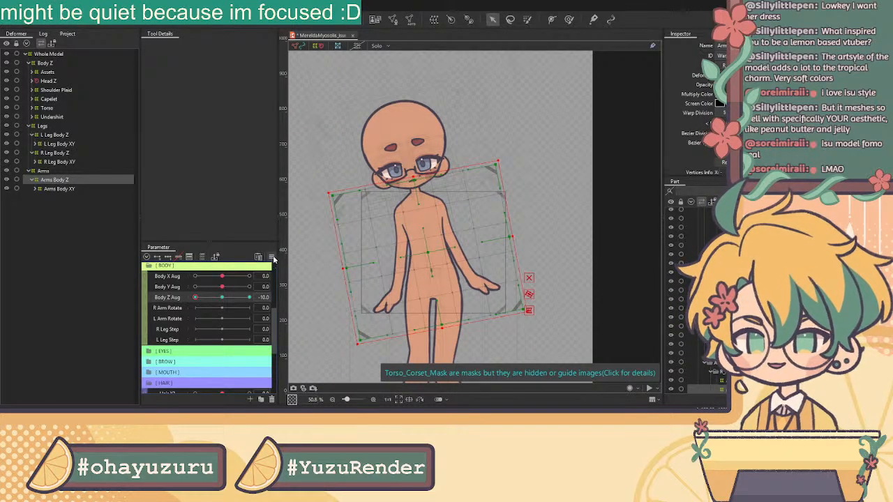
left_click_drag(249, 297, 221, 300)
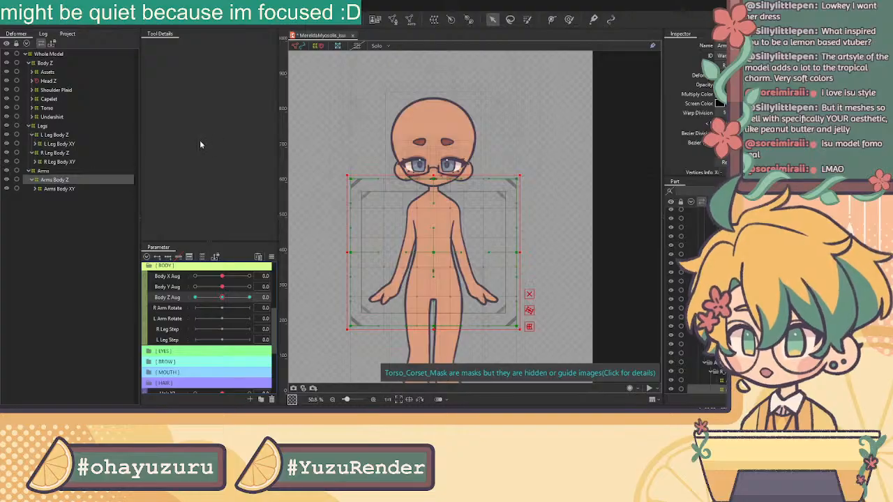
Step: Select L Leg Body Z, set Body Z Aug to 10.0 and nudge the middle control point of its hip row slightly outward
left_click(59, 136)
left_click(63, 153, "ctrl")
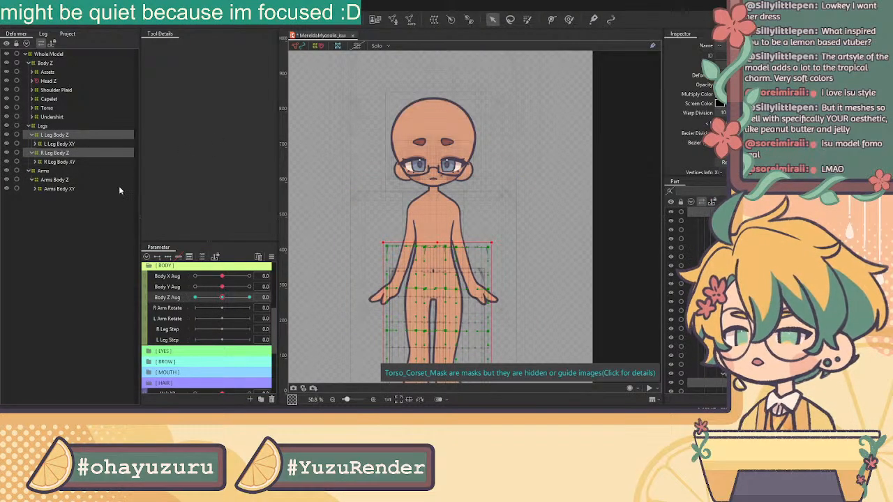
left_click(70, 136)
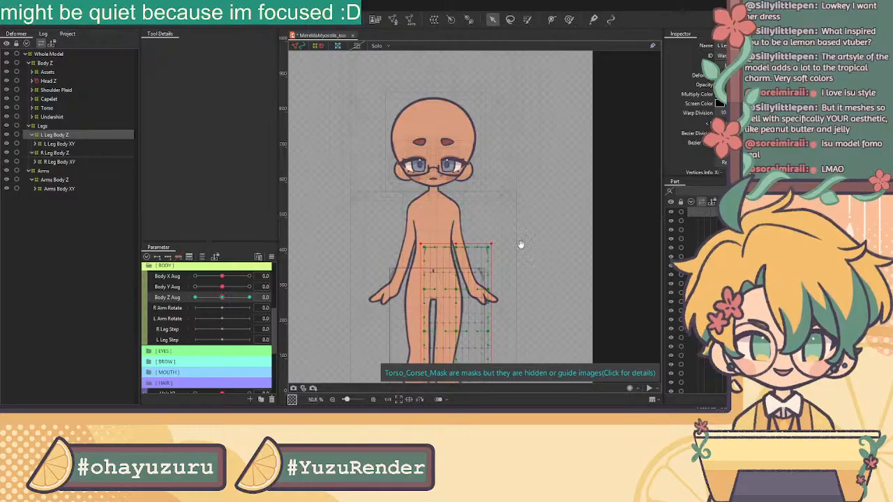
scroll(528, 230, "down", 4)
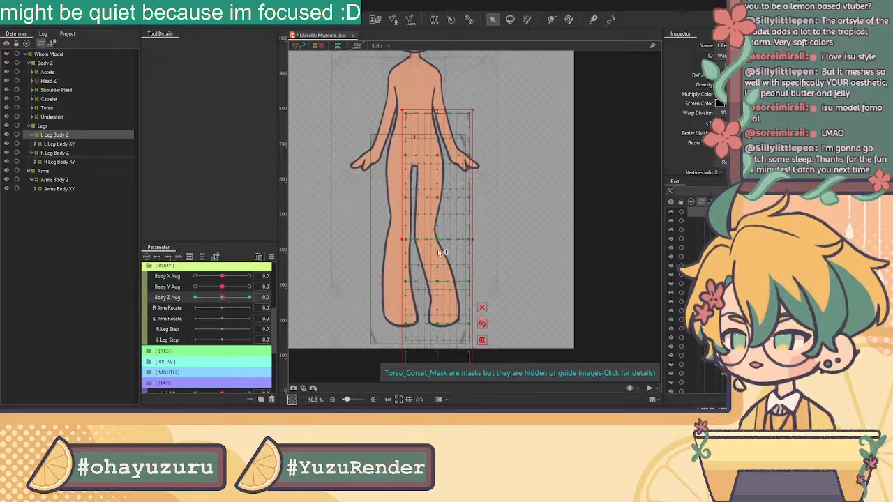
scroll(432, 240, "up", 2)
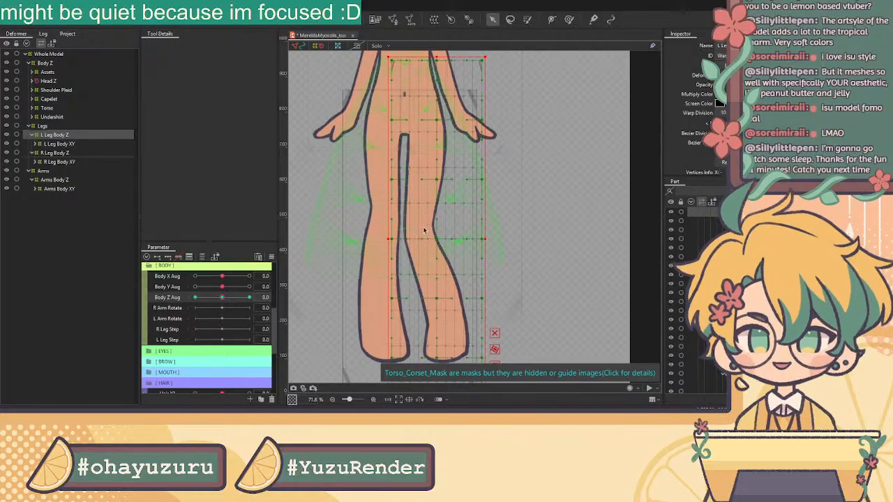
scroll(472, 231, "down", 2)
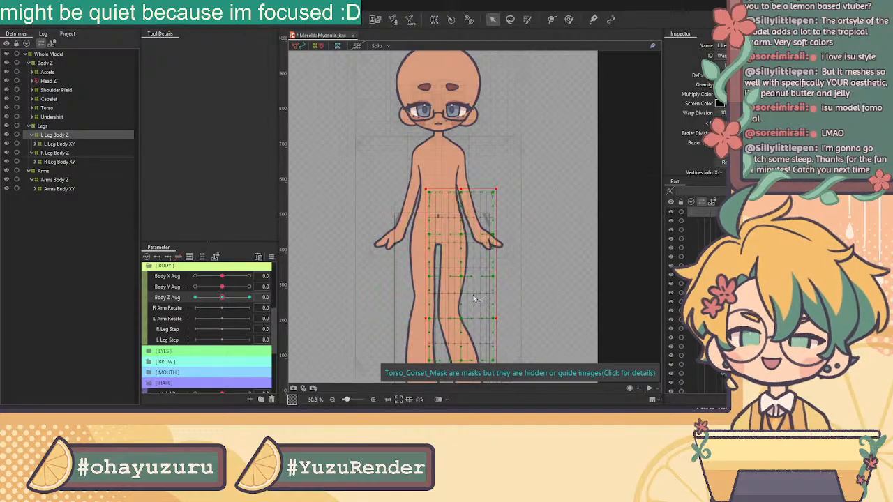
left_click_drag(222, 297, 251, 299)
left_click(228, 300)
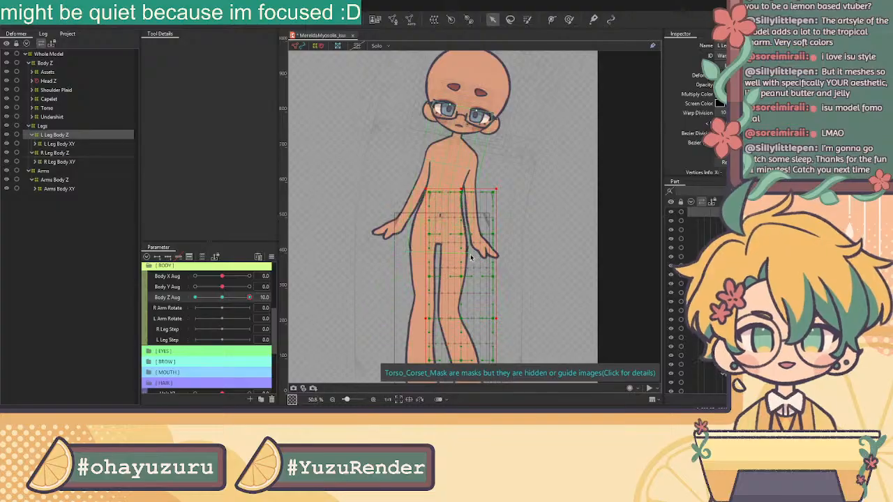
scroll(468, 238, "up", 5)
left_click_drag(450, 229, 455, 229)
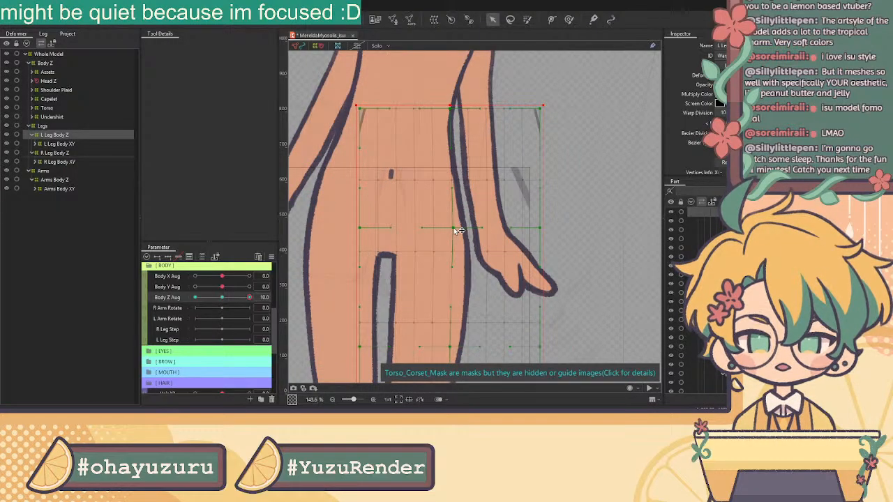
Step: Set Body Z Aug to -10.0 and raise the outer and middle hip control points of L Leg Body Z to follow the tilt
left_click_drag(248, 299, 195, 299)
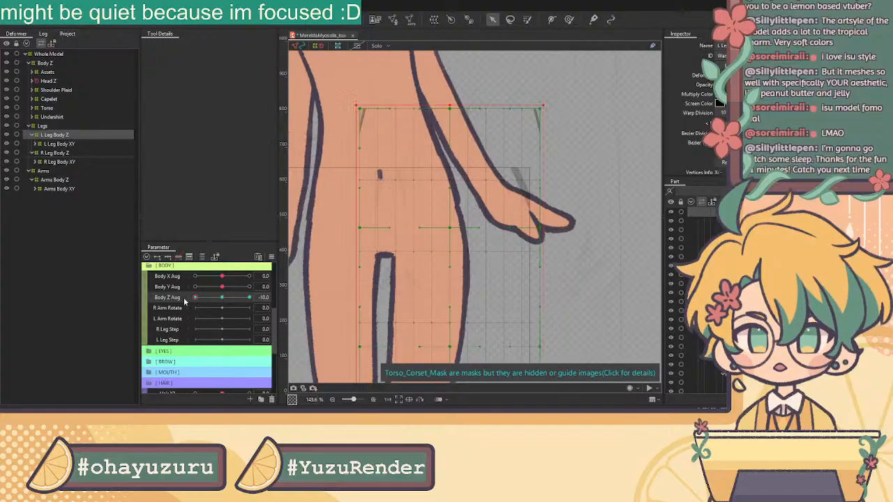
left_click_drag(541, 230, 547, 206)
left_click_drag(447, 229, 448, 220)
scroll(447, 220, "down", 3)
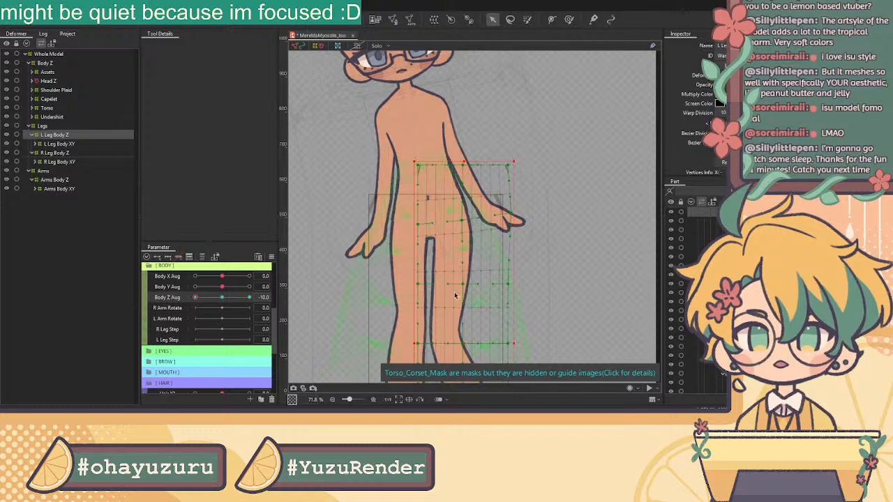
Step: At Body Z Aug -10.0, shift the knee-row control points of L Leg Body Z slightly outward and bend the row into a shallow arch
scroll(455, 279, "up", 1)
scroll(455, 279, "up", 1)
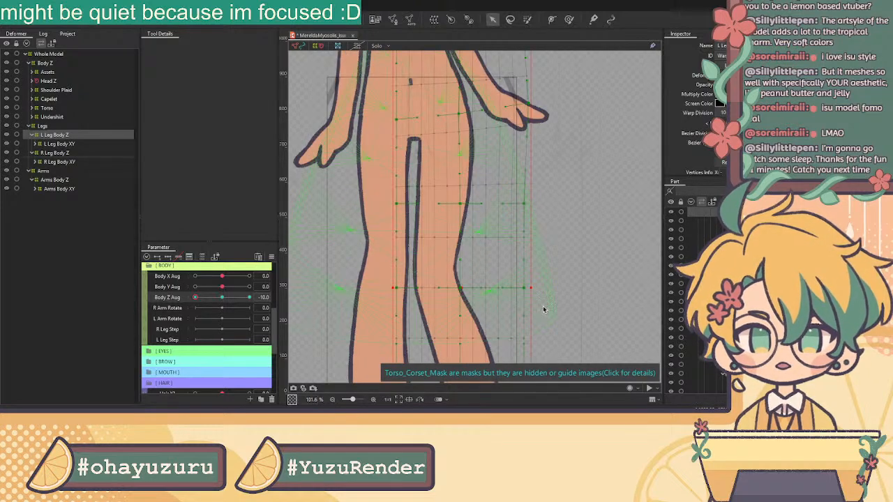
left_click_drag(517, 291, 445, 182)
scroll(432, 194, "up", 1)
left_click_drag(341, 194, 344, 194)
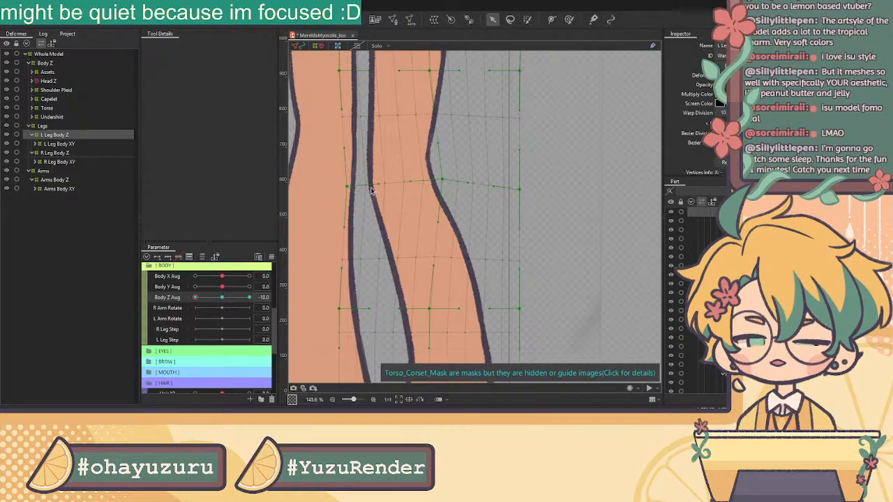
scroll(377, 181, "down", 2)
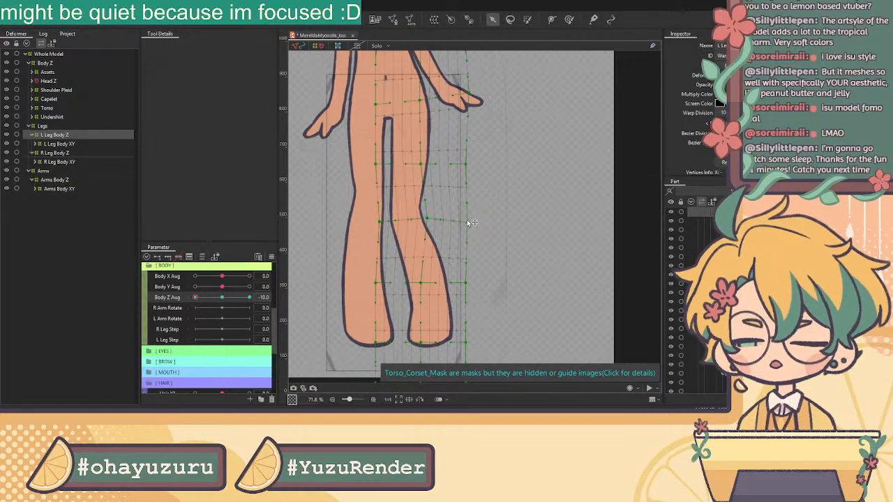
Step: Set Body Z Aug to 10.0 and fine-tune the outer and middle hip control points of L Leg Body Z to smooth the hip outline
left_click_drag(433, 156, 454, 256)
left_click_drag(201, 301, 259, 309)
scroll(464, 199, "up", 3)
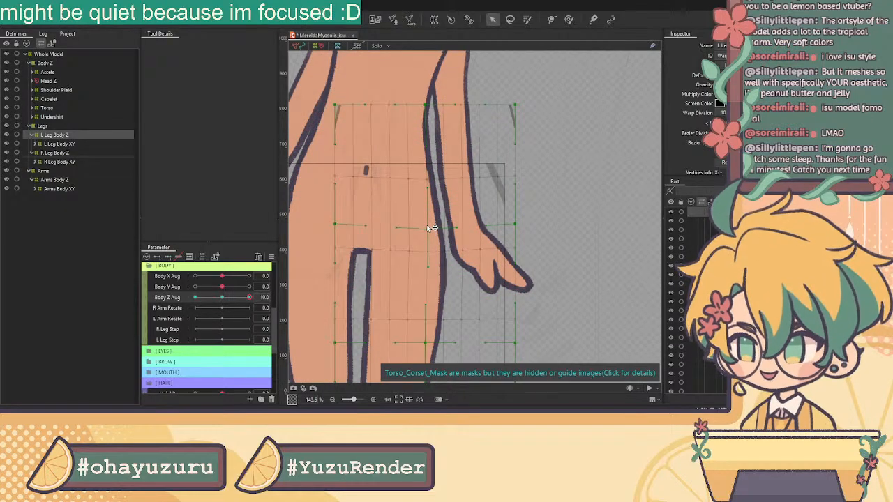
left_click_drag(250, 298, 268, 307)
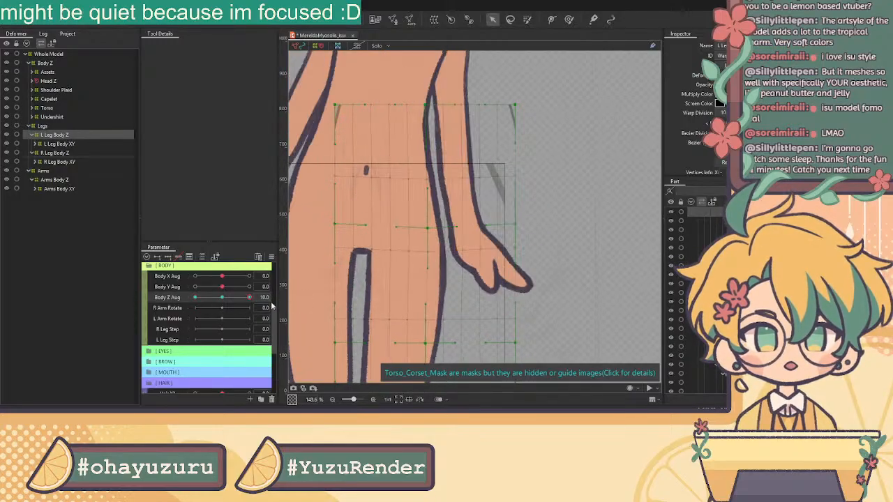
left_click_drag(516, 223, 518, 221)
left_click_drag(428, 227, 428, 228)
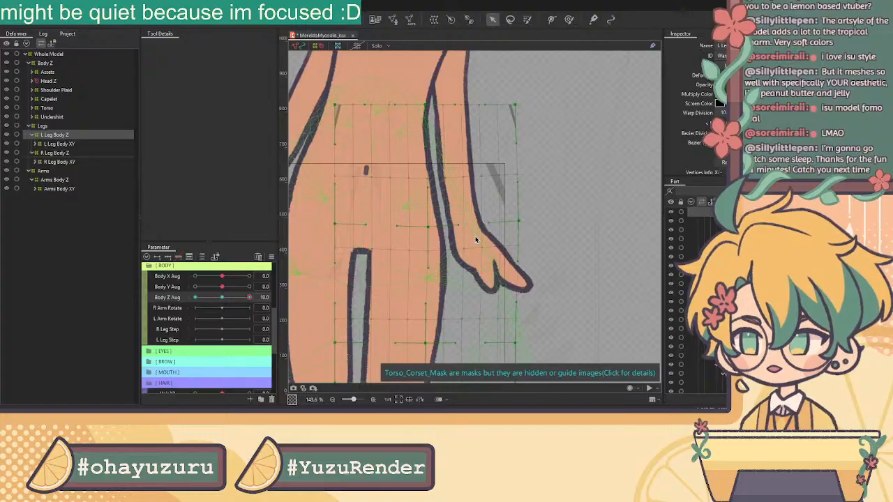
scroll(476, 240, "down", 4)
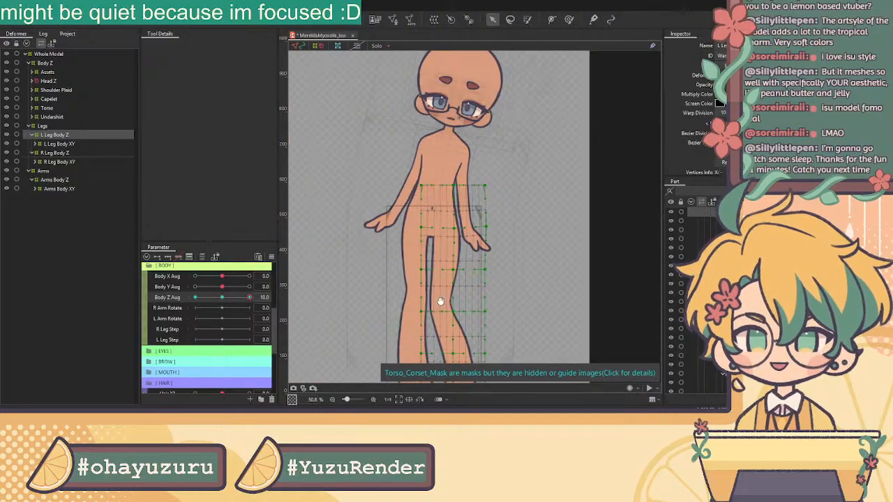
scroll(441, 301, "up", 2)
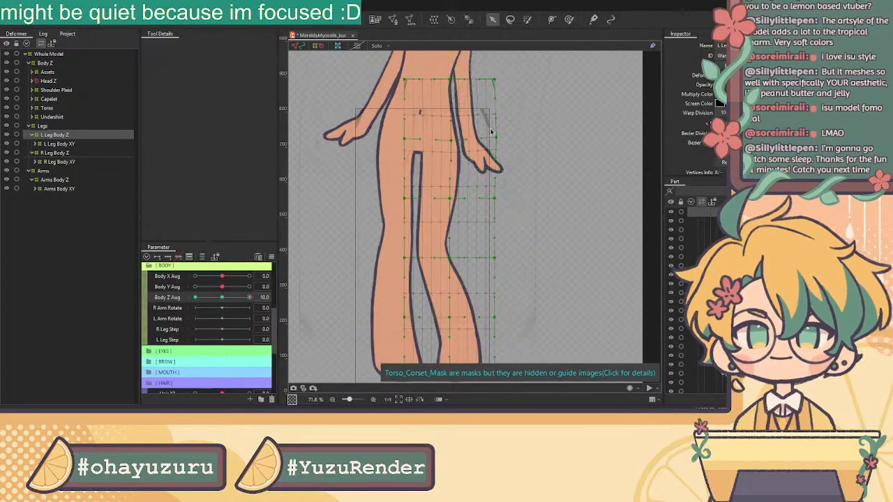
scroll(489, 132, "up", 2)
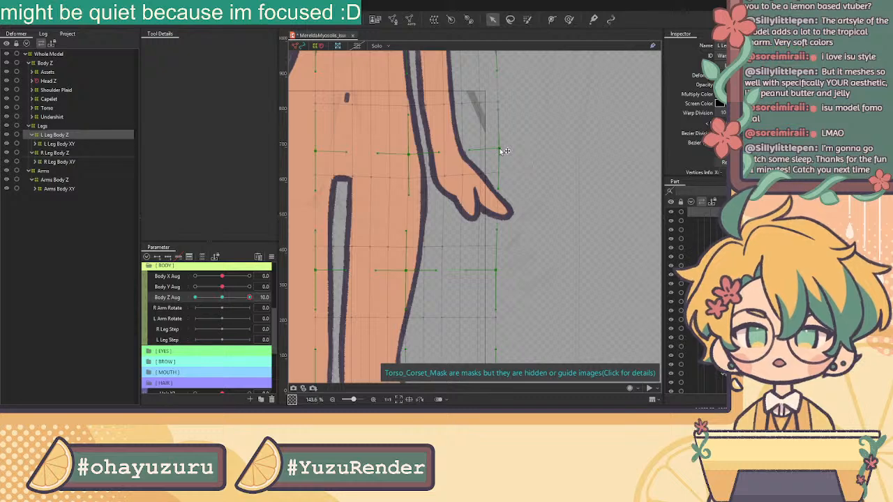
left_click_drag(500, 149, 501, 152)
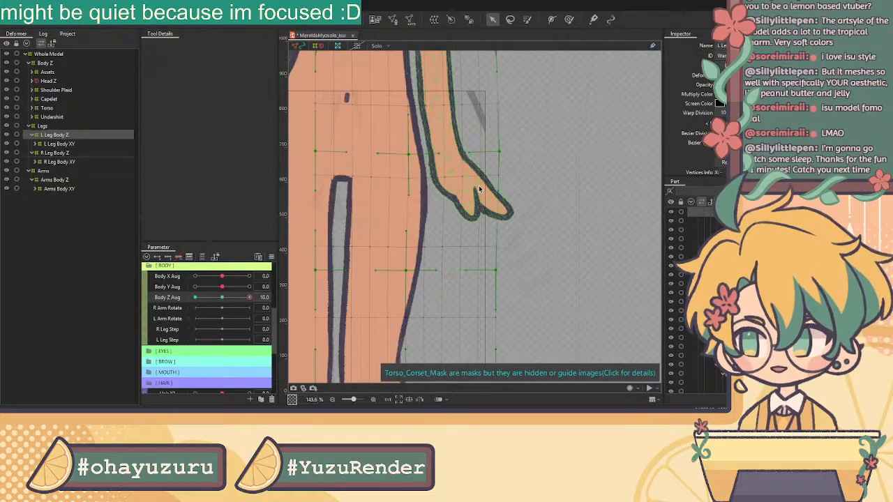
Step: At Body Z Aug 10.0, tilt the knee-row control points of L Leg Body Z and preview the leg's movement
scroll(477, 190, "down", 3)
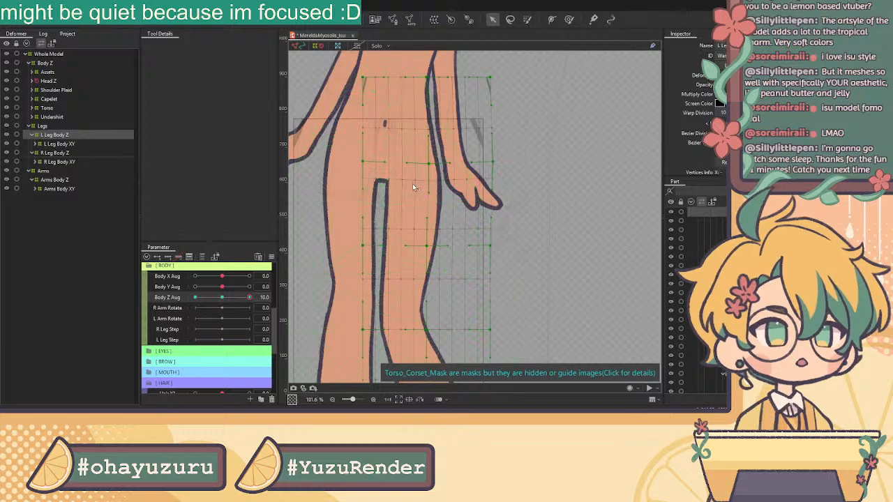
scroll(477, 222, "down", 3)
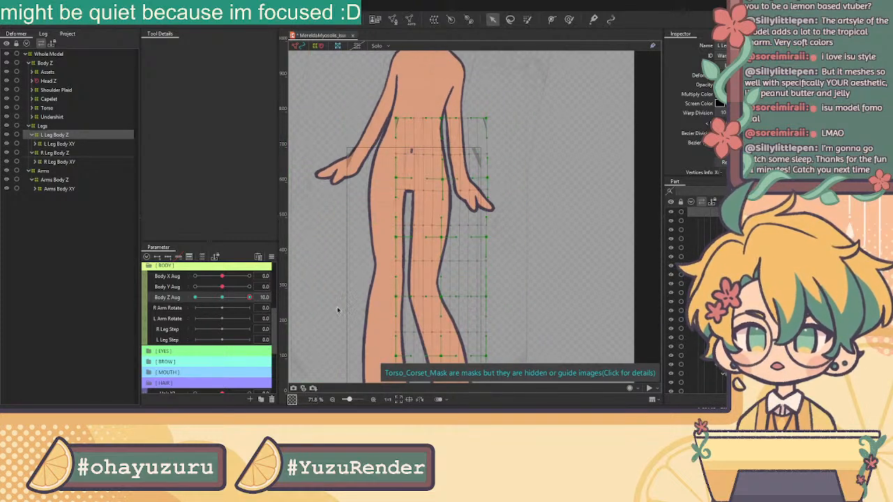
scroll(453, 237, "up", 3)
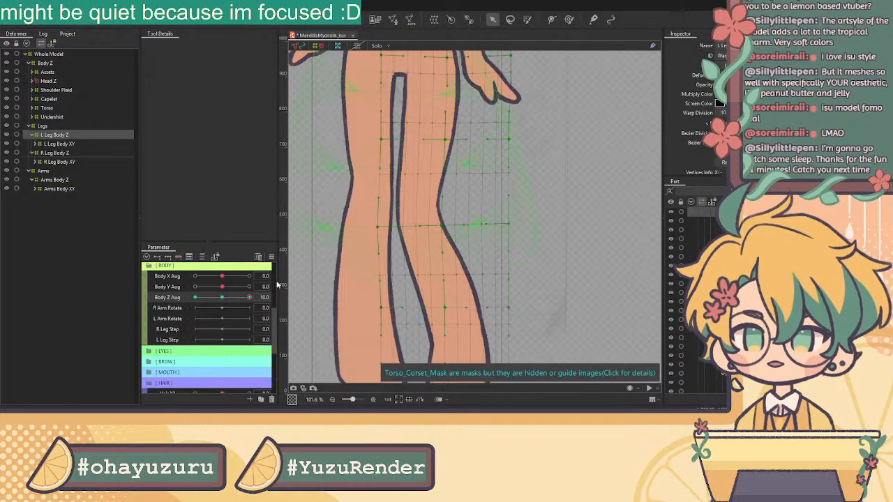
left_click_drag(249, 297, 282, 306)
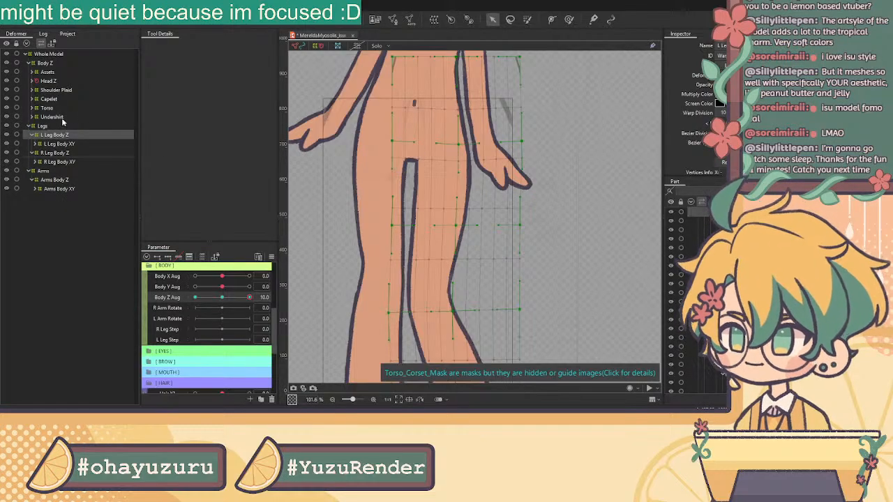
Step: Select Body Z, lower its outer control point beside the hand at Body Z Aug 10.0 and preview the tilt
left_click(48, 64)
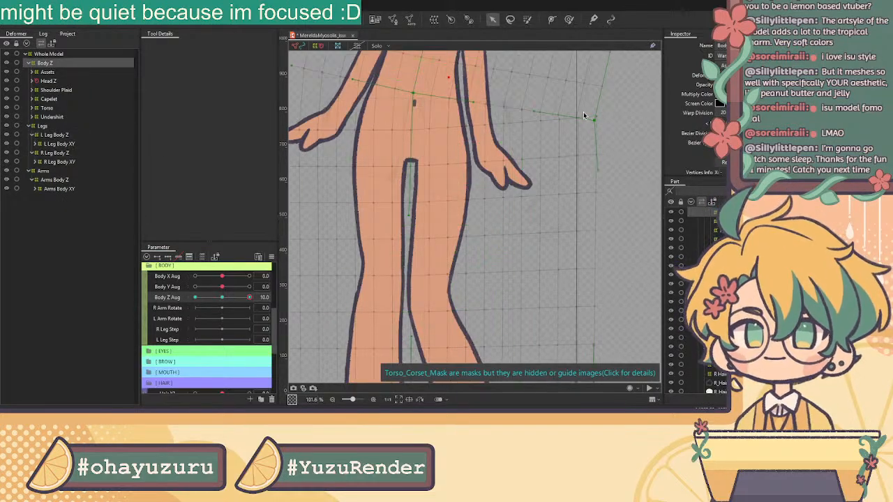
left_click_drag(594, 124, 594, 130)
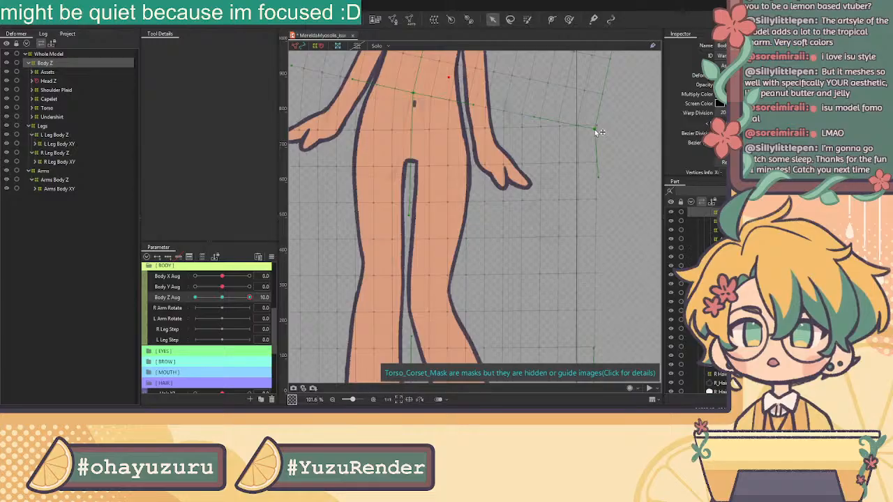
left_click(250, 297)
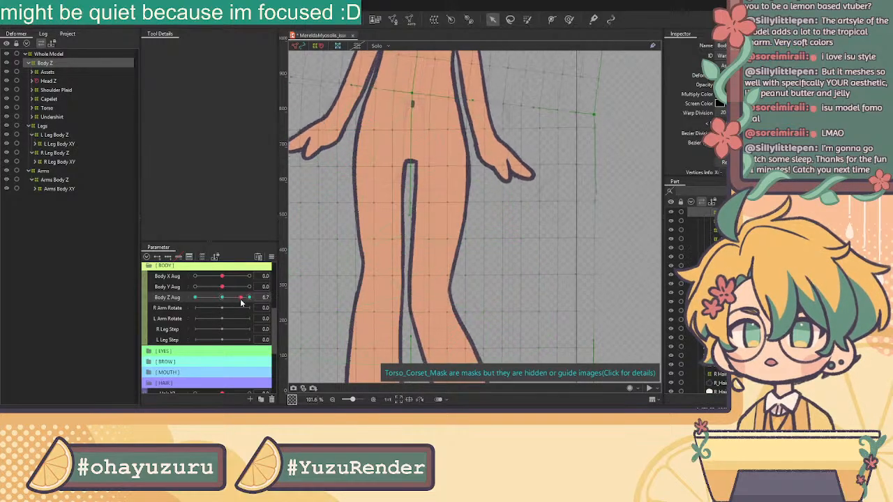
Step: Select R Leg Body Z at Body Z Aug -10.0 and shift its outer and middle hip and thigh control points slightly outward
left_click_drag(250, 305, 167, 303)
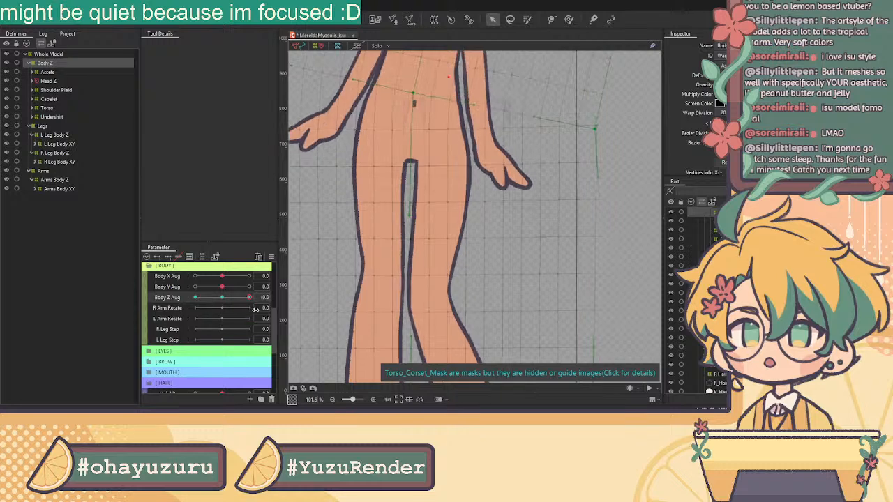
left_click(67, 153)
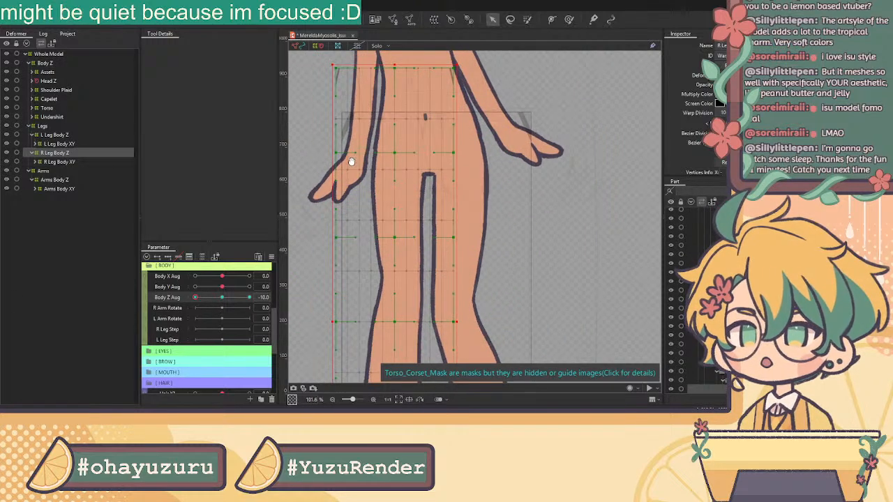
left_click_drag(335, 162, 326, 162)
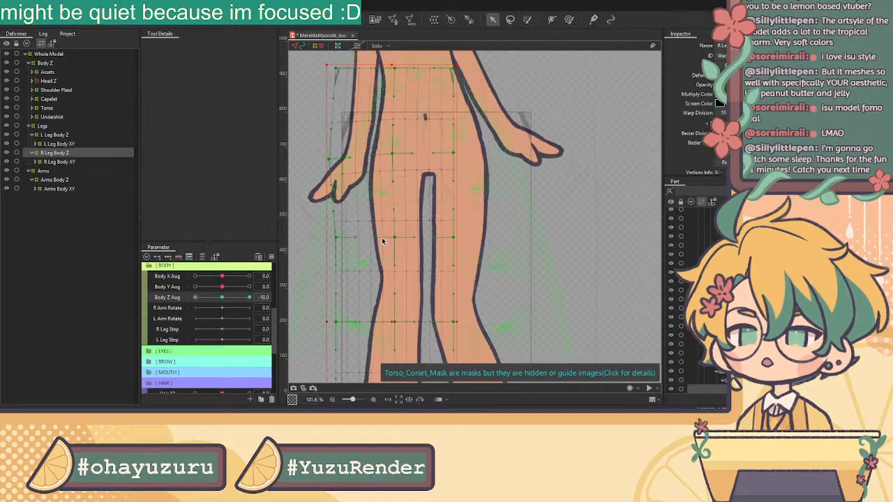
left_click_drag(393, 239, 395, 240)
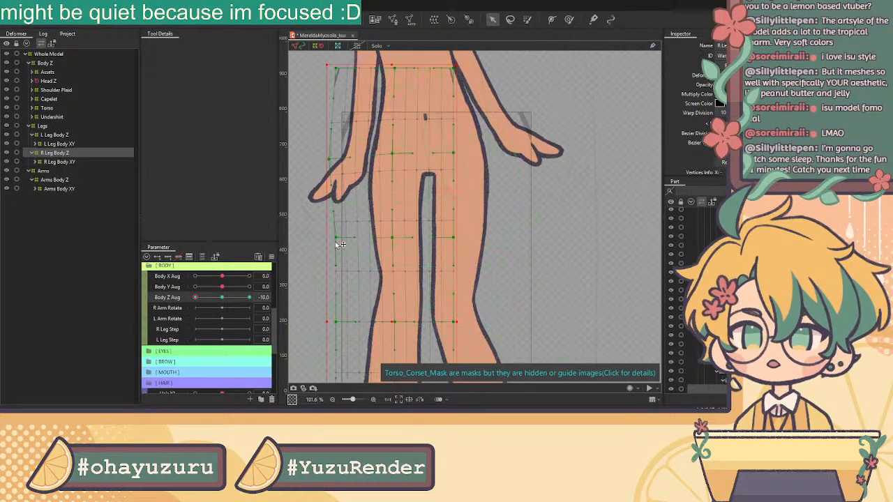
left_click_drag(335, 238, 333, 238)
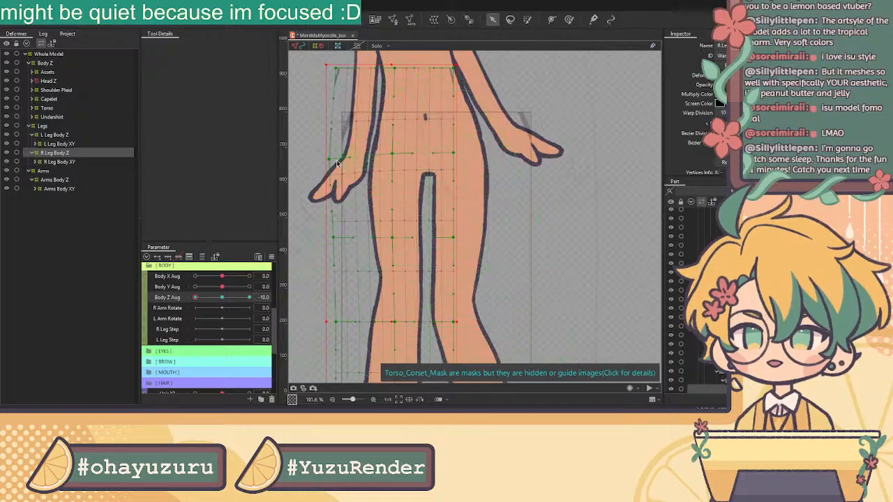
left_click_drag(332, 161, 341, 161)
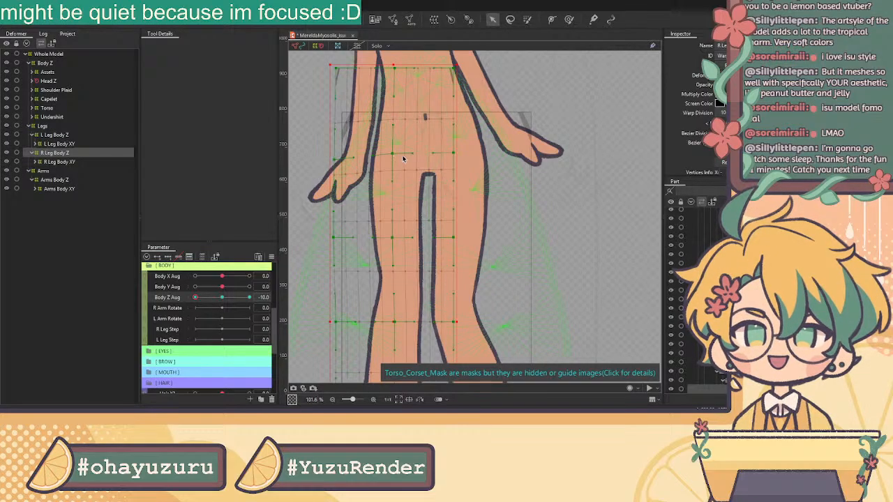
scroll(412, 161, "down", 3)
left_click_drag(443, 198, 421, 184)
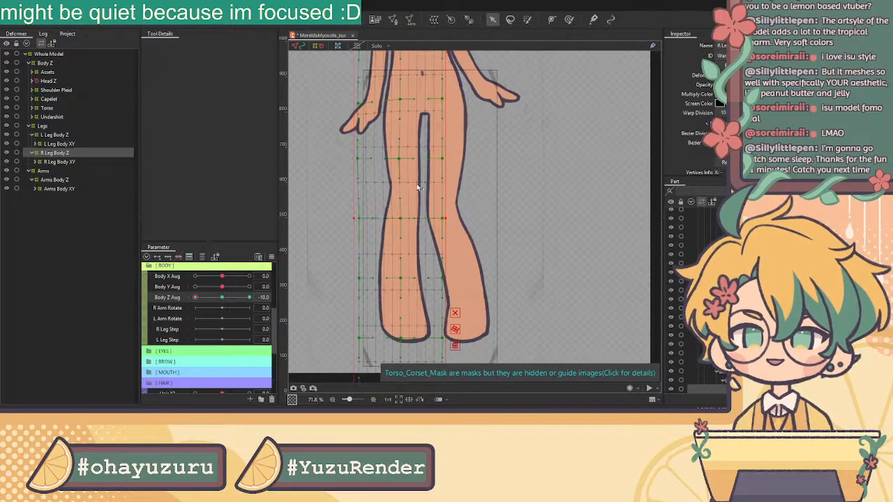
left_click(197, 299)
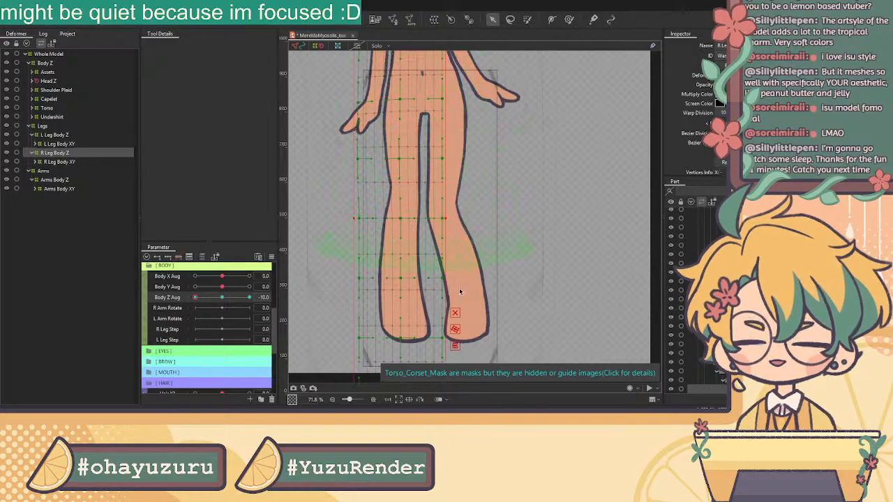
scroll(402, 241, "up", 2)
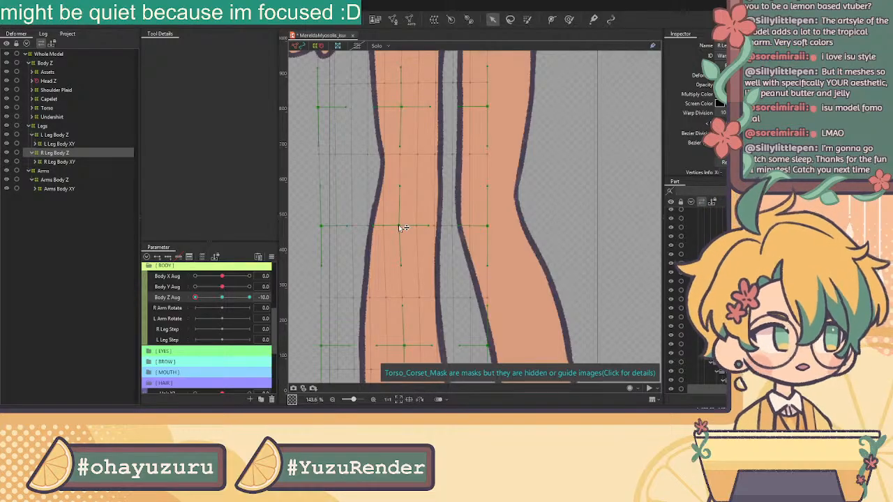
scroll(403, 228, "down", 2)
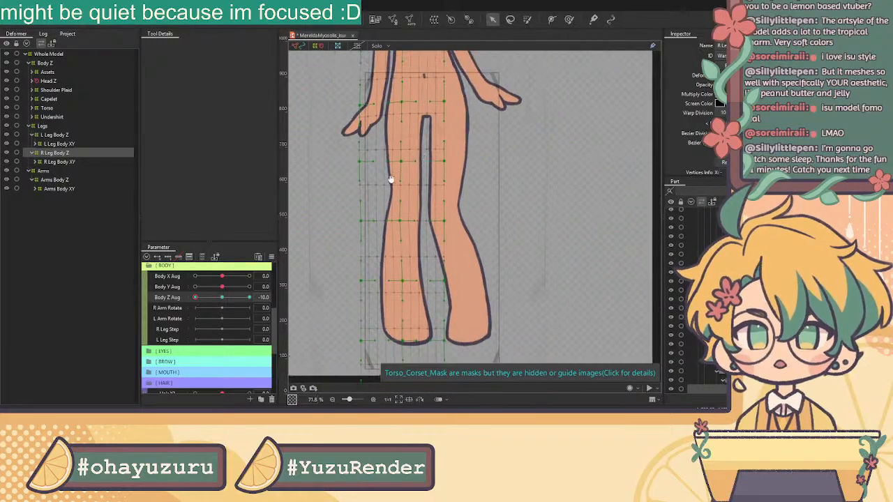
Step: Set Body Z Aug to 10.0 and tilt the hip, thigh and knee control-point rows of R Leg Body Z to follow the torso
left_click_drag(204, 298, 254, 296)
scroll(365, 179, "up", 3)
scroll(394, 176, "up", 2)
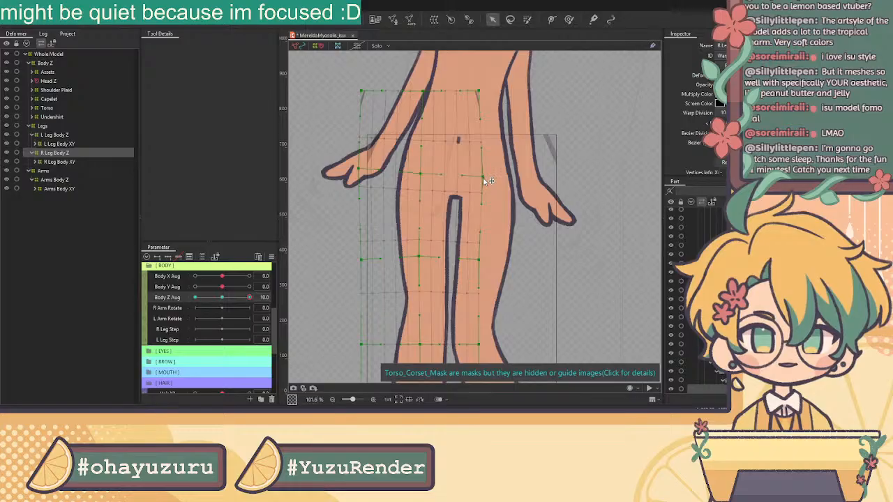
scroll(354, 195, "down", 3)
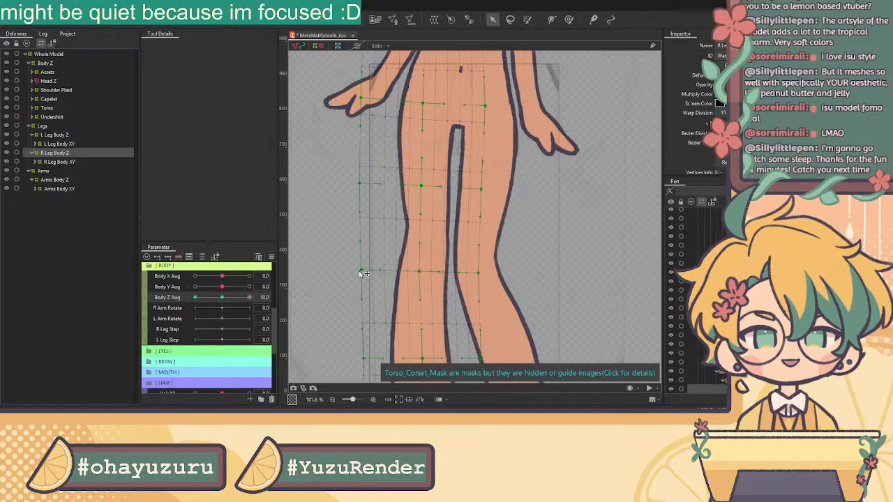
scroll(444, 218, "down", 3)
scroll(380, 259, "up", 3)
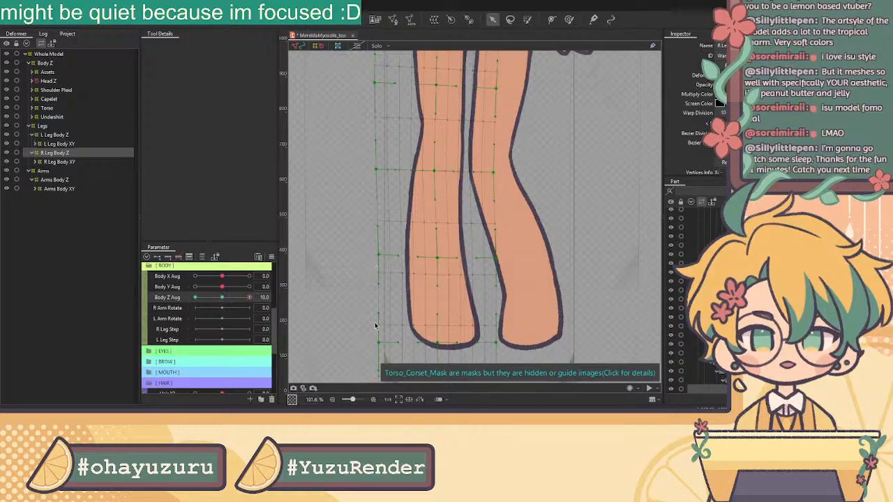
scroll(406, 323, "down", 4)
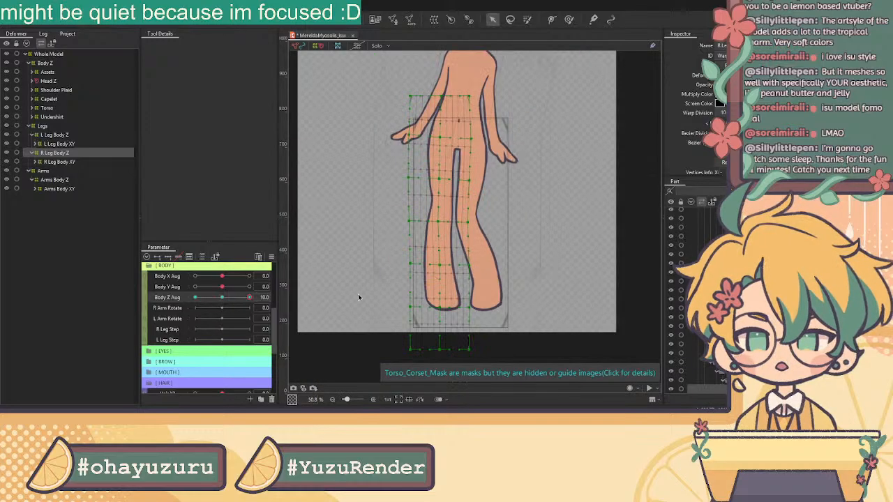
Step: Preview the legs at Body Z Aug -10.0 and return the parameter to 0.0
left_click_drag(246, 297, 174, 301)
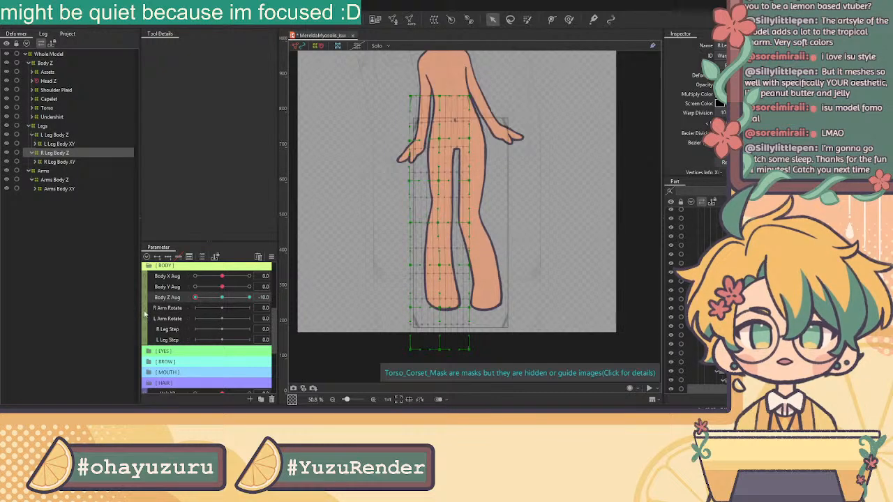
left_click_drag(221, 330, 175, 325)
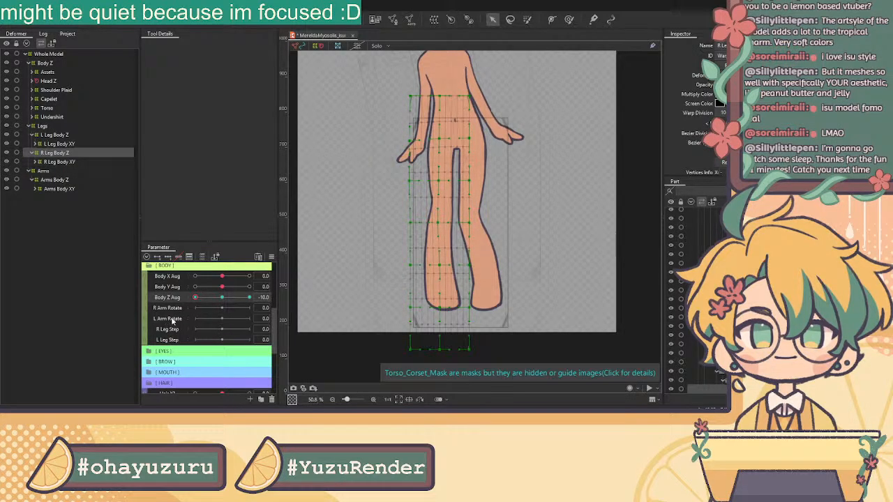
left_click_drag(224, 326, 226, 302)
scroll(447, 208, "down", 3)
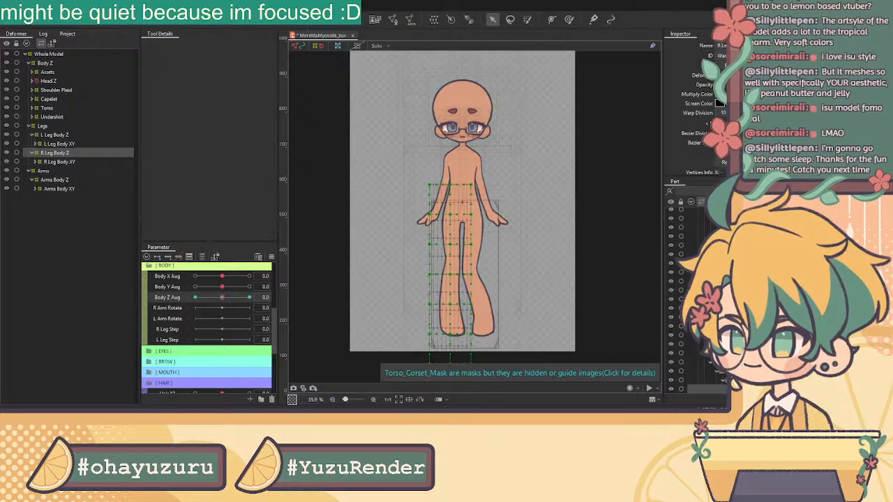
Step: Switch to the physics settings and test the Body Z Aug output at 90 effectiveness, restoring it to 100
key("alt+Tab")
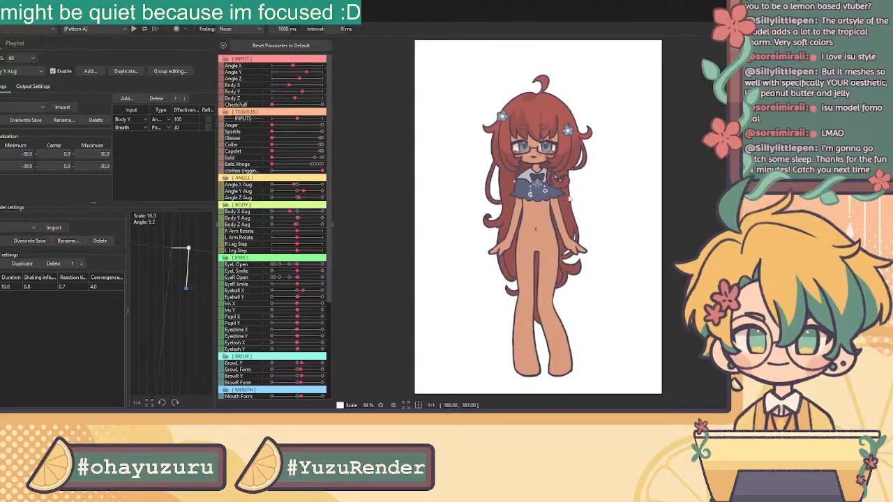
left_click(289, 144)
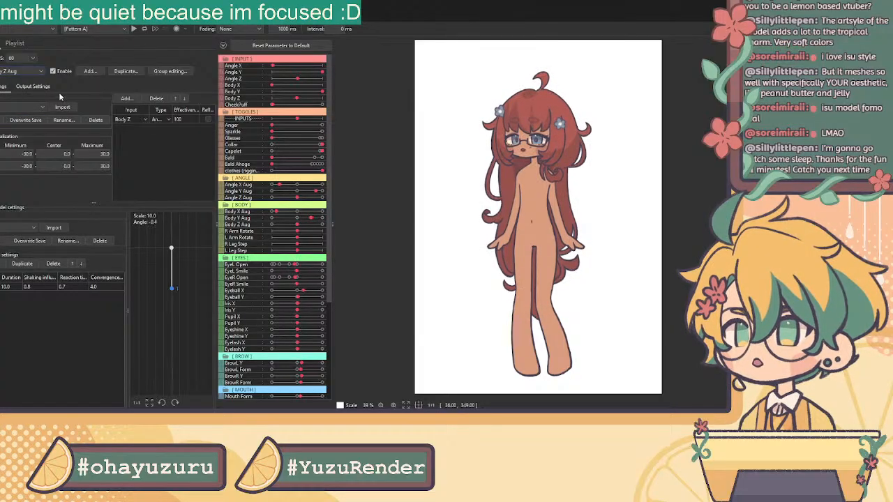
left_click(35, 86)
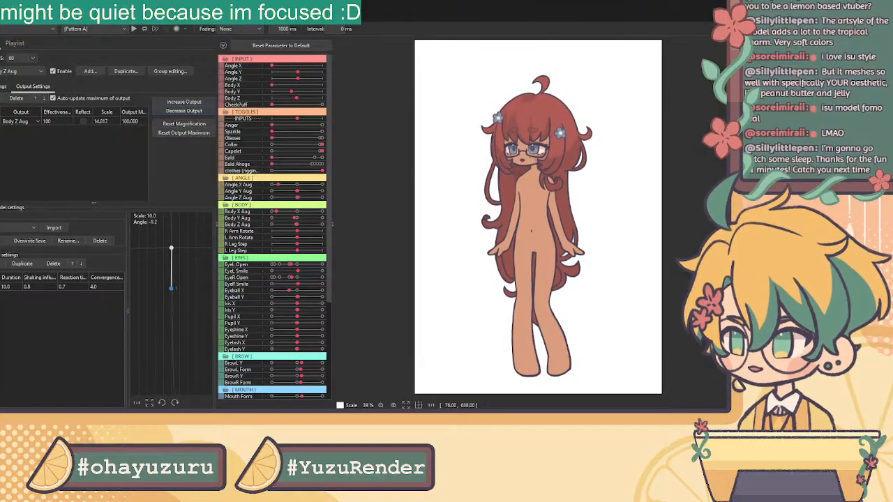
key("alt+Tab")
key("alt+Tab")
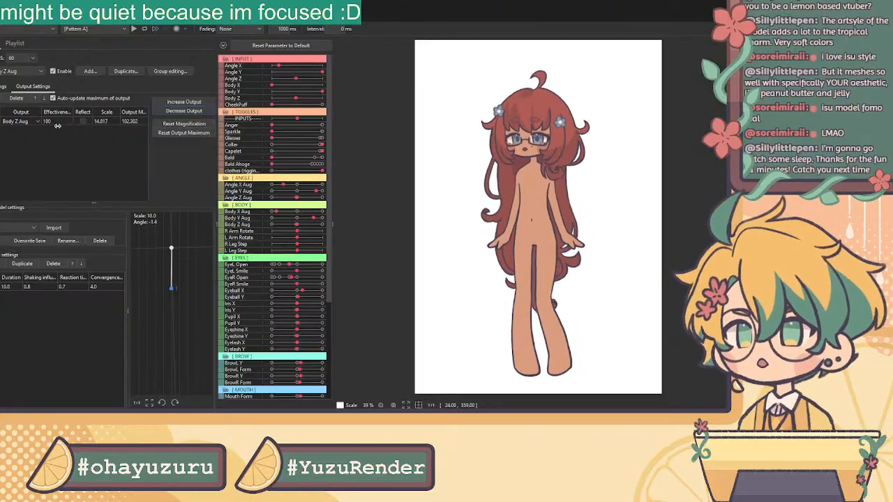
left_click_drag(64, 121, 81, 169)
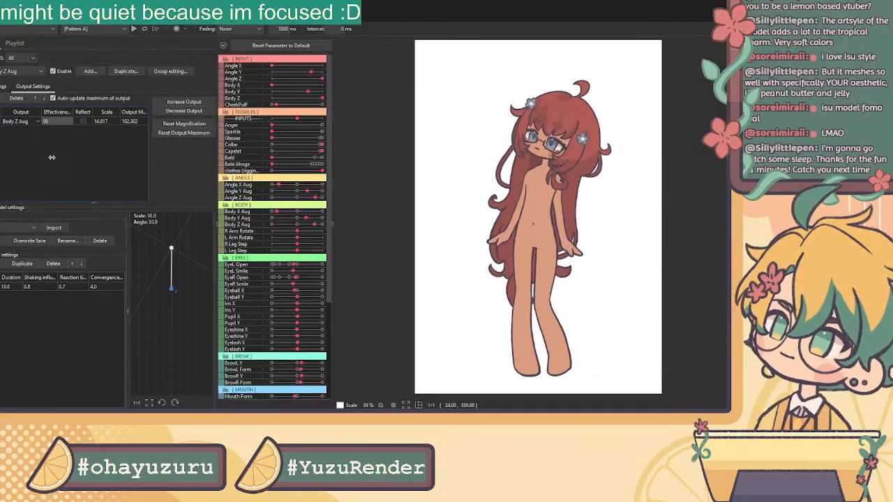
left_click_drag(79, 126, 105, 143)
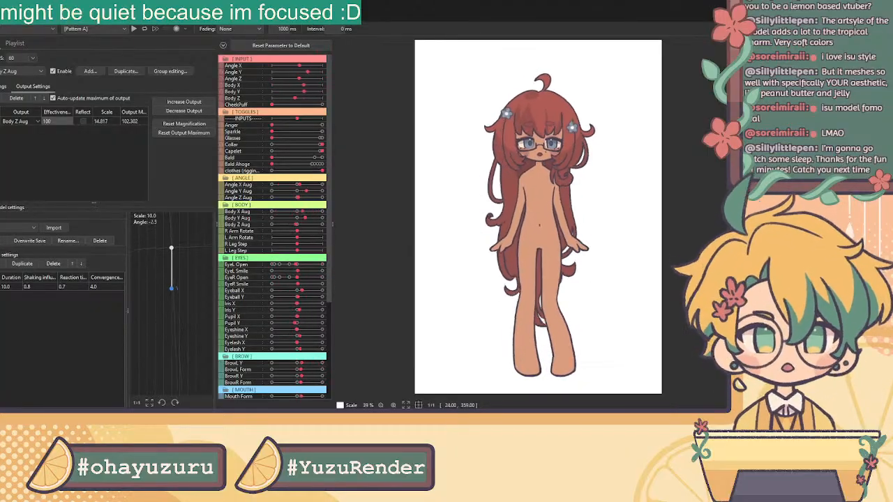
Step: Return to the model editor and set the Bald toggle to 0.0 to show the hair
key("alt+Tab")
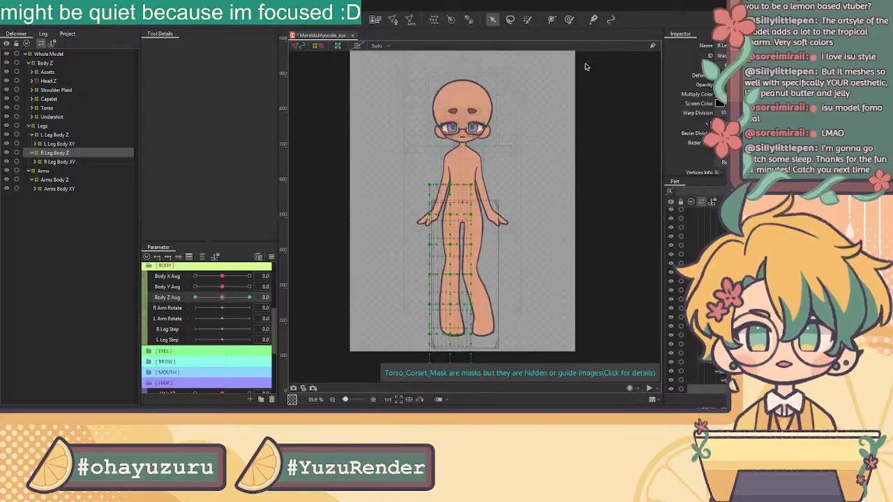
scroll(233, 310, "up", 5)
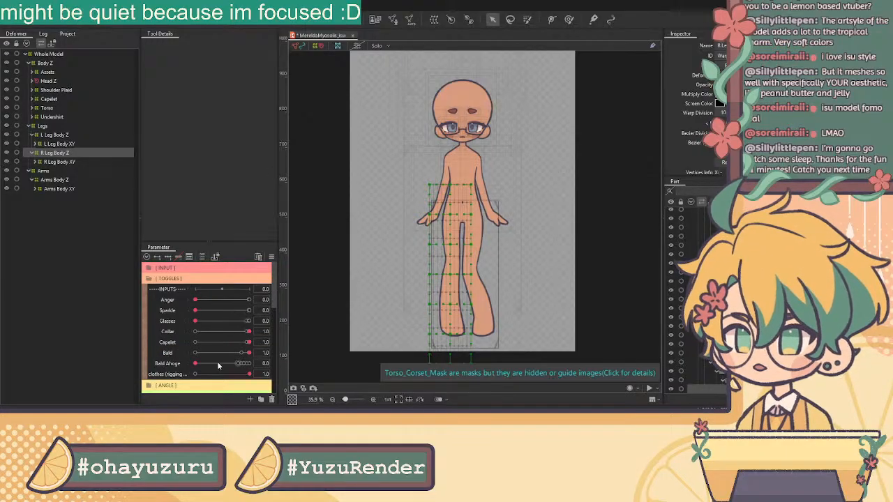
left_click(210, 353)
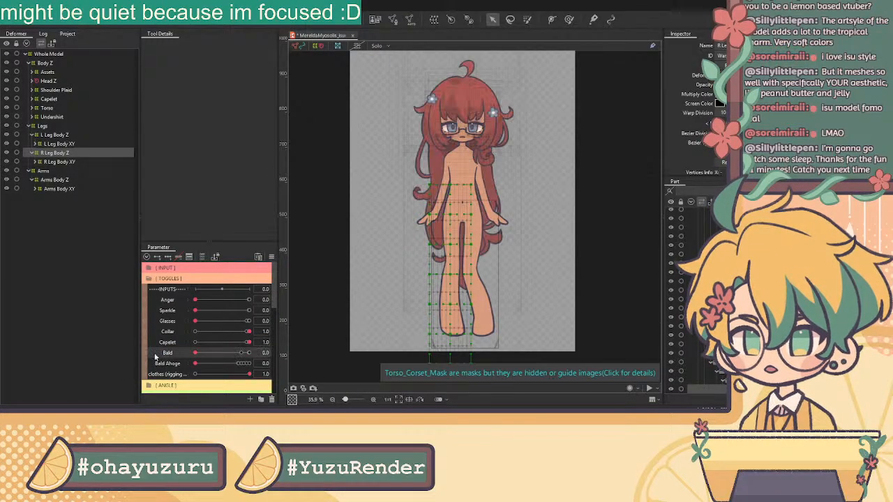
Step: Find Back Hair Z in the Hair group under the head's Bald deformer and rename it Back Hair HeadZ
left_click(32, 81)
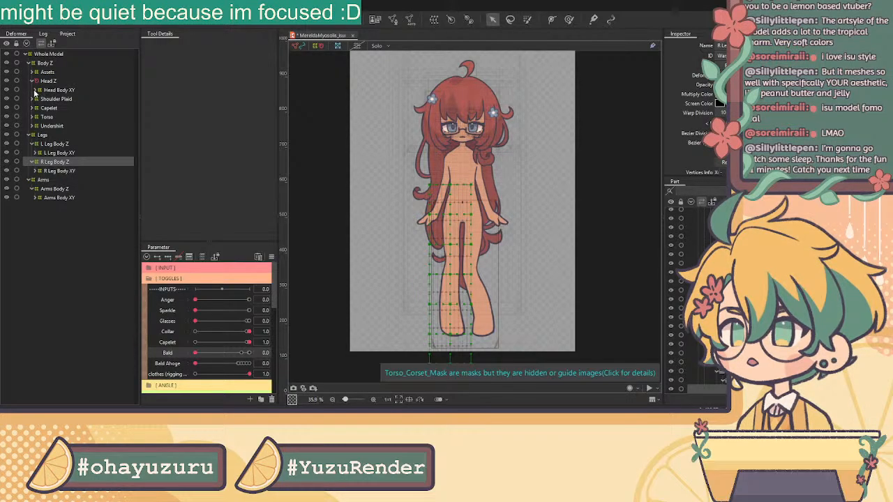
left_click(35, 90)
left_click(75, 99)
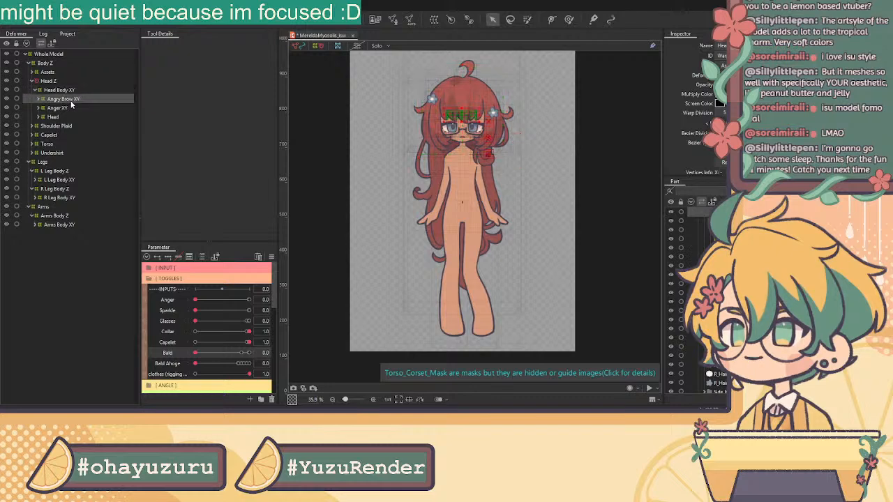
left_click(71, 109)
left_click(38, 117)
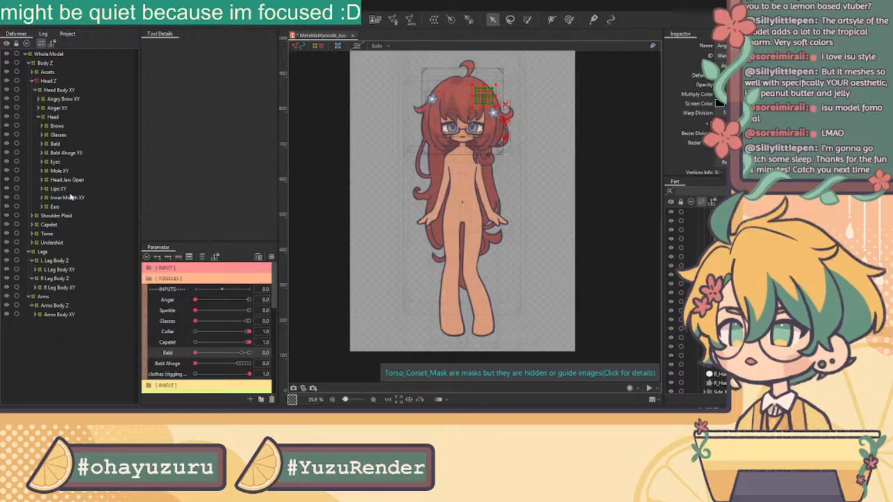
left_click(65, 144)
left_click(42, 144)
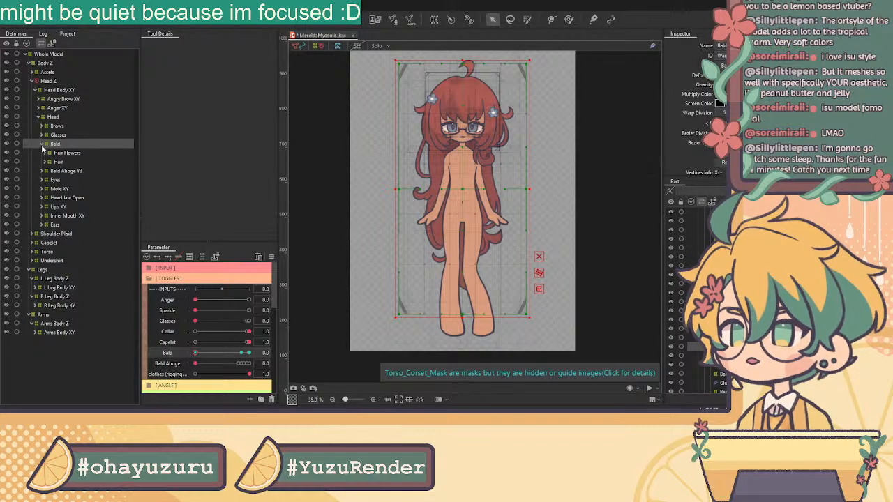
left_click(45, 162)
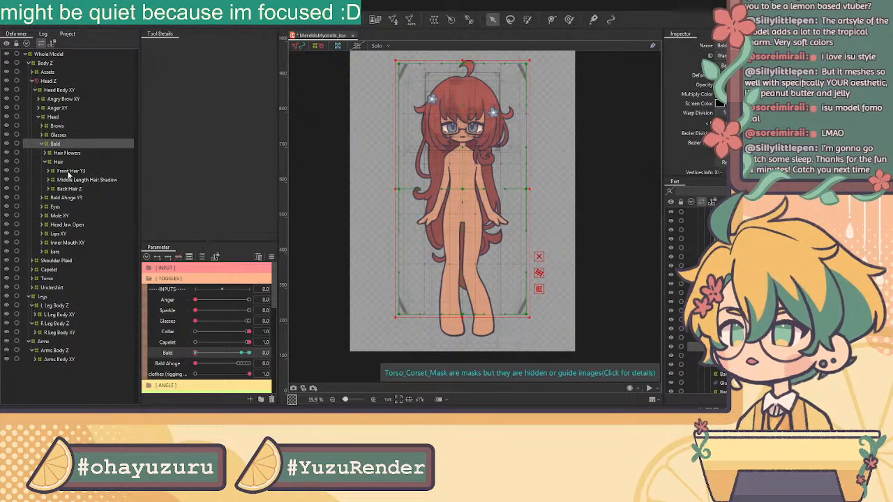
left_click(86, 189)
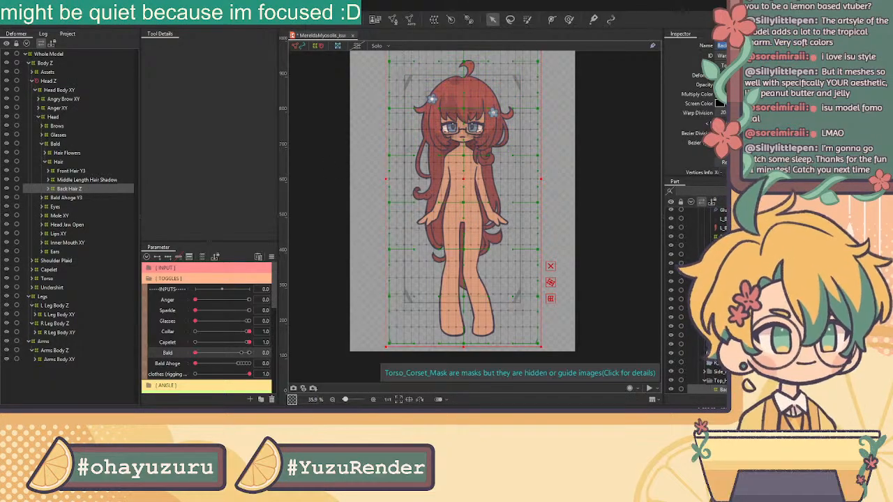
key("Return")
Step: Create a warp deformer named Back Hair BodyZ as parent of Back Hair HeadZ, with 20 × 20 warp and 2 × 7 Bezier divisions
left_click(434, 20)
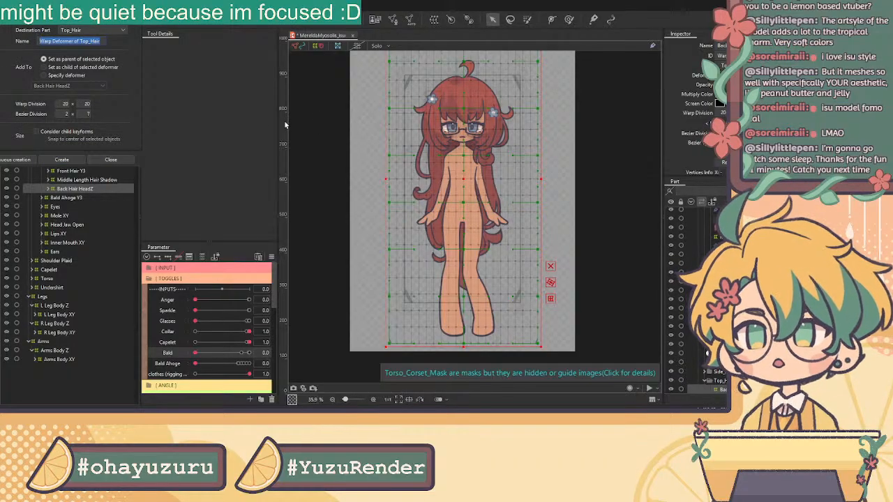
type("Back Hair Bo")
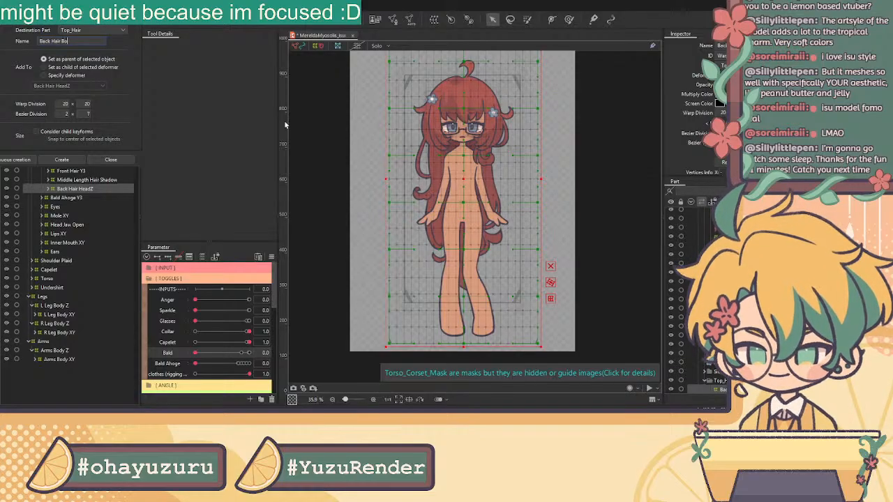
left_click(70, 161)
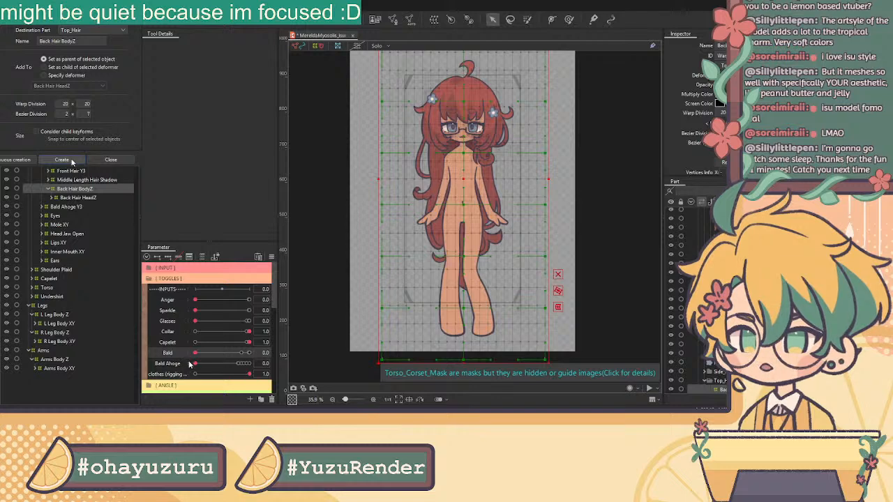
Step: Add three keyforms on the Body Z Aug parameter for the Back Hair BodyZ deformer
scroll(188, 361, "down", 3)
left_click(175, 331)
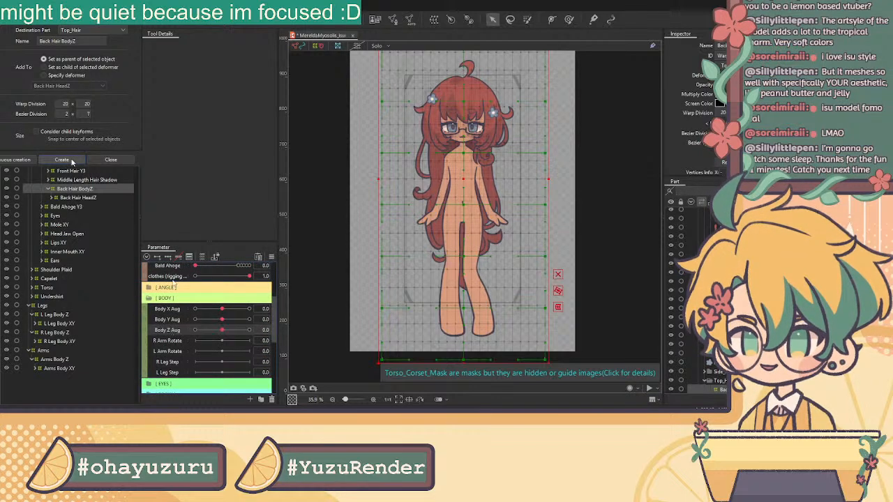
left_click(167, 257)
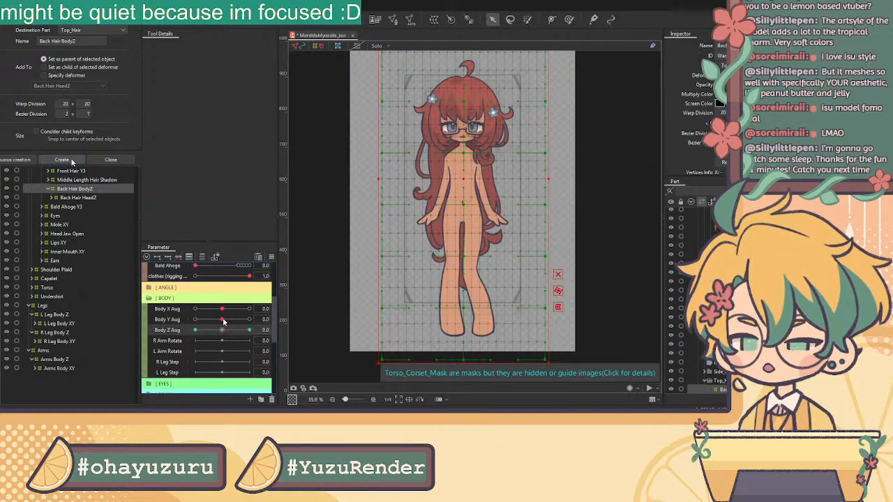
Step: Expand the Angle parameter group and preview the back hair's tilt at Body Z Aug 10.0, returning the parameter to 0.0
scroll(223, 321, "up", 1)
left_click(148, 320)
mouse_move(224, 352)
left_mouse_down()
mouse_move(260, 362)
mouse_move(154, 353)
mouse_move(256, 355)
mouse_move(210, 357)
left_mouse_up()
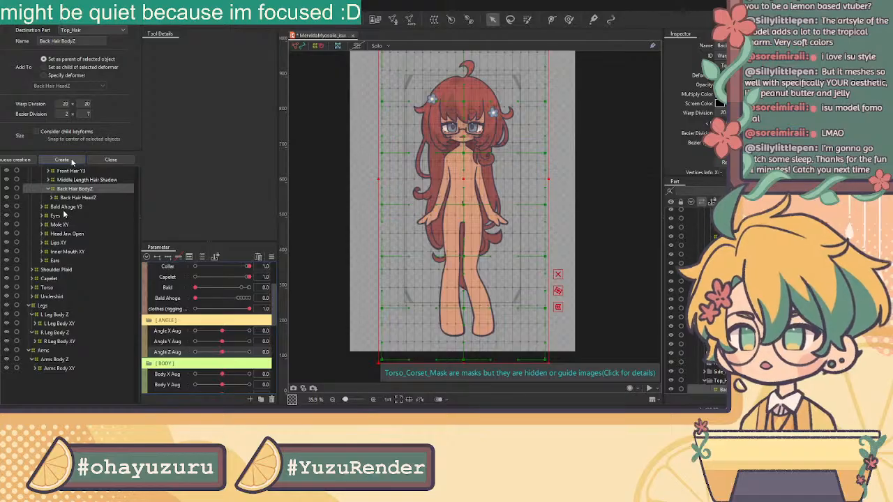
scroll(176, 383, "down", 1)
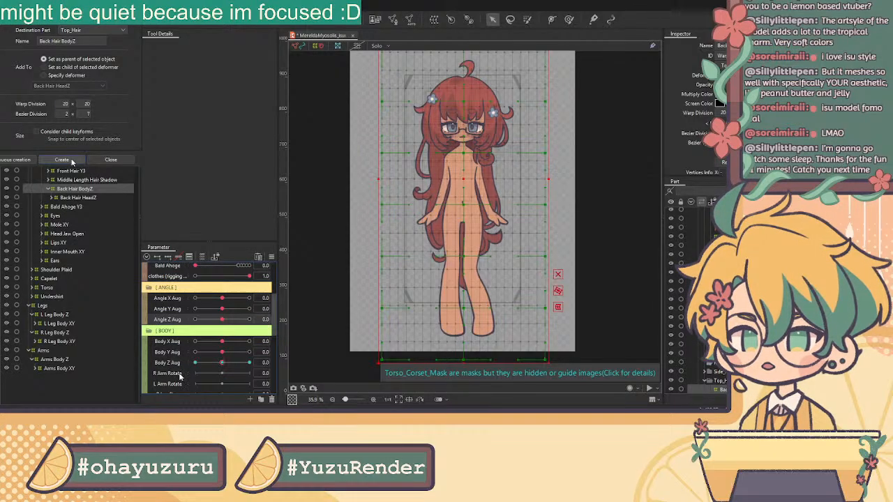
left_click_drag(226, 364, 259, 363)
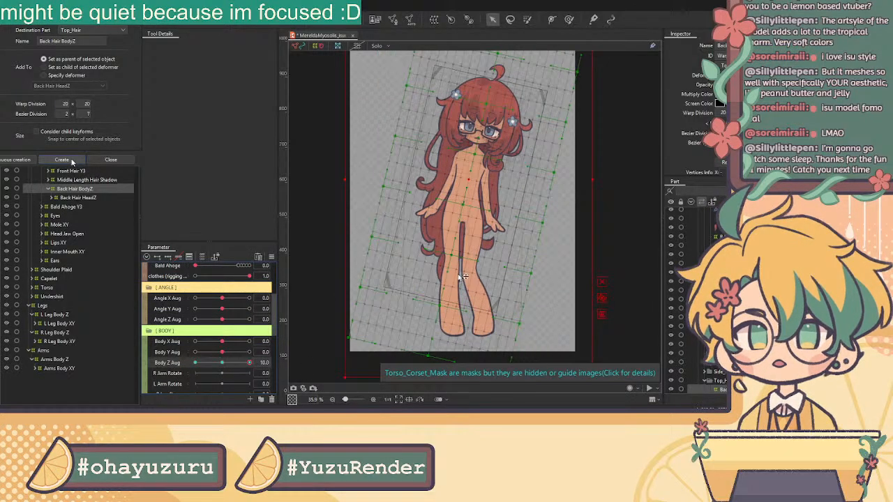
scroll(510, 189, "down", 2)
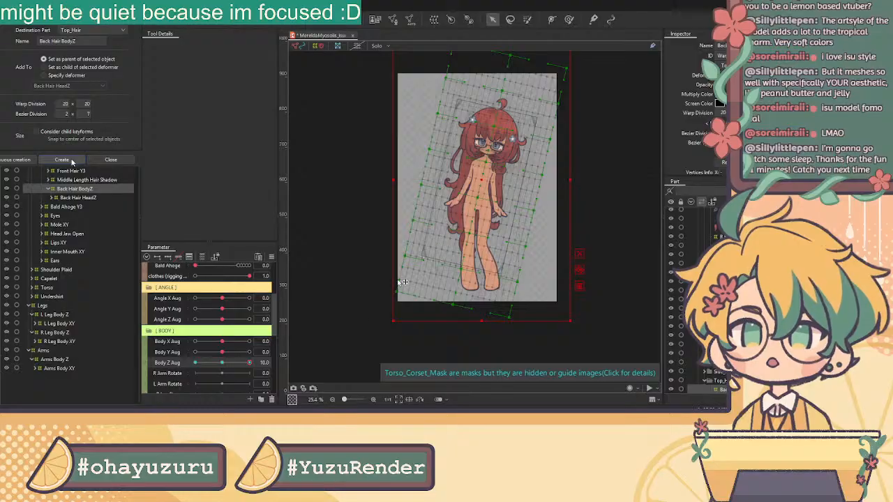
left_click(222, 363)
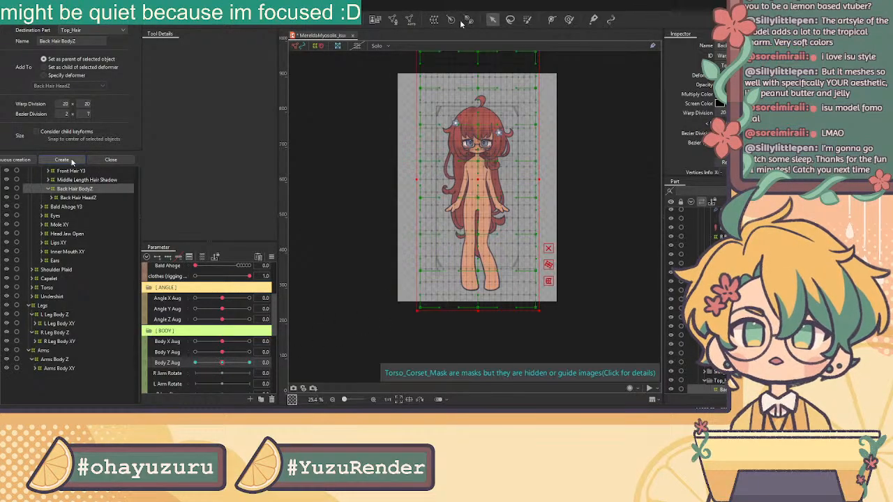
Step: Brush-select the Back Hair BodyZ grid points from the face down with soft weighting, enlarging the brush to 1315.9 px
left_click(527, 24)
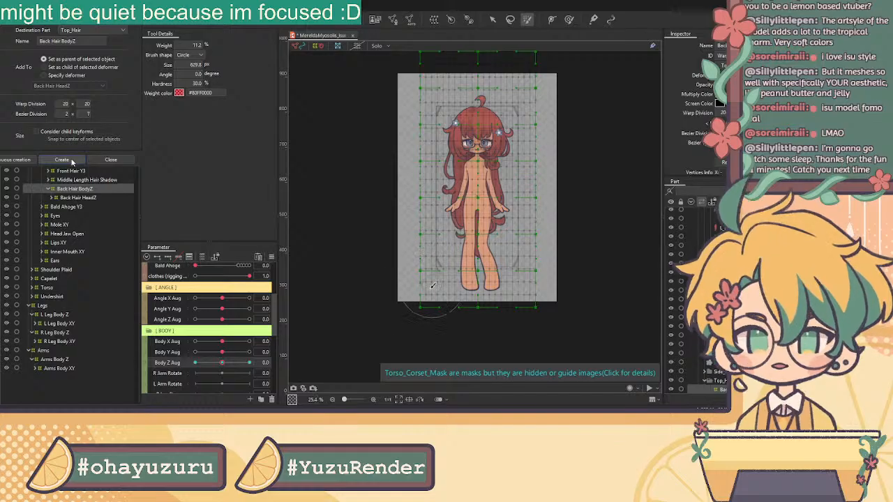
left_click_drag(407, 301, 558, 307)
mouse_move(604, 270)
left_mouse_down()
mouse_move(409, 299)
mouse_move(465, 329)
mouse_move(392, 274)
left_mouse_up()
mouse_move(453, 275)
left_mouse_down()
mouse_move(486, 296)
mouse_move(524, 283)
mouse_move(520, 257)
mouse_move(436, 247)
mouse_move(508, 255)
mouse_move(554, 229)
mouse_move(448, 224)
mouse_move(545, 219)
mouse_move(419, 213)
mouse_move(552, 221)
mouse_move(440, 217)
mouse_move(559, 213)
mouse_move(434, 216)
mouse_move(526, 220)
mouse_move(452, 218)
left_mouse_up()
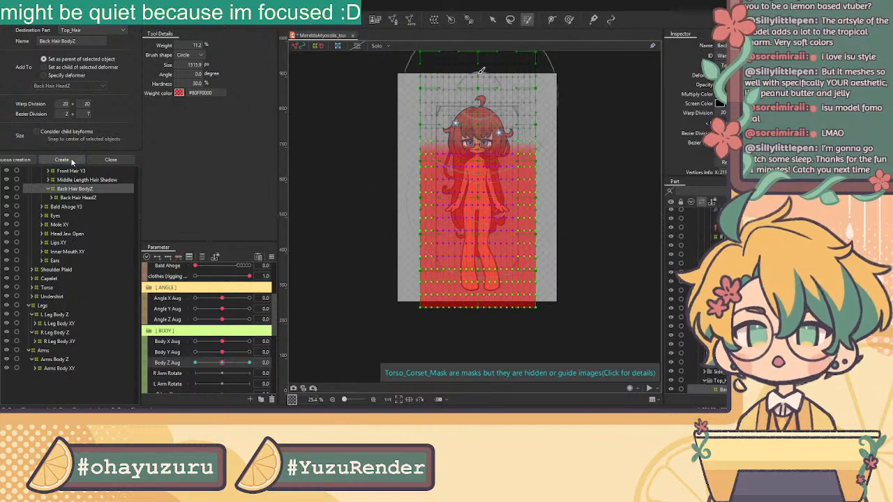
left_click(492, 21)
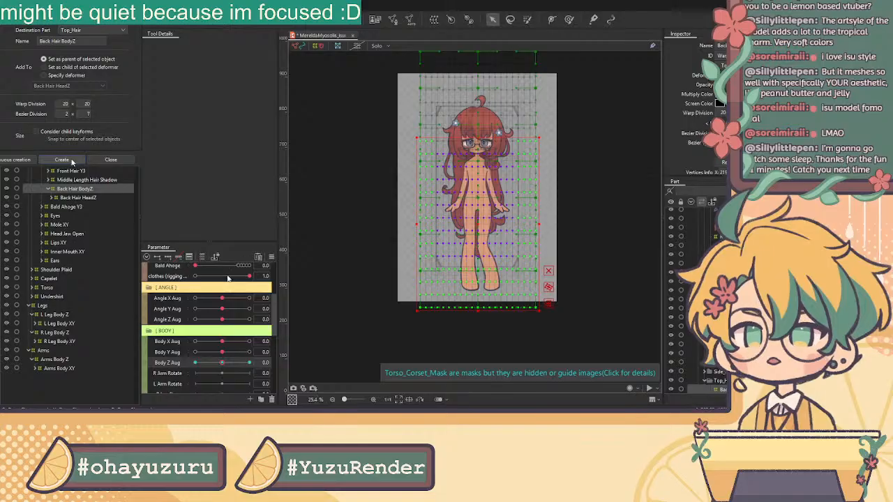
Step: At Body Z Aug 10.0, rotate the selected lower grid points counterclockwise and shift them sideways so the back hair hangs straight down
left_click_drag(223, 363, 250, 362)
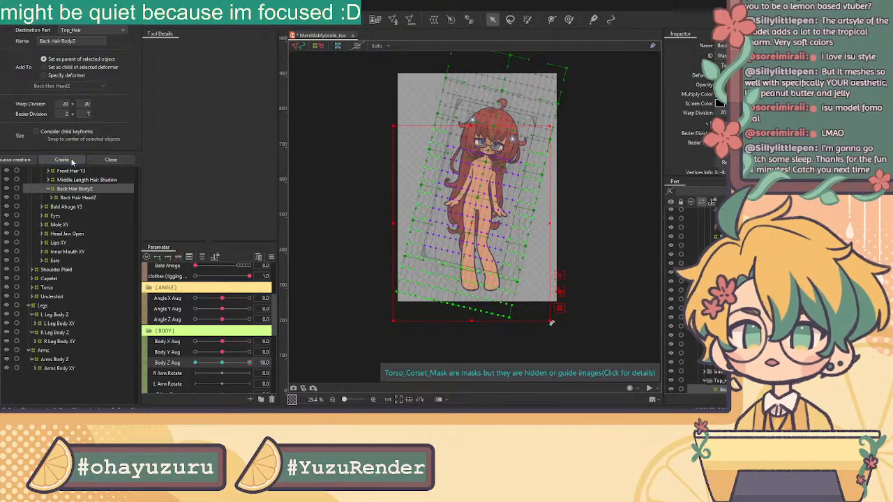
left_click_drag(555, 325, 568, 295)
left_click_drag(472, 224, 494, 228)
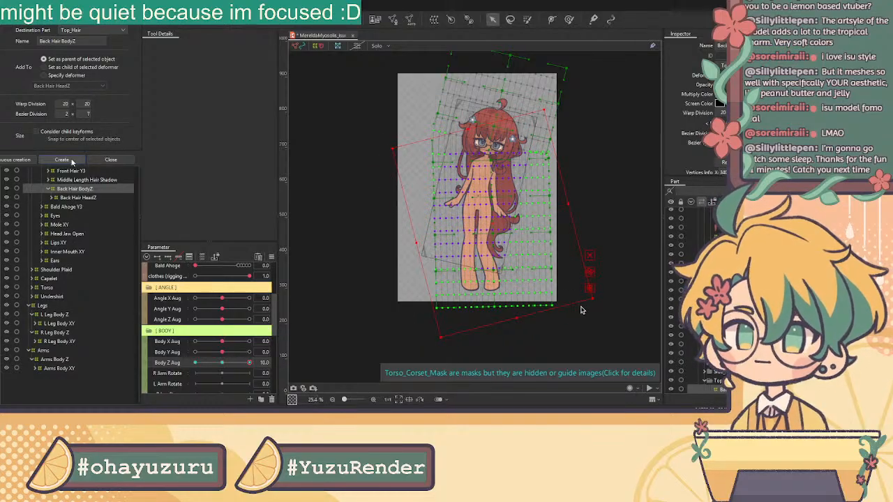
mouse_move(250, 363)
left_mouse_down()
mouse_move(230, 363)
mouse_move(256, 362)
left_mouse_up()
Step: Nudge the upper outer edge point of the Back Hair BodyZ grid slightly inward and down to smooth the bend
scroll(524, 146, "up", 5)
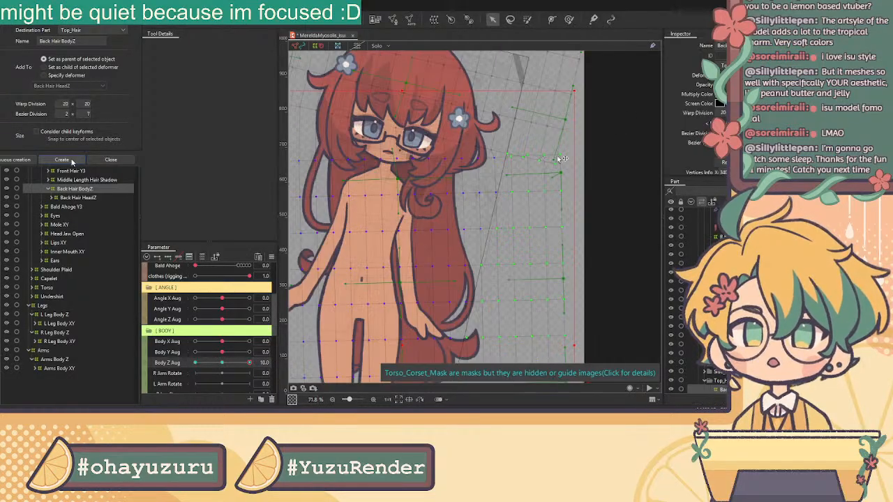
mouse_move(563, 174)
left_mouse_down()
mouse_move(562, 191)
mouse_move(564, 160)
mouse_move(556, 184)
left_mouse_up()
scroll(564, 162, "up", 3)
scroll(555, 184, "down", 6)
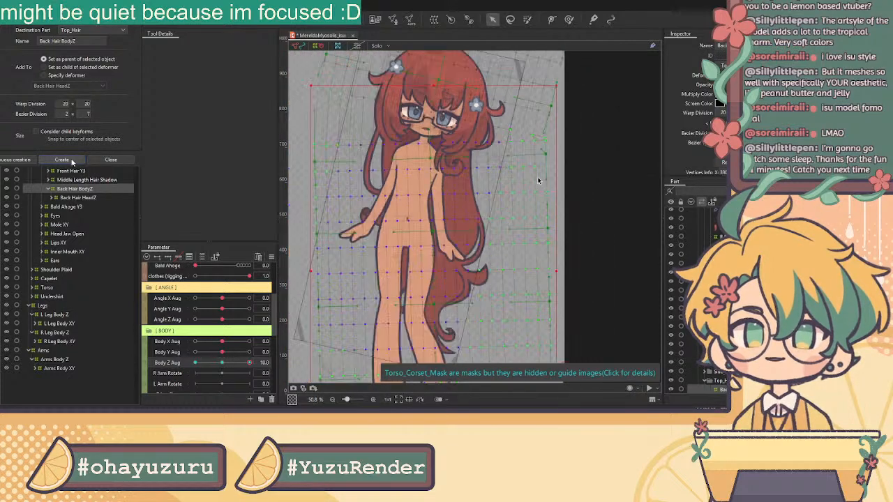
Step: Reshape the Back Hair BodyZ warp grid at Body Z Aug 10 so the back hair follows the tilted body
left_click(249, 364)
mouse_move(249, 364)
left_mouse_down()
mouse_move(233, 364)
mouse_move(259, 365)
left_mouse_up()
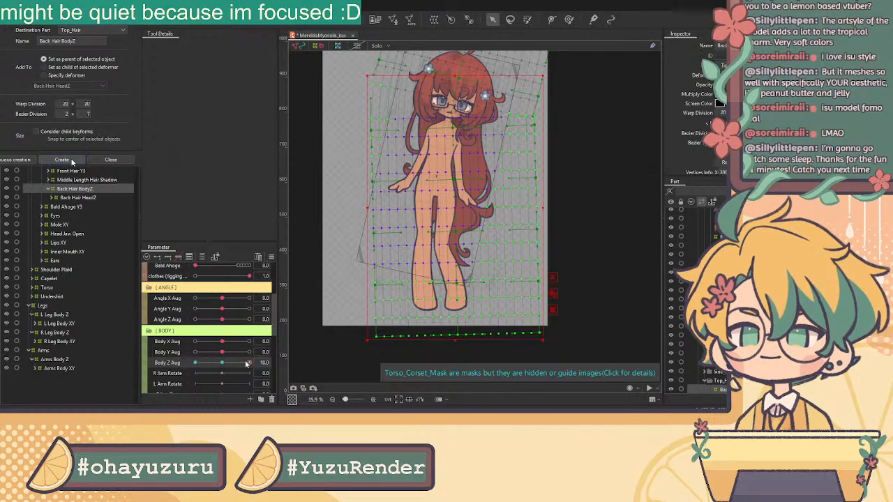
mouse_move(250, 369)
left_mouse_down()
mouse_move(241, 373)
mouse_move(260, 372)
left_mouse_up()
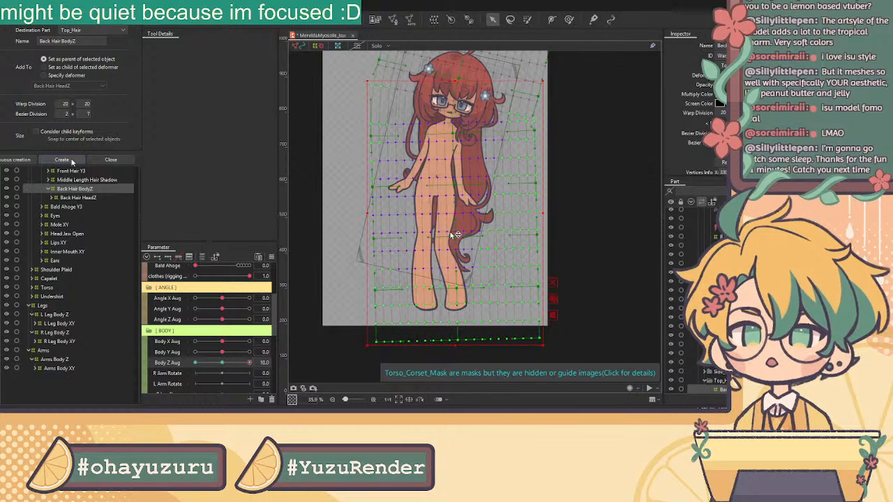
left_click_drag(246, 368, 254, 375)
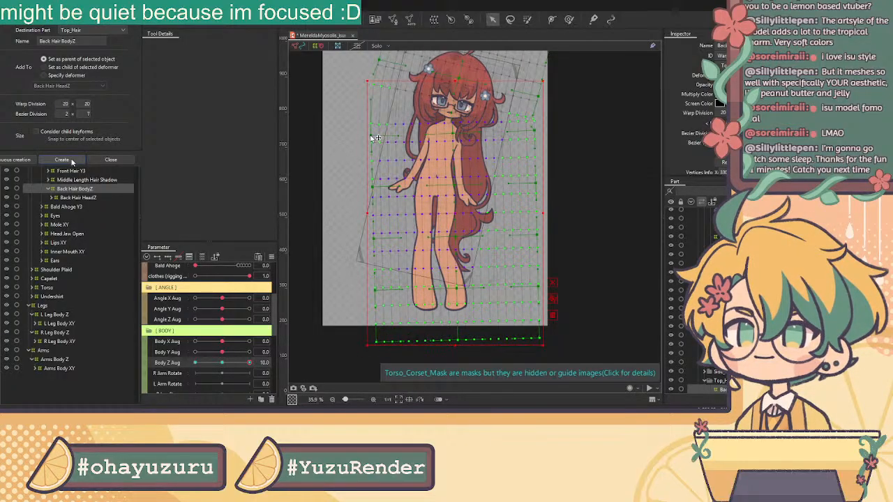
left_click_drag(375, 124, 371, 176)
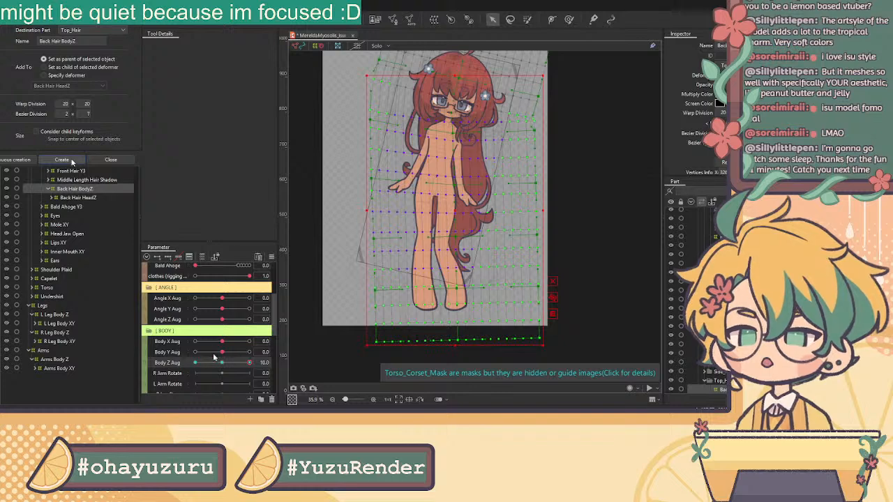
mouse_move(245, 364)
left_mouse_down()
mouse_move(229, 365)
mouse_move(250, 364)
left_mouse_up()
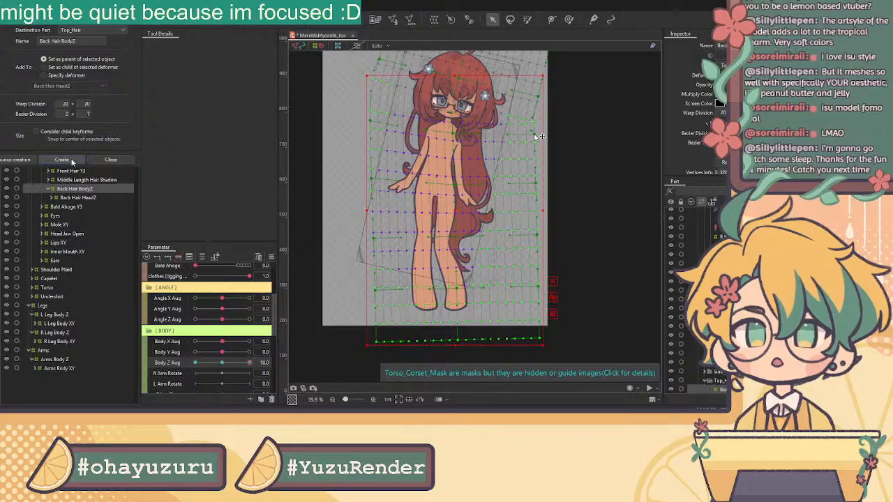
mouse_move(249, 364)
left_mouse_down()
mouse_move(232, 364)
mouse_move(255, 371)
left_mouse_up()
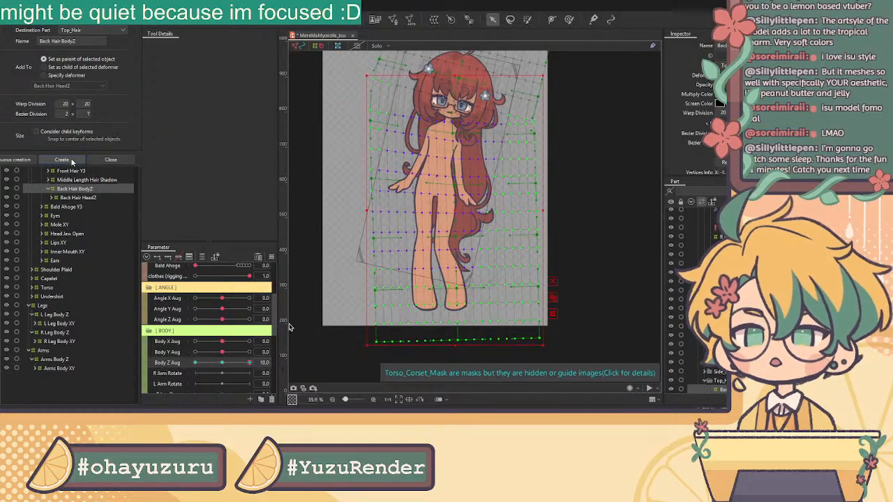
left_click_drag(248, 365, 250, 363)
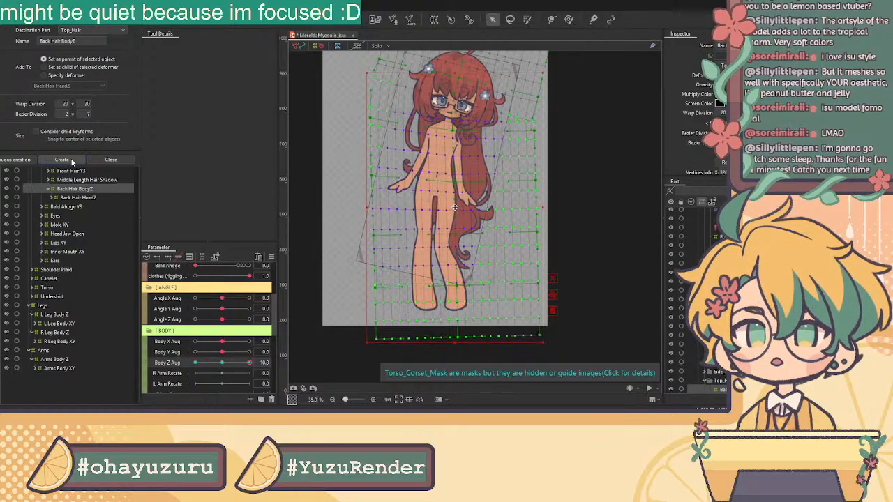
mouse_move(251, 364)
left_mouse_down()
mouse_move(234, 365)
mouse_move(258, 370)
left_mouse_up()
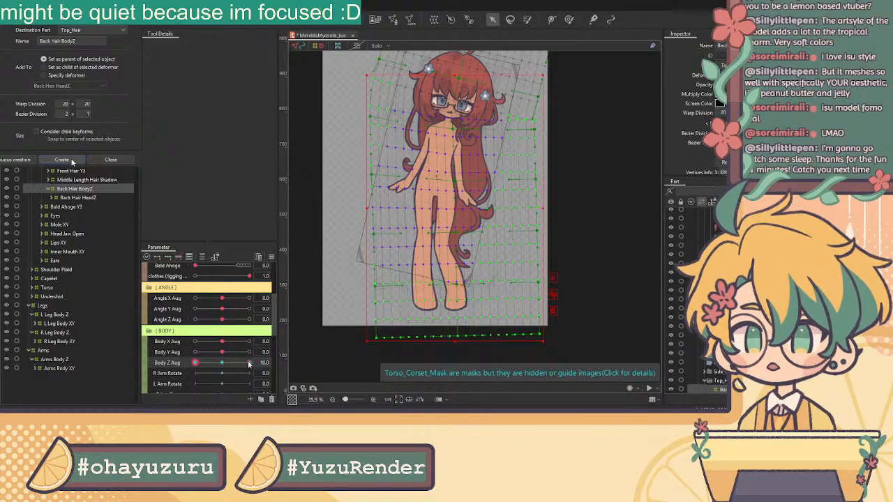
Step: Refine the lower edge of the Back Hair BodyZ grid at Body Z Aug 10, comparing the pose across the parameter's range
left_click(195, 362)
left_click_drag(184, 372, 265, 385)
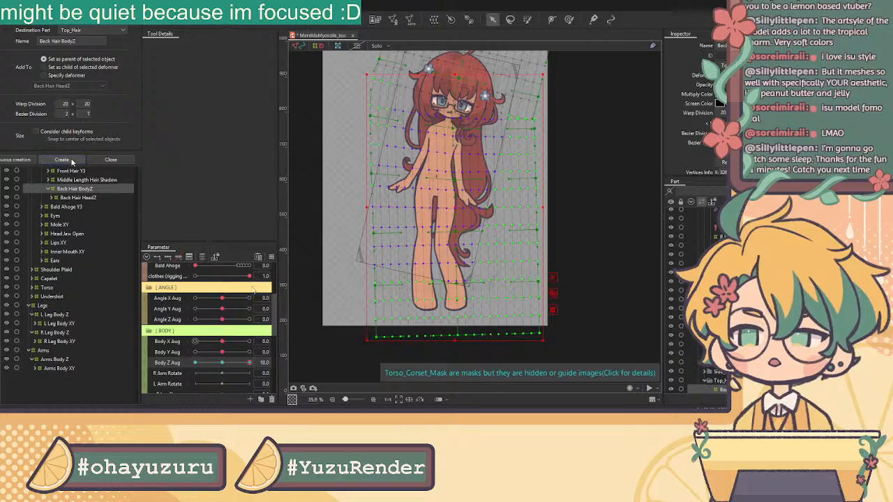
left_click_drag(249, 362, 253, 375)
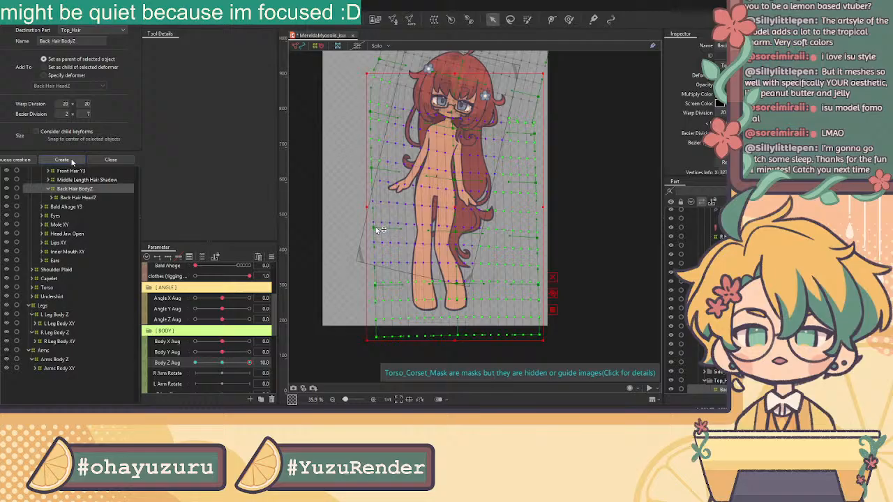
left_click_drag(382, 339, 382, 335)
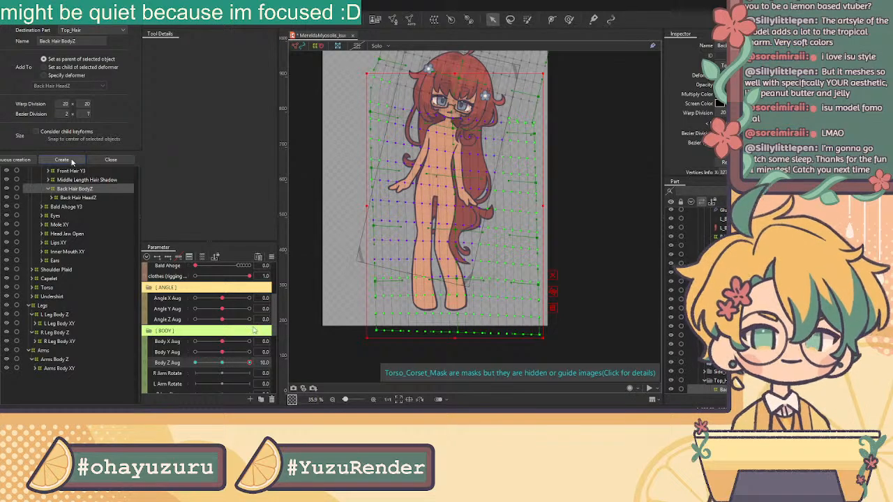
left_click_drag(249, 363, 269, 364)
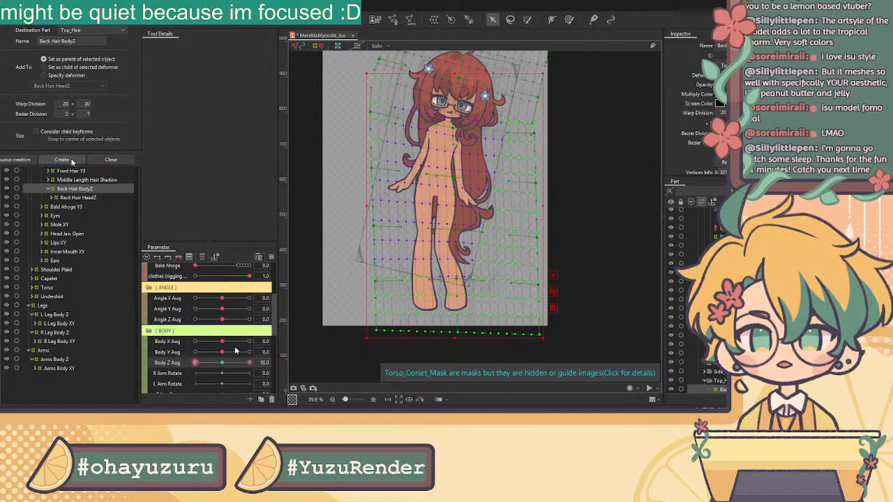
left_click_drag(249, 362, 244, 338)
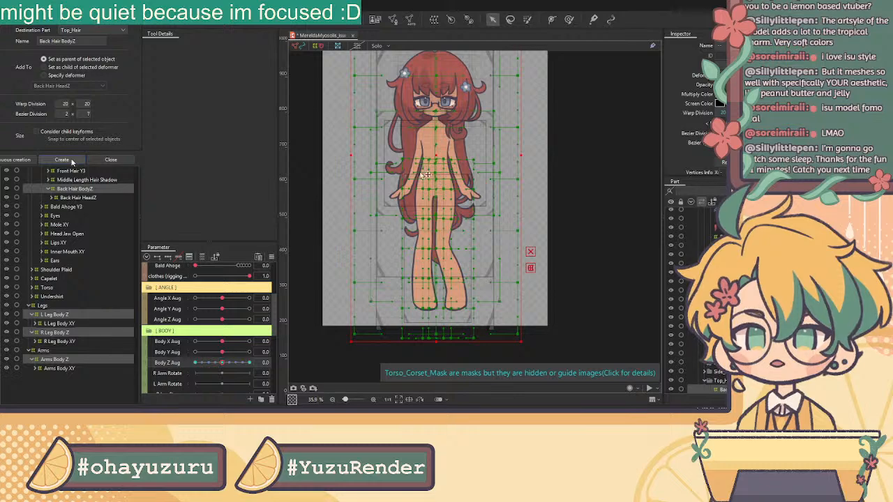
Step: Check the full body tilt at Body Z Aug -10 and close the warp deformer creation dialog
left_click_drag(223, 364, 158, 338)
left_click(71, 162)
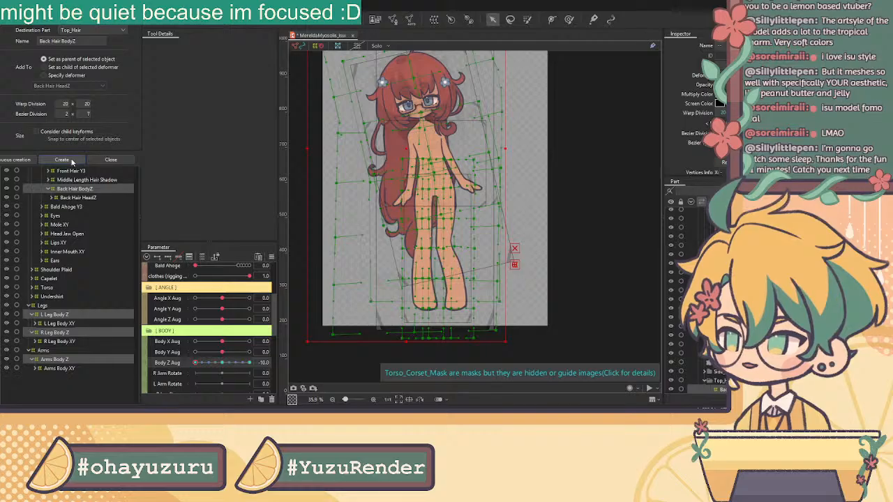
left_click(62, 160)
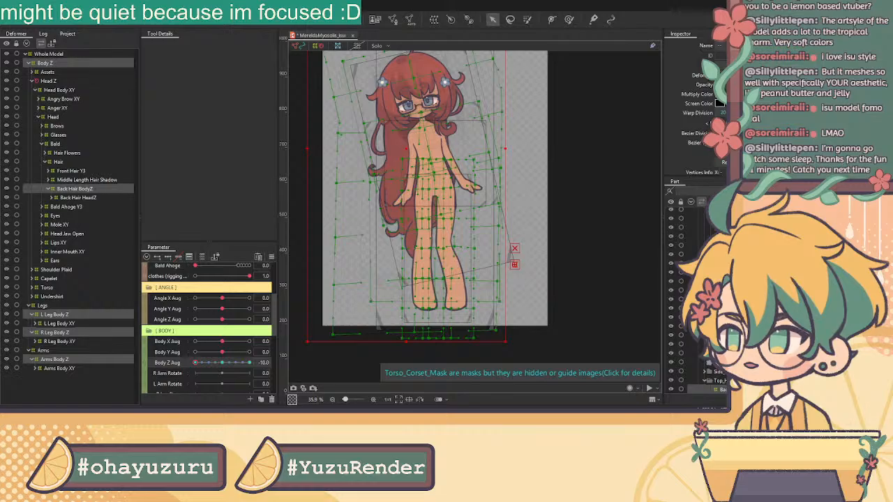
Step: Check the model's movement in the physics preview with the Collar and Capelet toggles at maximum, and return to the modeling view
key("alt+Tab")
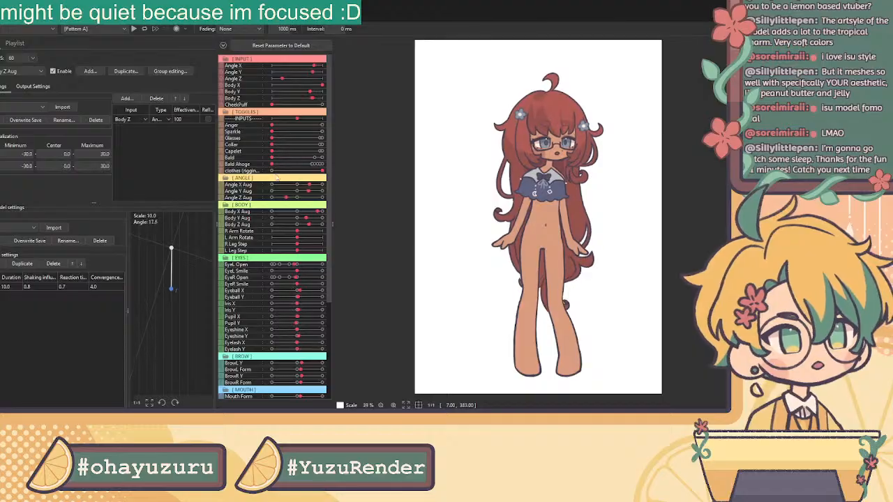
left_click(321, 145)
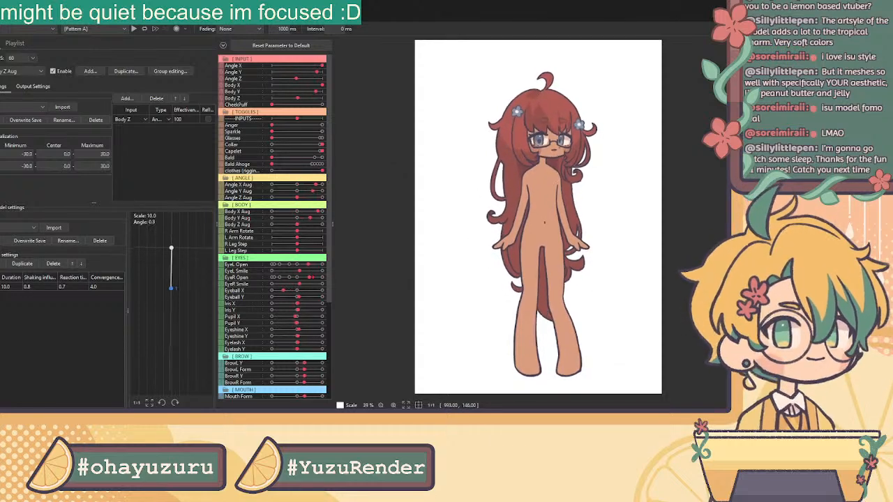
key("alt+Tab")
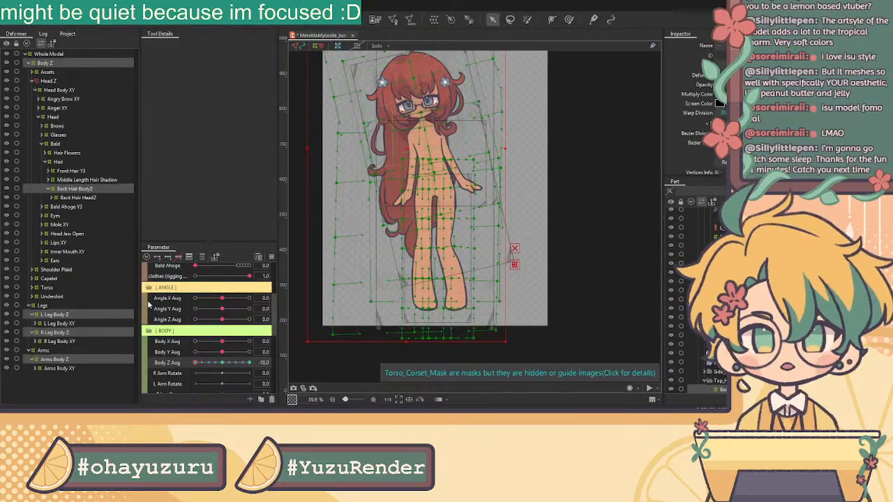
Step: Reset Body Z Aug to 0 and expand the R Arm and L Arm deformers under Arms Body XY
left_click(220, 363)
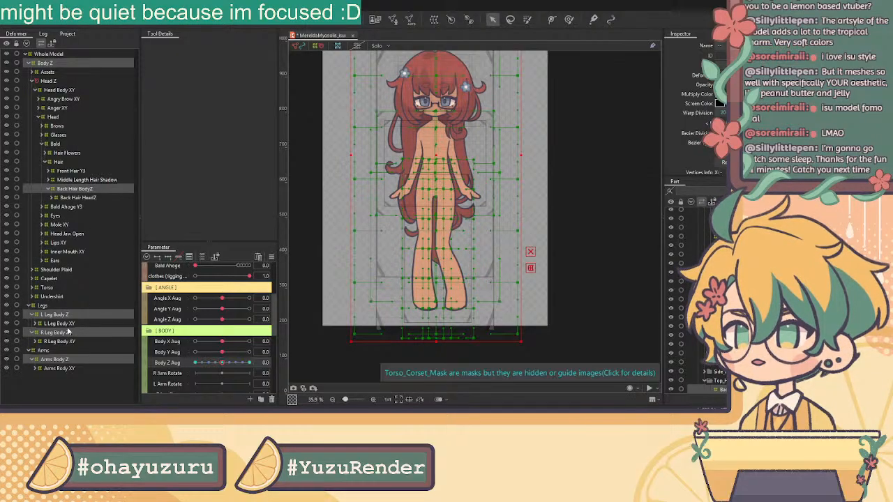
left_click(58, 369)
left_click(33, 369)
left_click(41, 377)
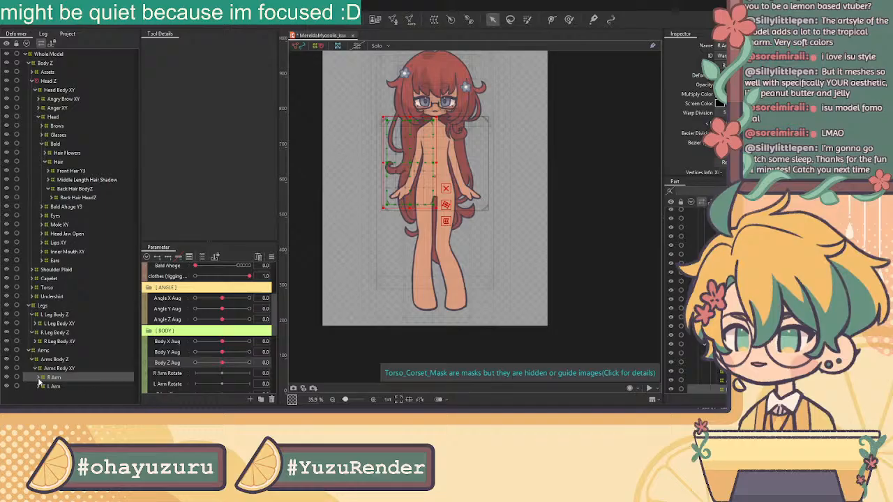
left_click(39, 378)
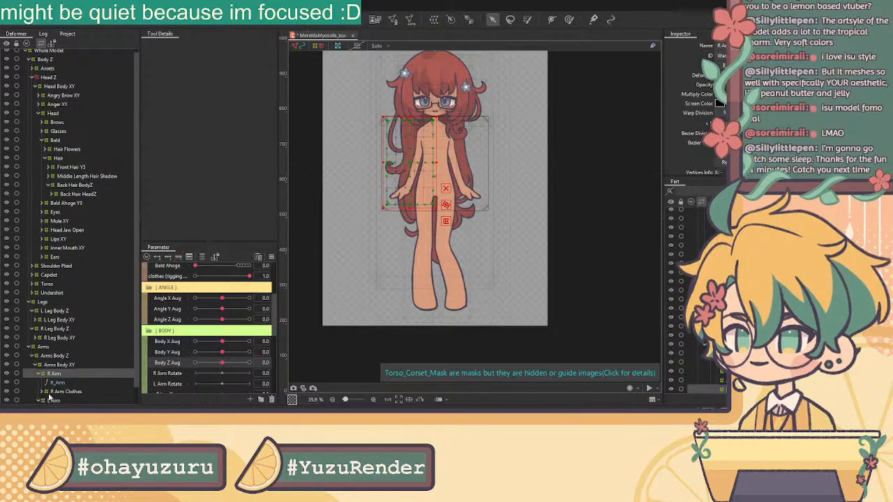
left_click(40, 400)
Step: Delete the R Leg Step and L Leg Step parameters from the BODY group
scroll(212, 355, "down", 1)
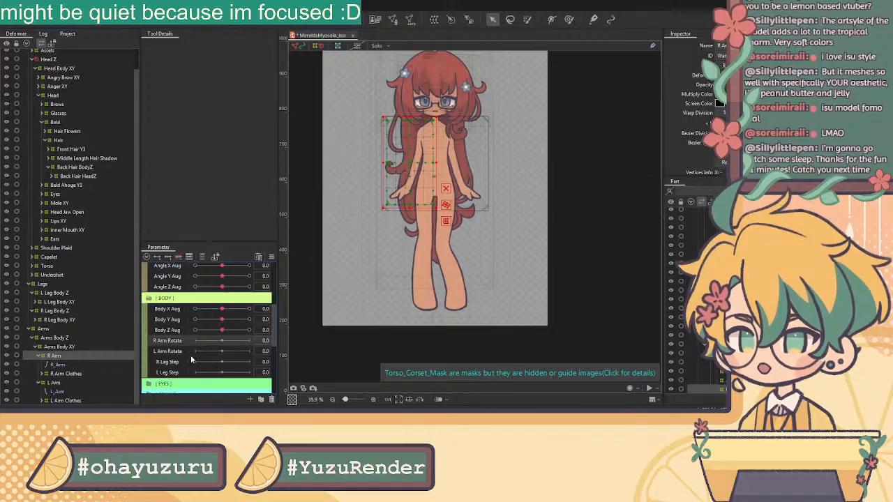
left_click(272, 400)
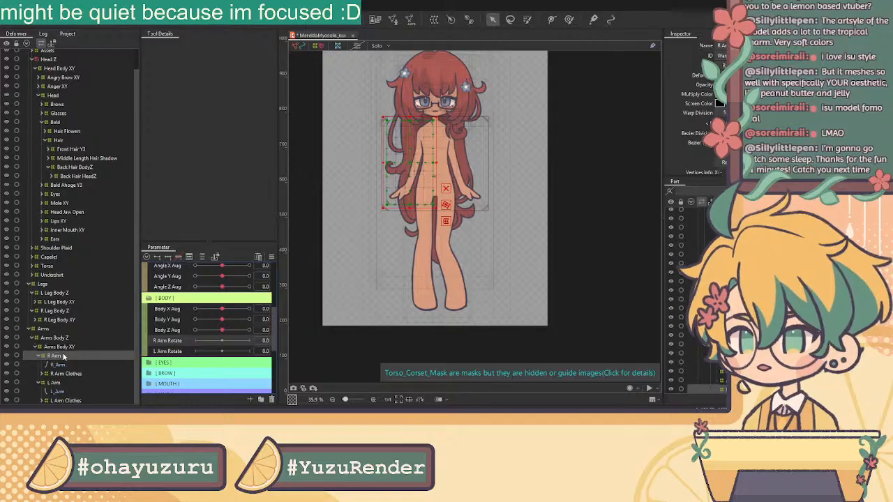
Step: Create parent warp deformers named L Arm Rotate and R Arm Rotate for the L Arm and R Arm deformers
left_click(40, 357)
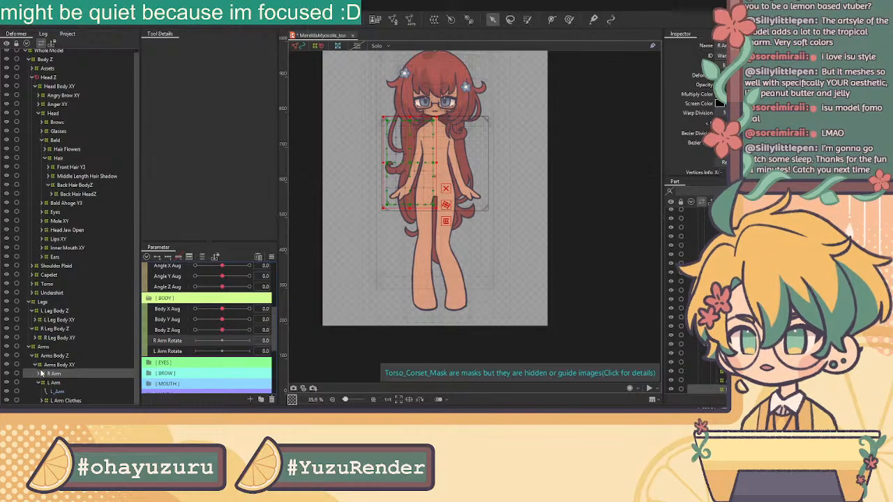
left_click(40, 384)
left_click(55, 386)
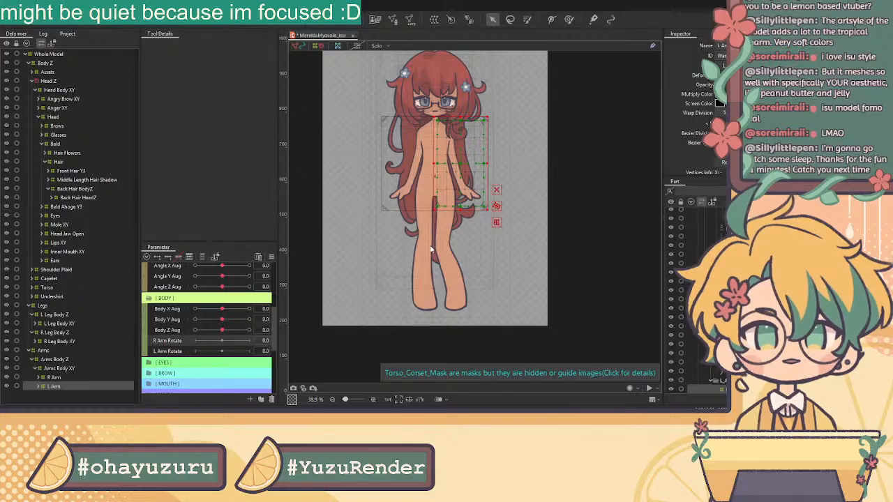
left_click(54, 377)
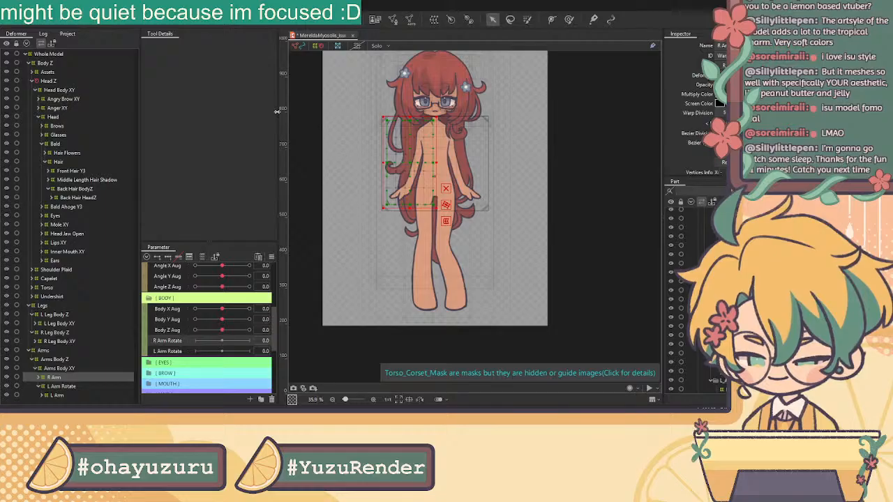
left_click(434, 250)
Step: Add three keys to each arm rotate deformer on its matching parameter and set L Arm Rotate to 1.0
scroll(444, 98, "up", 2)
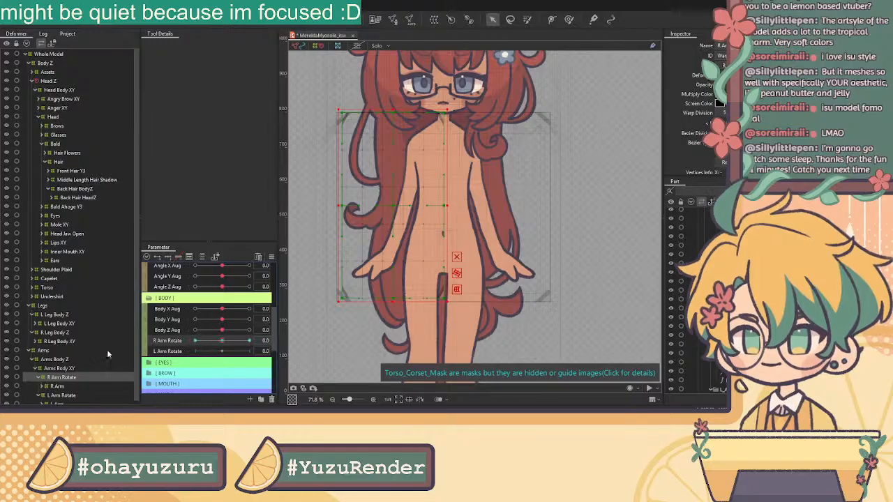
left_click(70, 395)
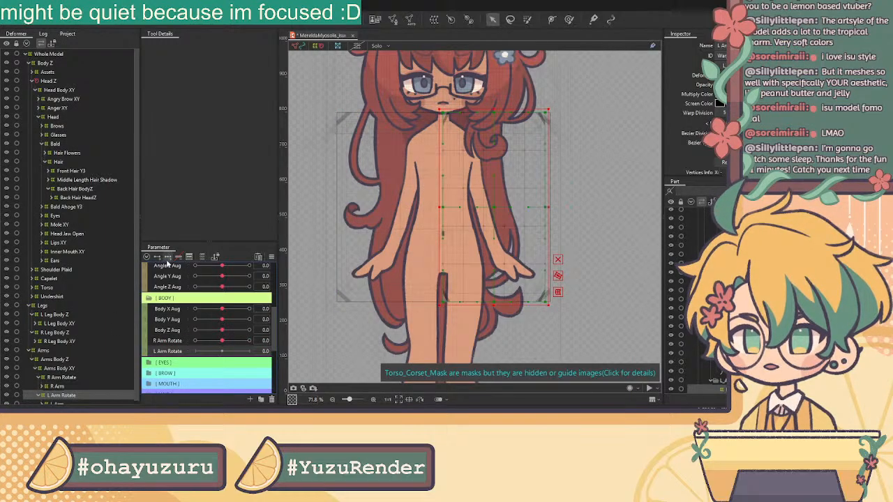
left_click_drag(222, 351, 249, 351)
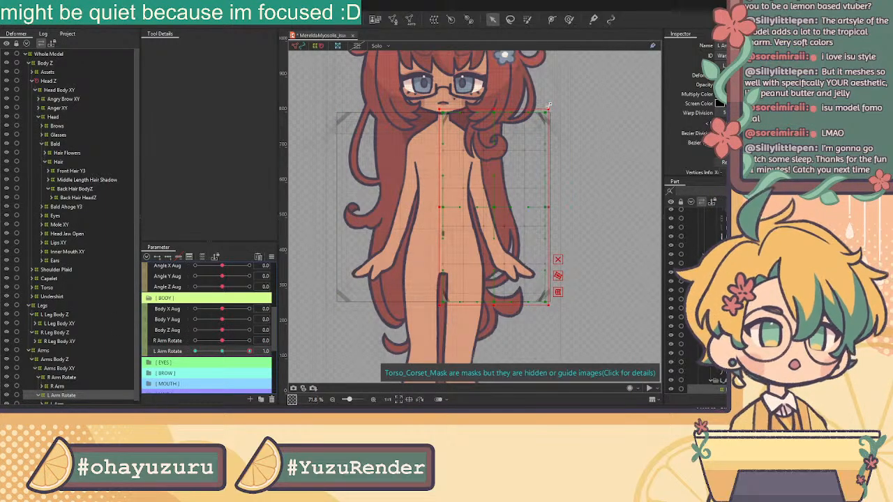
Step: Set the Bald toggle to its maximum to hide the hair around the arms
scroll(228, 297, "up", 3)
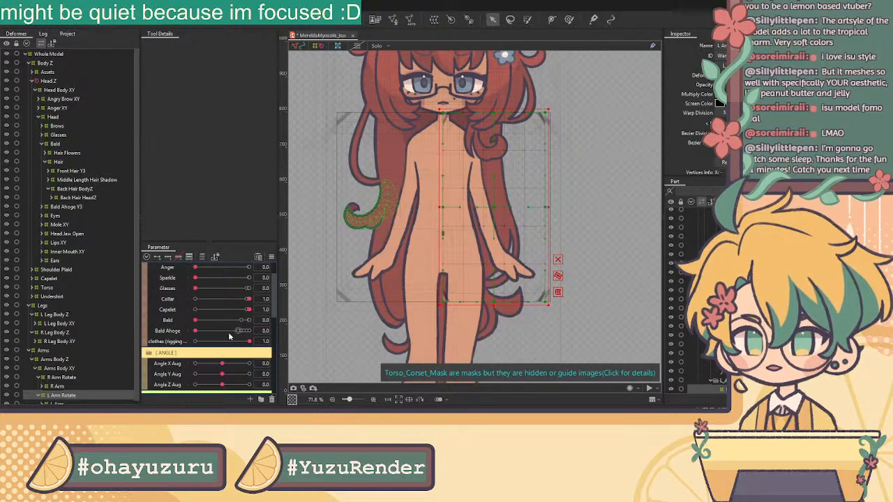
left_click_drag(198, 322, 249, 321)
scroll(223, 321, "down", 3)
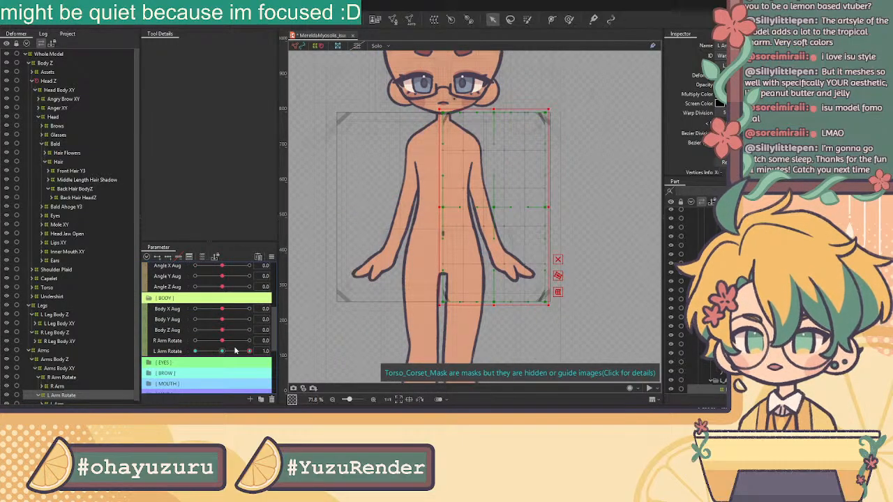
Step: Rotate the L Arm Rotate warp outward at key 1.0 and reposition it so the arm stays joined at the shoulder
left_click_drag(548, 106, 525, 101)
left_click_drag(494, 213, 511, 200)
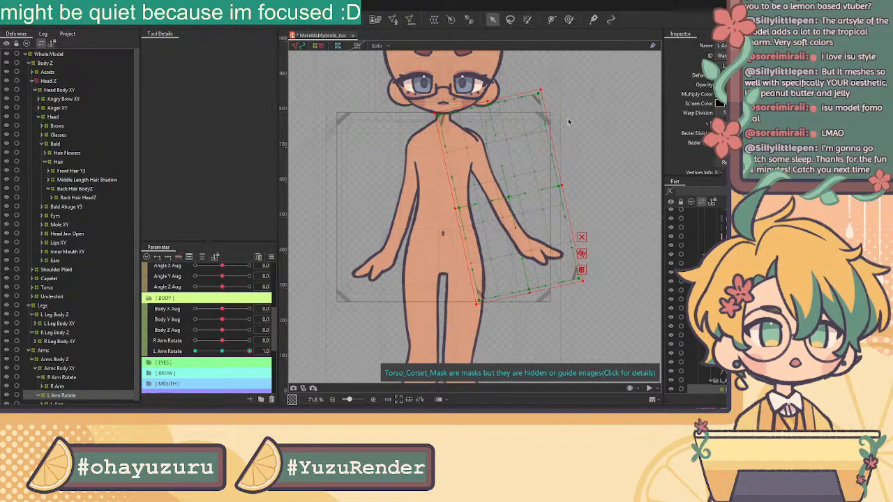
left_click_drag(540, 83, 533, 81)
left_click_drag(513, 196, 515, 190)
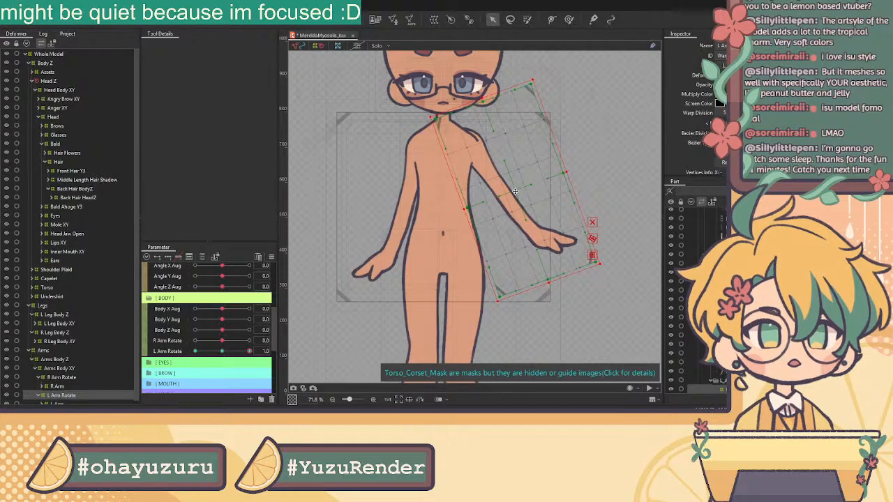
Step: At R Arm Rotate key 1.0, rotate the R Arm Rotate warp outward and reposition it so the arm stays joined at the shoulder
scroll(80, 388, "down", 1)
left_click(72, 375)
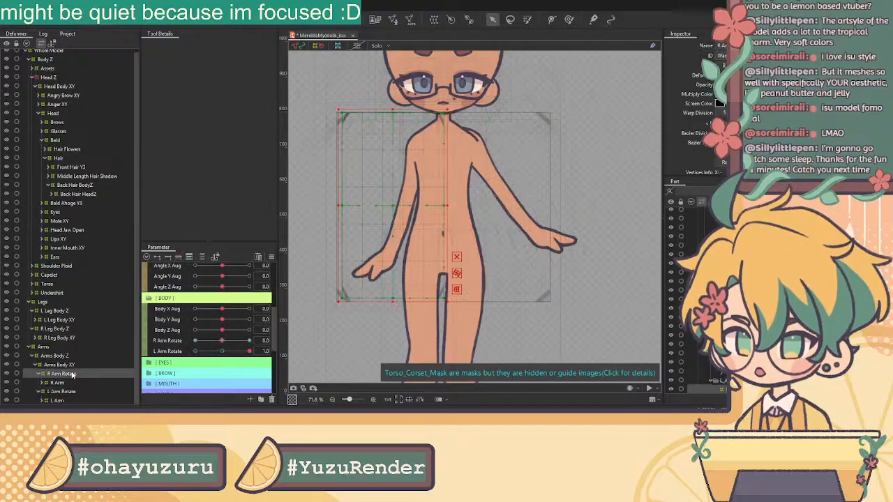
left_click_drag(222, 341, 375, 247)
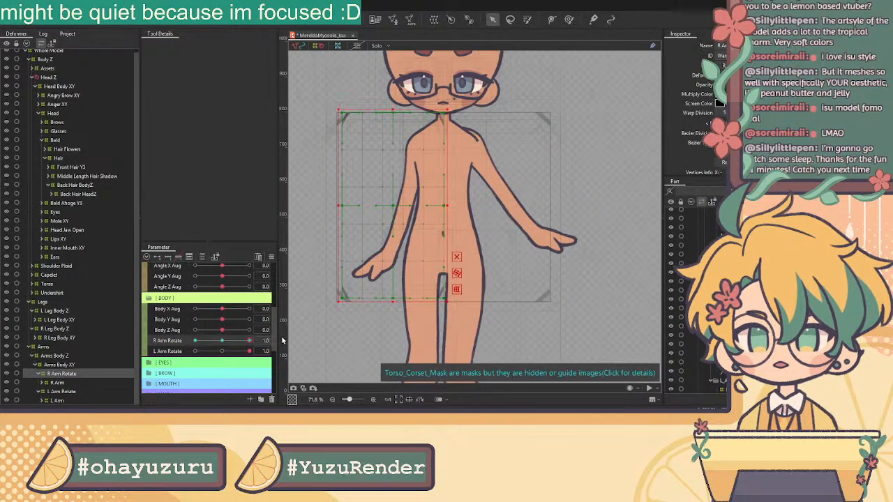
left_click_drag(450, 106, 494, 150)
left_click_drag(389, 205, 364, 182)
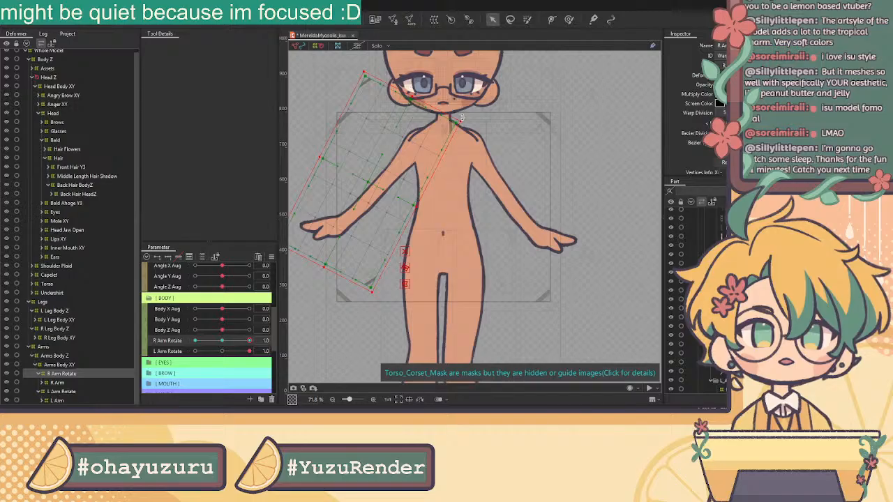
left_click_drag(464, 120, 366, 184)
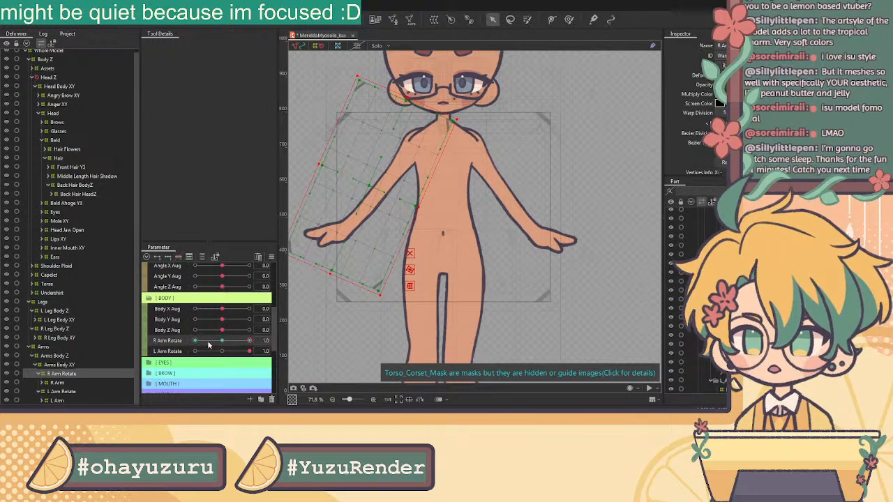
Step: At R Arm Rotate key -1.0, rotate the R Arm Rotate warp inward toward the body and realign it at the shoulder
left_click(251, 340)
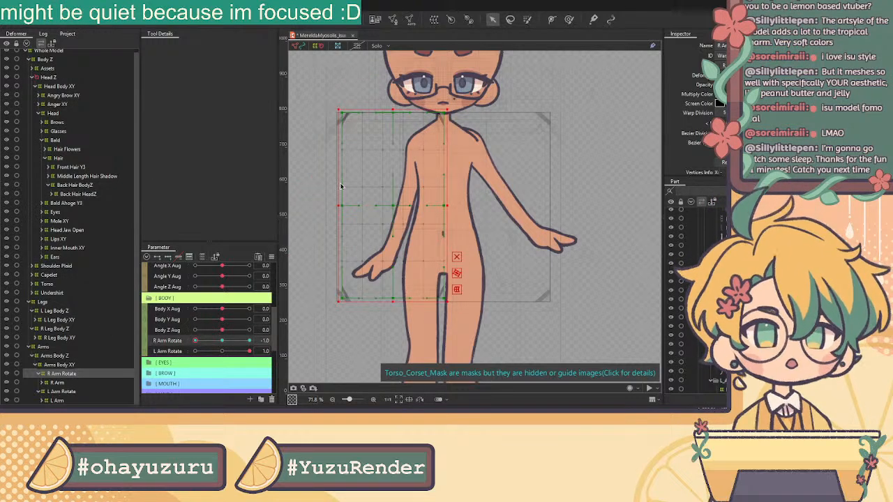
left_click_drag(446, 103, 432, 99)
left_click_drag(398, 205, 405, 212)
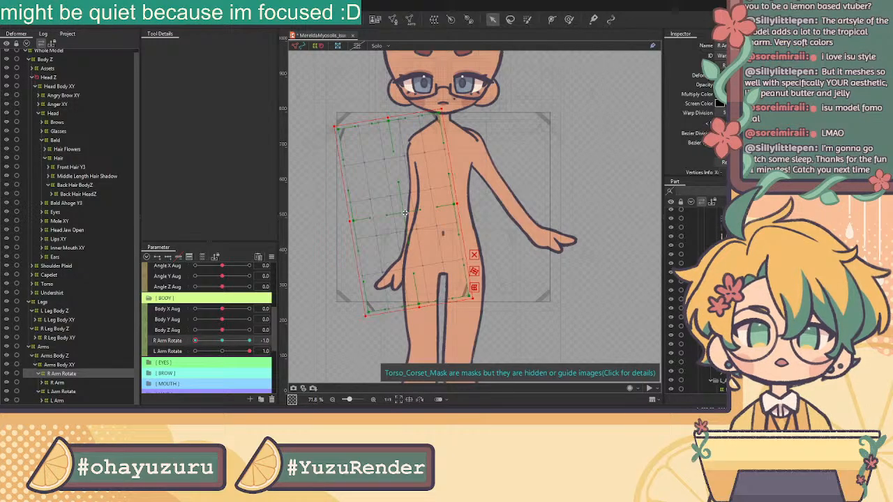
left_click_drag(199, 343, 166, 352)
Step: At L Arm Rotate key -1.0, rotate the L Arm Rotate warp inward toward the body and realign it at the shoulder
left_click(70, 392)
left_click_drag(242, 351, 131, 349)
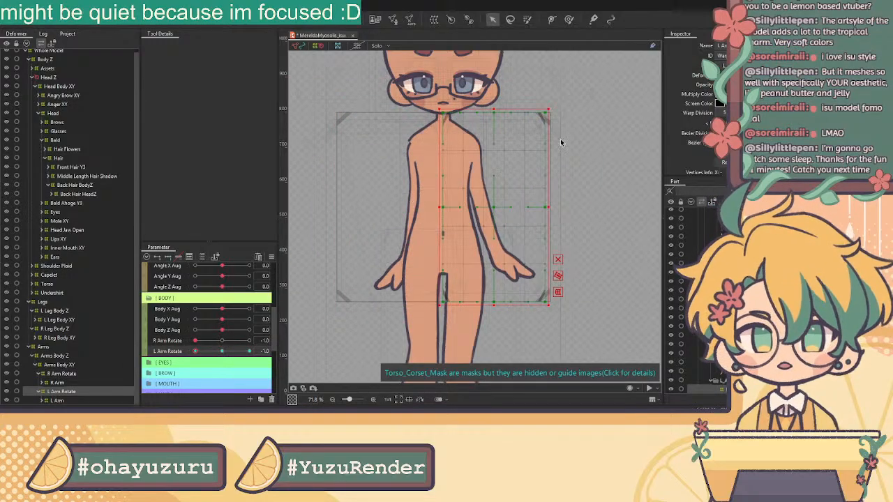
left_click_drag(550, 106, 518, 174)
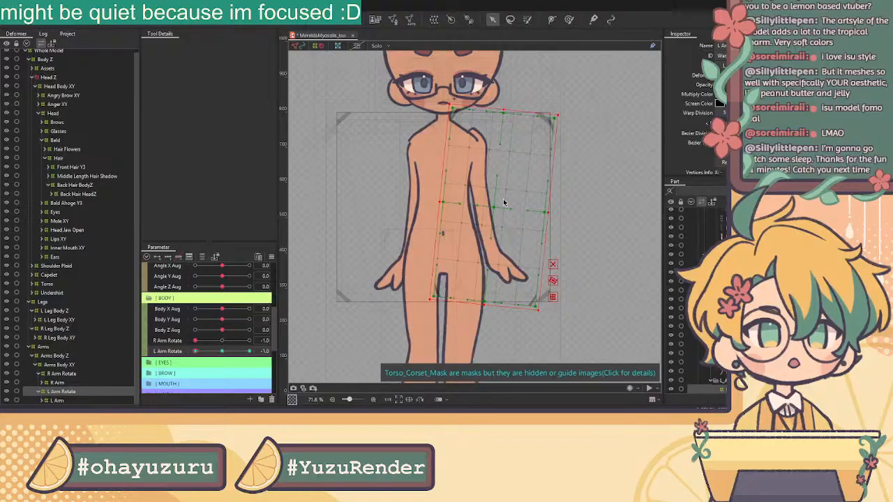
left_click_drag(492, 206, 485, 212)
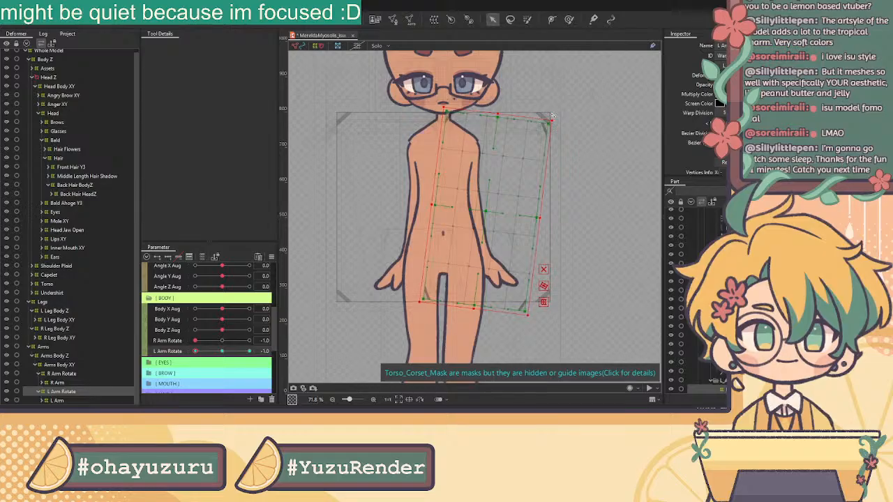
left_click_drag(487, 207, 482, 209)
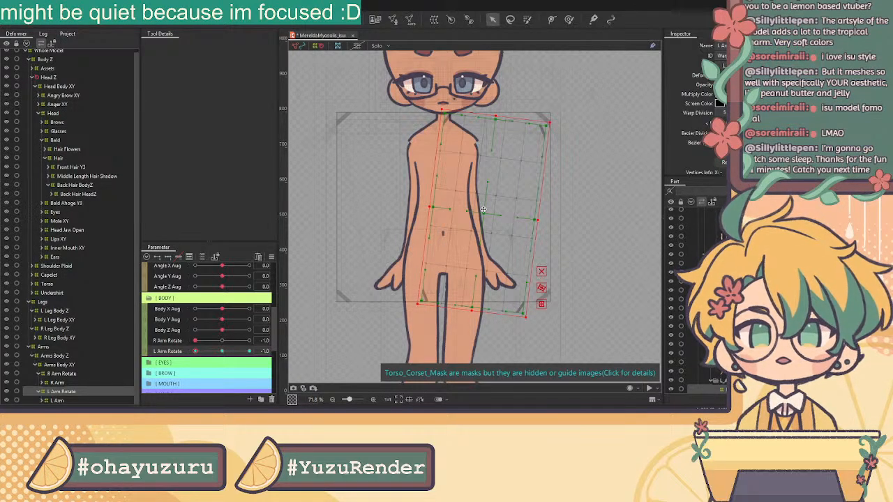
Step: Expand the Torso deformer group and collapse Head Z in the deformer hierarchy
scroll(208, 337, "up", 3)
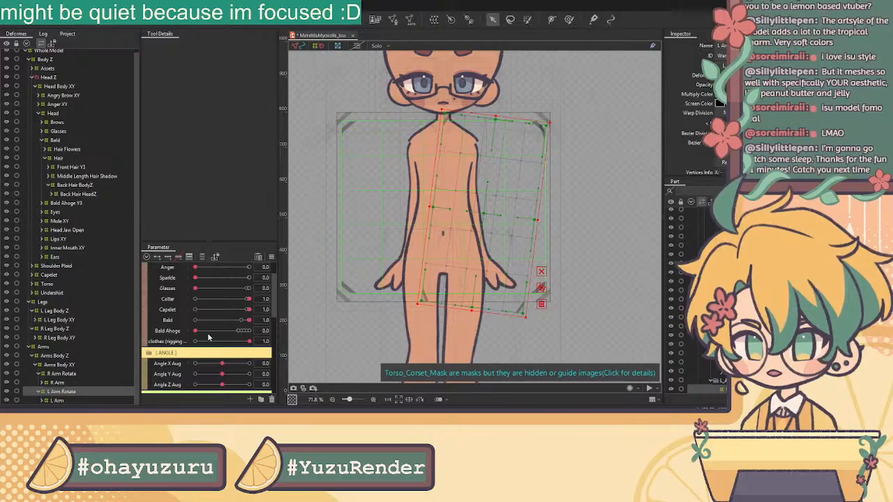
scroll(208, 337, "down", 5)
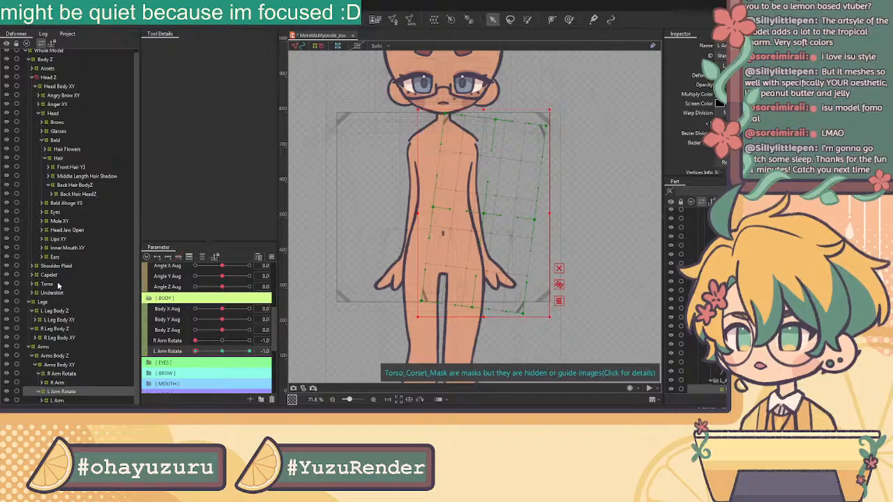
left_click(29, 285)
left_click(31, 284)
left_click(36, 293)
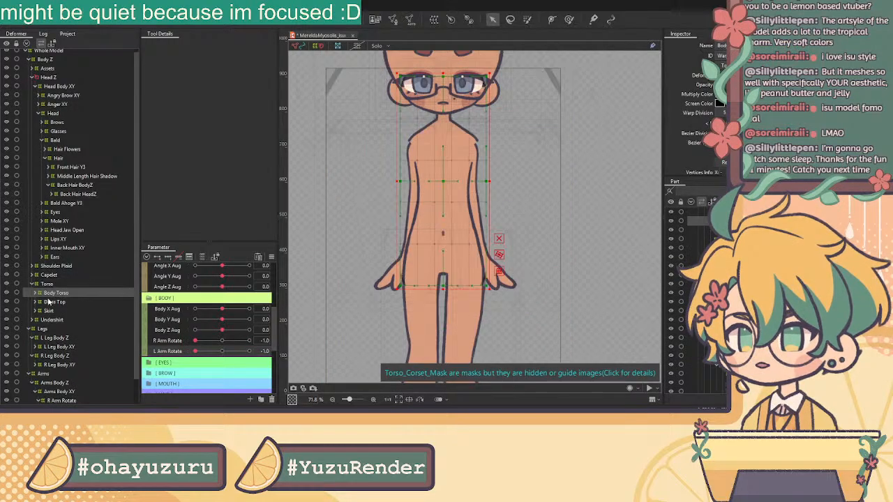
left_click(38, 294)
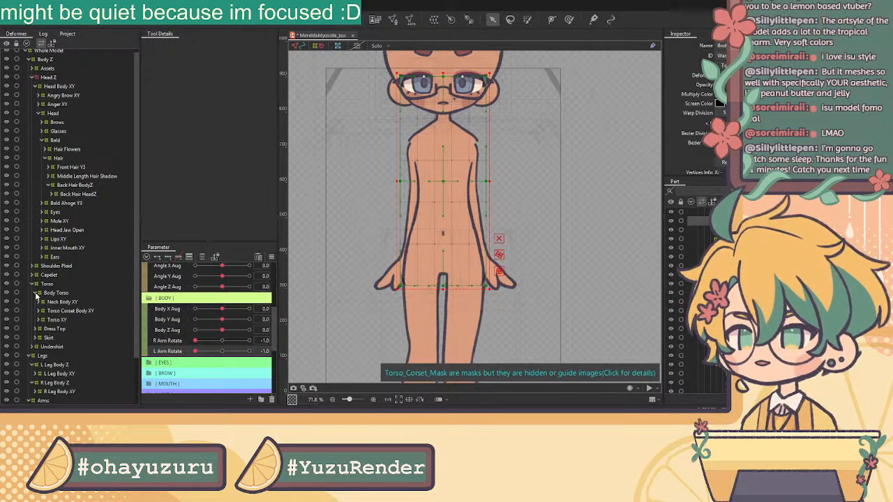
left_click(37, 294)
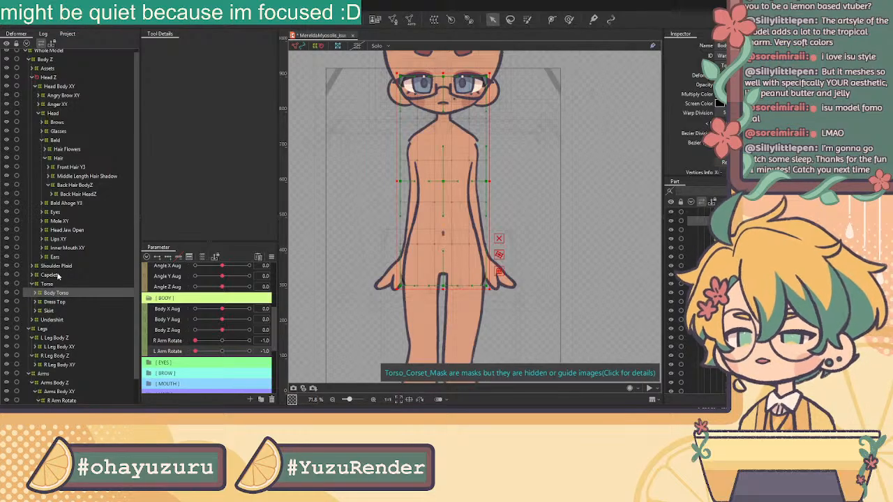
left_click(32, 77)
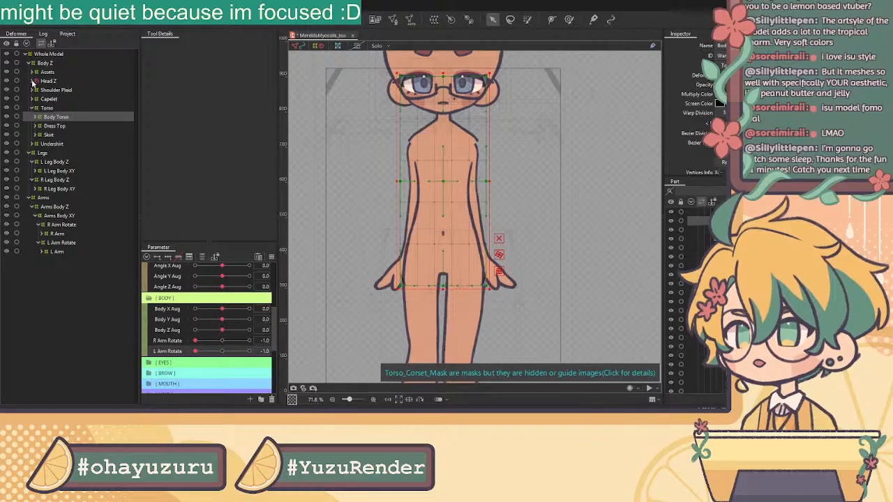
Step: Create nested parent warp deformers named Torso R Arm Rotate and Torso L Arm Rot above Torso XY
left_click(37, 118)
left_click(64, 126)
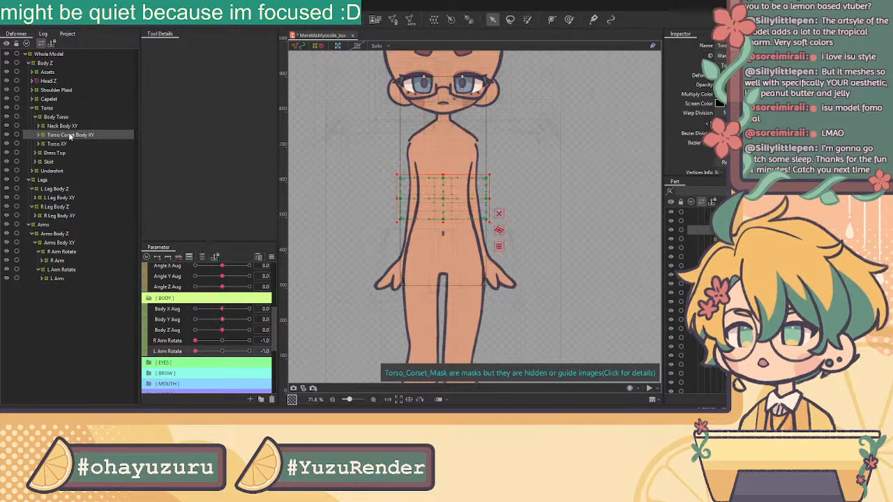
left_click(61, 144)
left_click(69, 135)
left_click(75, 145)
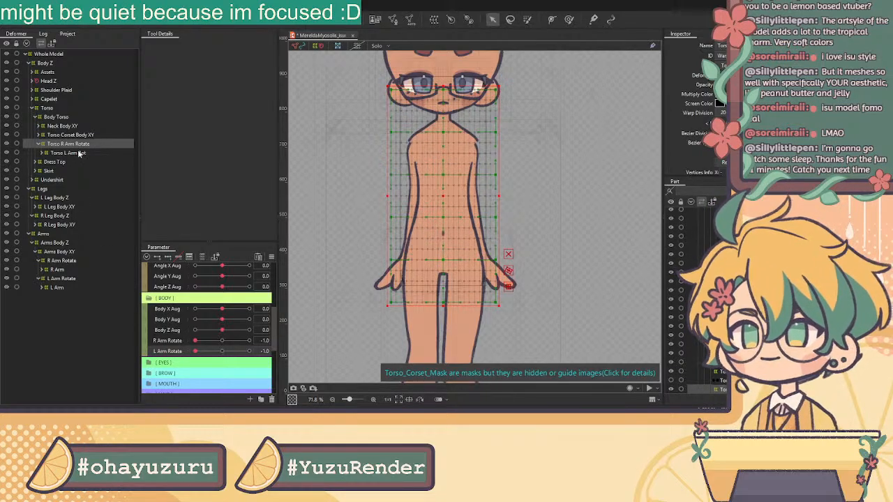
Step: Reset both arm rotation parameters to 0.0 and add three keys to each torso arm deformer on its matching parameter
left_click(79, 153)
left_click(222, 340)
left_click(222, 351)
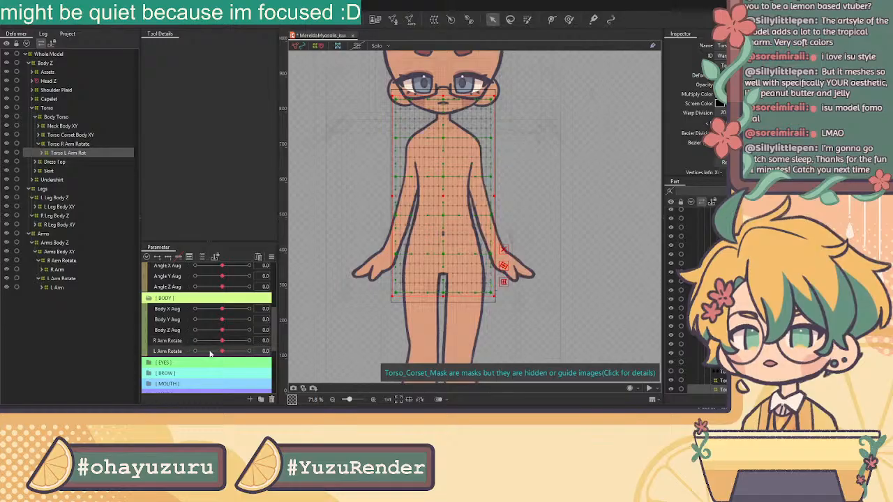
left_click(41, 155)
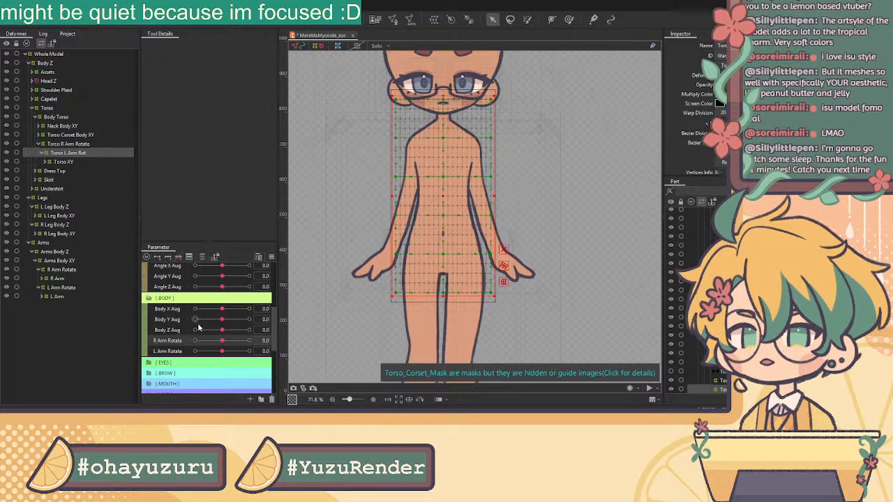
left_click(174, 351)
left_click(83, 143)
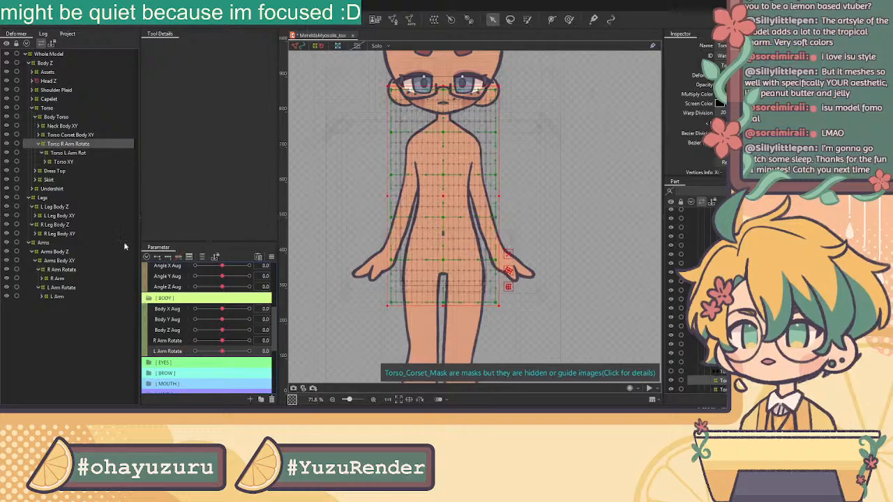
left_click(175, 340)
left_click(175, 351)
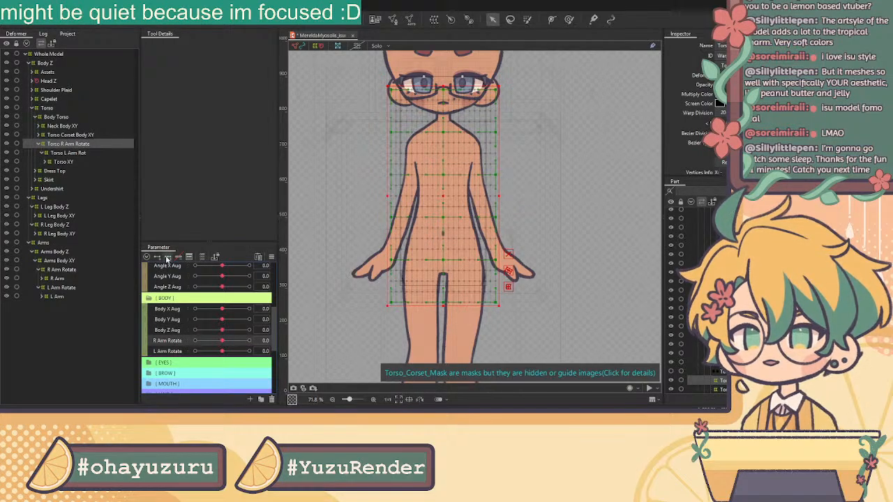
Step: At L Arm Rotate key 1.0, raise the shoulder edge of the Torso L Arm Rot warp to meet the lifted arm
left_click(72, 153)
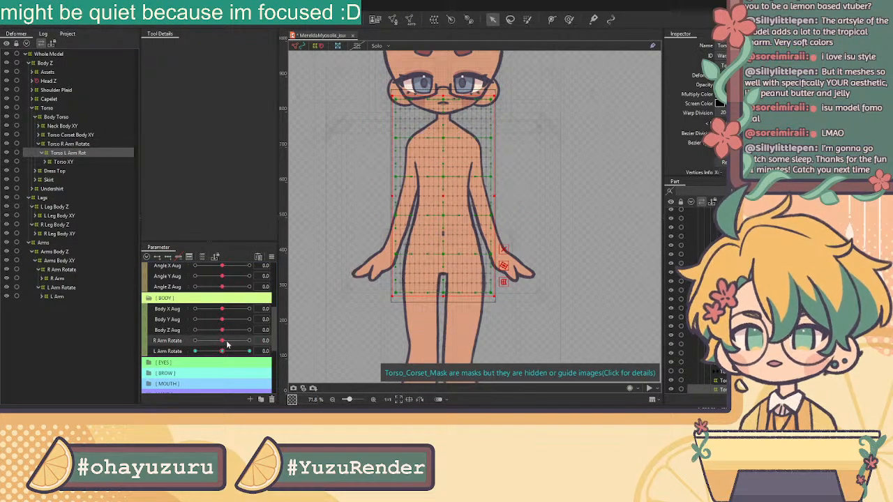
left_click(249, 351)
scroll(499, 128, "up", 5)
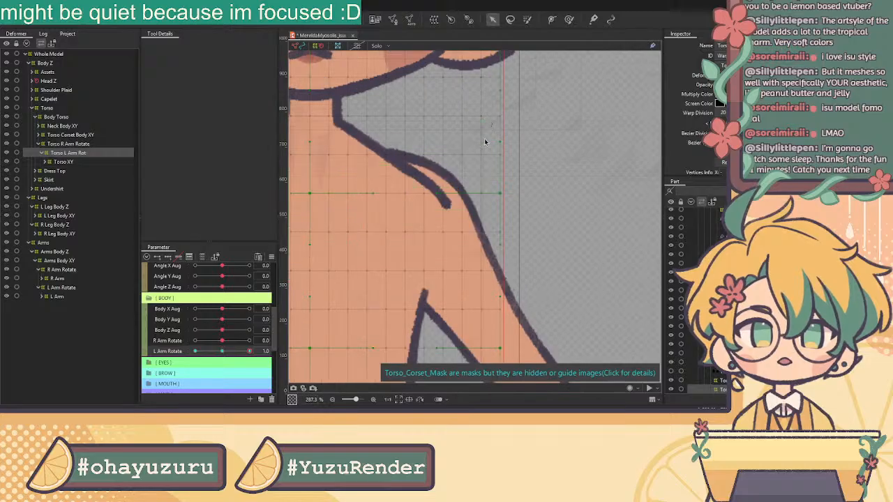
left_click_drag(498, 199, 510, 158)
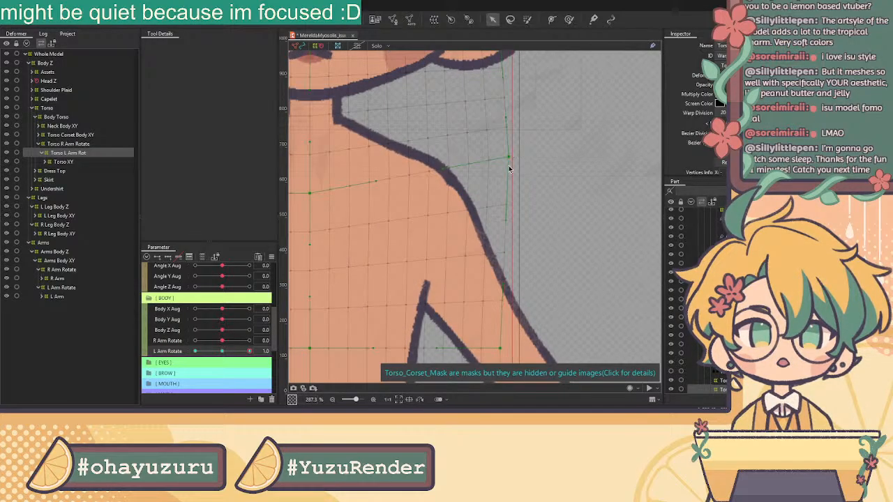
scroll(510, 159, "down", 5)
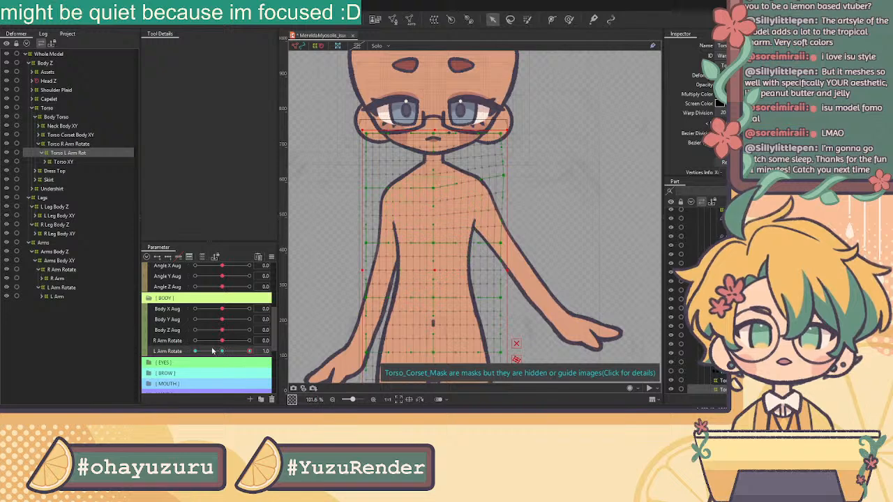
Step: At L Arm Rotate key -1.0, lower the shoulder edge of the Torso L Arm Rot warp, check the motion, and reset the parameter to 0.0
left_click_drag(249, 351, 195, 351)
scroll(498, 169, "up", 3)
left_click_drag(503, 214, 496, 227)
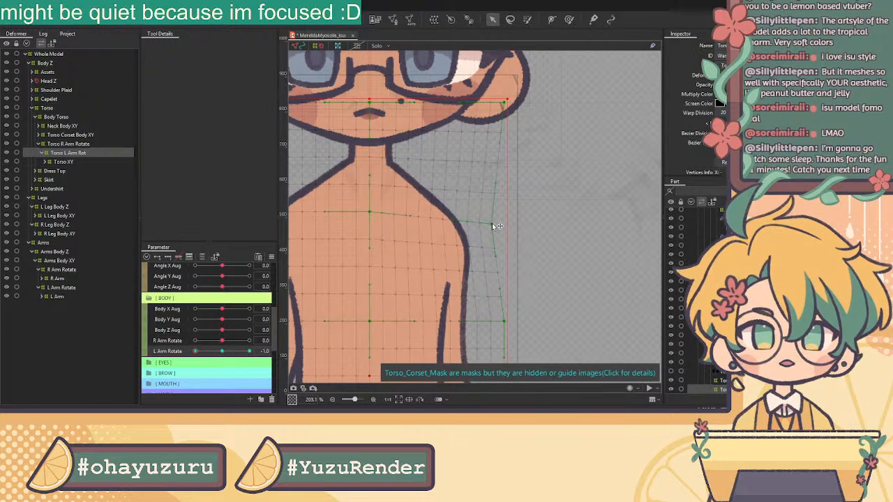
scroll(492, 226, "down", 3)
left_click_drag(196, 351, 249, 351)
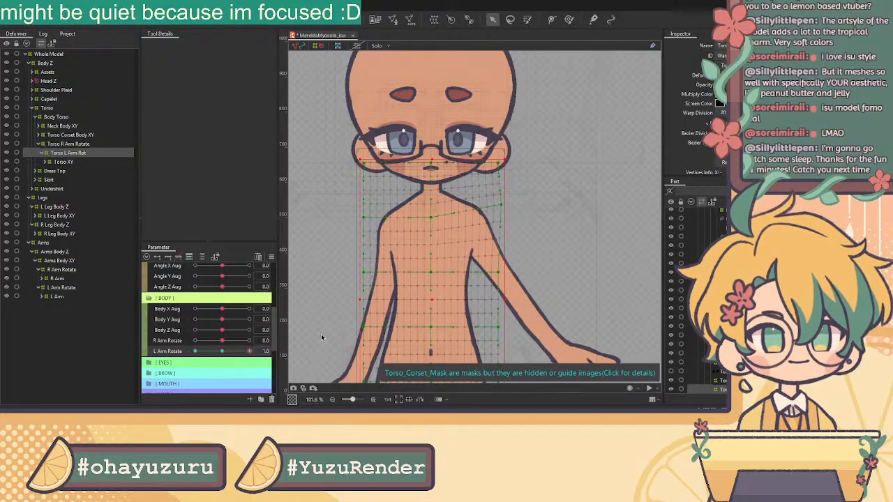
left_click(220, 351)
Step: At R Arm Rotate key 1.0, raise the shoulder and armpit edge of the Torso R Arm Rotate warp to match the lifted arm
left_click(69, 144)
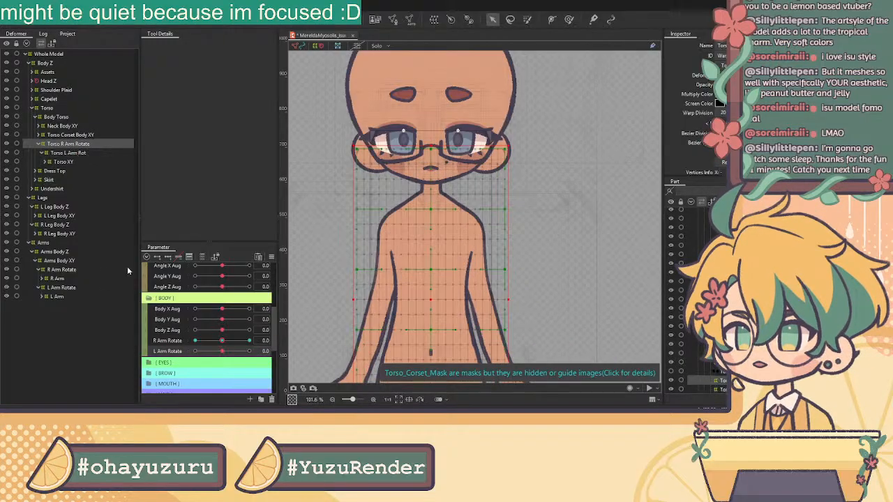
left_click_drag(225, 343, 249, 341)
scroll(380, 209, "up", 3)
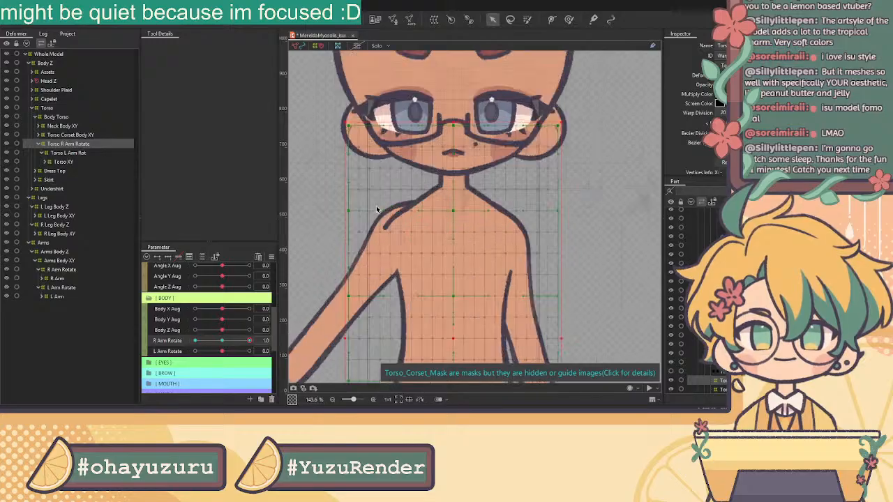
mouse_move(352, 207)
left_mouse_down()
mouse_move(346, 178)
mouse_move(349, 196)
left_mouse_up()
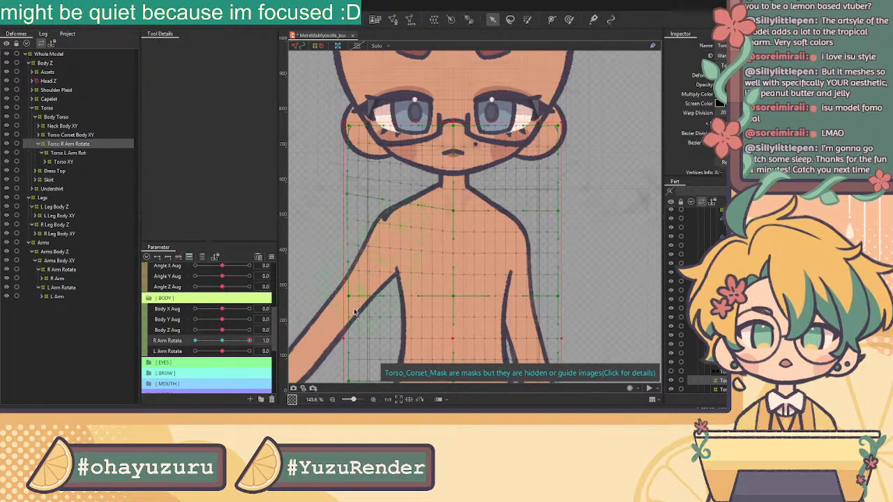
left_click_drag(350, 295, 344, 286)
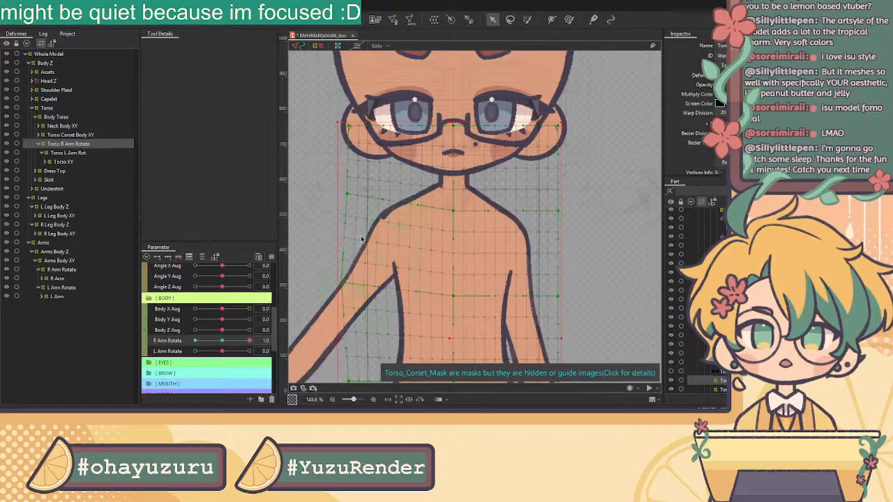
left_click_drag(348, 197, 349, 194)
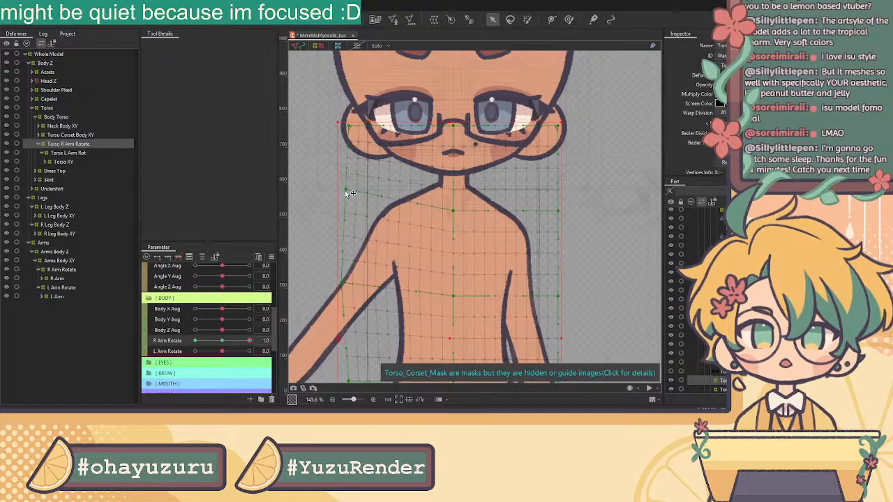
Step: At R Arm Rotate key -1.0, lower the shoulder edge of the Torso R Arm Rotate warp inward and return the parameter to 0.0
left_click_drag(250, 341, 165, 342)
left_click_drag(348, 210, 356, 224)
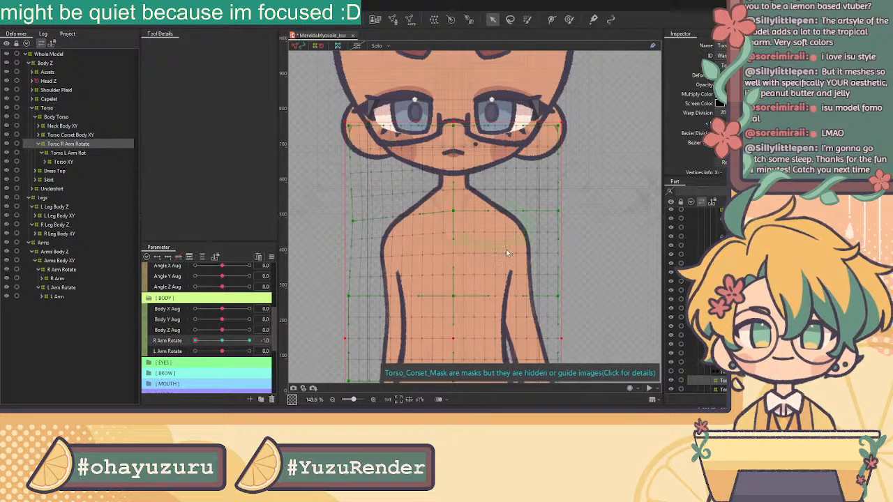
scroll(508, 252, "down", 5)
left_click(228, 343)
scroll(533, 271, "down", 2)
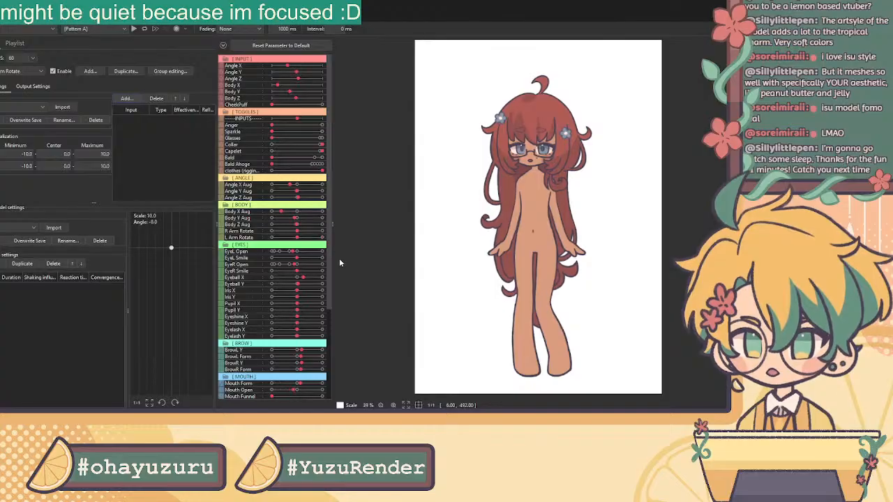
Step: Give the R Arm Rotate physics group the inputs Body X at 40, Body Y and Body Z, the output R Arm Rotate, and a pendulum
left_click(342, 311)
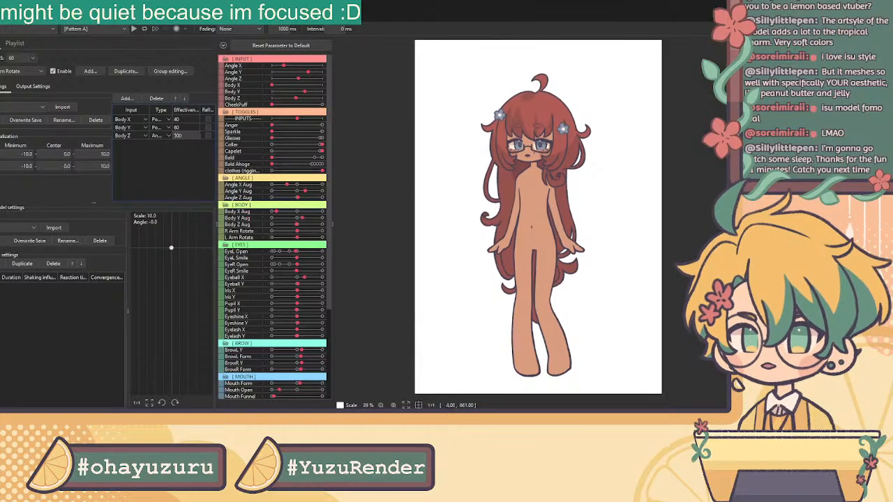
left_click(46, 88)
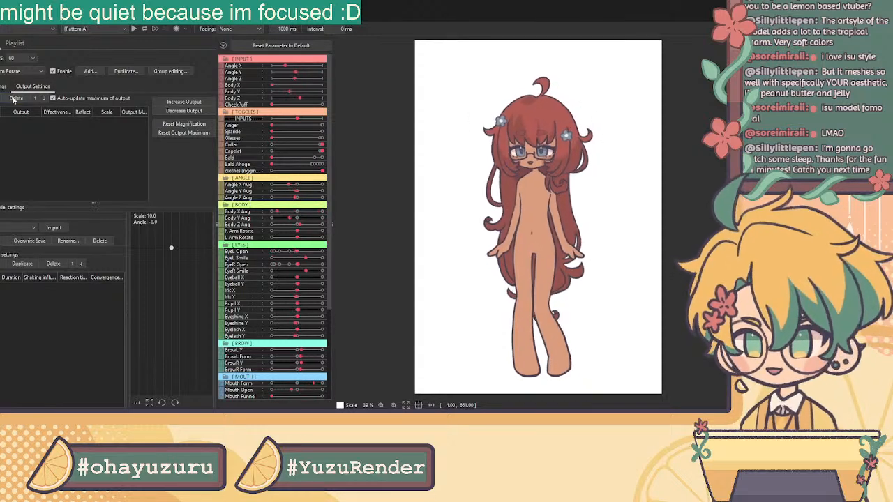
left_click(19, 264)
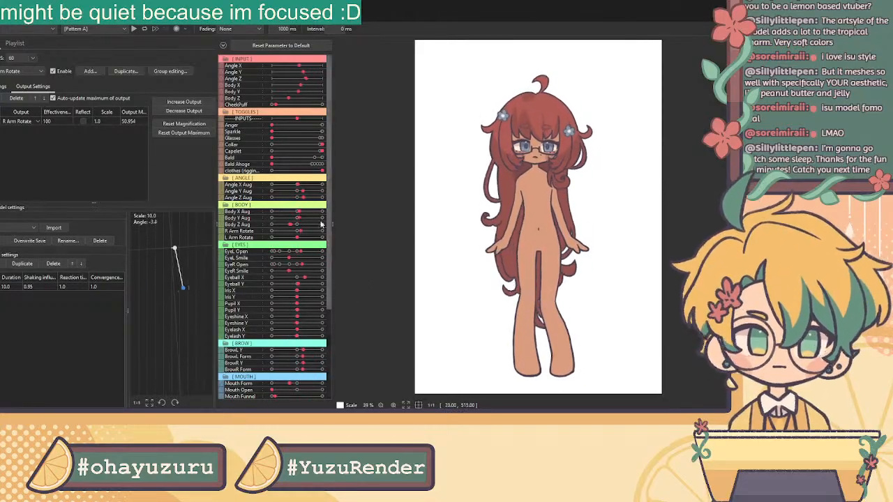
Step: Add a Breath input at 20, set Body Y to 40 and Body Z to 100, and lower the pendulum's shaking influence to 0.91
left_click(6, 86)
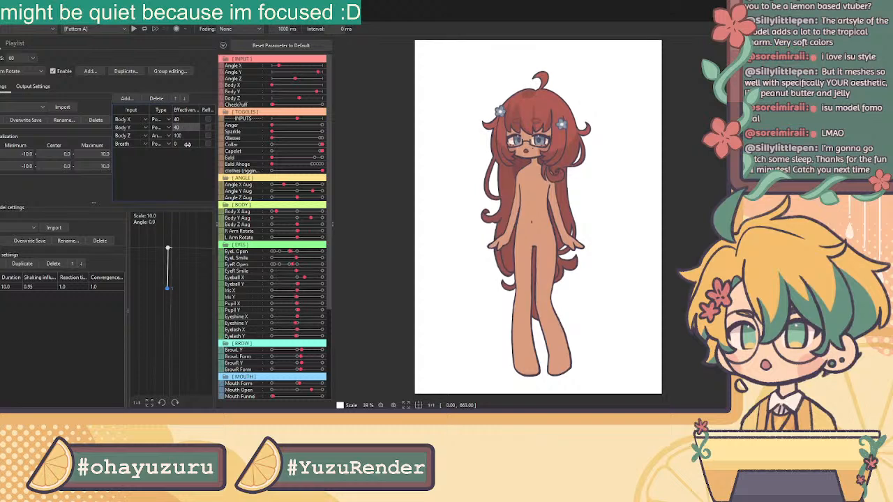
left_click_drag(177, 143, 173, 178)
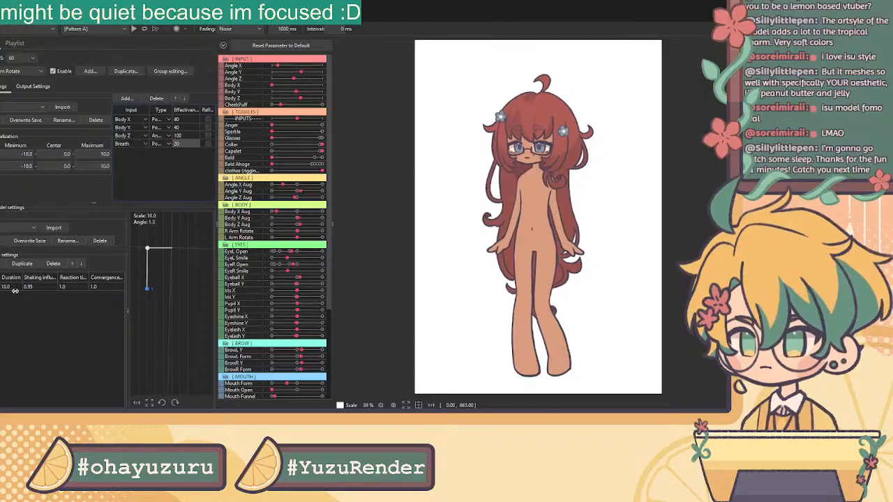
left_click_drag(42, 288, 42, 287)
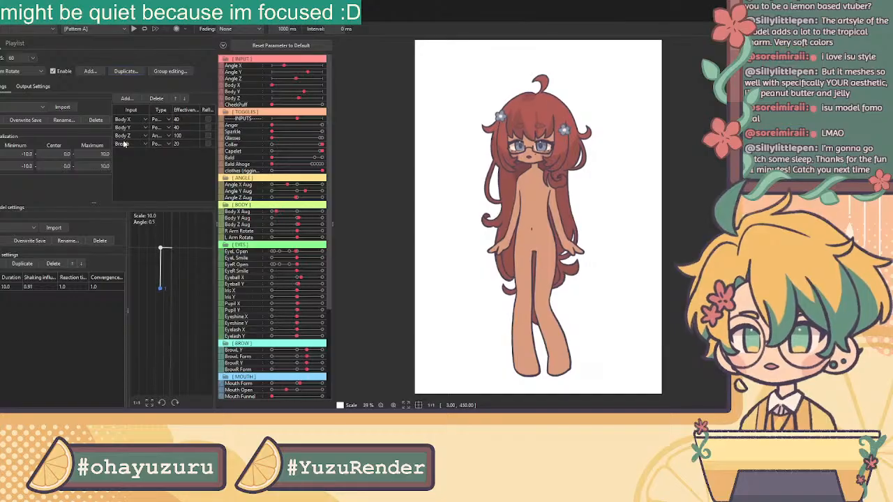
Step: Change the output of the duplicated arm physics group to L Arm Rotate and check the shoulder and arm motion in the preview
left_click(37, 86)
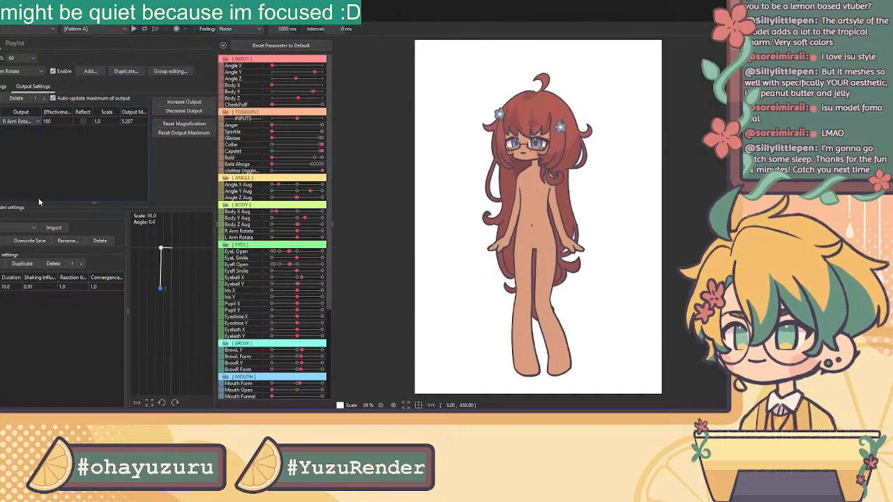
left_click(20, 168)
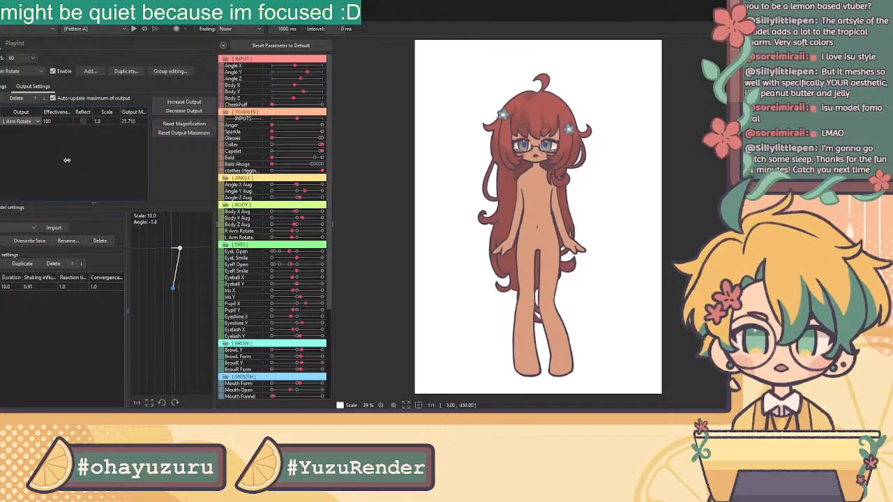
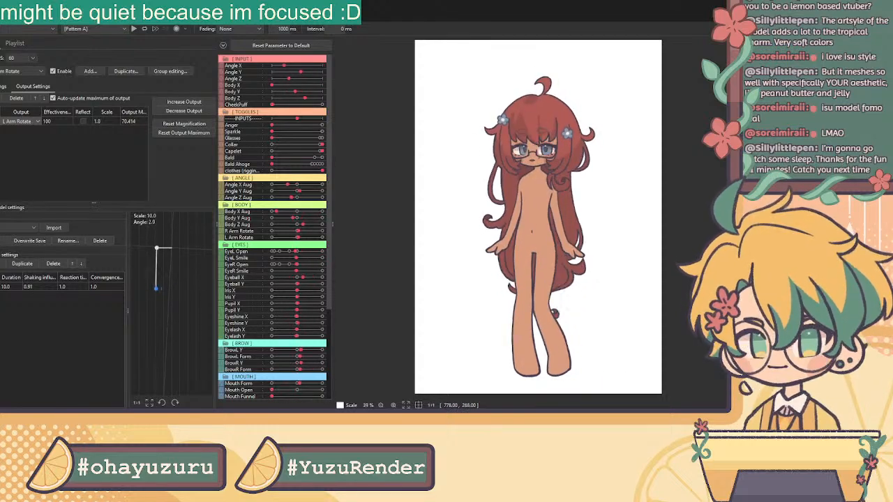
scroll(530, 217, "up", 3)
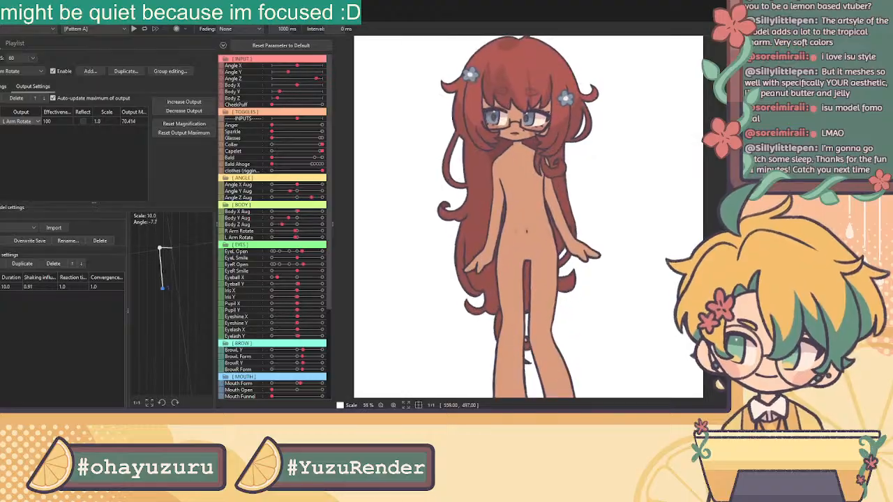
scroll(531, 217, "up", 6)
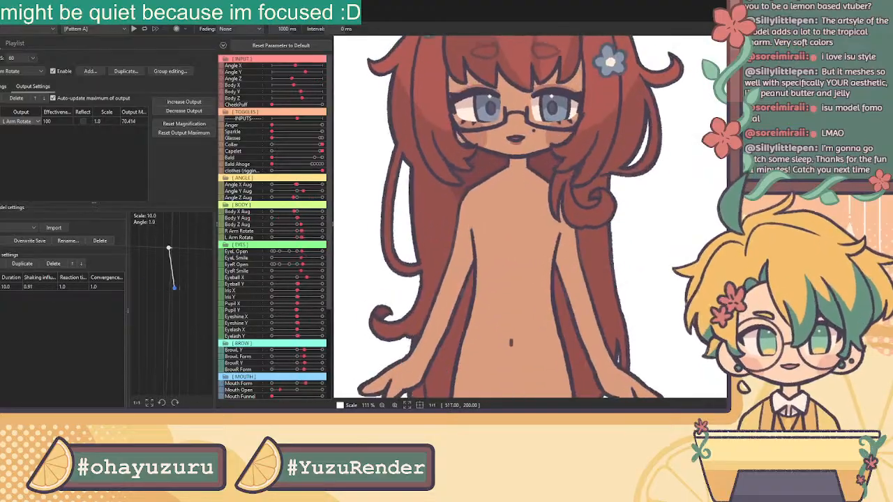
left_click_drag(577, 246, 618, 316)
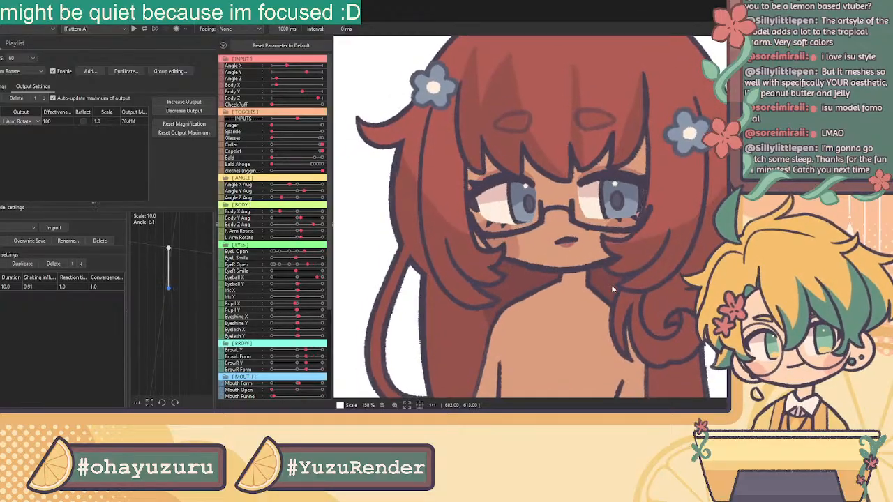
scroll(624, 256, "down", 3)
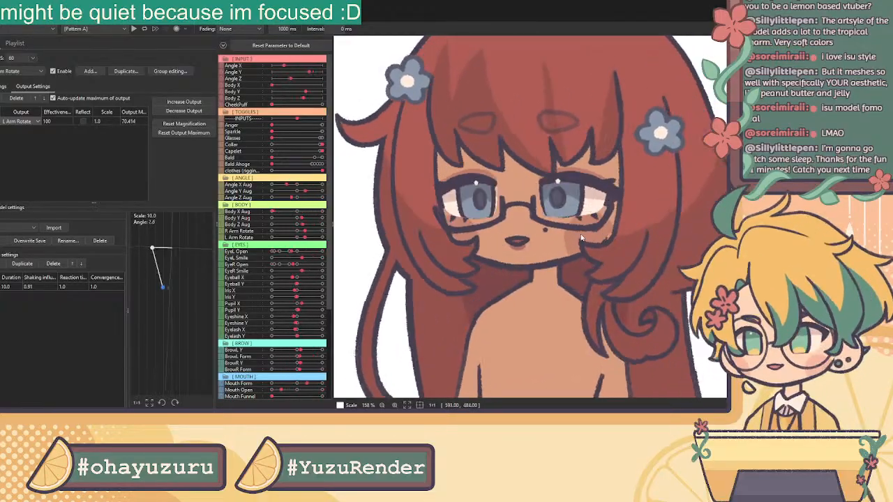
scroll(564, 221, "down", 4)
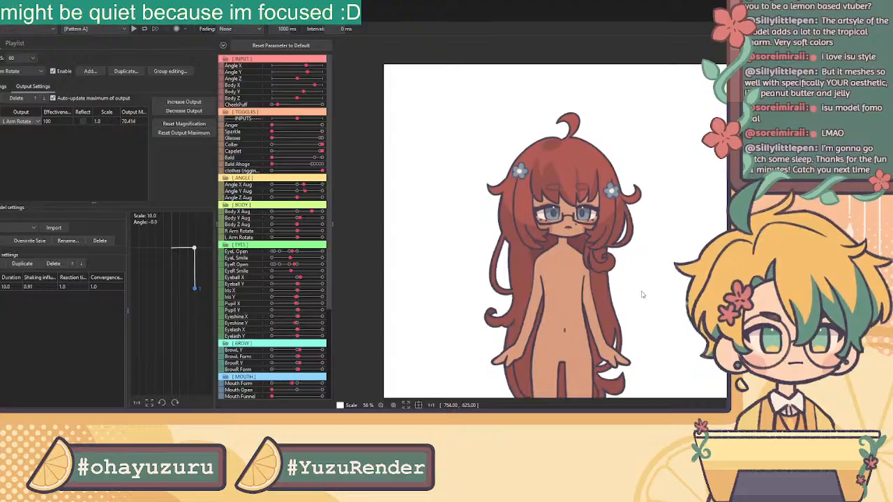
scroll(616, 197, "down", 2)
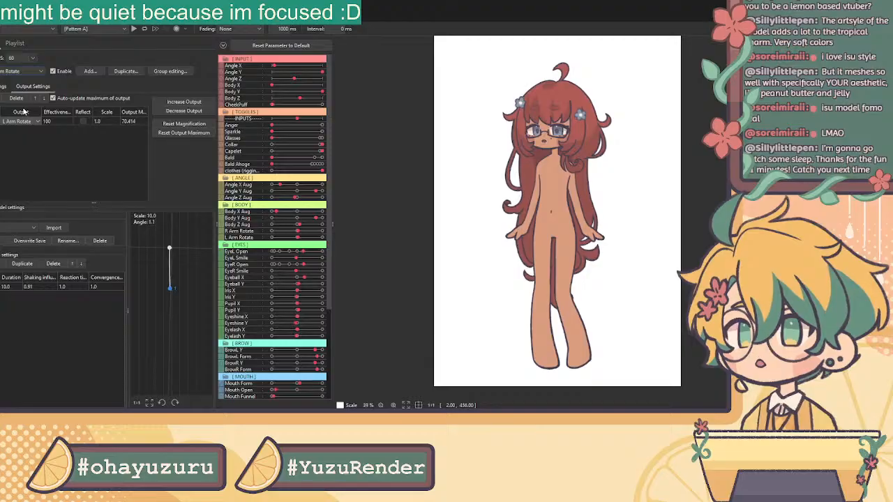
Step: Review the Body Y Aug physics group's inputs, examine the neck and shoulder motion up close, and close the physics settings
key("Down")
left_click(6, 86)
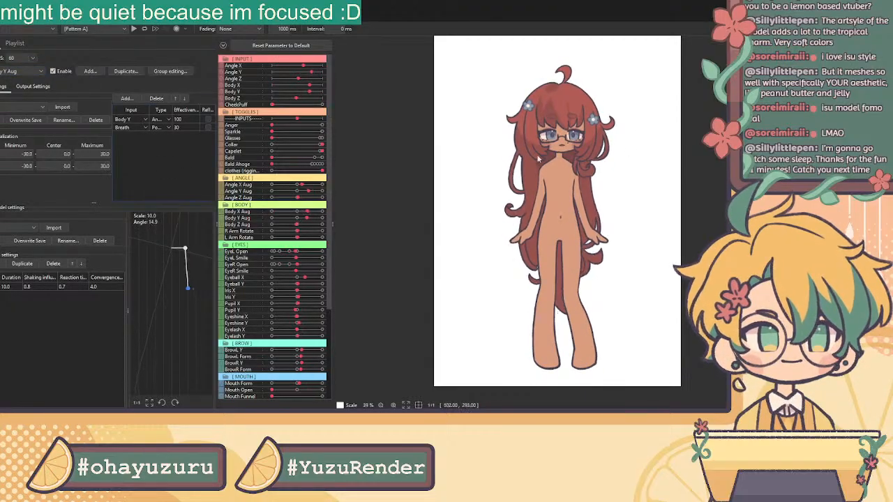
scroll(664, 171, "up", 5)
scroll(663, 170, "up", 4)
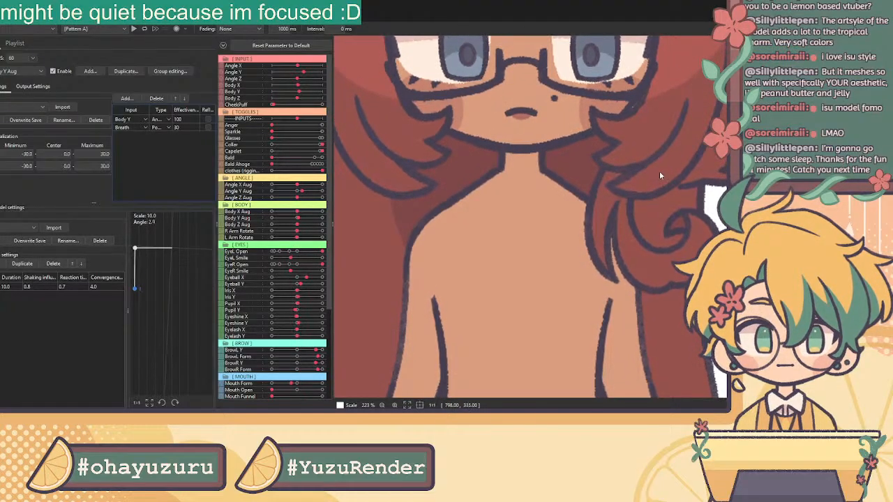
key("Escape")
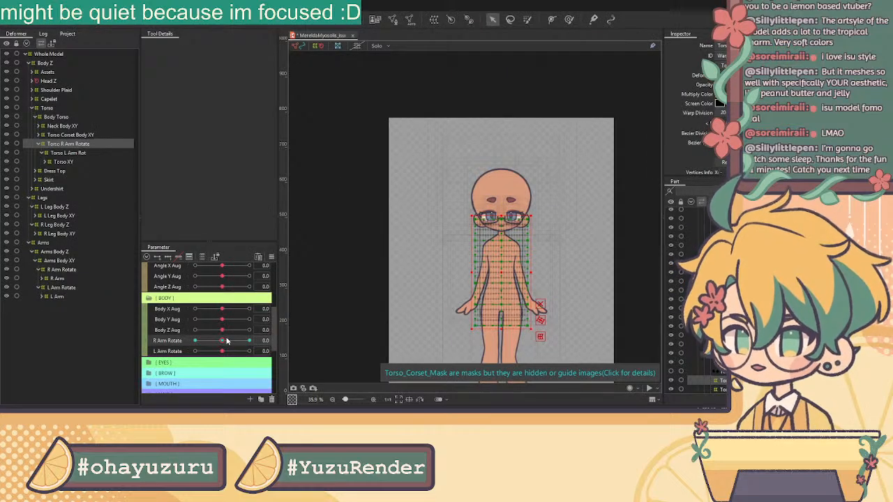
Step: Set the Bald toggle to 0 to show the character's hair
scroll(217, 363, "up", 5)
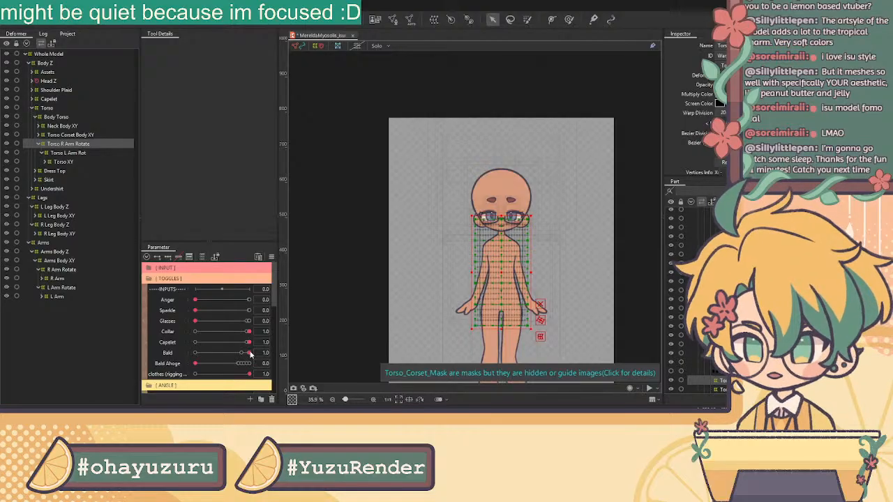
left_click_drag(249, 353, 181, 357)
scroll(192, 347, "down", 5)
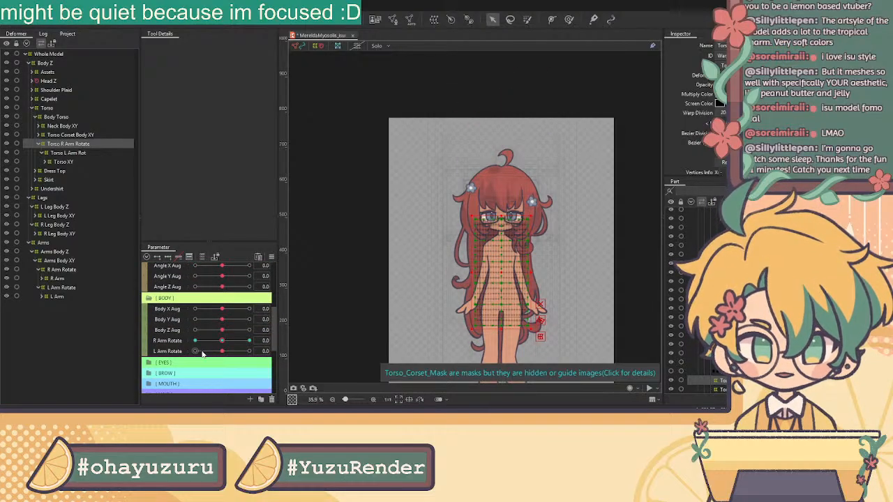
Step: Expand the deformer hierarchy from Head Z through Head Body XY, Head, Bald and Hair, and select the Front Hair Y3 warp
left_click(31, 82)
left_click(36, 90)
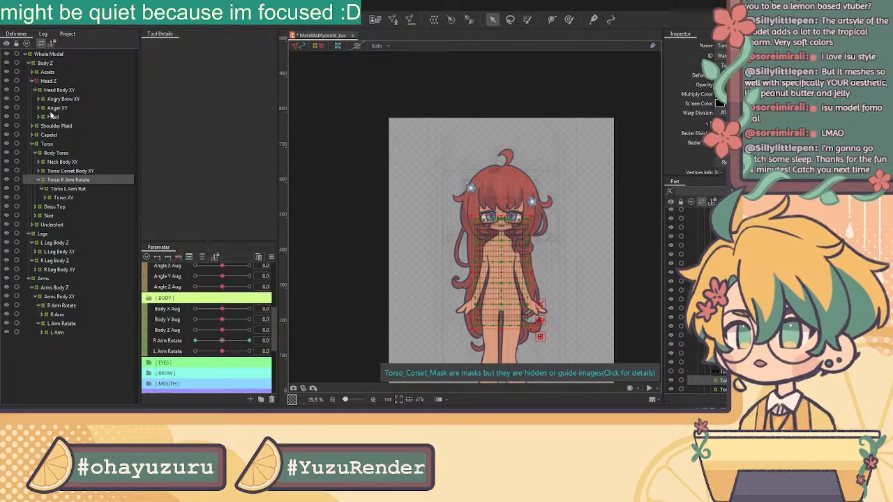
left_click(51, 116)
left_click(37, 117)
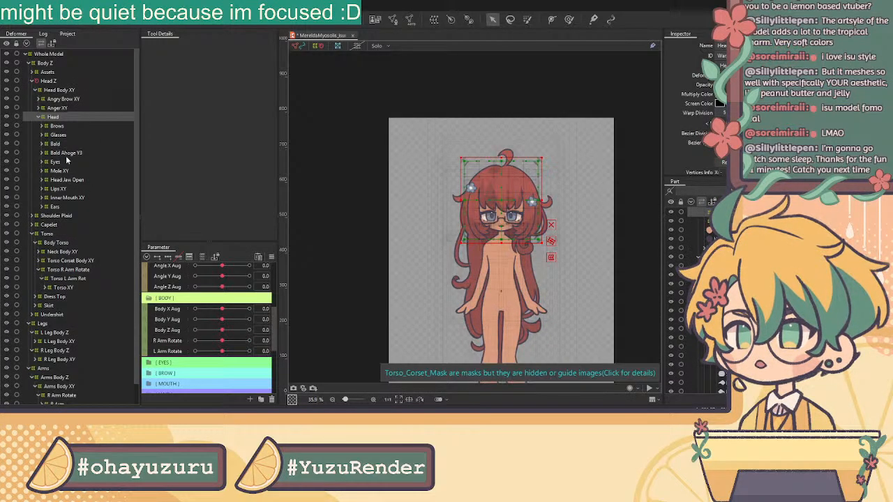
left_click(44, 144)
left_click(42, 144)
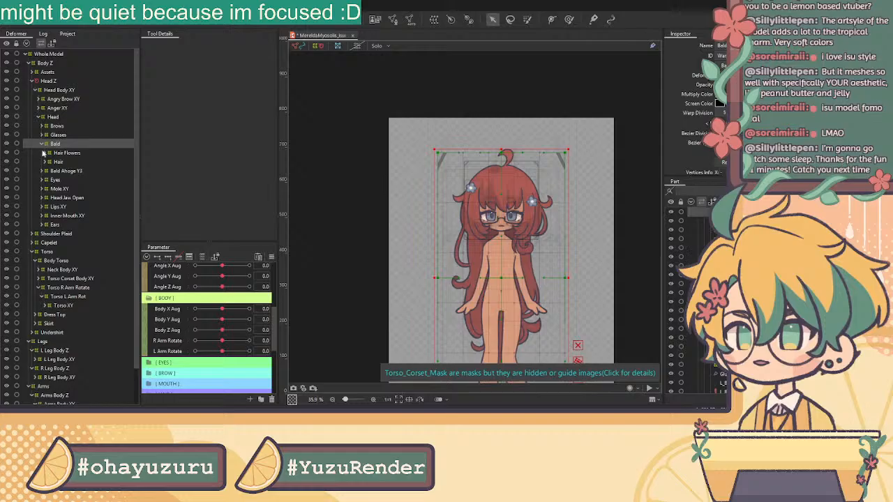
left_click(46, 162)
left_click(50, 172)
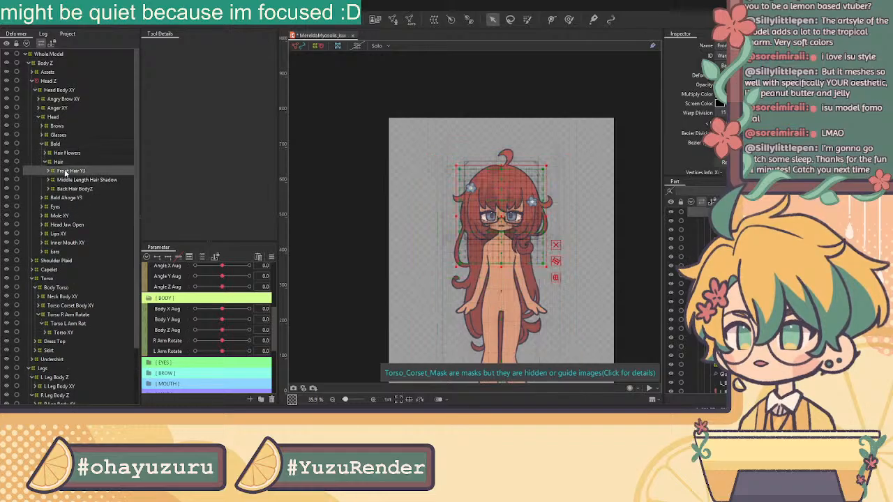
scroll(503, 196, "up", 6)
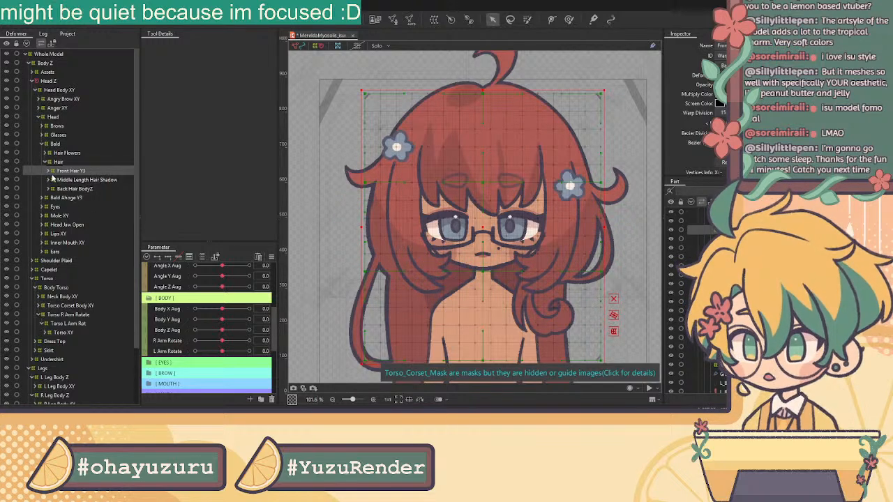
Step: Examine the areas covered by the Middle Length Hair Shadow, Back Hair BodyZ, Front Hair Y3, Bangs and Side Hair warps
left_click(71, 181)
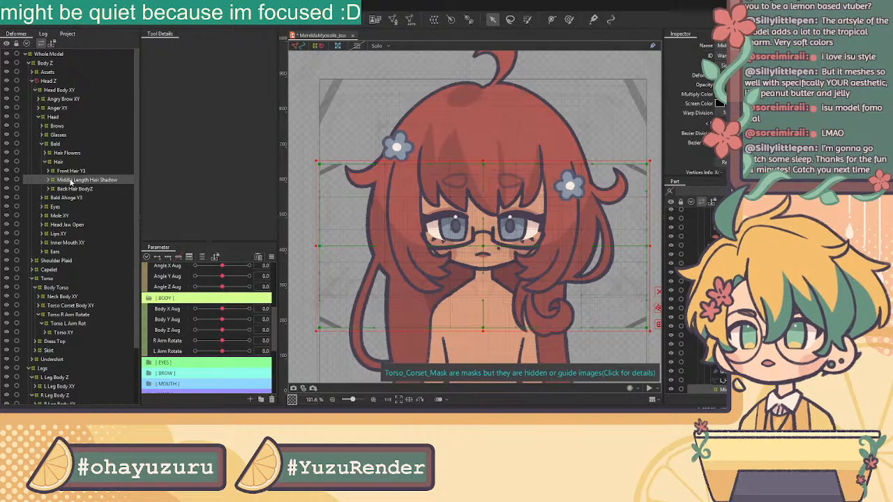
left_click(69, 189)
left_click(52, 171)
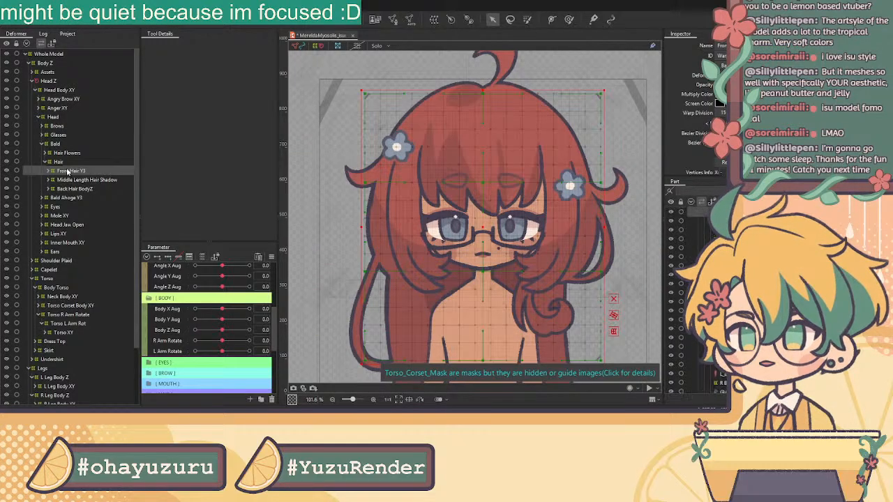
left_click(48, 172)
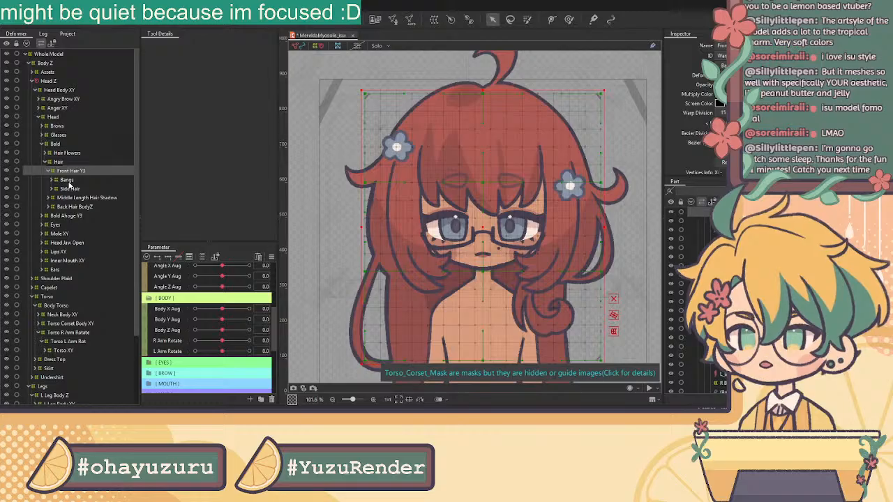
left_click(53, 182)
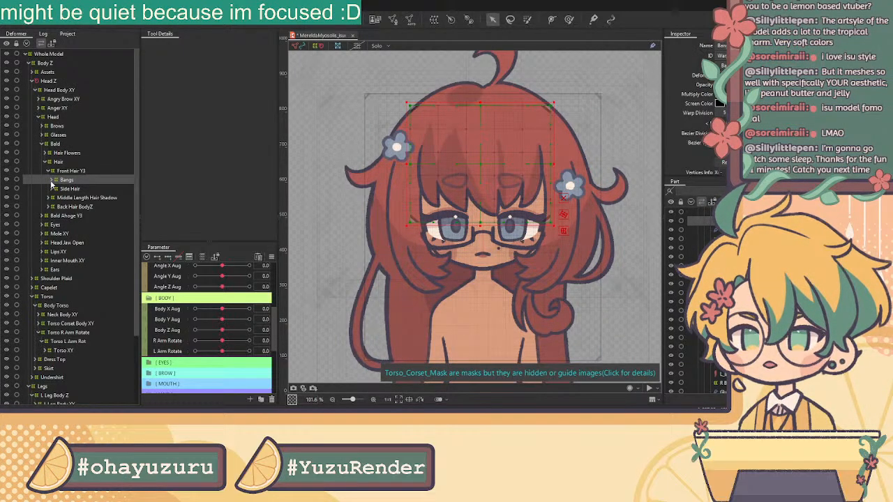
left_click(63, 191)
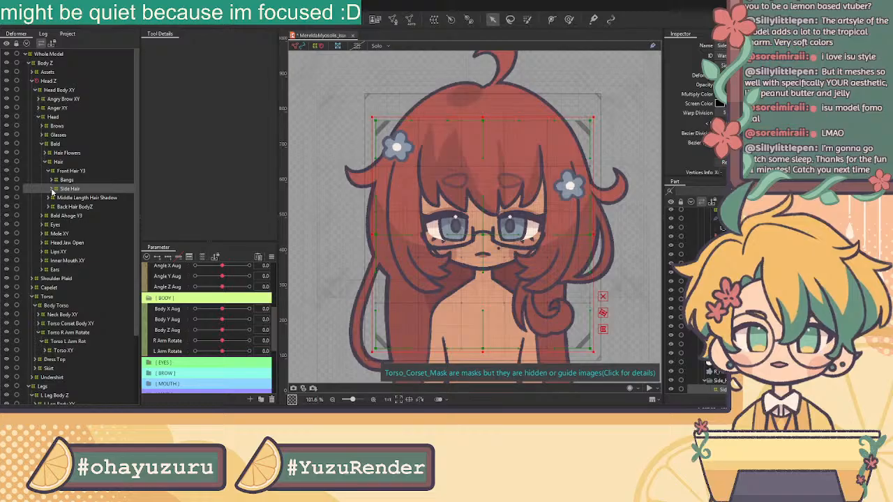
left_click(62, 182)
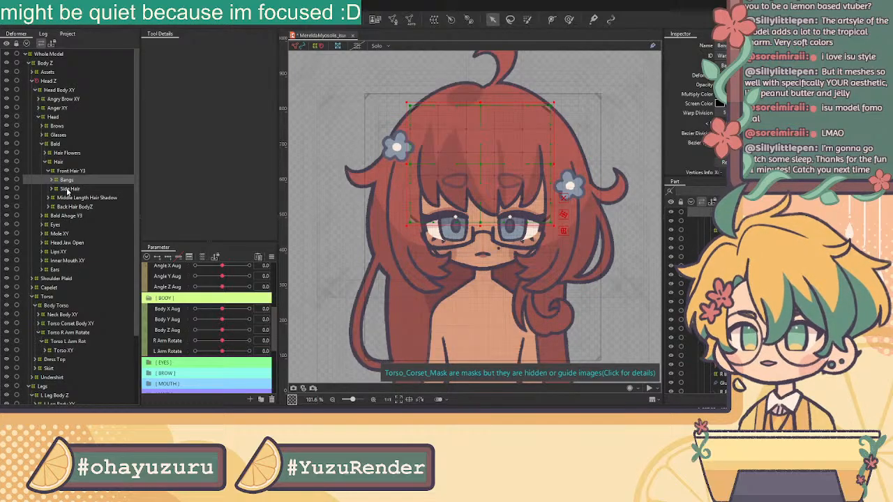
left_click(69, 191, "ctrl")
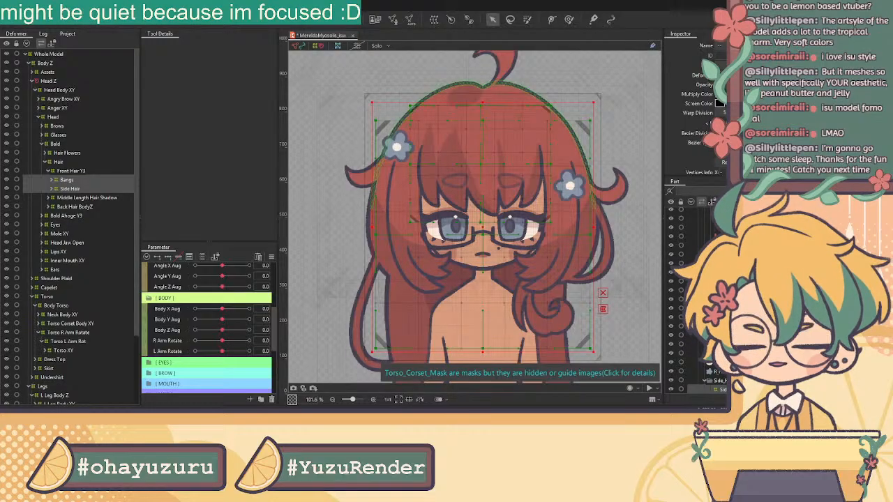
Step: Create a parent warp deformer named Front Hair Breath around Front Hair Y3 and bring the Breath parameter group into view
left_click(71, 170)
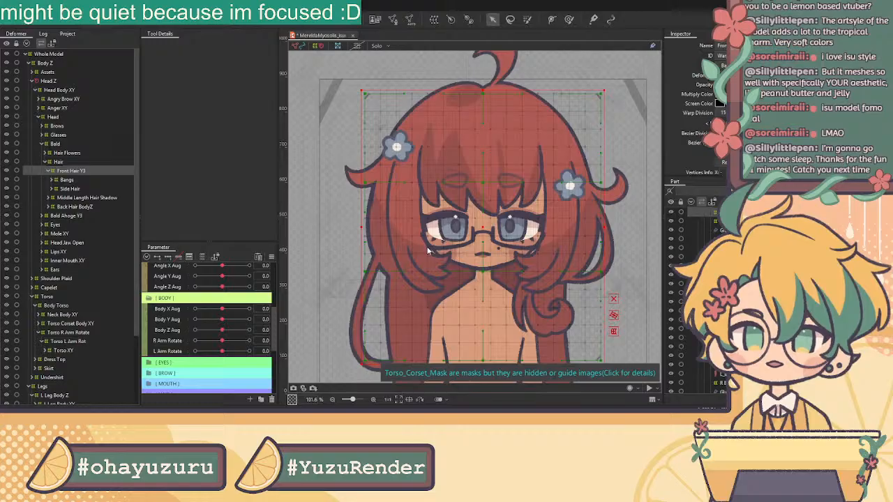
key("ctrl+y")
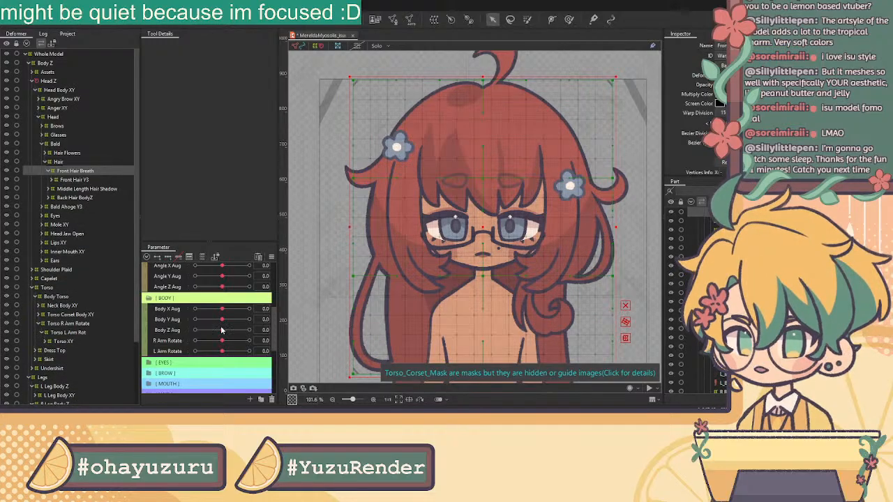
scroll(221, 329, "down", 5)
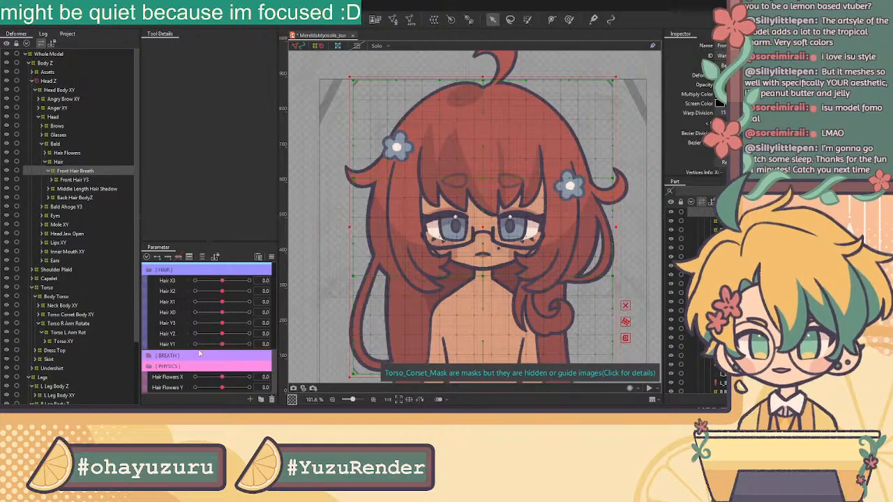
Step: Add Breath blend-shape keys to the Front Hair Breath warp and, at Breath 1.0, bulge both side edges outward at the lower hair
left_click(208, 355)
left_click(211, 370)
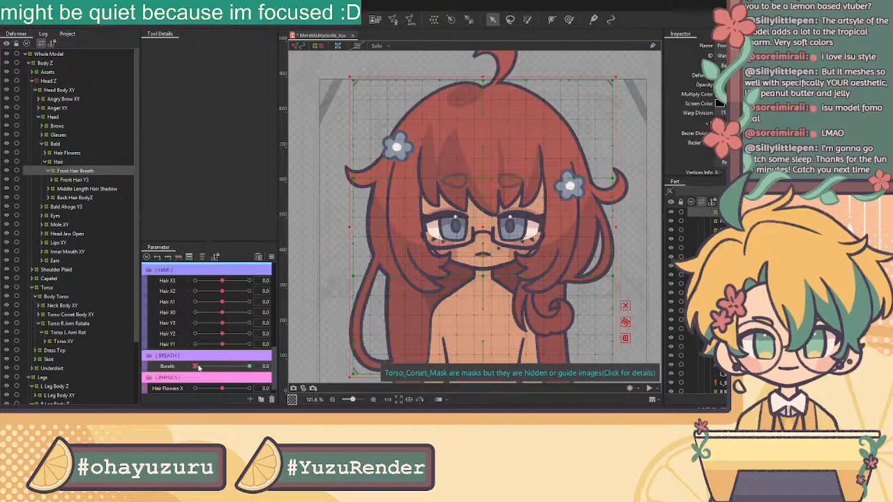
left_click_drag(198, 368, 249, 366)
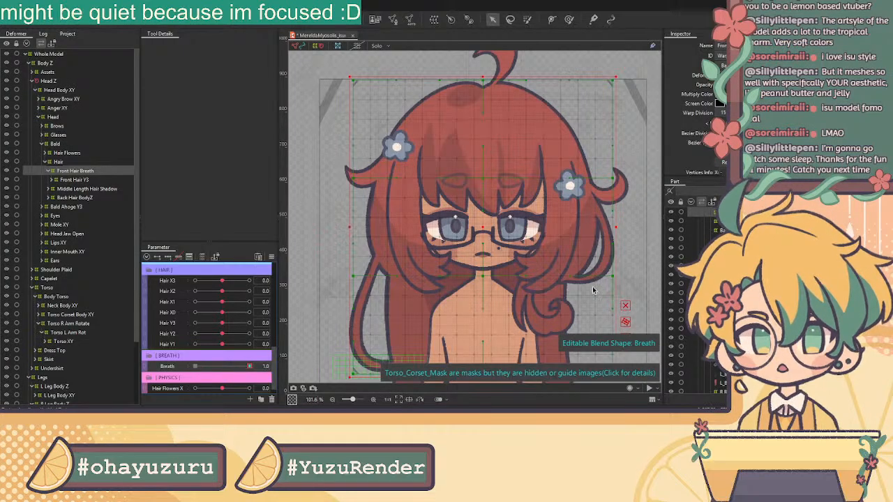
scroll(562, 265, "down", 2)
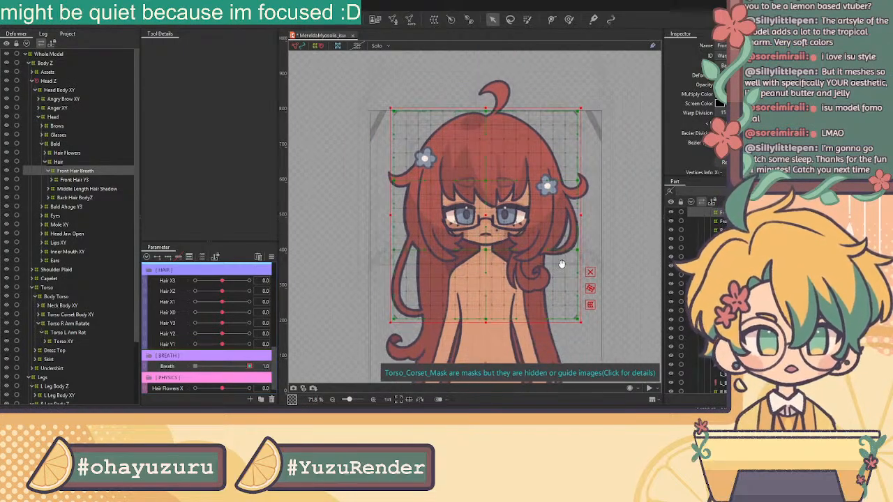
scroll(579, 253, "up", 2)
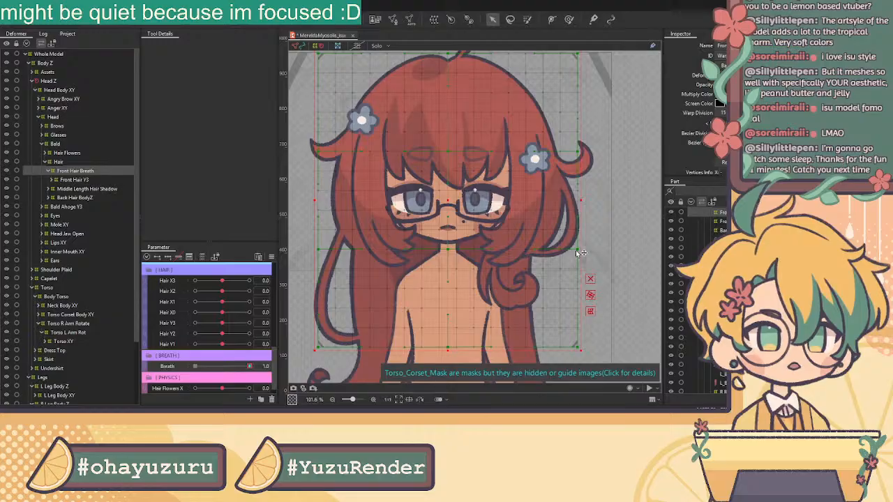
left_click_drag(579, 252, 601, 246)
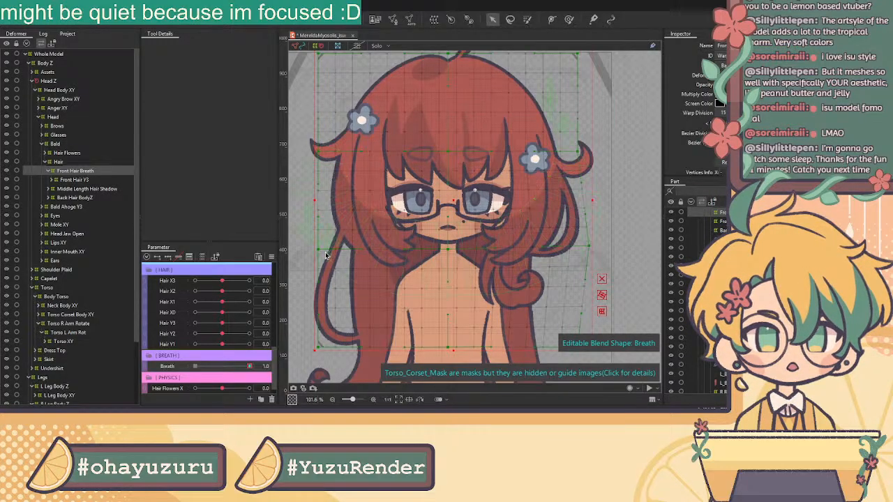
left_click_drag(316, 250, 309, 248)
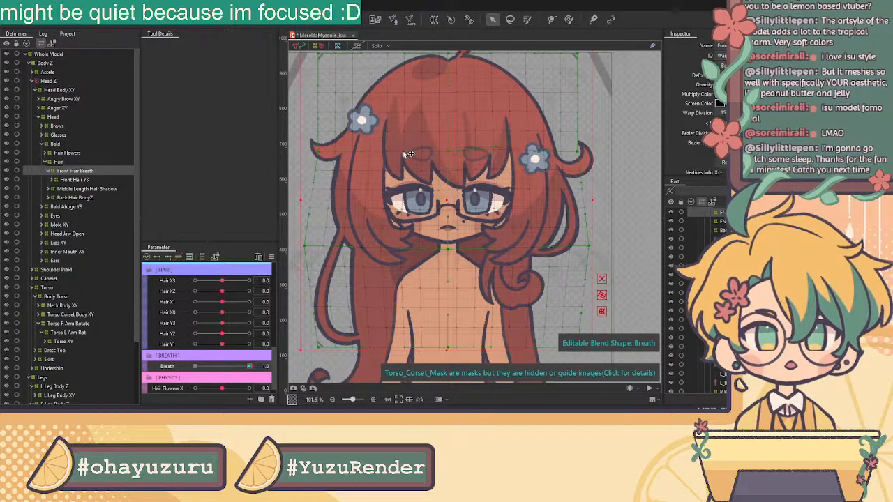
Step: Reduce the outward bulge on both side edges of the Front Hair Breath warp and check the motion by varying Breath
mouse_move(249, 366)
left_mouse_down()
mouse_move(217, 370)
mouse_move(249, 366)
left_mouse_up()
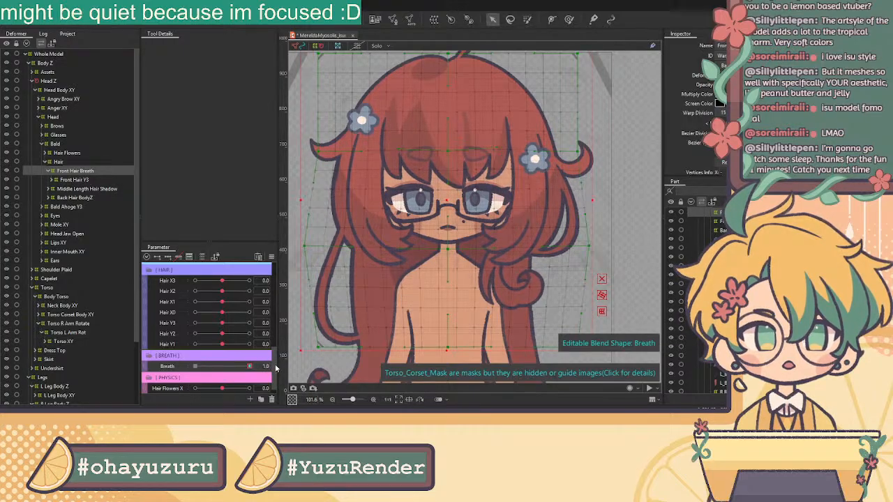
left_click_drag(589, 247, 586, 248)
left_click_drag(309, 249, 314, 249)
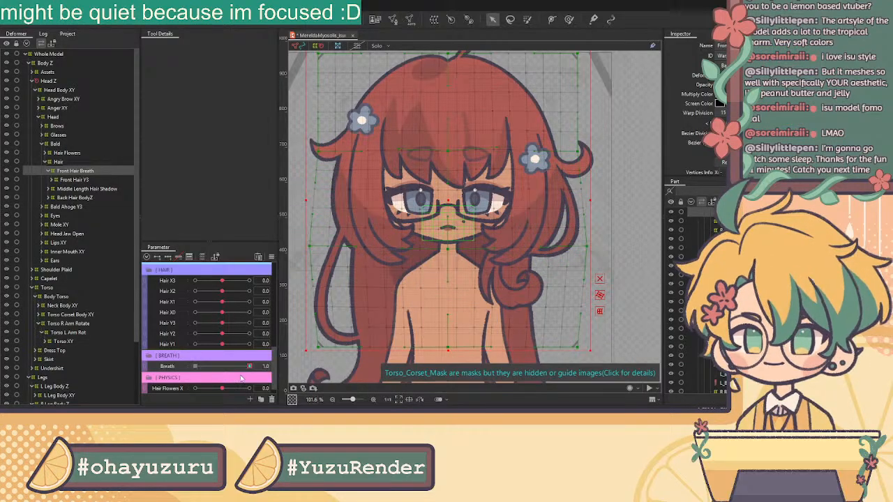
mouse_move(249, 367)
left_mouse_down()
mouse_move(196, 369)
mouse_move(260, 365)
left_mouse_up()
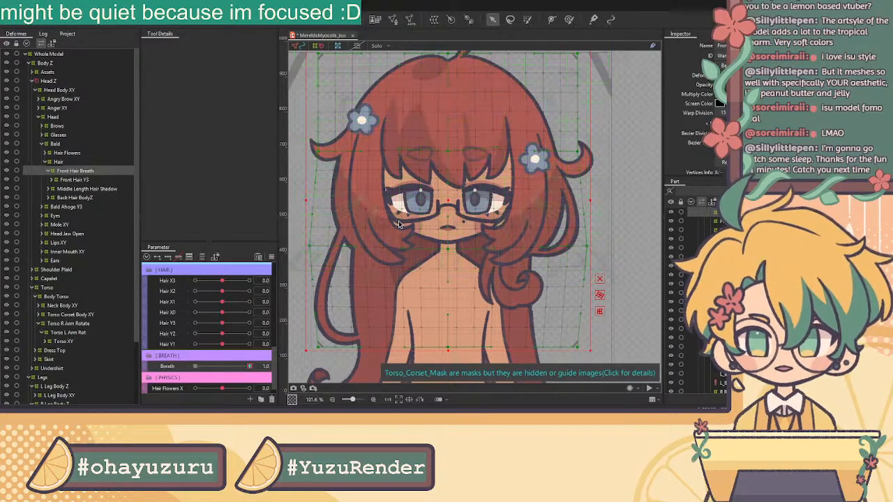
Step: Undo the breath shaping and the creation of the Front Hair Breath warp around Front Hair Y3
left_click(485, 287)
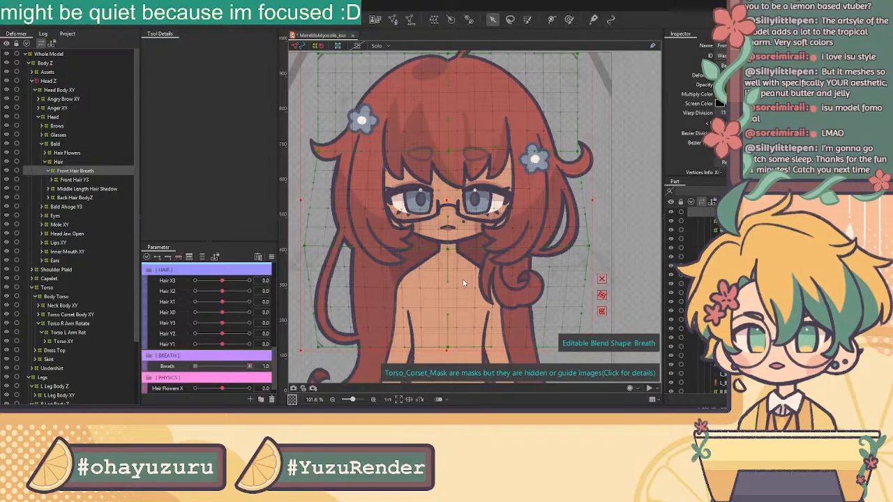
left_click(463, 283)
key("ctrl+z")
key("ctrl+z")
key("ctrl+z")
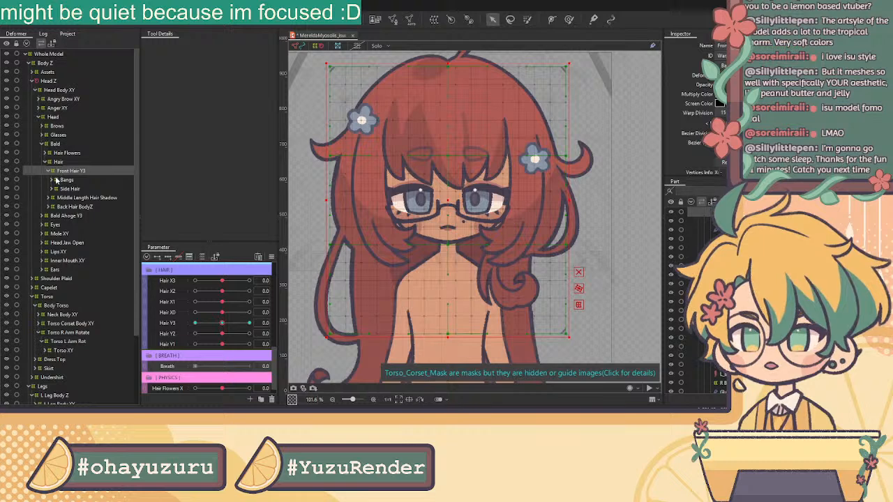
Step: Create a parent warp deformer named Side Hair Breath around Side Hair Y2 inside the Side Hair group
left_click(50, 180)
left_click(51, 180)
left_click(52, 189)
left_click(81, 207)
left_click(72, 198)
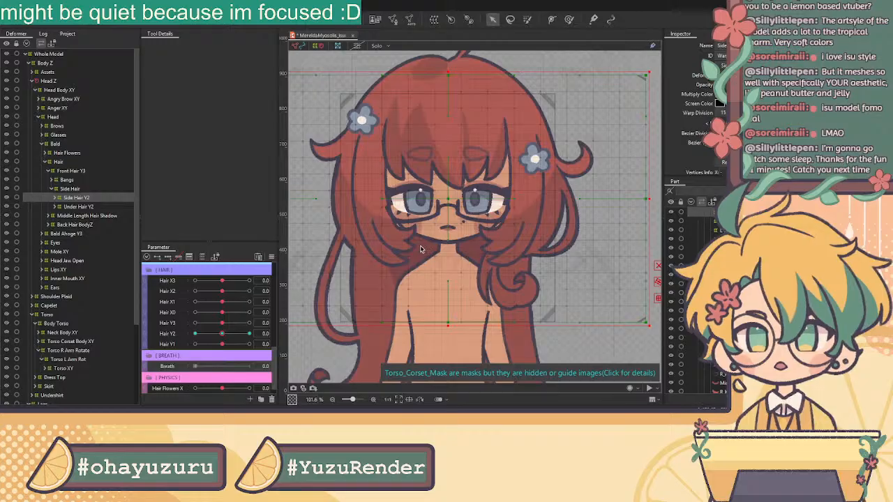
key("ctrl+z")
Step: Create a parent warp deformer named Bangs Breath around Bangs Y2 inside the Bangs group
left_click(67, 181)
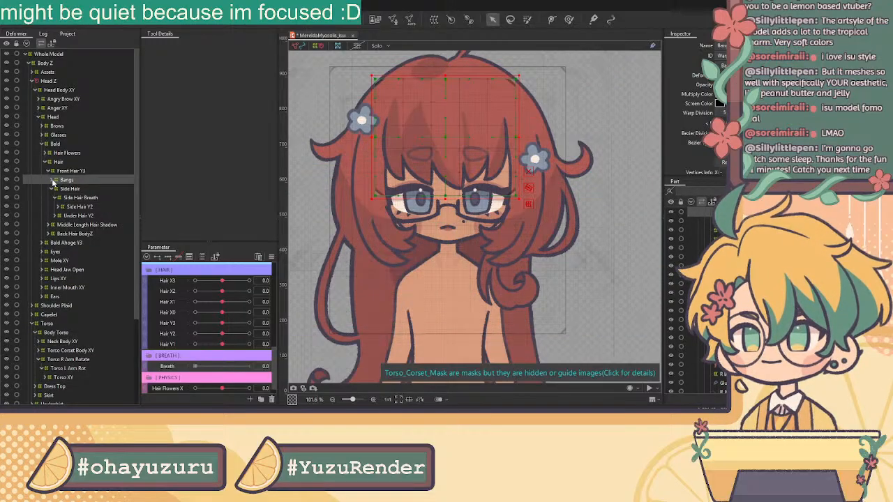
left_click(53, 181)
left_click(79, 190)
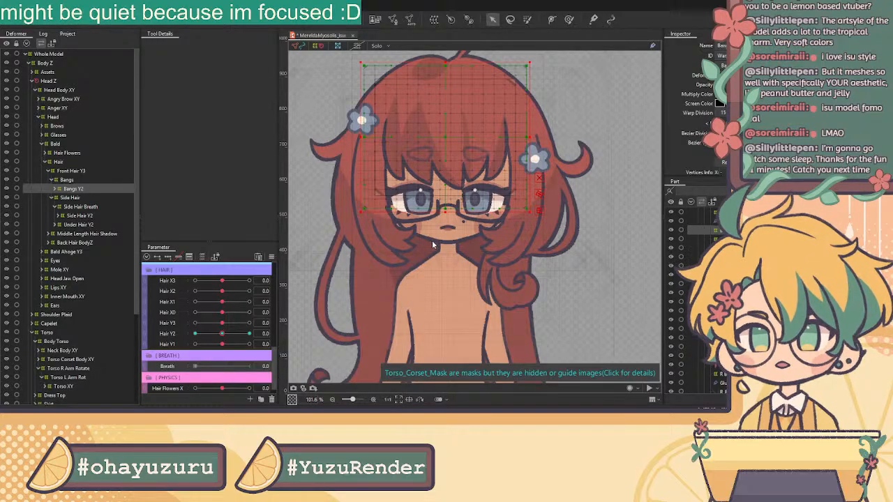
Step: Select Bangs Breath and Side Hair Breath together, add Breath blend-shape keys to them and set Breath to 1.0
left_click(89, 225)
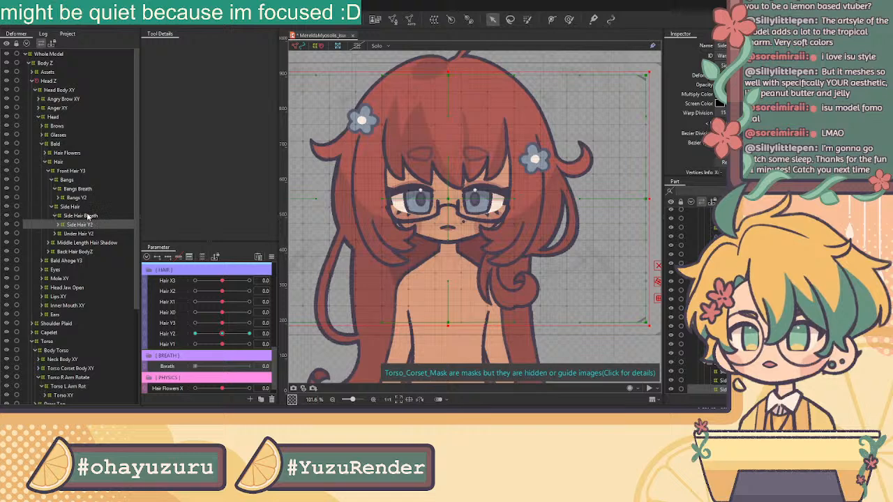
left_click(88, 217)
left_click(78, 189, "ctrl")
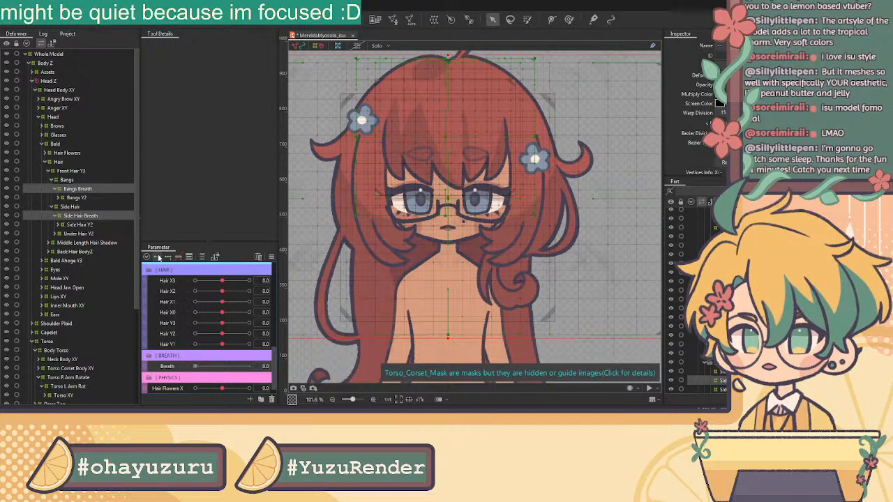
left_click_drag(213, 370, 249, 367)
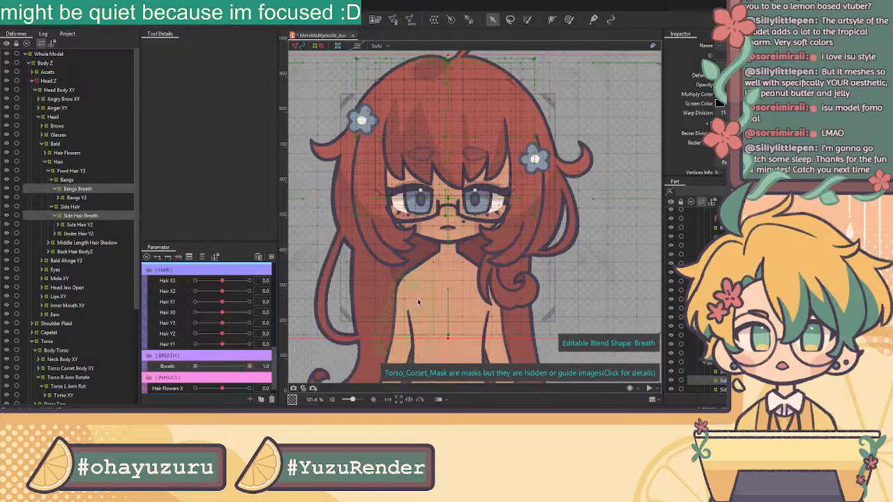
Step: At Breath 1.0, flare the lower side edges of the Bangs Breath warp slightly outward and check the motion between 0 and 1
left_click(82, 190)
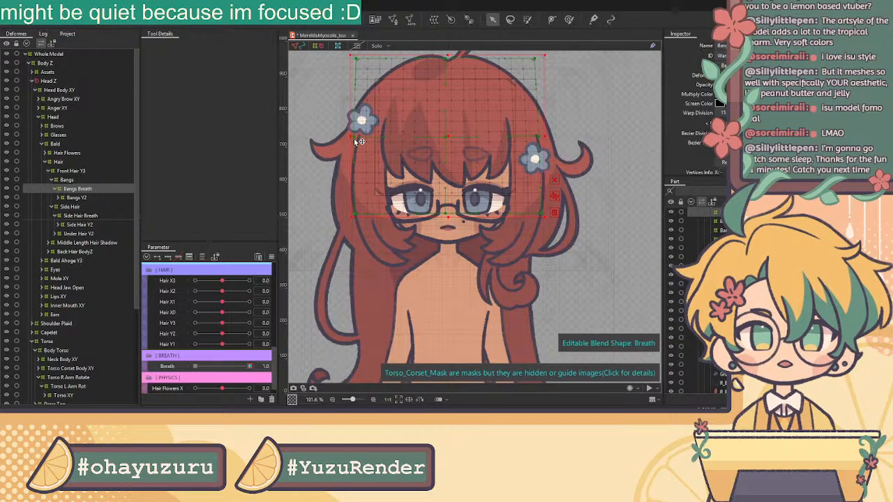
mouse_move(249, 366)
left_mouse_down()
mouse_move(206, 367)
mouse_move(265, 367)
left_mouse_up()
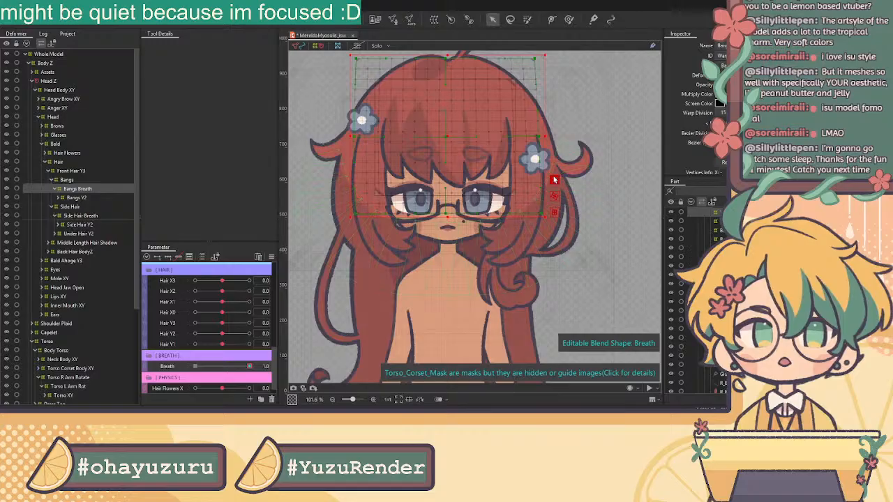
left_click(447, 136)
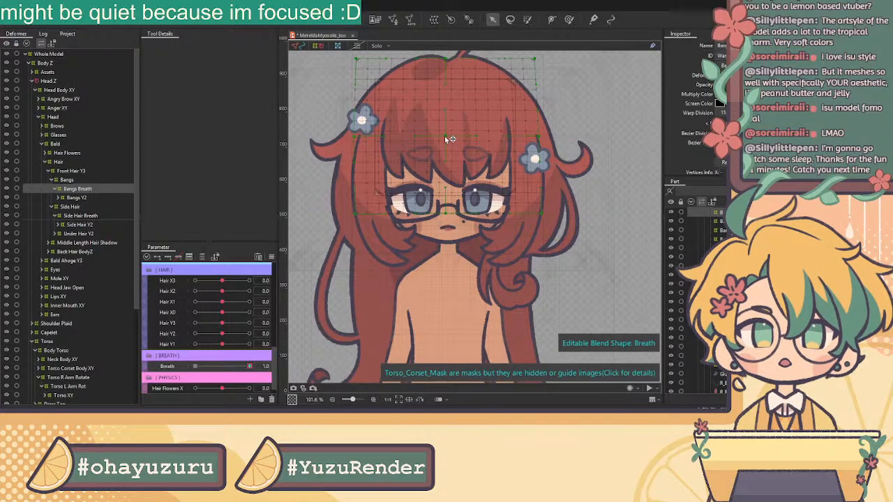
mouse_move(249, 366)
left_mouse_down()
mouse_move(188, 368)
mouse_move(264, 370)
mouse_move(196, 370)
mouse_move(251, 368)
left_mouse_up()
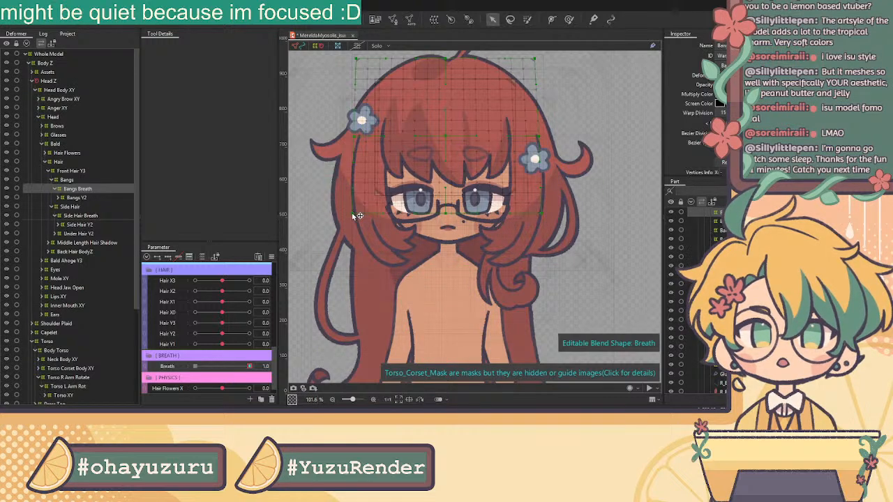
left_click(195, 366)
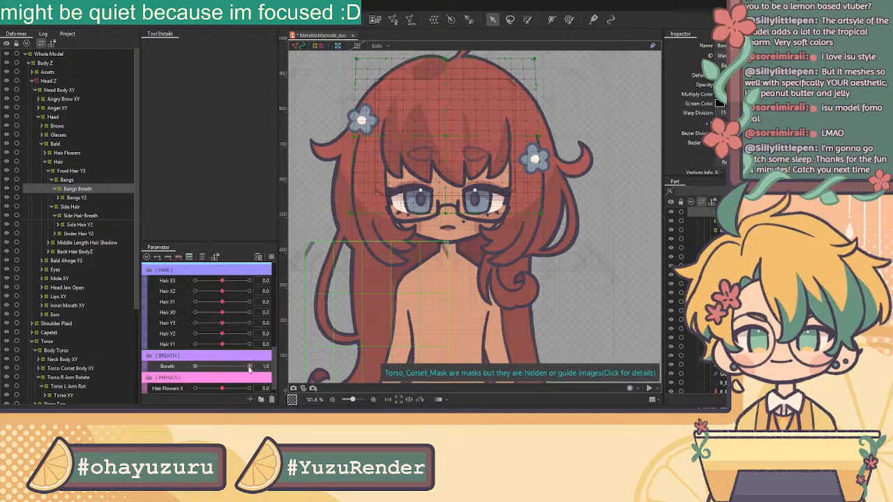
left_click(249, 367)
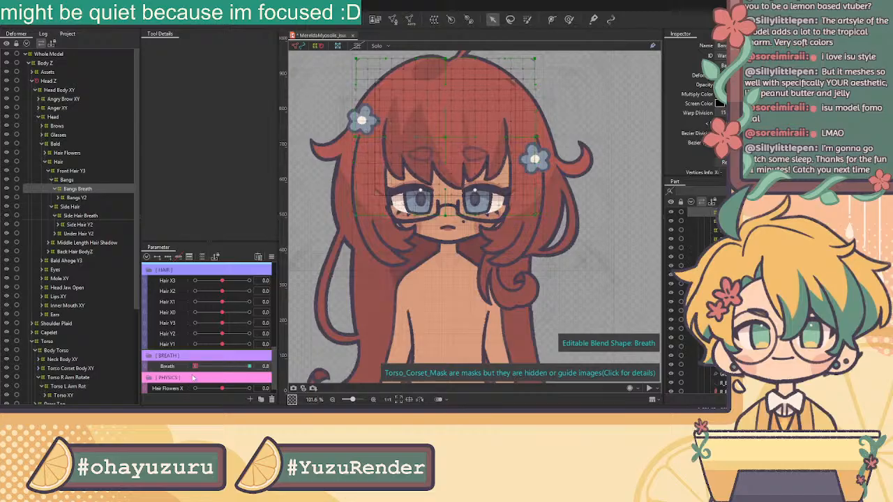
Step: At Breath 1.0, reshape the Side Hair Breath warp around the side locks and check the motion by varying Breath
left_click(82, 217)
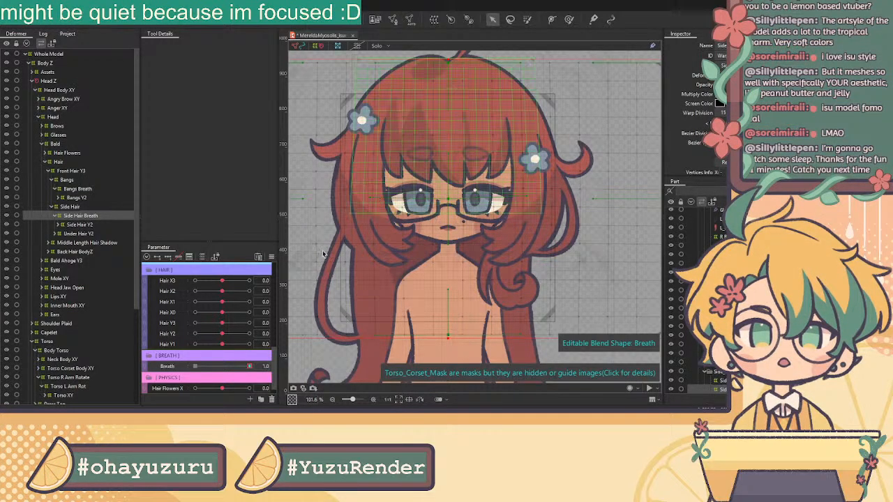
mouse_move(249, 366)
left_mouse_down()
mouse_move(201, 379)
mouse_move(249, 366)
left_mouse_up()
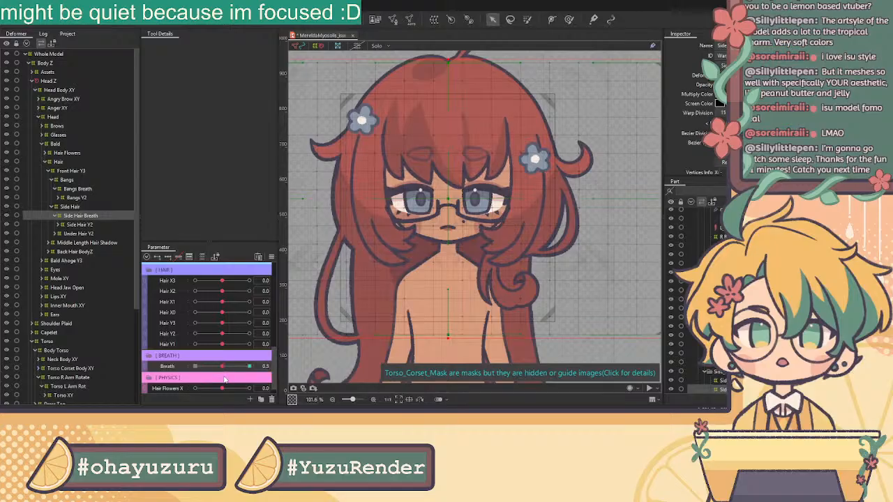
scroll(467, 324, "down", 3)
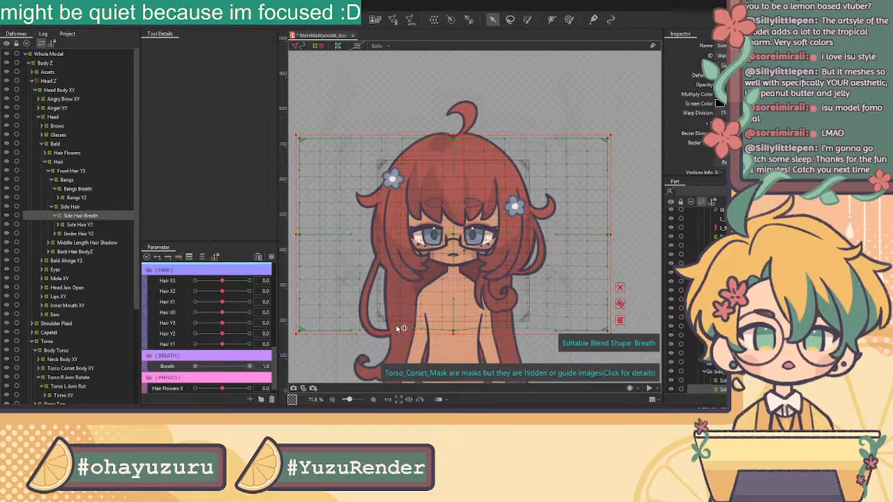
left_click_drag(244, 366, 267, 359)
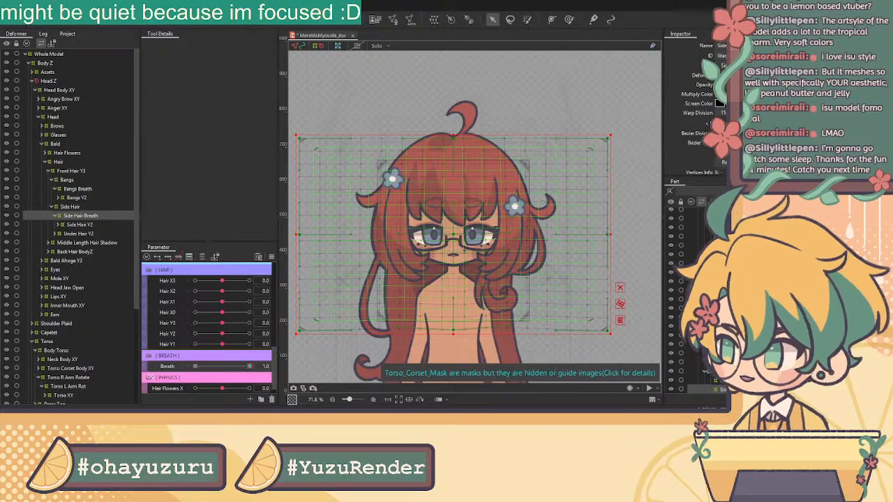
Step: Switch to the physics settings window and enable Reflect for the Breath input of the Body Y Aug group
key("alt+Tab")
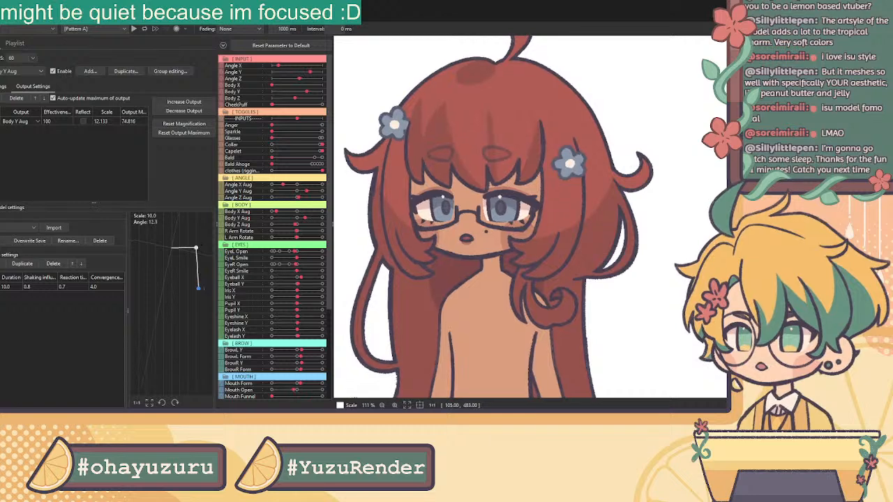
left_click(3, 87)
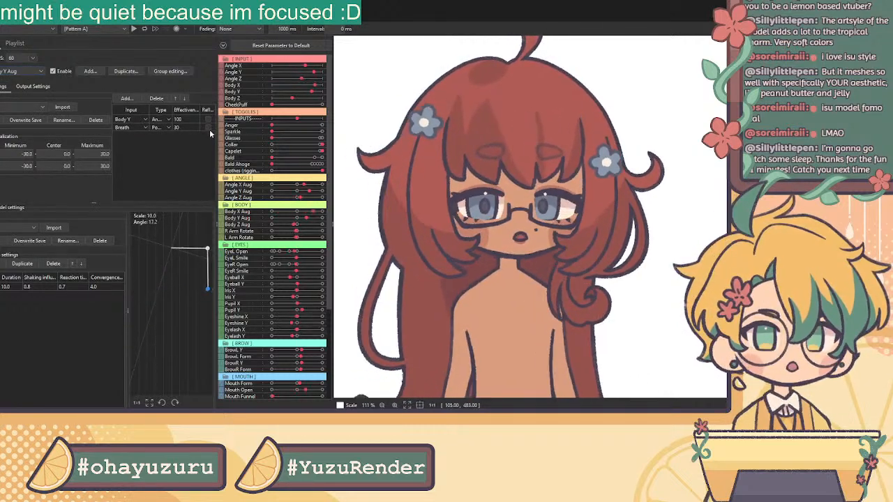
left_click(208, 127)
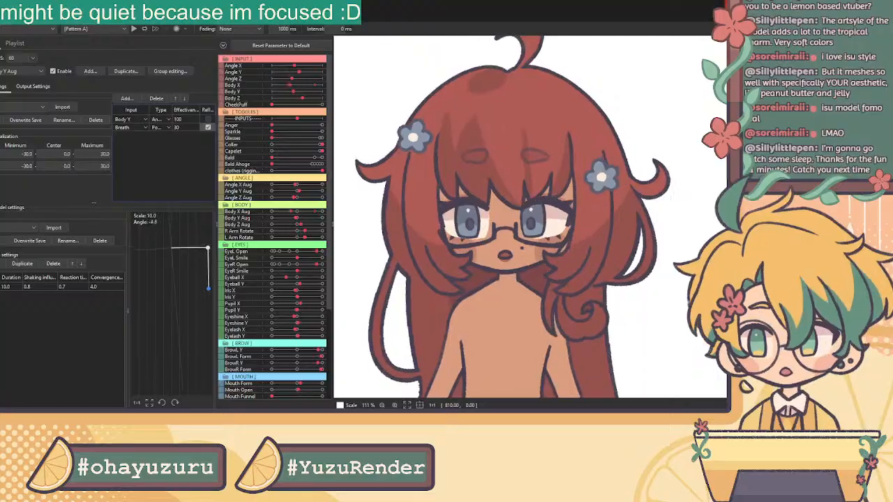
Step: Switch back to the model editor, collapse the Head Z hierarchy and select Body Z with its child deformers listed
key("alt+Tab")
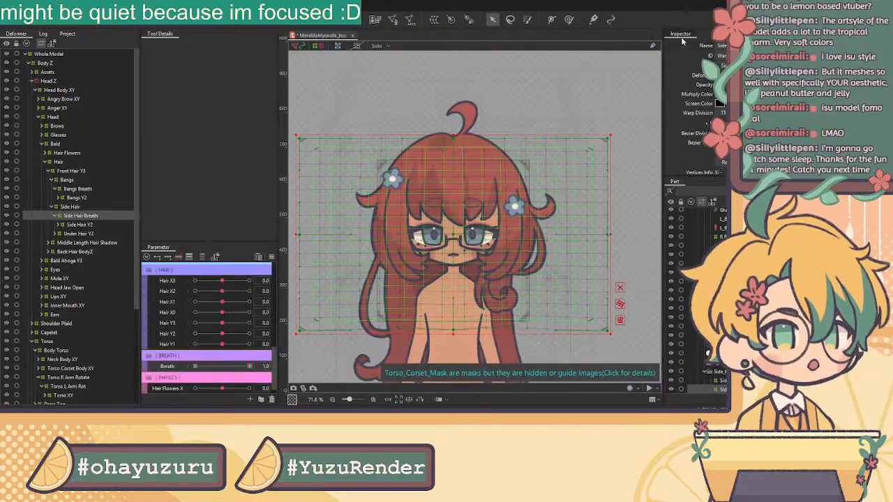
scroll(431, 220, "down", 3)
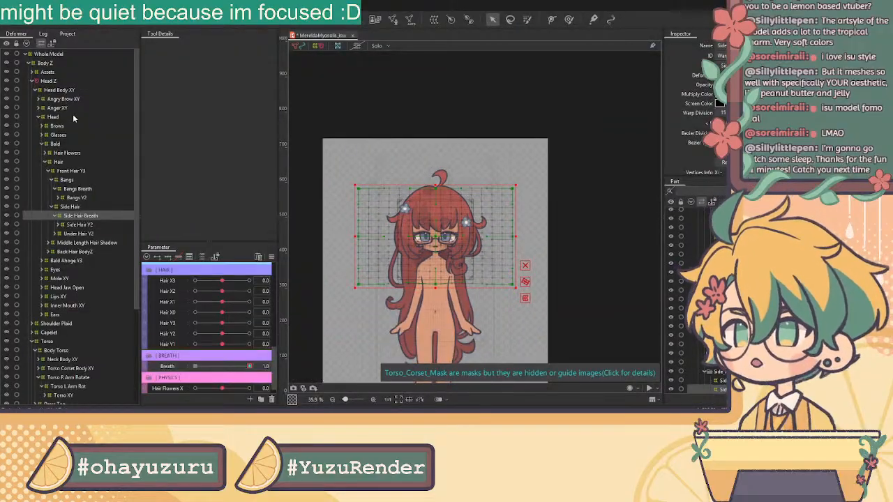
left_click(33, 81)
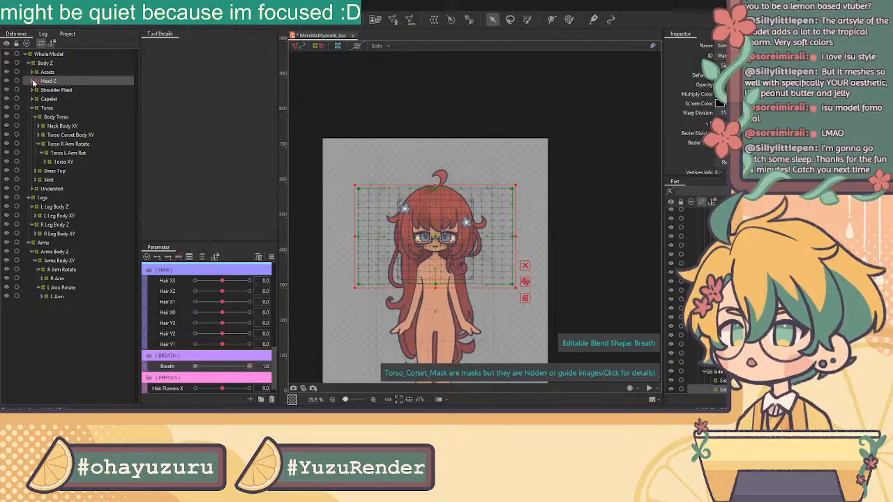
left_click(29, 63)
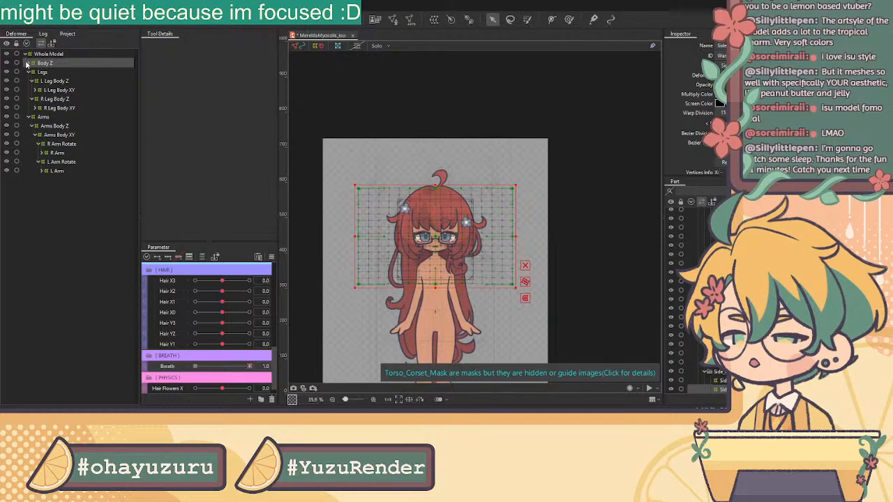
left_click(29, 62)
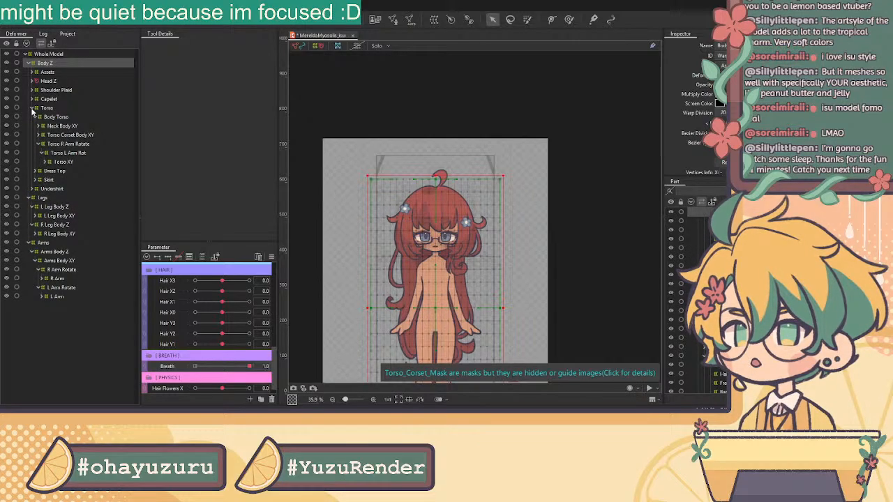
Step: Create a warp deformer named Breath as the parent of Shoulder Plaid, Capelet, Torso and Undershirt
left_click(32, 108)
left_click(49, 118)
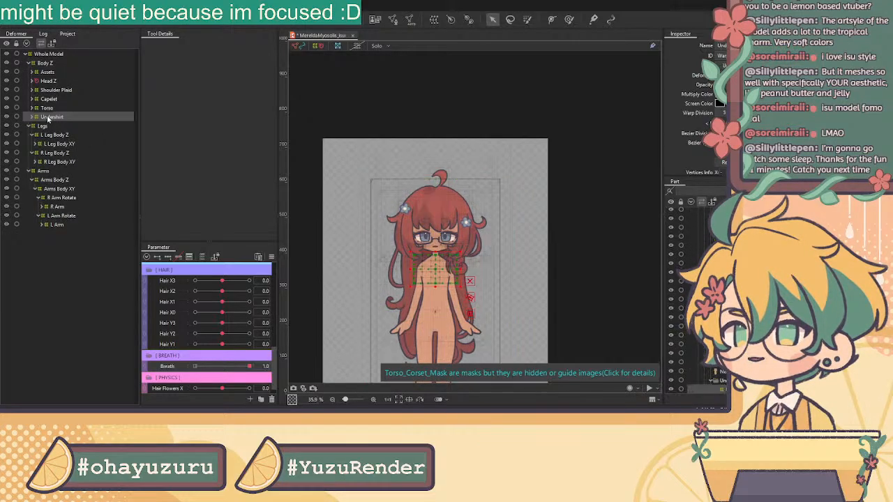
left_click(70, 90, "shift")
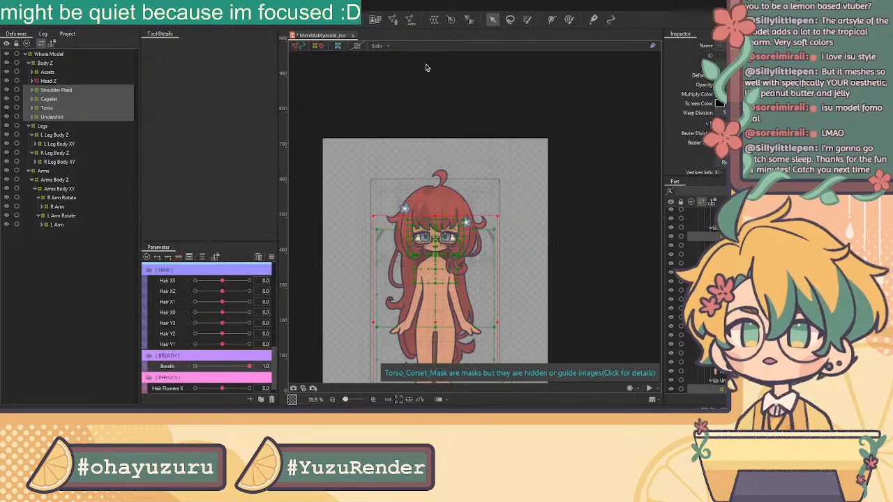
left_click(434, 19)
key("ctrl+a")
type("B")
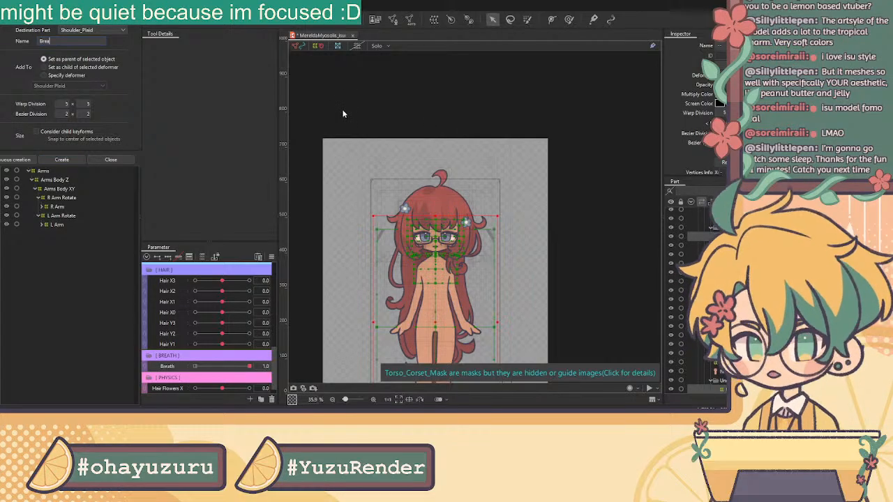
left_click(71, 162)
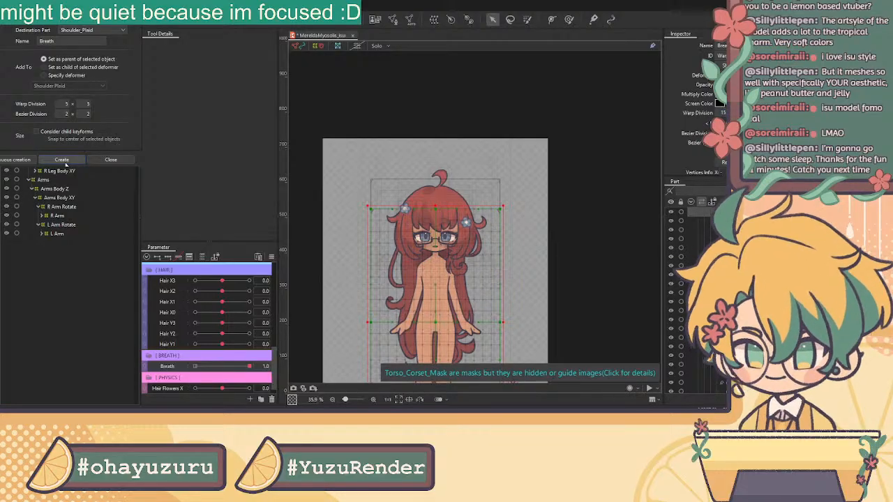
Step: Try to enlarge the chest lattice points of the Breath warp slightly at Breath 1.0 and test the motion
scroll(464, 301, "up", 3)
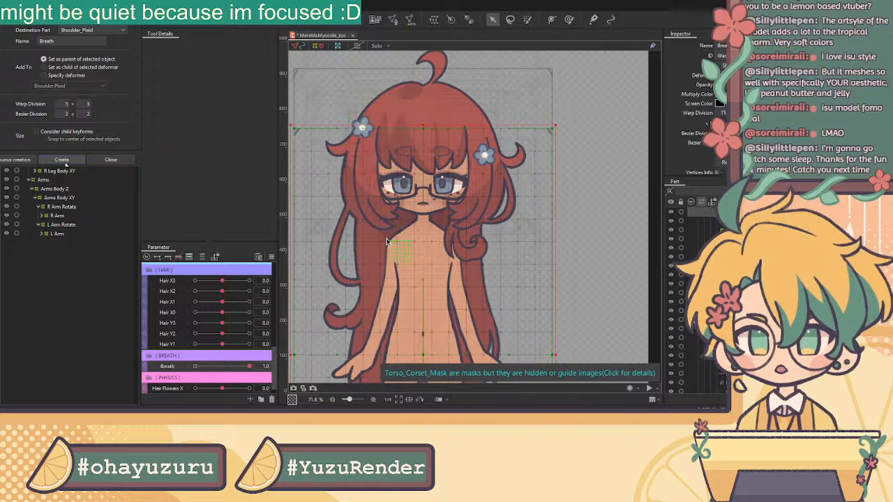
left_click_drag(374, 234, 471, 295)
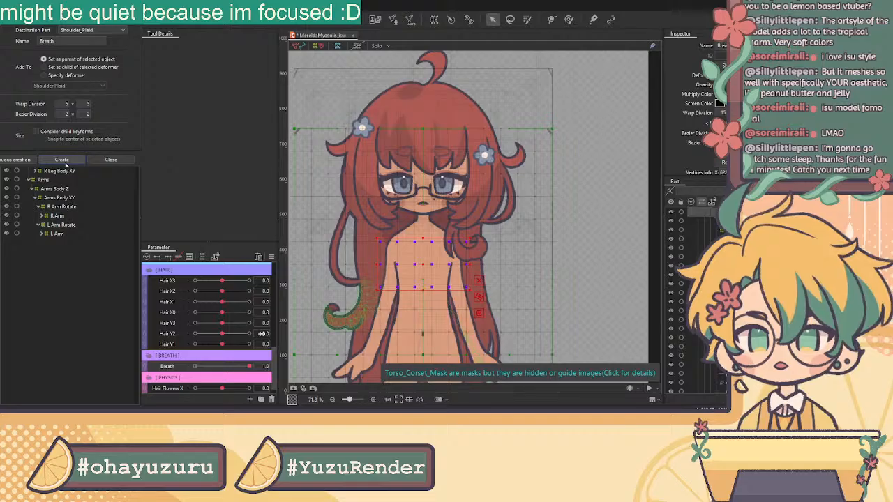
left_click(159, 369)
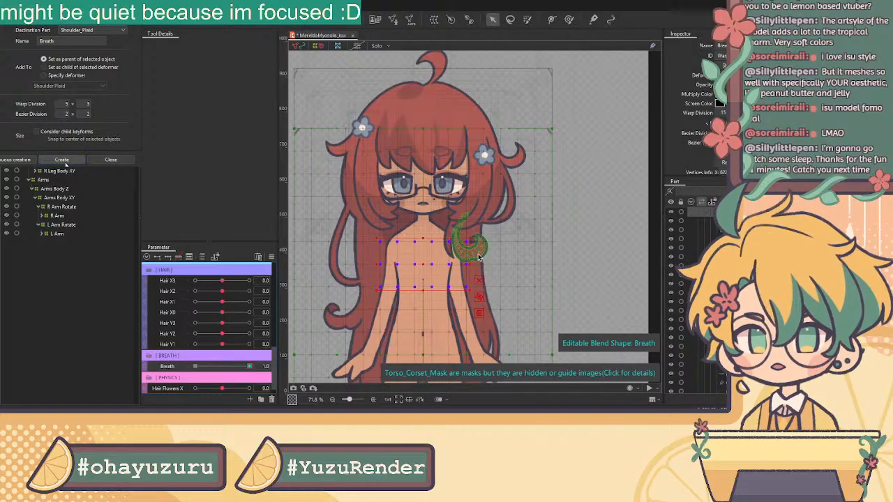
left_click_drag(472, 240, 473, 237)
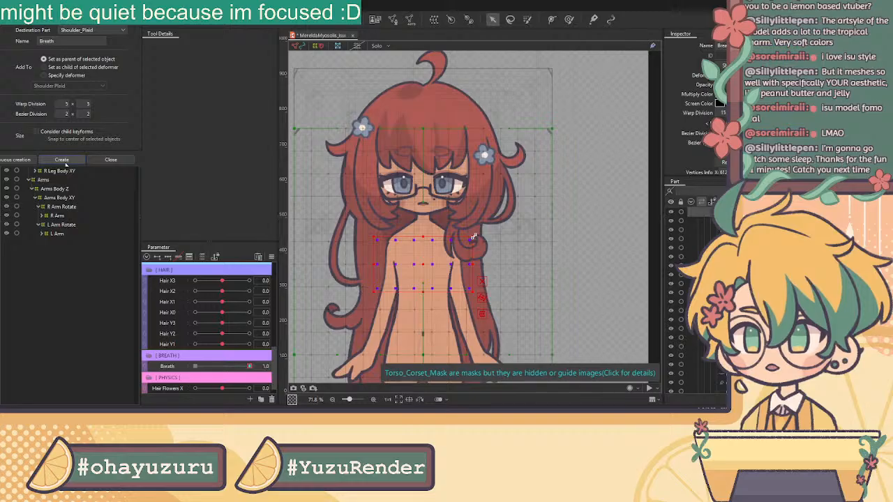
mouse_move(247, 367)
left_mouse_down()
mouse_move(185, 366)
mouse_move(266, 365)
left_mouse_up()
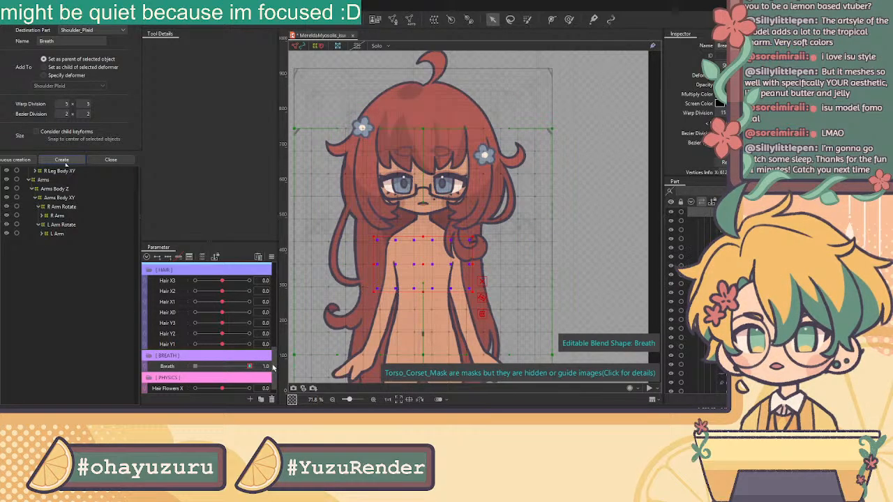
left_click(263, 364)
left_click_drag(263, 363, 341, 351)
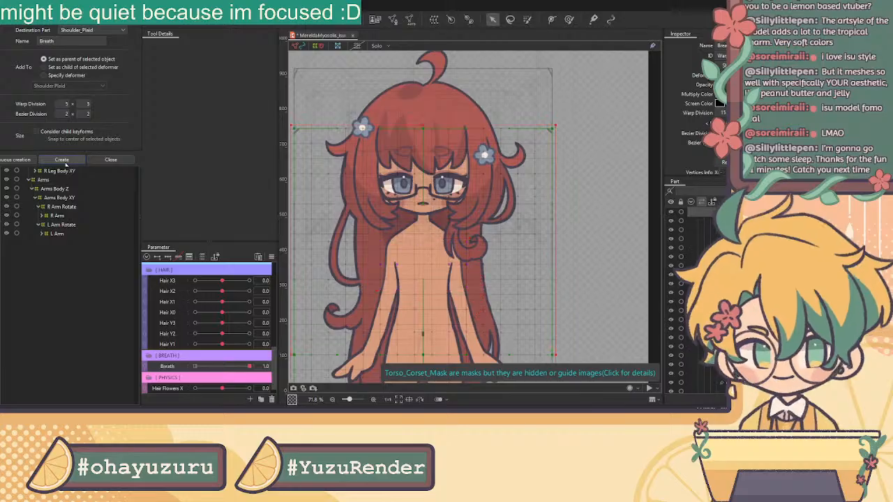
Step: Try the chest expansion again on a finer warp division of 30, comparing Breath 0 and 1
left_click(64, 162)
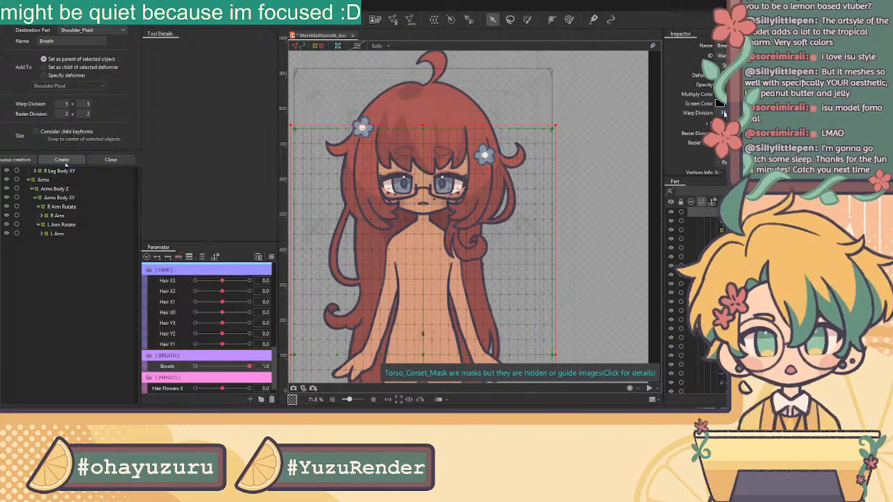
scroll(404, 274, "up", 3)
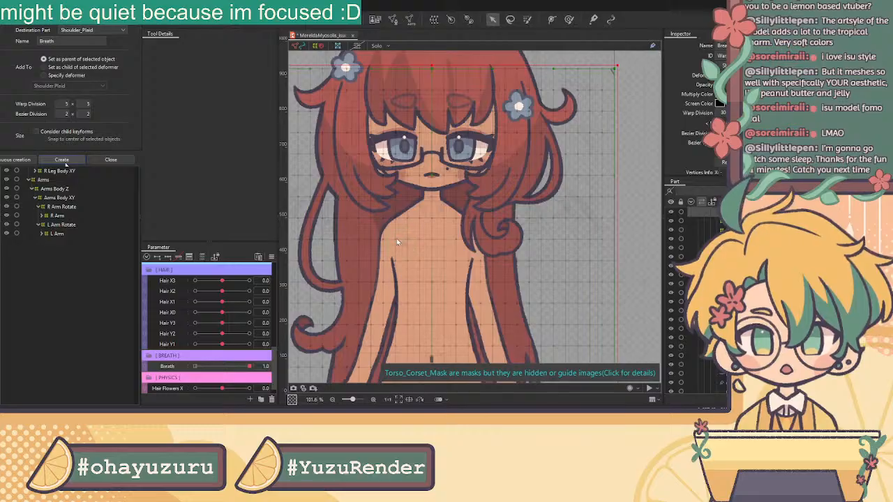
left_click_drag(389, 235, 477, 288)
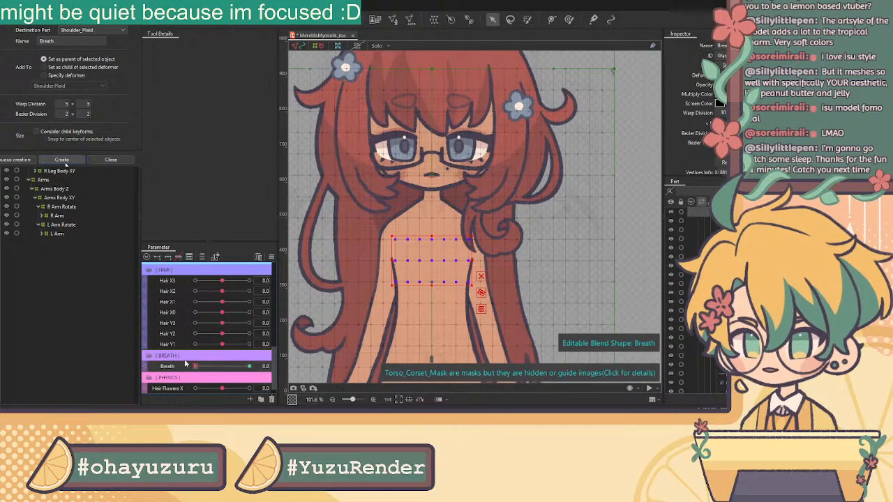
left_click_drag(471, 238, 474, 234)
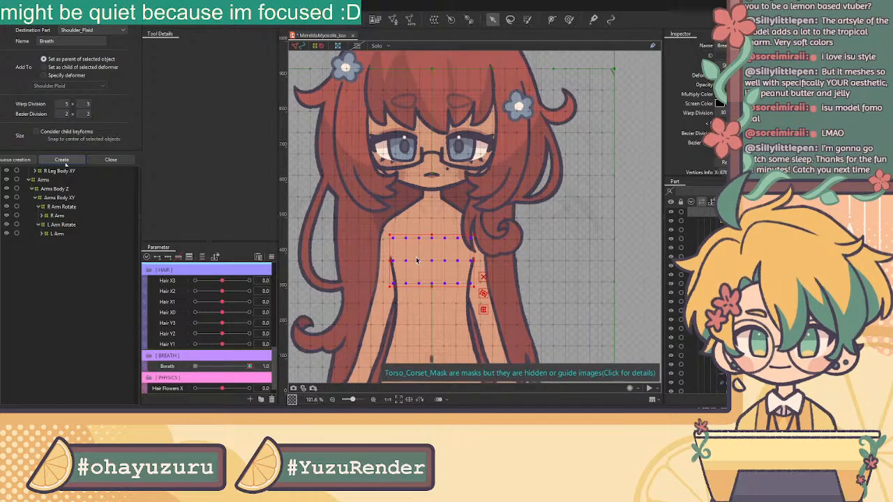
mouse_move(249, 368)
left_mouse_down()
mouse_move(197, 368)
mouse_move(249, 367)
left_mouse_up()
left_click(196, 366)
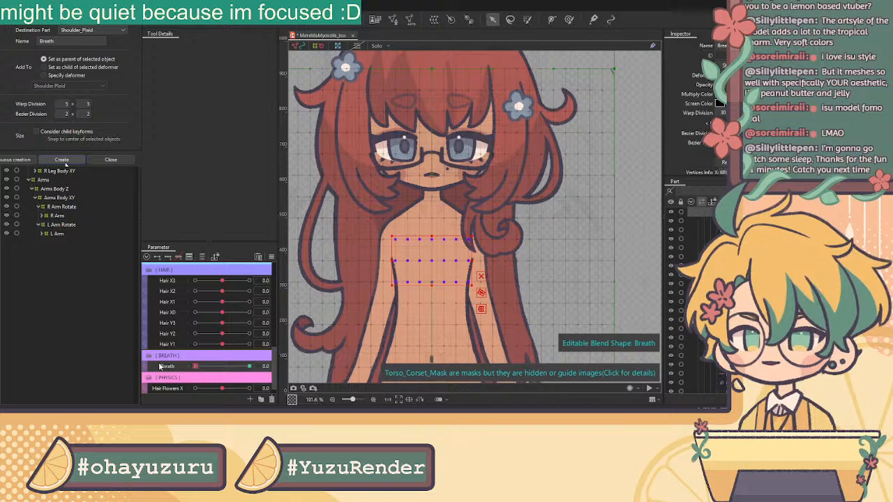
left_click(249, 366)
Step: Undo the Breath warp and its chest edits, and dismiss the new warp dialog for Body Z
left_click(64, 162)
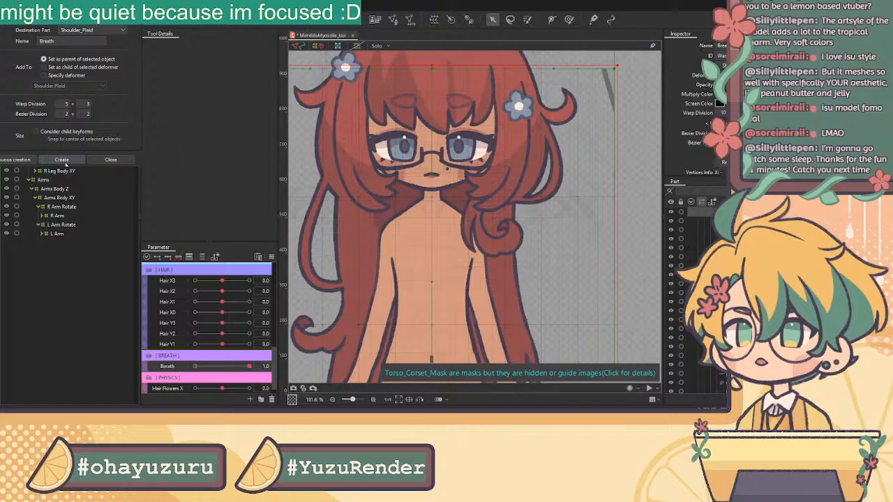
left_click(65, 161)
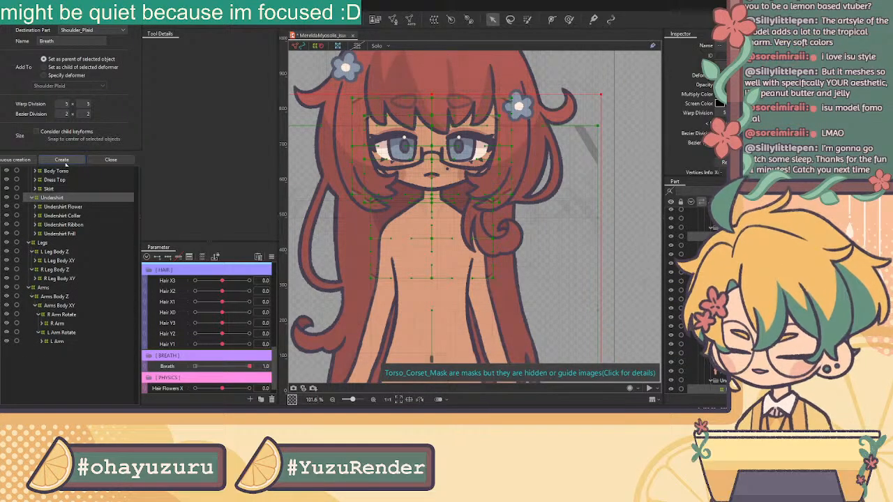
left_click(65, 162)
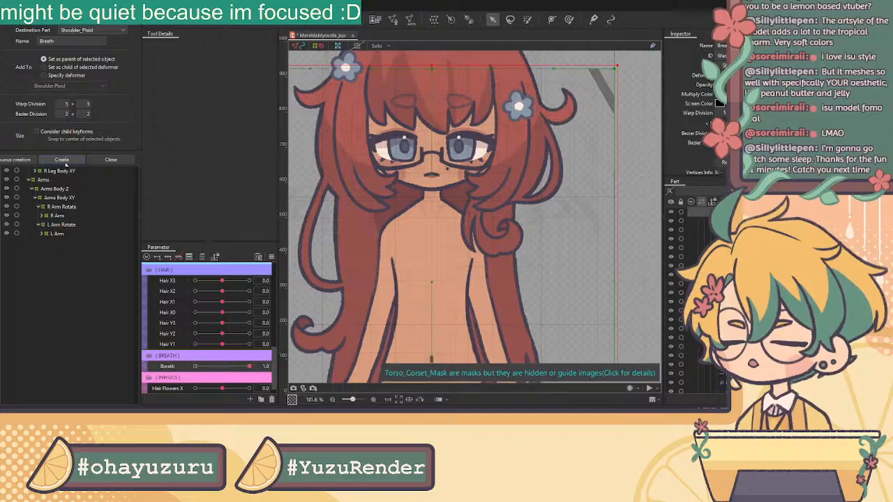
left_click(63, 160)
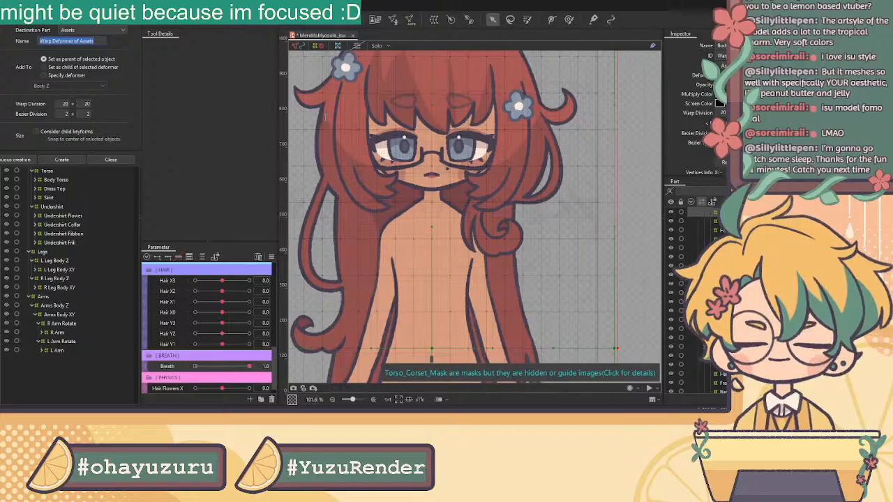
left_click(112, 161)
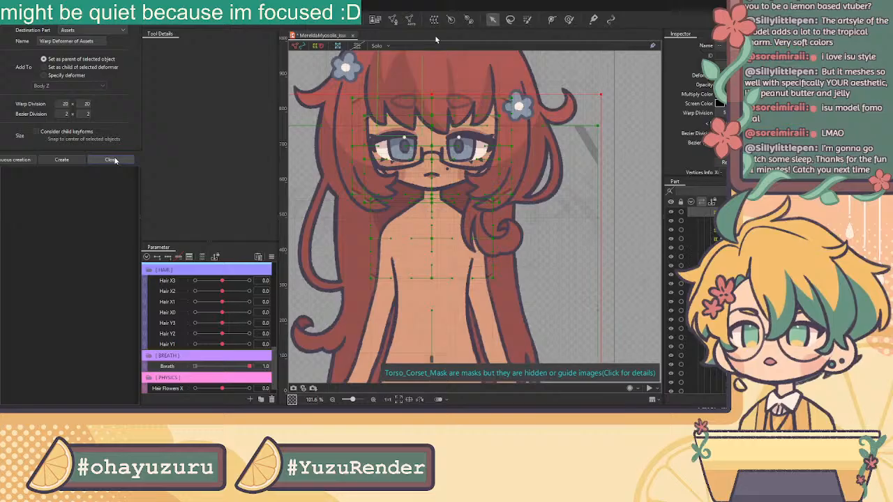
Step: Create a parent warp deformer named Breath for the selected torso clothing deformers and set its warp division to 30
key("ctrl+a")
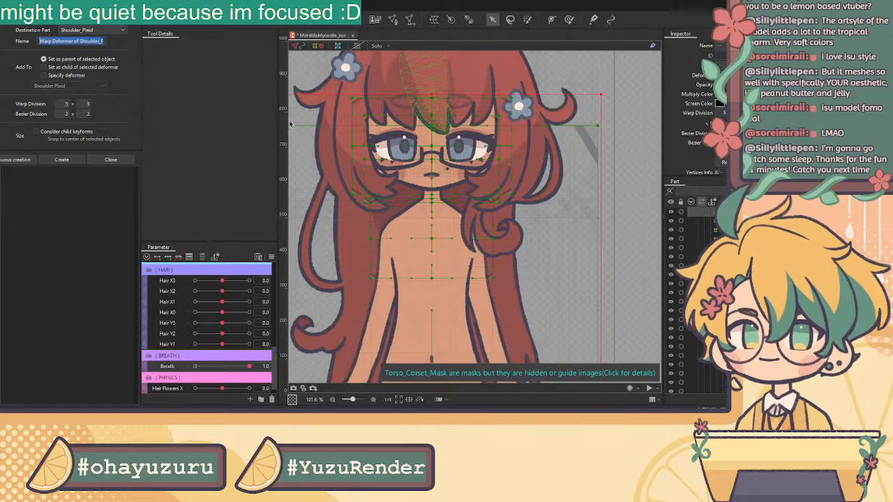
type("Bl")
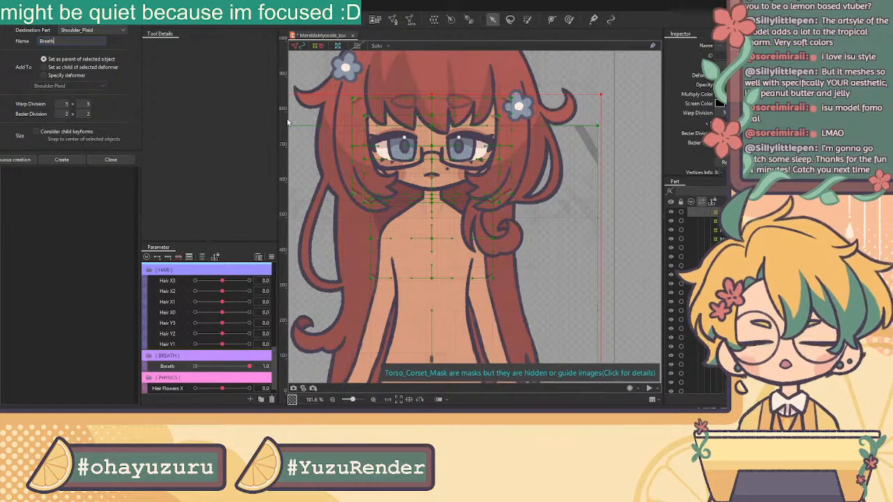
left_click(62, 160)
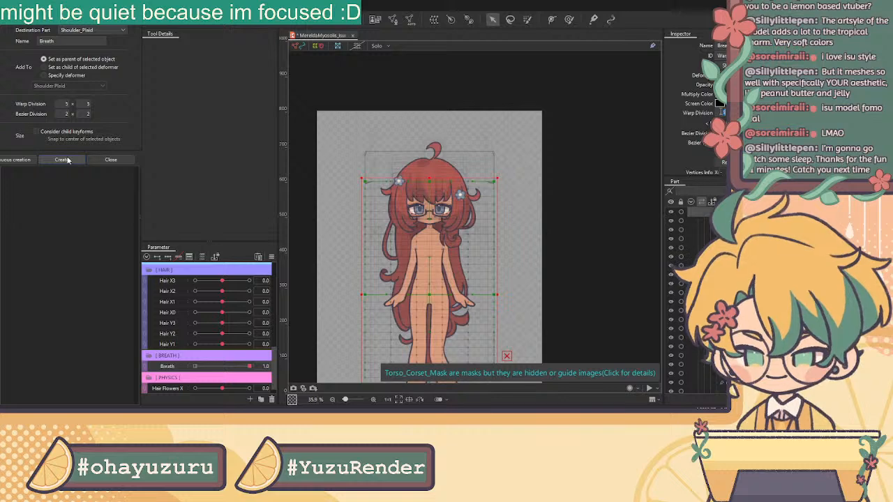
scroll(430, 247, "up", 2)
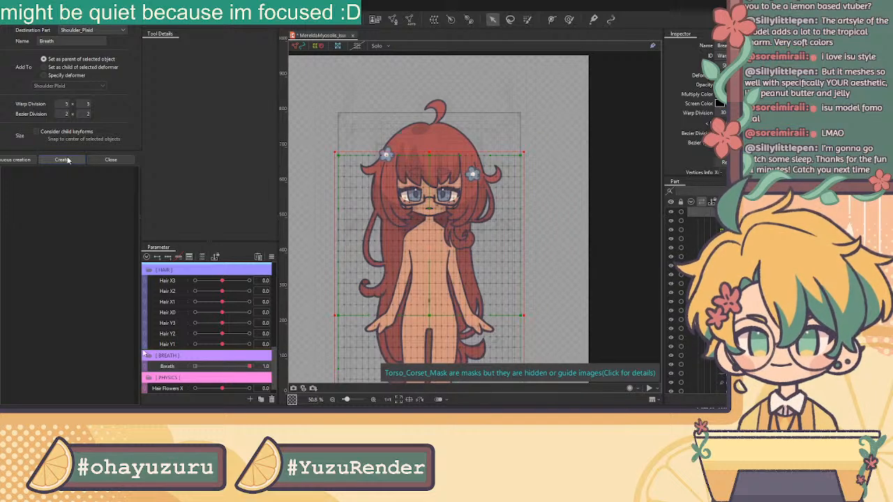
Step: Collapse all parameter groups except BREATH and add two keys on the Breath parameter for the new warp
left_click(167, 257)
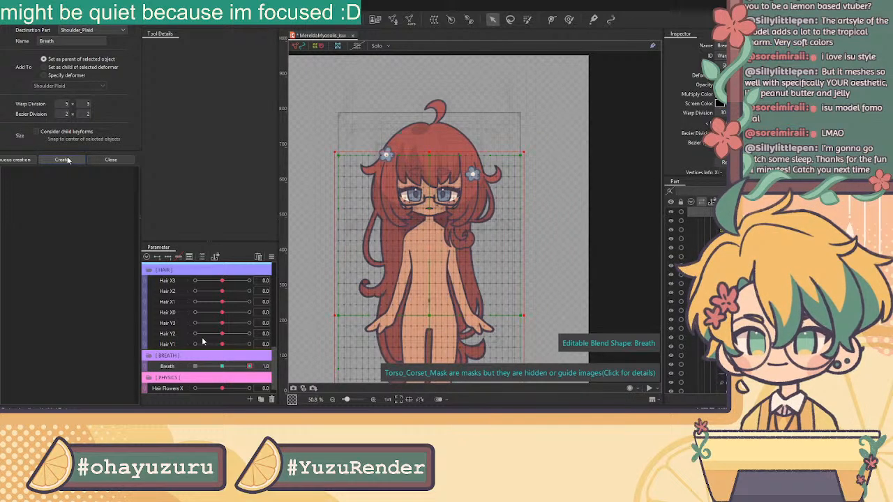
left_click(147, 258)
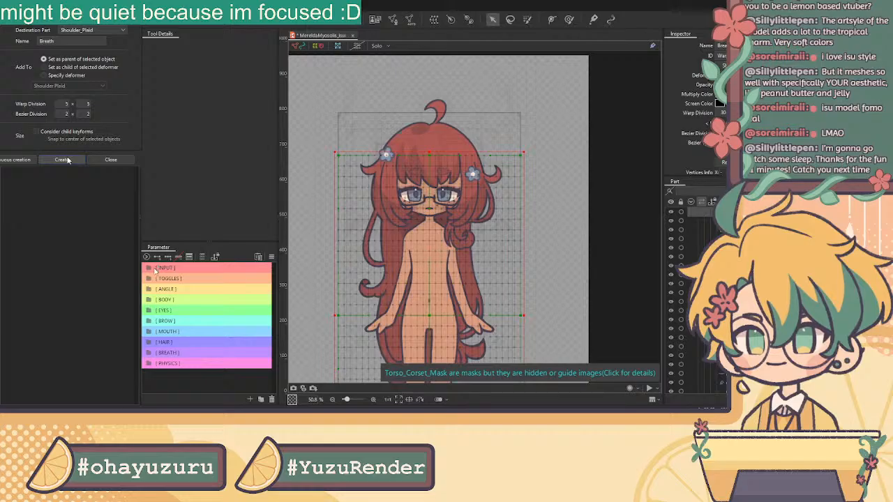
left_click(148, 353)
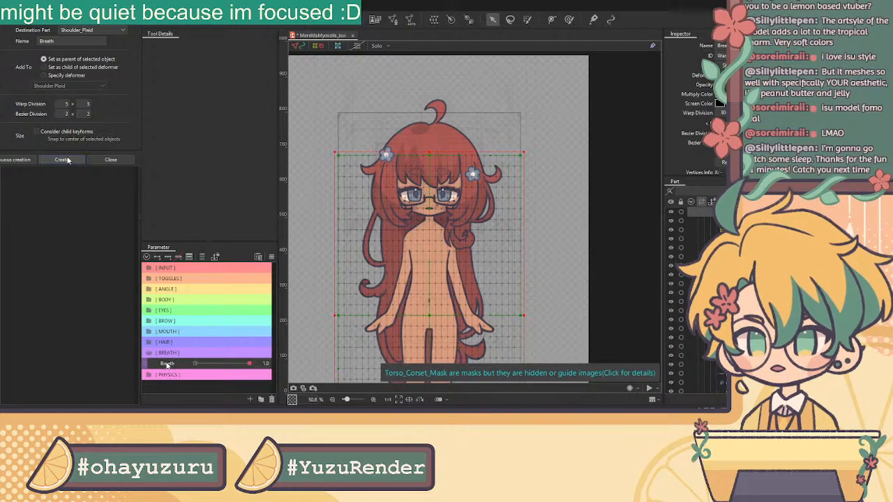
left_click(160, 258)
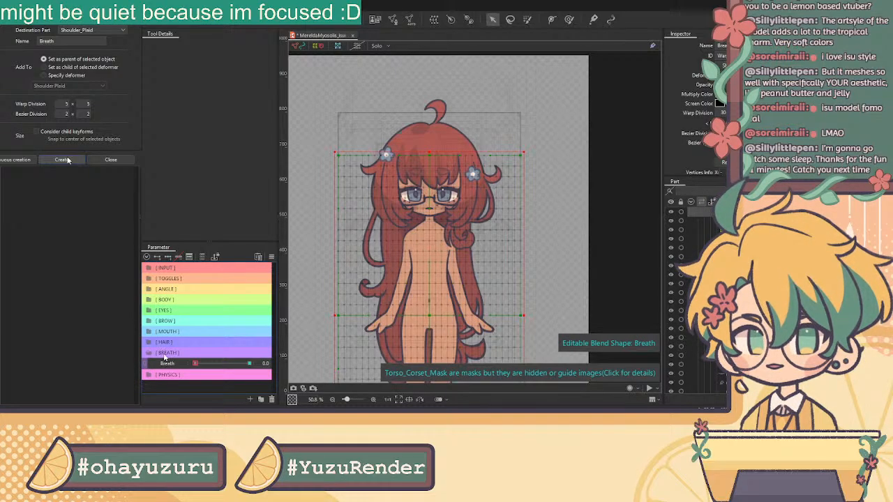
Step: At Breath 1.0, scale the warp's chest and upper torso lattice points slightly outward and check the motion by varying Breath
scroll(421, 231, "up", 5)
left_click_drag(390, 180, 543, 323)
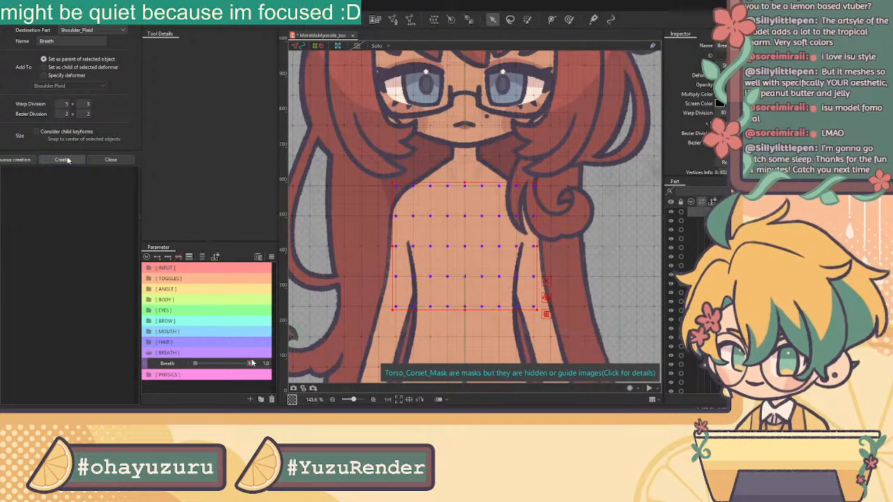
left_click_drag(539, 182, 546, 182)
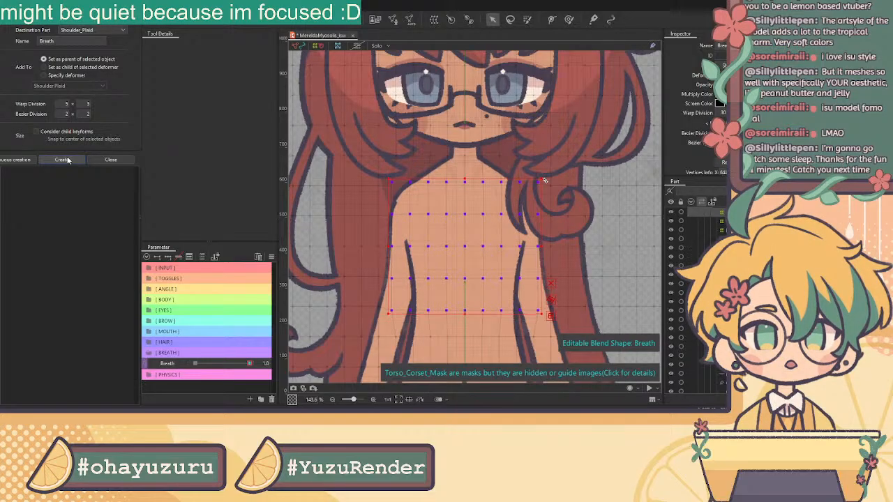
left_click_drag(236, 365, 270, 361)
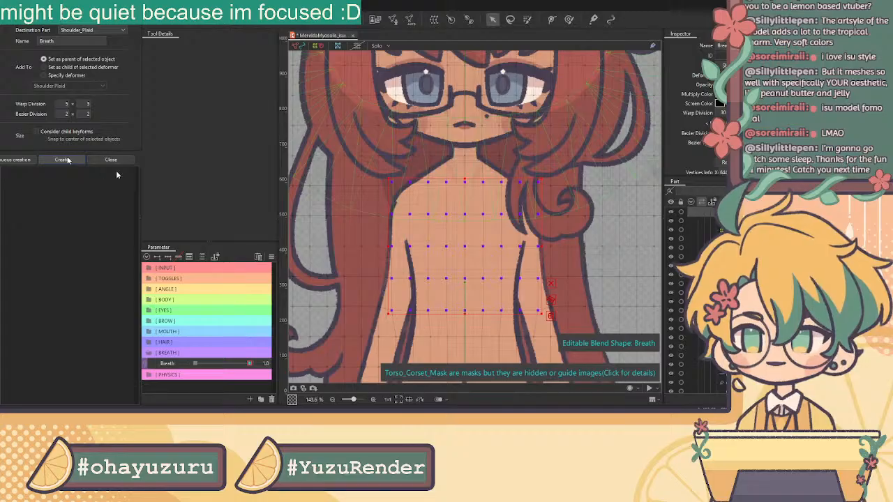
Step: Create a parent warp deformer named Arms Breath above the Arms Body Z deformer
left_click(63, 160)
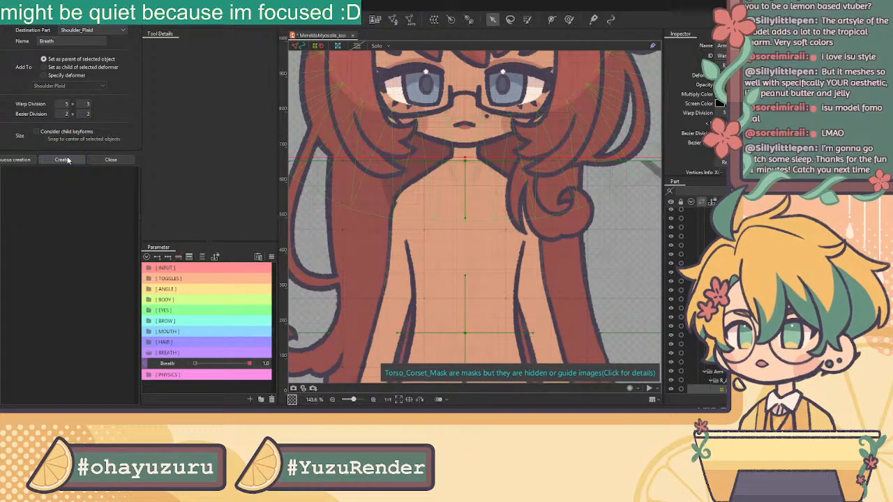
left_click_drag(94, 41, 61, 41)
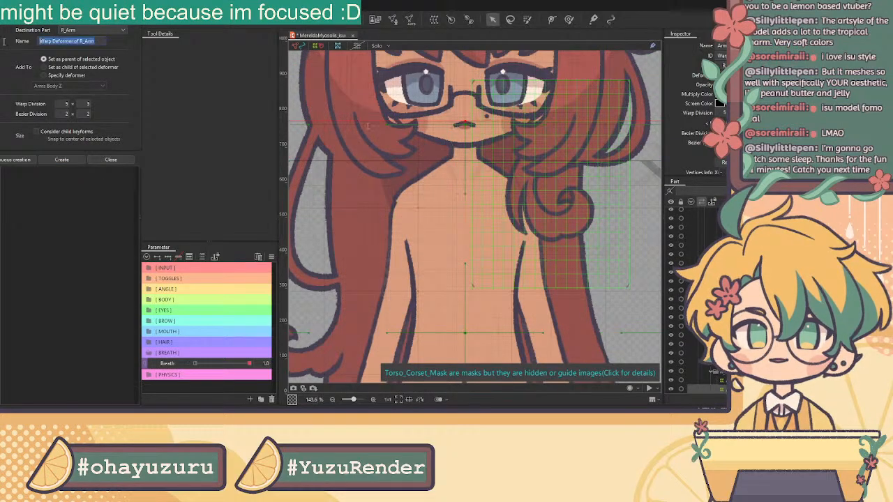
key("End")
type("Arms")
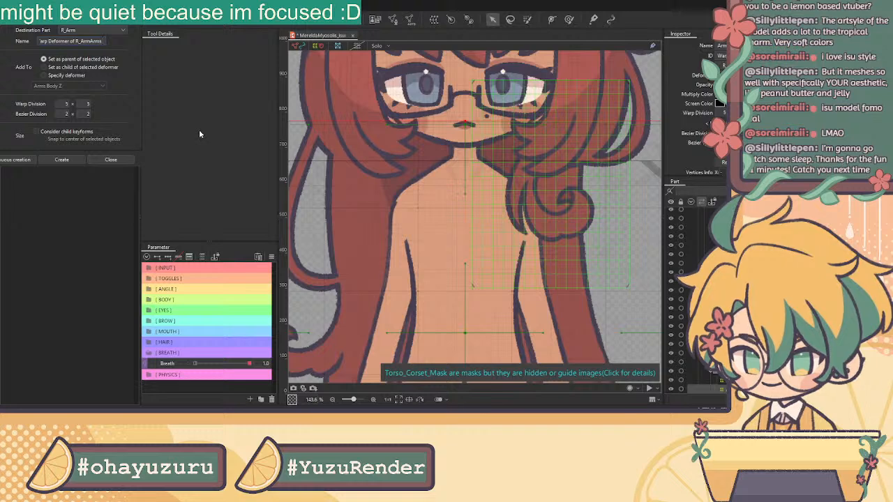
type(" Breath")
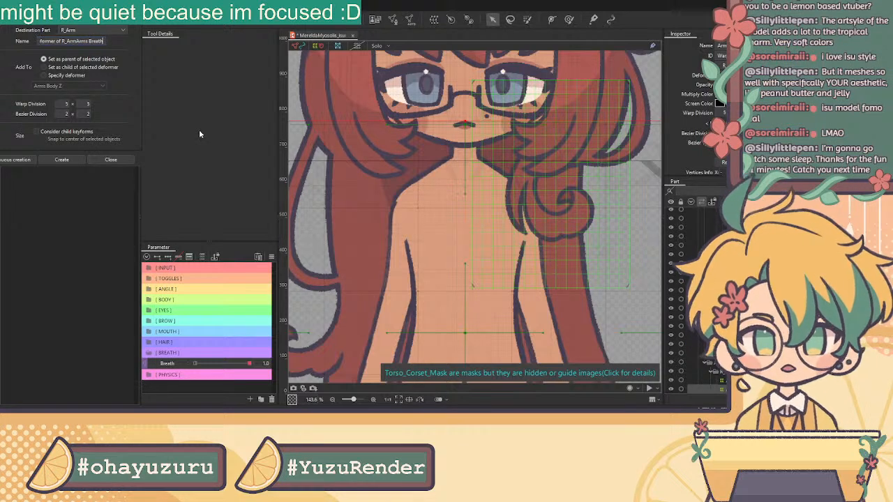
left_click_drag(103, 41, 32, 33)
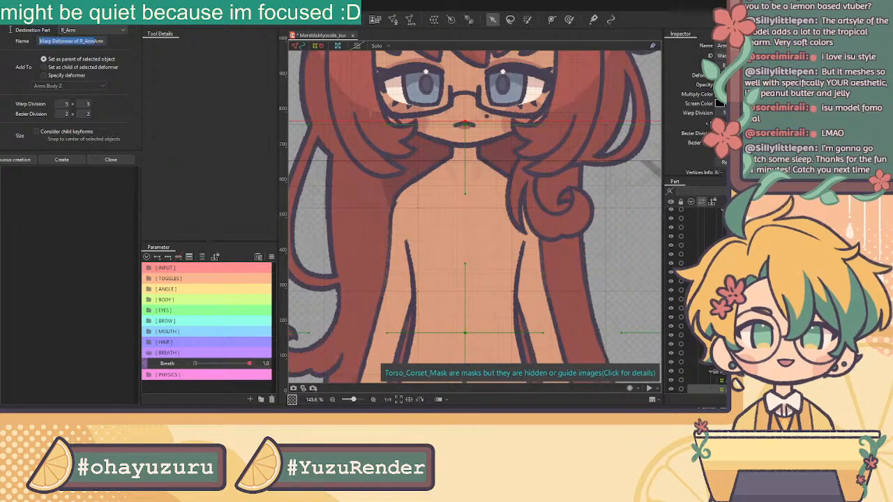
key("BackSpace")
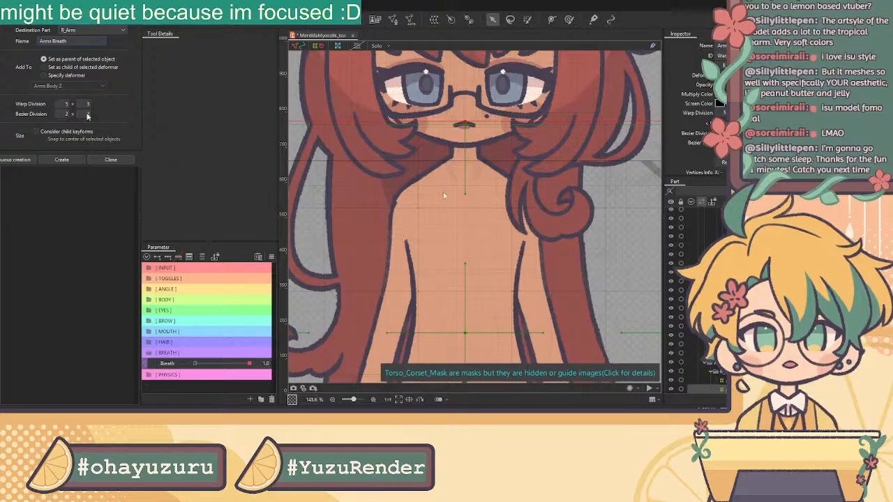
scroll(425, 240, "down", 2)
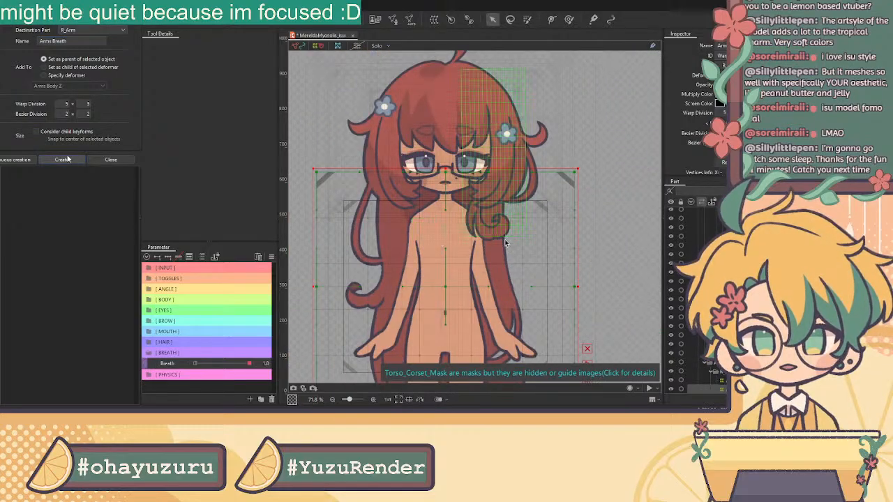
Step: Add two Breath keys to the Arms Breath warp and, at Breath 1.0, scale its chest and shoulder lattice points slightly outward
left_click_drag(417, 218, 492, 285)
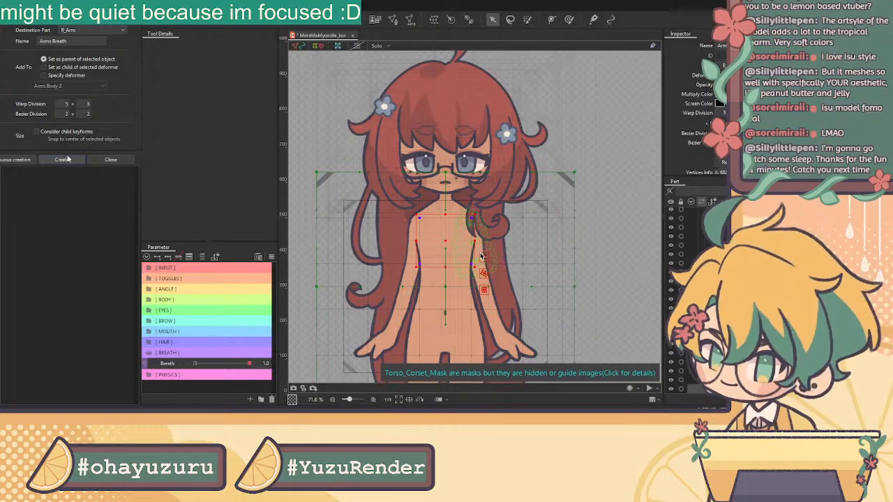
scroll(483, 224, "up", 3)
left_click_drag(462, 206, 467, 204)
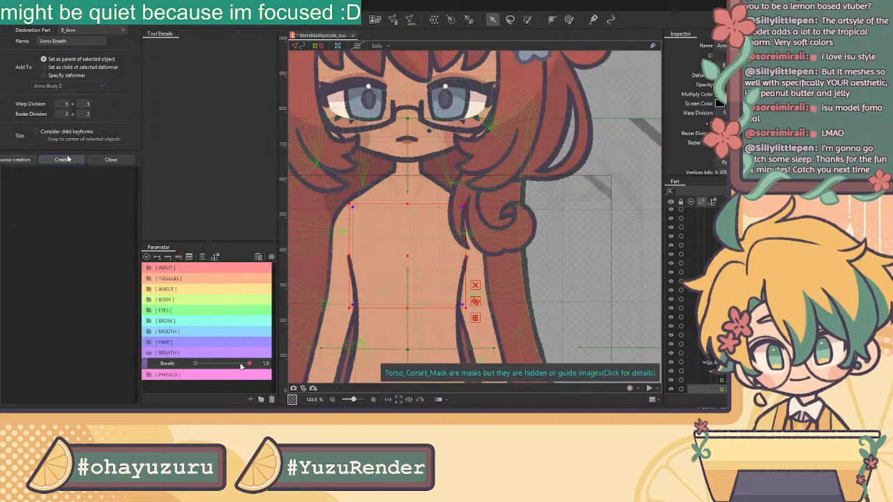
left_click_drag(240, 361, 224, 365)
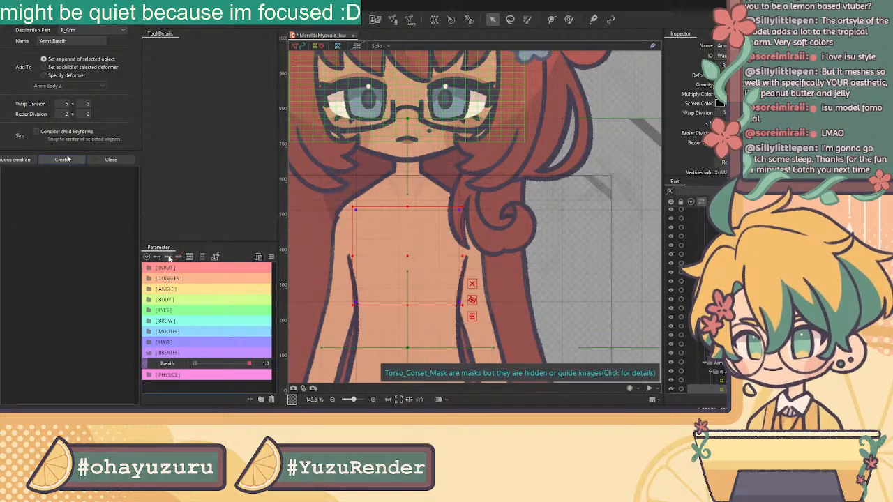
left_click_drag(464, 205, 469, 201)
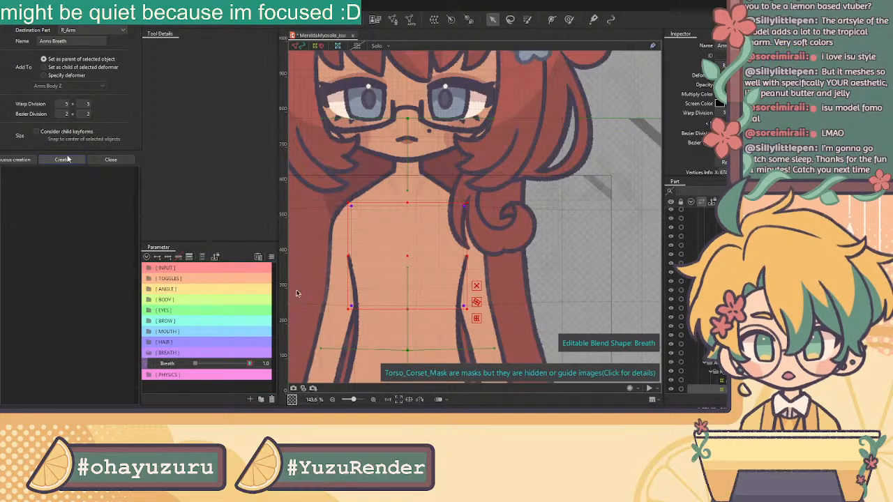
mouse_move(249, 364)
left_mouse_down()
mouse_move(174, 363)
mouse_move(249, 363)
left_mouse_up()
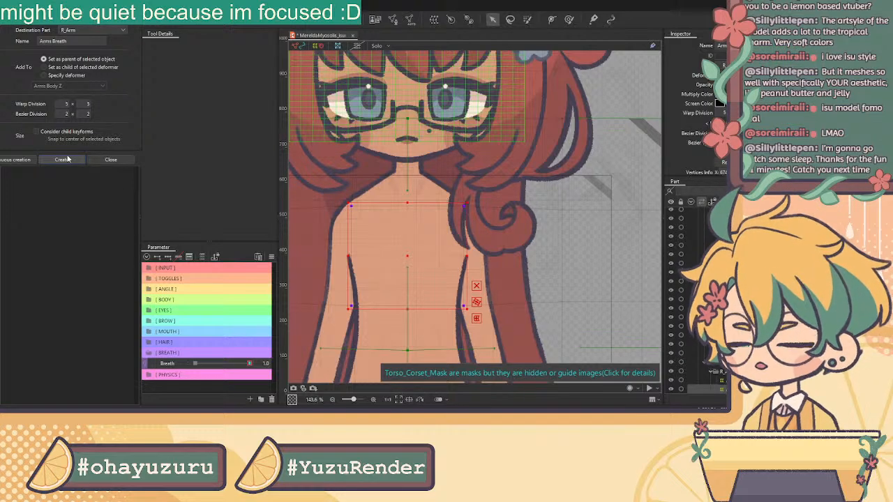
left_click(62, 159)
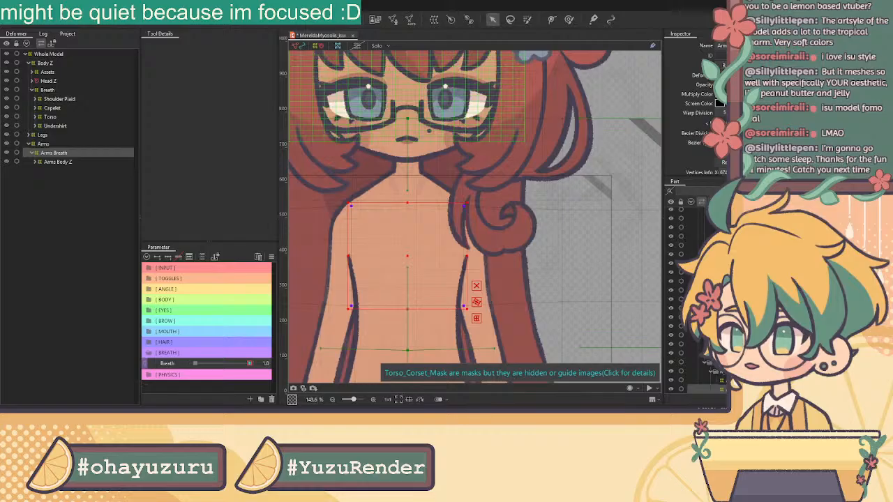
Step: Switch to the physics settings window and examine how the fully clothed model's body, arms and hair move
key("alt+Tab")
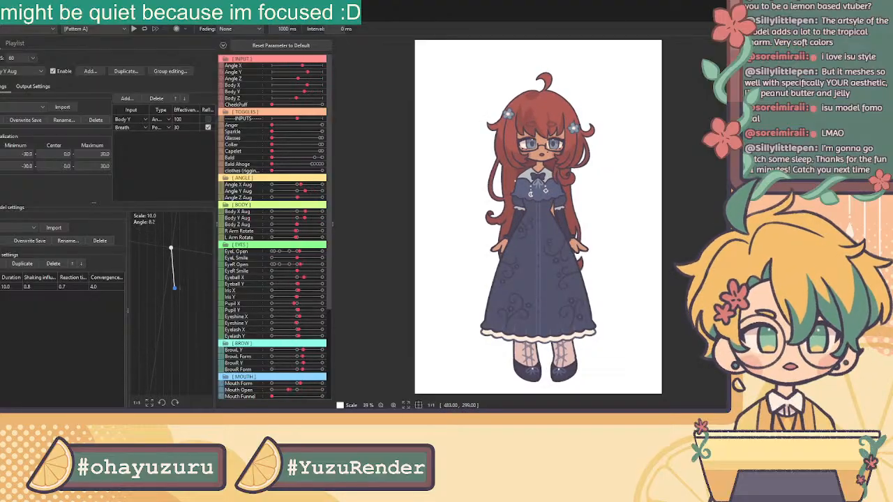
scroll(541, 216, "up", 3)
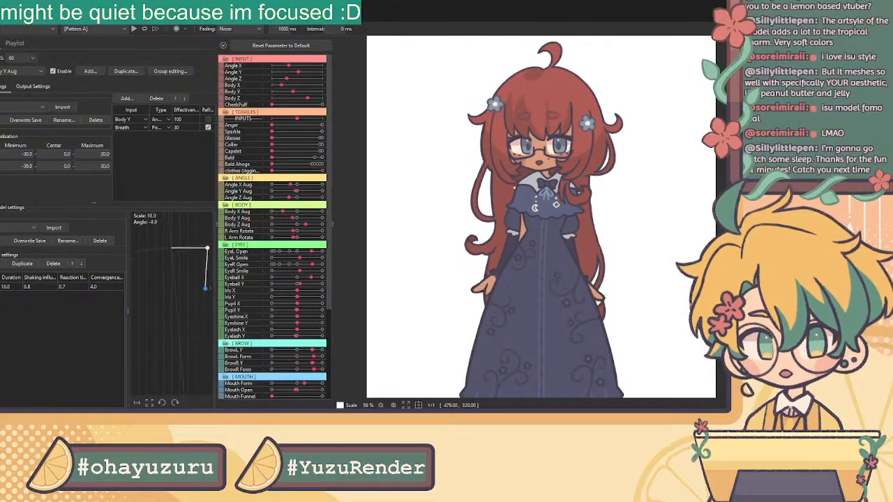
scroll(541, 217, "down", 4)
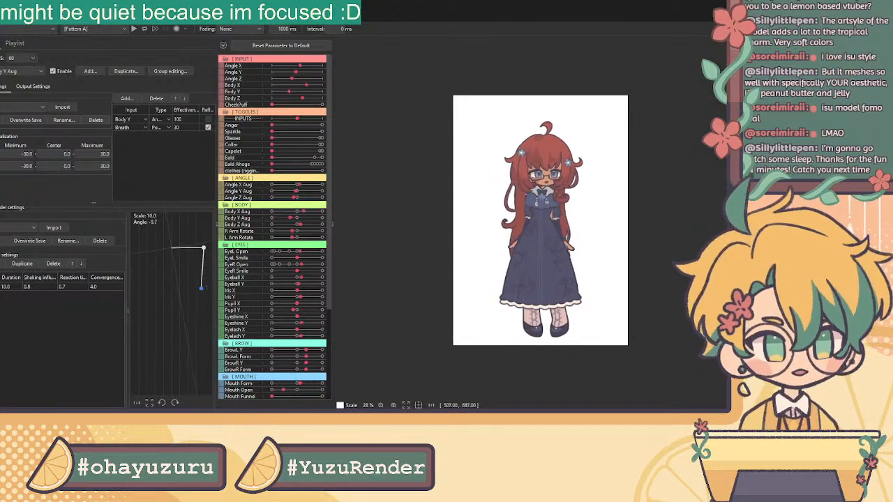
scroll(541, 216, "up", 3)
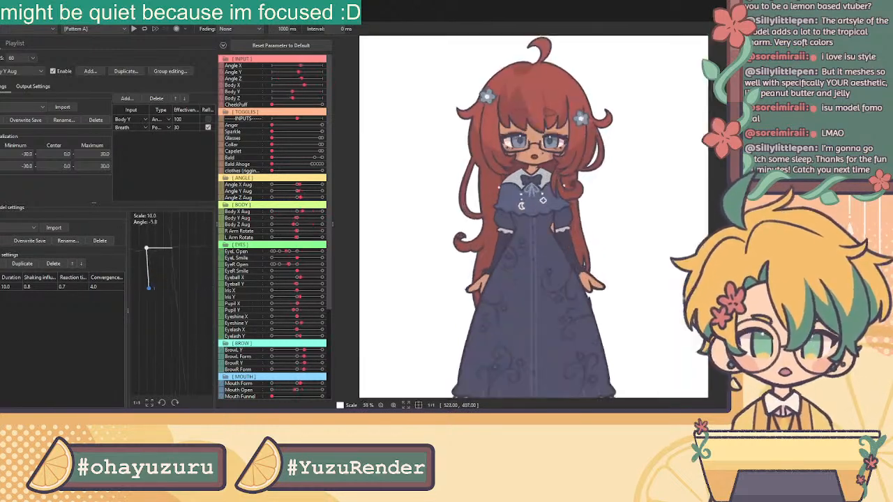
scroll(541, 216, "up", 2)
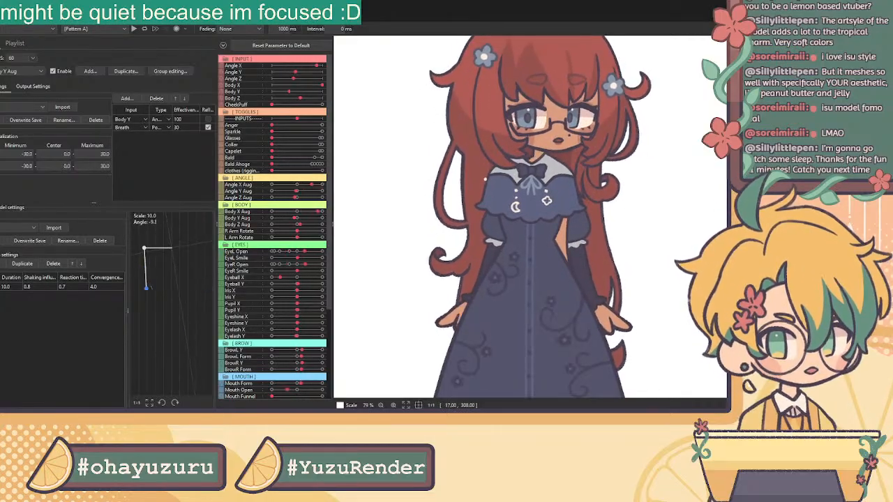
Step: Maximize the clothes rigging, Capelet and Collar toggles to hide the clothing, and inspect the bare shoulders and chest in motion
left_click_drag(272, 170, 319, 171)
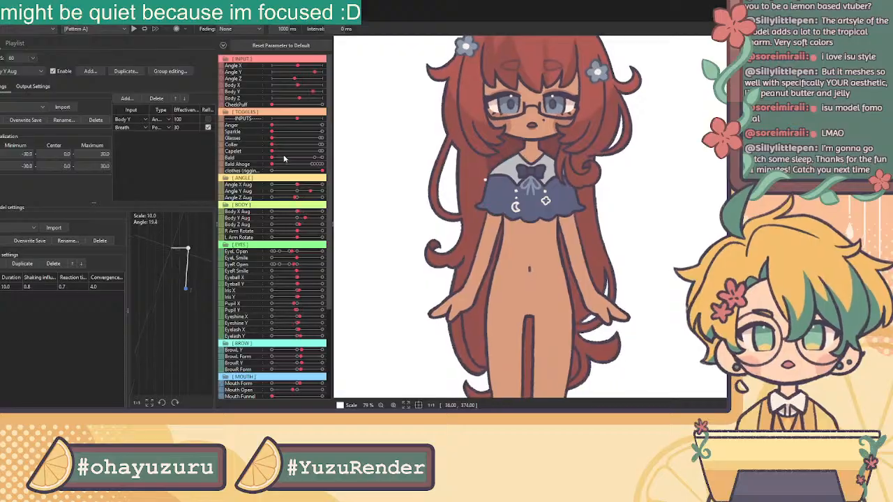
left_click_drag(272, 150, 321, 144)
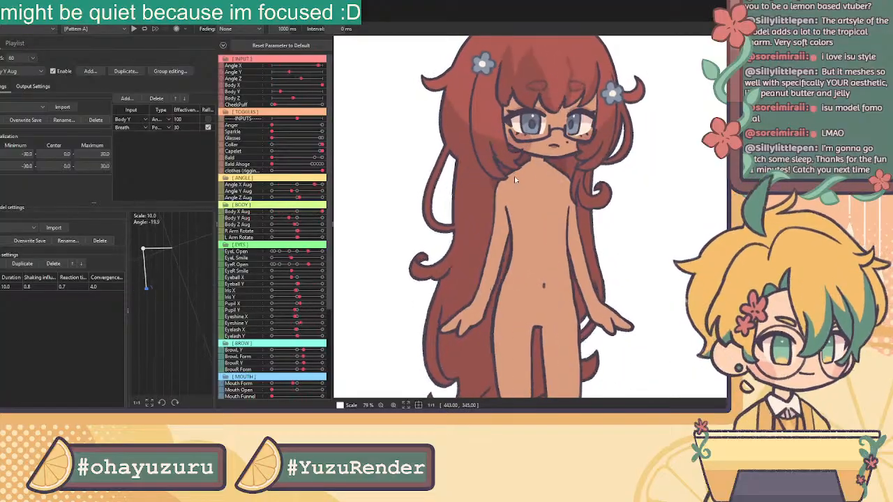
scroll(511, 180, "up", 4)
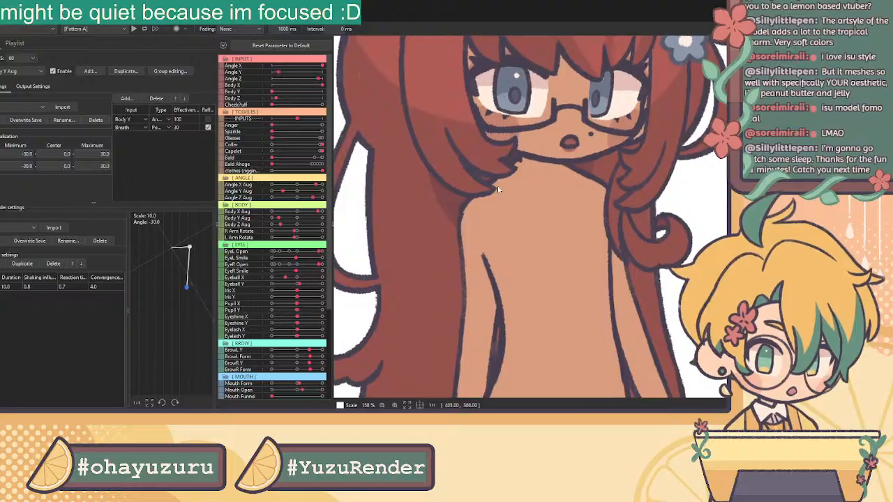
scroll(501, 187, "up", 2)
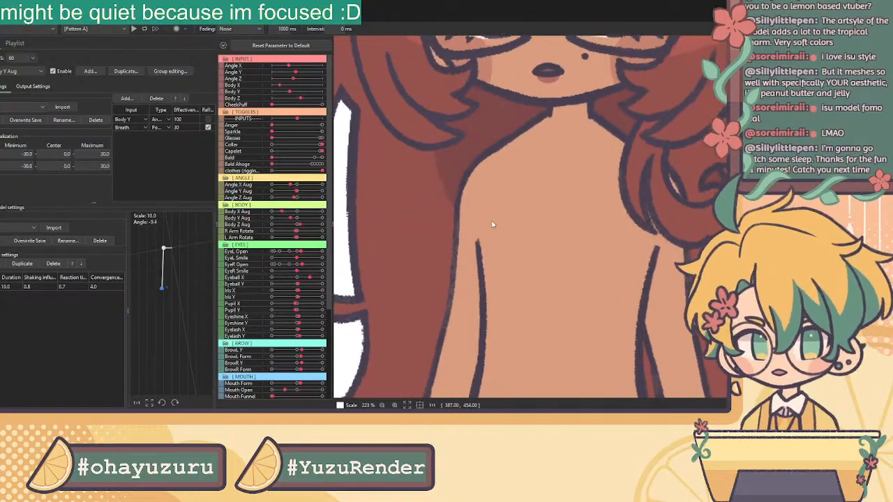
Step: Examine the unclothed model's moving body, face and side hair in close-up and full view for deformation problems
scroll(492, 224, "down", 10)
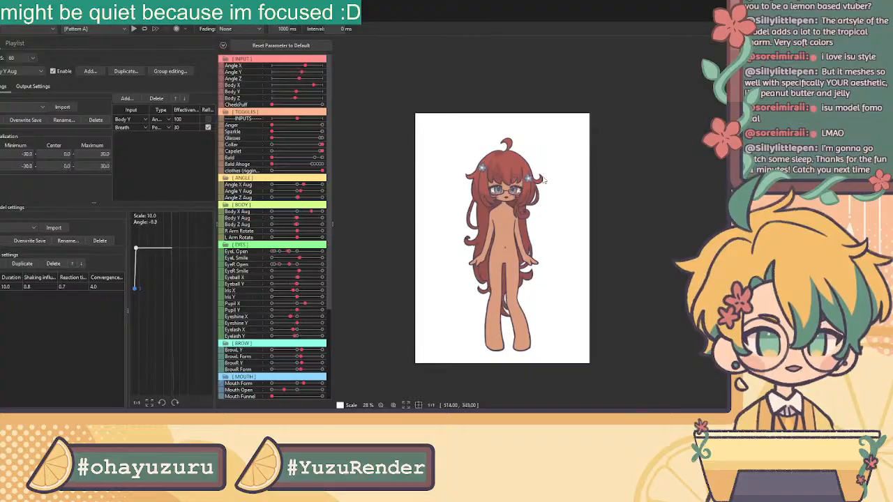
scroll(545, 179, "up", 3)
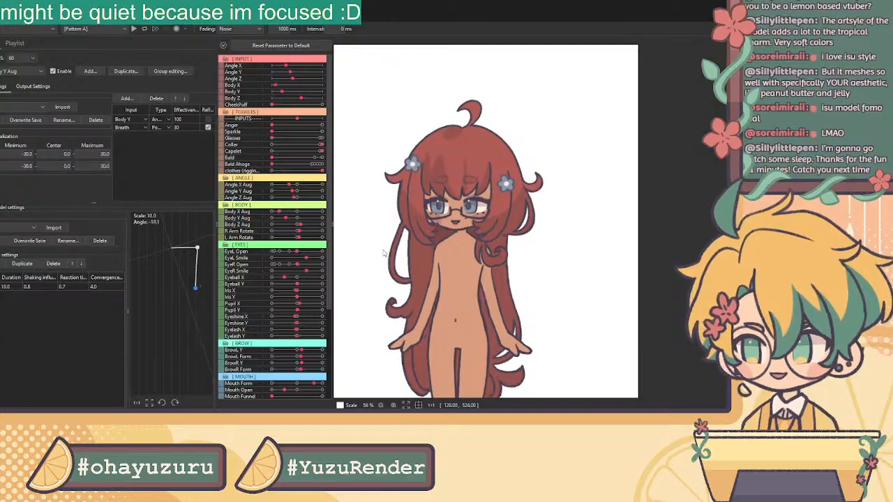
scroll(391, 225, "up", 2)
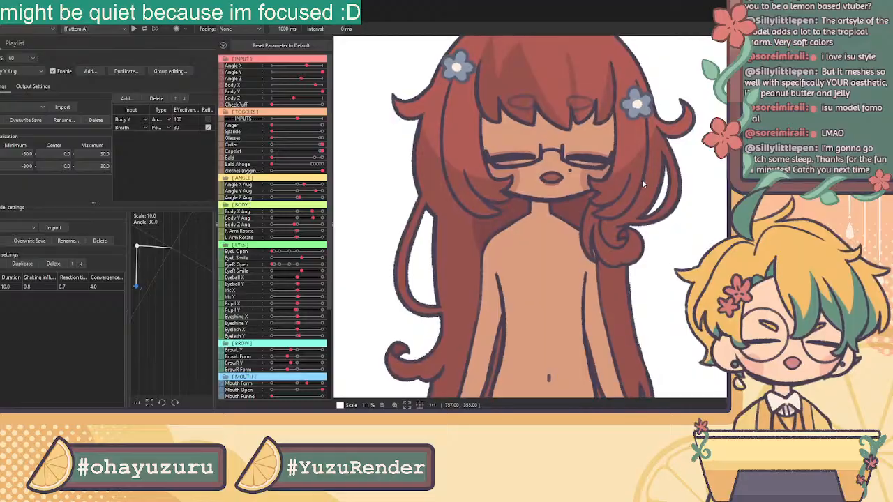
scroll(627, 189, "up", 4)
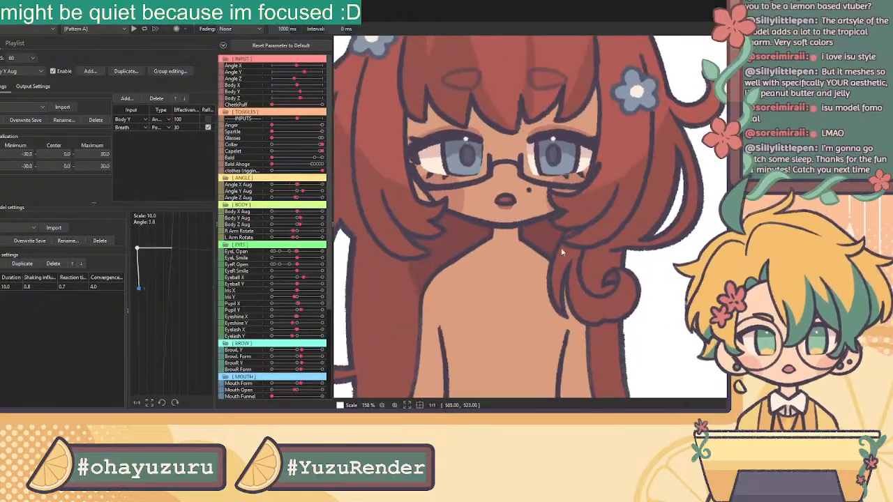
scroll(410, 186, "up", 6)
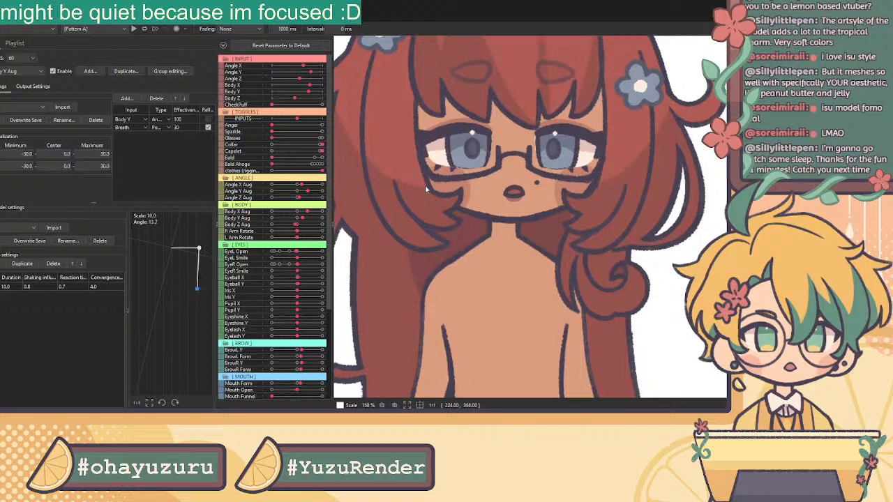
scroll(403, 207, "up", 3)
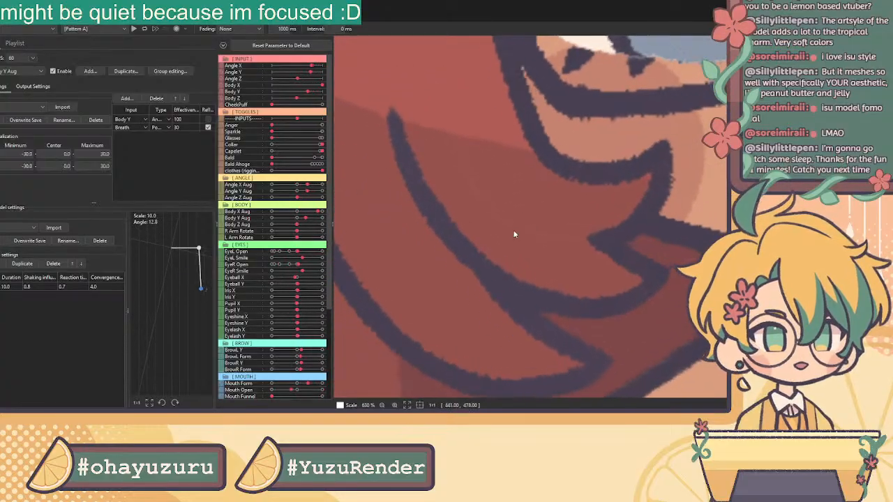
key("ctrl+0")
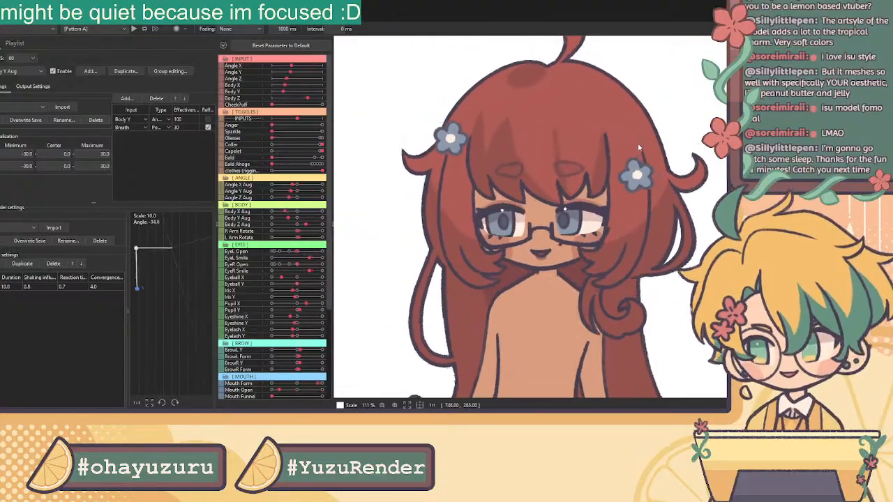
scroll(637, 143, "down", 5)
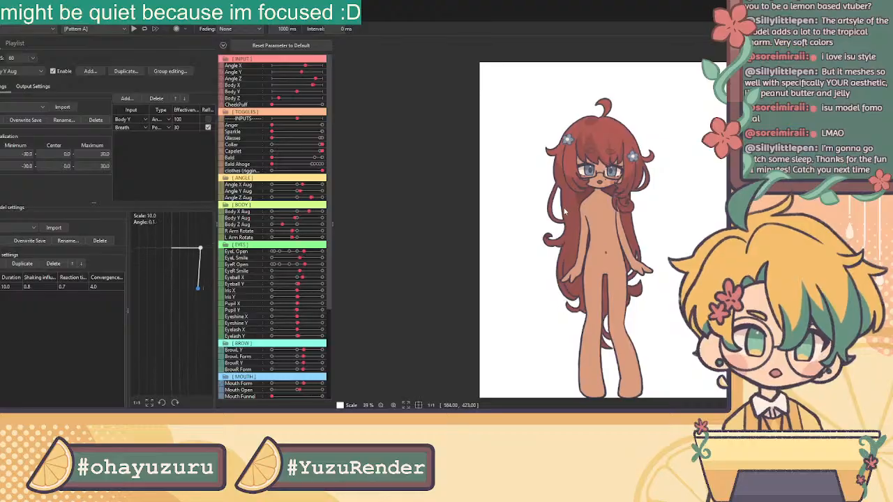
left_click_drag(609, 204, 518, 171)
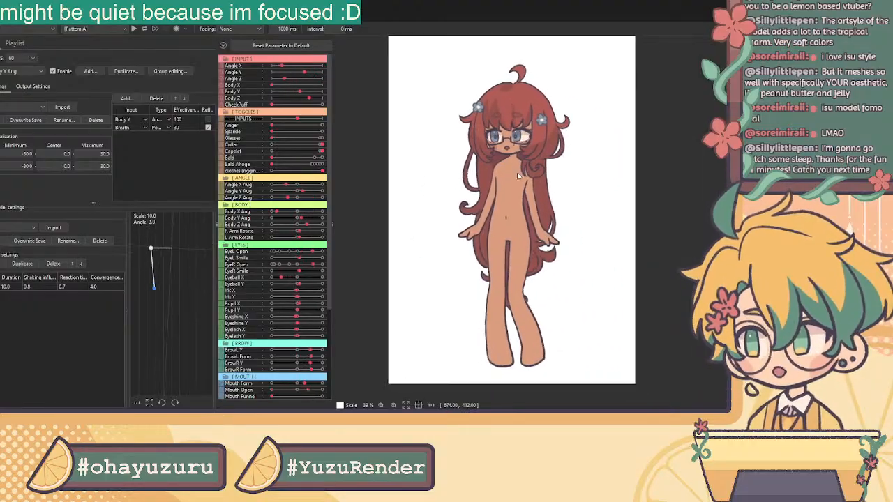
scroll(530, 173, "up", 1)
scroll(541, 178, "down", 1)
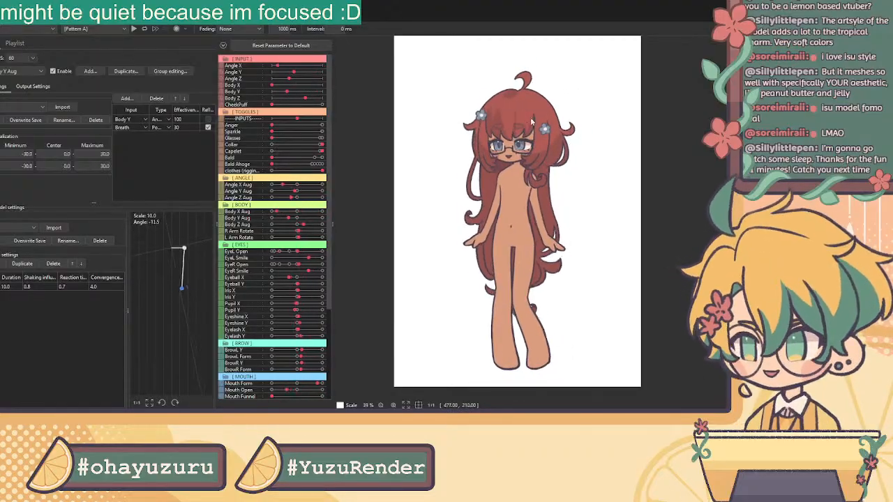
Step: Return to the model editor, set the clothes rigging toggle to 0.0 to show the dress, and set Bald to 1.0 to hide the hair
key("alt+Tab")
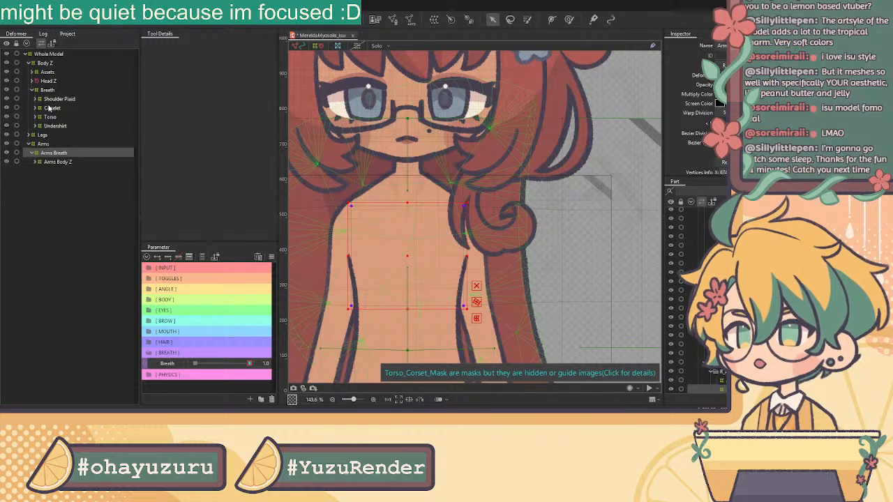
scroll(438, 195, "down", 5)
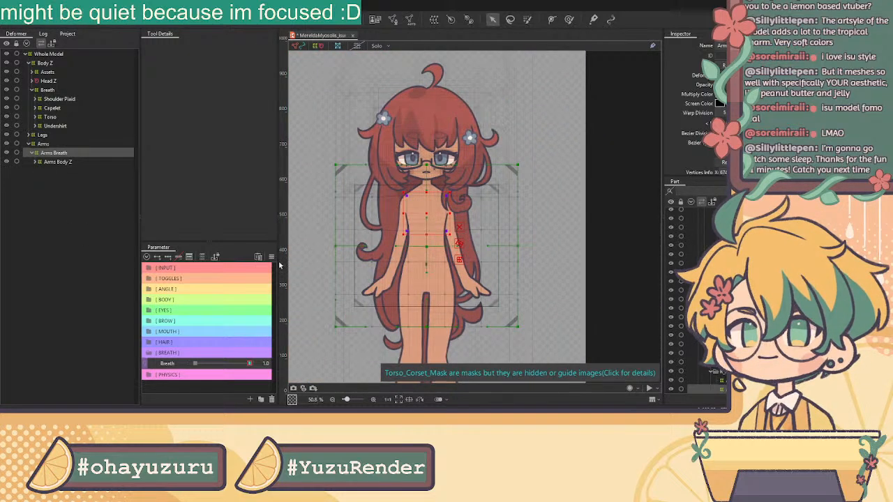
left_click(150, 270)
left_click(149, 271)
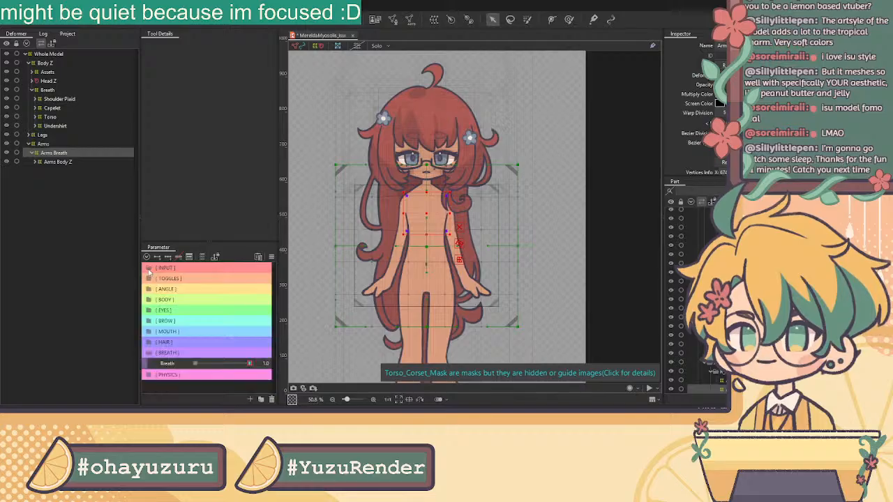
left_click(150, 280)
left_click_drag(225, 375, 116, 351)
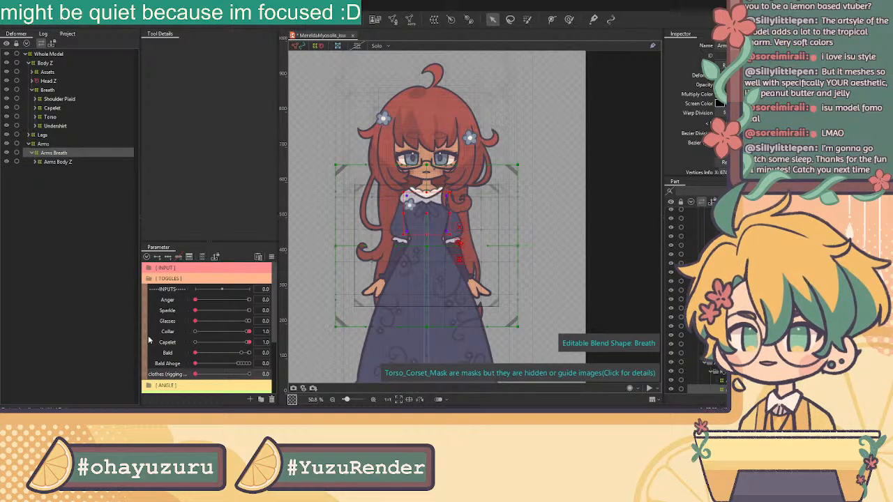
scroll(459, 213, "down", 2)
left_click_drag(216, 356, 258, 353)
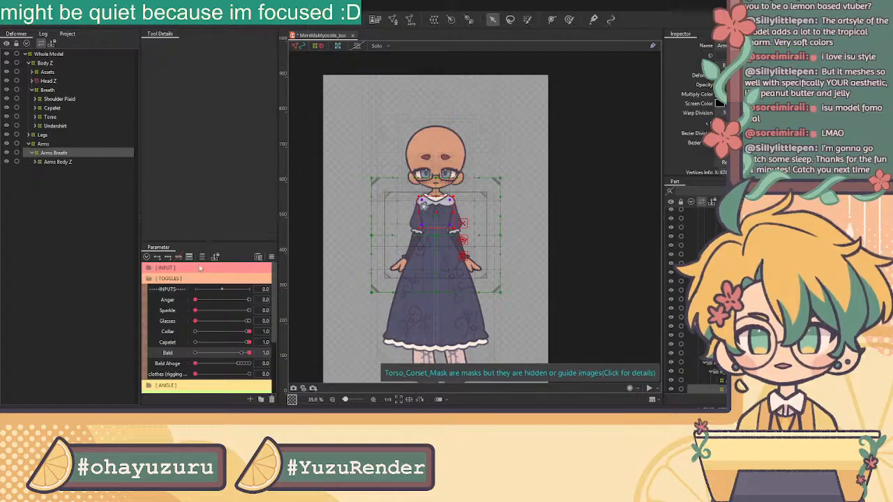
left_click_drag(230, 335, 193, 337)
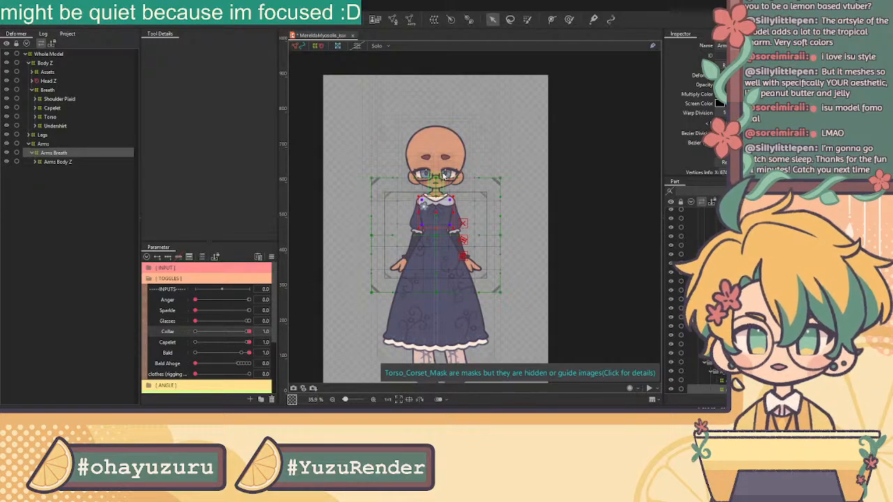
Step: Expand the Undershirt deformer and examine what its flower, collar, ribbon and frill warps cover
scroll(444, 176, "up", 3)
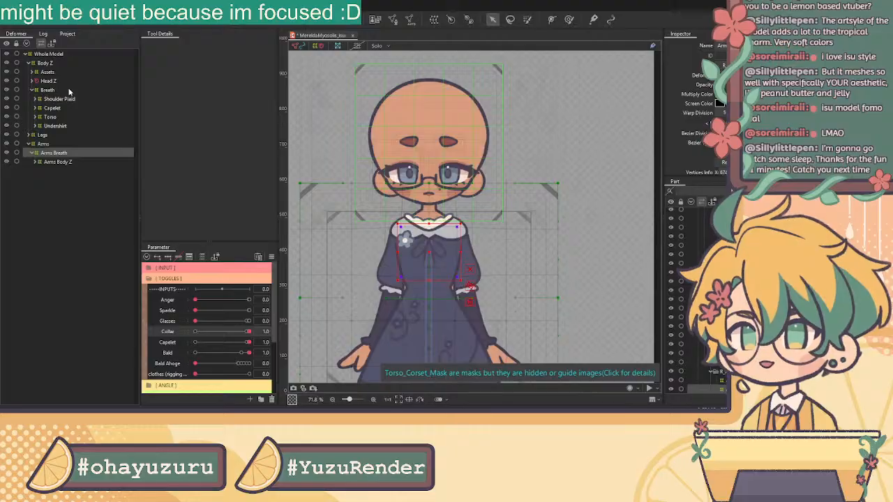
left_click(35, 127)
left_click(62, 137)
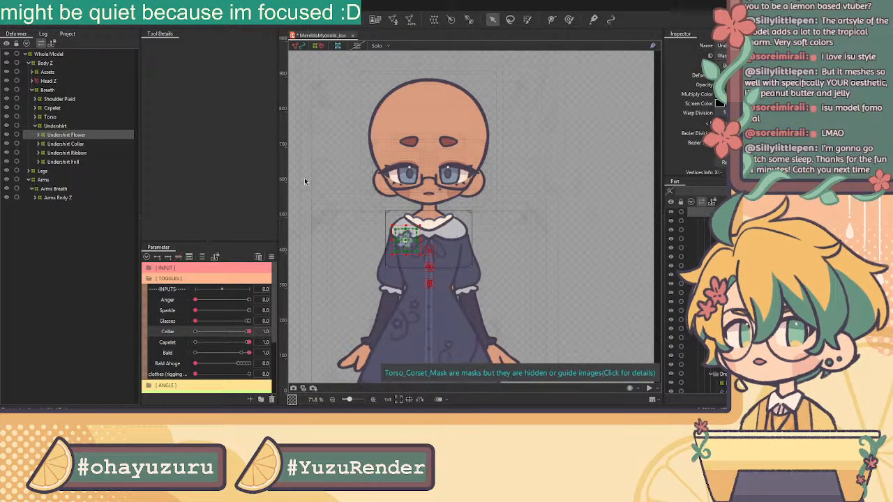
left_click(66, 144)
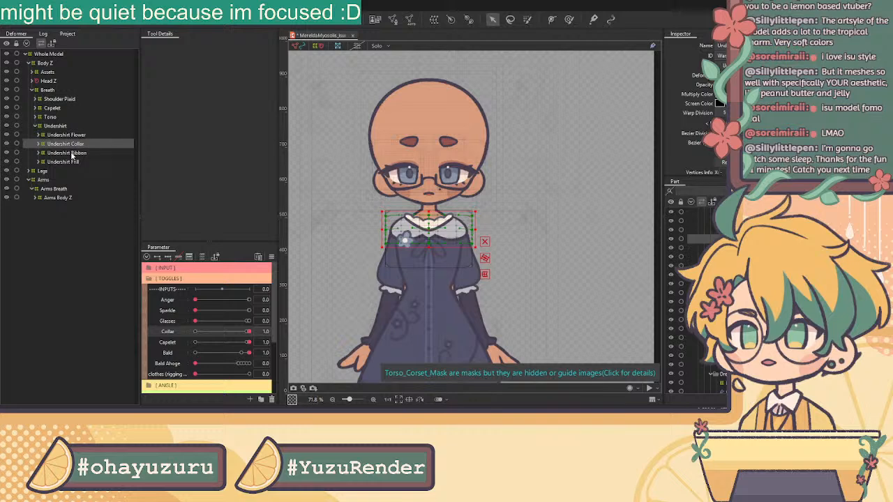
left_click(73, 154)
left_click(70, 161)
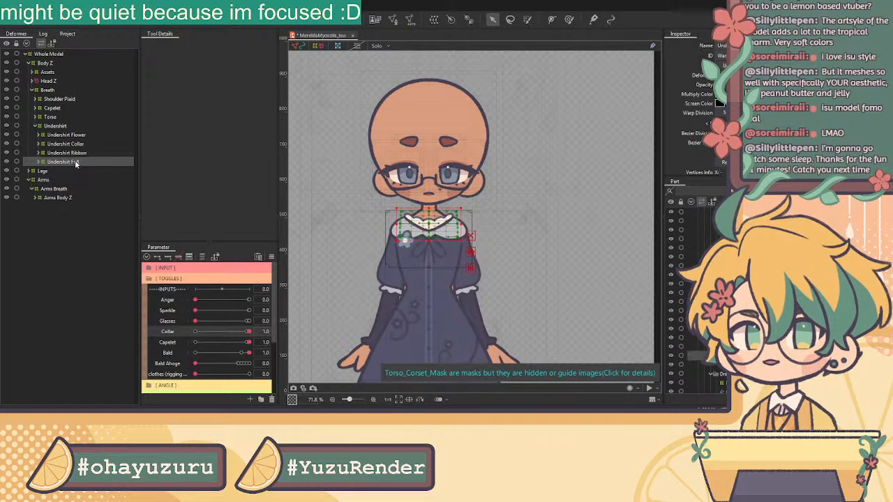
left_click(76, 153)
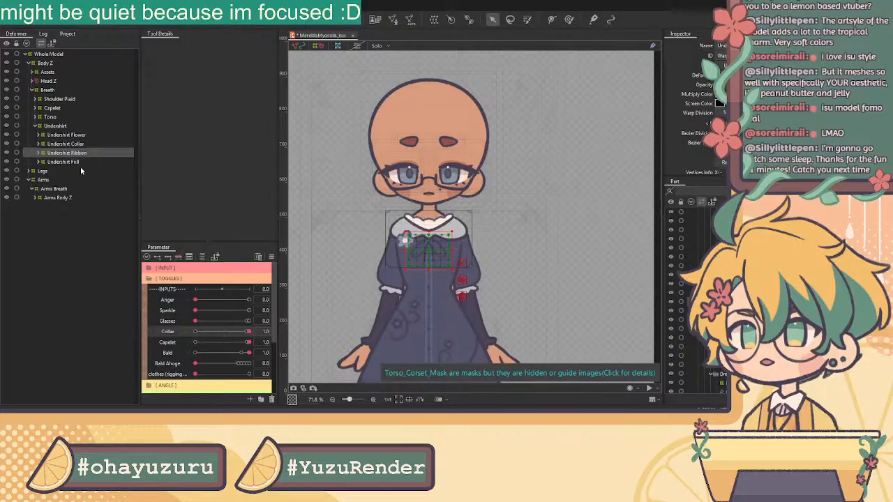
Step: Examine the Dress Top warp's corset lines, buttons and corset color meshes, singly and together, against the whole dress
scroll(400, 248, "up", 3)
left_click(420, 293)
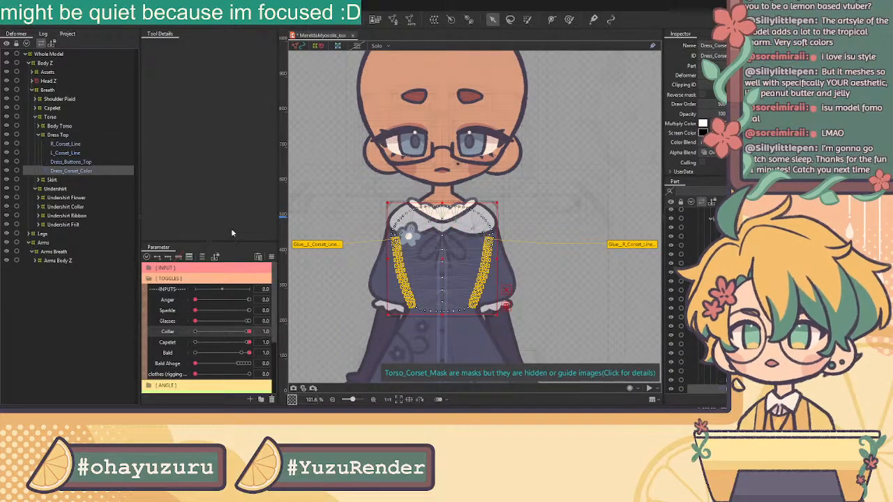
left_click(68, 145)
left_click(70, 161)
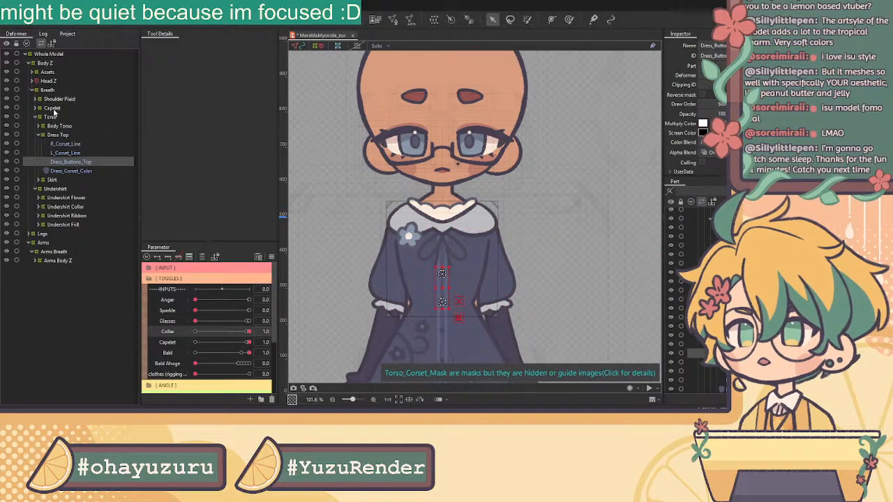
left_click(65, 145)
left_click(63, 137)
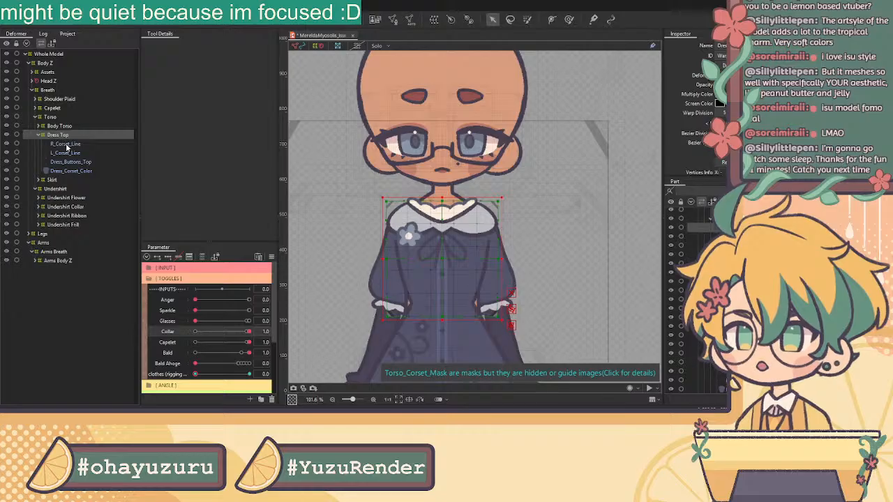
left_click(69, 146)
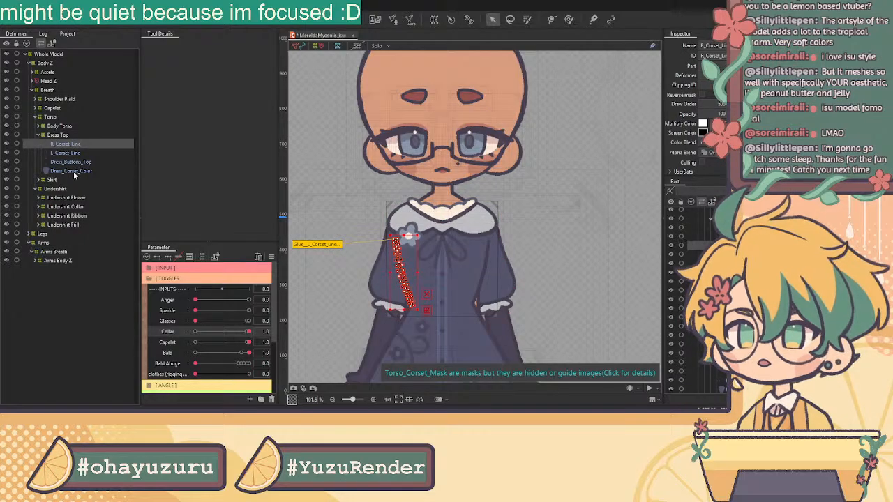
left_click(74, 172, "shift")
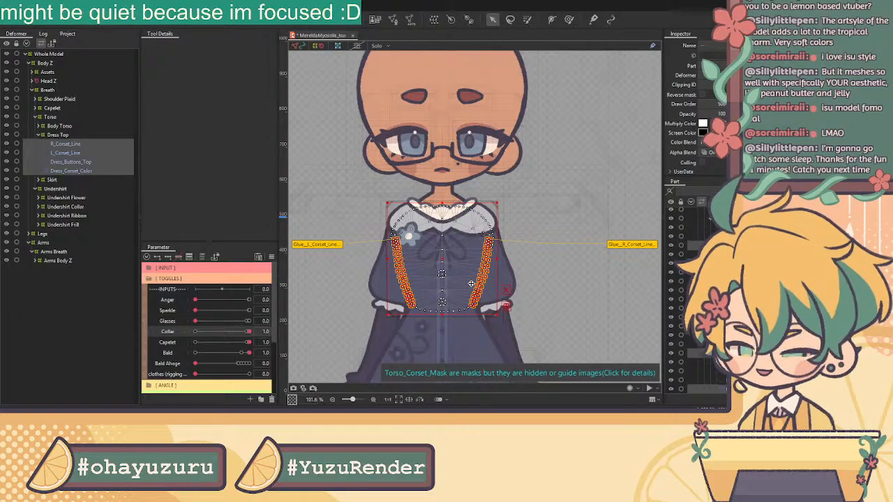
scroll(488, 290, "down", 5)
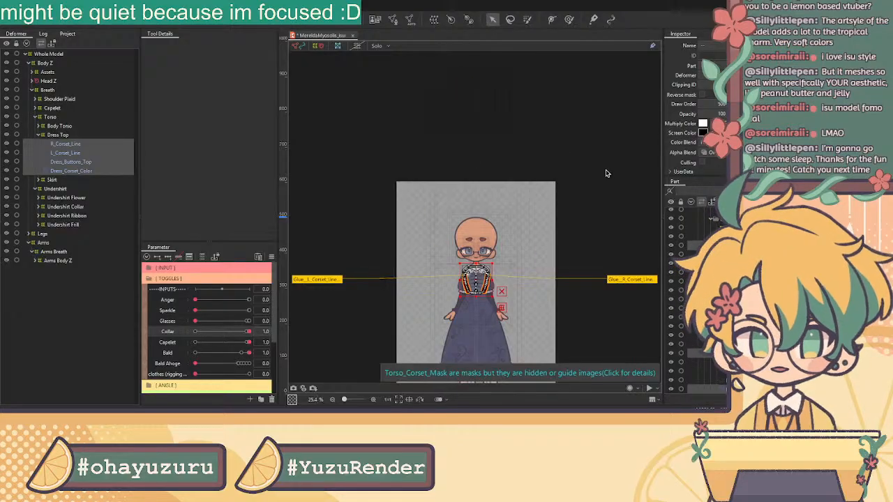
scroll(463, 279, "up", 2)
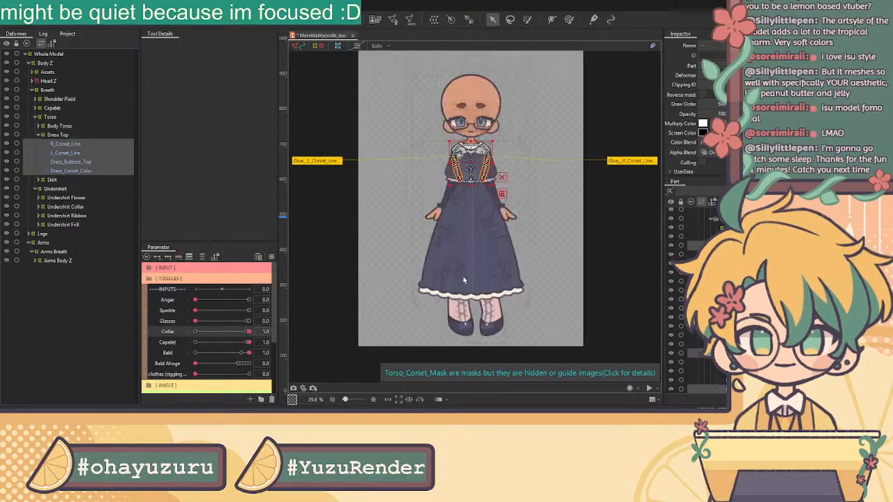
scroll(462, 275, "up", 2)
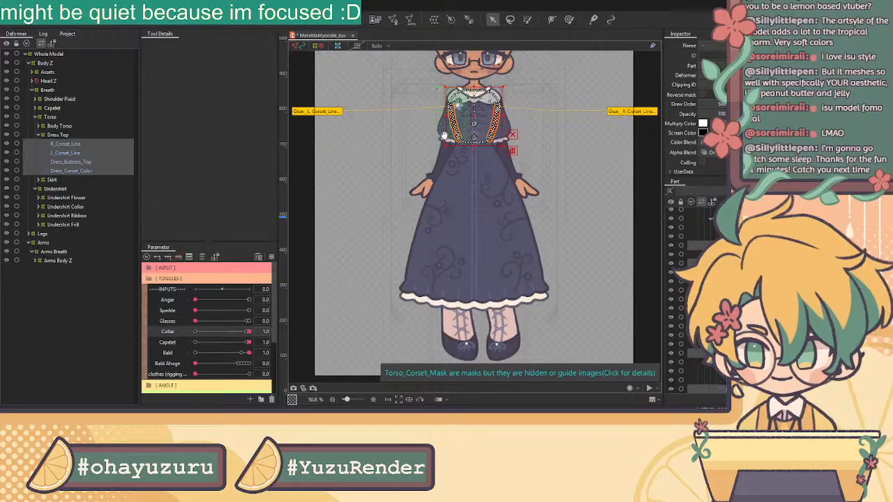
scroll(444, 140, "up", 4)
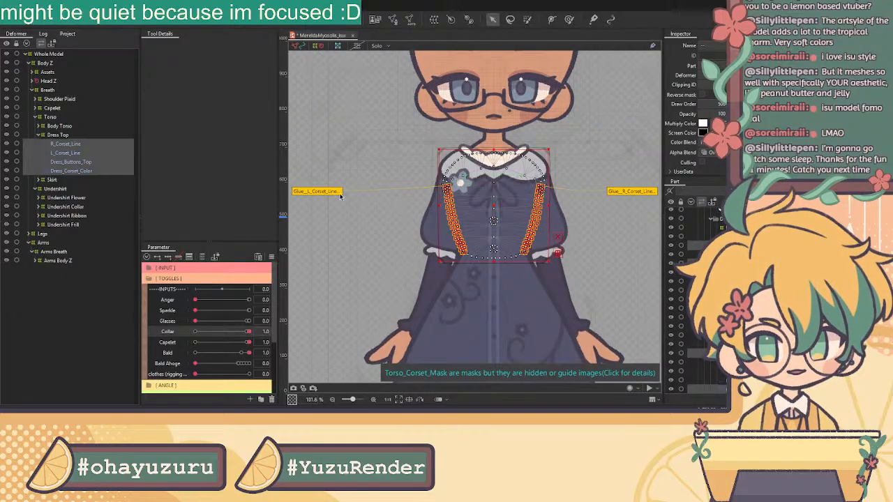
Step: Create a warp deformer named Corset Body XY around R_Corset_Line, L_Corset_Line and Dress_Corset_Color under Dress Top
left_click(77, 153)
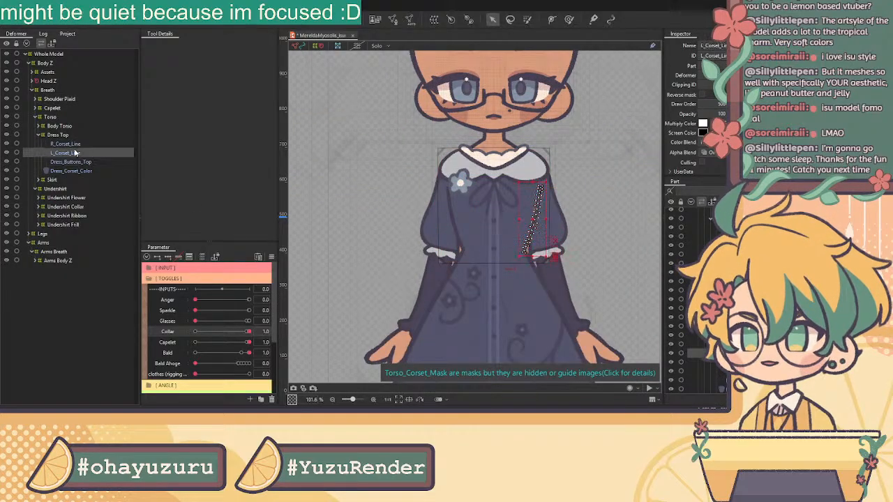
left_click(78, 165)
left_click(80, 153)
left_click(85, 162)
left_click(86, 152)
left_click(86, 144)
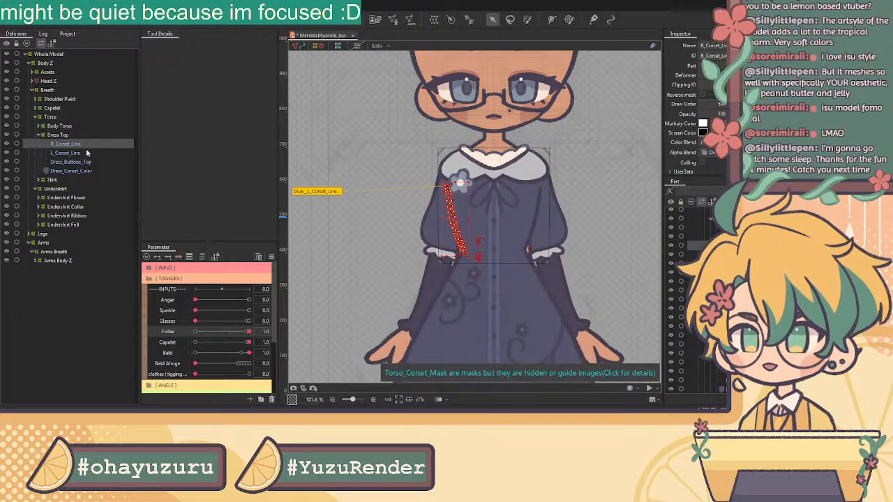
left_click(84, 153, "ctrl")
left_click(81, 172, "ctrl")
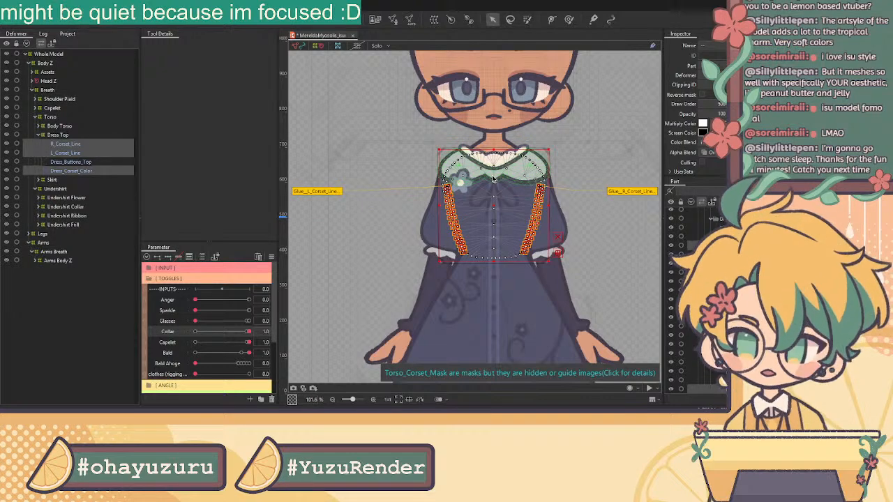
left_click(152, 279)
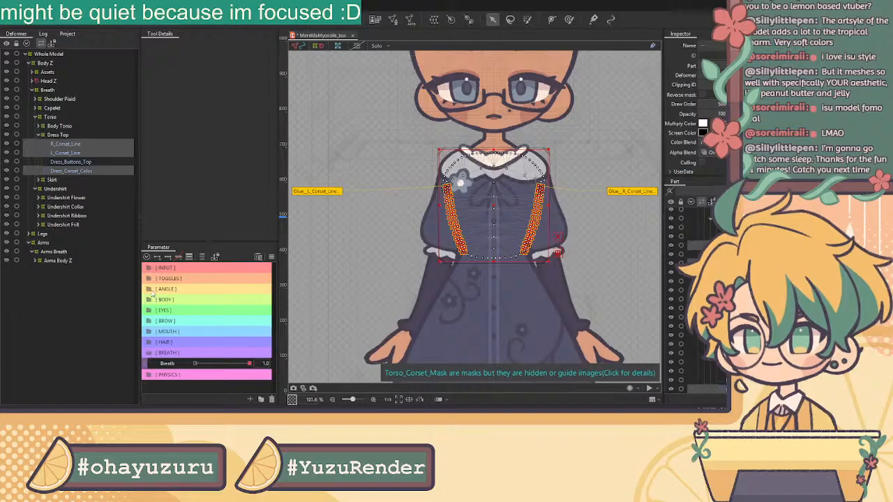
left_click(152, 300)
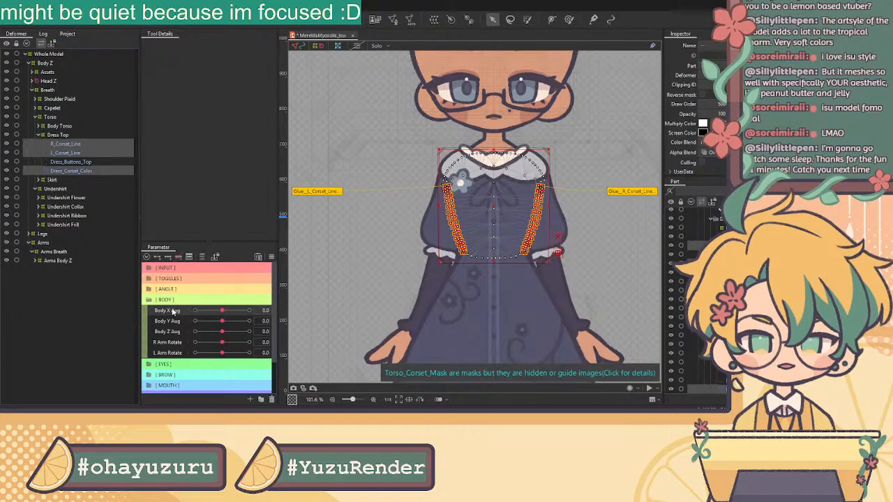
left_click(434, 20)
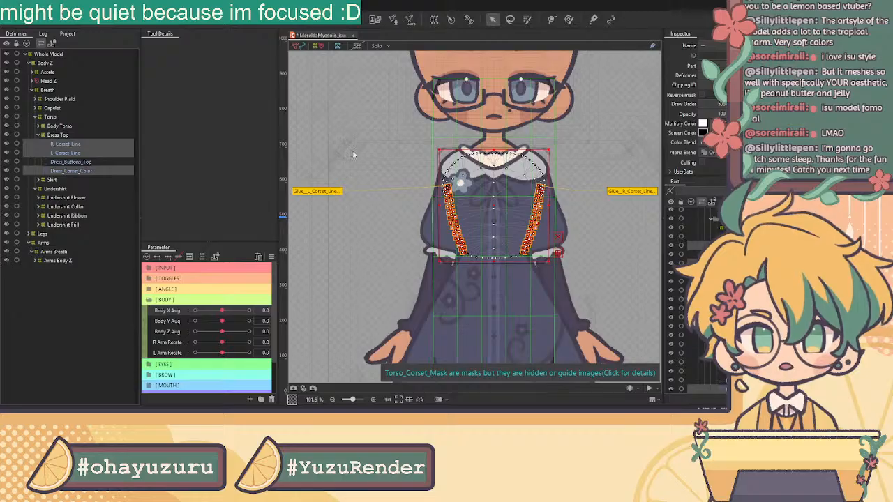
key("Return")
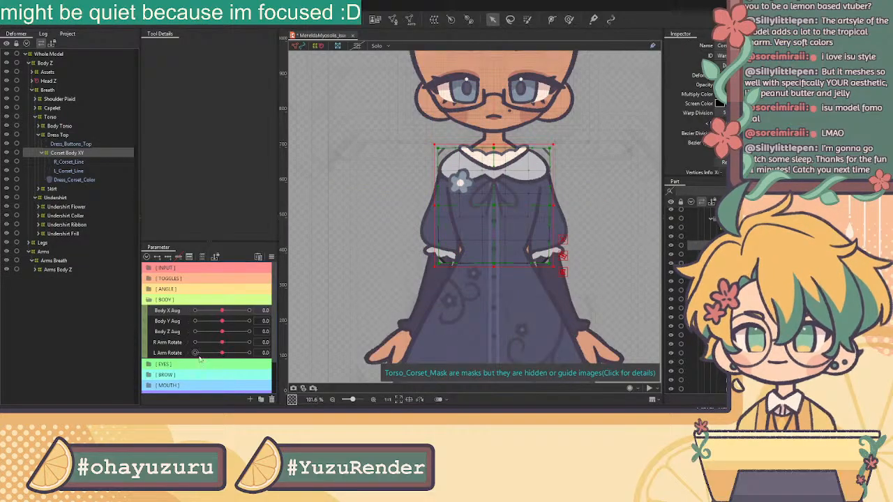
Step: Create a separate warp deformer named Dress Buttons Body XY around the Dress_Buttons_Top mesh
scroll(195, 349, "down", 1)
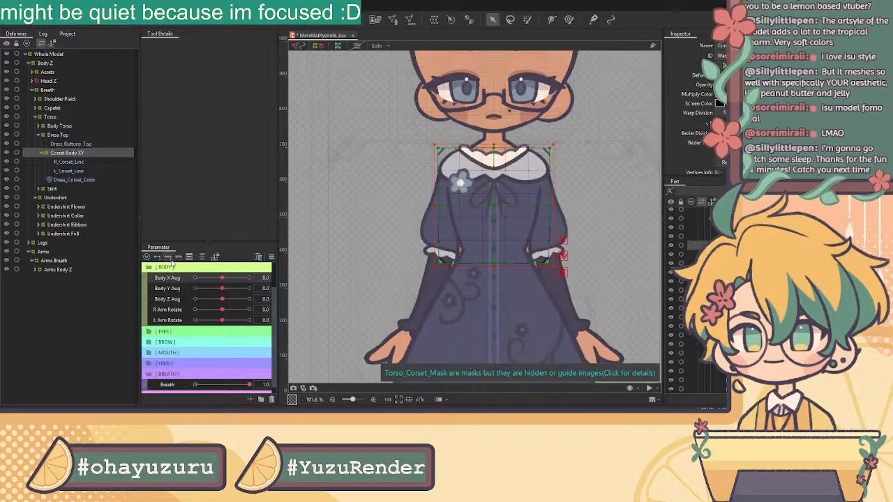
left_click(87, 145)
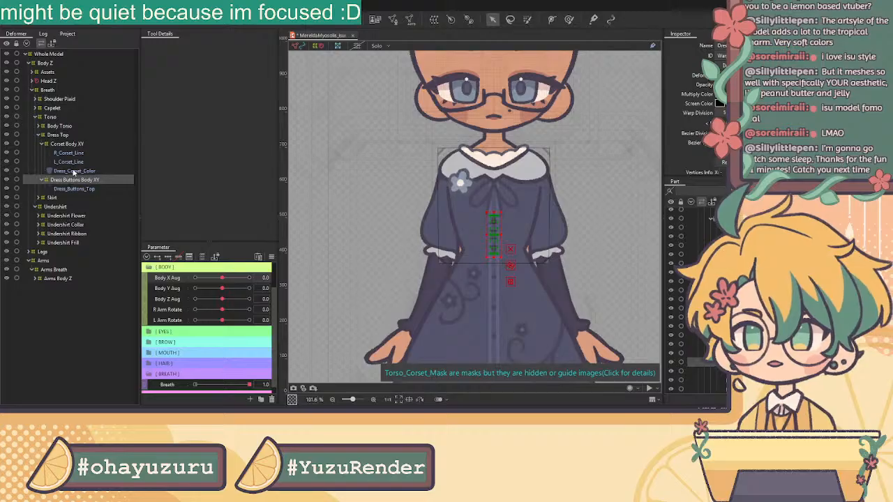
Step: Key the Corset Body XY warp on Body X Aug, shifting it left and narrowing its left side at -10
left_click(72, 144)
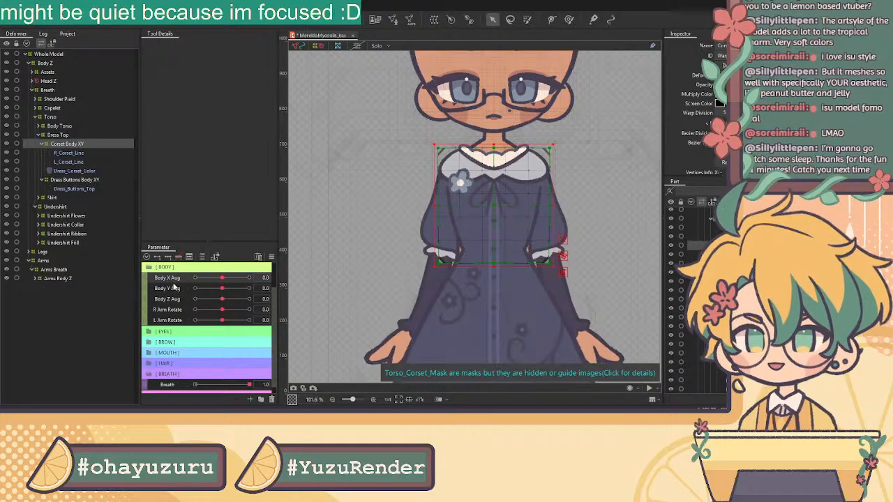
left_click_drag(222, 279, 195, 278)
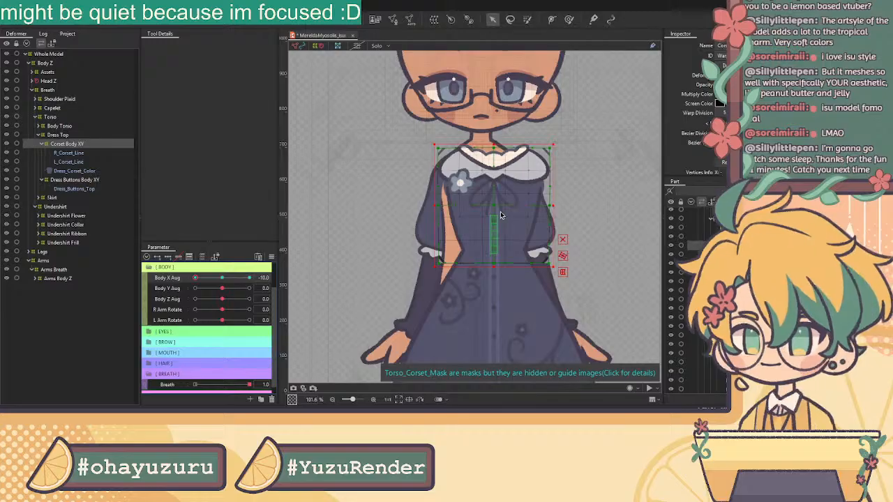
mouse_move(495, 205)
left_mouse_down()
mouse_move(467, 207)
mouse_move(480, 209)
left_mouse_up()
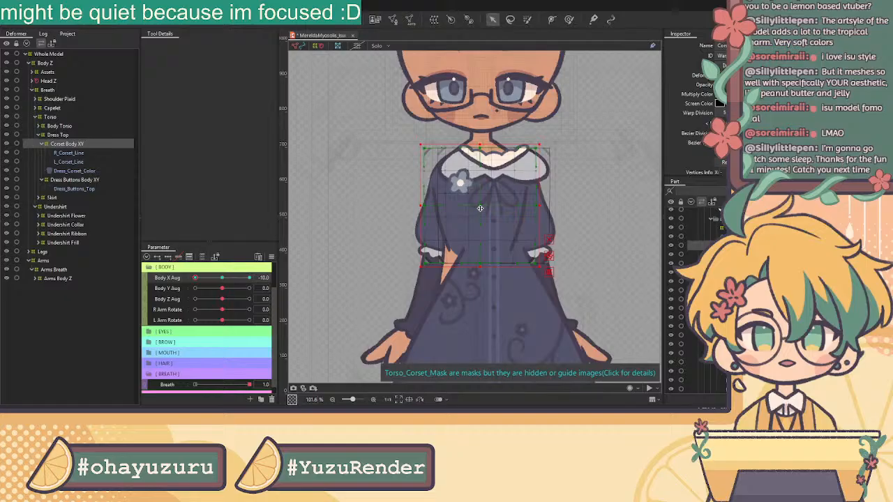
left_click_drag(405, 131, 472, 273)
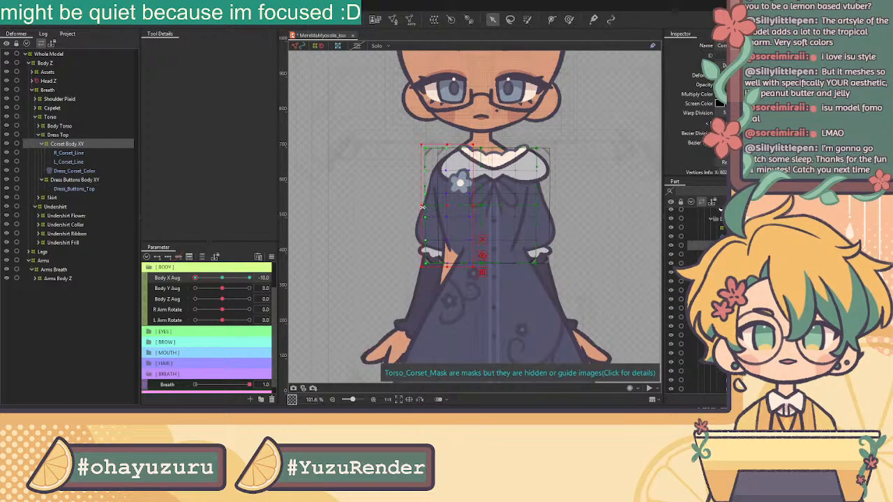
left_click_drag(424, 207, 427, 207)
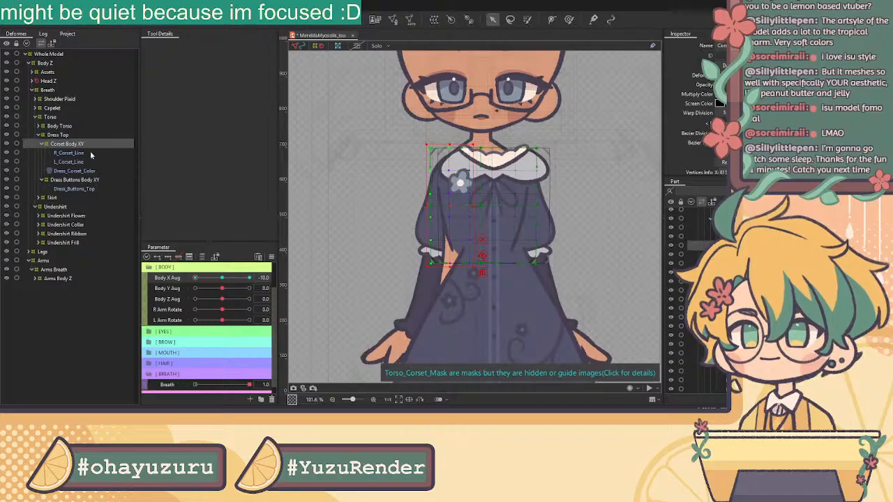
scroll(490, 191, "up", 3)
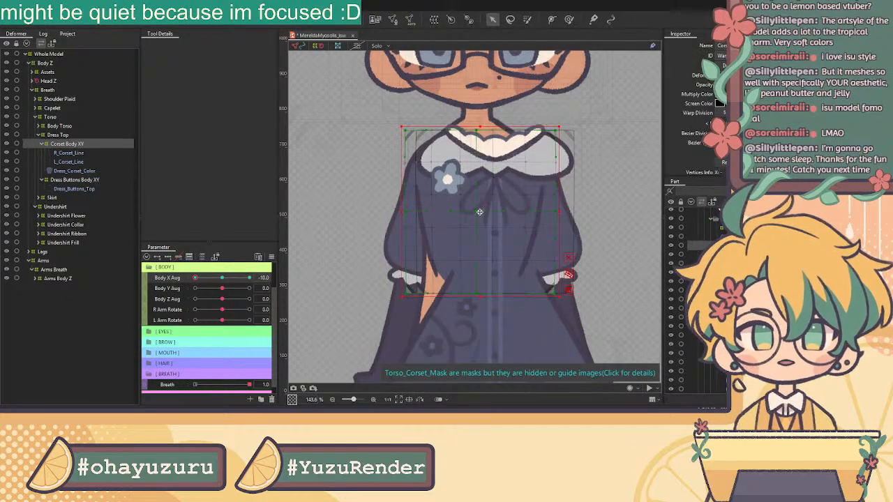
left_click_drag(477, 211, 475, 211)
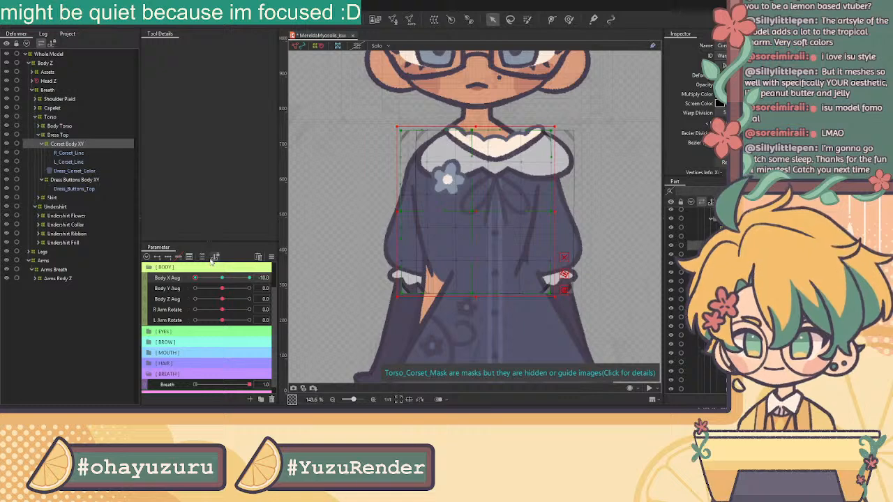
left_click_drag(195, 278, 178, 267)
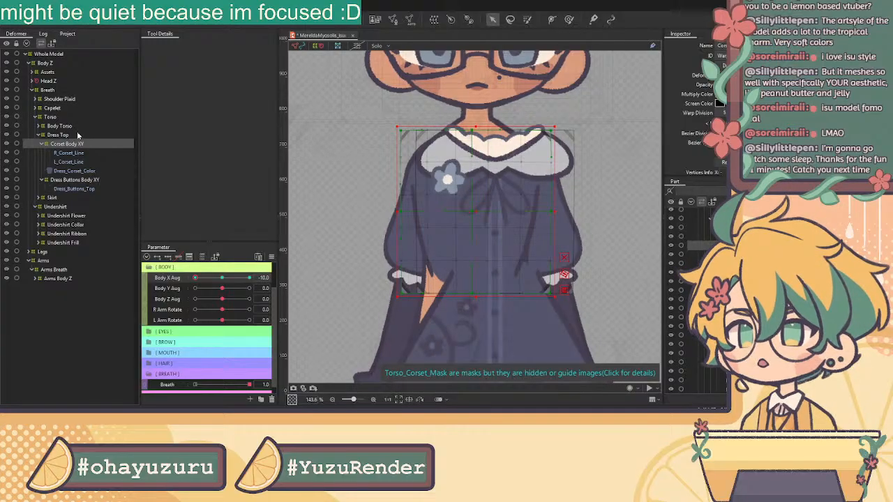
Step: Create a warp deformer named Undershirt Collar Body XY around Undershirt_Collar_Color and Undershirt Collar Lines under Undershirt Collar
left_click(570, 159)
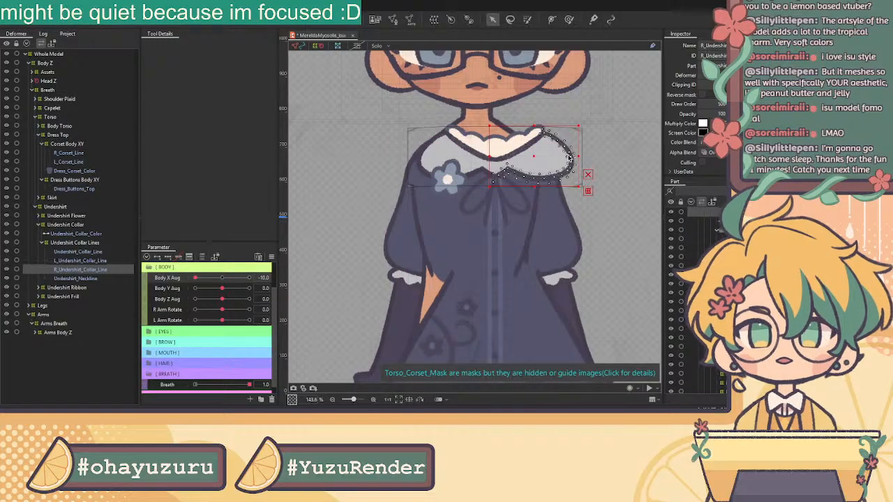
left_click(44, 243)
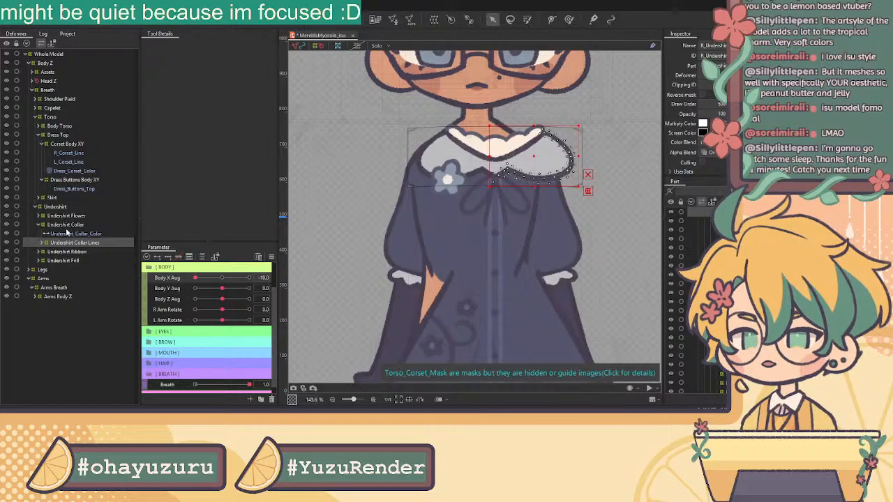
left_click(39, 224)
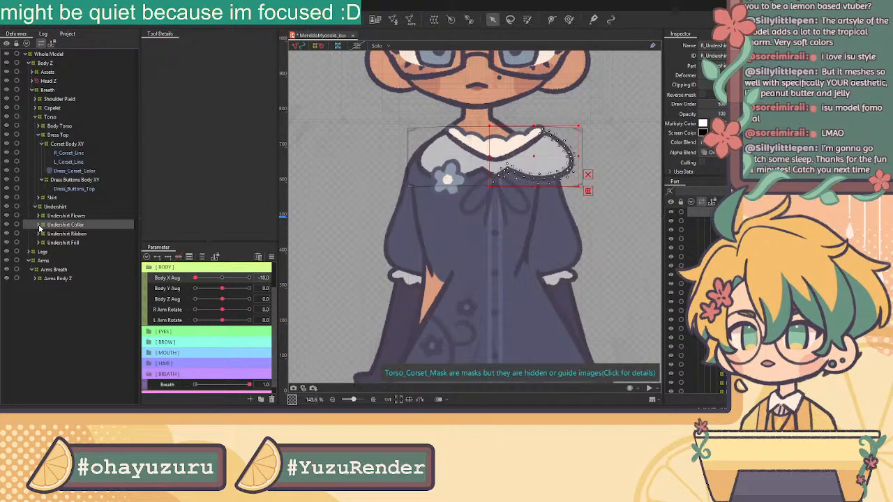
left_click(39, 227)
left_click(39, 227)
left_click(61, 226)
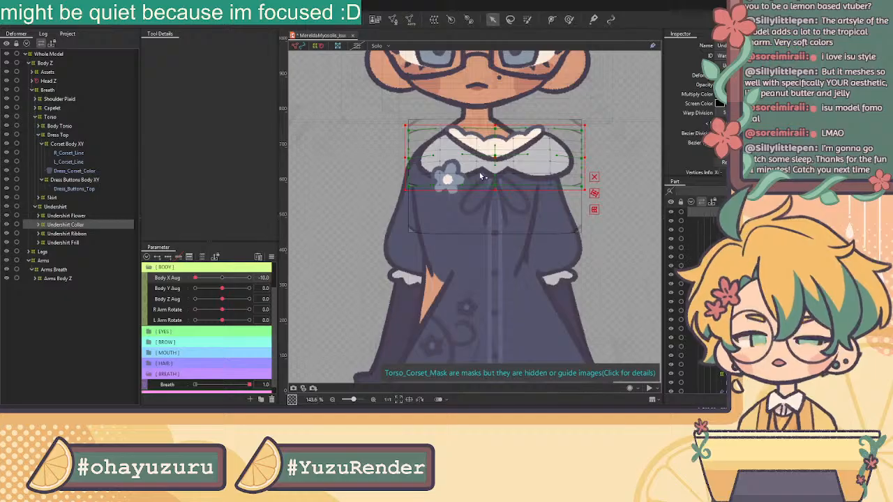
scroll(478, 177, "up", 1)
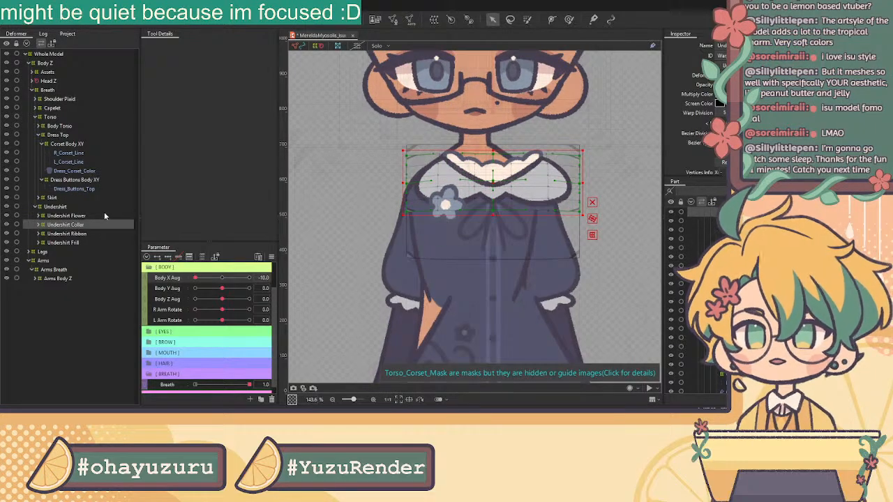
left_click(39, 227)
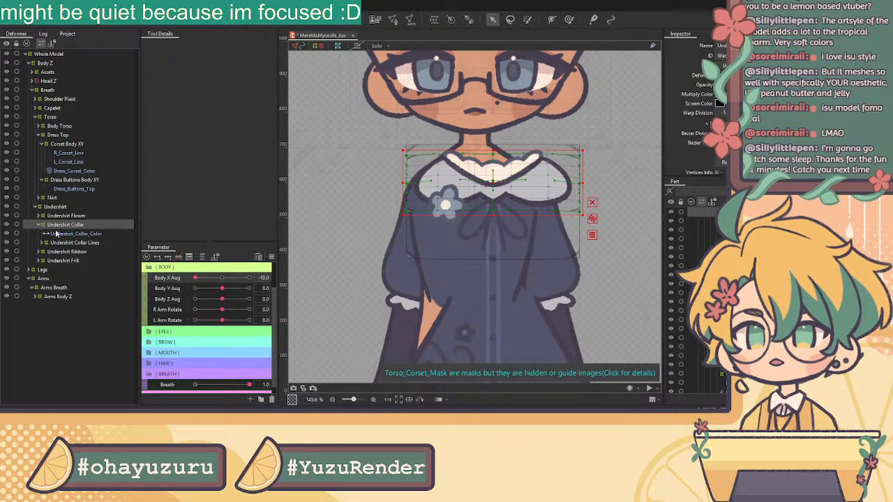
left_click(60, 234)
left_click(64, 244, "ctrl")
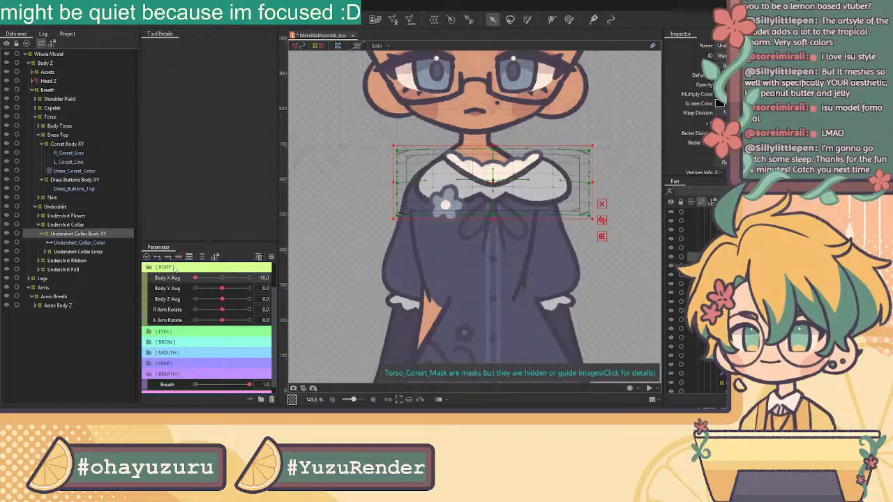
Step: Key the Undershirt Collar Body XY warp on Body X Aug and shift it left with its centre point at -10
left_click_drag(222, 278, 189, 288)
left_click(489, 180)
left_click_drag(473, 181, 475, 184)
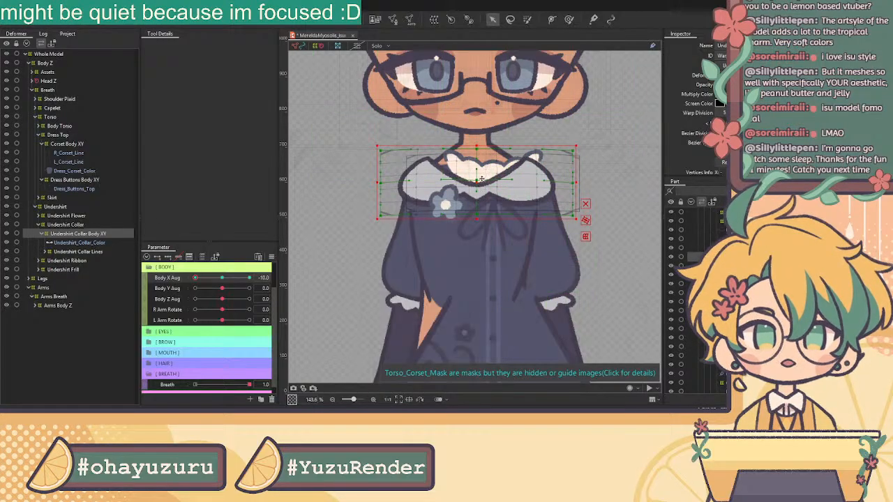
left_click(481, 182)
left_click_drag(481, 183, 459, 218)
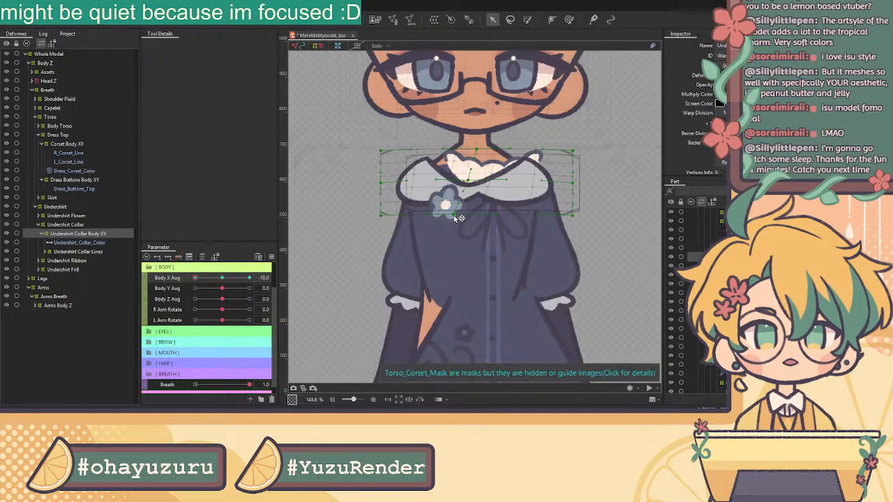
Step: Skew the collar warp's two lower corners to the left, and fine-tune the warp's position and centre point at Body X Aug -10
scroll(482, 166, "up", 3)
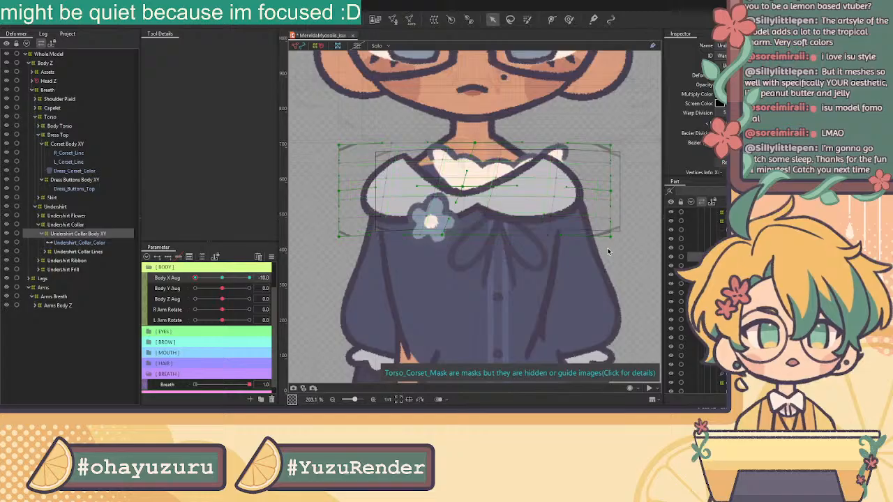
left_click_drag(611, 235, 599, 235)
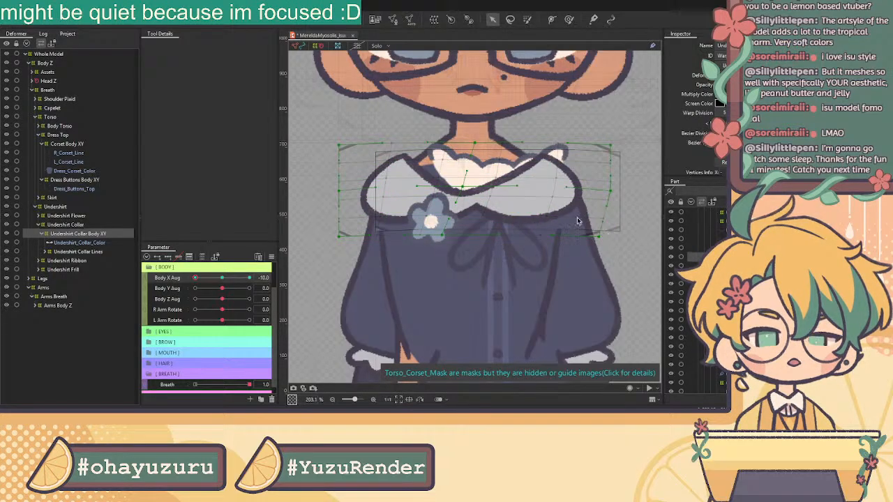
left_click_drag(340, 234, 334, 239)
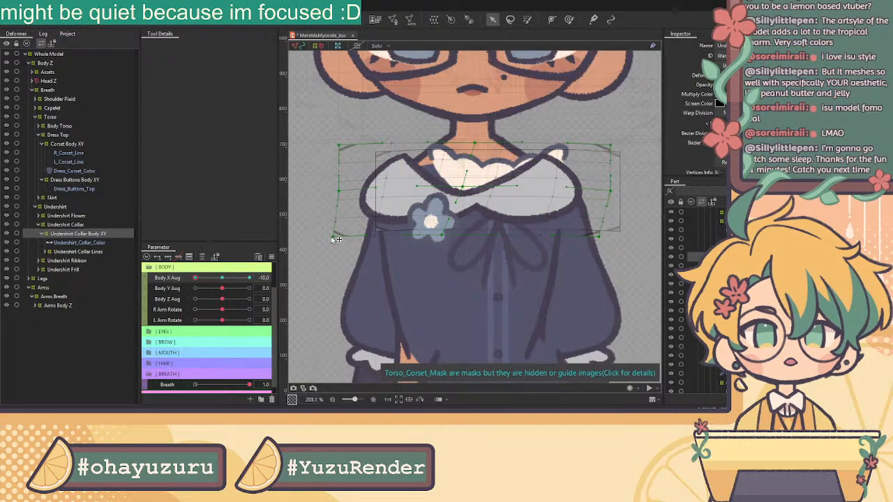
left_click(85, 235)
left_click_drag(471, 188, 474, 189)
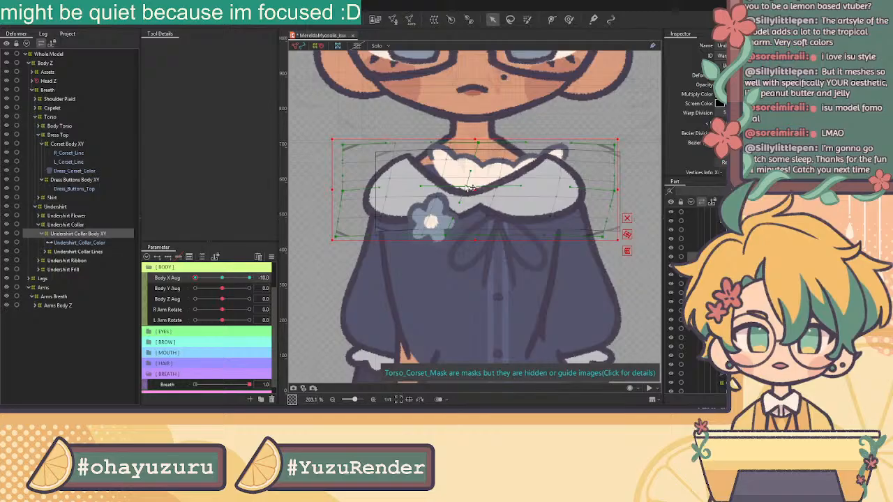
left_click_drag(466, 187, 461, 184)
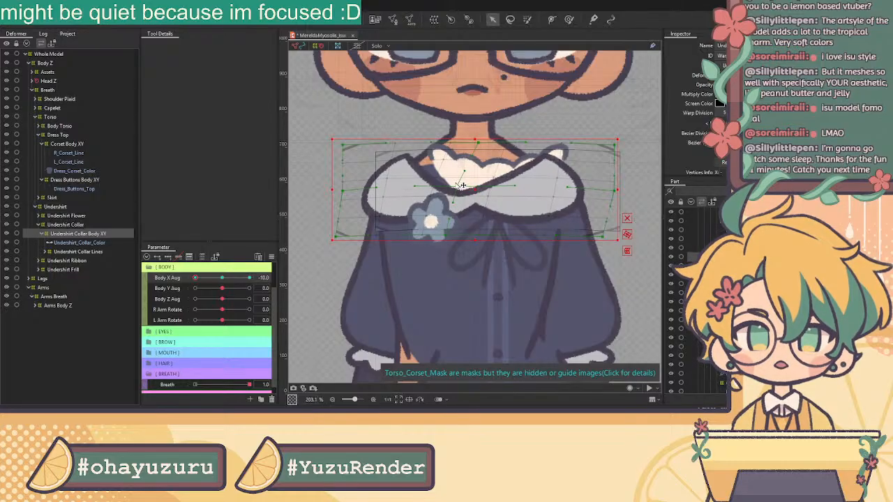
Step: Create a warp deformer named Undershirt Frill XY around the Undershirt_Frill mesh under Undershirt Frill
left_click(80, 270)
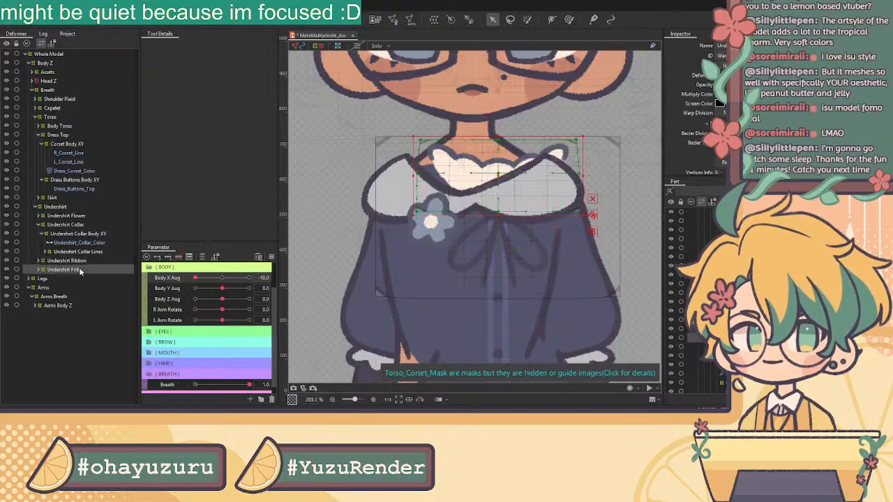
left_click(39, 270)
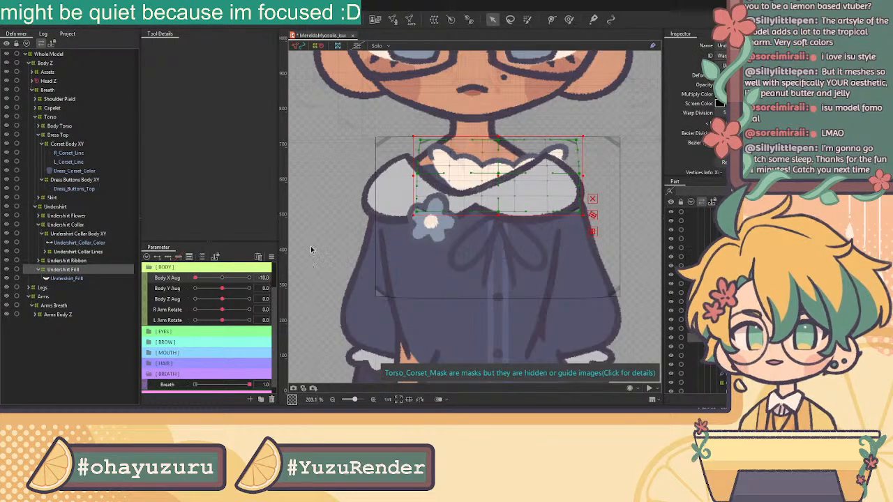
left_click(67, 279)
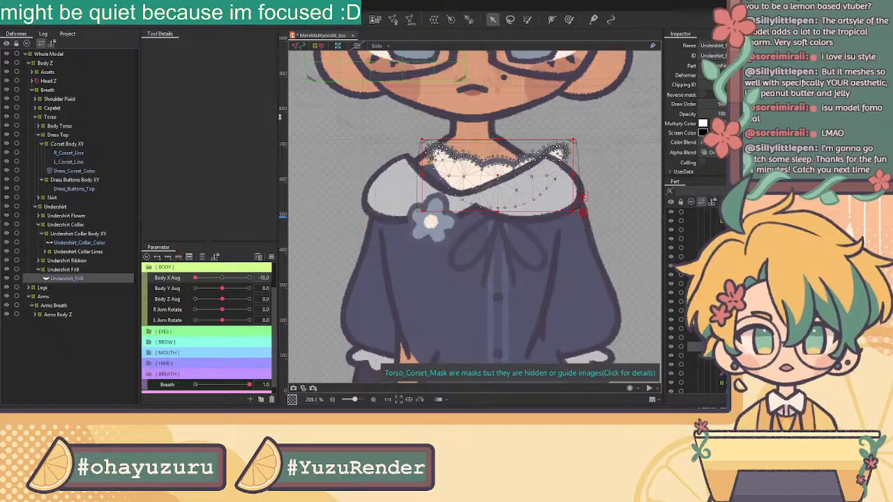
left_click(428, 246)
Step: Shift the Undershirt Frill XY warp left to fit the turned collar, then adjust its centre point and skew its corners
left_click_drag(497, 175, 475, 174)
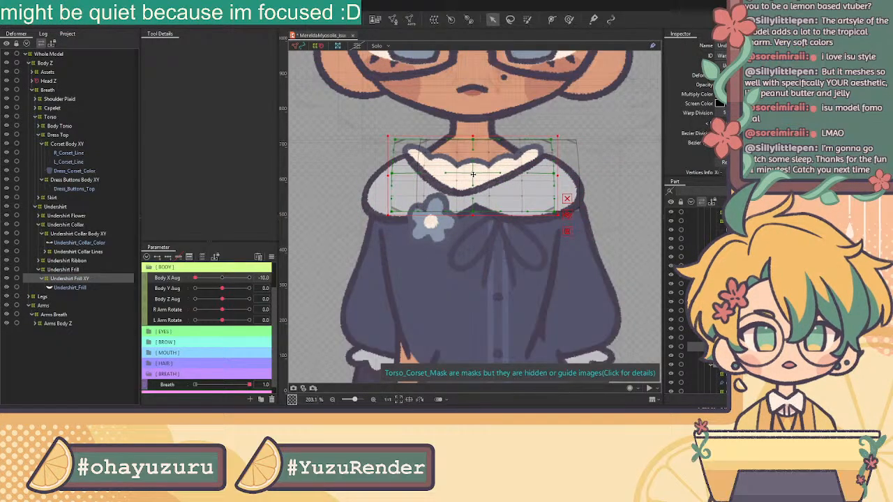
left_click(565, 202)
left_click_drag(476, 172, 465, 178)
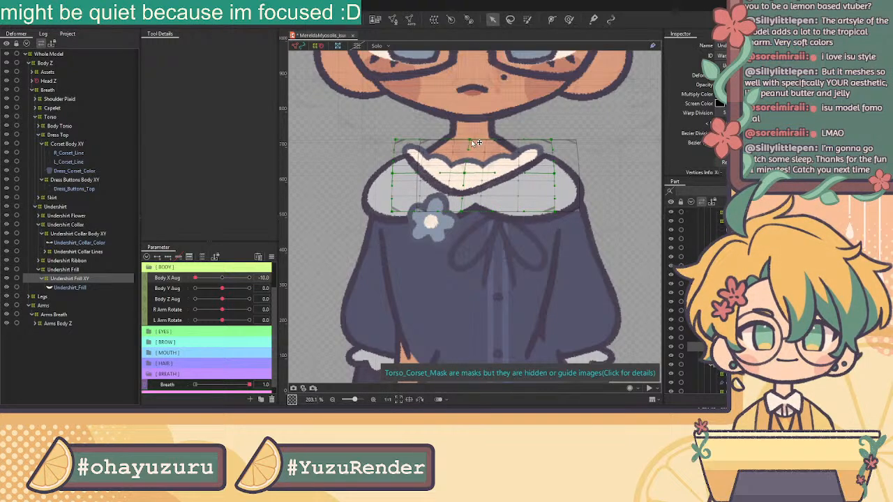
left_click_drag(395, 141, 399, 140)
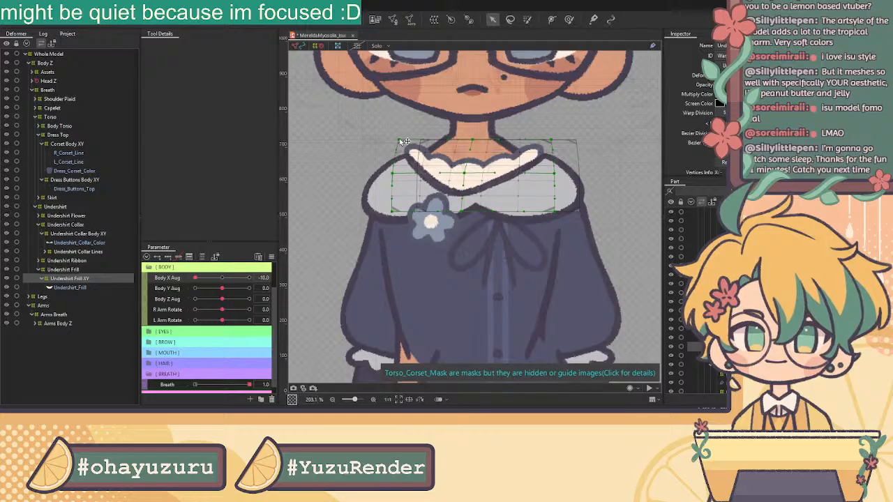
left_click_drag(393, 210, 387, 211)
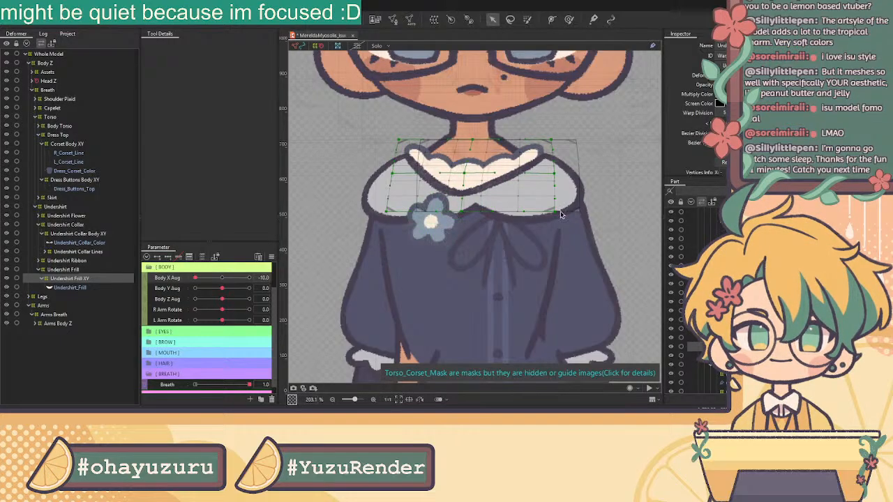
left_click_drag(559, 215, 552, 212)
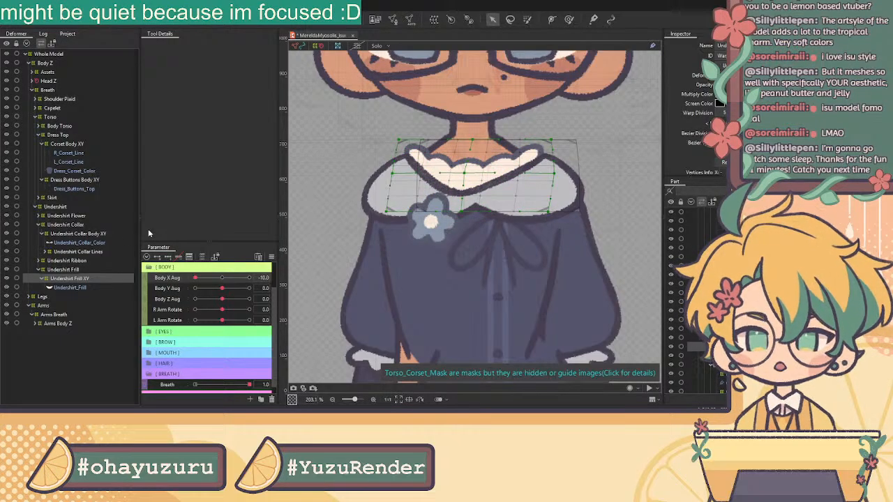
Step: Key the Undershirt Frill XY warp on Body X Aug with its left-shifted, skewed shape at -10, and test the parameter's movement
left_click(100, 278)
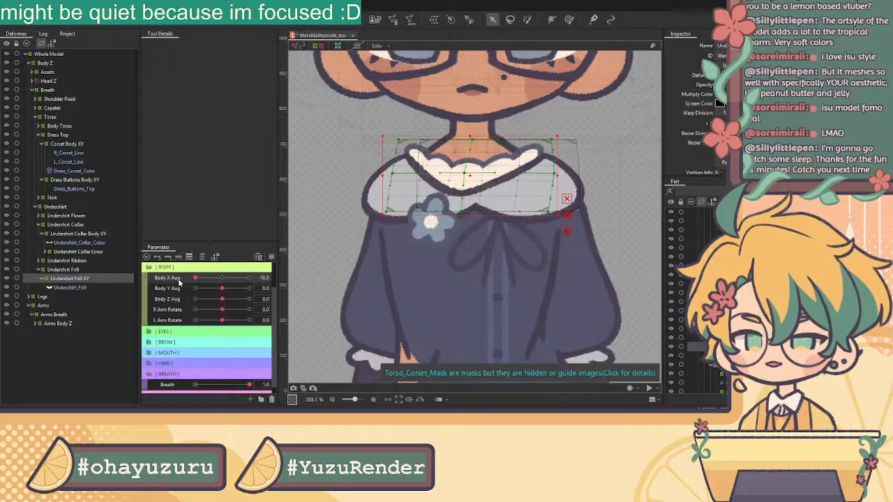
key("ctrl+z")
key("ctrl+z")
key("ctrl+z")
key("ctrl+z")
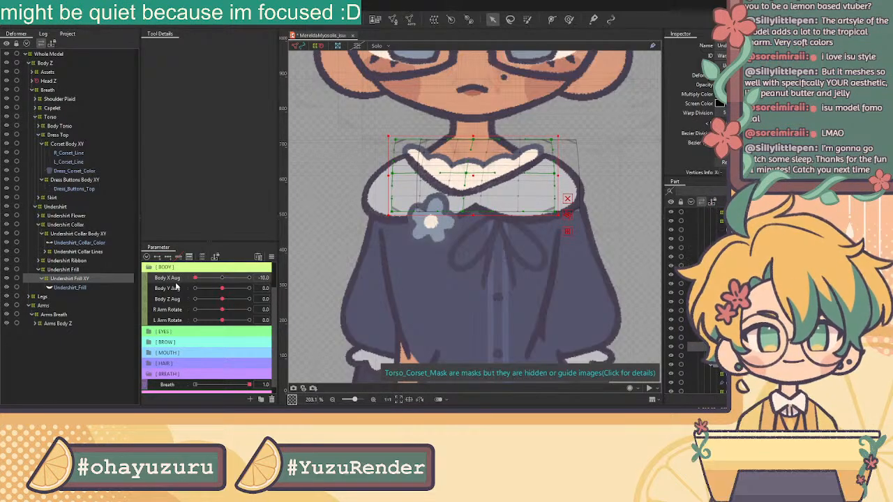
key("ctrl+z")
key("ctrl+z")
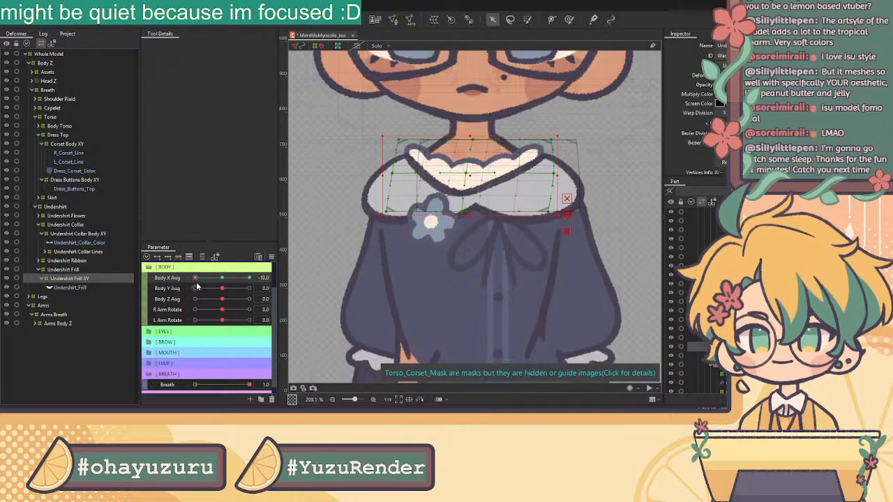
left_click(219, 280)
left_click_drag(219, 282, 193, 281)
Step: Create a warp deformer named Undershirt Ribbon XY around the four tie and string meshes under Undershirt Ribbon
left_click(71, 261)
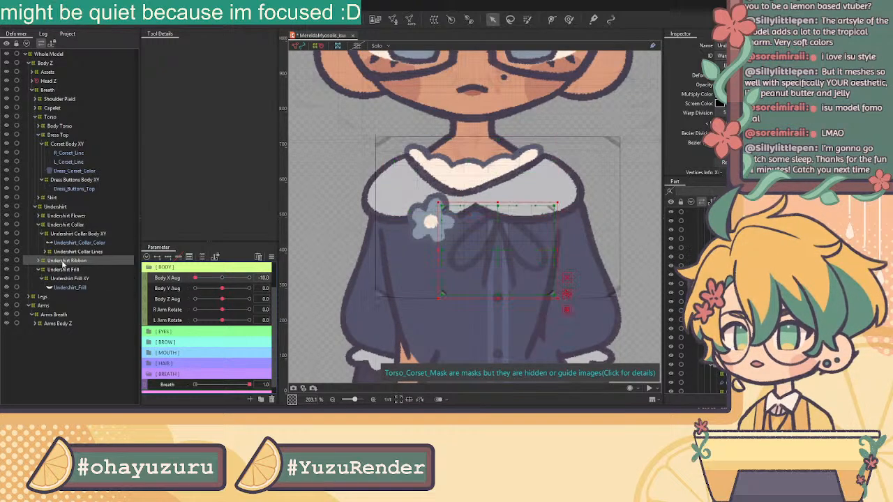
left_click(39, 261)
left_click(70, 270)
left_click(77, 297, "shift")
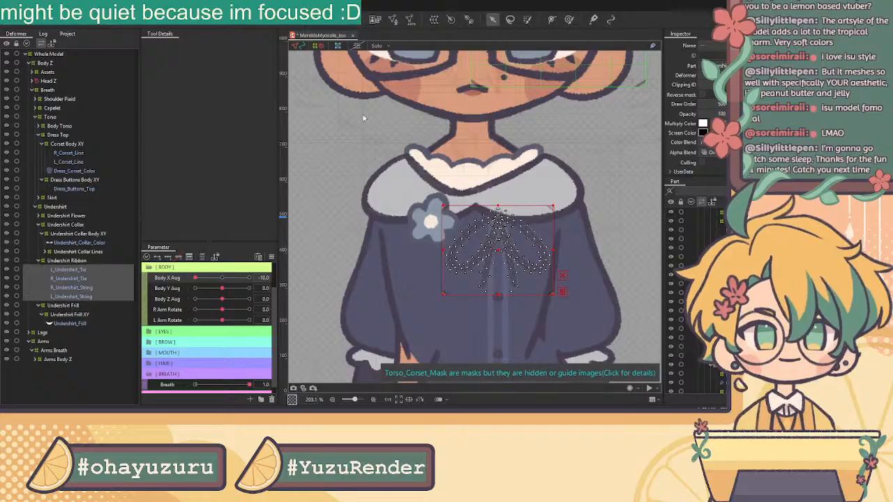
key("Return")
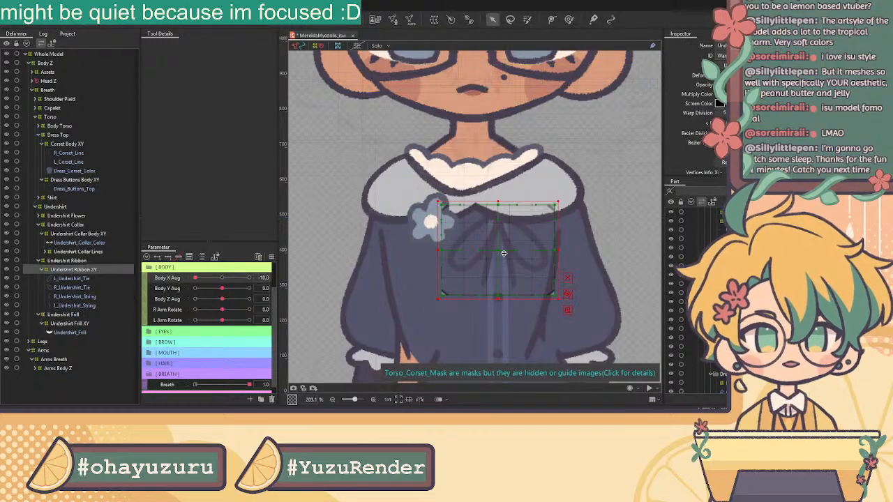
Step: Key the Undershirt Ribbon XY warp on Body X Aug and shift it left at -10 to follow the turned collar
left_click_drag(502, 249, 458, 244)
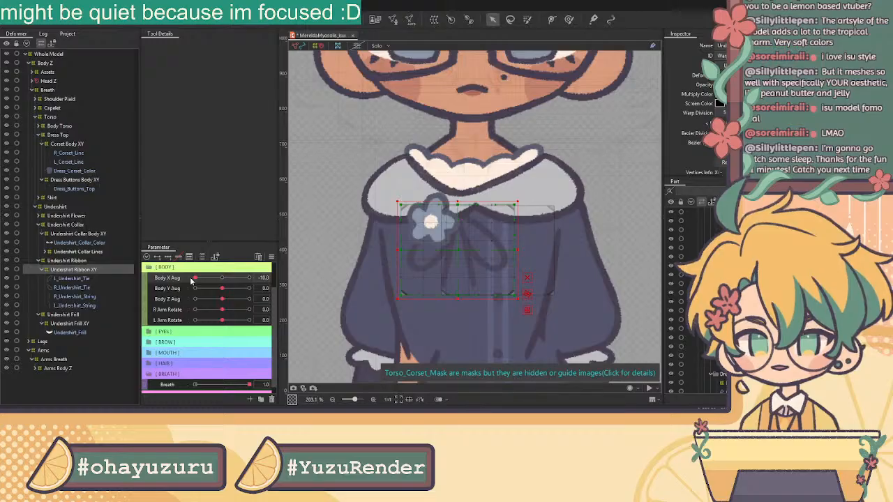
left_click_drag(194, 279, 138, 278)
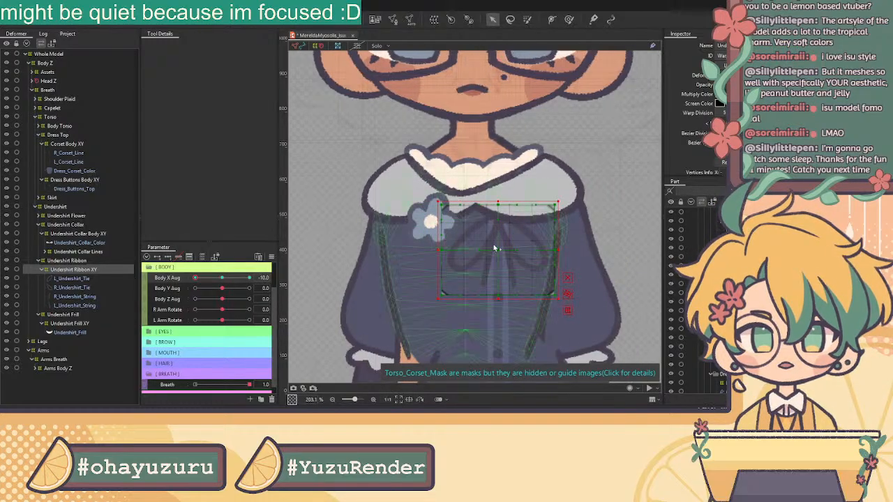
left_click_drag(498, 247, 452, 247)
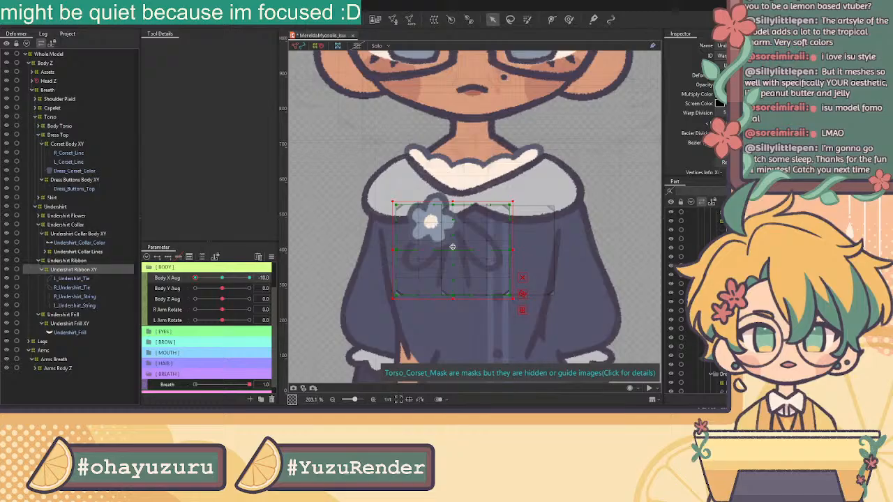
left_click(522, 278)
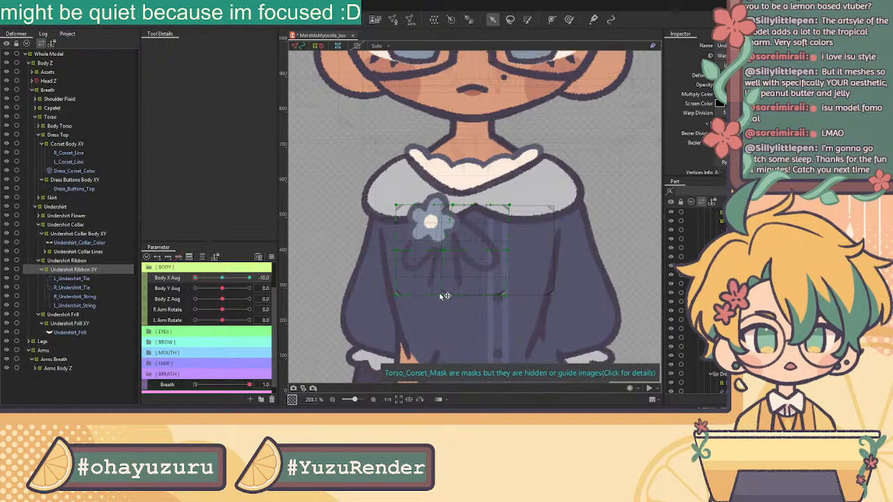
left_click(70, 272)
left_click_drag(450, 251, 453, 252)
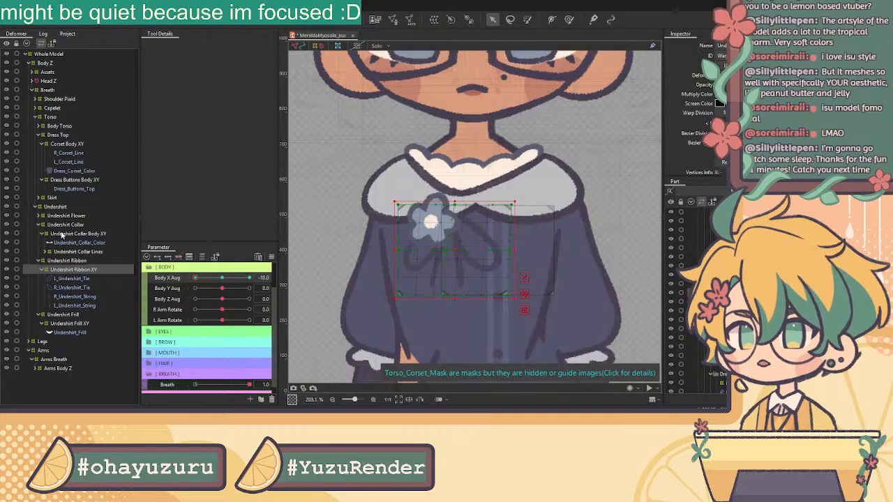
Step: Create a warp deformer named Undershirt Flower XY around the flower and flower button meshes under Undershirt Flower
left_click(79, 216)
left_click(40, 216)
left_click(70, 226)
left_click(70, 233, "ctrl")
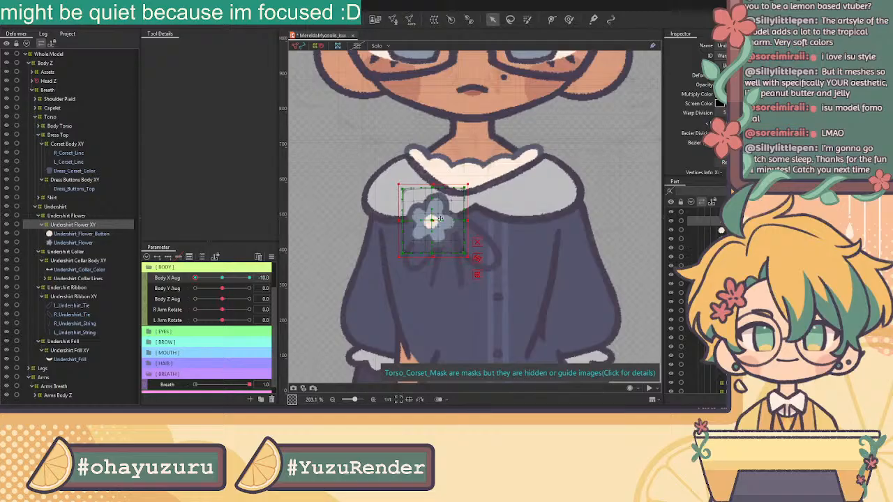
Step: Key the Undershirt Flower XY warp on Body X Aug, shift it left at -10, and fine-tune its centre point
left_click_drag(431, 222, 393, 221)
mouse_move(196, 278)
left_mouse_down()
mouse_move(223, 278)
mouse_move(196, 280)
left_mouse_up()
left_click_drag(393, 223, 376, 220)
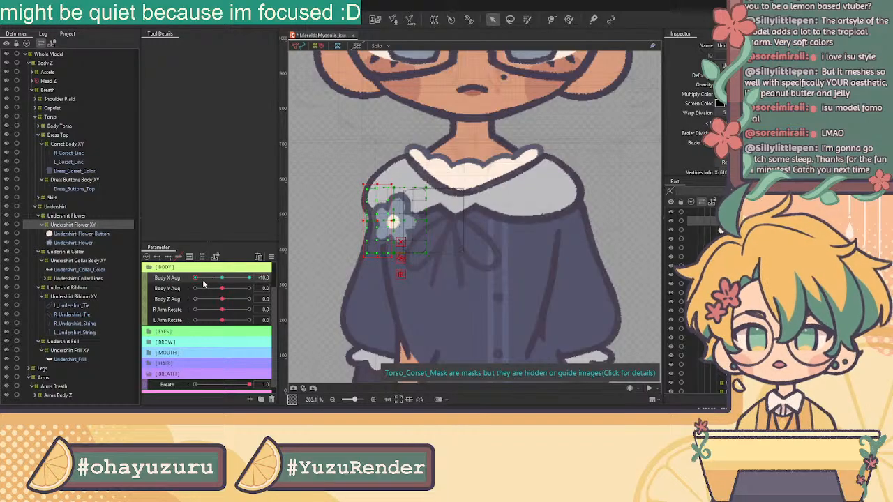
left_click_drag(194, 279, 192, 278)
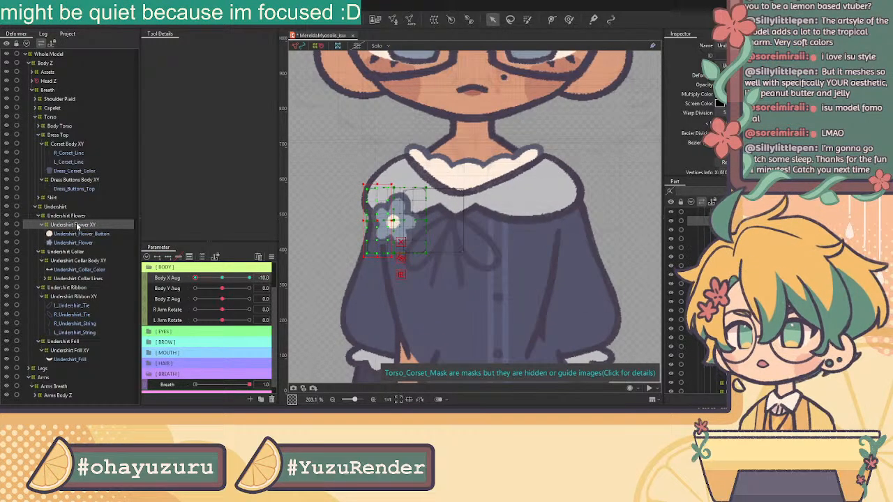
scroll(395, 222, "up", 3)
left_click_drag(377, 230, 380, 230)
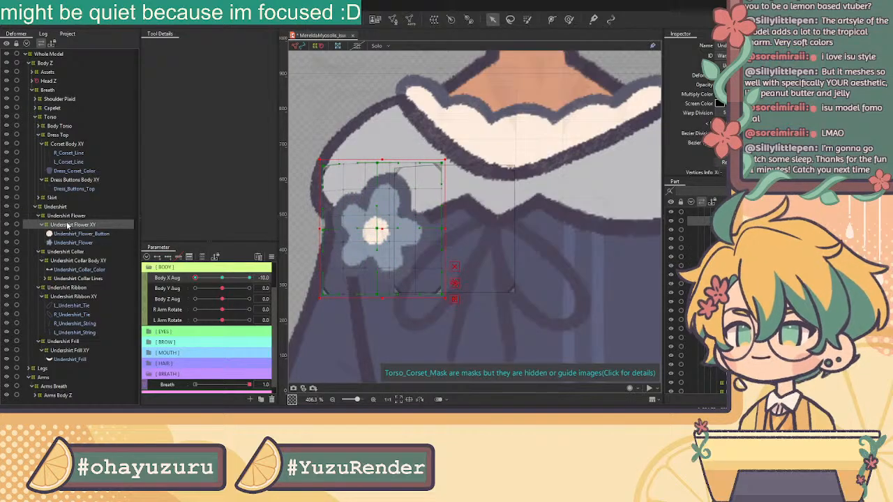
scroll(458, 247, "down", 5)
mouse_move(196, 277)
left_mouse_down()
mouse_move(237, 278)
mouse_move(184, 283)
left_mouse_up()
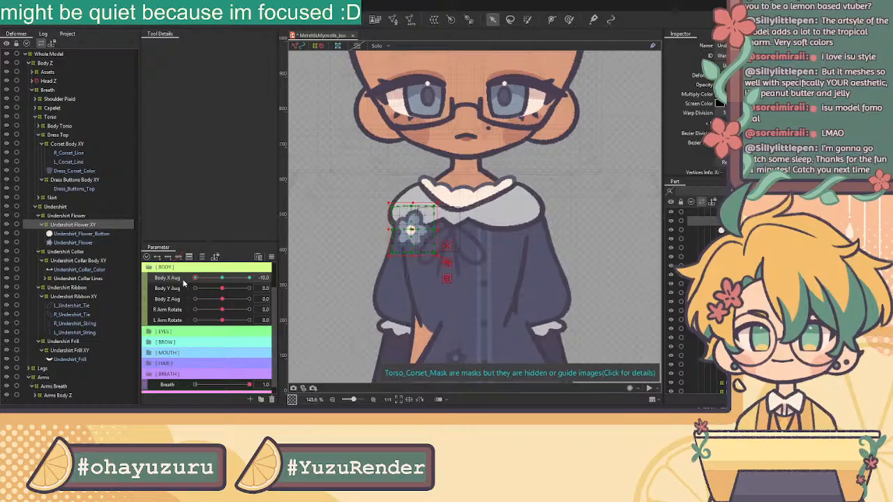
Step: Reshape the left edge points of the Undershirt Collar Body XY warp at Body X Aug -10 and test the parameter
left_click(78, 261)
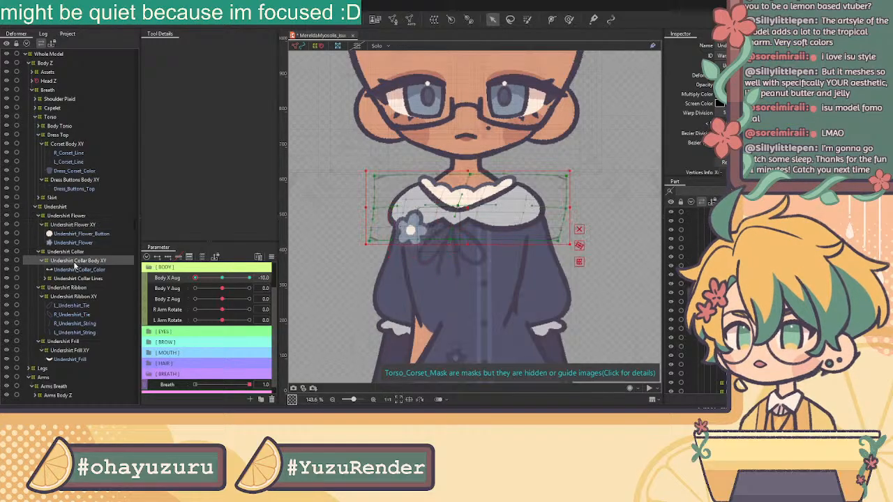
scroll(351, 217, "up", 3)
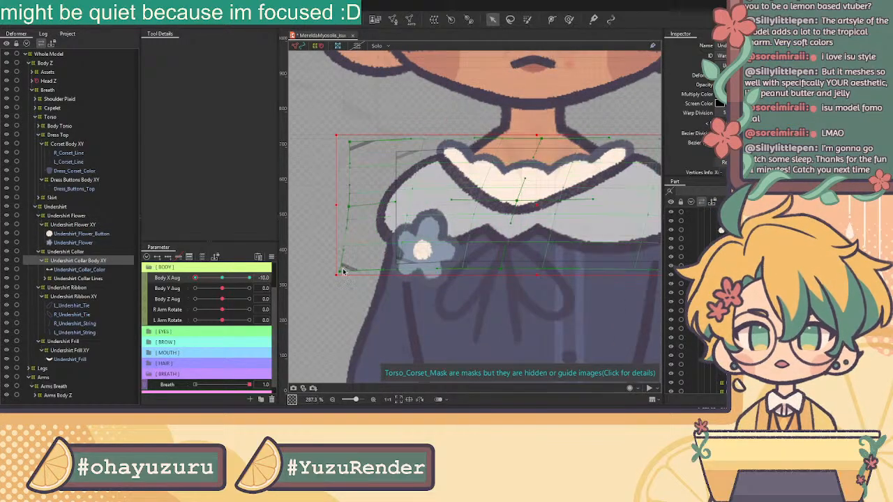
left_click_drag(338, 273, 346, 273)
left_click_drag(350, 219, 354, 211)
left_click_drag(355, 143, 363, 144)
left_click_drag(362, 210, 350, 208)
left_click_drag(358, 148, 350, 143)
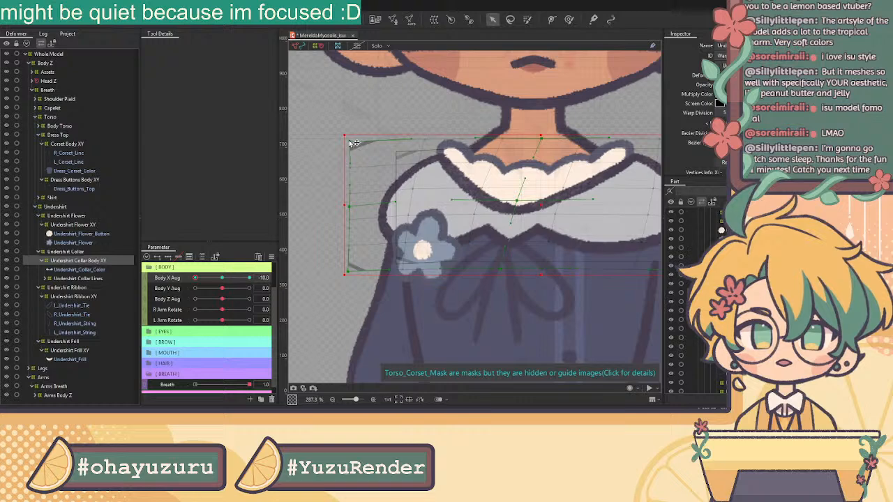
left_click_drag(352, 273, 343, 273)
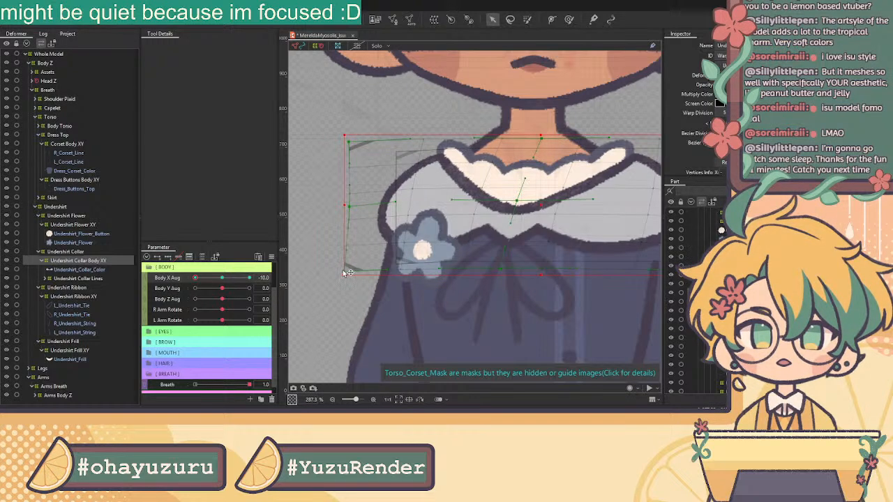
left_click_drag(354, 208, 347, 207)
scroll(495, 201, "down", 2)
mouse_move(195, 278)
left_mouse_down()
mouse_move(229, 279)
mouse_move(195, 278)
left_mouse_up()
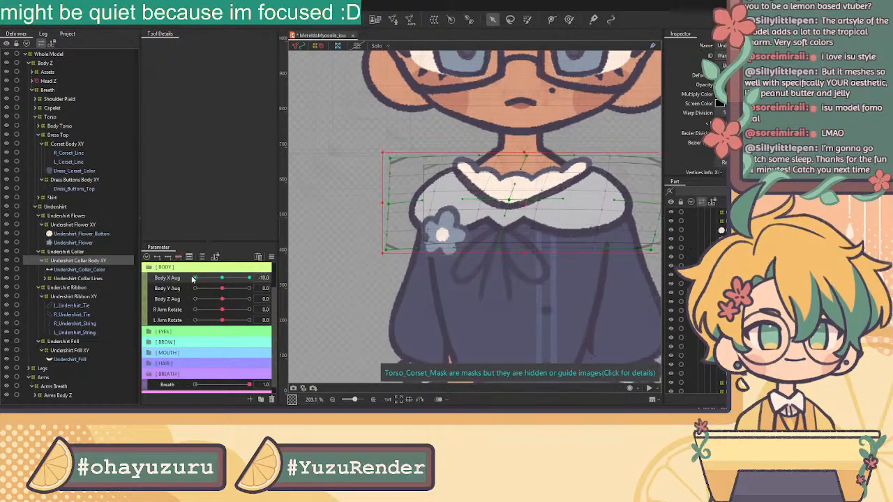
Step: Pull the left control-point columns of the collar and frill warps slightly inward at Body X Aug -10, and test the turn
left_click_drag(374, 129, 457, 286)
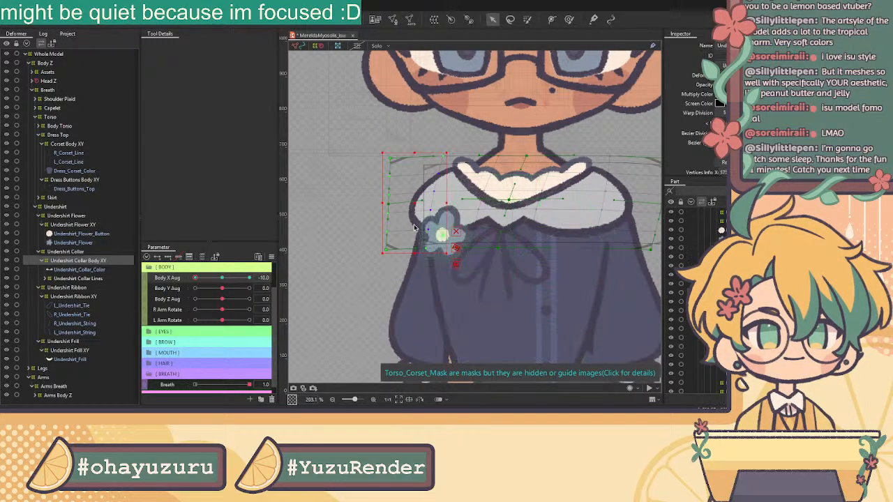
left_click_drag(384, 204, 420, 203)
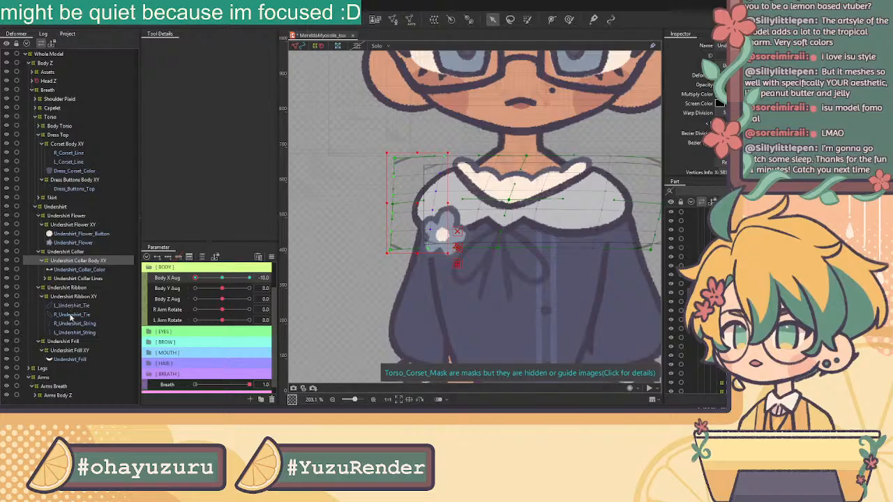
left_click(72, 350)
left_click_drag(421, 134, 499, 257)
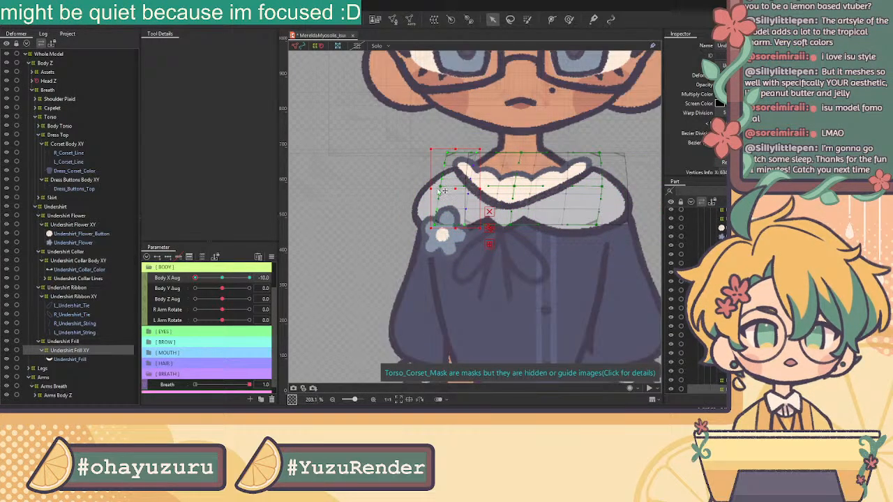
left_click_drag(432, 187, 459, 188)
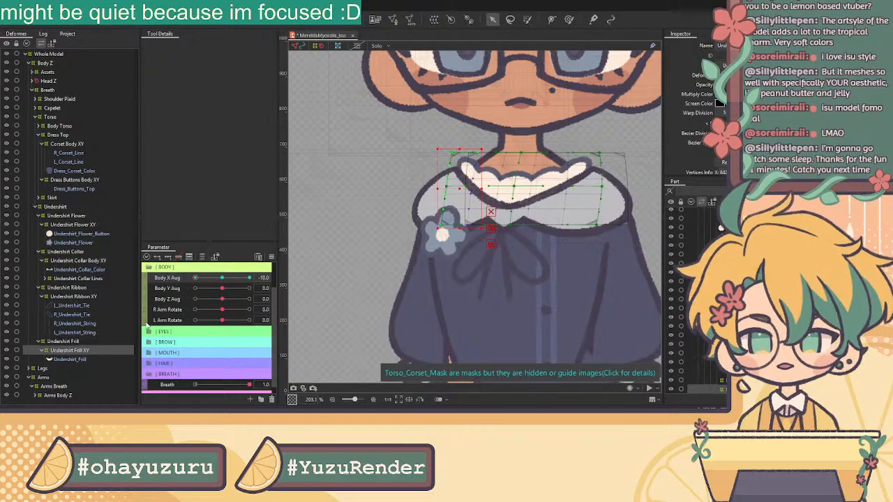
left_click_drag(206, 281, 184, 280)
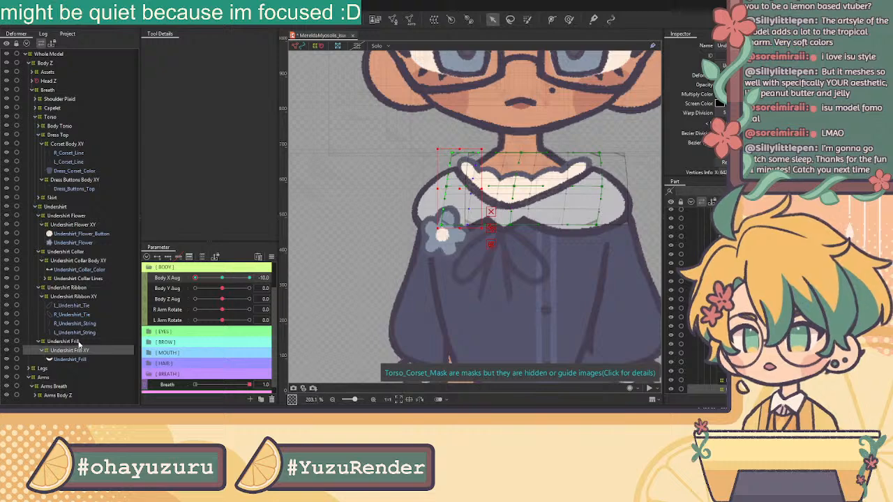
Step: Mirror the Body X Aug shape of the collar, ribbon and frill XY warps onto the opposite side, and check it at 10
left_click(90, 297)
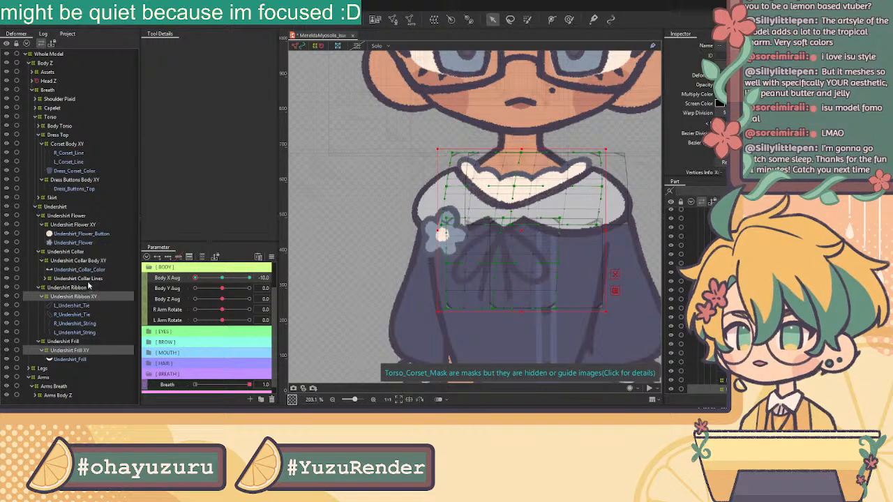
left_click(85, 262)
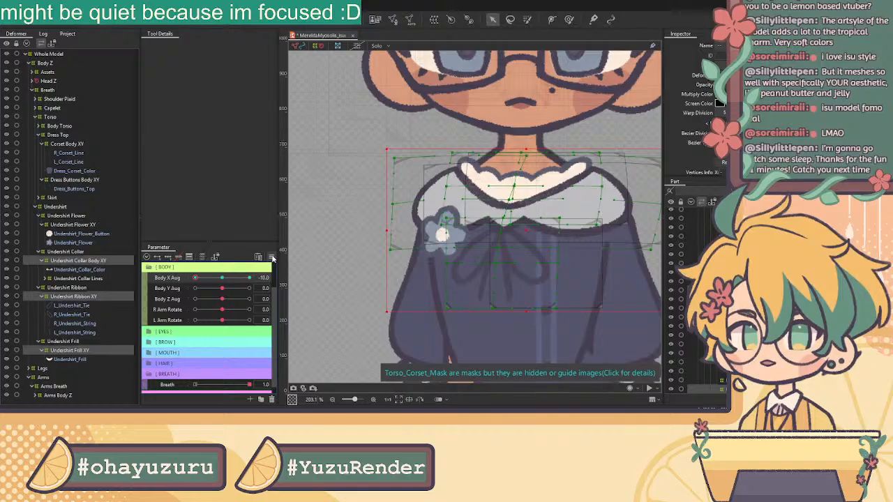
left_click_drag(197, 279, 265, 279)
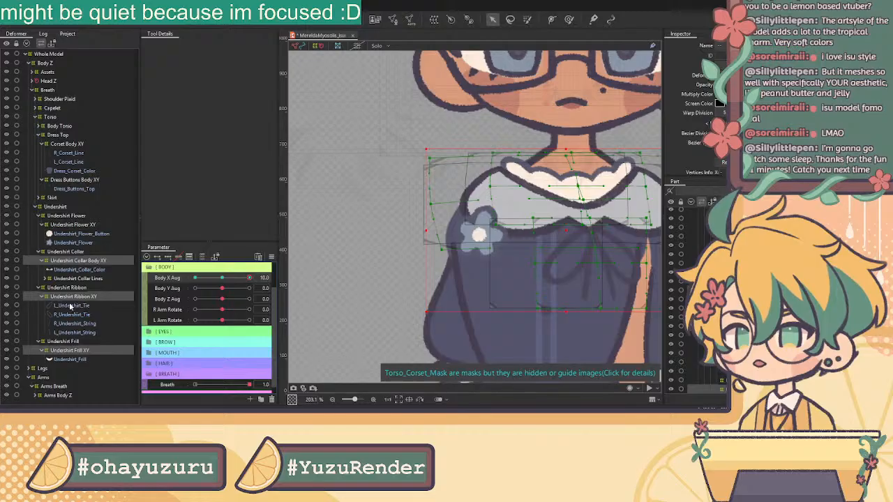
Step: Shift the Undershirt Flower XY warp right at Body X Aug 10 to follow the turned collar, and fine-tune its position
left_click(72, 225)
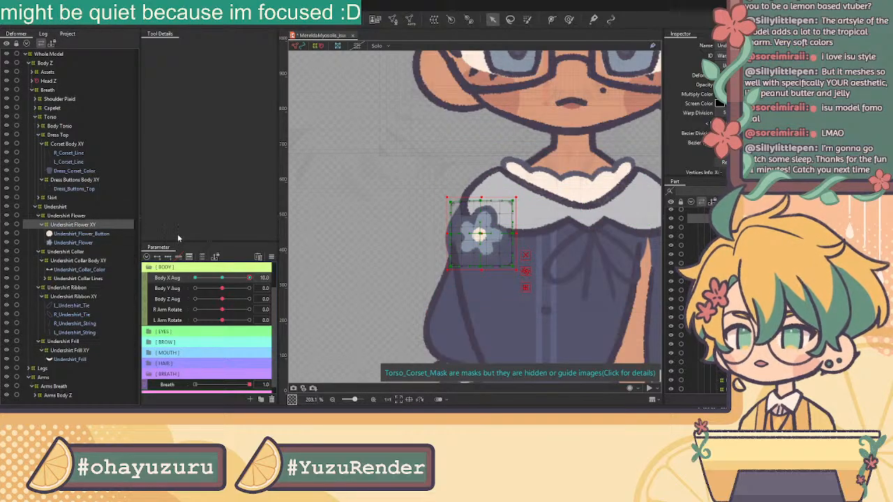
left_click_drag(479, 233, 440, 229)
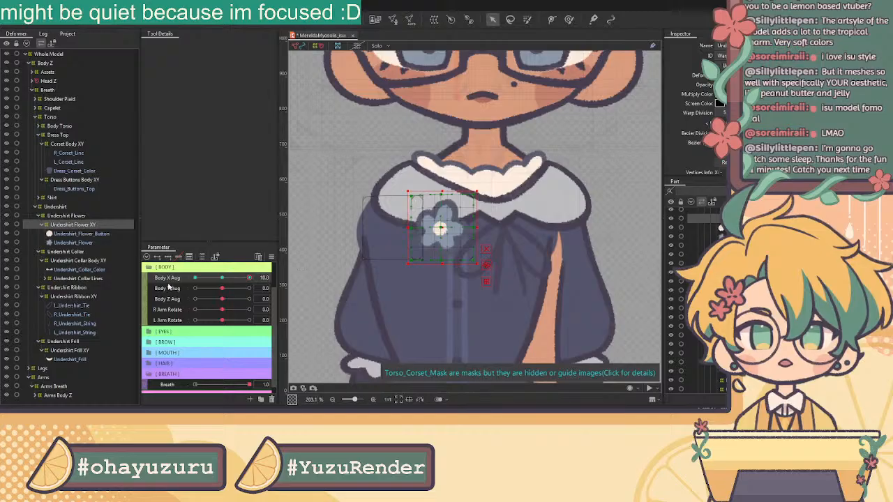
mouse_move(251, 278)
left_mouse_down()
mouse_move(217, 280)
mouse_move(266, 286)
left_mouse_up()
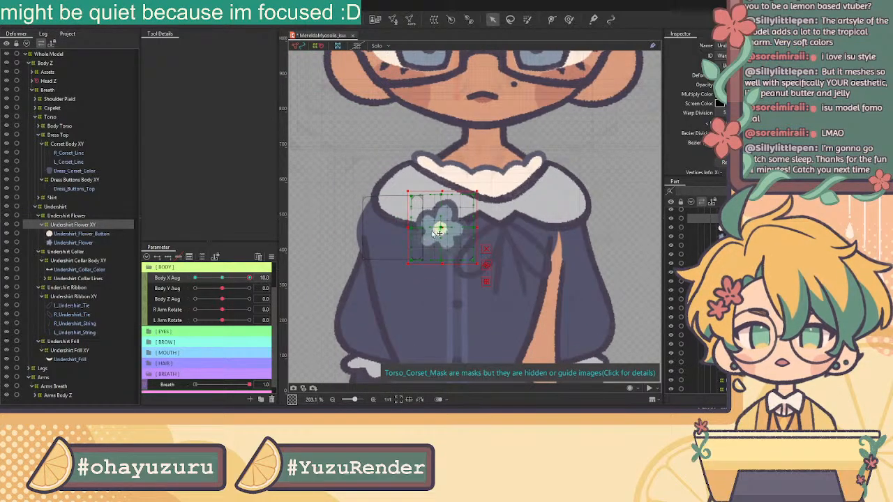
left_click_drag(440, 228, 438, 227)
left_click_drag(251, 279, 271, 289)
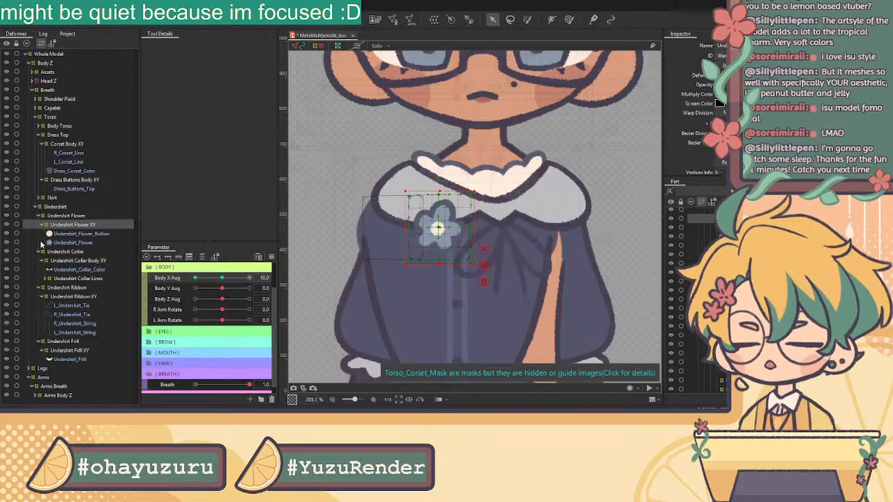
Step: Examine the corset warp's movement across the Body X Aug range, and inspect the arms and skirt at -10
left_click(66, 145)
left_click(199, 279)
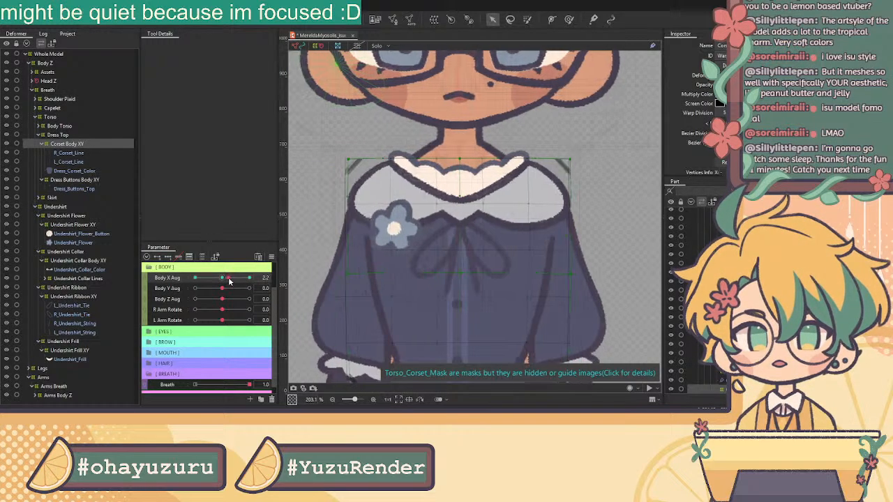
left_click_drag(195, 277, 254, 279)
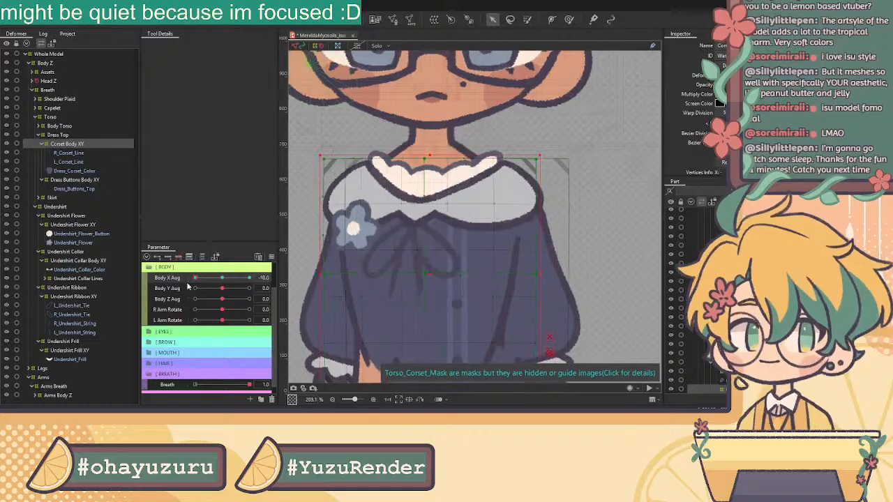
left_click_drag(268, 312, 418, 362)
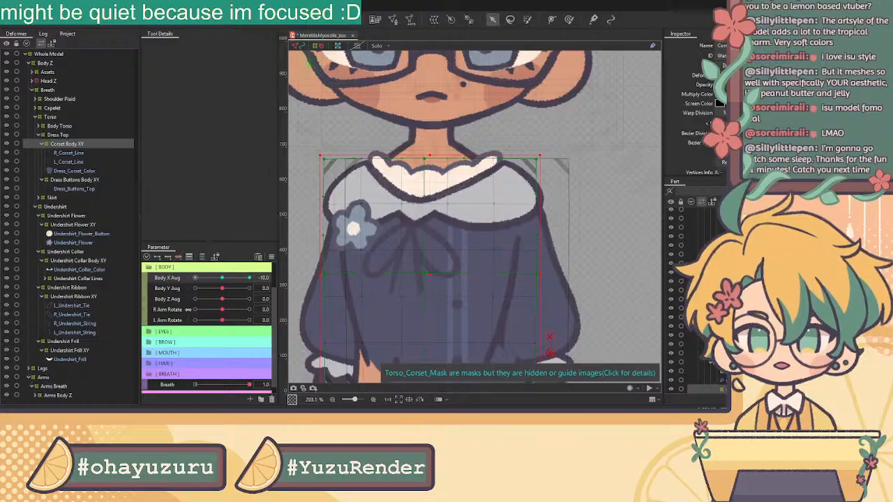
left_click_drag(260, 307, 186, 307)
scroll(519, 291, "down", 5)
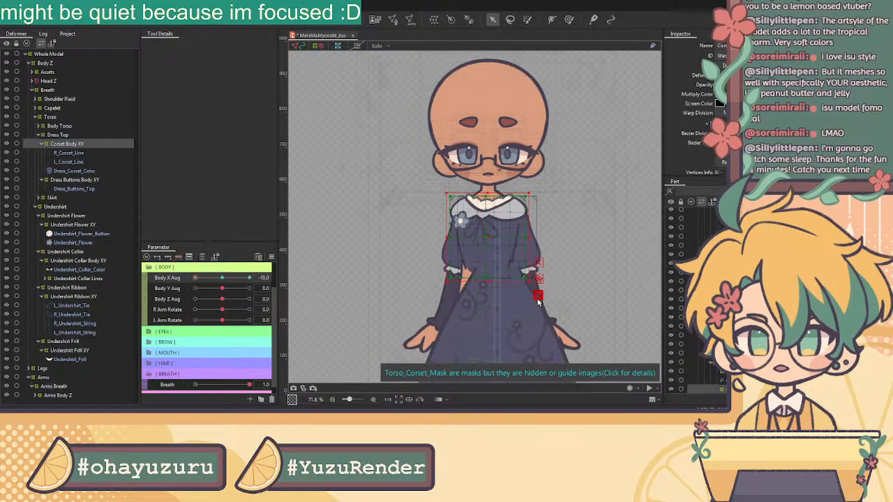
left_click_drag(528, 319, 499, 241)
left_click_drag(536, 298, 521, 243)
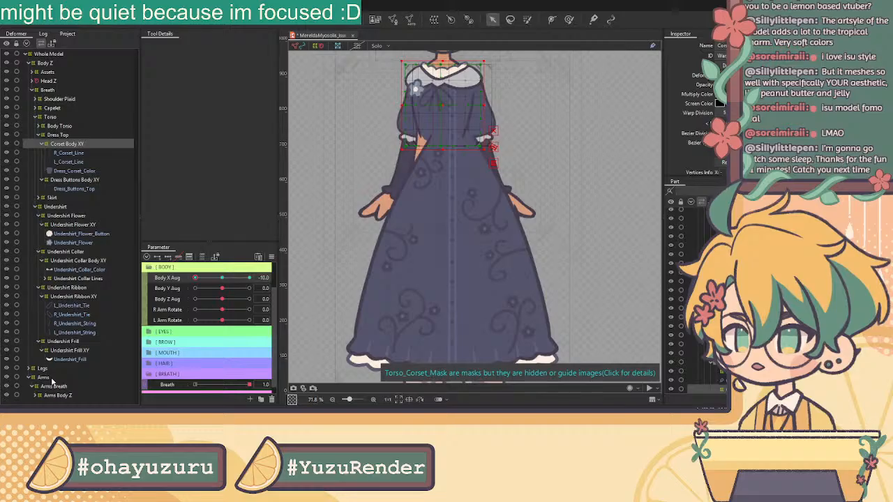
Step: Create a warp deformer named Dress XY around the skirt lines, buttons, middle lines, pattern, skirt color and Bottom Dress
left_click(39, 197)
left_click(74, 261)
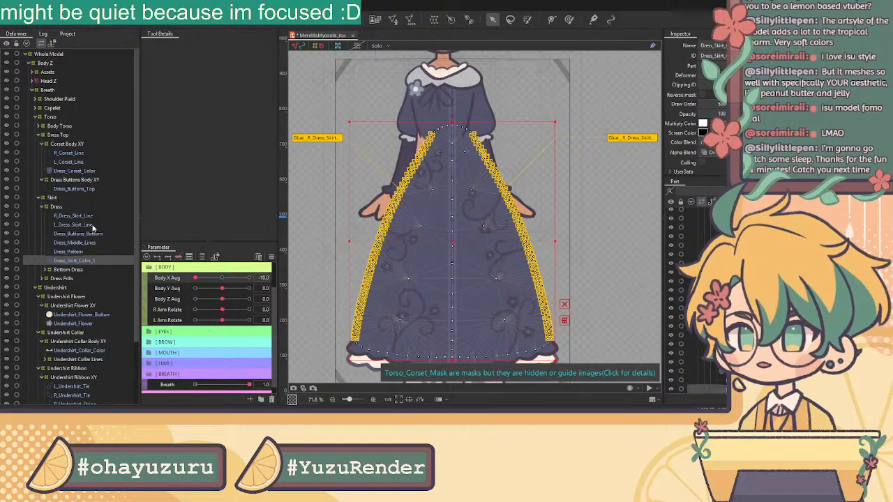
left_click(73, 217)
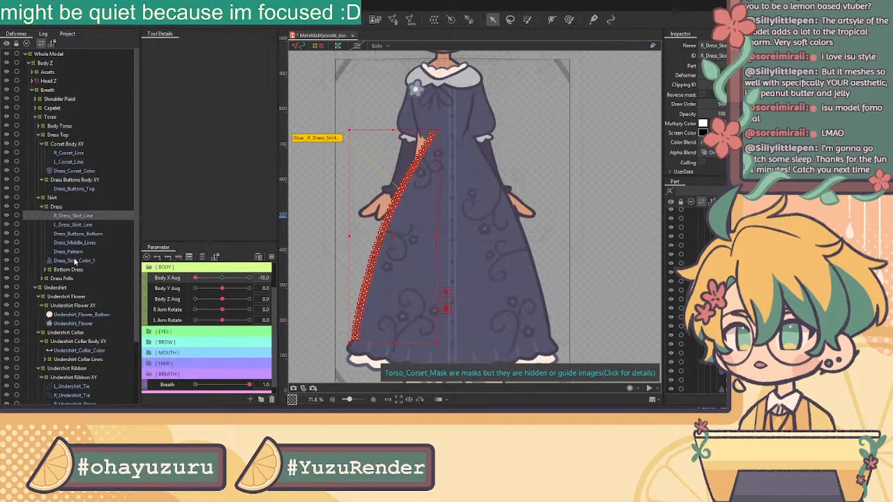
left_click(67, 270)
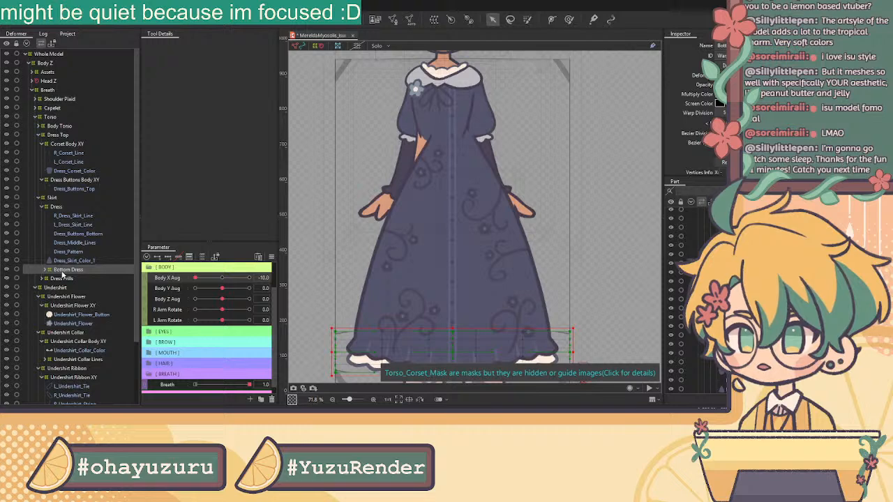
left_click(75, 260)
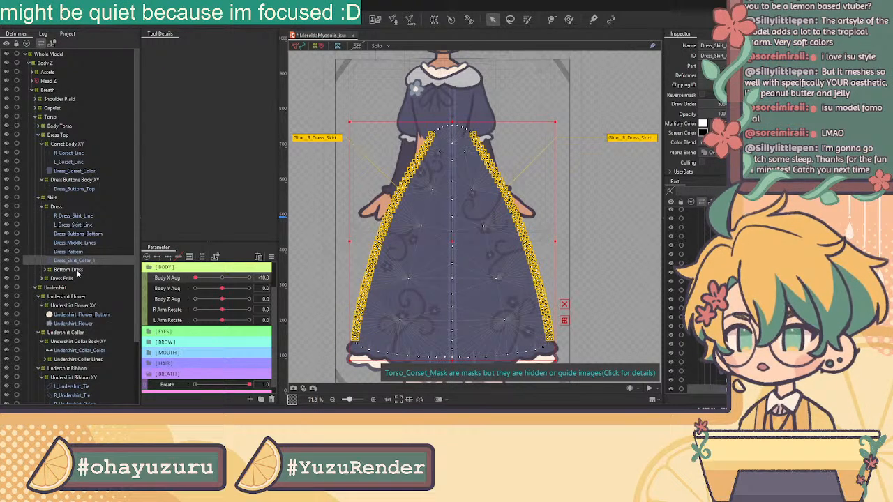
left_click(77, 272)
left_click(80, 219, "shift")
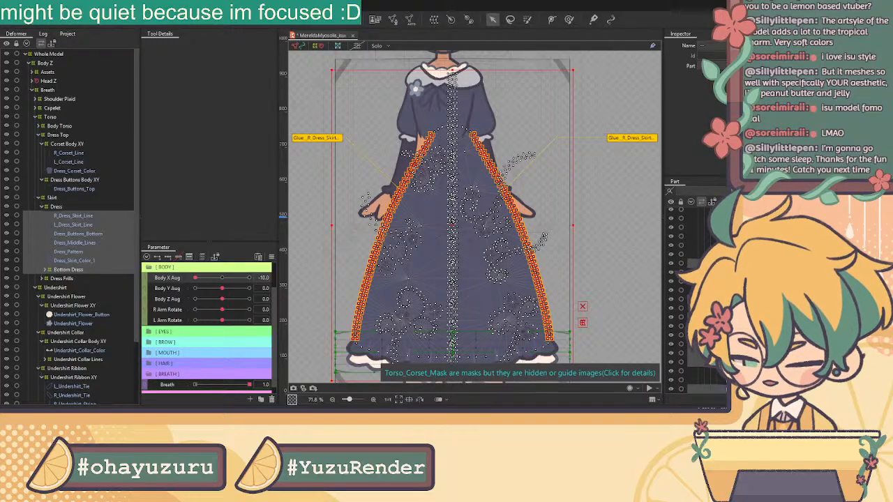
key("Return")
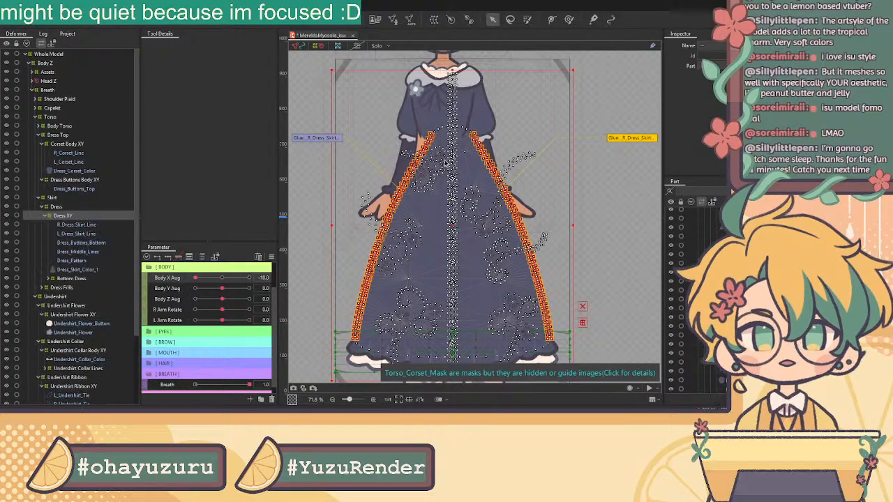
Step: Key Dress XY on Body X Aug, shift it left at -10, and pull its left corners slightly inward
scroll(448, 179, "down", 3)
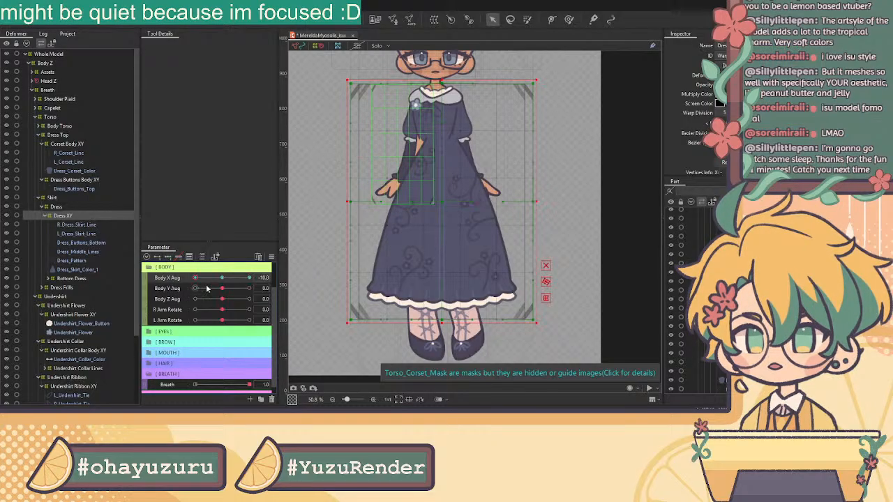
left_click_drag(222, 279, 195, 278)
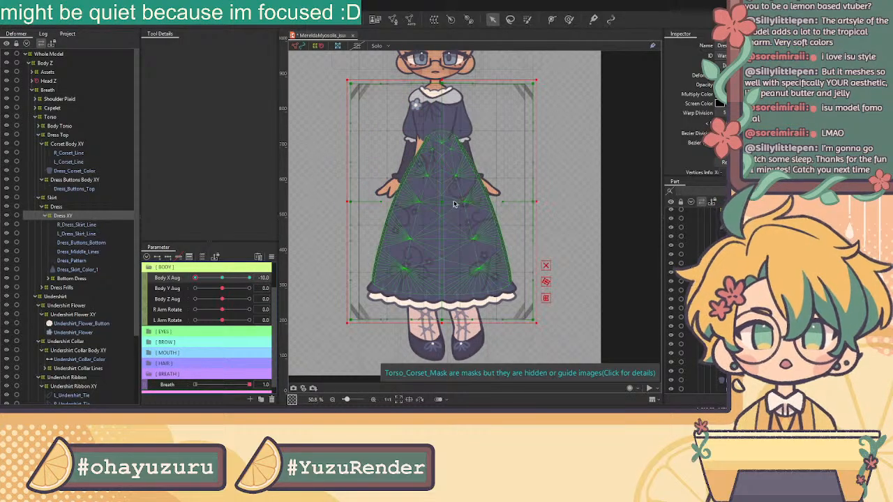
left_click_drag(442, 204, 435, 203)
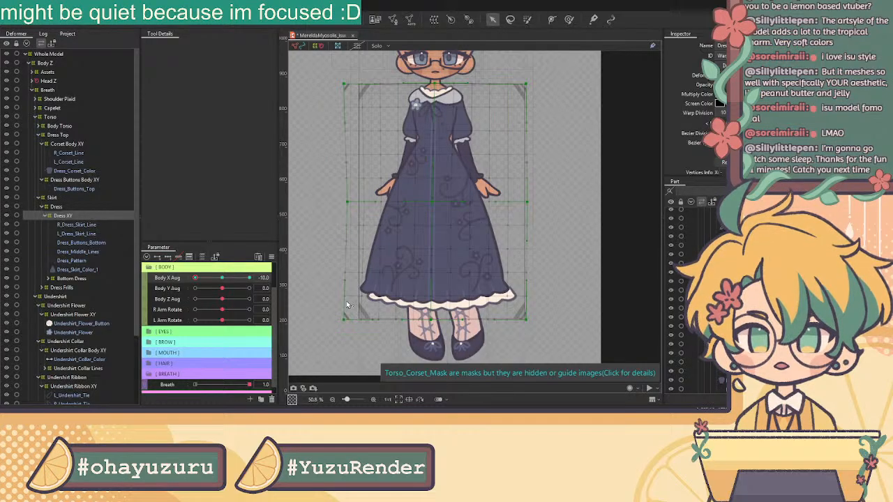
left_click_drag(344, 317, 347, 320)
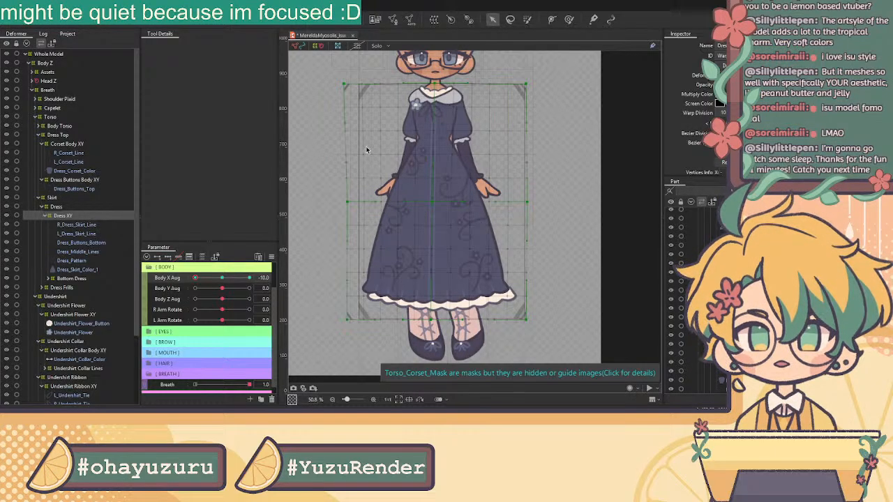
left_click_drag(344, 84, 348, 85)
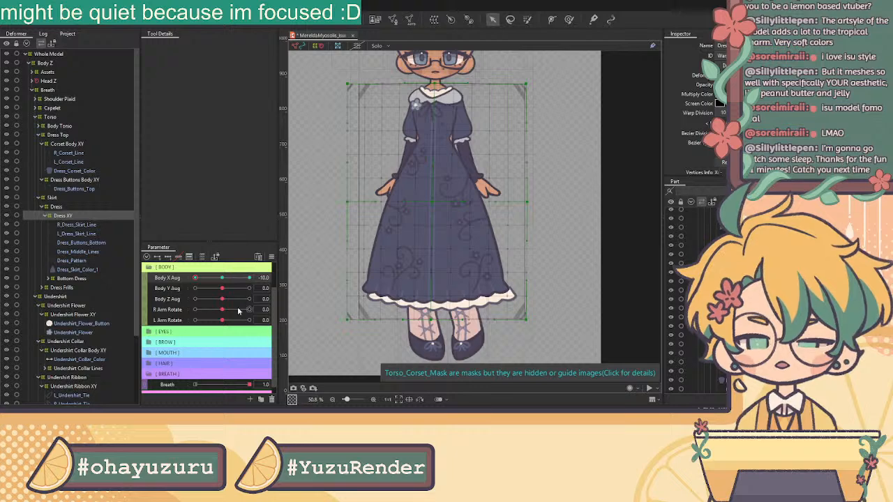
left_click_drag(194, 278, 197, 277)
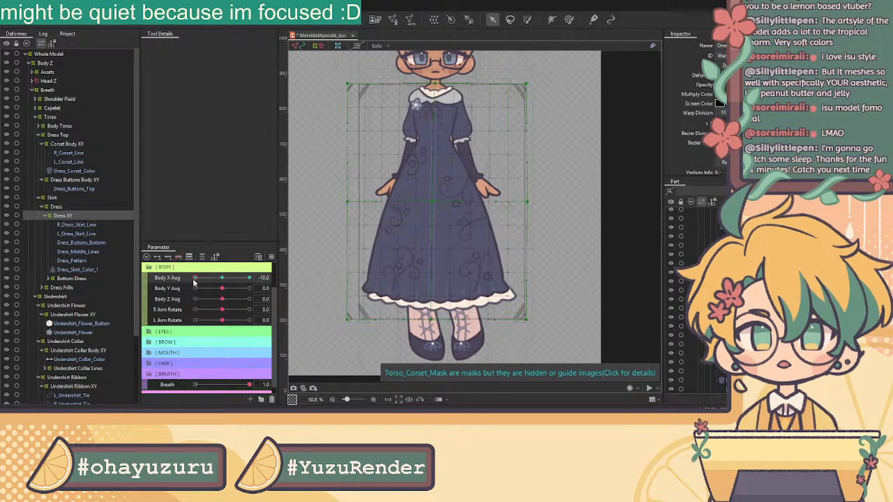
left_click_drag(196, 278, 194, 287)
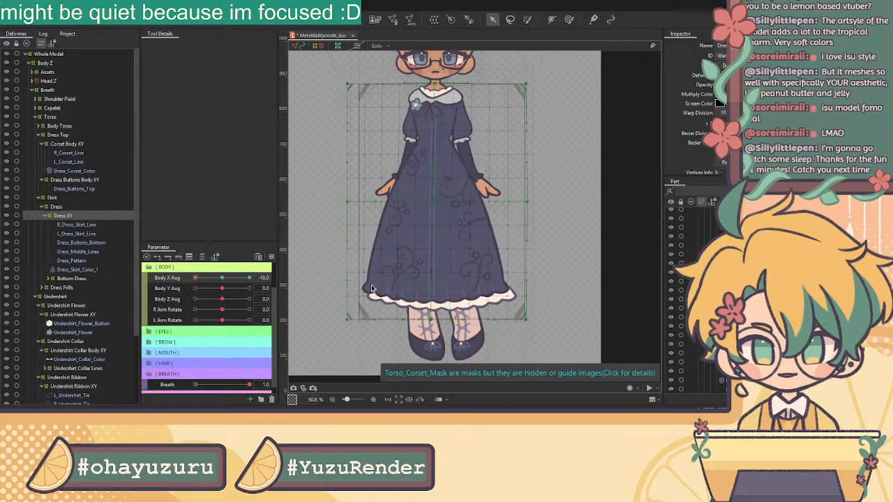
Step: Mirror the Dress XY shape to Body X Aug 10, and check it against the Corset Body XY warp across the range
left_click_drag(194, 277, 300, 287)
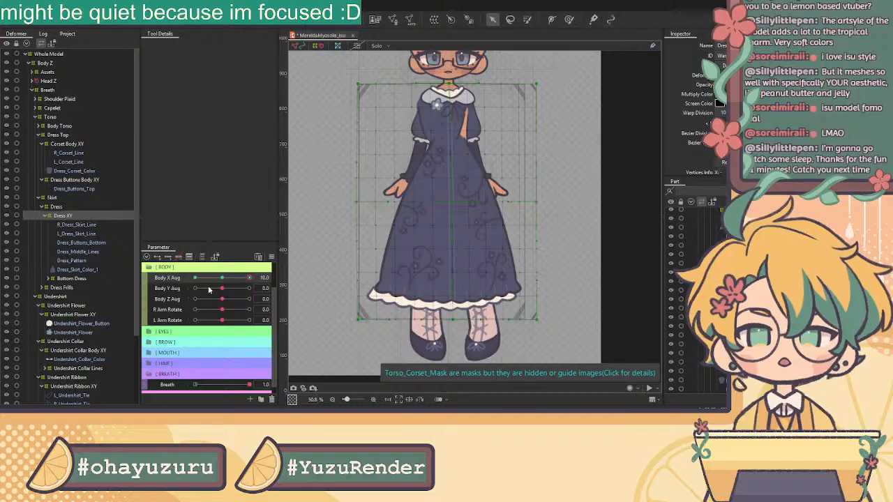
scroll(82, 349, "down", 3)
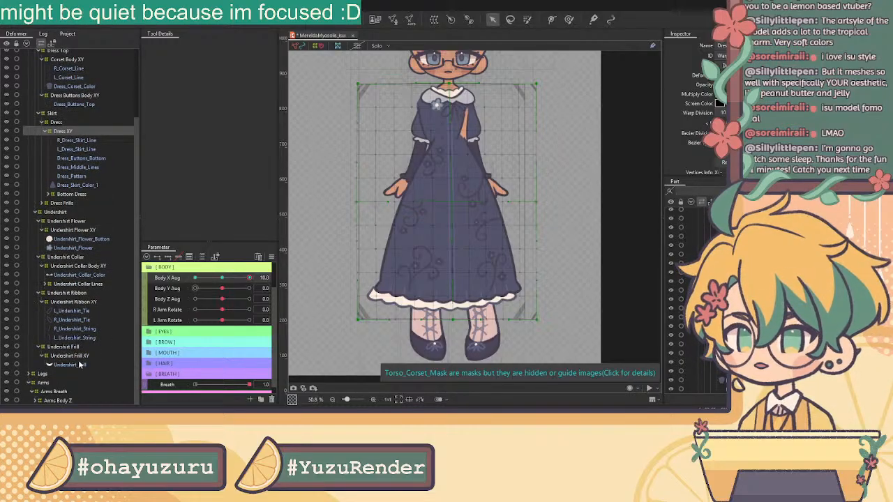
scroll(98, 181, "up", 3)
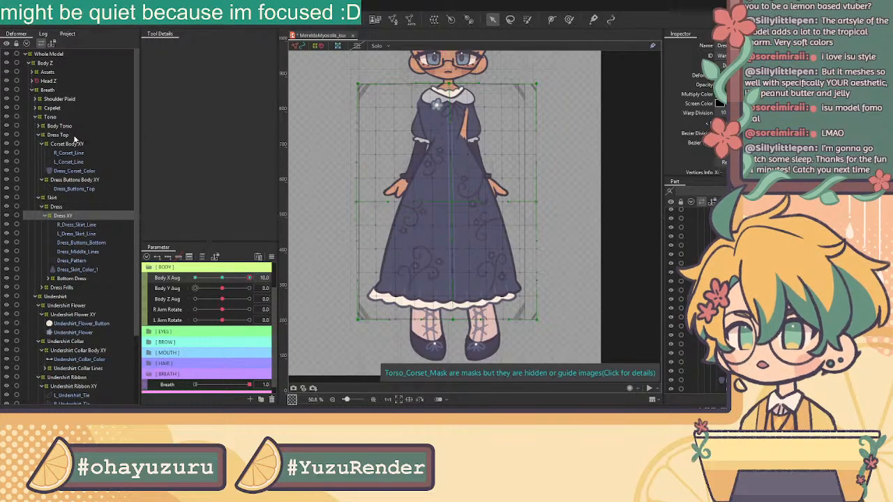
left_click(75, 143)
left_click_drag(249, 278, 195, 278)
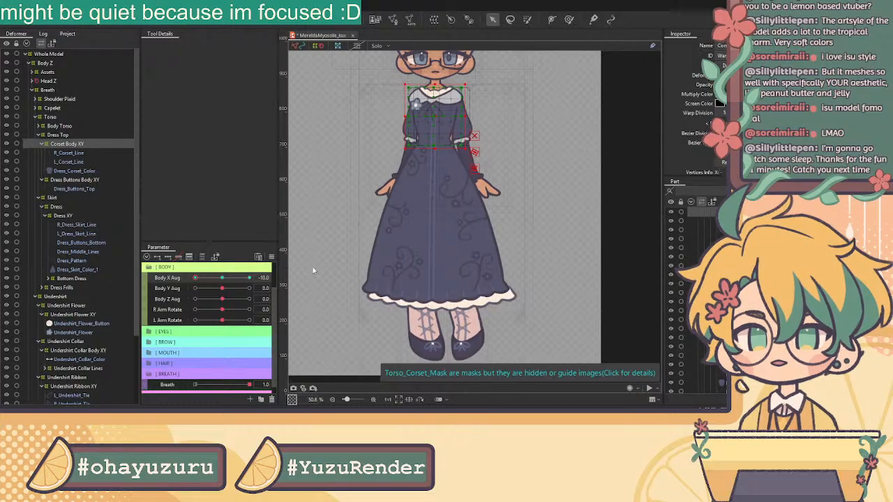
left_click_drag(195, 278, 270, 287)
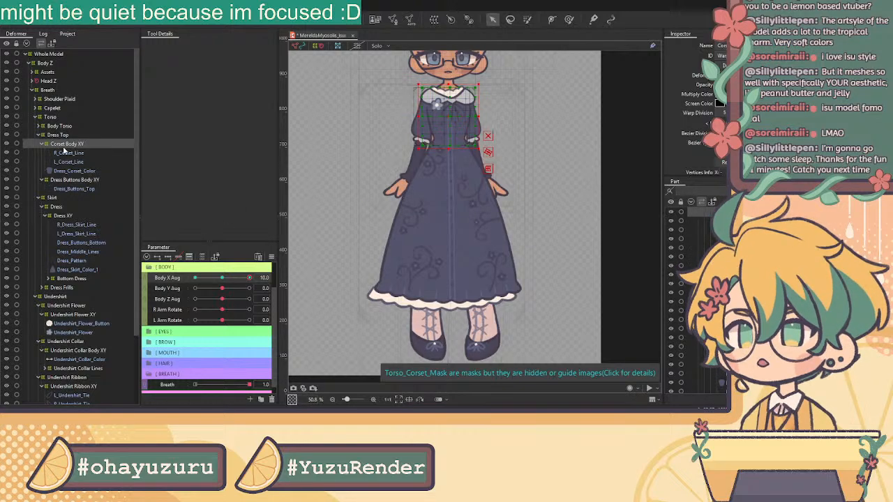
Step: Key Torso_Corset_Mask on Body X Aug, shift it right at 10 to follow the corset, and mirror the shift to -10
left_click(56, 118)
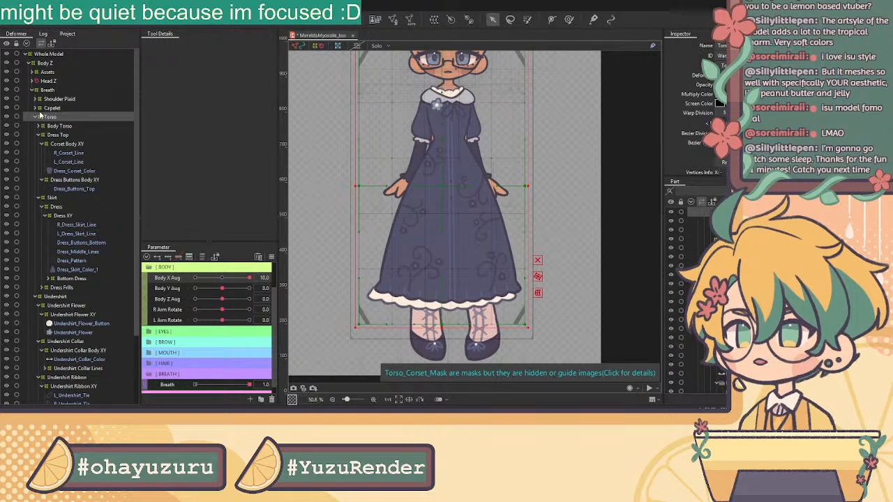
left_click(41, 126)
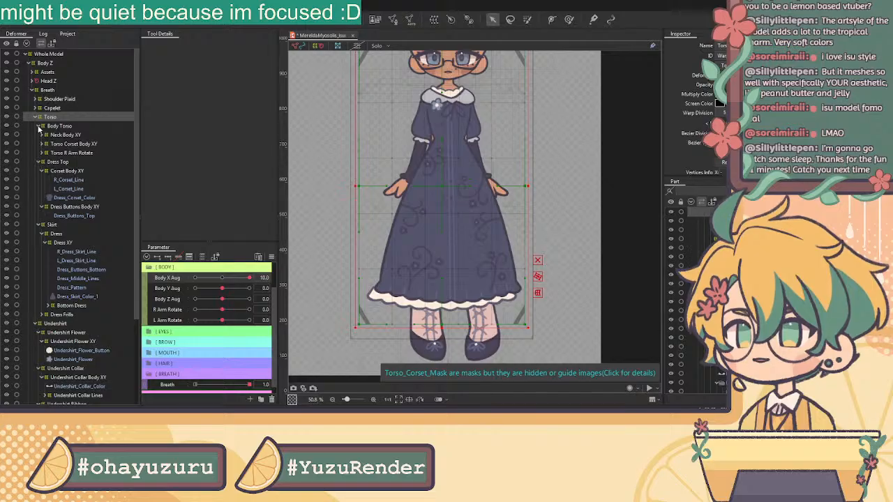
left_click(43, 145)
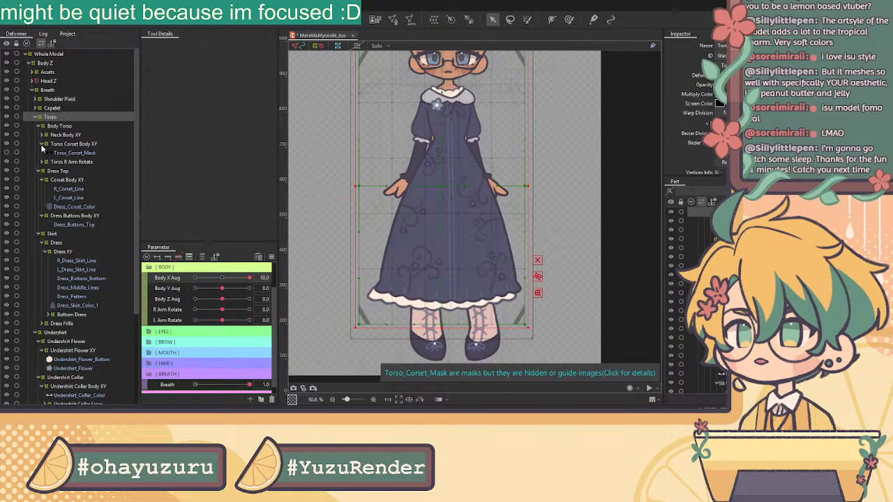
left_click(74, 153)
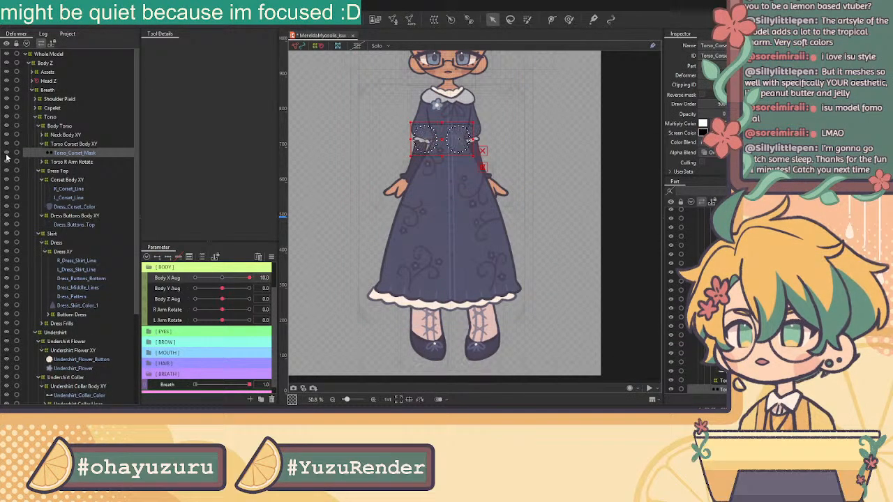
scroll(368, 160, "up", 5)
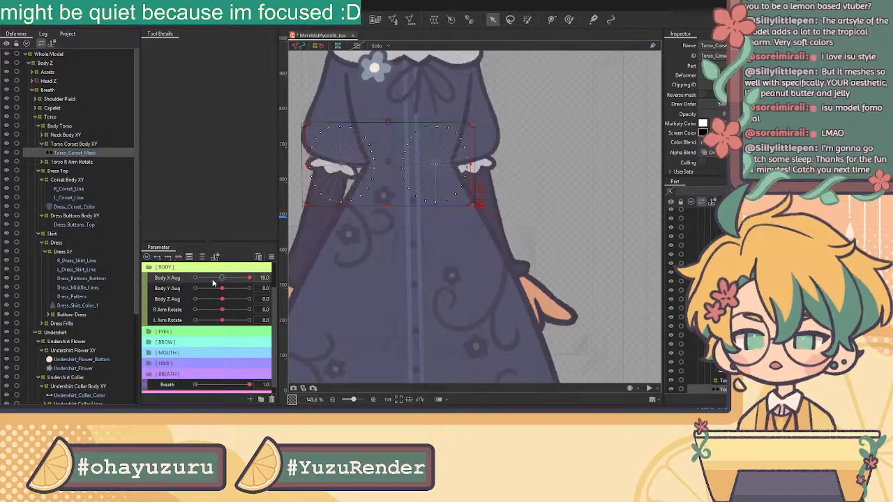
left_click(222, 278)
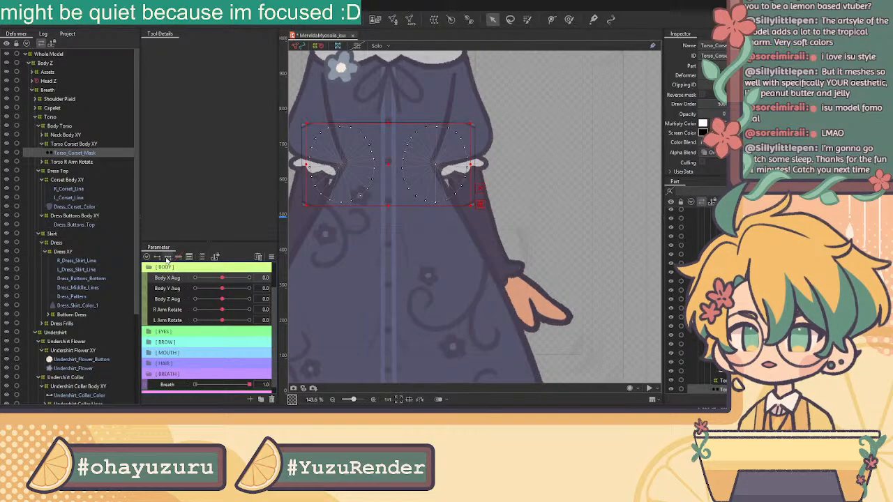
left_click_drag(230, 278, 249, 278)
left_click_drag(388, 166, 410, 168)
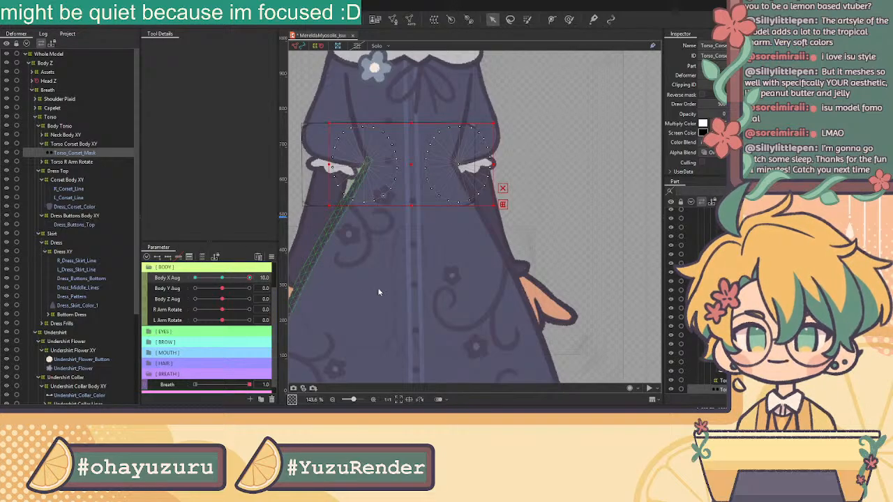
left_click_drag(249, 277, 194, 282)
Step: Inspect the Bottom Dress meshes, and create a warp deformer named Bottom Dress Frills XY around Bottom_Dress_Frills
scroll(453, 209, "down", 5)
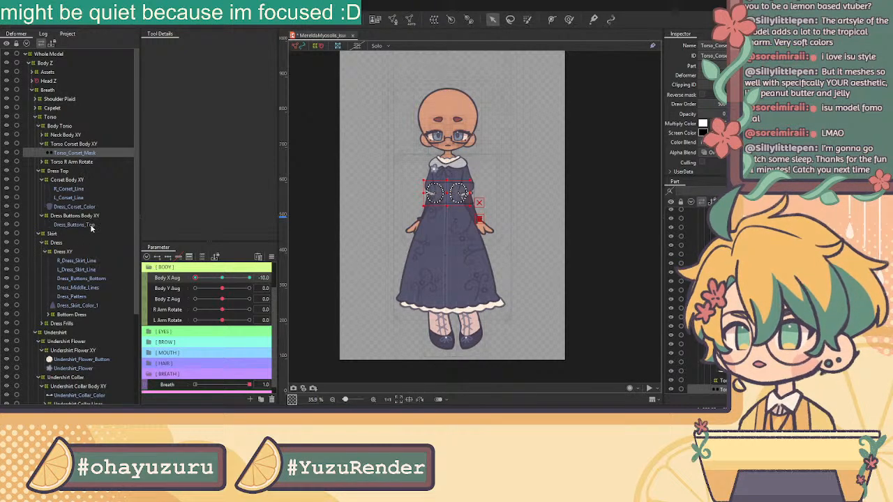
left_click(78, 319)
left_click(49, 316)
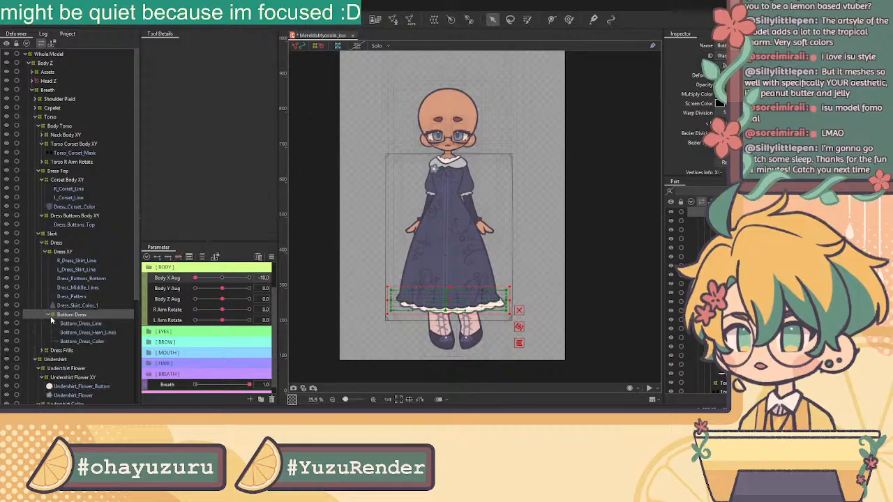
left_click(78, 332)
left_click(81, 342, "shift")
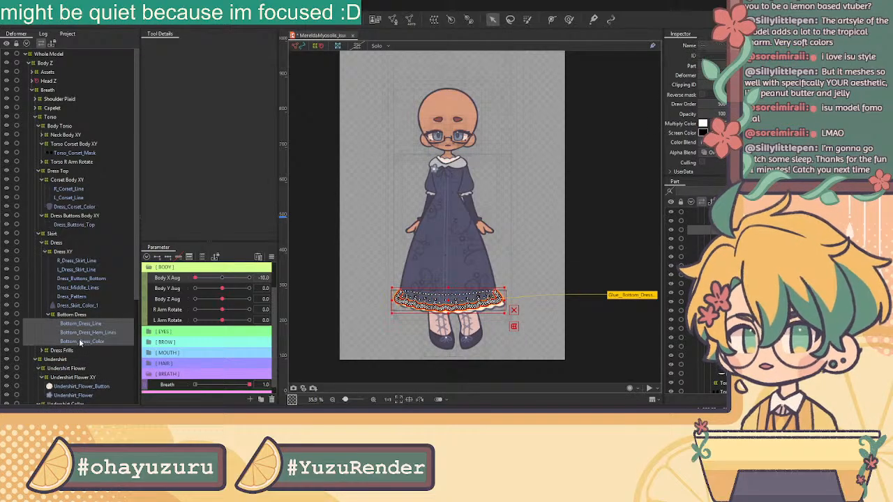
scroll(487, 321, "up", 5)
scroll(435, 319, "down", 1)
left_click(63, 351)
left_click(43, 350)
left_click(74, 360)
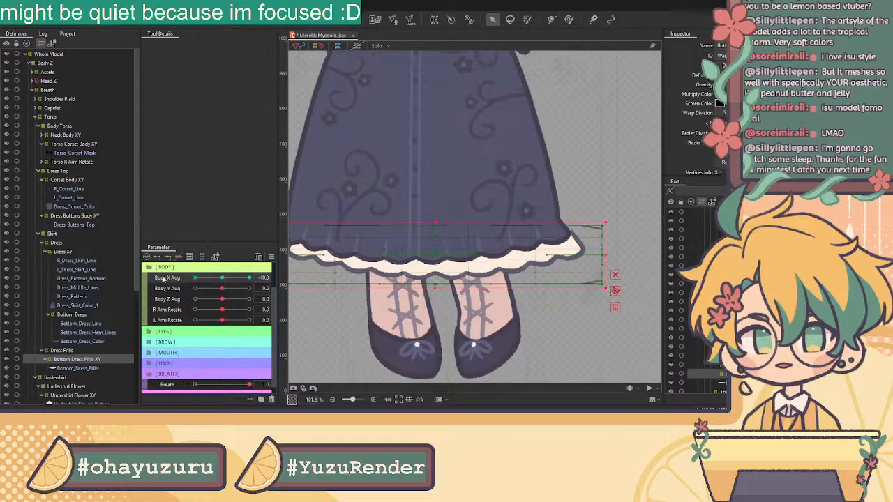
Step: Shift the Bottom Dress Frills XY warp left at Body X Aug -10 so the frill follows the skirt hem
left_click_drag(438, 256, 429, 257)
scroll(430, 257, "down", 3)
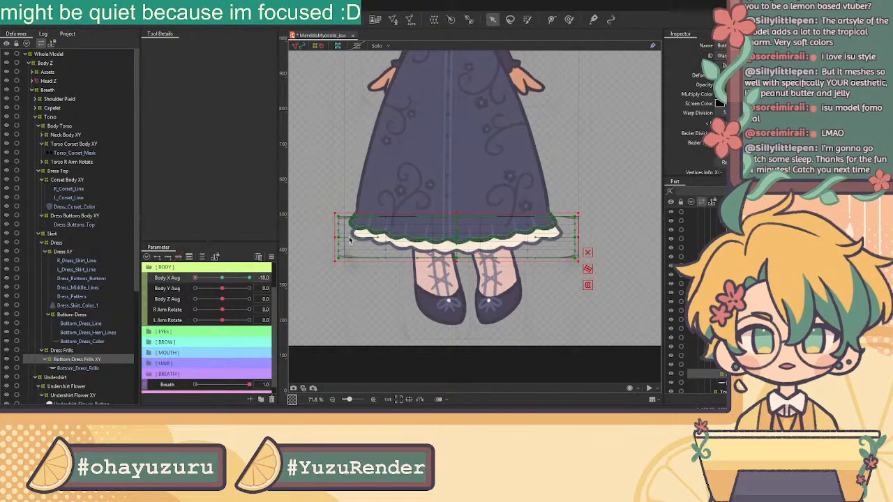
left_click_drag(458, 241, 455, 240)
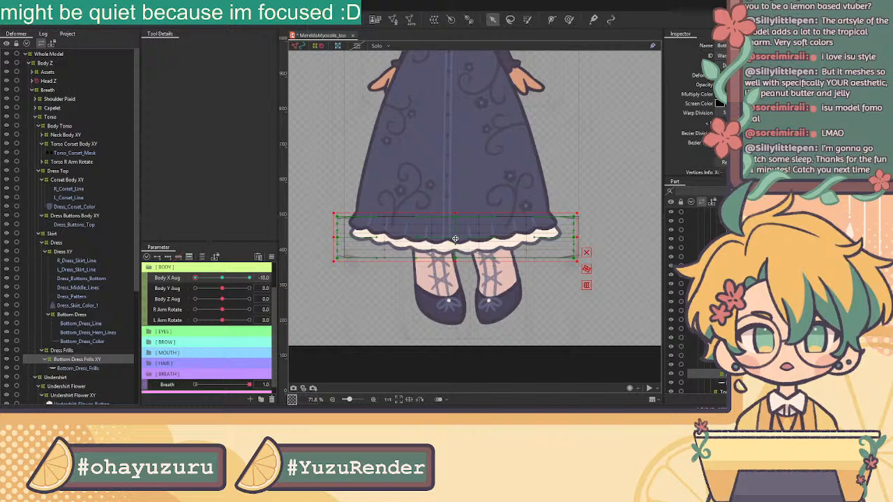
left_click_drag(200, 280, 185, 289)
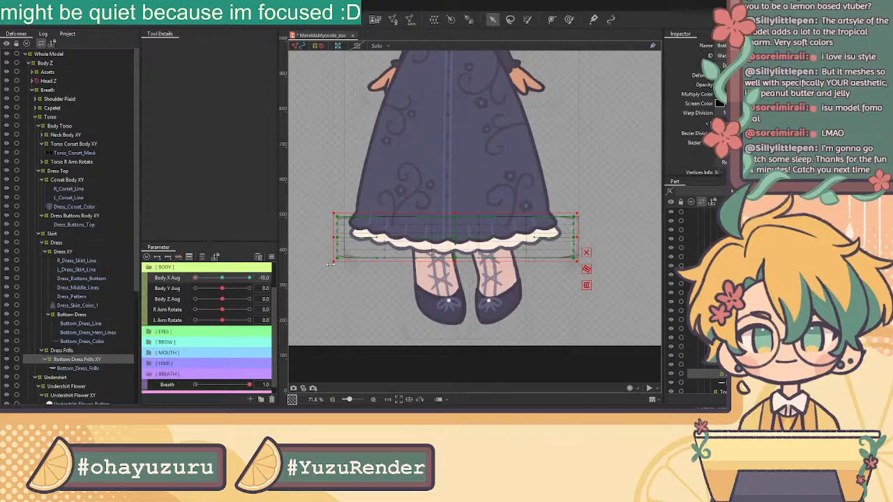
Step: Mirror the Bottom Dress Frills XY shift to Body X Aug 10, and test the hem between 10 and -10
left_click(249, 277)
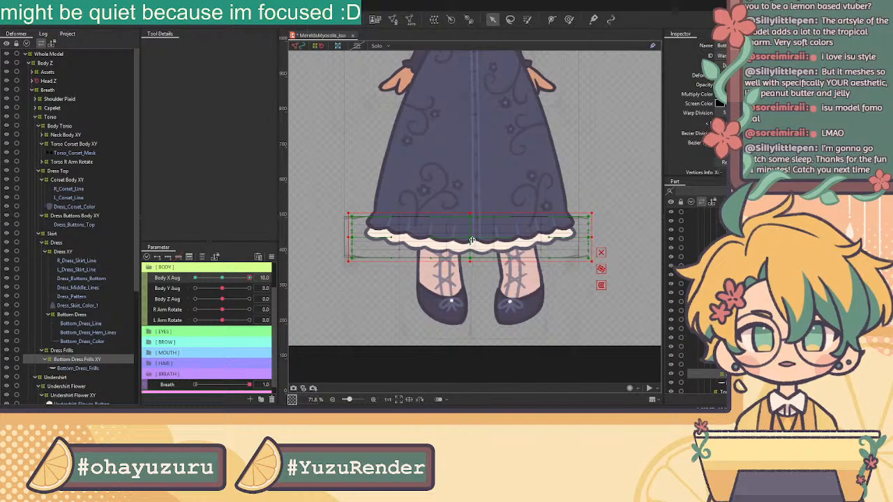
mouse_move(250, 279)
left_mouse_down()
mouse_move(195, 279)
mouse_move(252, 286)
left_mouse_up()
left_click_drag(249, 278, 90, 289)
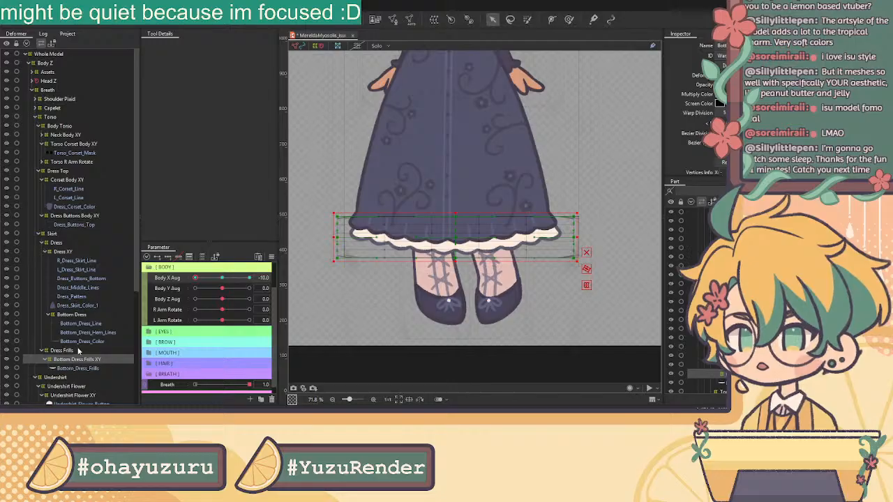
Step: Inspect the skirt line, button and middle-line meshes, and create a warp deformer named Dress Middle Lines XY around Dress_Middle_Lines
left_click(77, 260)
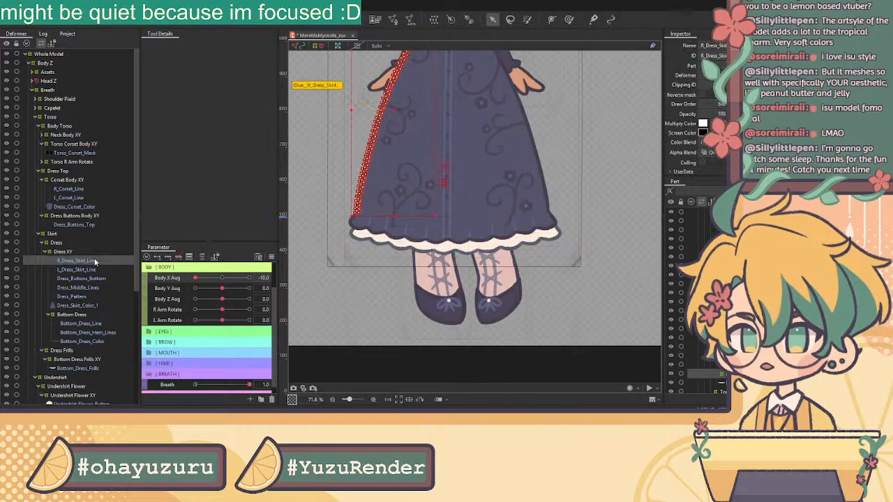
left_click(96, 277)
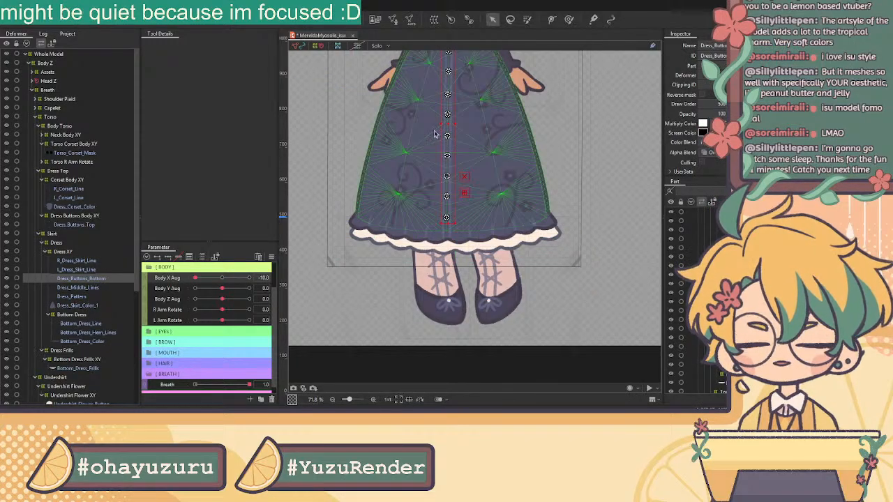
left_click_drag(507, 137, 516, 246)
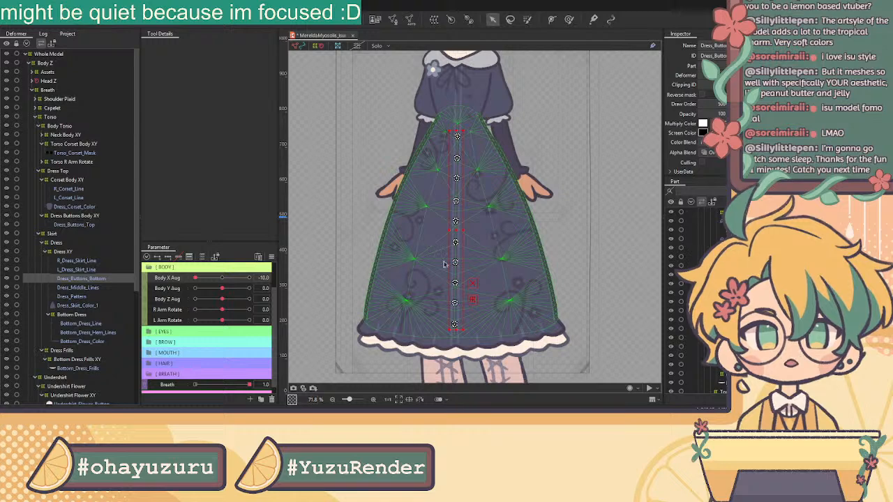
left_click(82, 288)
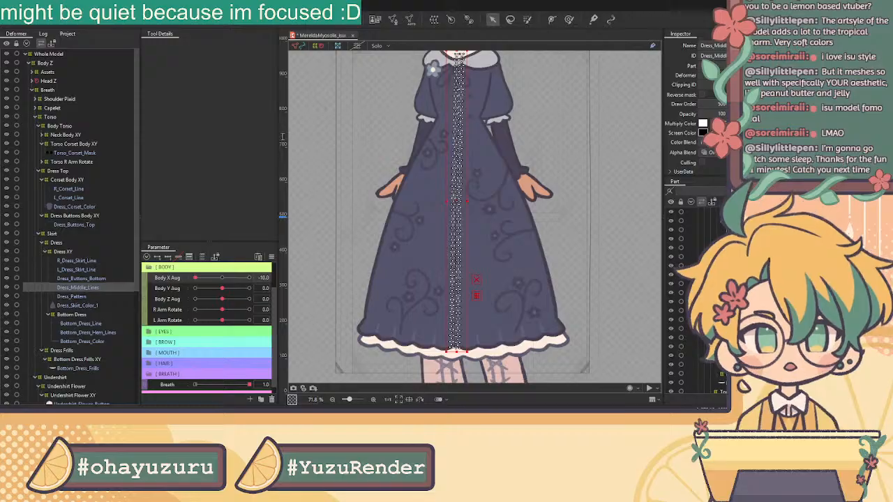
key("ctrl+shift+w")
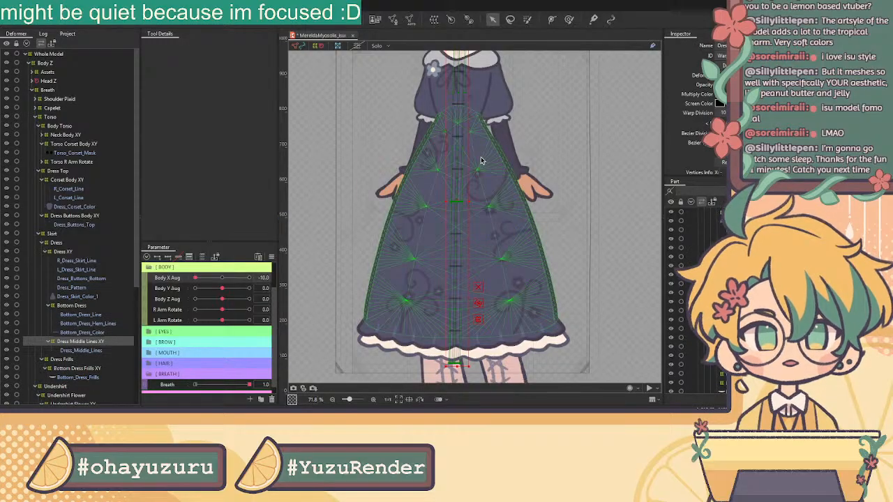
Step: Key Dress Middle Lines XY on Body X Aug, and nudge its upper end left at -10 using a 349.8 px deform brush
left_click(466, 196)
left_click(569, 21)
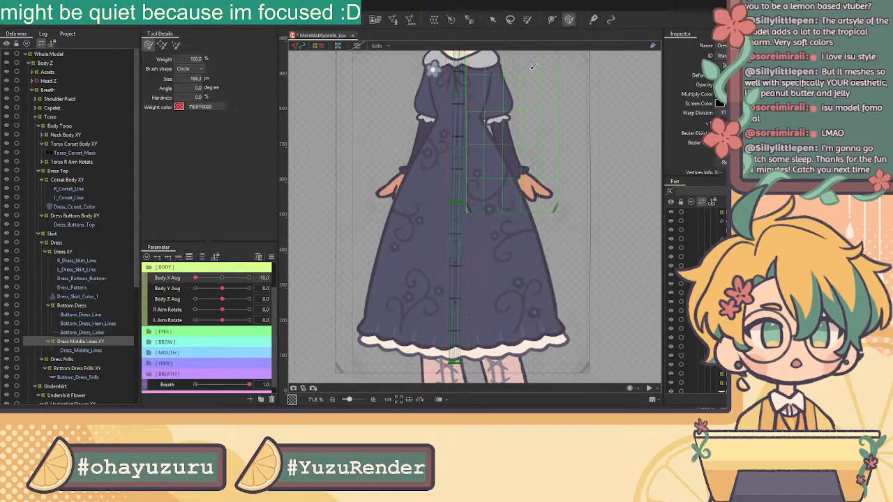
key("bracketright")
key("bracketright")
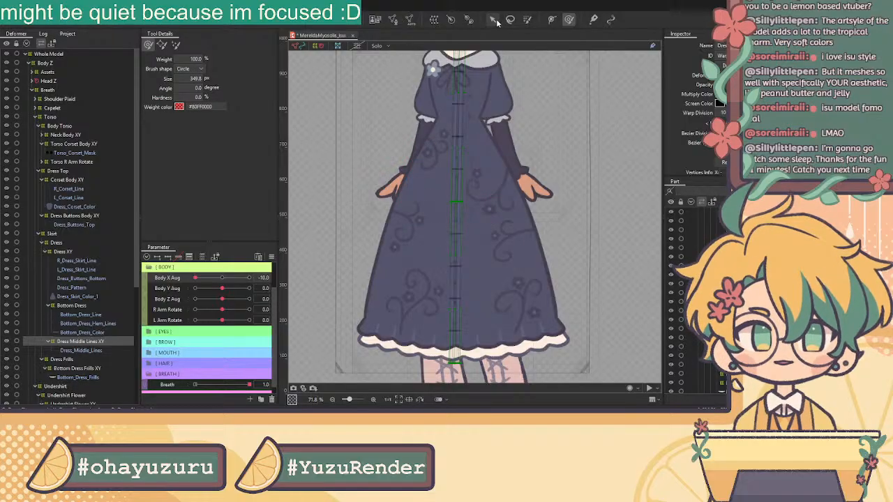
left_click_drag(497, 139, 477, 207)
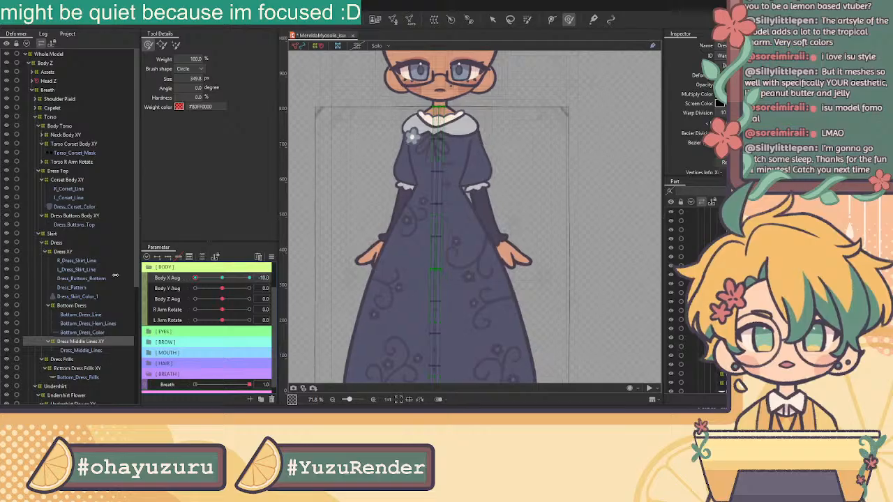
mouse_move(440, 150)
left_mouse_down()
mouse_move(437, 167)
mouse_move(434, 121)
mouse_move(436, 199)
left_mouse_up()
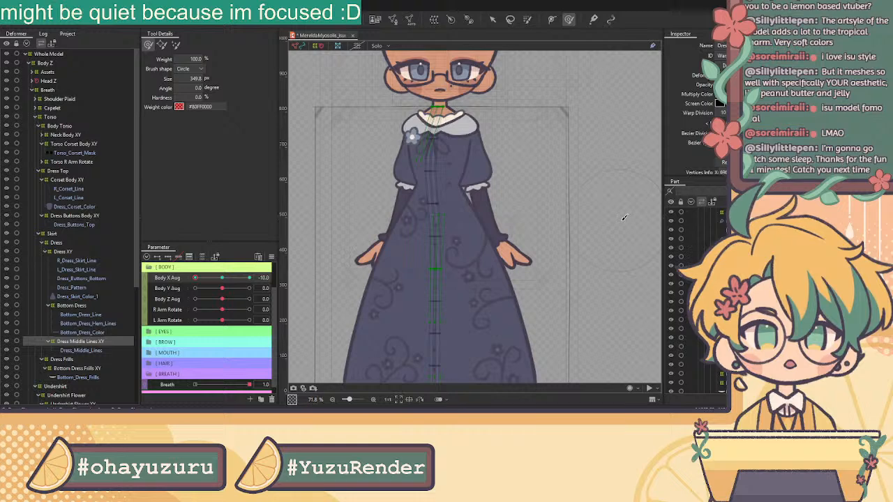
scroll(476, 194, "up", 5)
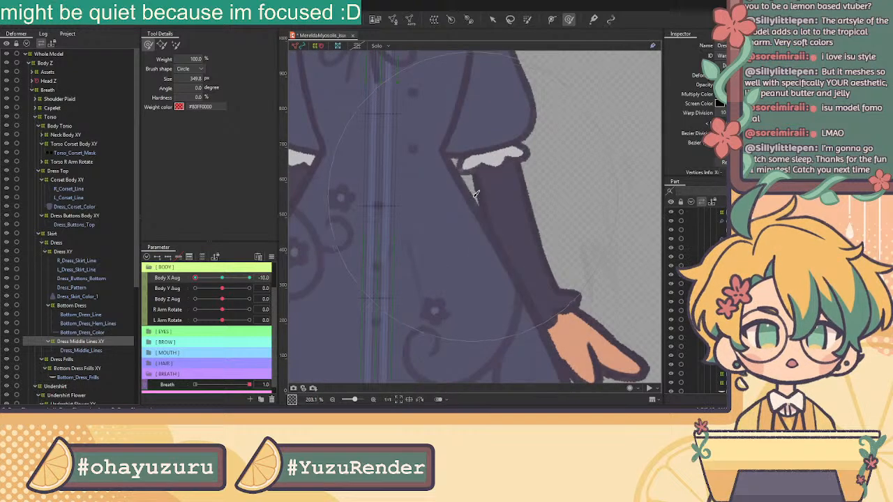
scroll(376, 155, "up", 3)
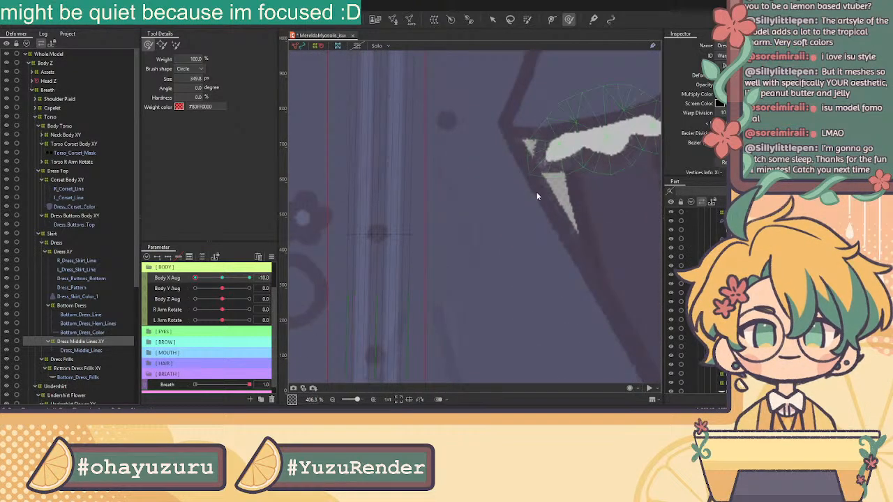
scroll(470, 213, "down", 5)
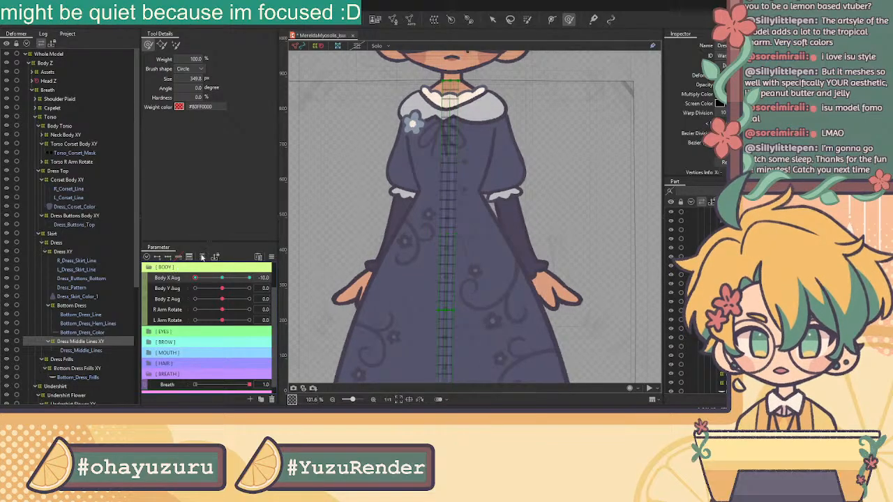
Step: Try to bend the Dress Middle Lines XY warp left along the bodice and skirt at Body X Aug -10
mouse_move(450, 117)
left_mouse_down()
mouse_move(450, 90)
mouse_move(448, 251)
left_mouse_up()
left_click_drag(412, 194, 401, 197)
scroll(426, 200, "down", 2)
left_click_drag(459, 250, 455, 302)
left_click_drag(512, 293, 463, 209)
left_click_drag(411, 271, 407, 287)
mouse_move(402, 328)
left_mouse_down()
mouse_move(401, 342)
mouse_move(403, 318)
mouse_move(404, 359)
mouse_move(407, 342)
left_mouse_up()
left_click_drag(410, 309, 408, 269)
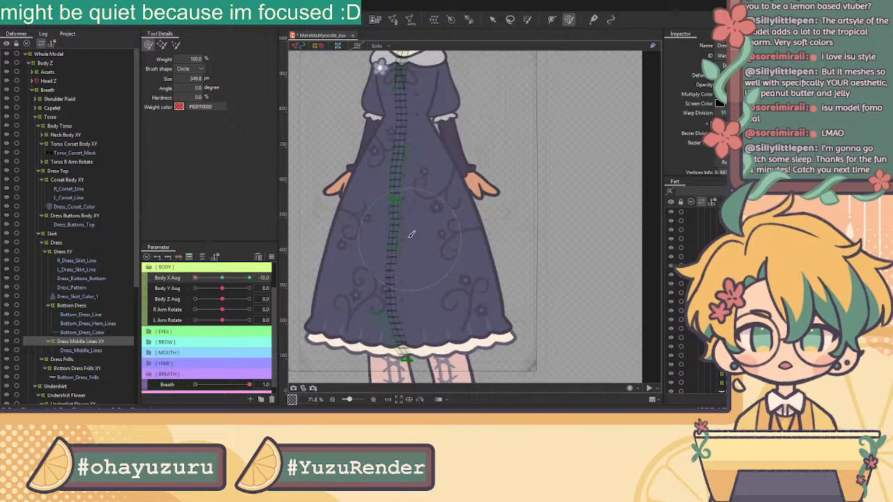
Step: Hide the mesh and deformer outlines, and check the dress and its middle lines at Body X Aug 10
left_click(313, 48)
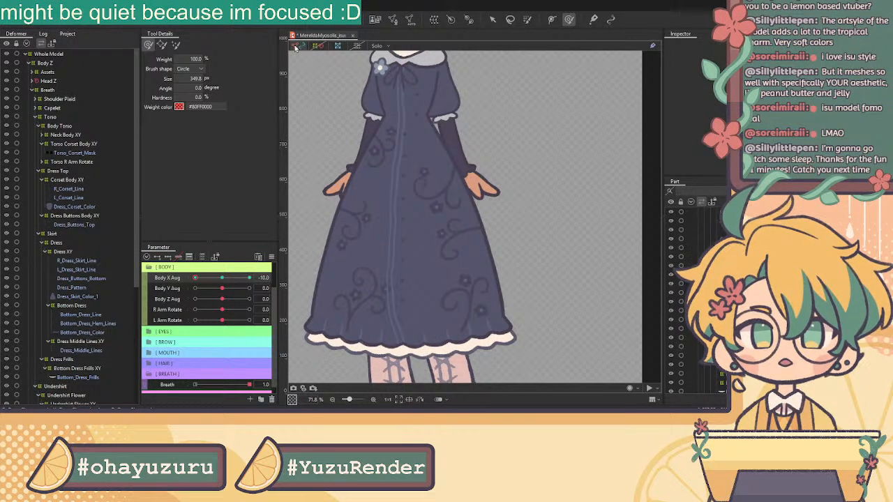
left_click(437, 282)
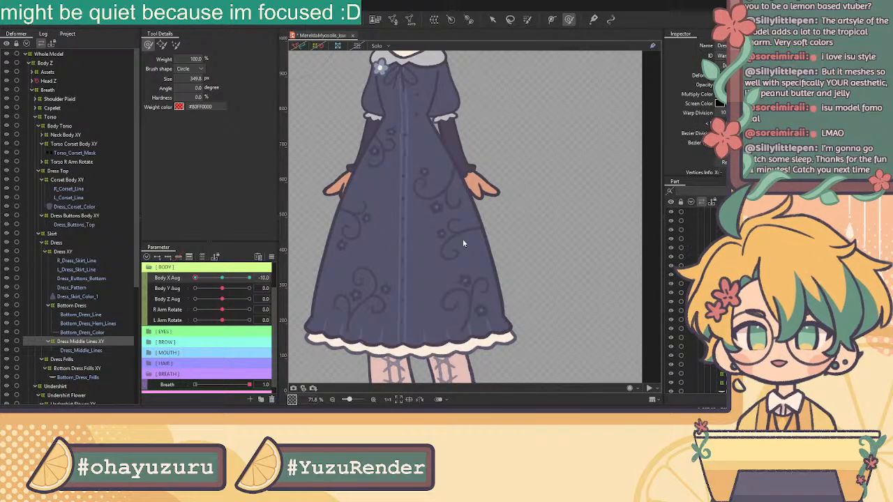
left_click(492, 19)
left_click_drag(196, 277, 265, 300)
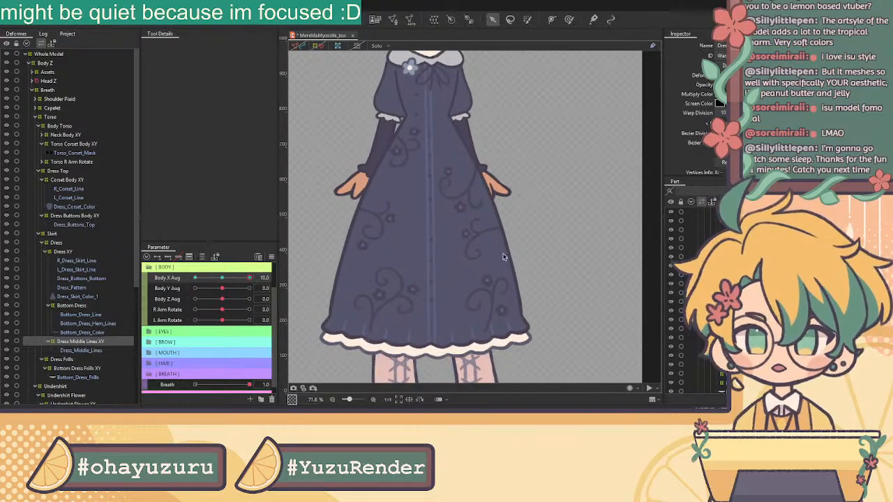
scroll(499, 257, "down", 3)
scroll(217, 326, "up", 2)
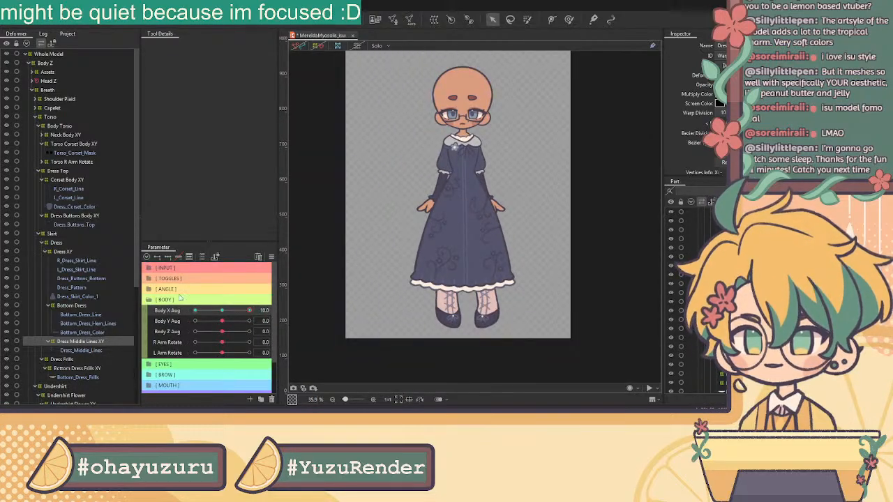
Step: Show the hair and capelet again through the toggle parameters, and return Body X Aug to 0
left_click(148, 279)
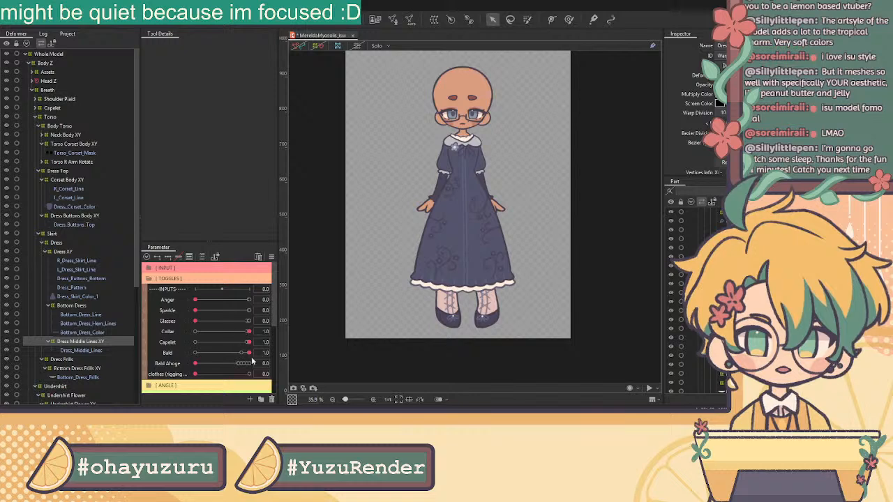
mouse_move(195, 374)
left_mouse_down()
mouse_move(203, 375)
mouse_move(175, 381)
mouse_move(256, 364)
mouse_move(195, 363)
left_mouse_up()
left_click_drag(249, 352, 154, 332)
scroll(225, 342, "down", 5)
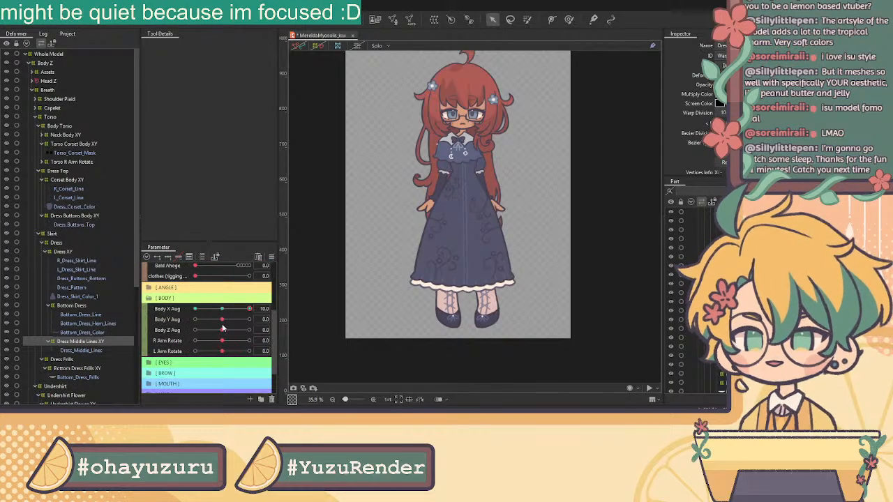
left_click_drag(223, 309, 225, 310)
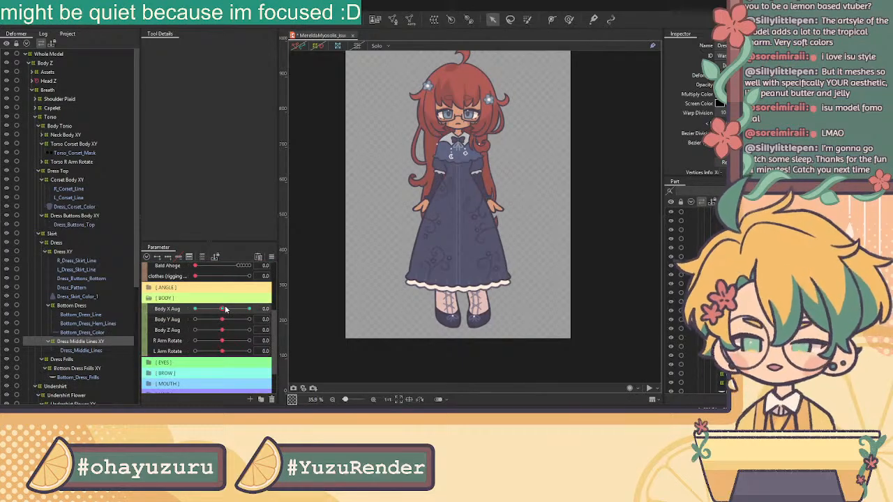